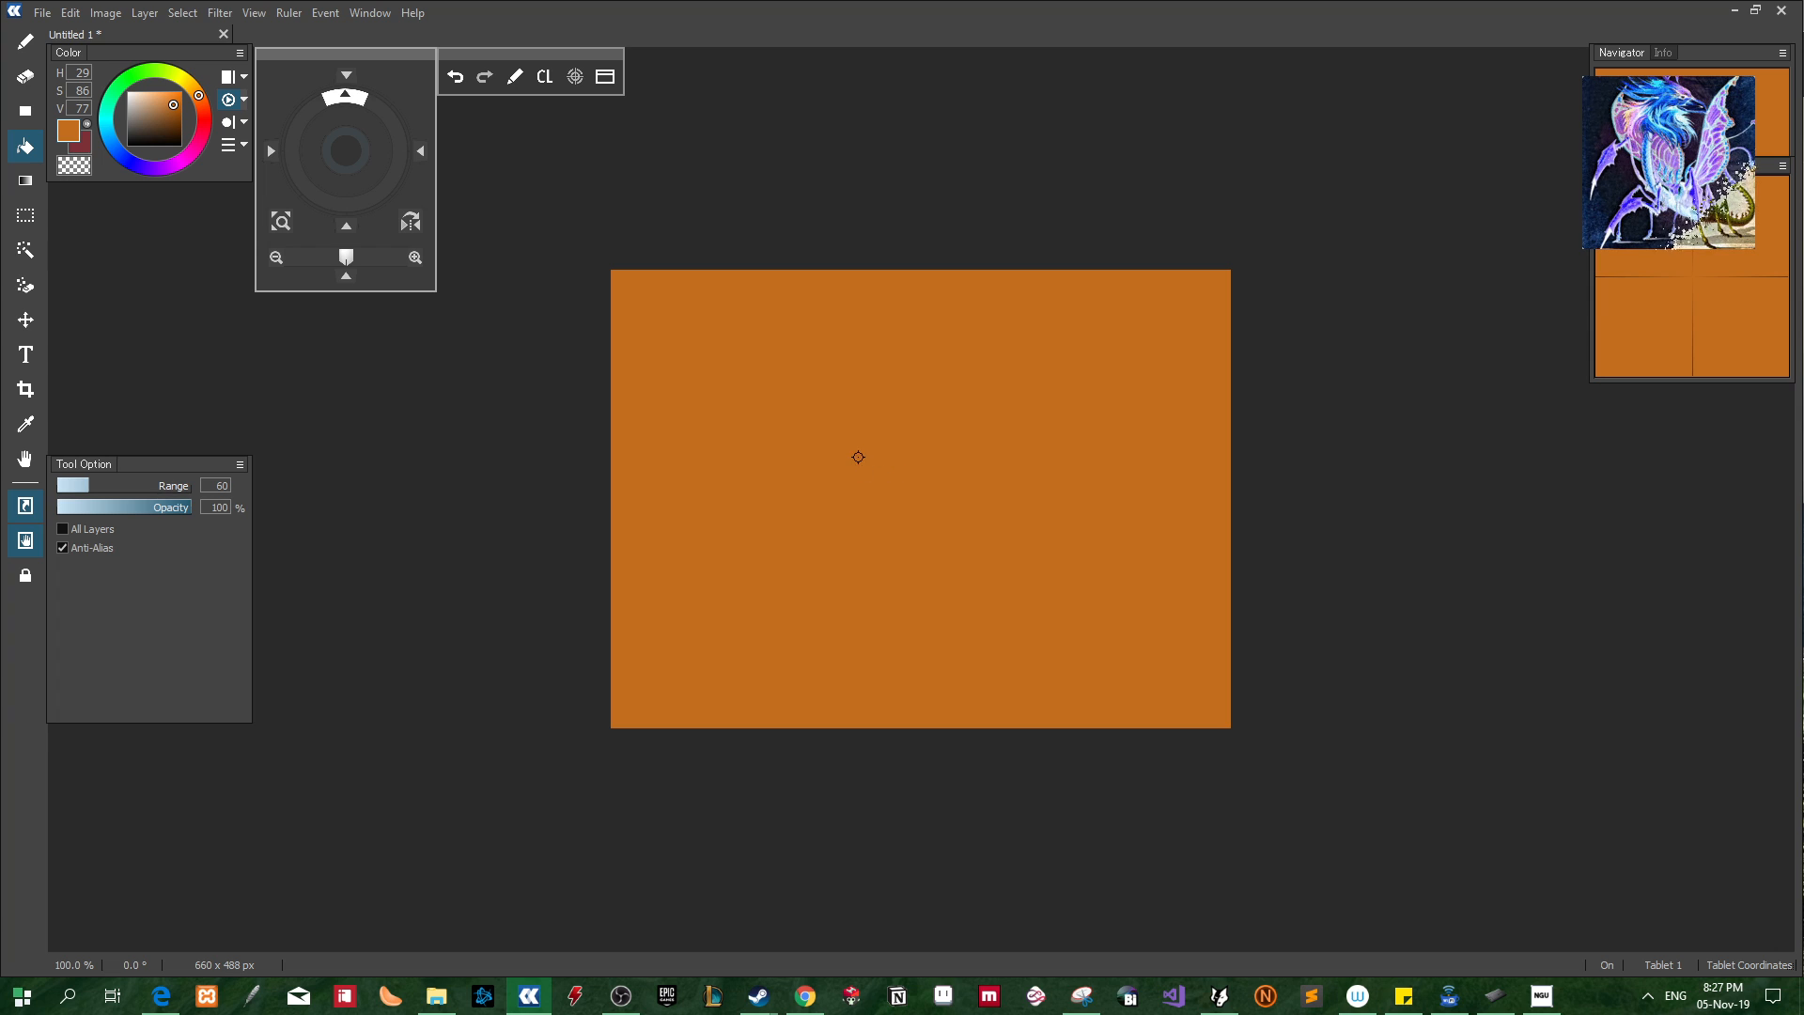
Activate the brush tool and toggle the floating panels, keeping the Navigator shown and the Tool Option settings collapsed
{"action": "left_click", "coordinate": [34, 41]}
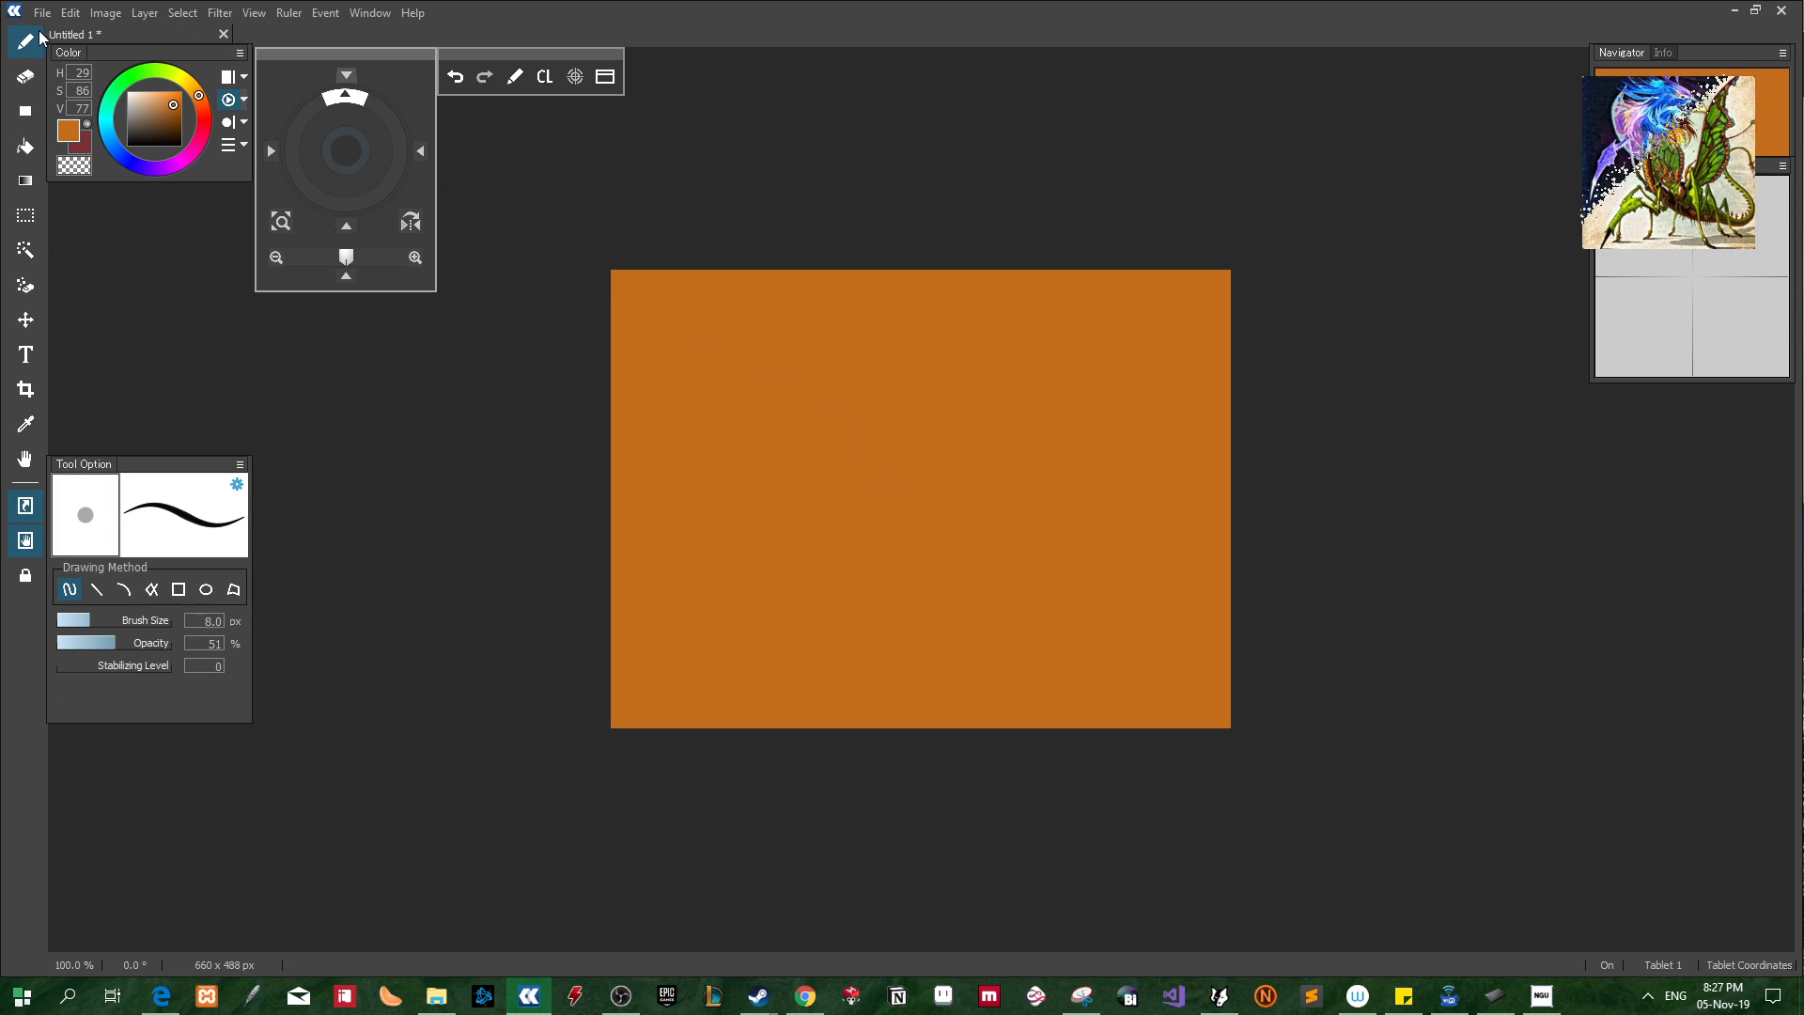
{"action": "key", "text": "F8"}
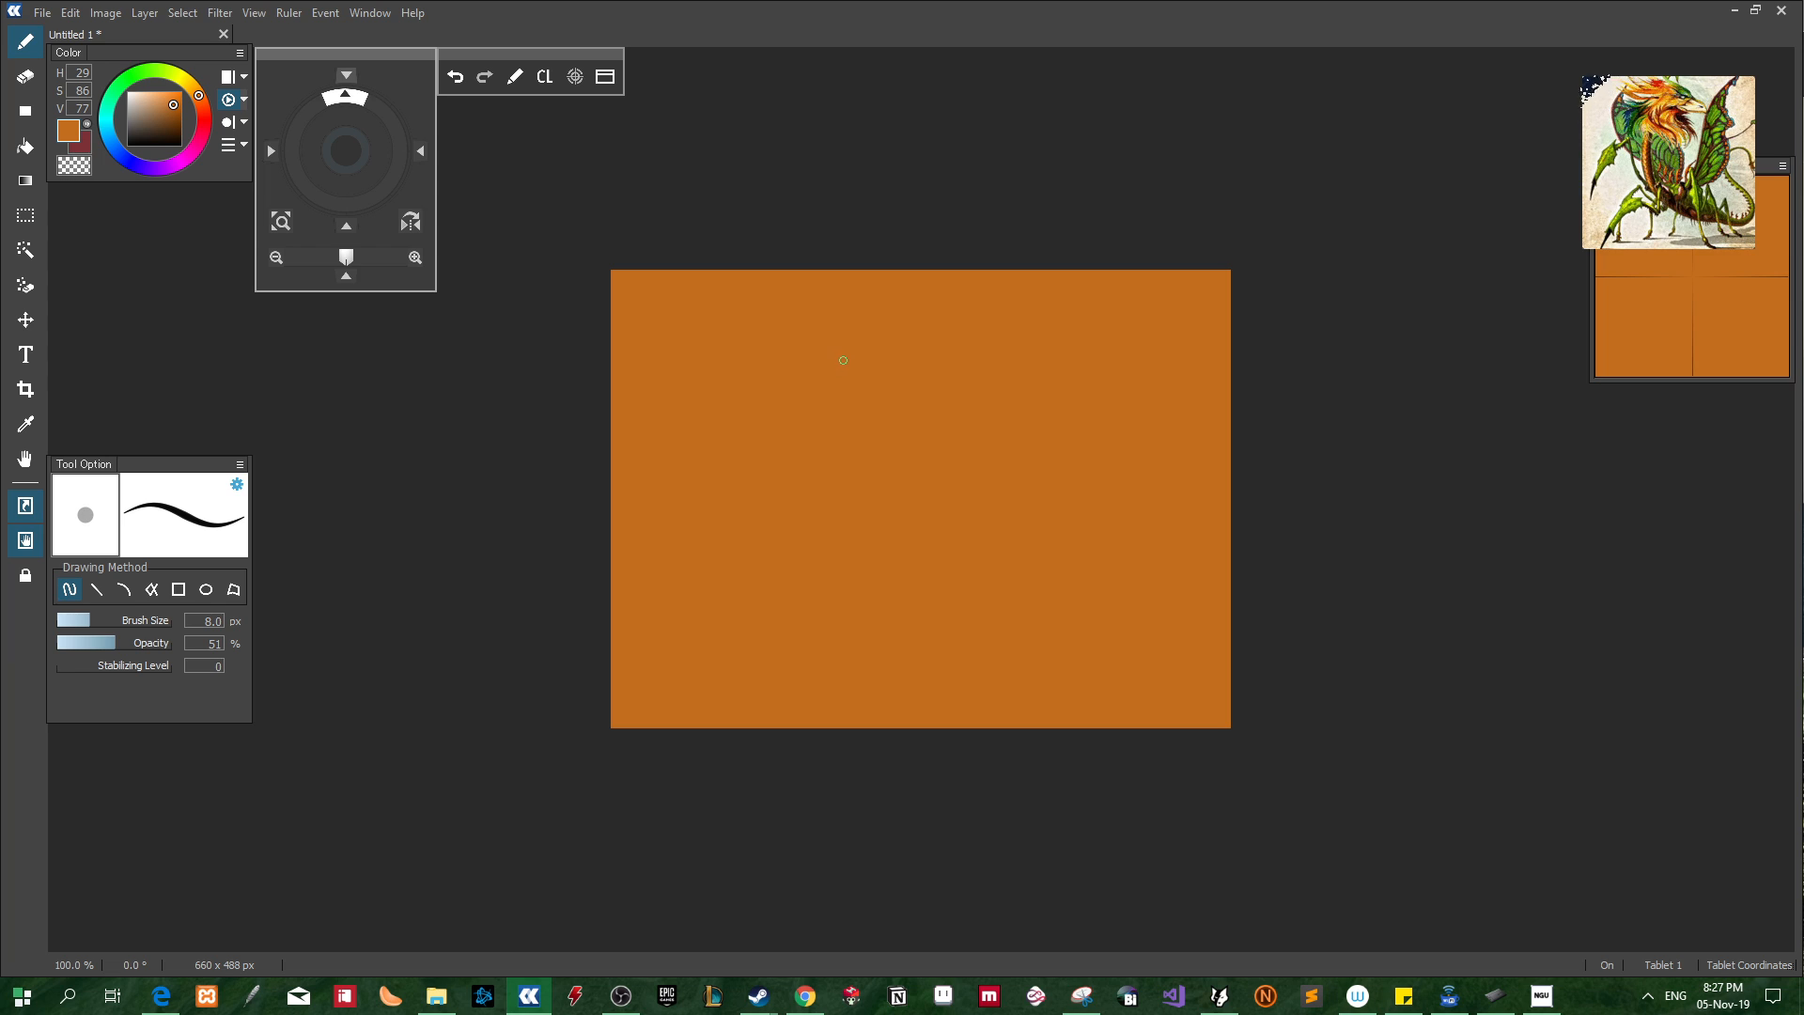
{"action": "key", "text": "F9"}
{"action": "key", "text": "F7"}
{"action": "key", "text": "F8"}
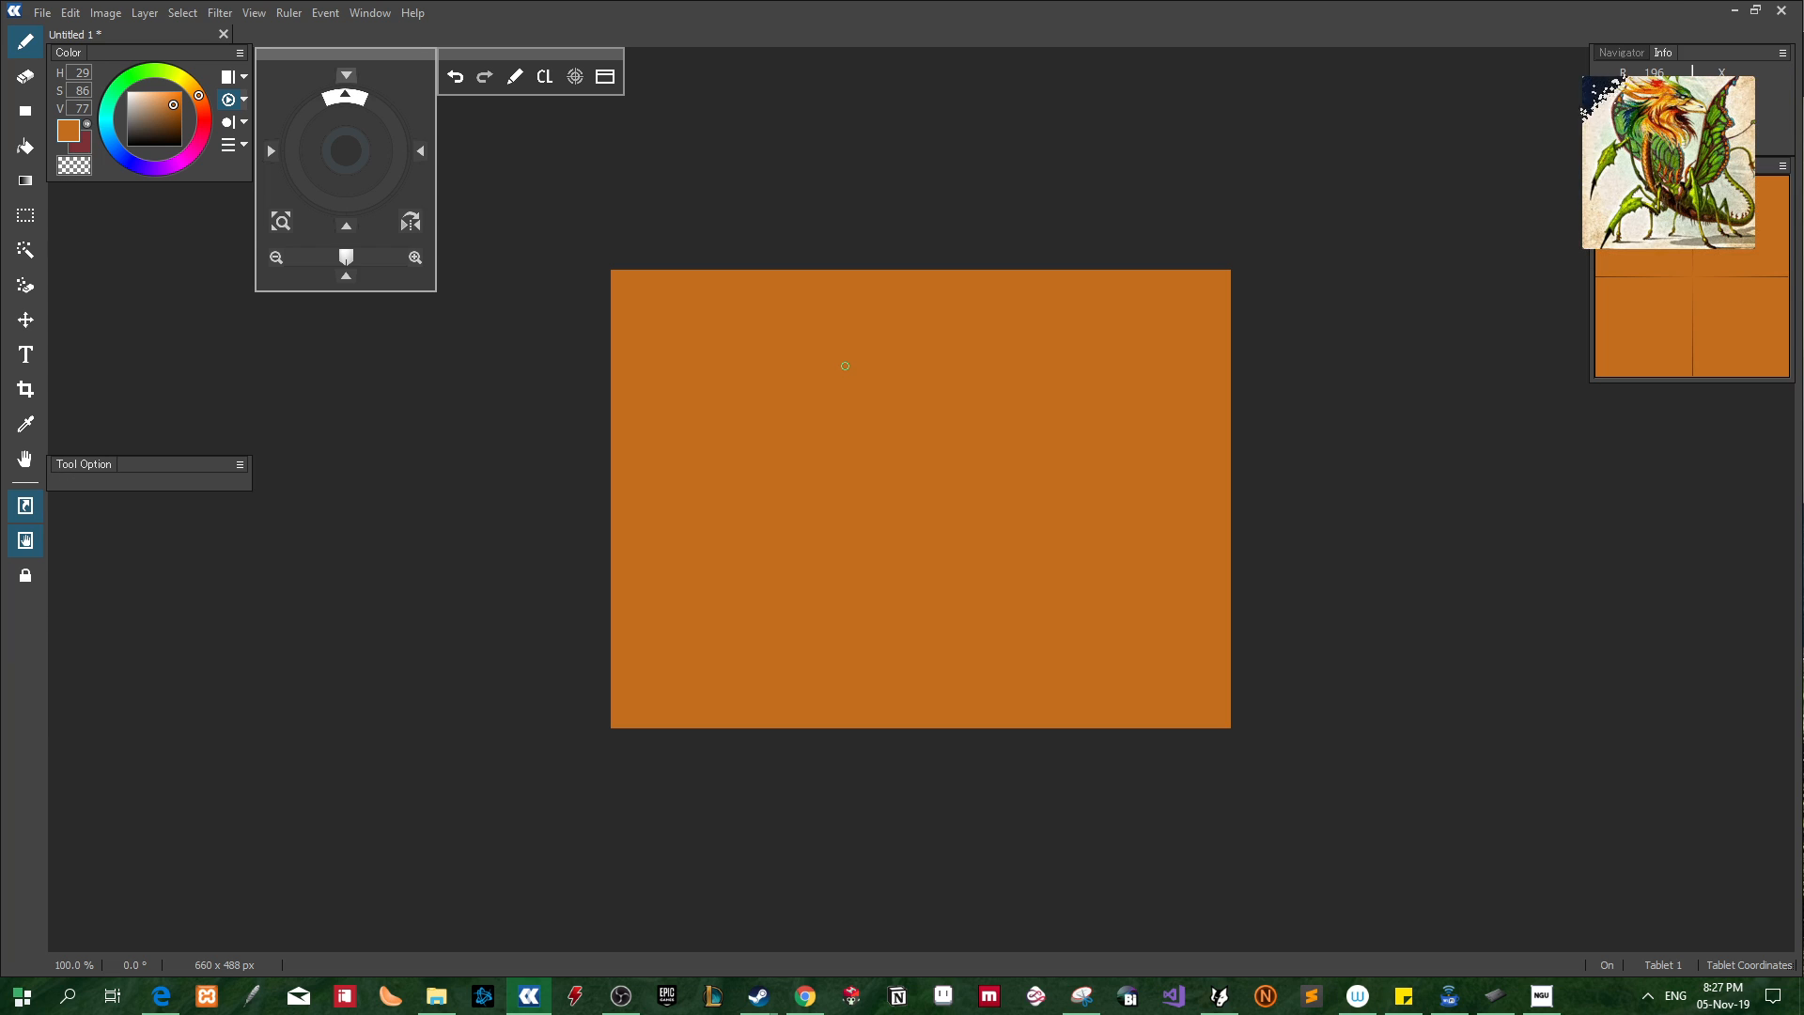
{"action": "key", "text": "F9"}
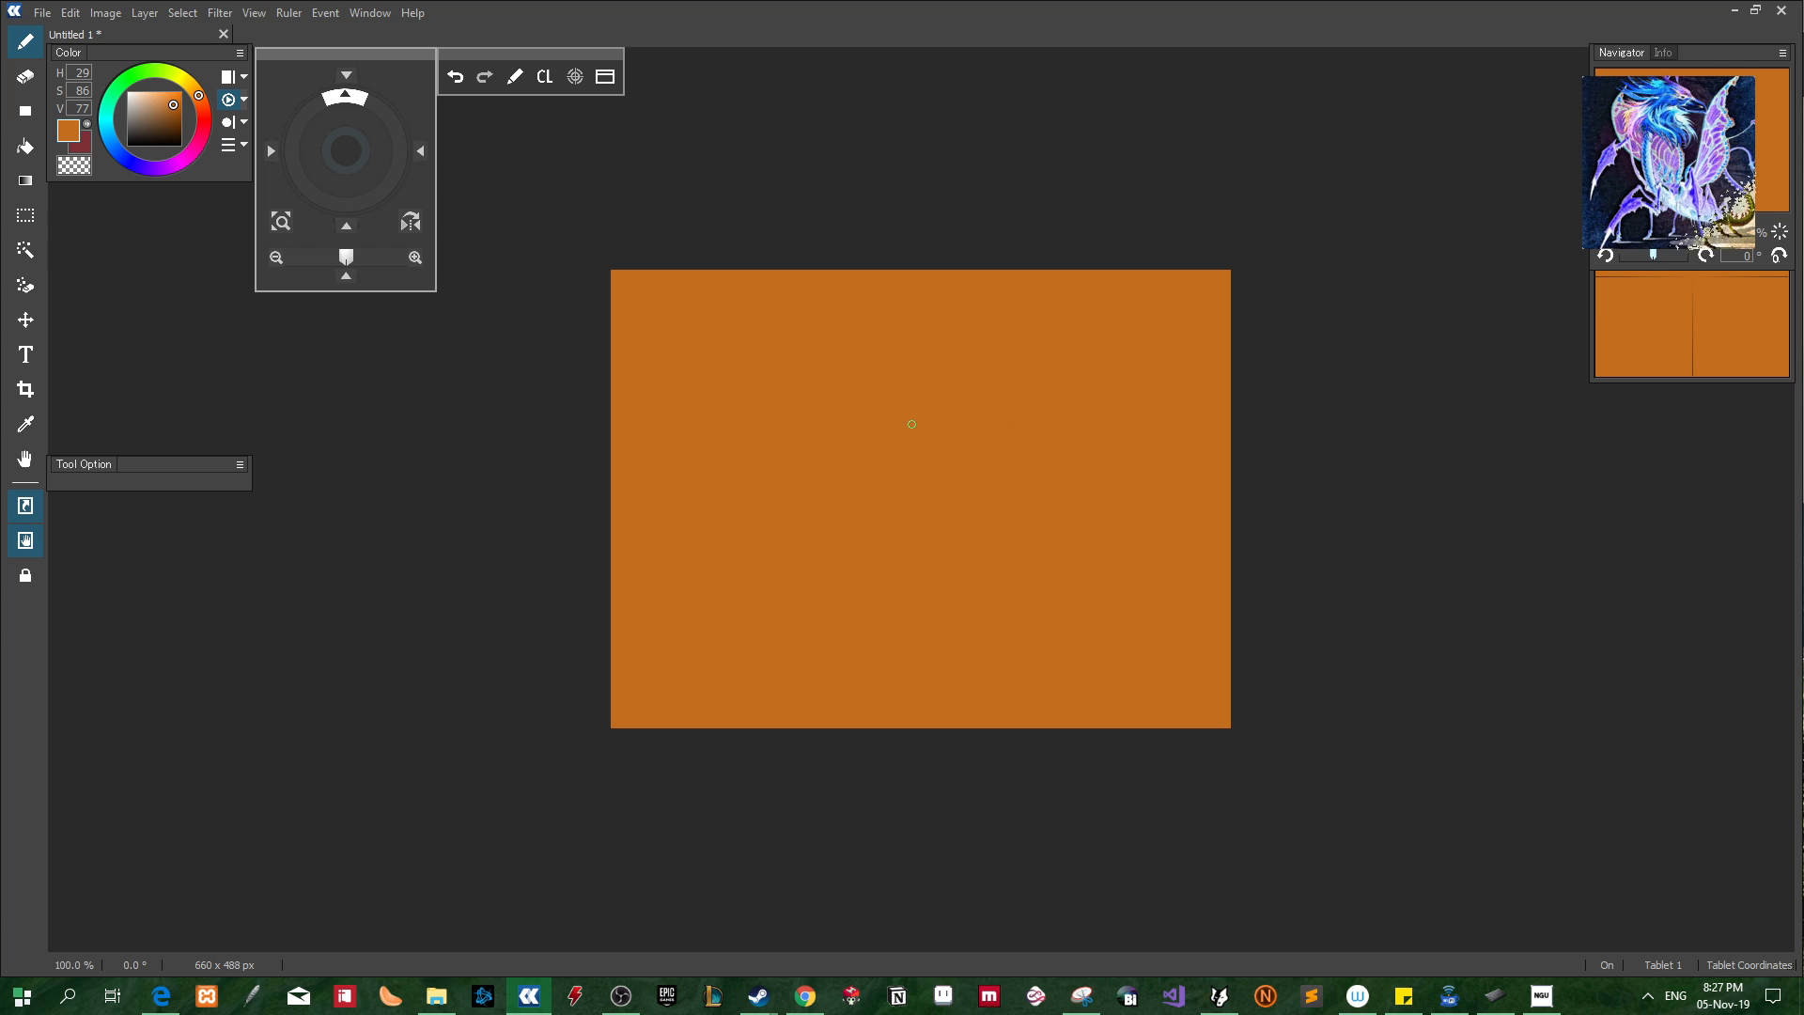
Enlarge the canvas to 6600 x 4880 pixels and fill the new blank area with the current orange
{"action": "scroll", "coordinate": [911, 424], "scroll_direction": "up", "scroll_amount": 2}
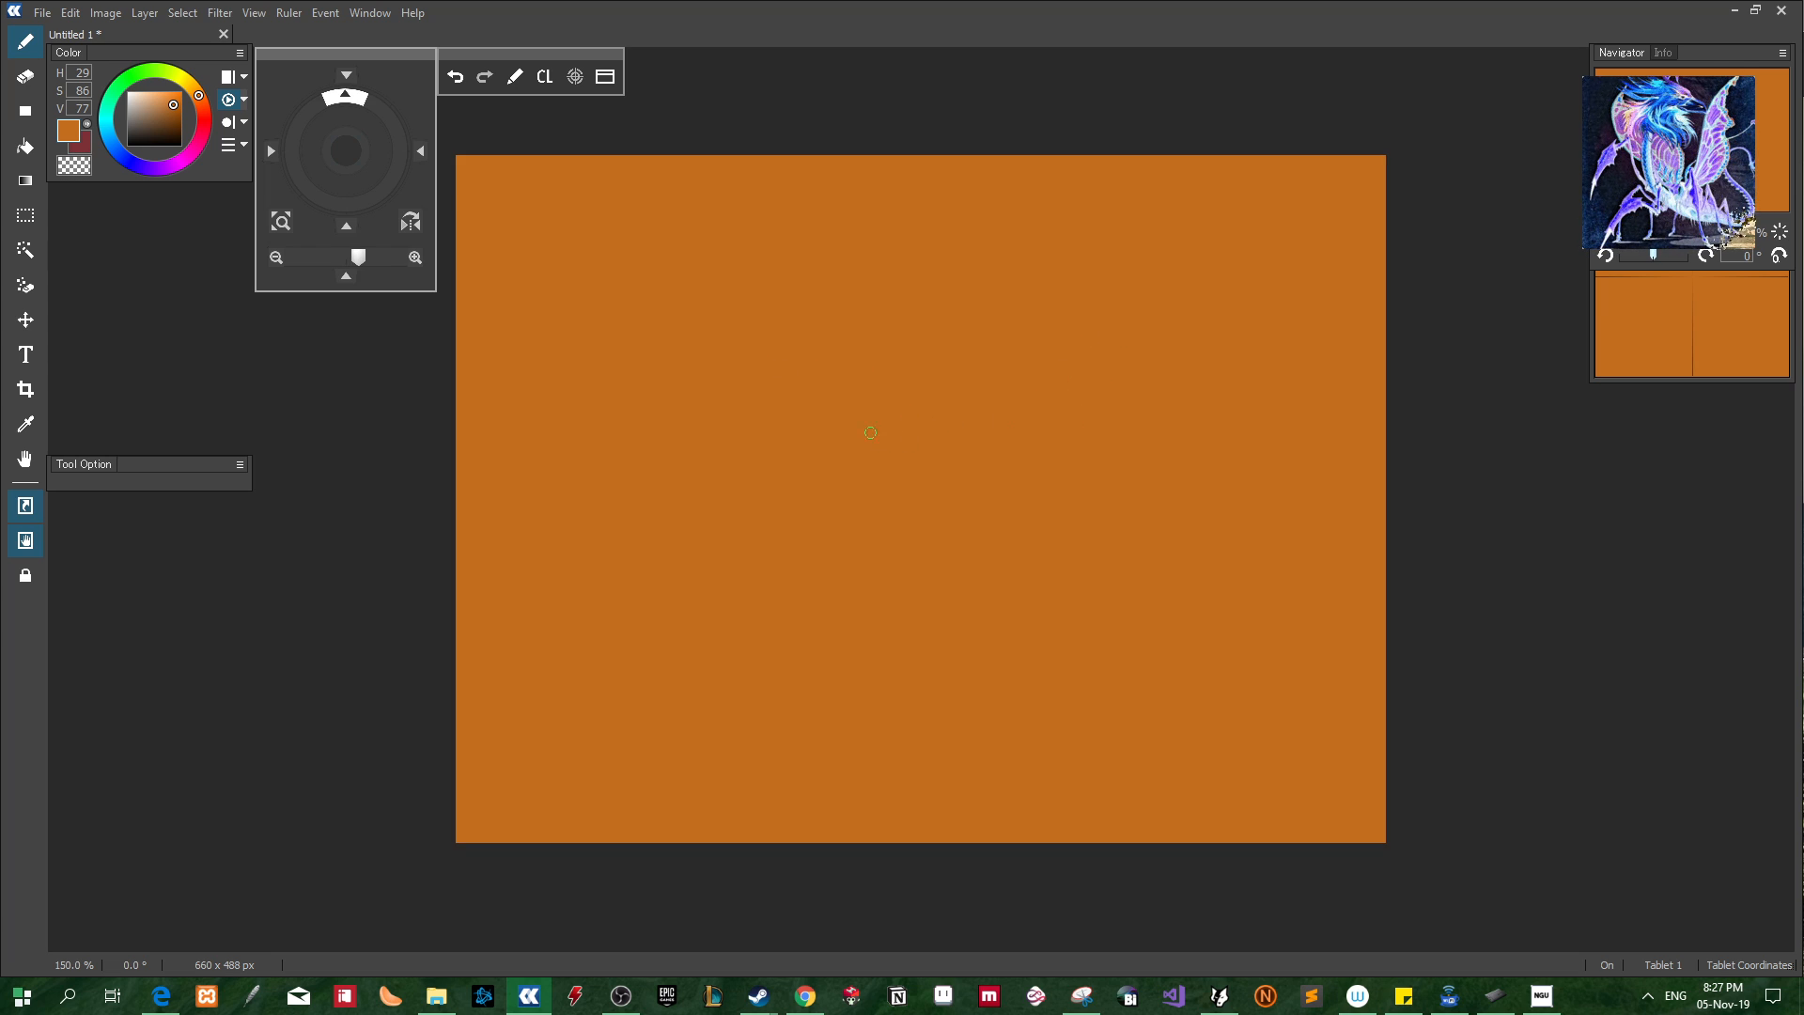
{"action": "left_click", "coordinate": [106, 14]}
{"action": "left_click", "coordinate": [136, 44]}
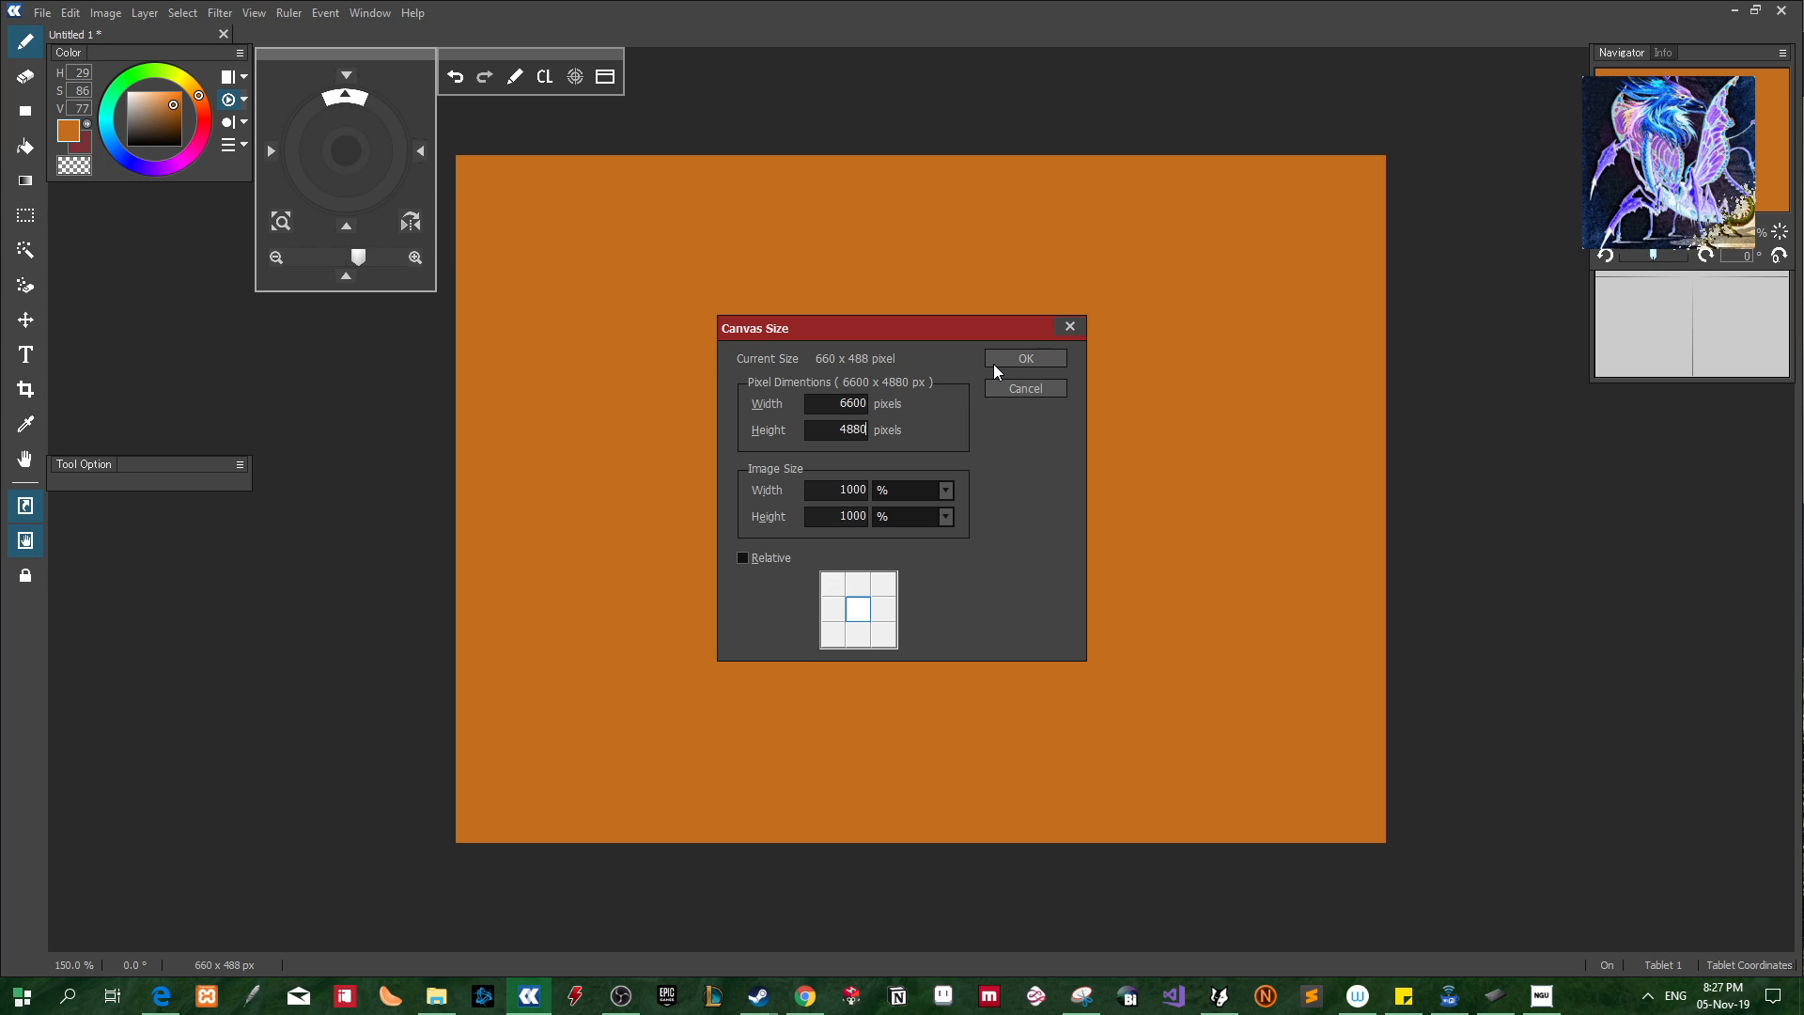
{"action": "left_click", "coordinate": [1033, 358]}
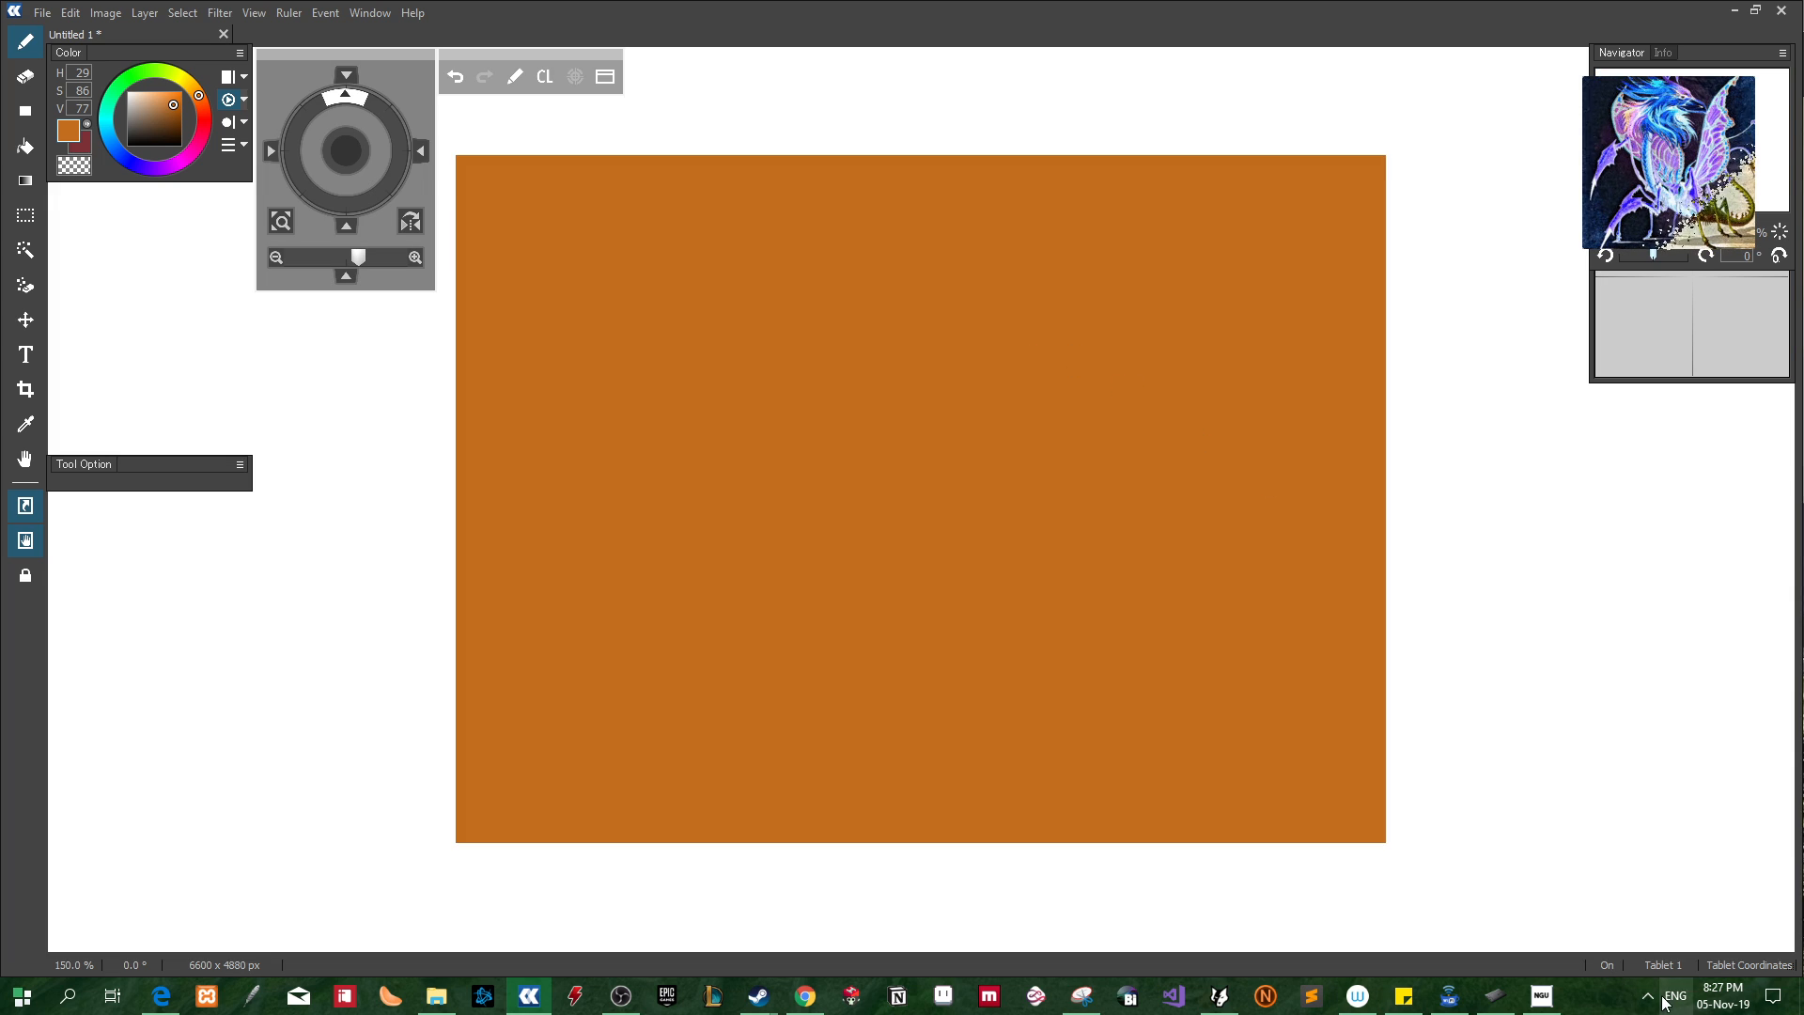
{"action": "left_click", "coordinate": [1650, 997]}
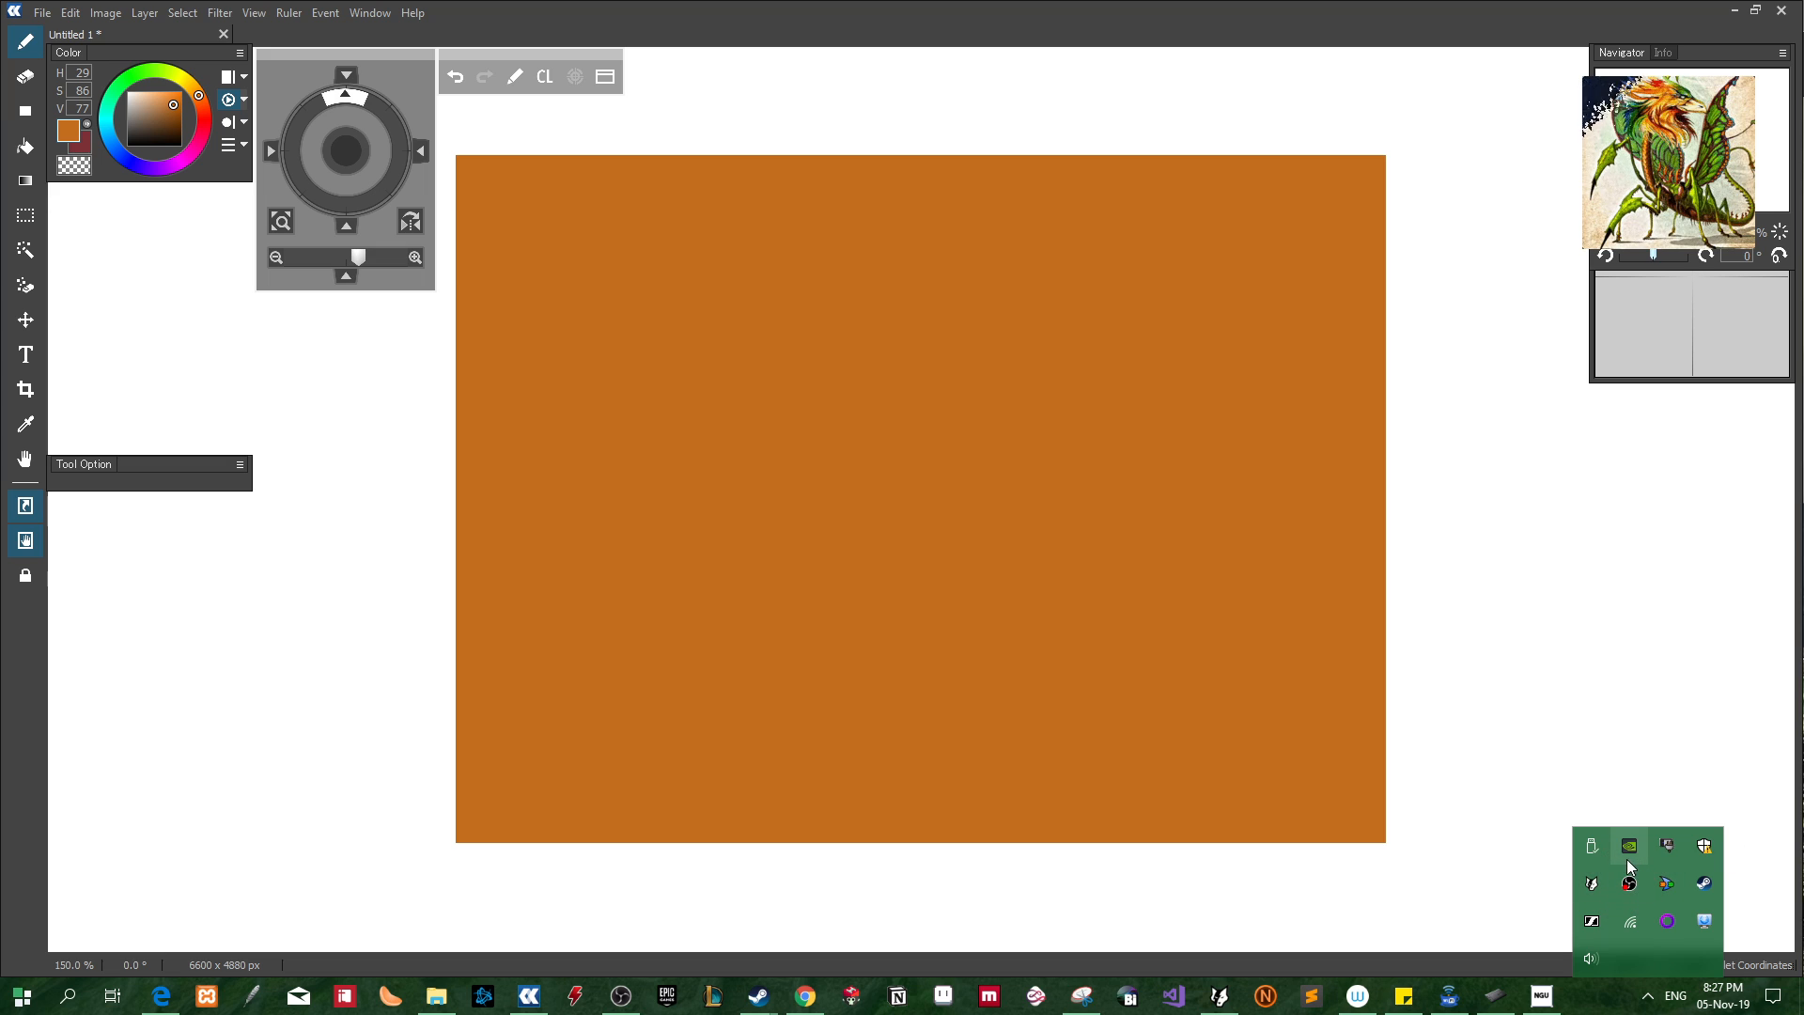
{"action": "left_click", "coordinate": [27, 146]}
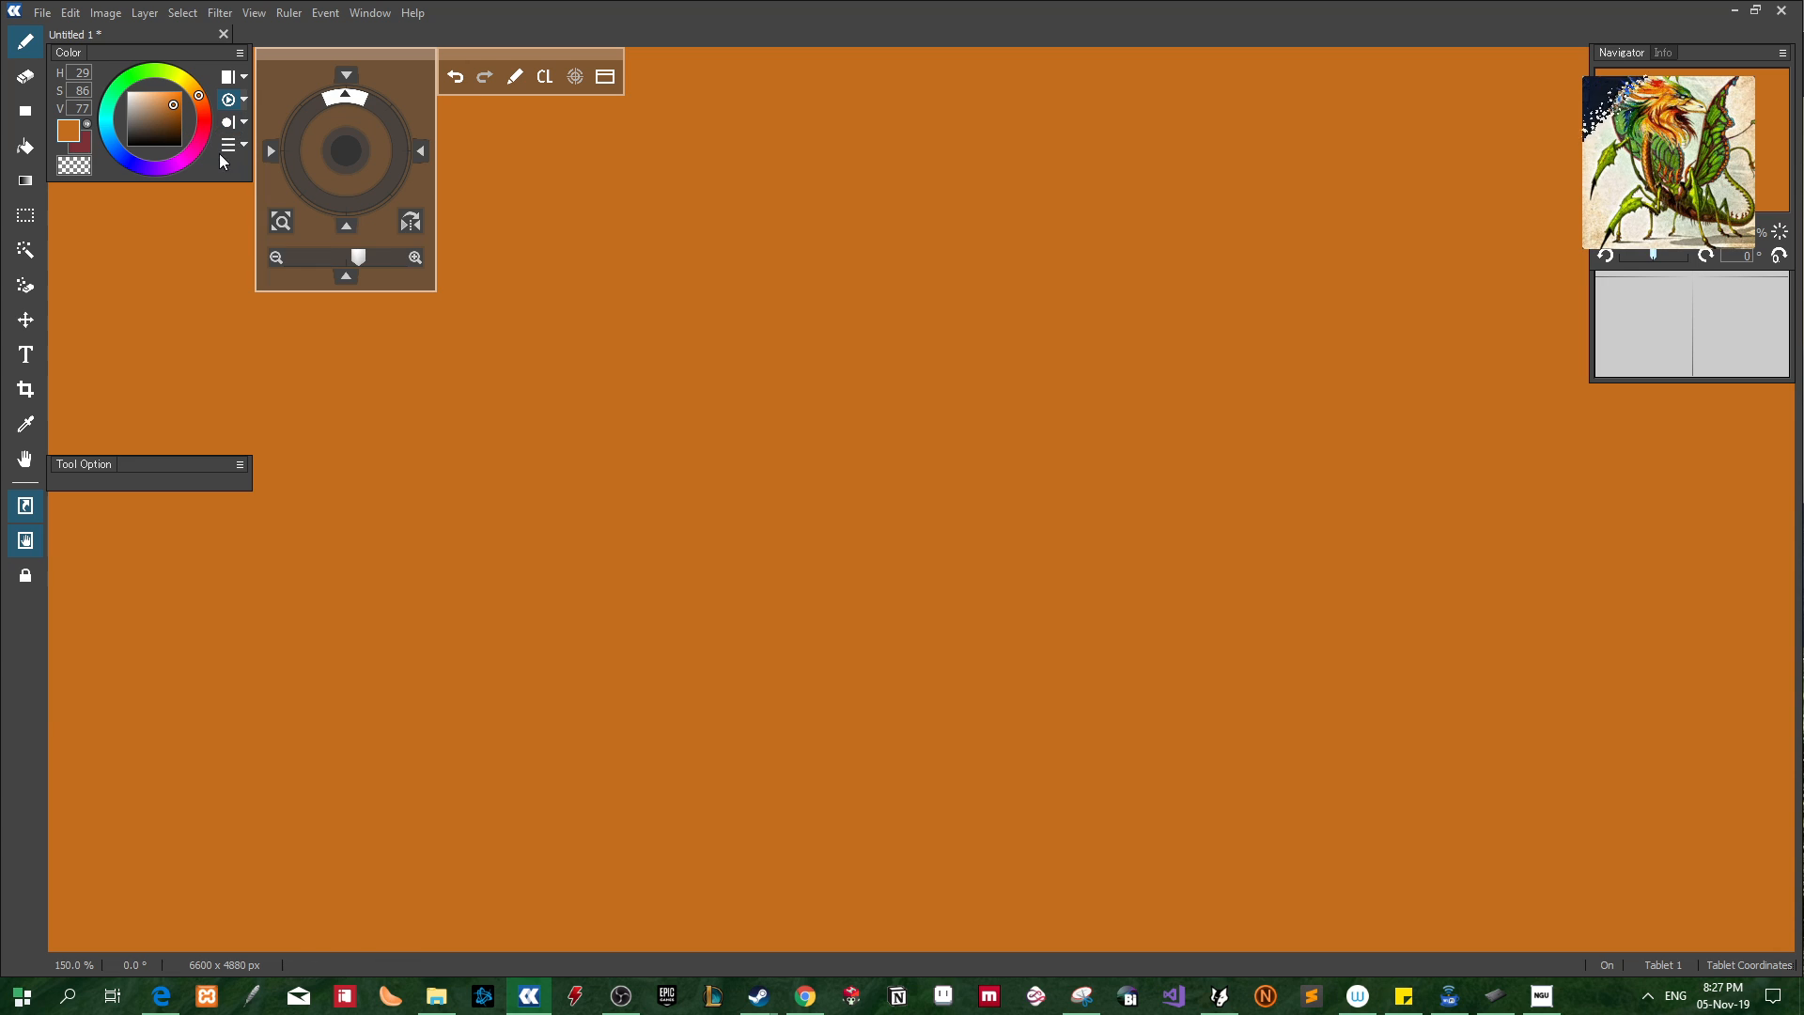
Show the Layers panel and add two new layers above Layer1, making Layer2 the active layer
{"action": "key", "text": "F6"}
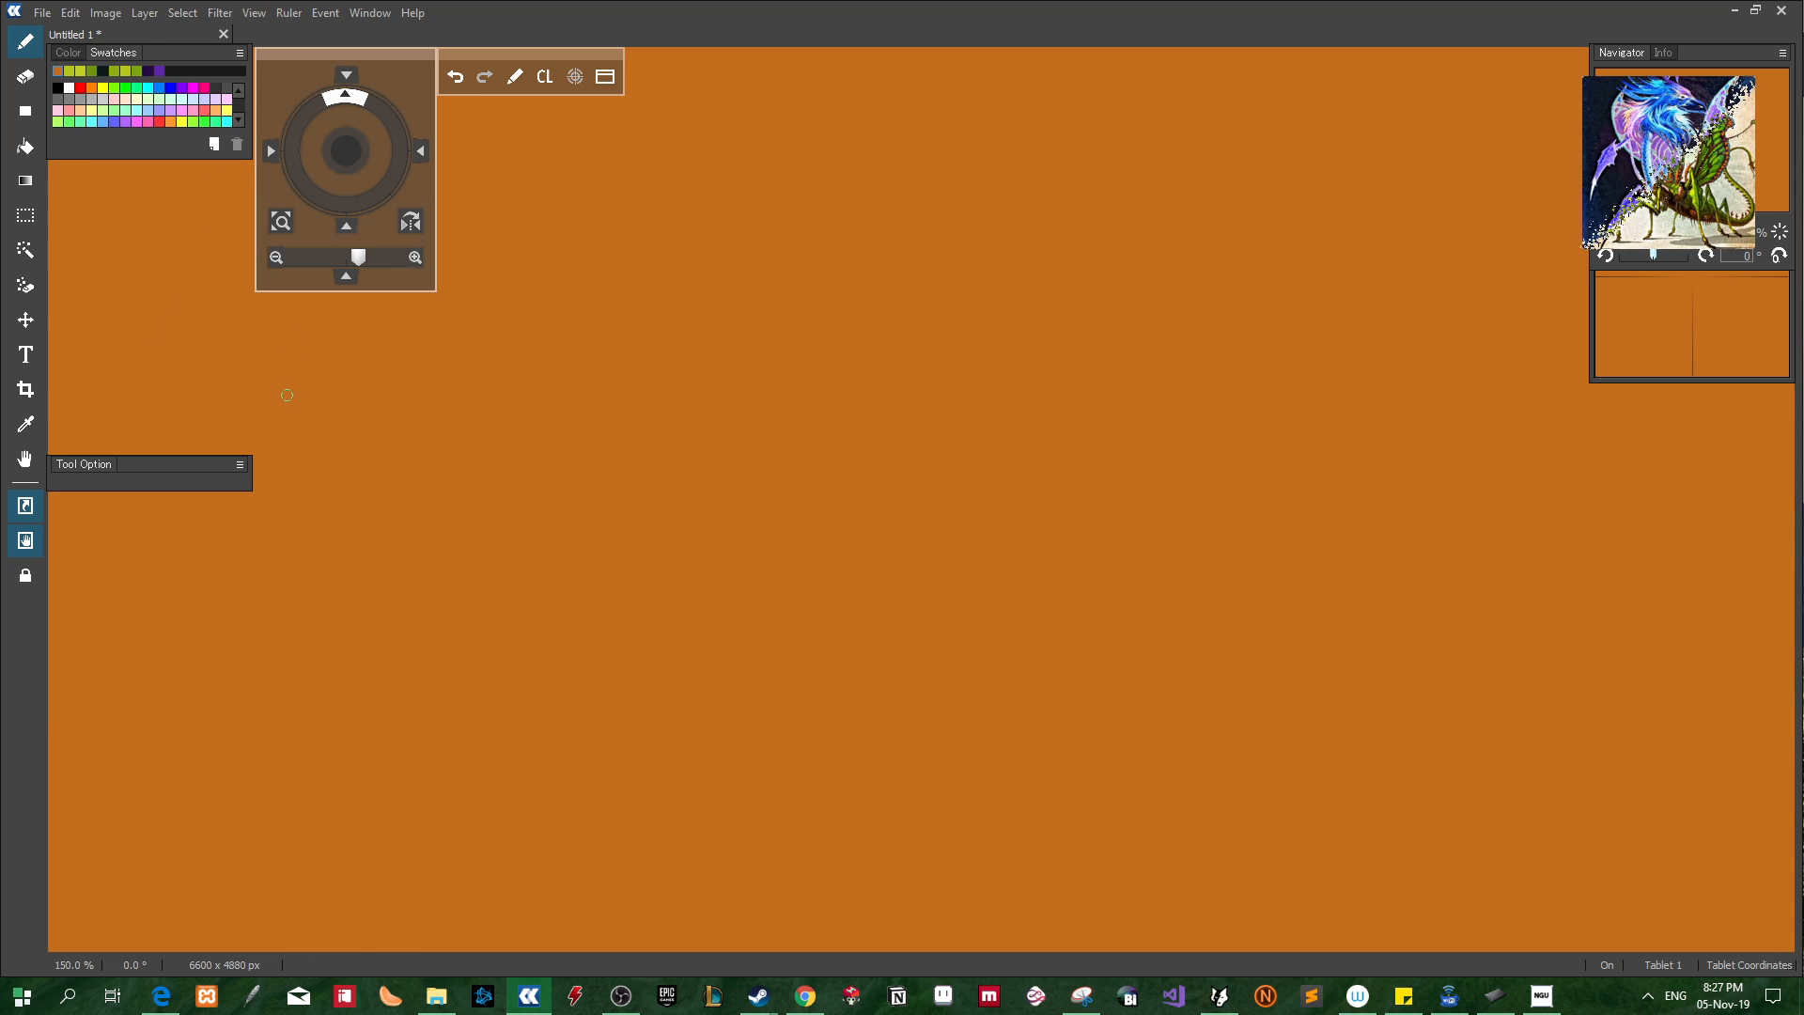
{"action": "key", "text": "F6"}
{"action": "left_click", "coordinate": [379, 15]}
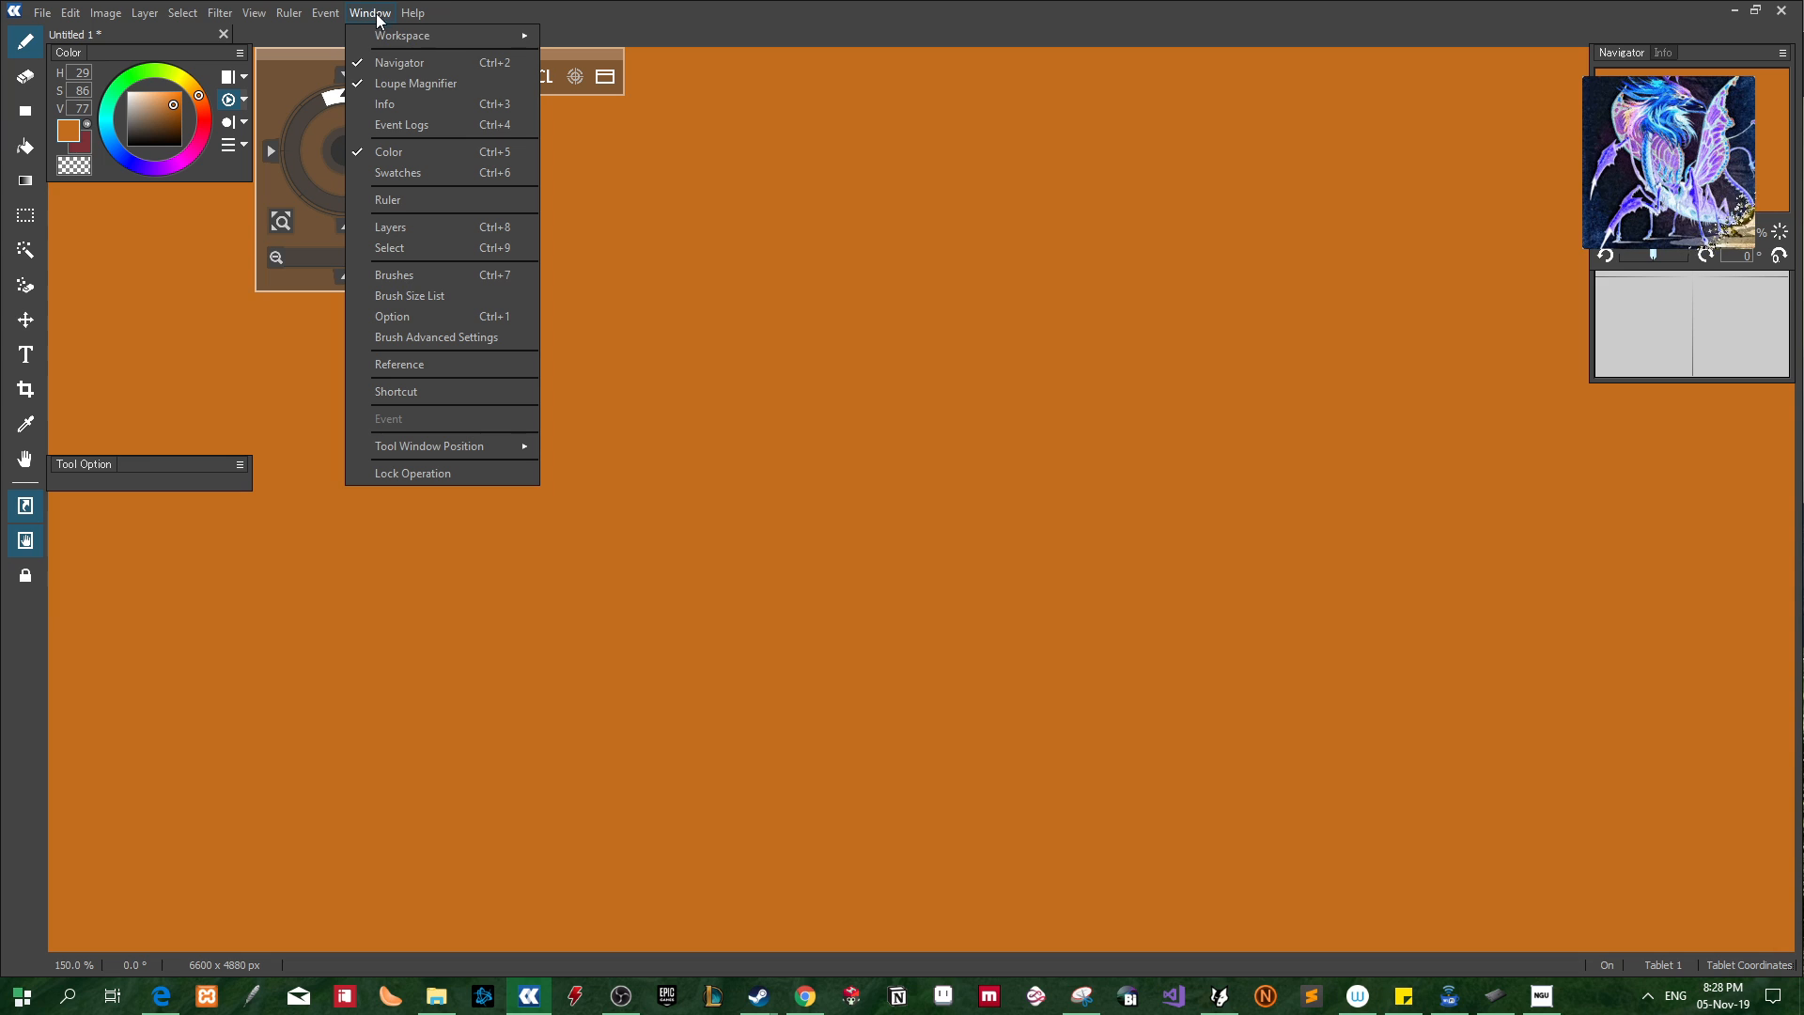
{"action": "left_click", "coordinate": [433, 226]}
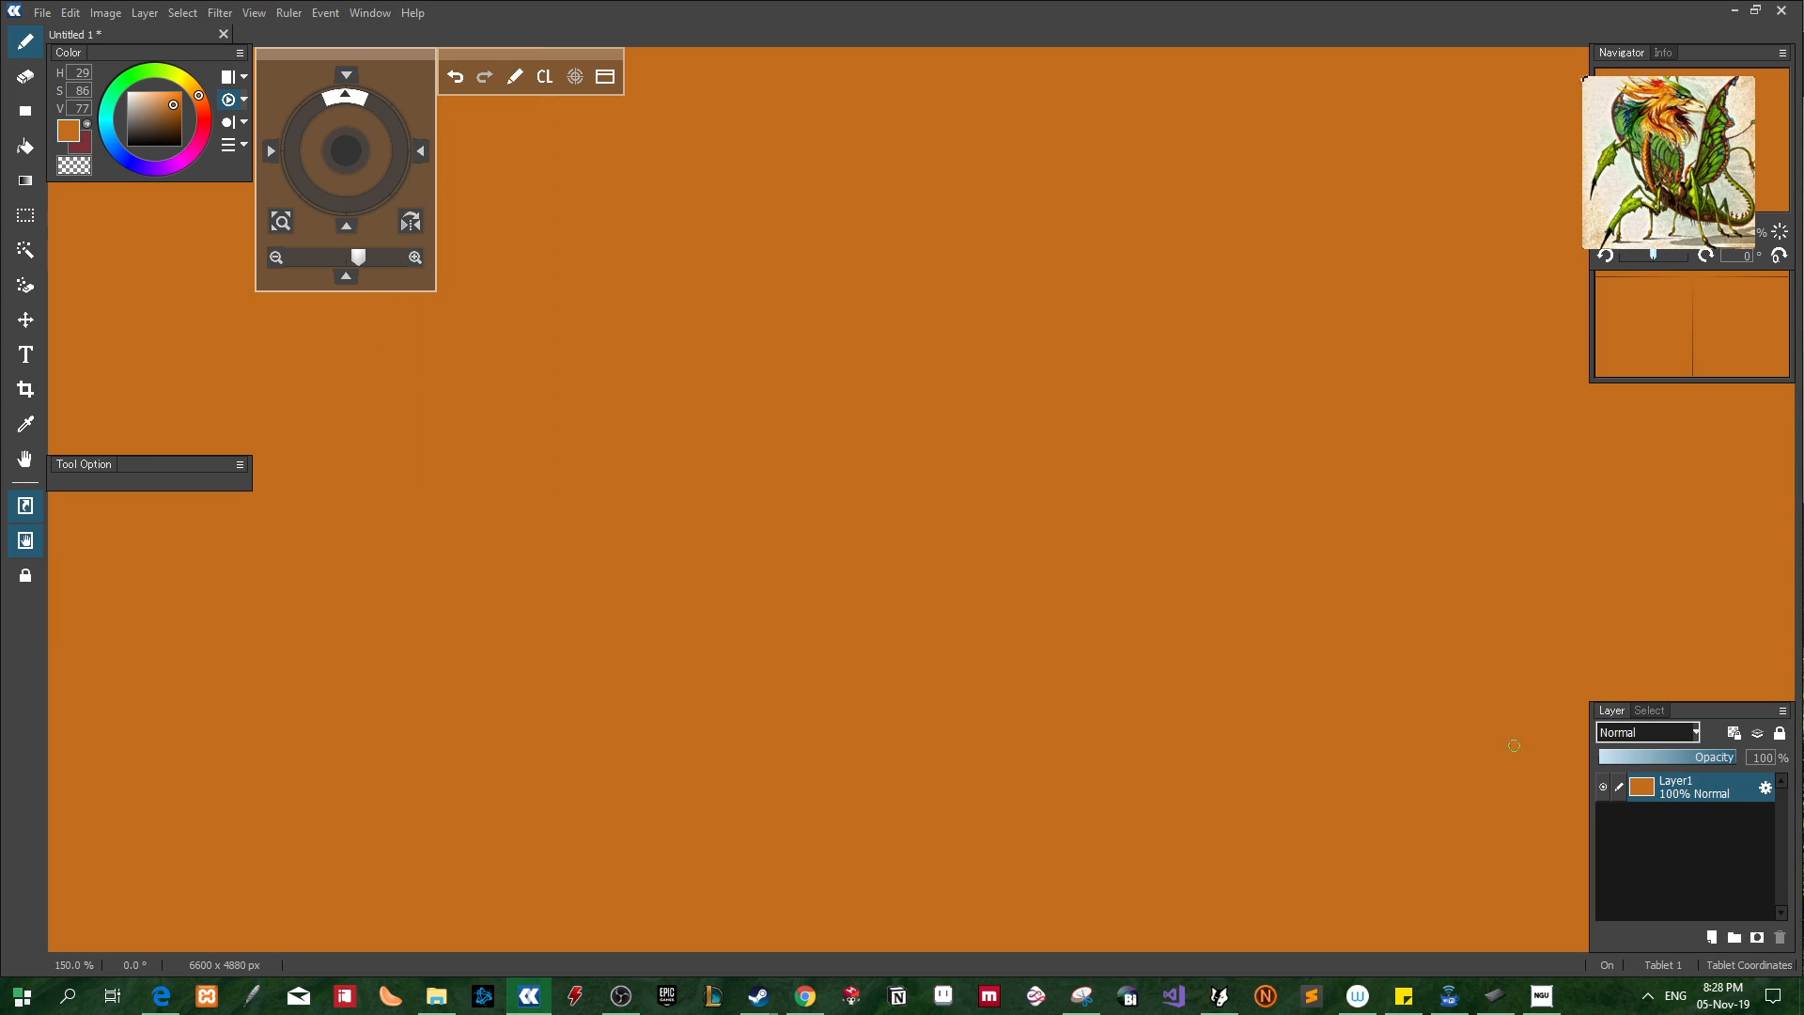
{"action": "left_click", "coordinate": [1712, 938]}
{"action": "left_click", "coordinate": [1712, 938]}
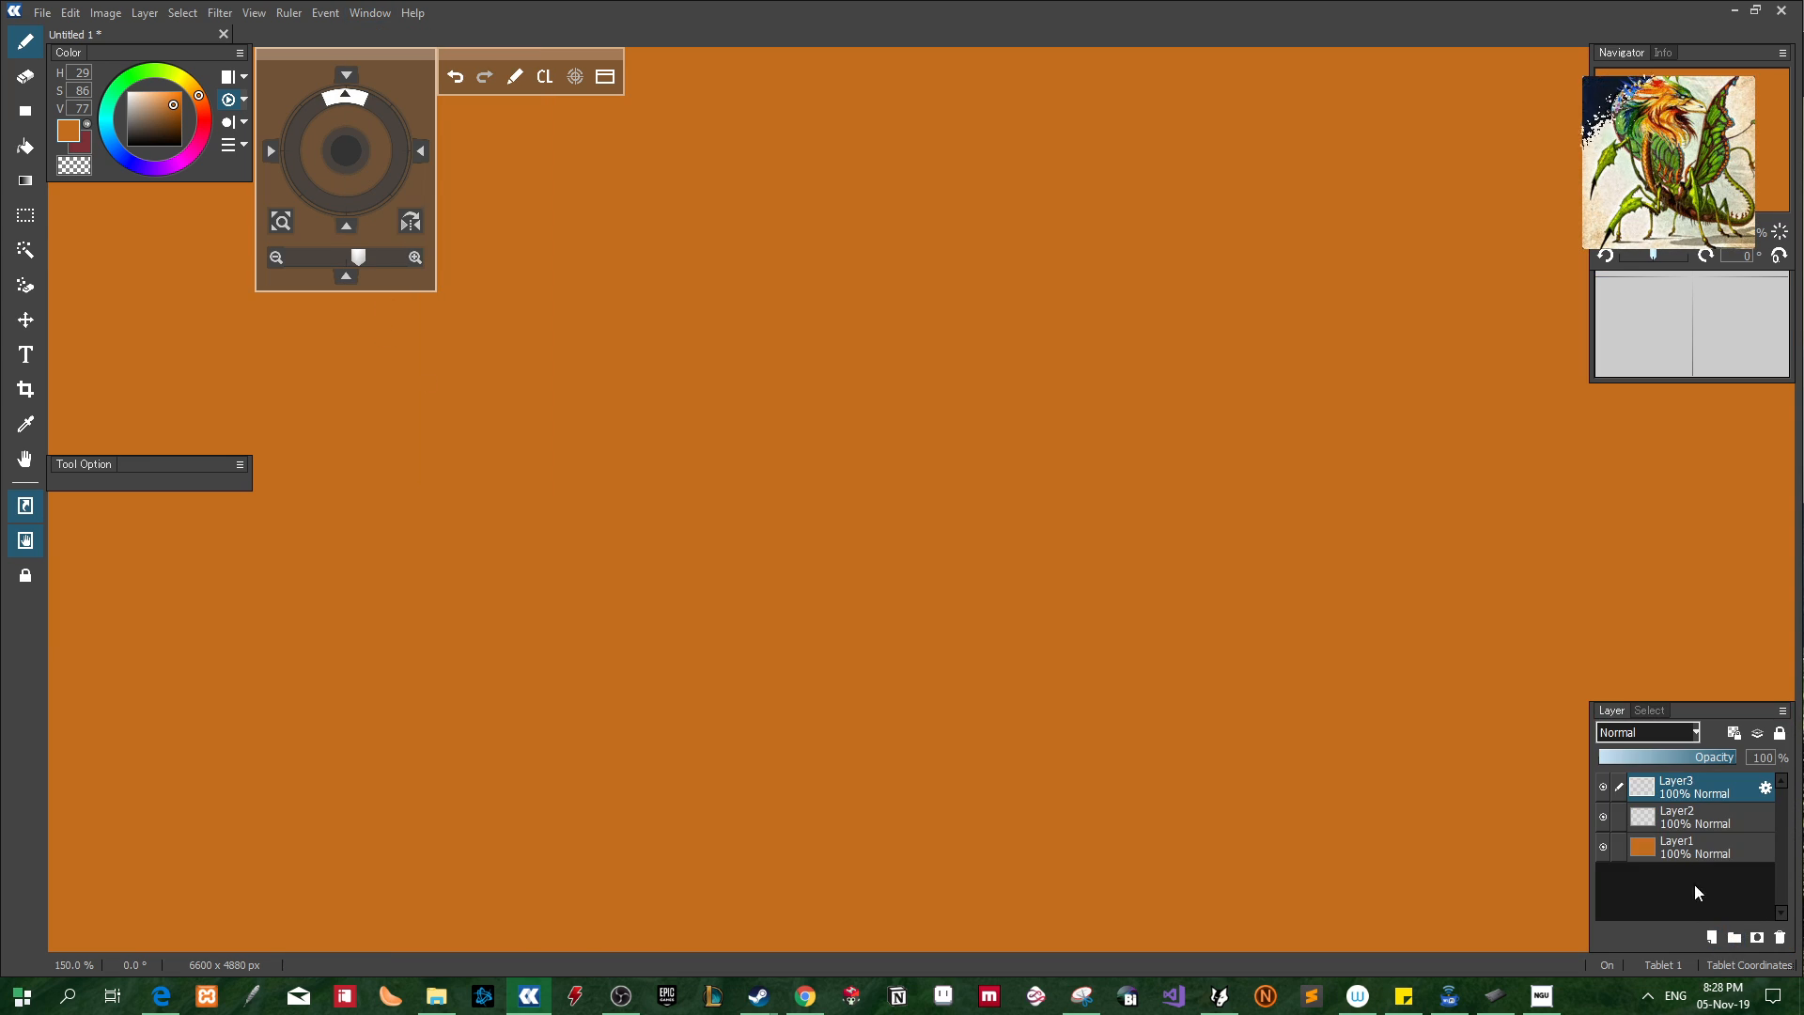
{"action": "left_click", "coordinate": [1699, 831]}
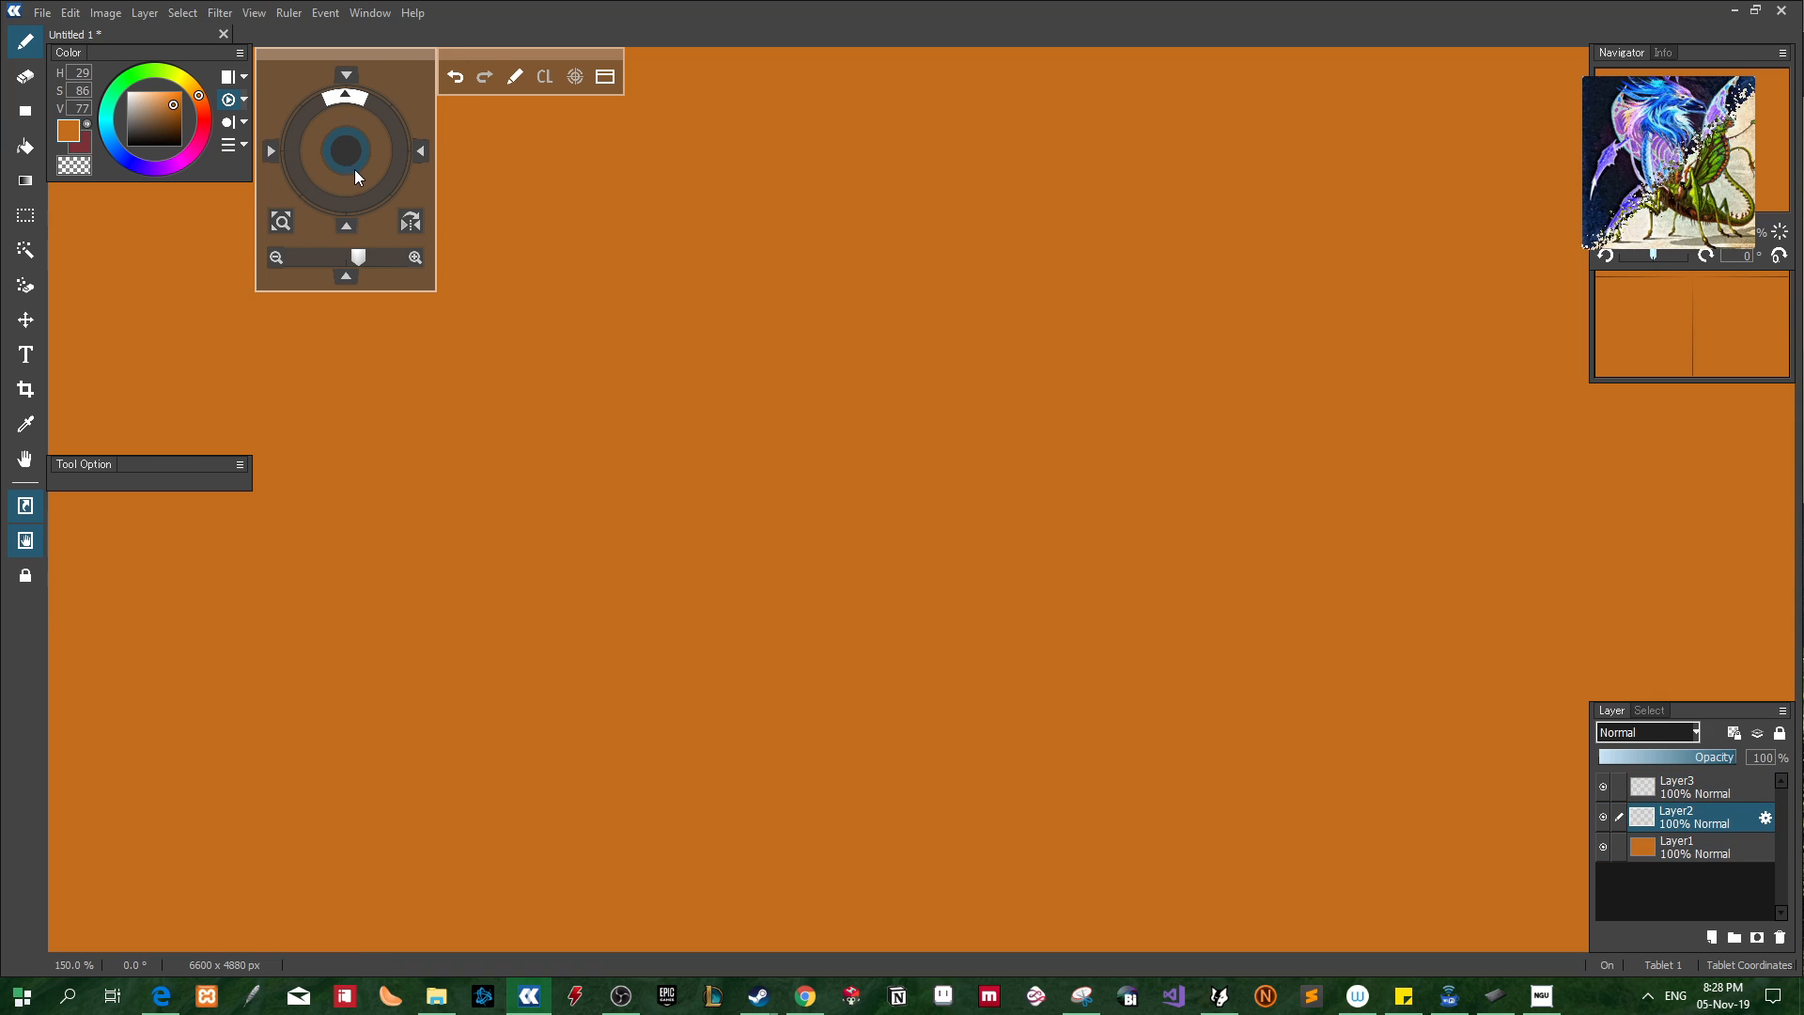
Pick a darker orange (H 29, S 88, V 61) and show the Brushes panel
{"action": "left_click", "coordinate": [175, 114]}
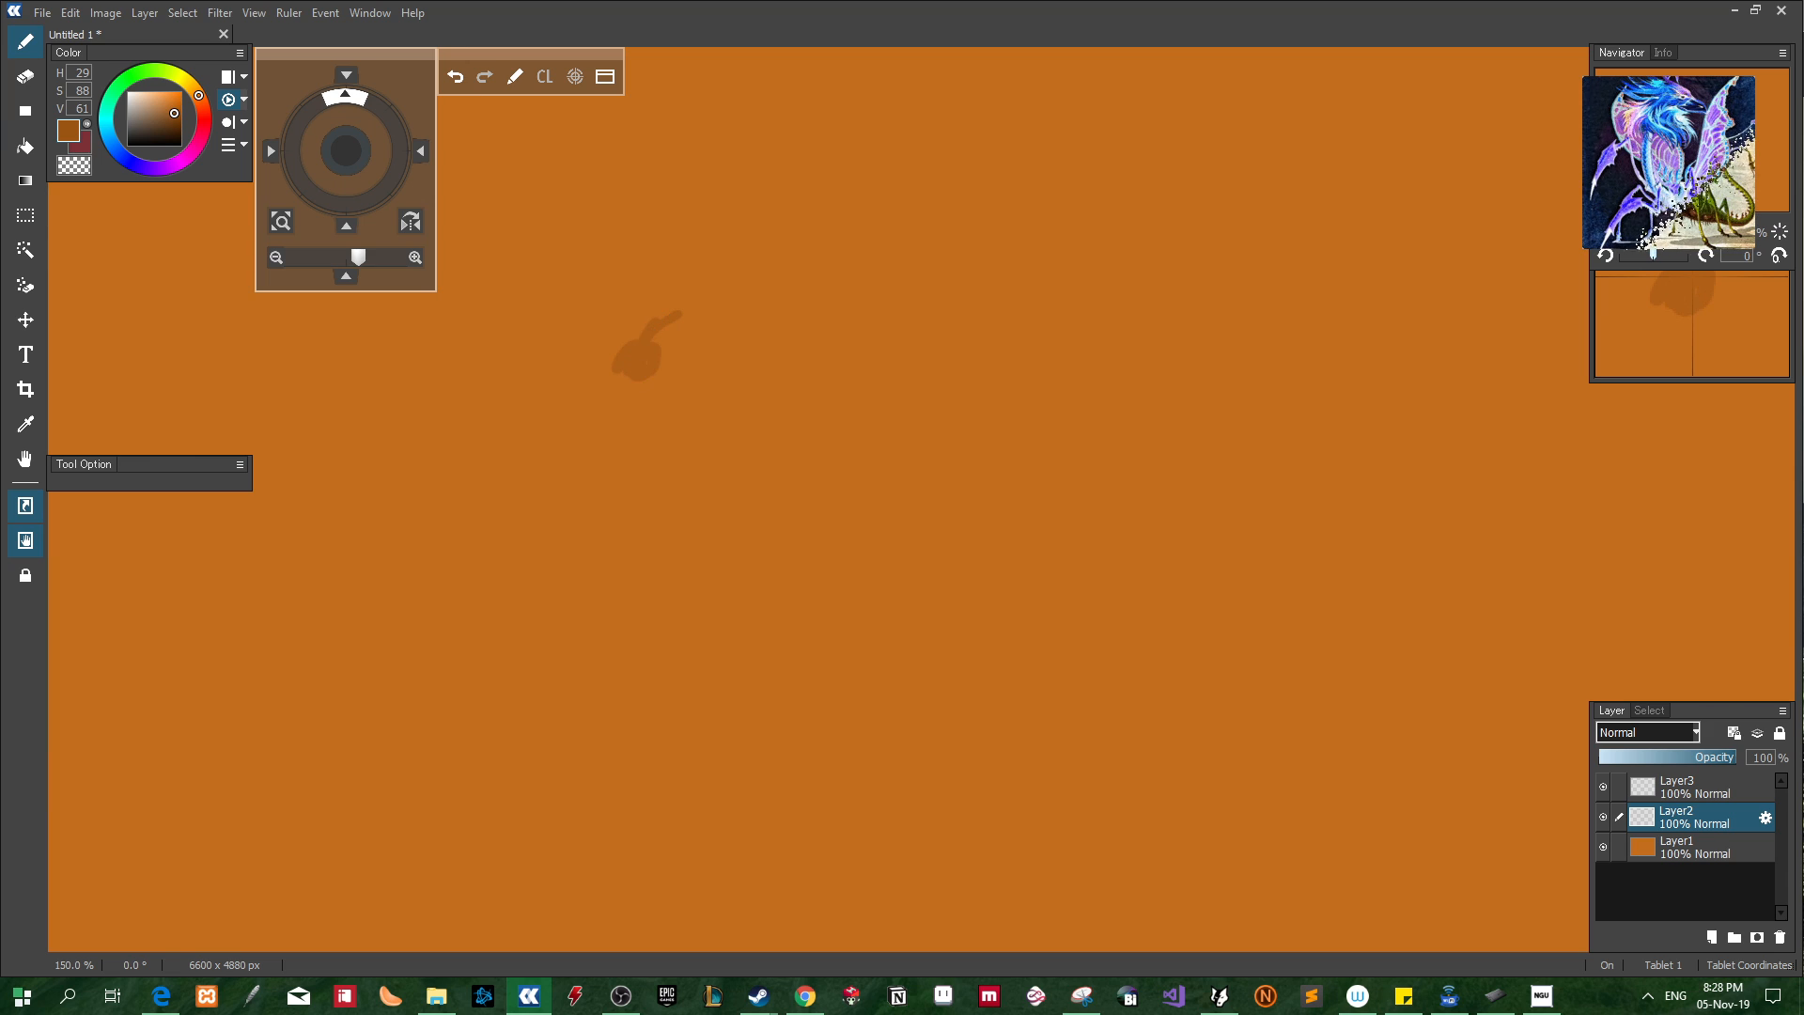
{"action": "left_click", "coordinate": [364, 13]}
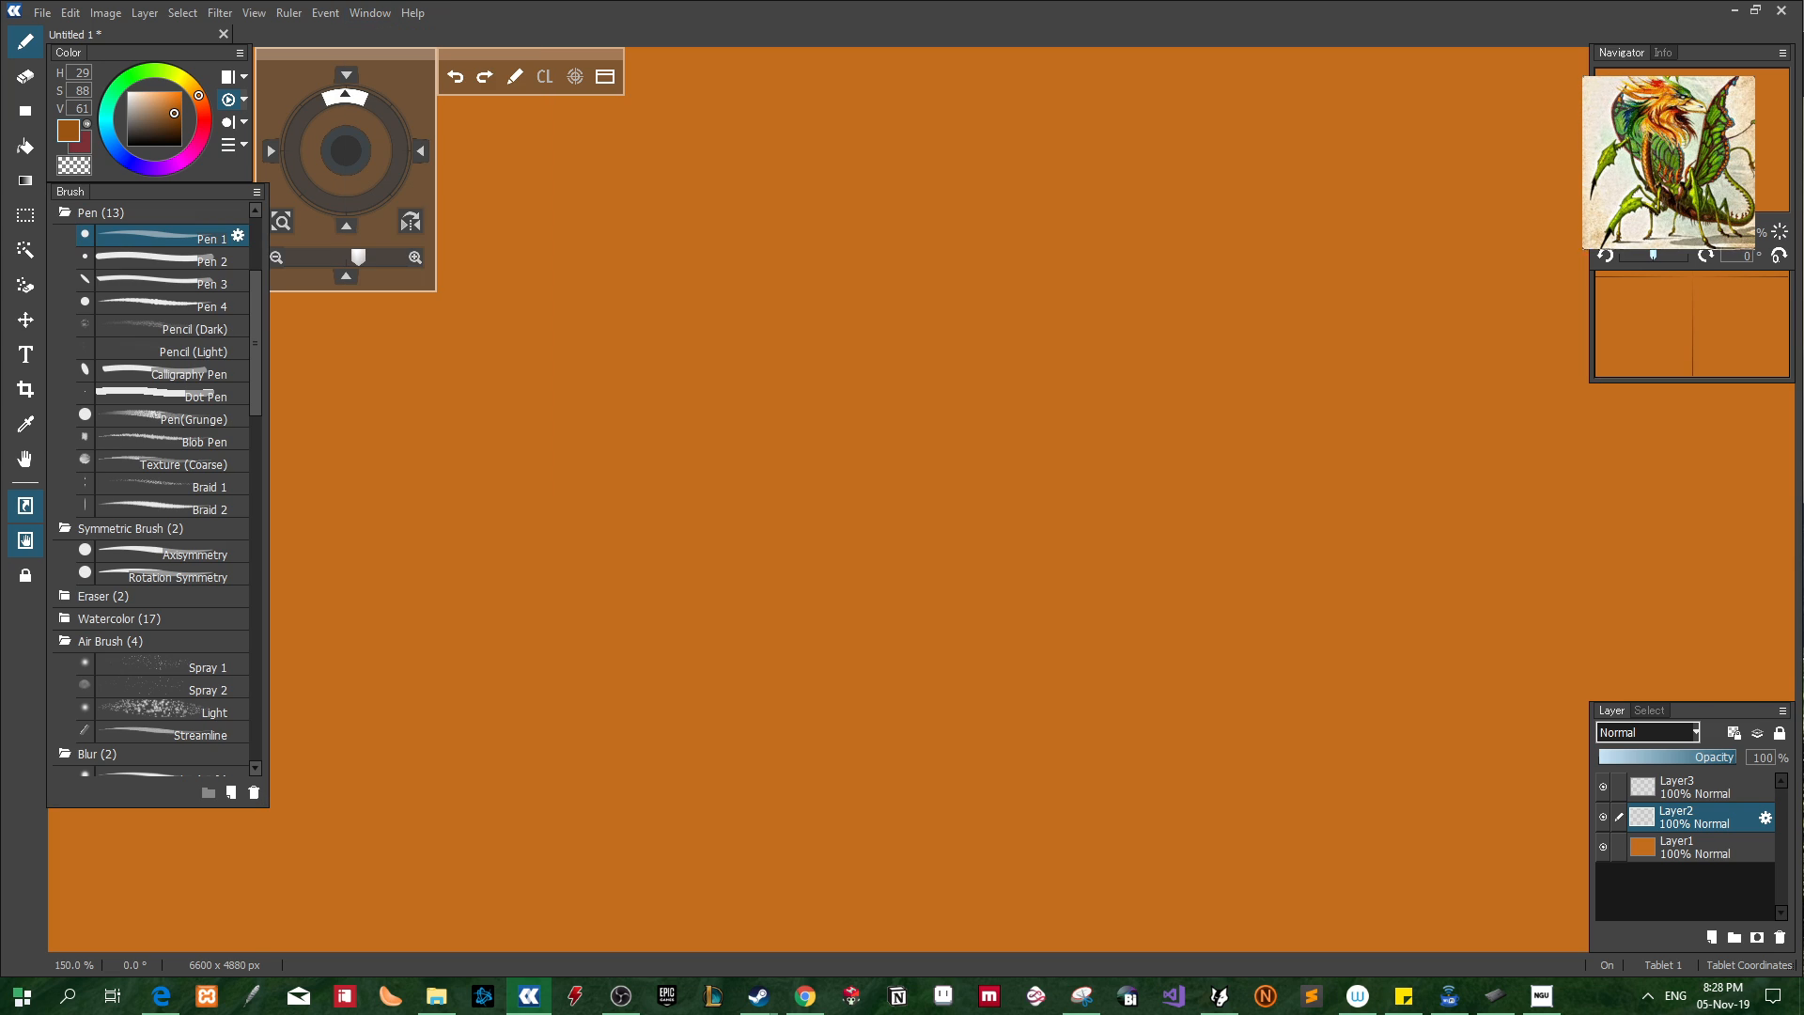
{"action": "left_click", "coordinate": [416, 276]}
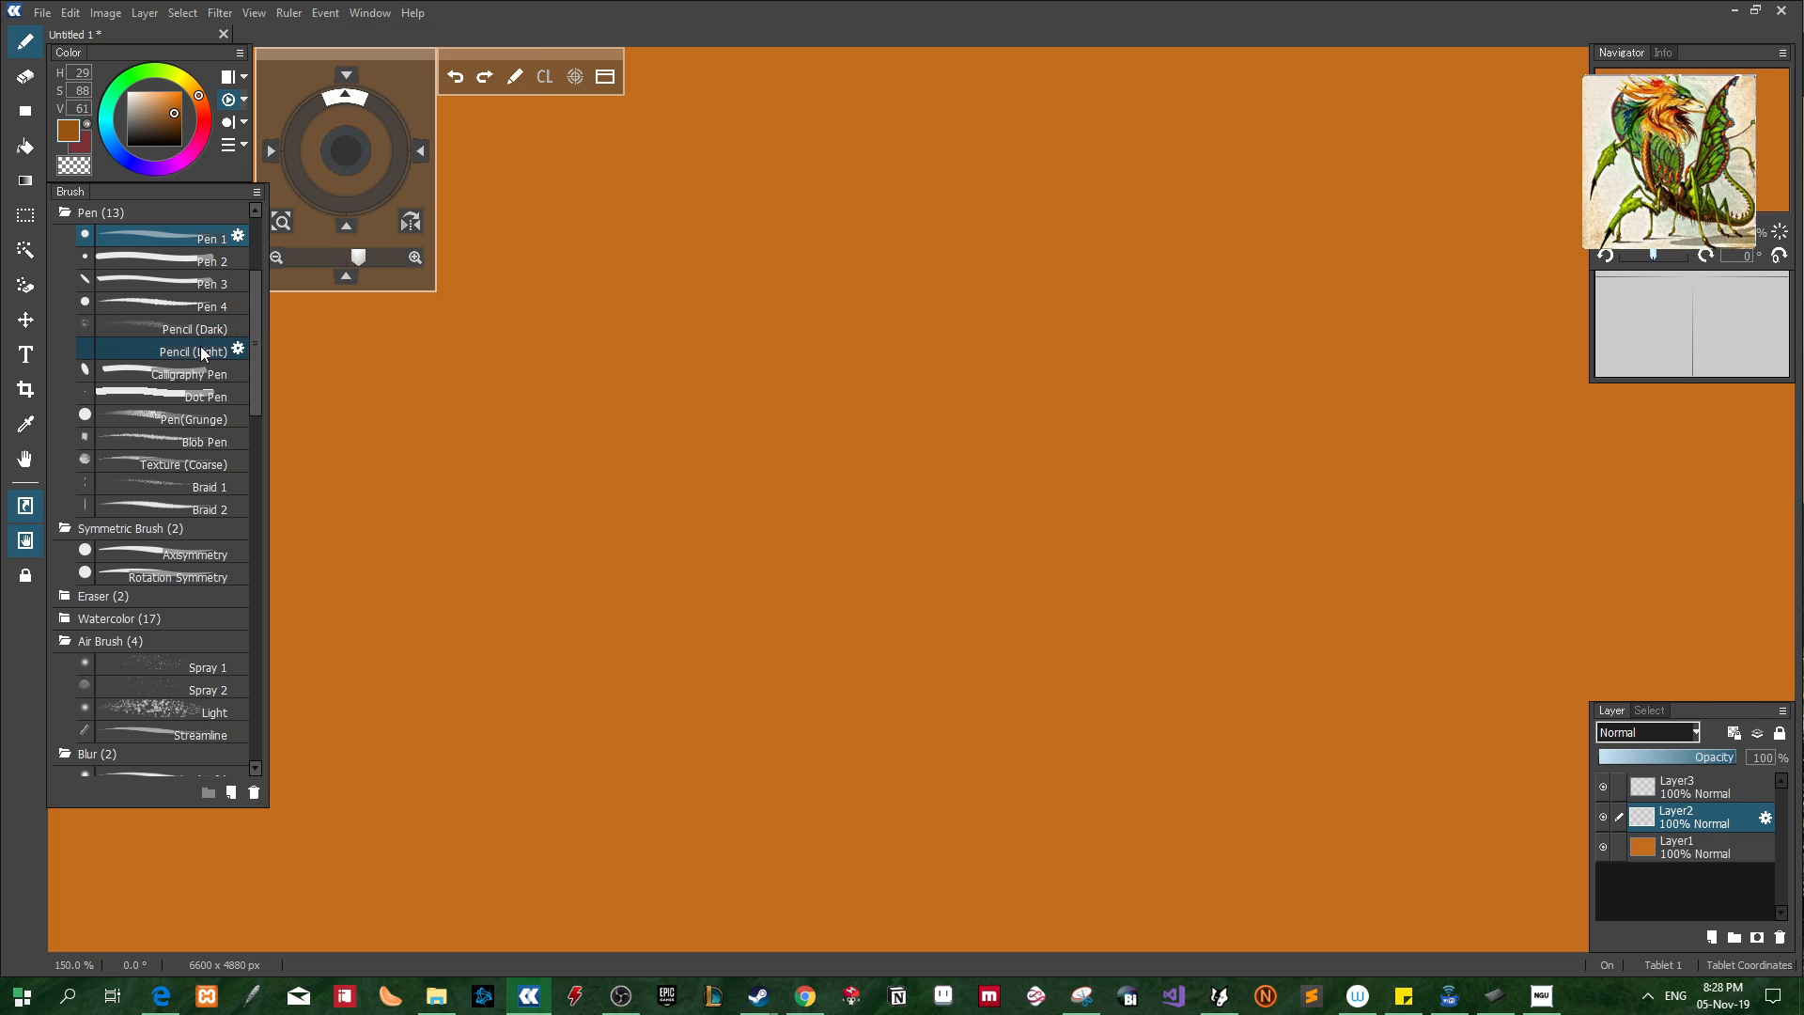
Try the Braid 1 and Braid 2 brushes with test strokes on the canvas, undoing each one
{"action": "left_click", "coordinate": [174, 490]}
{"action": "mouse_move", "coordinate": [563, 507]}
{"action": "left_mouse_down"}
{"action": "mouse_move", "coordinate": [705, 418]}
{"action": "mouse_move", "coordinate": [702, 465]}
{"action": "left_mouse_up"}
{"action": "key", "text": "ctrl+z"}
{"action": "left_click", "coordinate": [172, 508]}
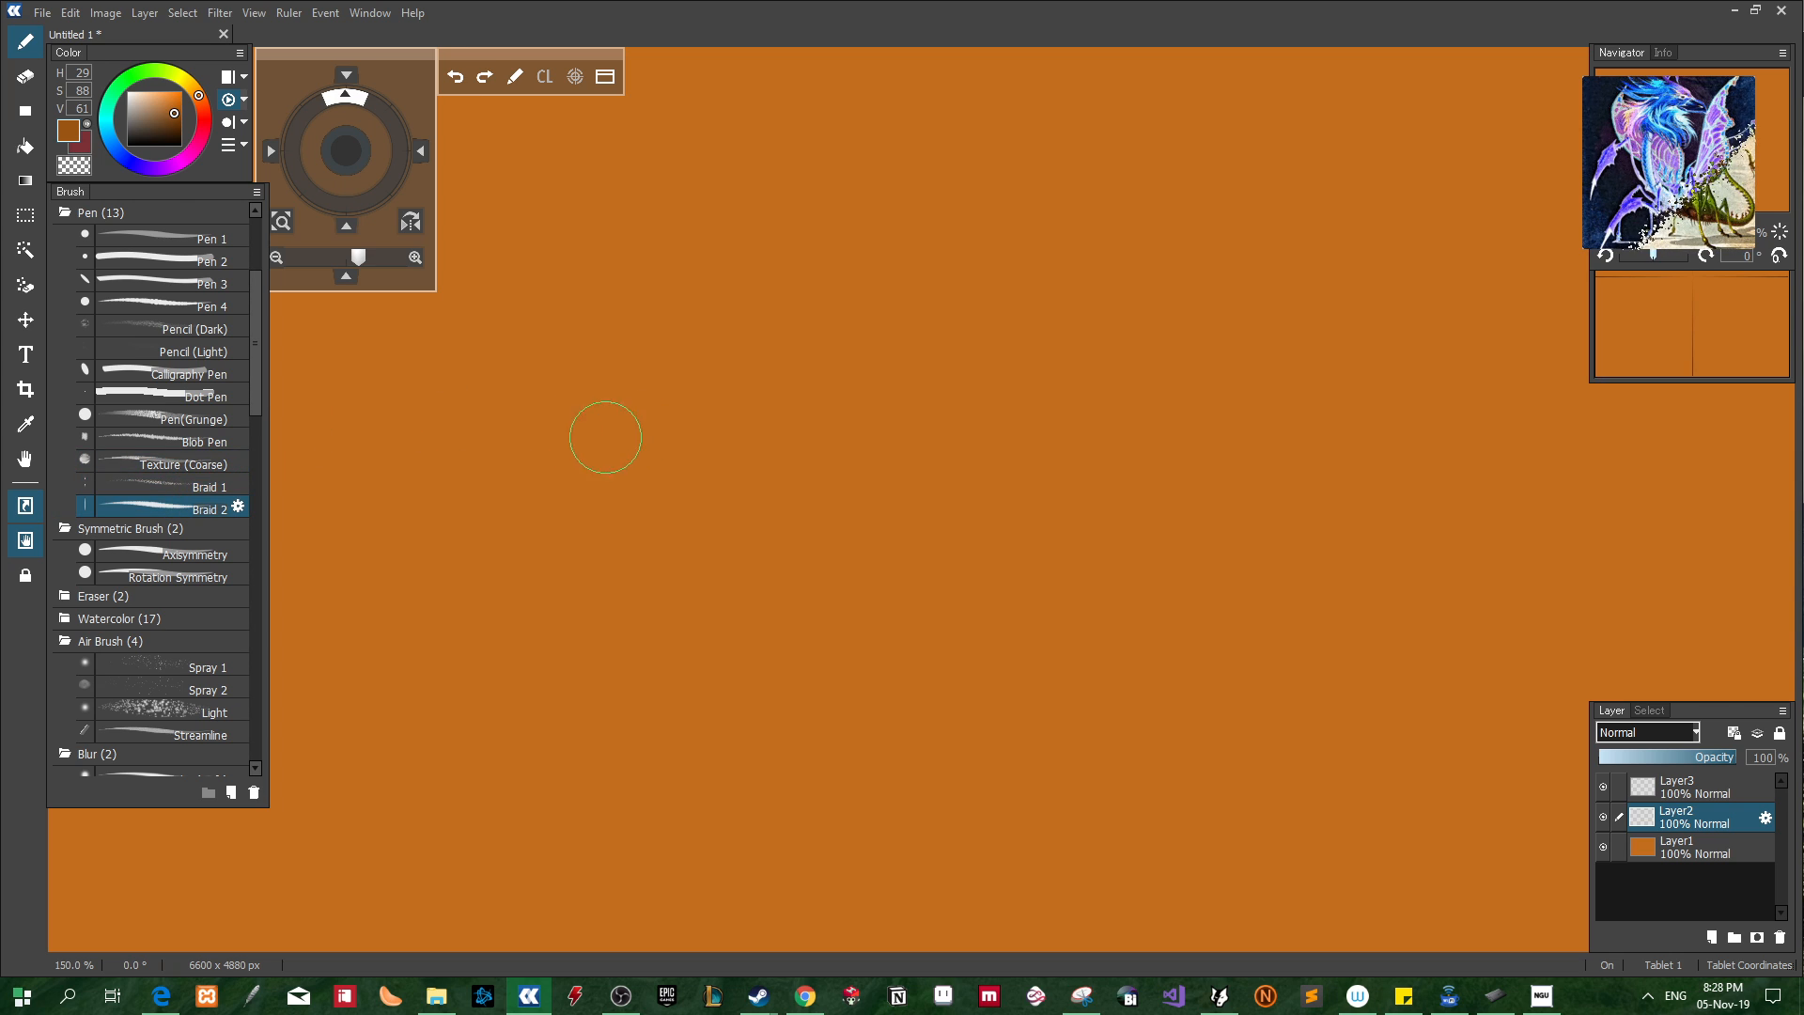
{"action": "mouse_move", "coordinate": [604, 427]}
{"action": "left_mouse_down"}
{"action": "mouse_move", "coordinate": [720, 477]}
{"action": "mouse_move", "coordinate": [770, 447]}
{"action": "mouse_move", "coordinate": [819, 490]}
{"action": "mouse_move", "coordinate": [882, 451]}
{"action": "mouse_move", "coordinate": [805, 243]}
{"action": "mouse_move", "coordinate": [765, 220]}
{"action": "mouse_move", "coordinate": [737, 273]}
{"action": "mouse_move", "coordinate": [644, 185]}
{"action": "mouse_move", "coordinate": [649, 306]}
{"action": "mouse_move", "coordinate": [585, 376]}
{"action": "mouse_move", "coordinate": [395, 451]}
{"action": "left_mouse_up"}
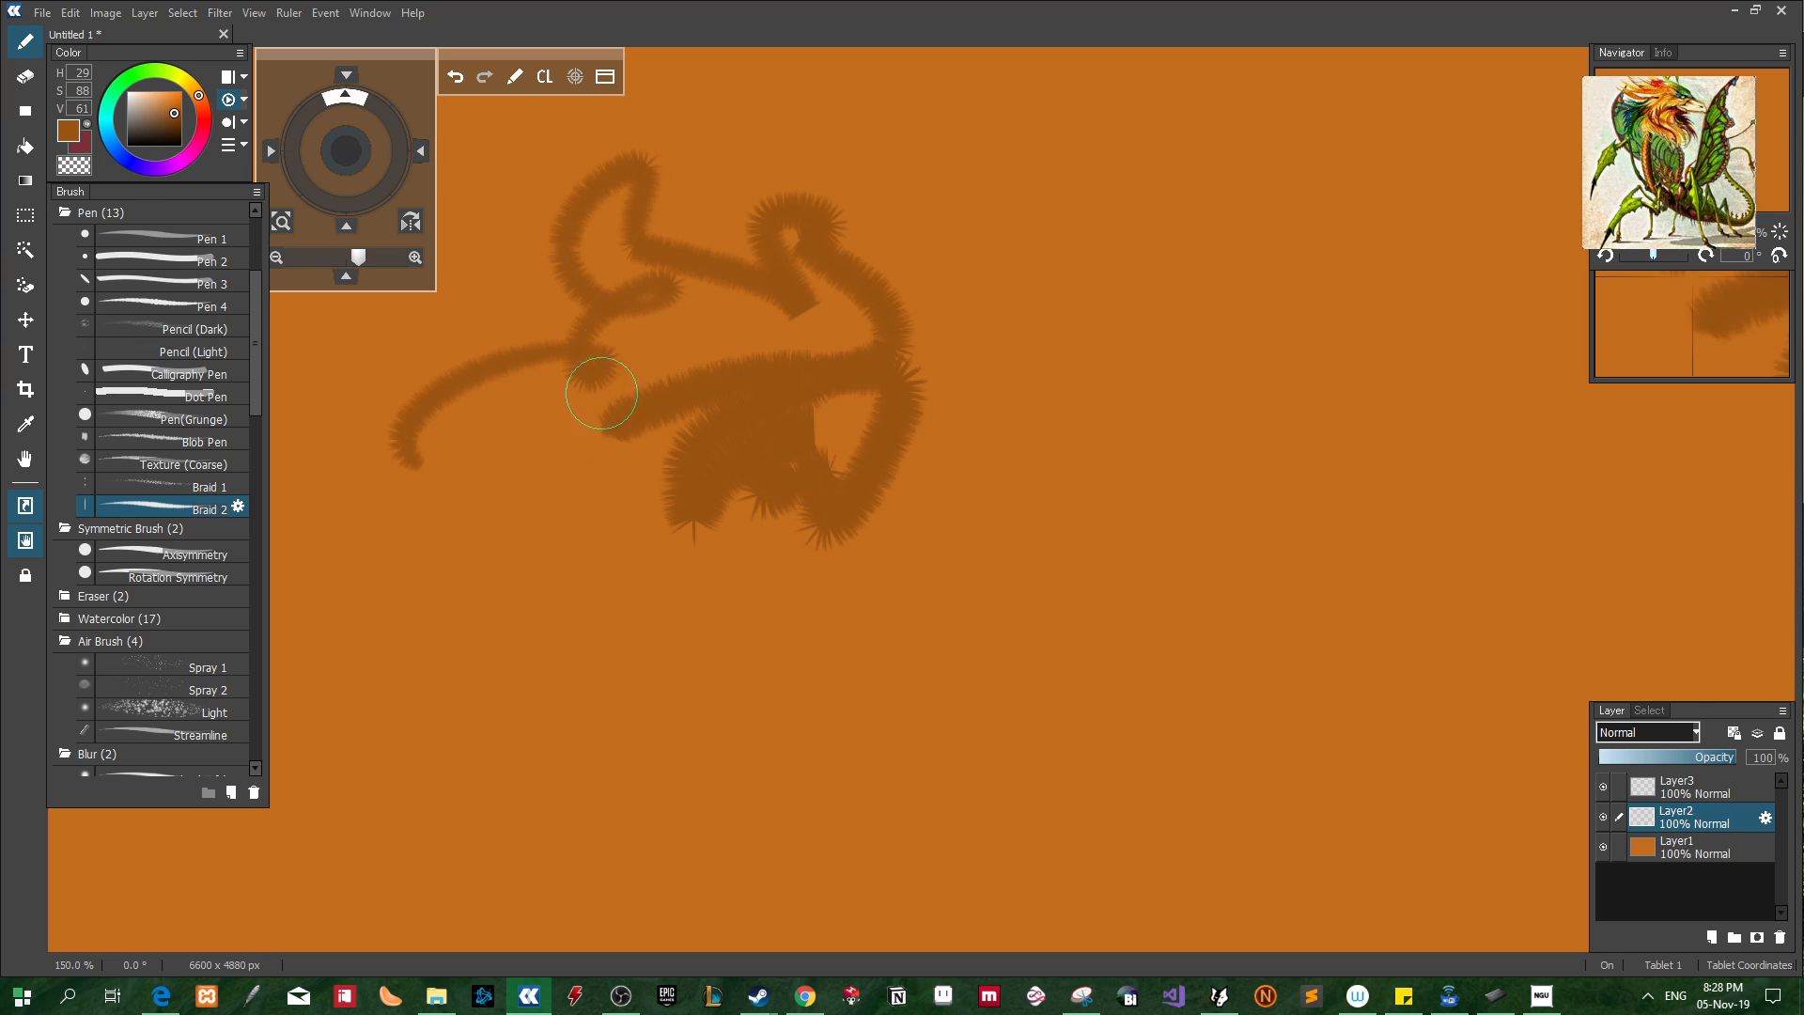
{"action": "key", "text": "ctrl+z"}
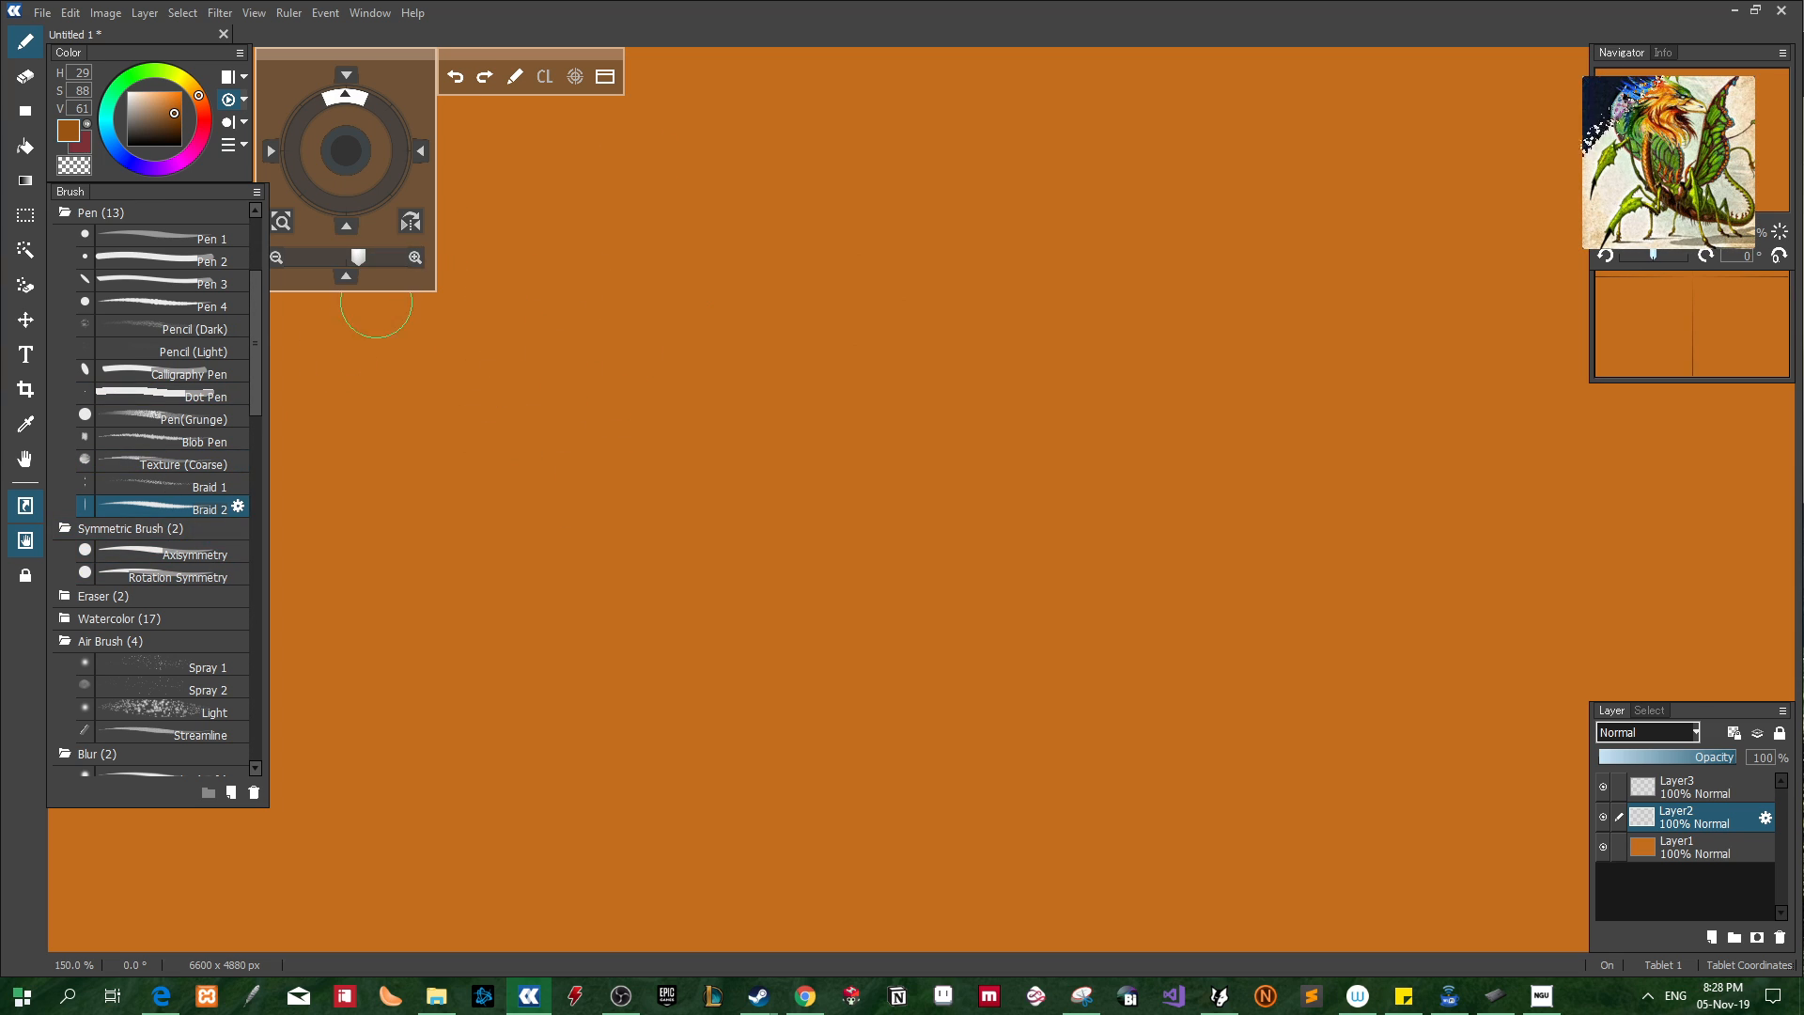
Show the Brush Advanced Settings and choose the Texture (Coarse) brush, trying it with a test stroke that is undone
{"action": "left_click", "coordinate": [370, 12]}
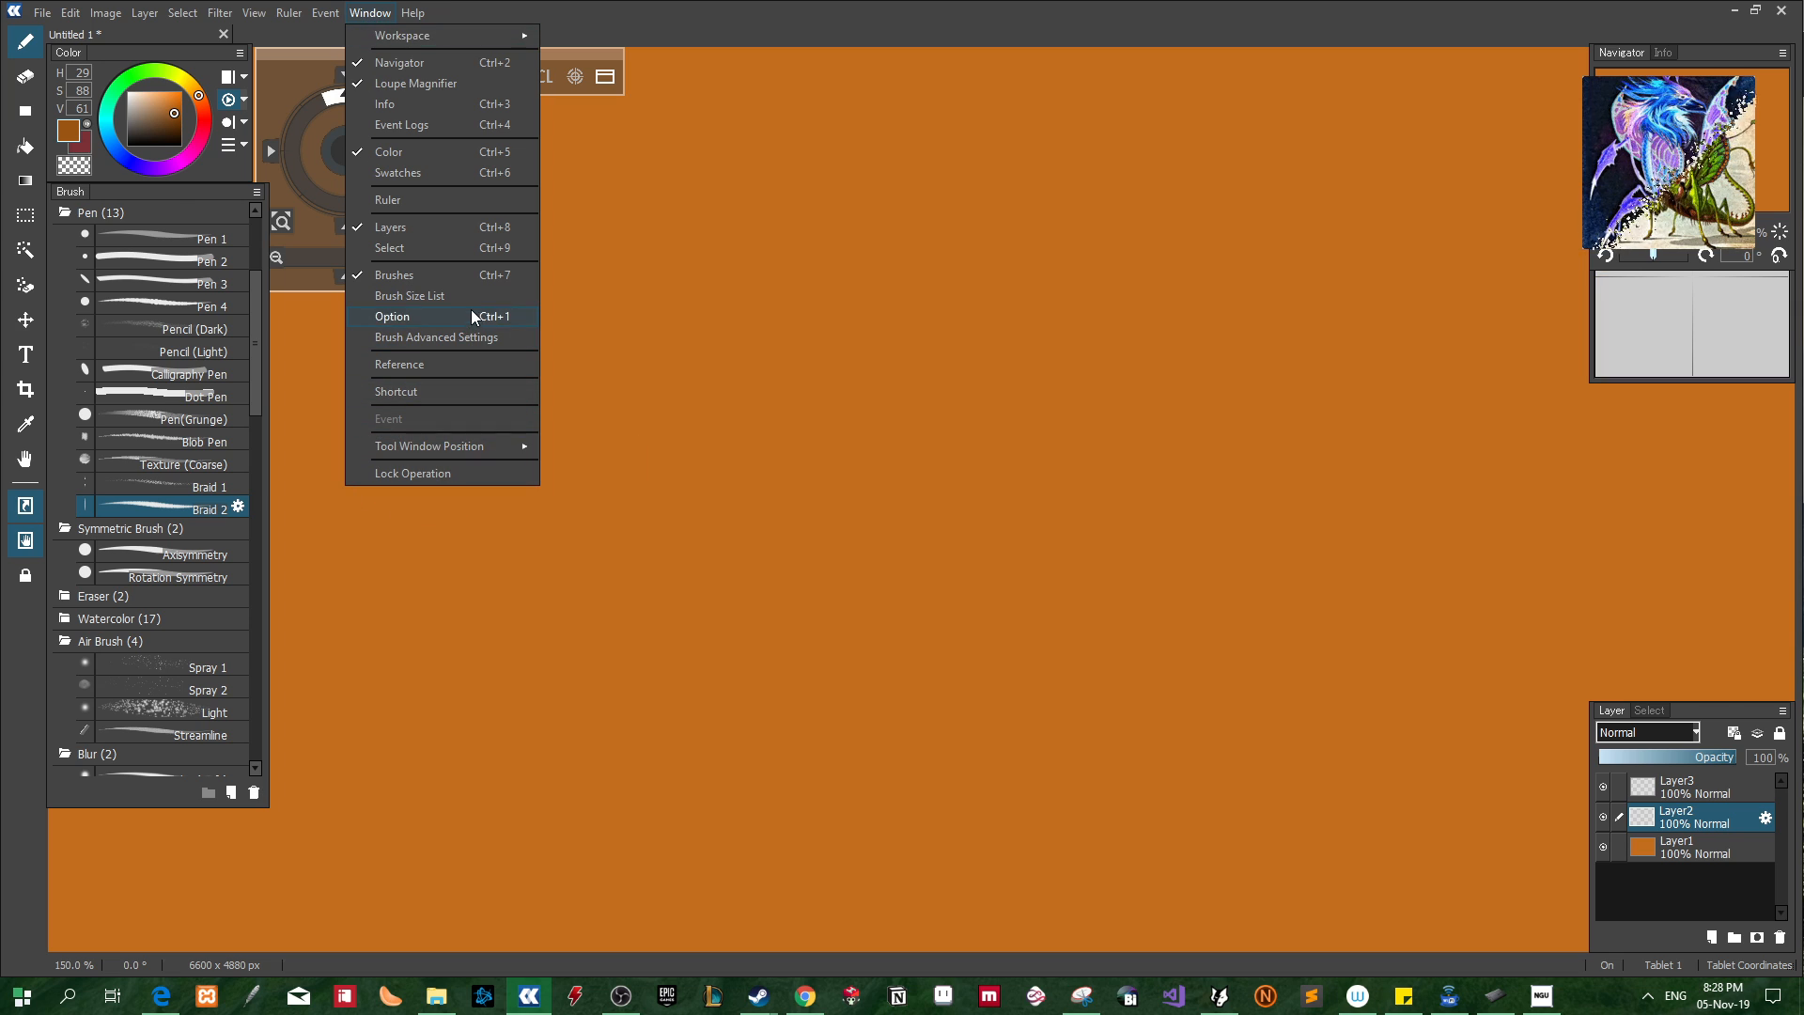
{"action": "left_click", "coordinate": [466, 335]}
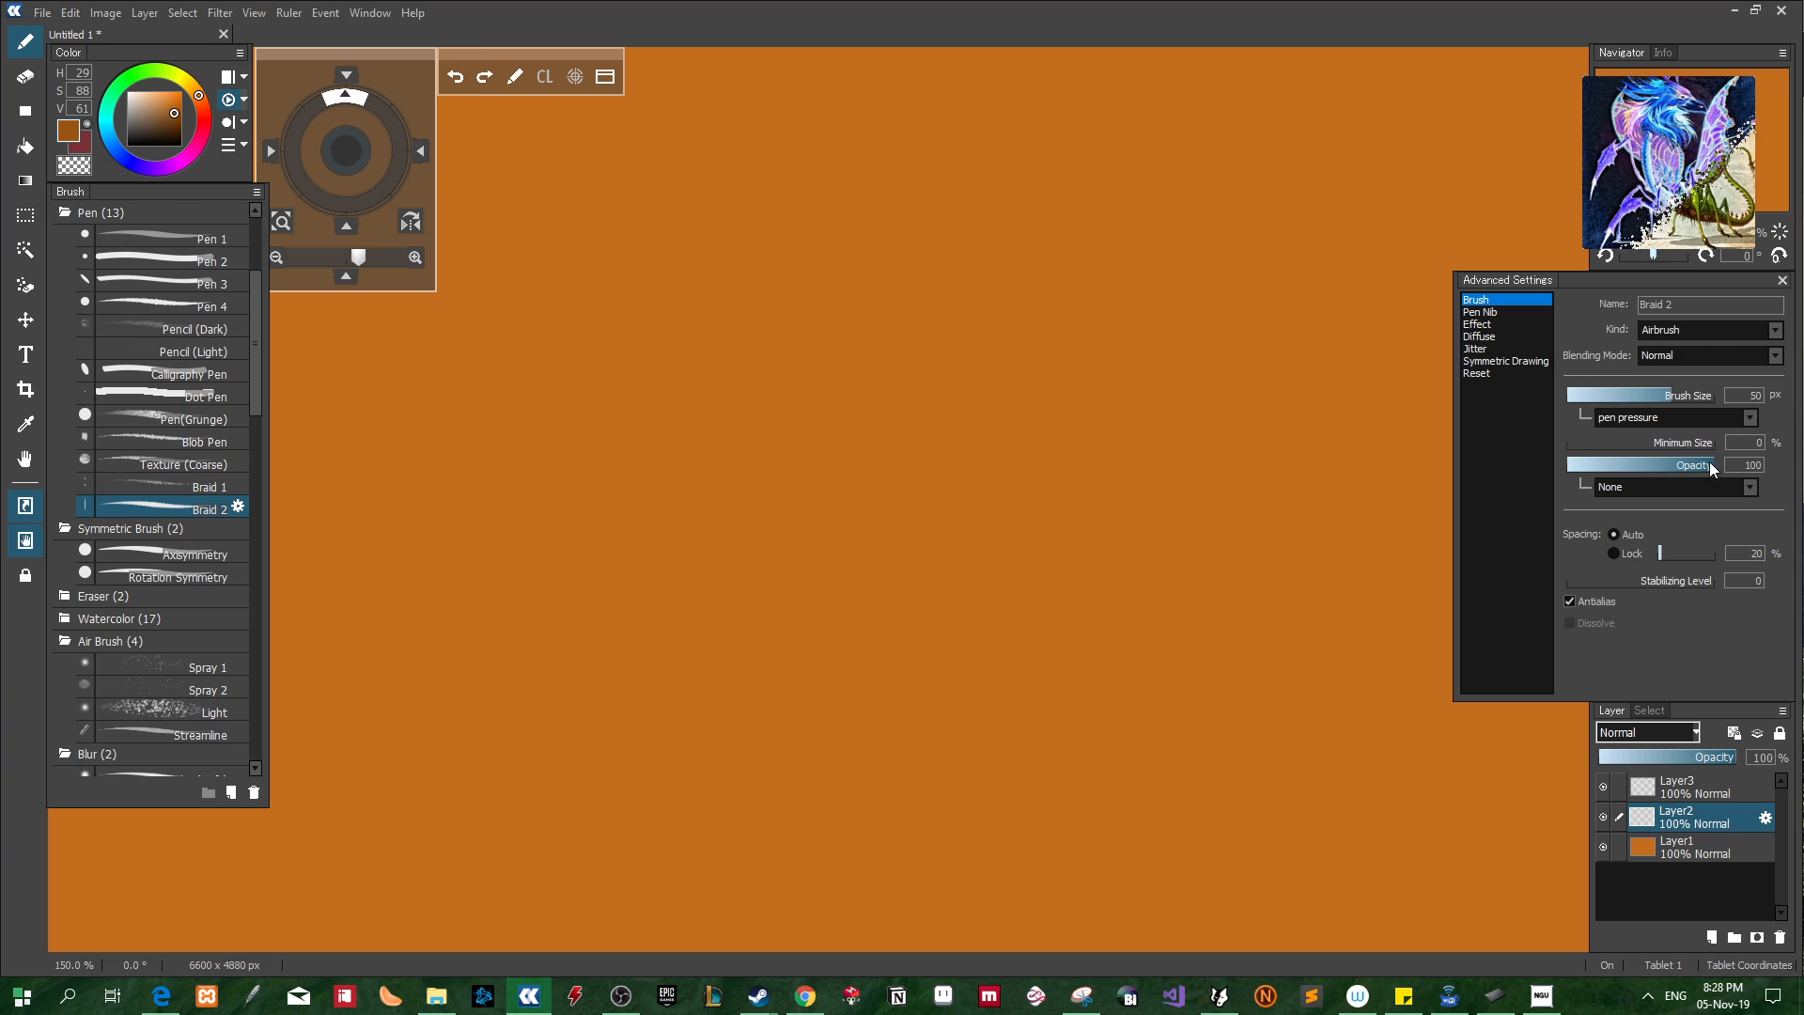
{"action": "left_click", "coordinate": [200, 462]}
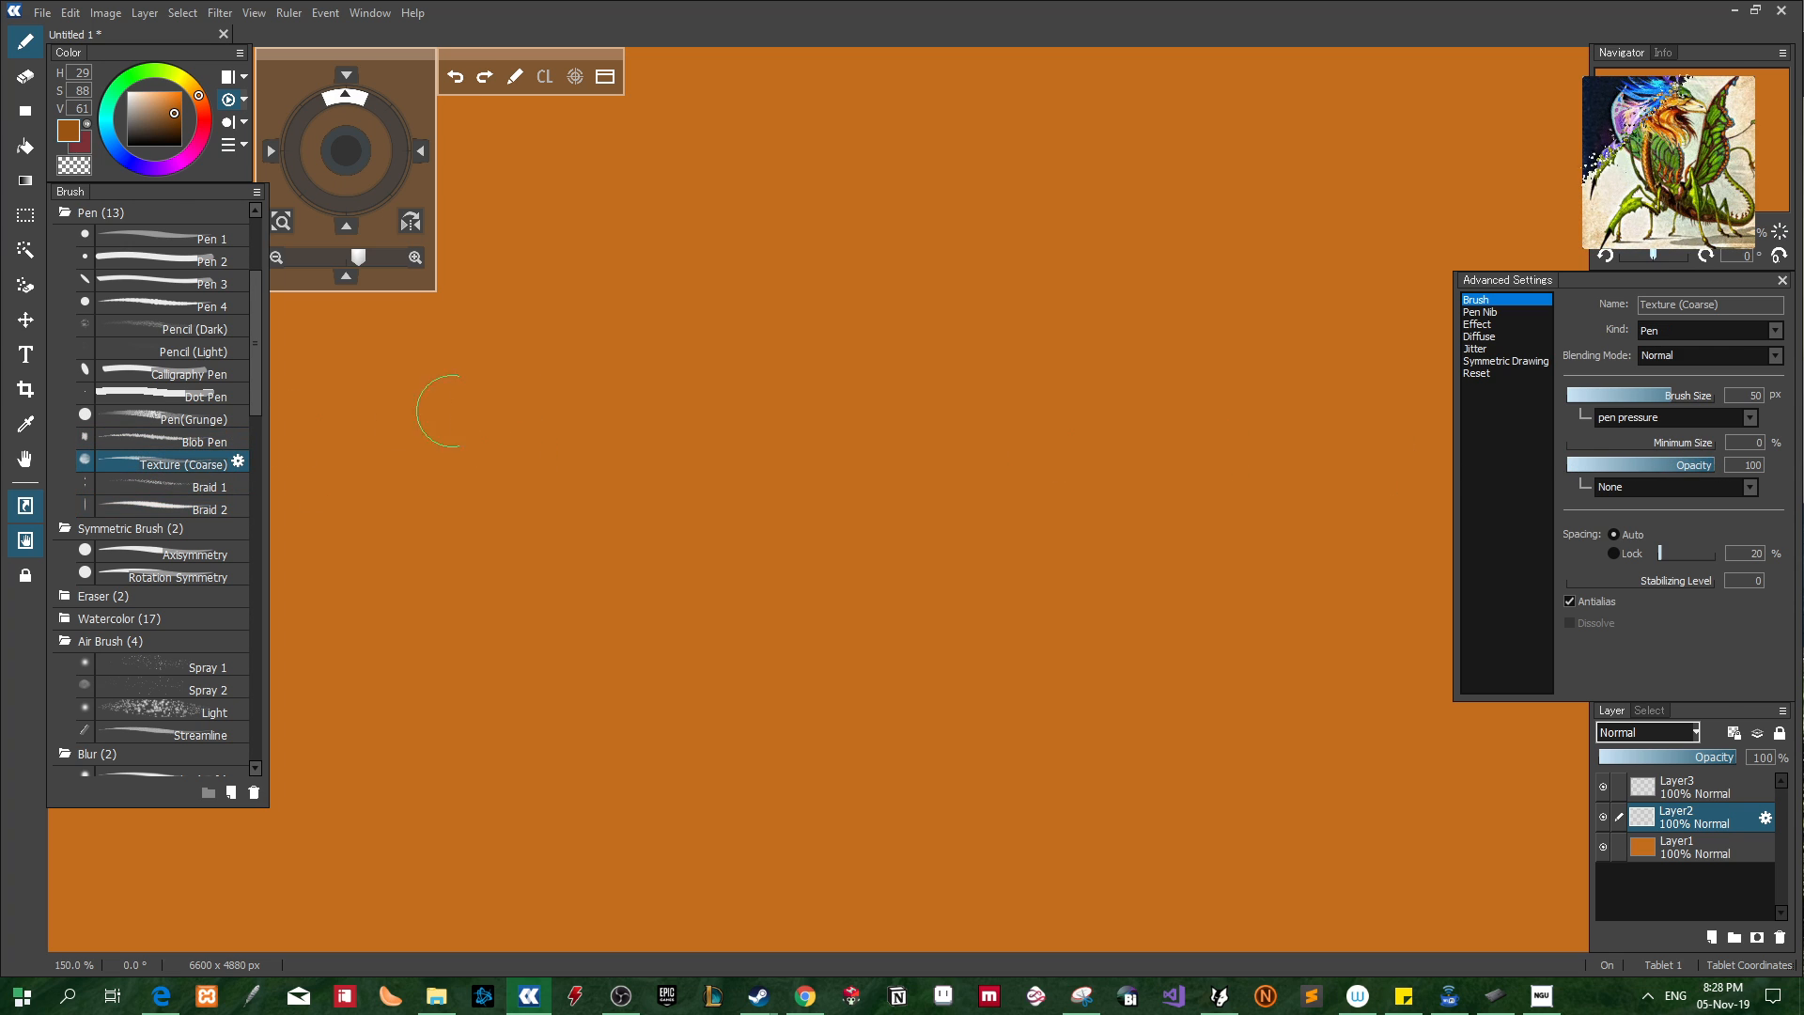
{"action": "mouse_move", "coordinate": [834, 471]}
{"action": "left_mouse_down"}
{"action": "mouse_move", "coordinate": [753, 345]}
{"action": "mouse_move", "coordinate": [766, 512]}
{"action": "mouse_move", "coordinate": [740, 566]}
{"action": "mouse_move", "coordinate": [779, 645]}
{"action": "mouse_move", "coordinate": [750, 712]}
{"action": "mouse_move", "coordinate": [554, 587]}
{"action": "left_mouse_up"}
{"action": "key", "text": "ctrl+z"}
Sketch a rough figure of looping outlines on Layer2, with long curved lines sweeping rightward and several parallel strokes at their far end
{"action": "mouse_move", "coordinate": [790, 202]}
{"action": "left_mouse_down"}
{"action": "mouse_move", "coordinate": [758, 350]}
{"action": "mouse_move", "coordinate": [788, 377]}
{"action": "mouse_move", "coordinate": [663, 422]}
{"action": "mouse_move", "coordinate": [789, 219]}
{"action": "mouse_move", "coordinate": [669, 295]}
{"action": "mouse_move", "coordinate": [922, 144]}
{"action": "mouse_move", "coordinate": [727, 196]}
{"action": "mouse_move", "coordinate": [864, 204]}
{"action": "mouse_move", "coordinate": [723, 193]}
{"action": "mouse_move", "coordinate": [763, 171]}
{"action": "mouse_move", "coordinate": [786, 190]}
{"action": "mouse_move", "coordinate": [731, 158]}
{"action": "mouse_move", "coordinate": [754, 202]}
{"action": "mouse_move", "coordinate": [587, 361]}
{"action": "mouse_move", "coordinate": [619, 573]}
{"action": "mouse_move", "coordinate": [712, 587]}
{"action": "mouse_move", "coordinate": [693, 512]}
{"action": "mouse_move", "coordinate": [716, 454]}
{"action": "mouse_move", "coordinate": [791, 496]}
{"action": "mouse_move", "coordinate": [821, 303]}
{"action": "mouse_move", "coordinate": [878, 330]}
{"action": "mouse_move", "coordinate": [743, 322]}
{"action": "mouse_move", "coordinate": [752, 309]}
{"action": "mouse_move", "coordinate": [1003, 221]}
{"action": "mouse_move", "coordinate": [1266, 246]}
{"action": "left_mouse_up"}
{"action": "left_click_drag", "start_coordinate": [879, 193], "coordinate": [1132, 123]}
{"action": "left_click_drag", "start_coordinate": [1138, 105], "coordinate": [1313, 174]}
{"action": "left_click_drag", "start_coordinate": [1105, 103], "coordinate": [1344, 203]}
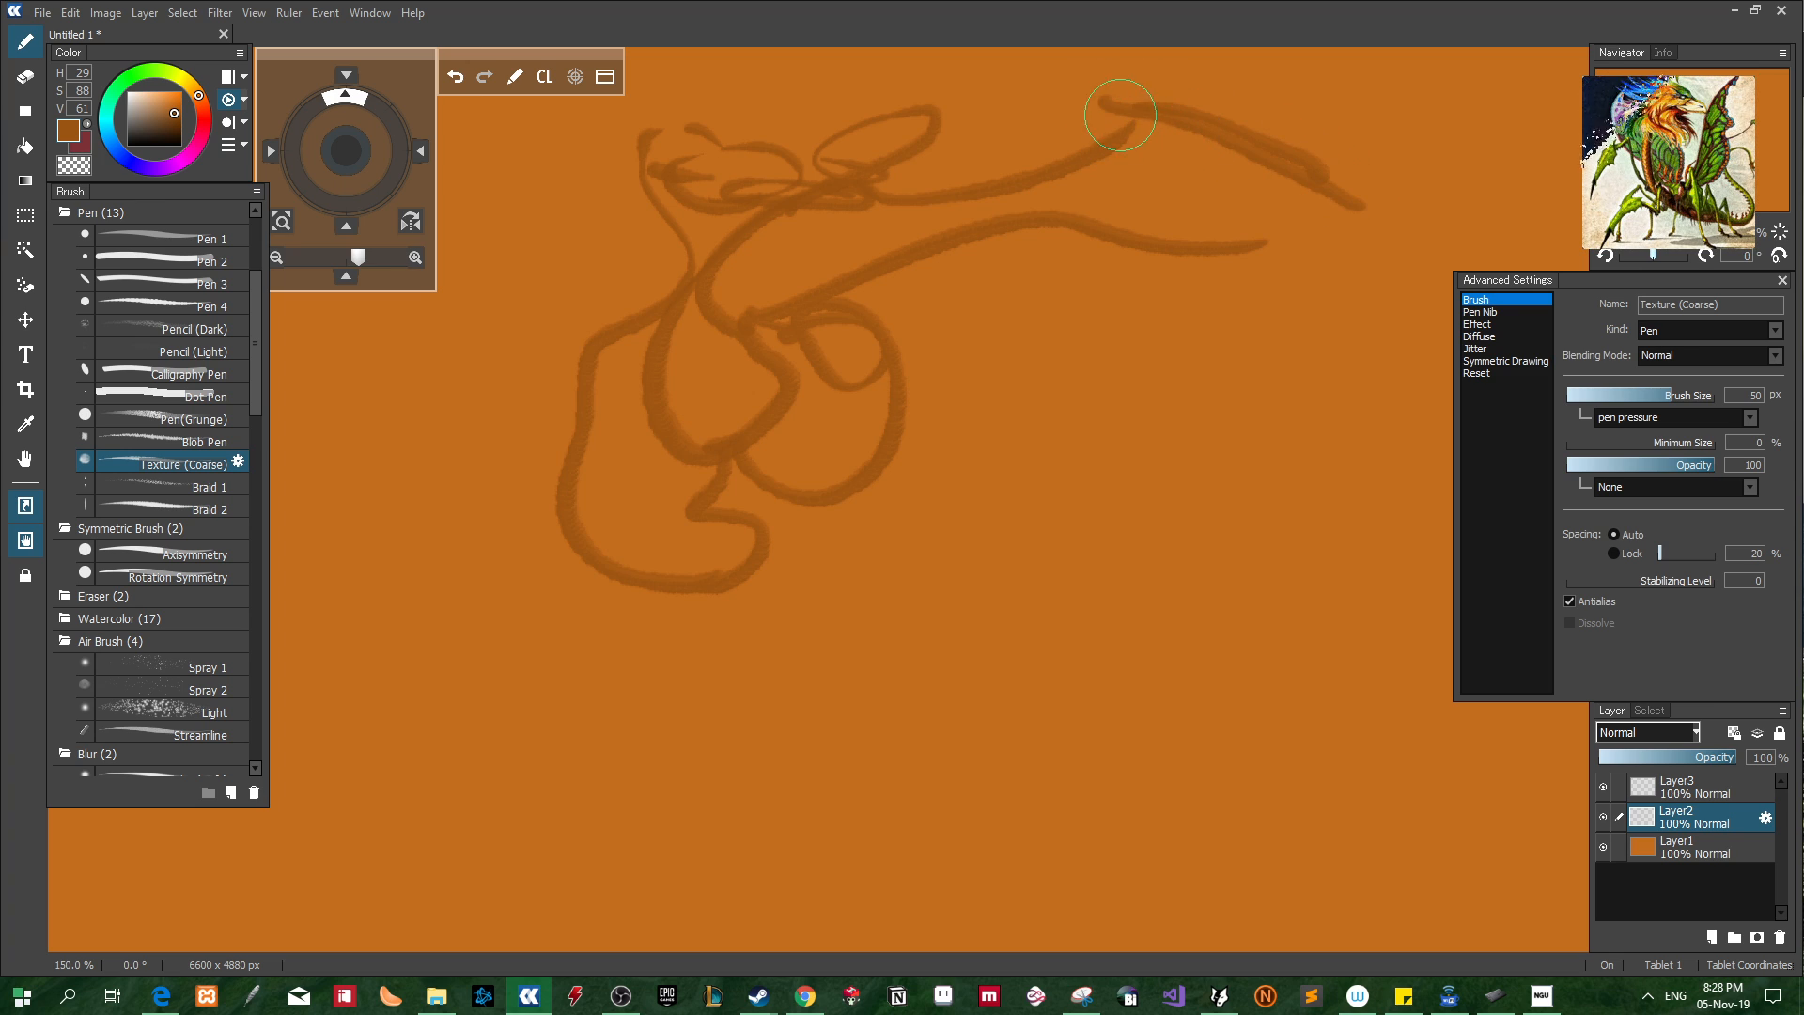
{"action": "mouse_move", "coordinate": [1118, 111]}
{"action": "left_mouse_down"}
{"action": "mouse_move", "coordinate": [1235, 156]}
{"action": "mouse_move", "coordinate": [1362, 246]}
{"action": "mouse_move", "coordinate": [1333, 189]}
{"action": "mouse_move", "coordinate": [1348, 284]}
{"action": "mouse_move", "coordinate": [1331, 241]}
{"action": "mouse_move", "coordinate": [1312, 248]}
{"action": "mouse_move", "coordinate": [1353, 264]}
{"action": "mouse_move", "coordinate": [1317, 279]}
{"action": "left_mouse_up"}
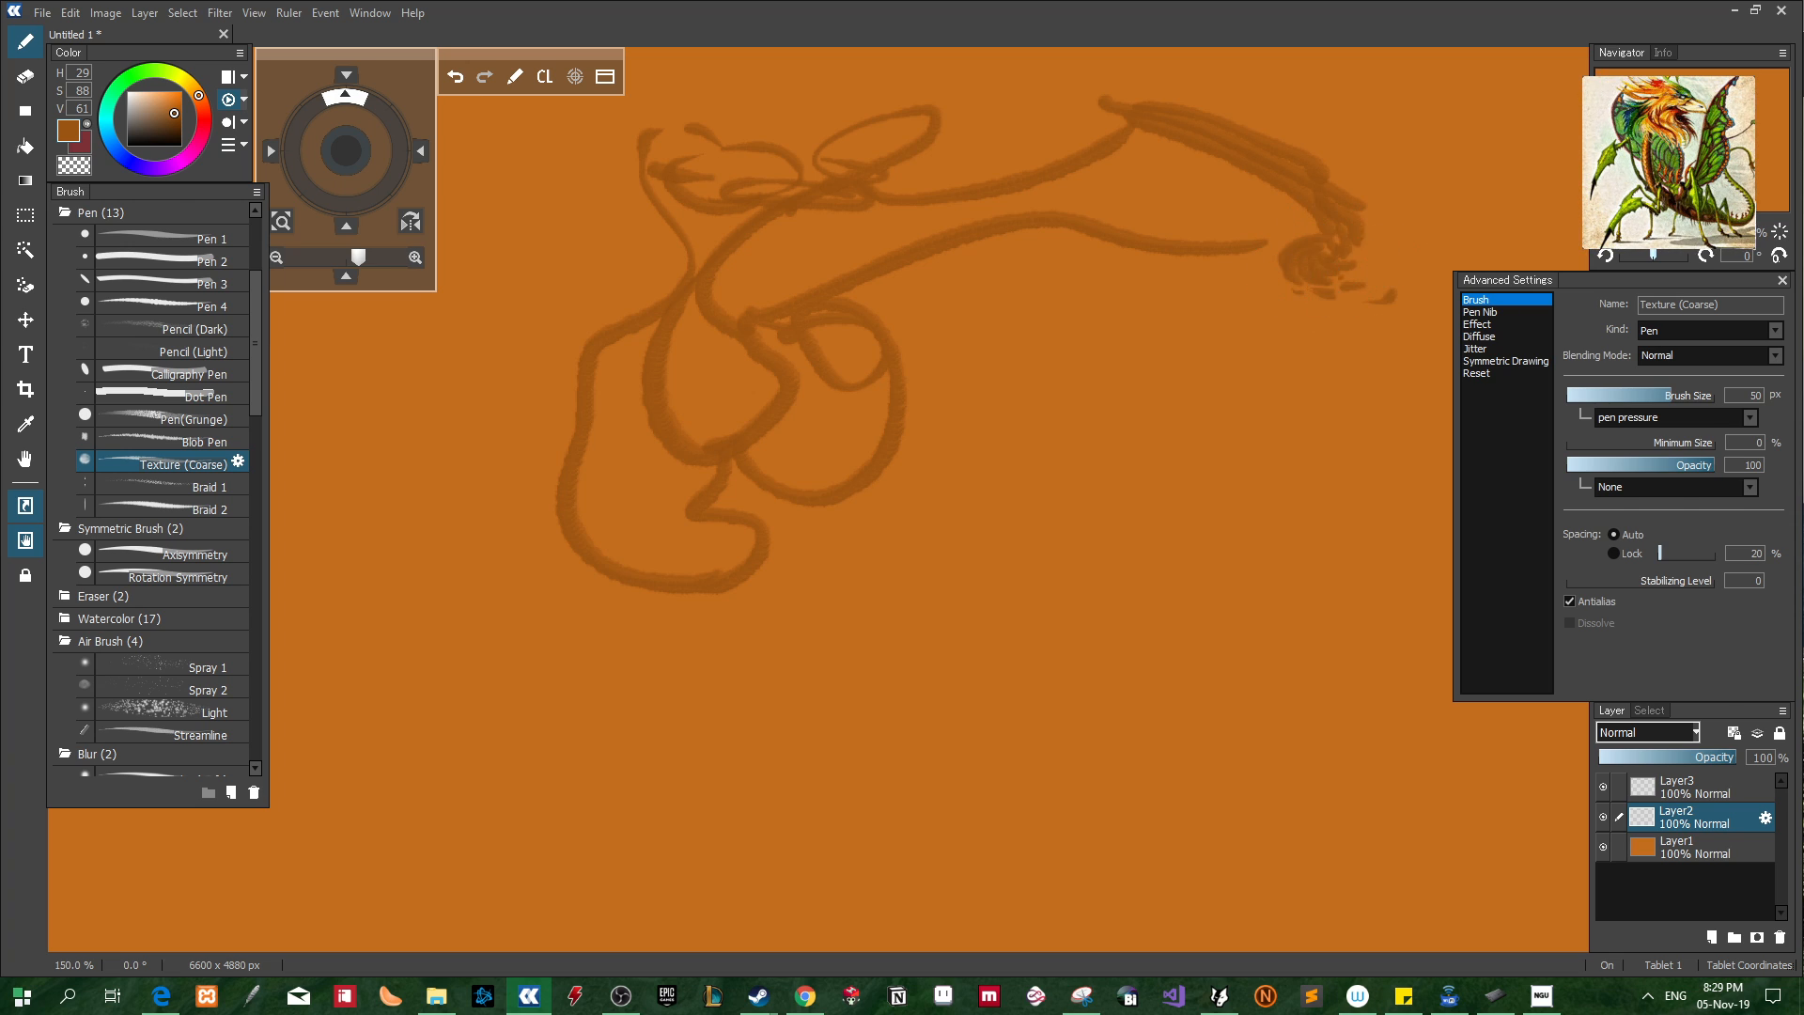
Thicken the upper sweeping curve with dense overlapping strokes, from its curled right end back to its middle
{"action": "left_click_drag", "start_coordinate": [1410, 185], "coordinate": [1370, 157]}
{"action": "mouse_move", "coordinate": [1394, 174]}
{"action": "left_mouse_down"}
{"action": "mouse_move", "coordinate": [1373, 209]}
{"action": "mouse_move", "coordinate": [1361, 193]}
{"action": "left_mouse_up"}
{"action": "mouse_move", "coordinate": [1325, 131]}
{"action": "left_mouse_down"}
{"action": "mouse_move", "coordinate": [1338, 179]}
{"action": "mouse_move", "coordinate": [1261, 71]}
{"action": "mouse_move", "coordinate": [1276, 108]}
{"action": "left_mouse_up"}
{"action": "mouse_move", "coordinate": [1315, 150]}
{"action": "left_mouse_down"}
{"action": "mouse_move", "coordinate": [1139, 82]}
{"action": "mouse_move", "coordinate": [996, 171]}
{"action": "left_mouse_up"}
{"action": "left_click_drag", "start_coordinate": [1063, 115], "coordinate": [937, 175]}
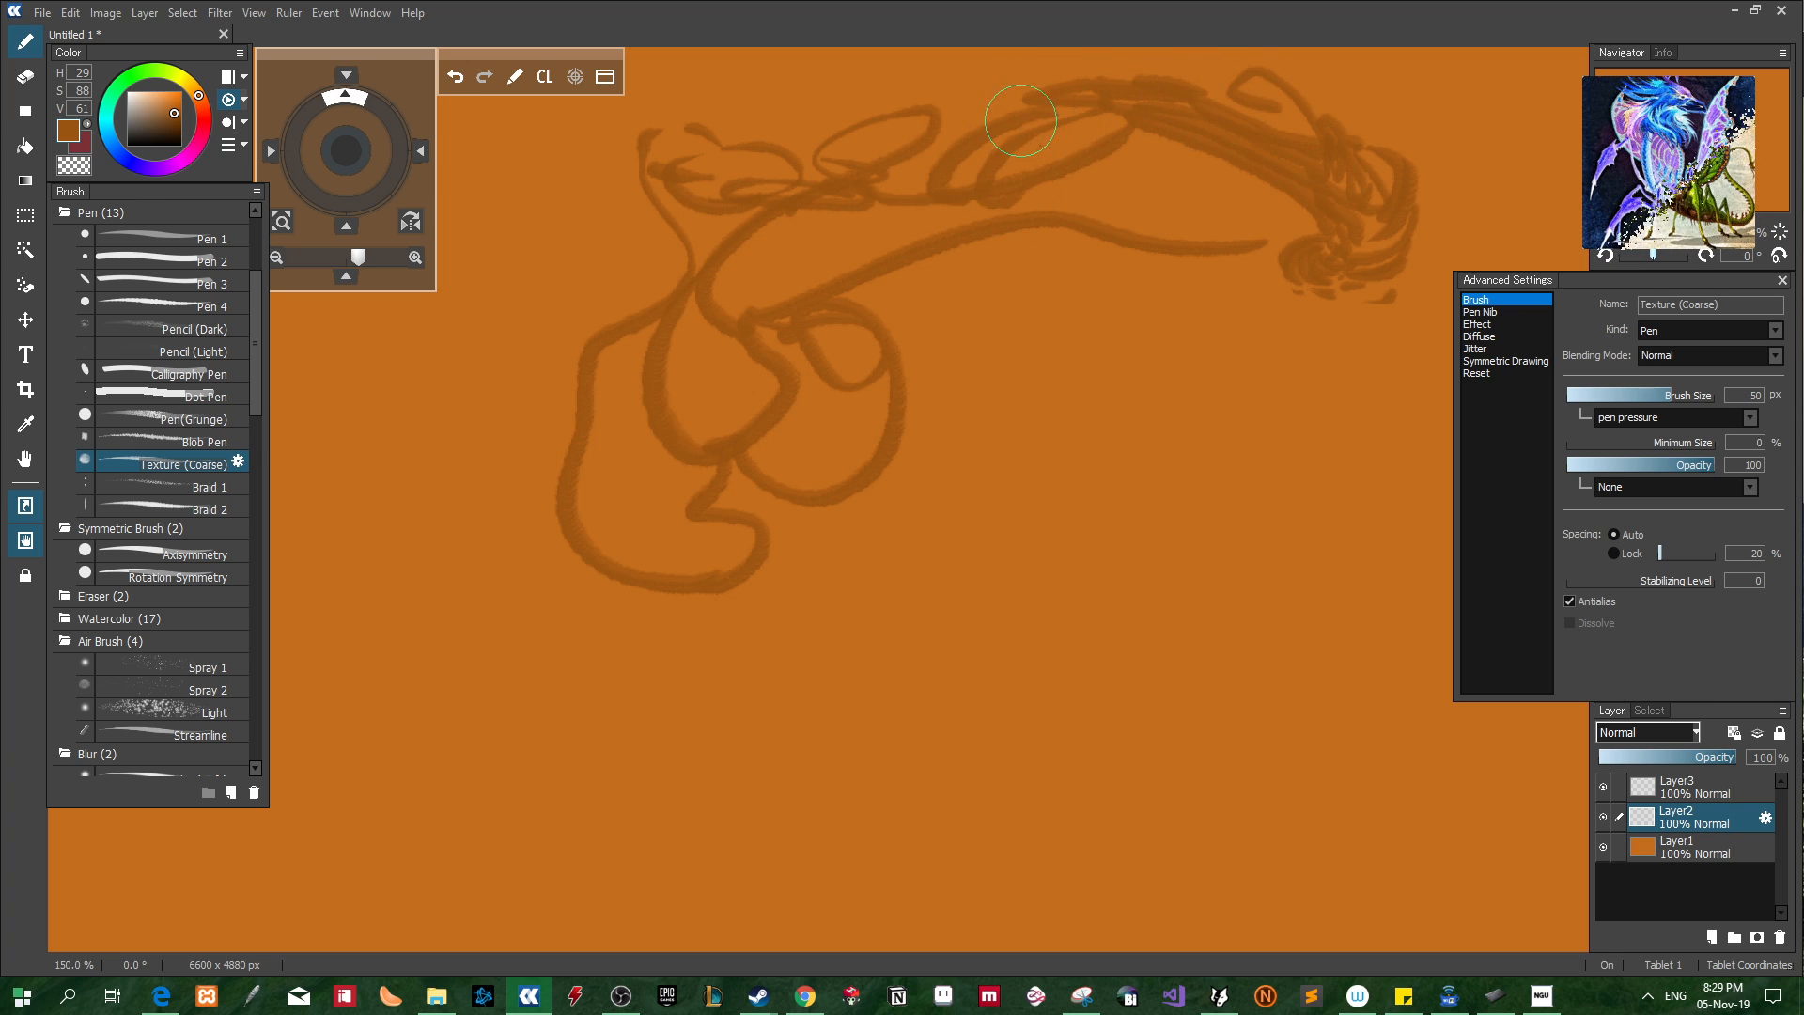
{"action": "mouse_move", "coordinate": [1022, 121]}
{"action": "left_mouse_down"}
{"action": "mouse_move", "coordinate": [888, 180]}
{"action": "mouse_move", "coordinate": [907, 156]}
{"action": "mouse_move", "coordinate": [919, 184]}
{"action": "left_mouse_up"}
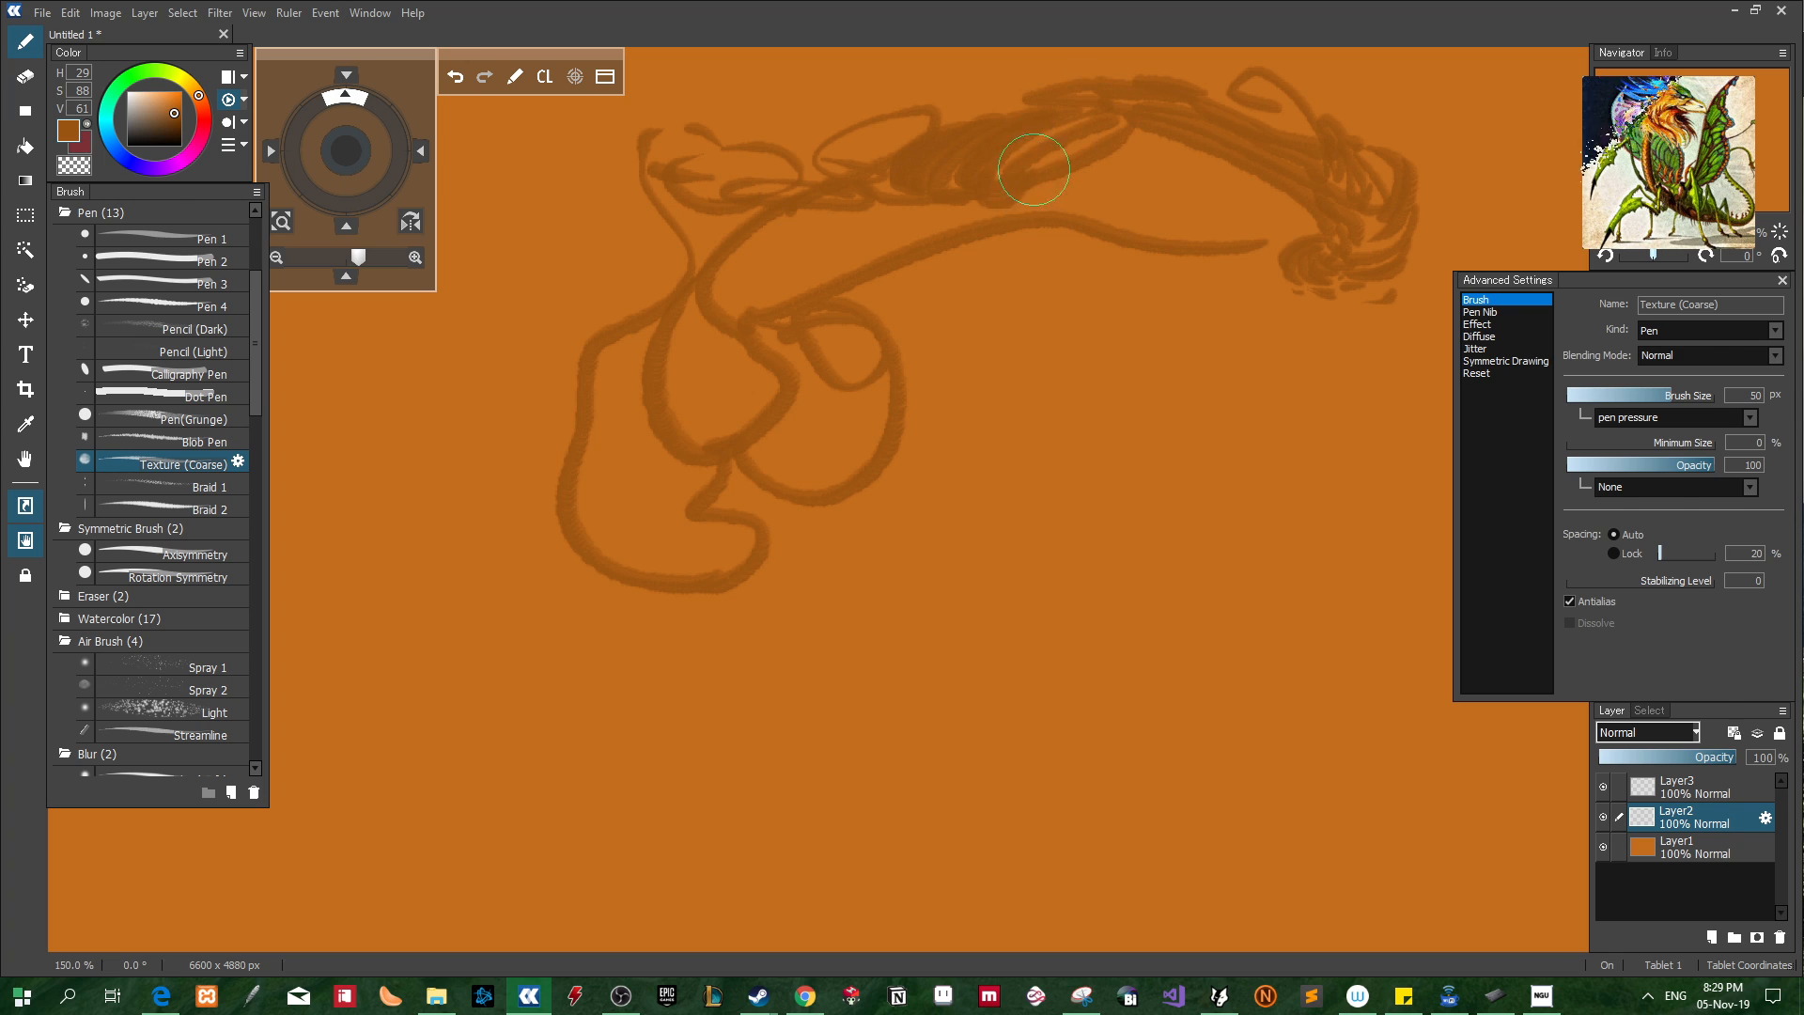
Sketch a rounded head shape below the sweeping curves, with a slanted eye mark, a jagged profile and a small brow-like loop
{"action": "left_click_drag", "start_coordinate": [1074, 376], "coordinate": [1024, 412]}
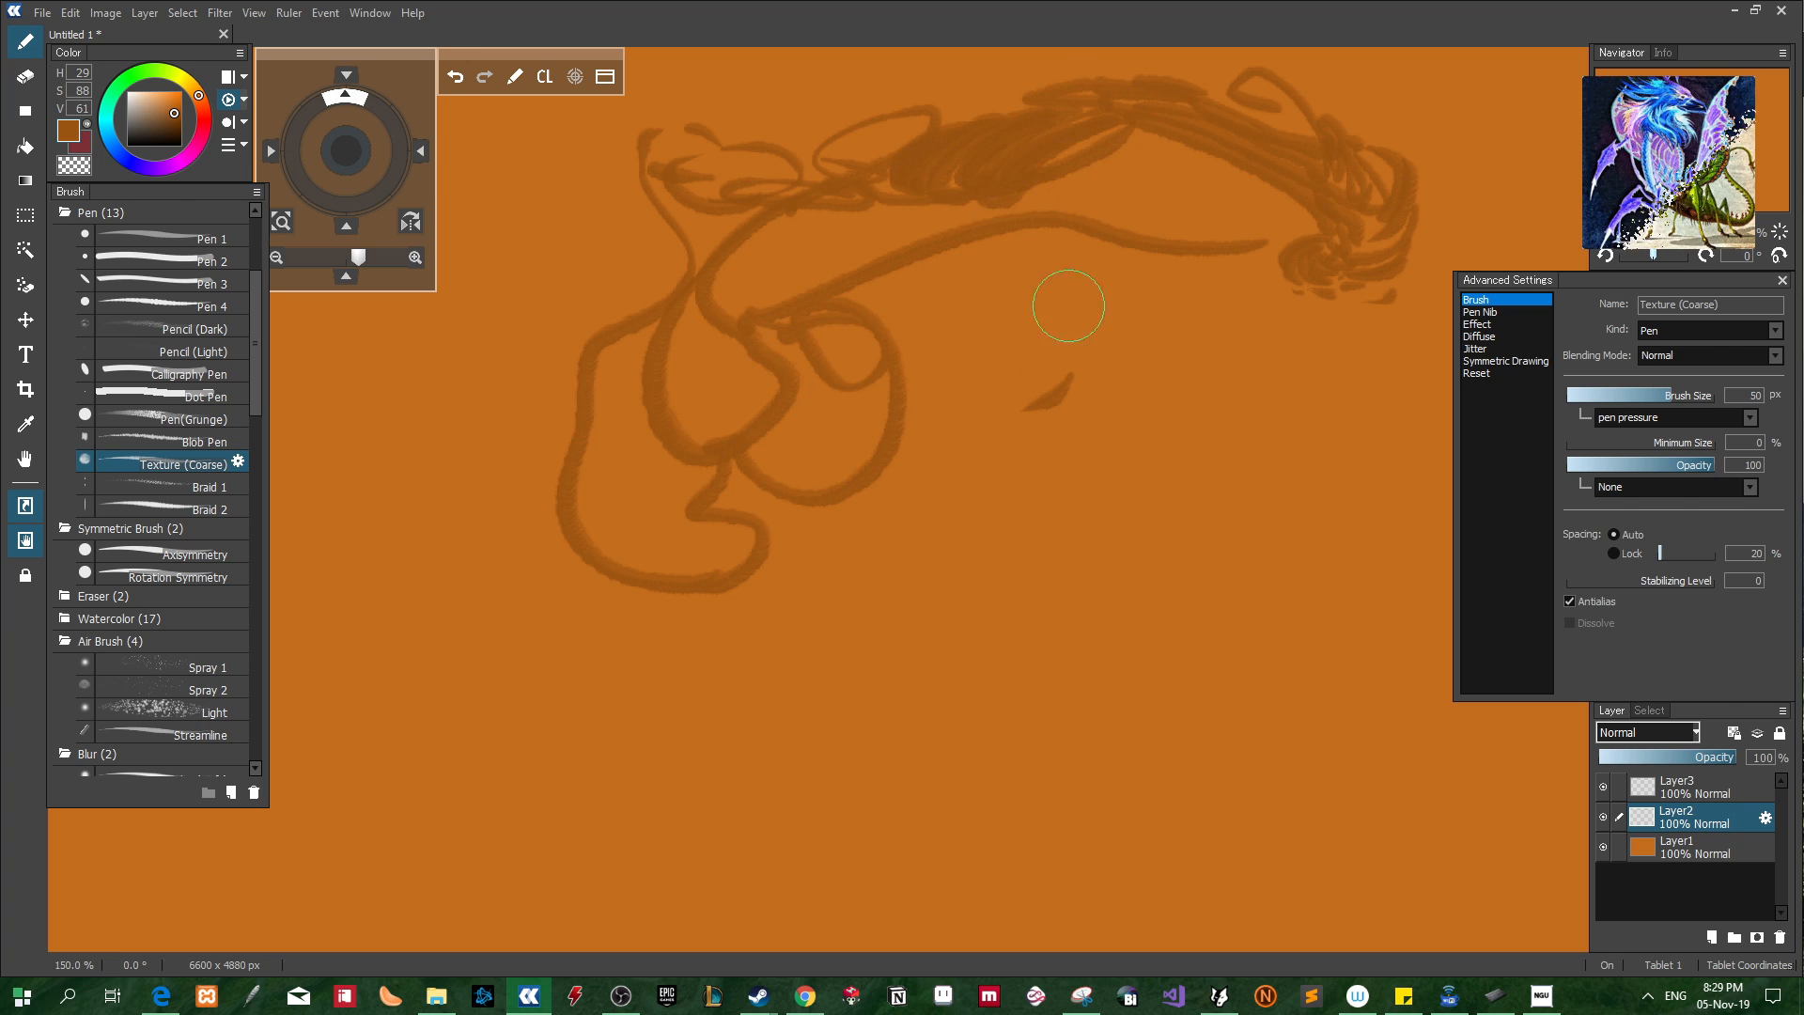
{"action": "mouse_move", "coordinate": [1062, 303]}
{"action": "left_mouse_down"}
{"action": "mouse_move", "coordinate": [1223, 489]}
{"action": "mouse_move", "coordinate": [1078, 523]}
{"action": "left_mouse_up"}
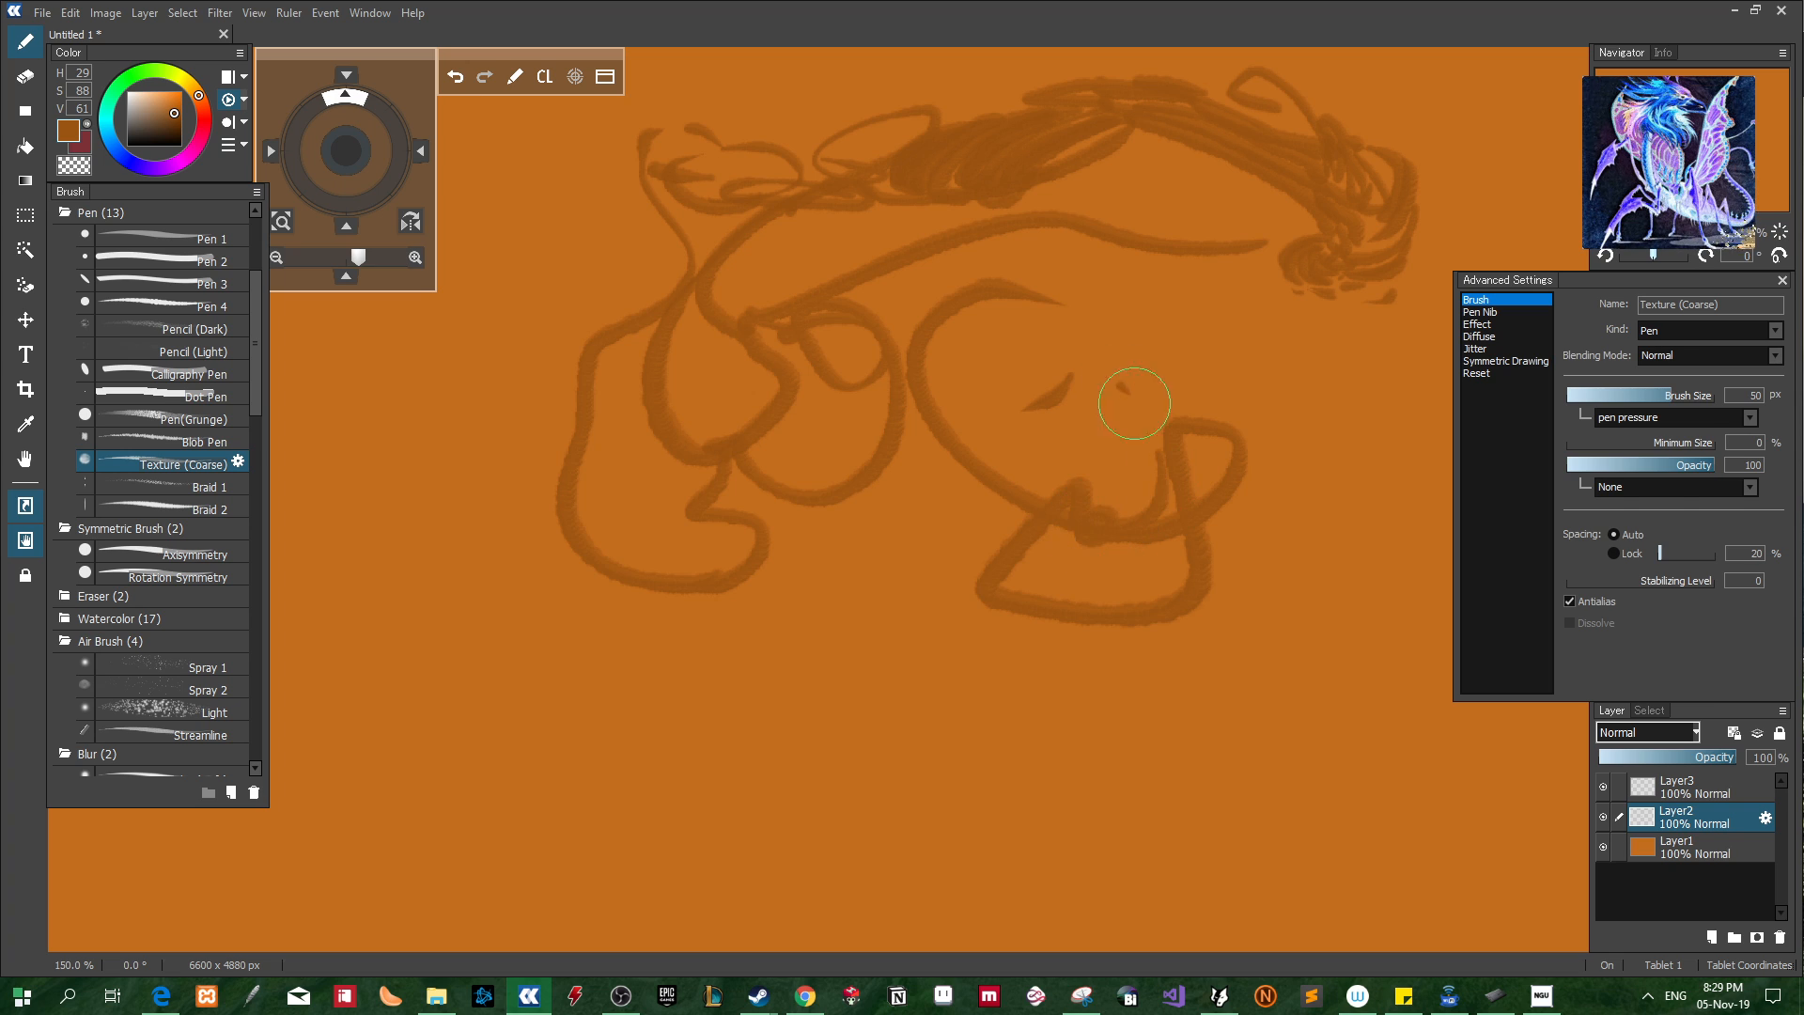
{"action": "left_click_drag", "start_coordinate": [1134, 403], "coordinate": [1123, 524]}
{"action": "mouse_move", "coordinate": [1154, 402]}
{"action": "left_mouse_down"}
{"action": "mouse_move", "coordinate": [1249, 418]}
{"action": "mouse_move", "coordinate": [1136, 378]}
{"action": "mouse_move", "coordinate": [1133, 401]}
{"action": "mouse_move", "coordinate": [1145, 359]}
{"action": "left_mouse_up"}
{"action": "left_click_drag", "start_coordinate": [1031, 299], "coordinate": [1152, 321]}
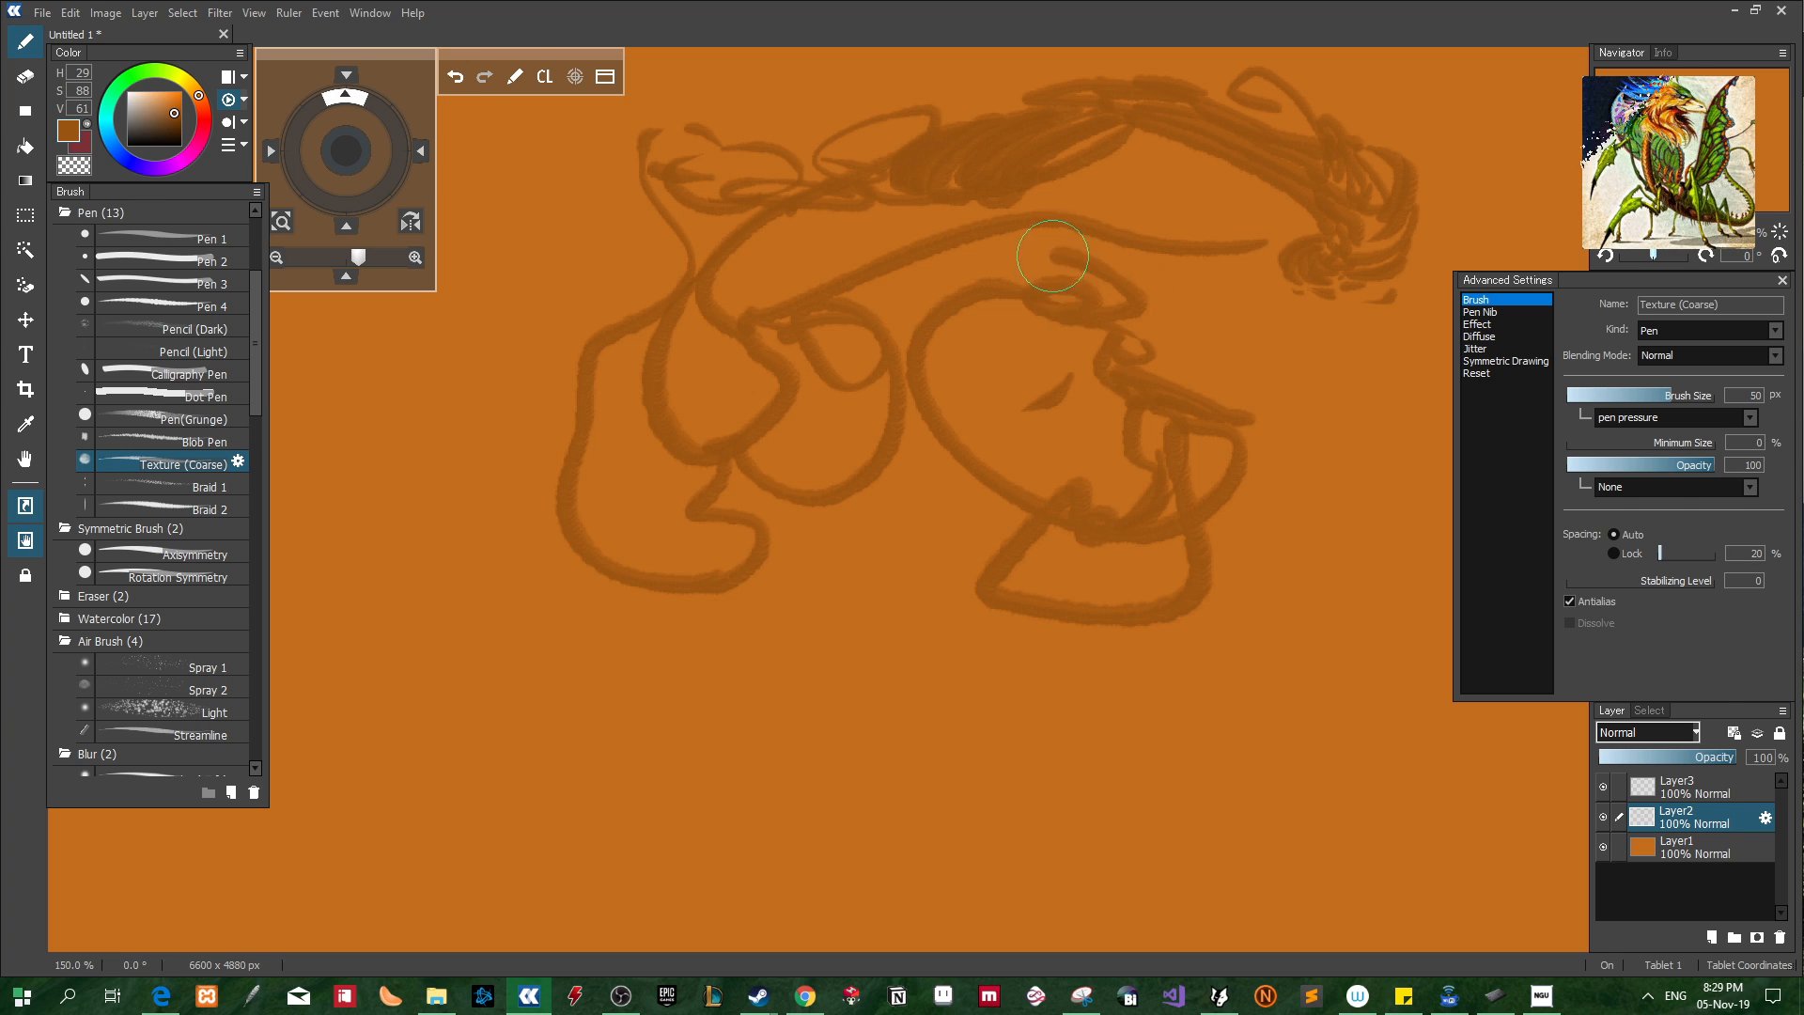
{"action": "left_click_drag", "start_coordinate": [1050, 261], "coordinate": [1128, 293]}
Sketch a second rough figure above the first at 66.7% zoom, with an elongated oval, rounded upper forms and long lines reaching rightward
{"action": "key", "text": "space"}
{"action": "mouse_move", "coordinate": [704, 384]}
{"action": "left_mouse_down"}
{"action": "mouse_move", "coordinate": [760, 389]}
{"action": "mouse_move", "coordinate": [1075, 705]}
{"action": "left_mouse_up"}
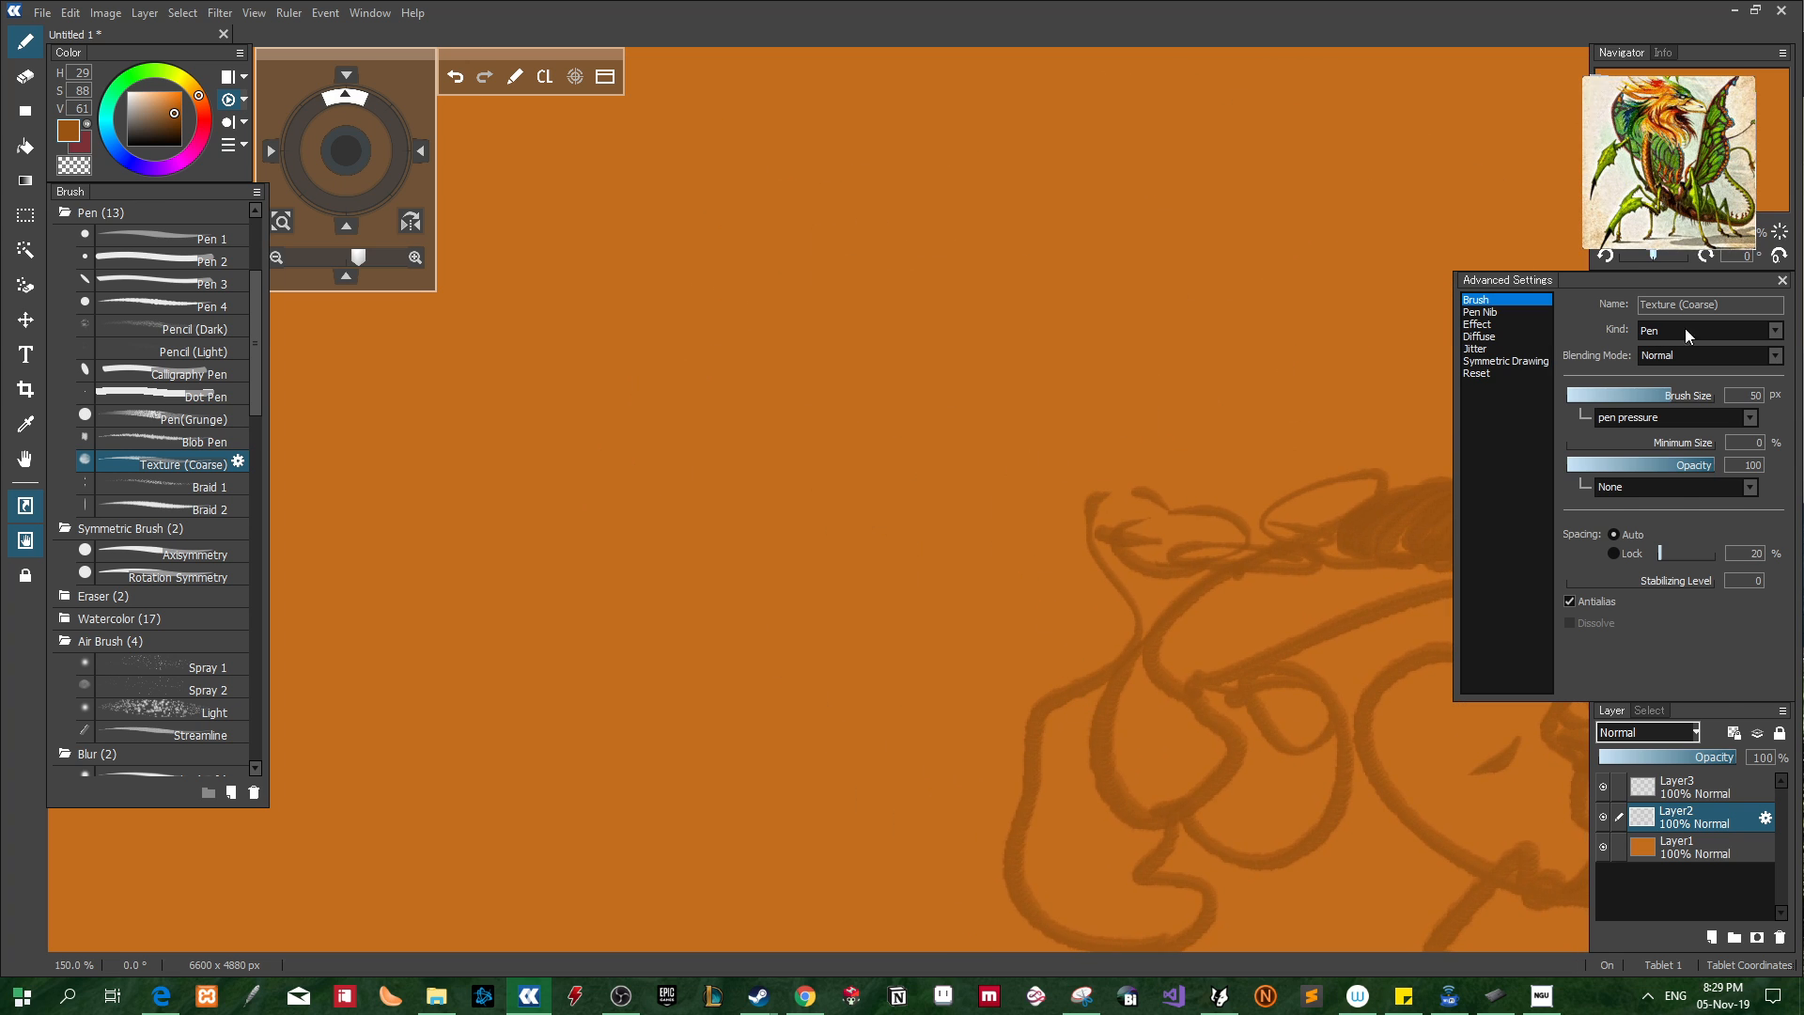
{"action": "key", "text": "ctrl+minus"}
{"action": "key", "text": "ctrl+minus"}
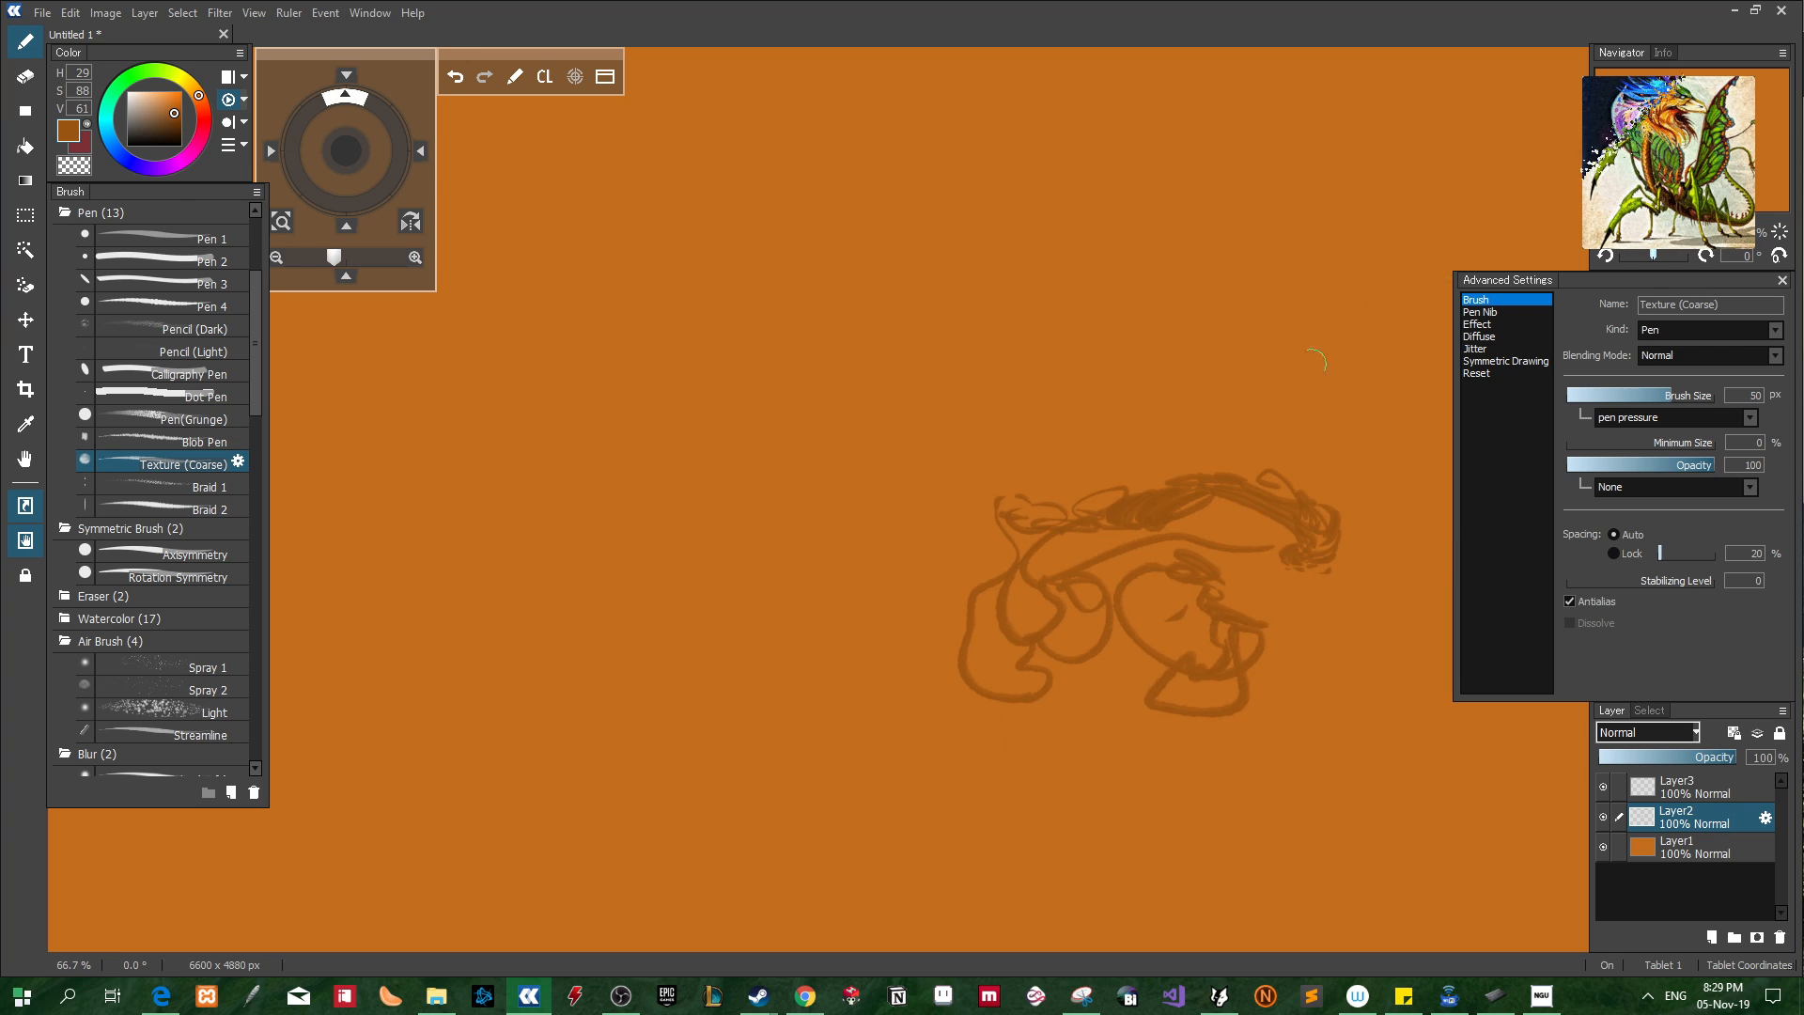
{"action": "mouse_move", "coordinate": [975, 300]}
{"action": "left_mouse_down"}
{"action": "mouse_move", "coordinate": [789, 498]}
{"action": "mouse_move", "coordinate": [957, 363]}
{"action": "mouse_move", "coordinate": [1475, 231]}
{"action": "left_mouse_up"}
{"action": "mouse_move", "coordinate": [1031, 301]}
{"action": "left_mouse_down"}
{"action": "mouse_move", "coordinate": [1301, 177]}
{"action": "mouse_move", "coordinate": [960, 279]}
{"action": "left_mouse_up"}
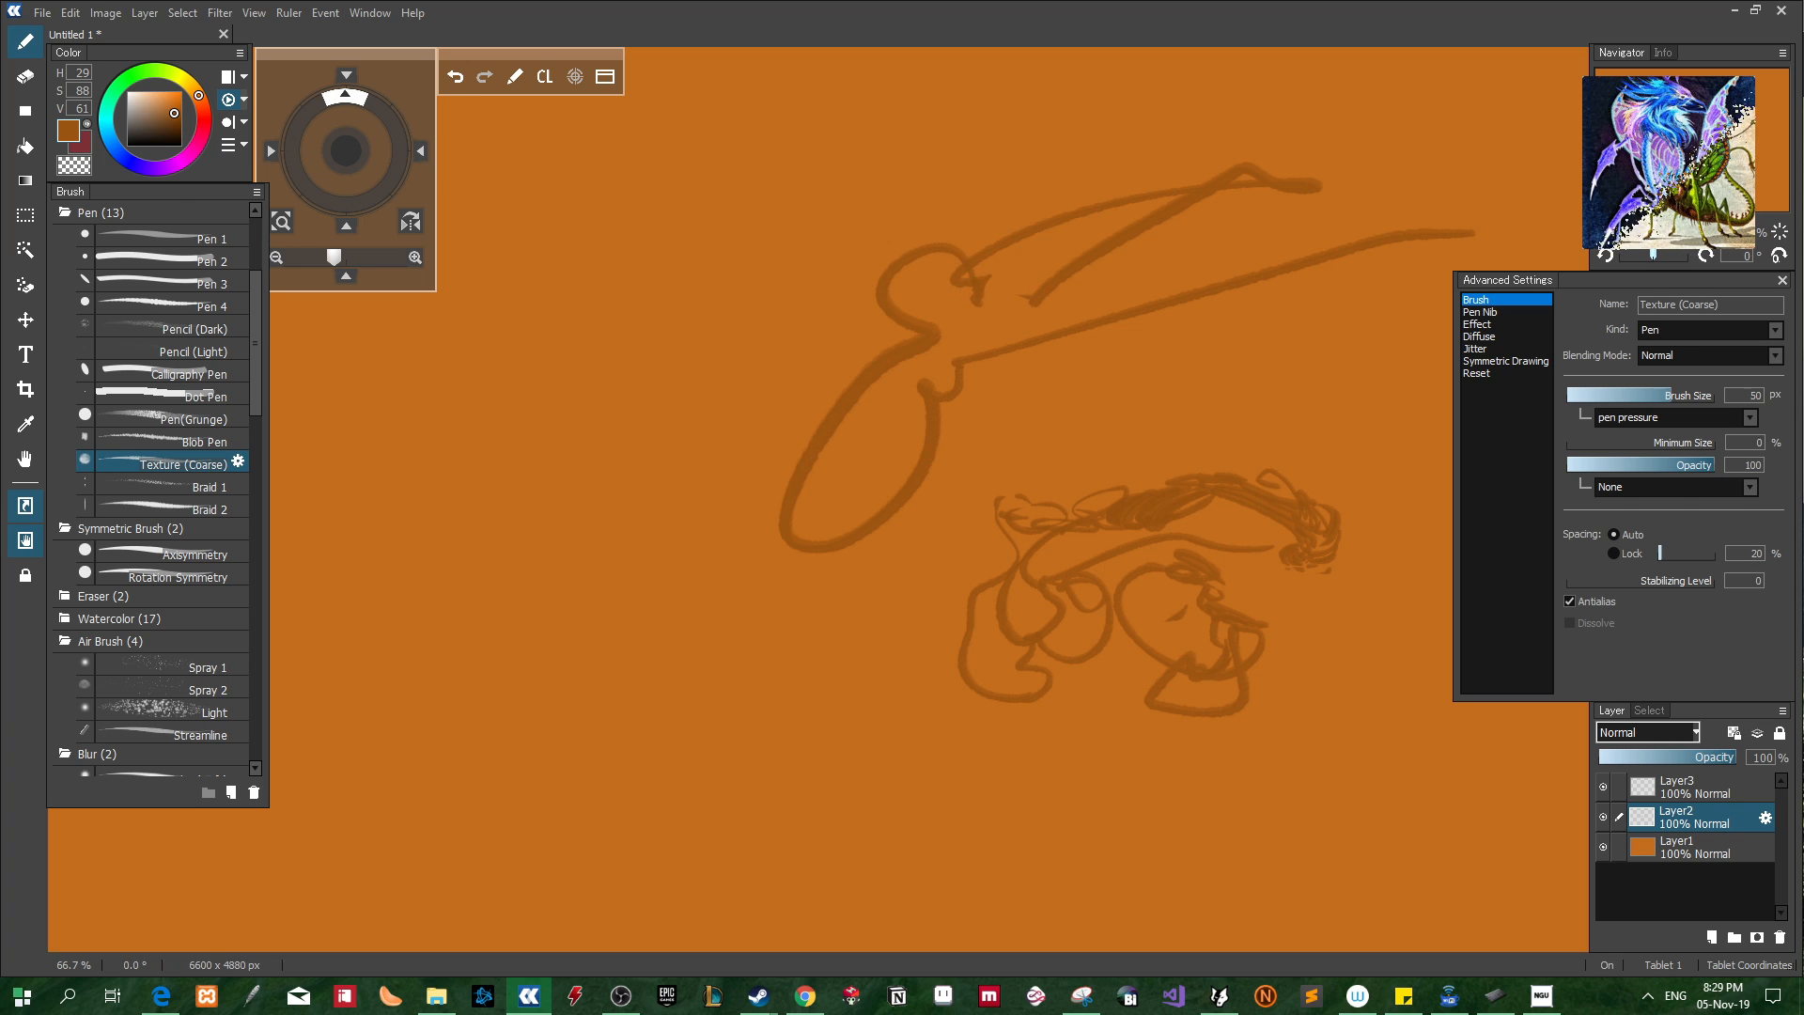
{"action": "left_click_drag", "start_coordinate": [974, 197], "coordinate": [967, 231]}
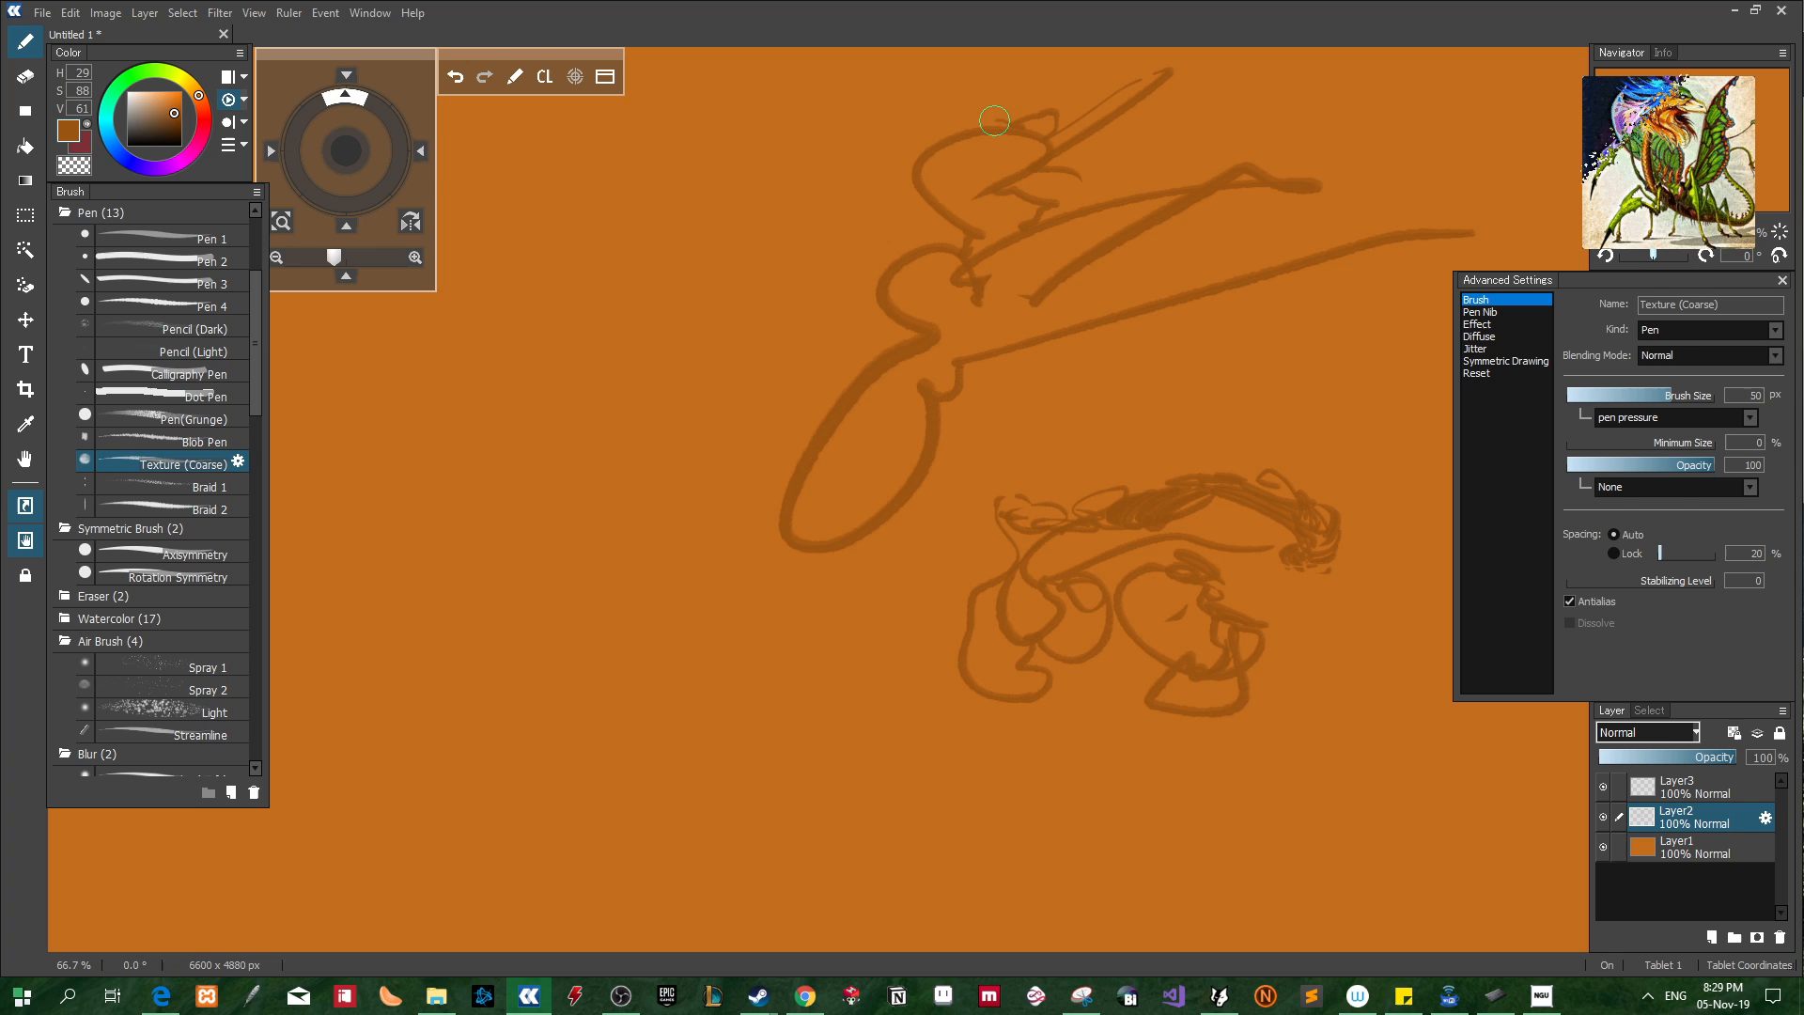
{"action": "mouse_move", "coordinate": [994, 121]}
{"action": "left_mouse_down"}
{"action": "mouse_move", "coordinate": [1126, 63]}
{"action": "mouse_move", "coordinate": [1052, 132]}
{"action": "left_mouse_up"}
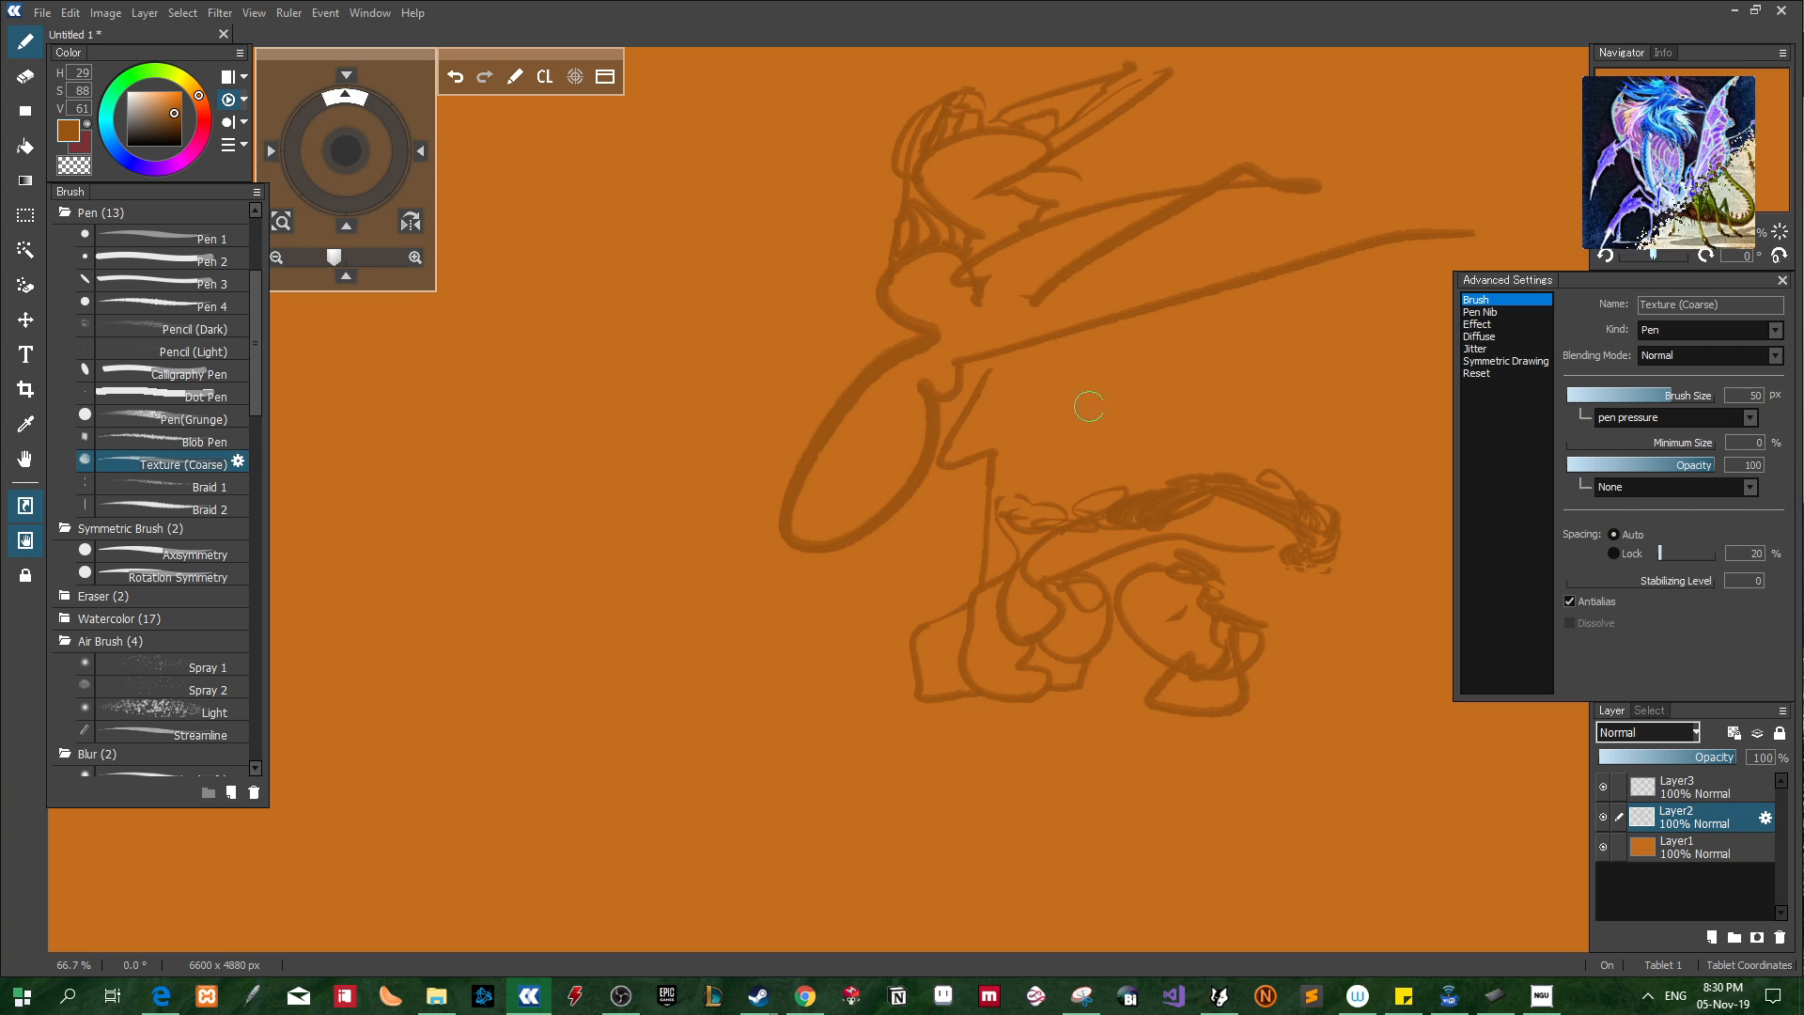
Sketch a second long line just beneath the upper figure's lowest rightward line, following it to its far end
{"action": "left_click_drag", "start_coordinate": [992, 373], "coordinate": [1319, 278]}
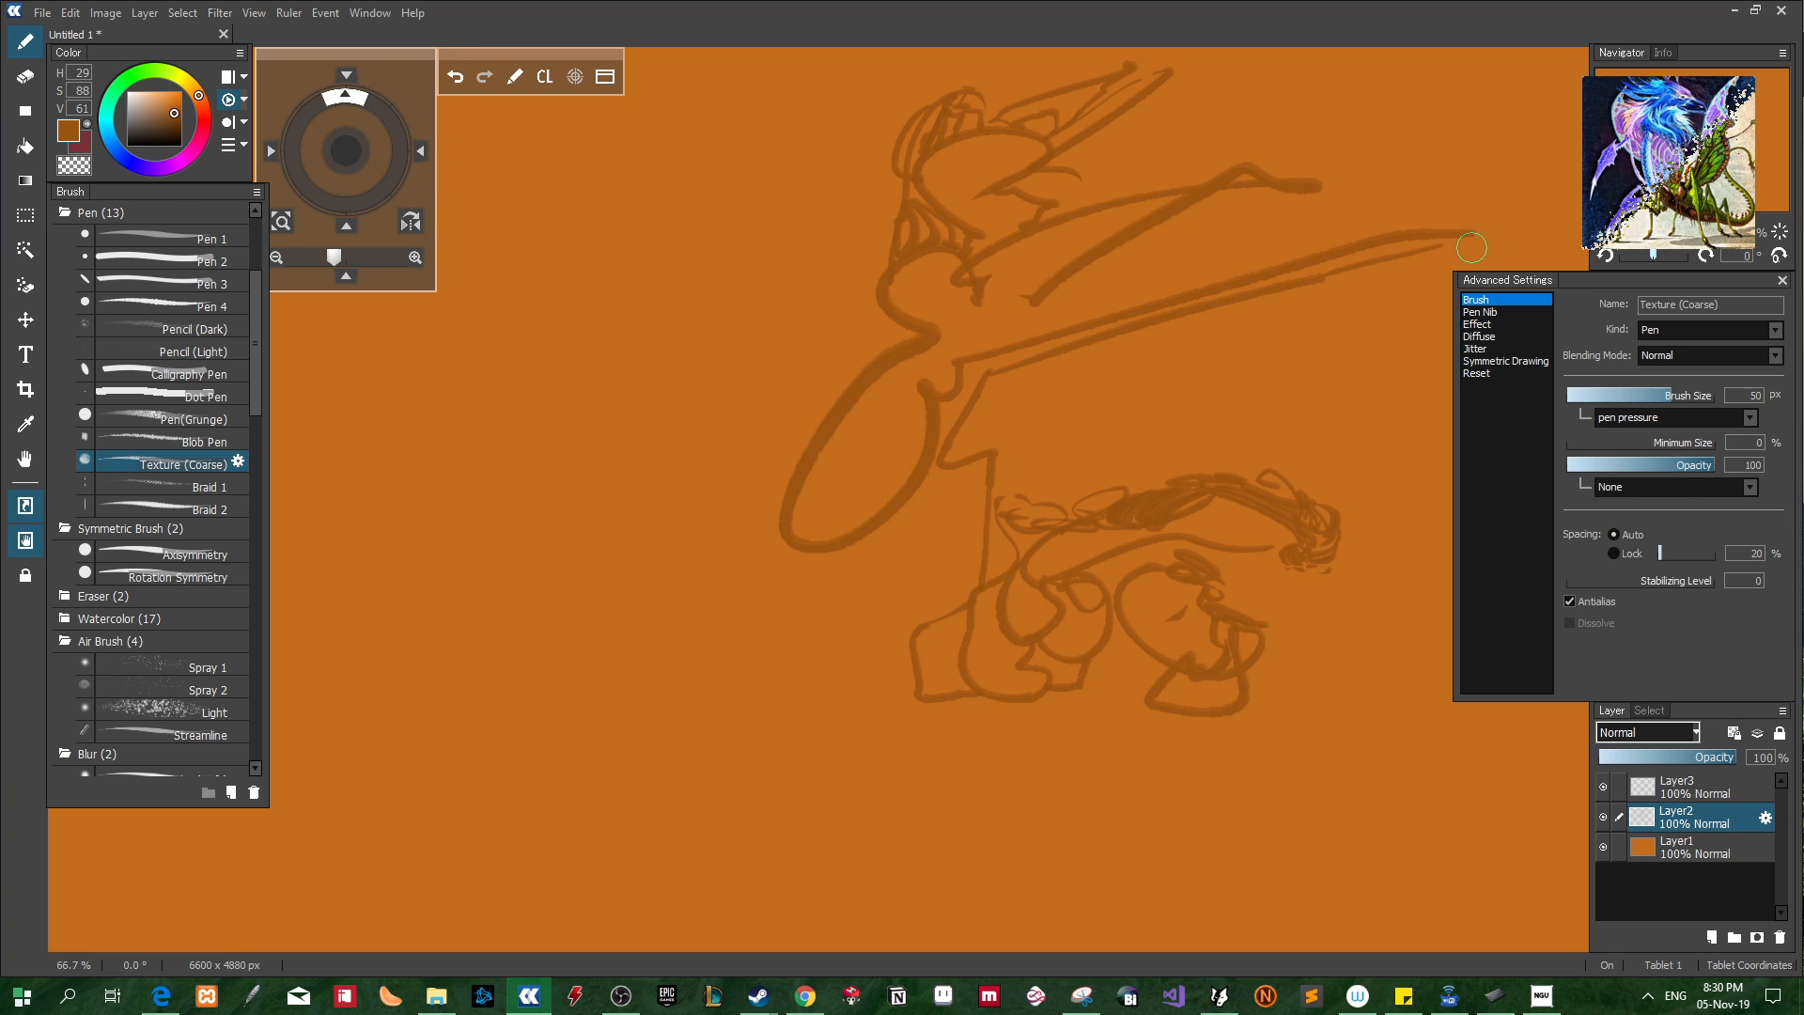
{"action": "left_click_drag", "start_coordinate": [1313, 276], "coordinate": [1430, 245]}
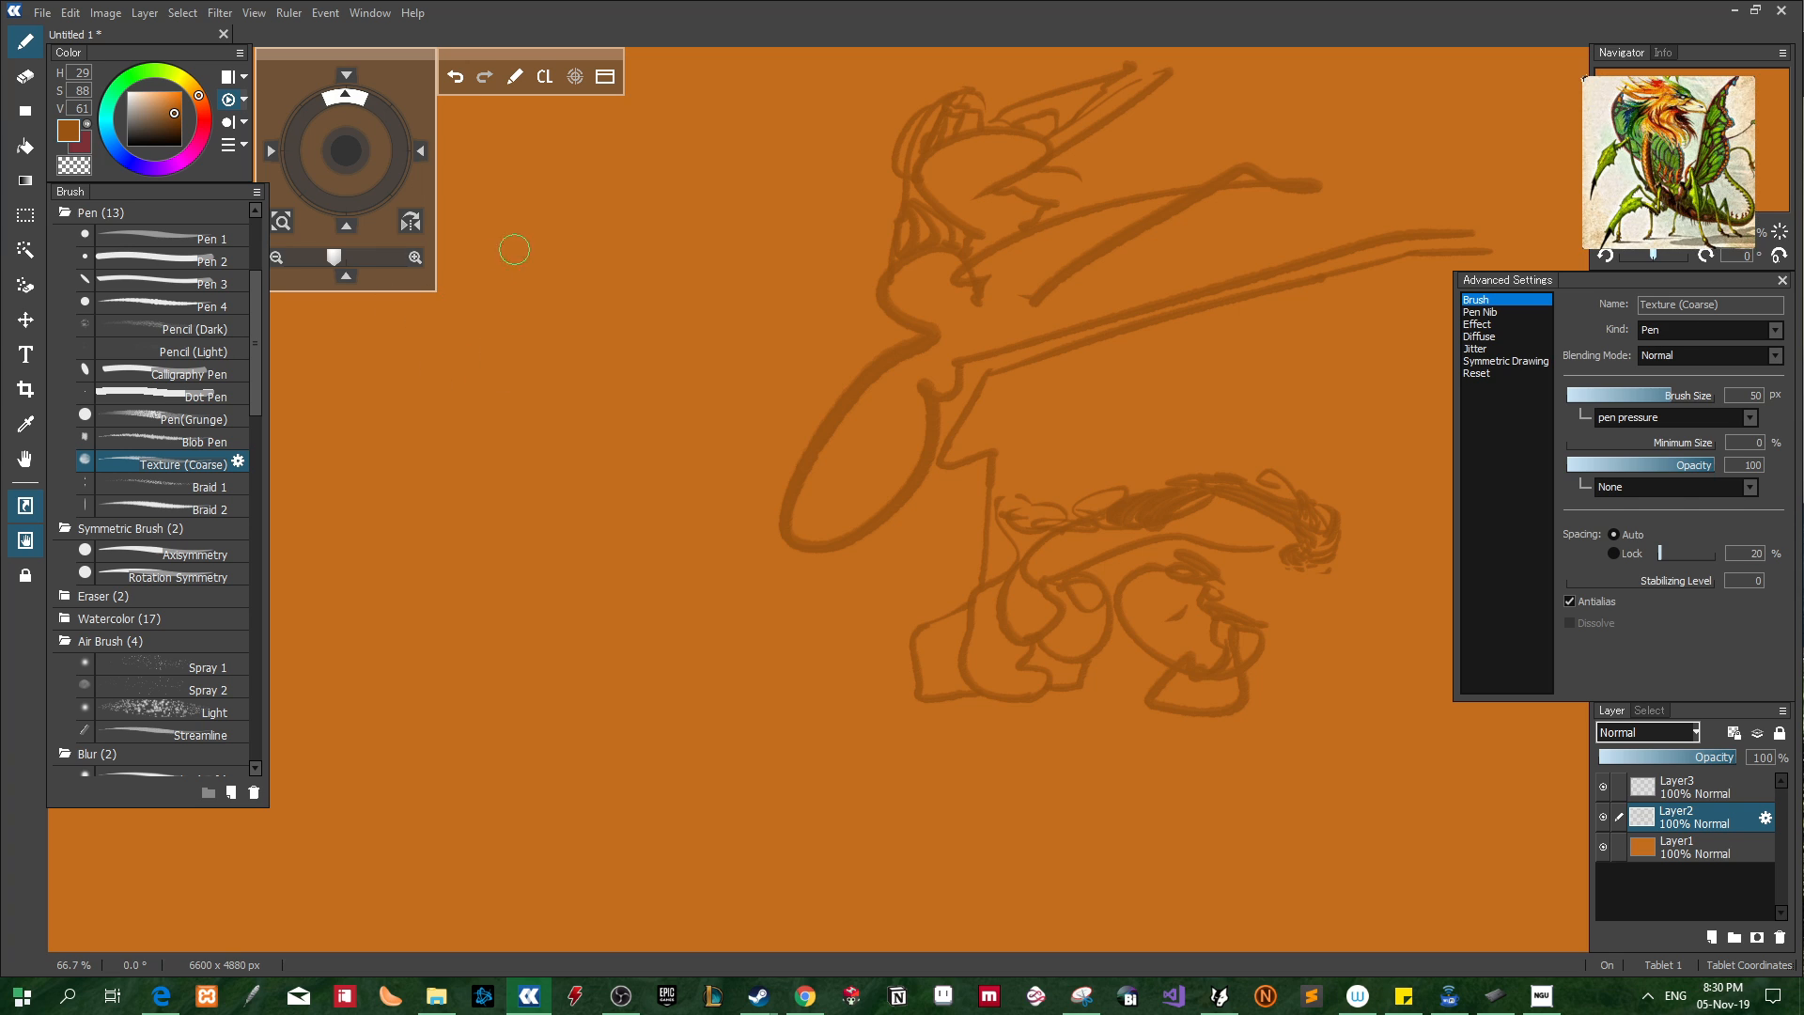
Sketch six separate vertical strokes on the empty canvas left of the figures, in two rows of three
{"action": "left_click_drag", "start_coordinate": [502, 255], "coordinate": [481, 416]}
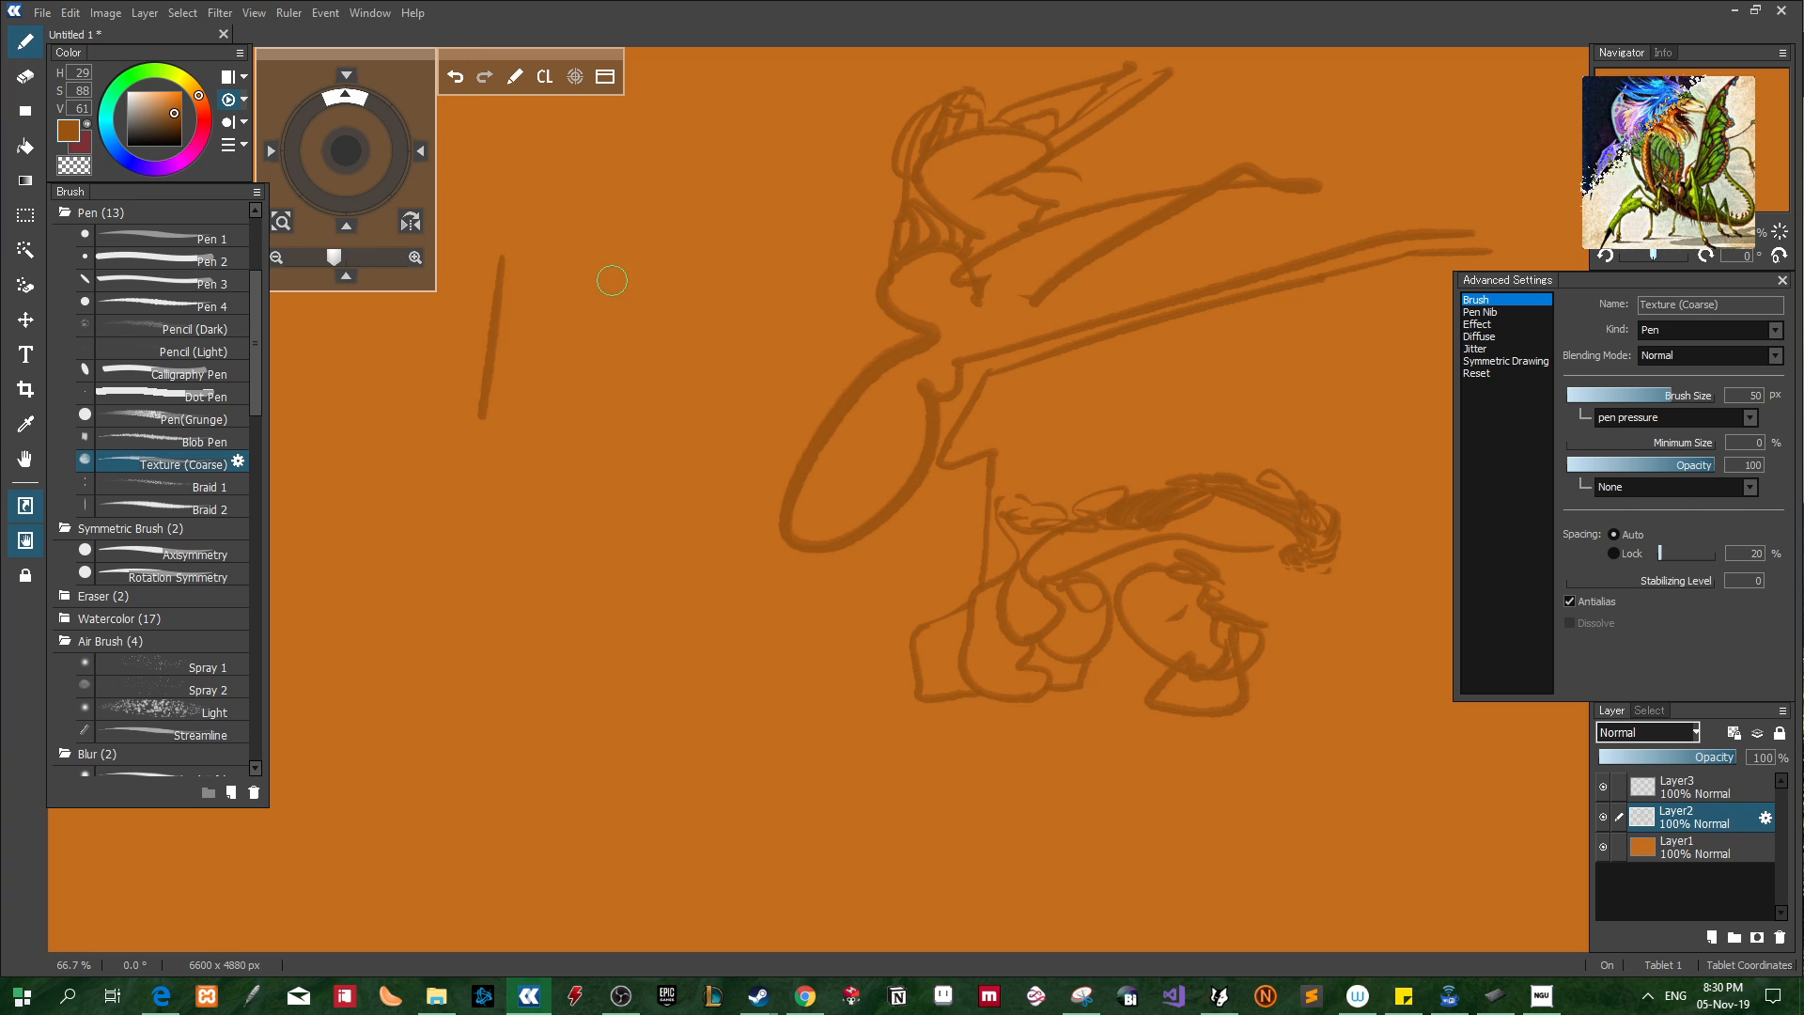
{"action": "left_click_drag", "start_coordinate": [619, 274], "coordinate": [604, 458]}
{"action": "left_click_drag", "start_coordinate": [736, 278], "coordinate": [738, 508]}
{"action": "left_click_drag", "start_coordinate": [475, 553], "coordinate": [483, 820]}
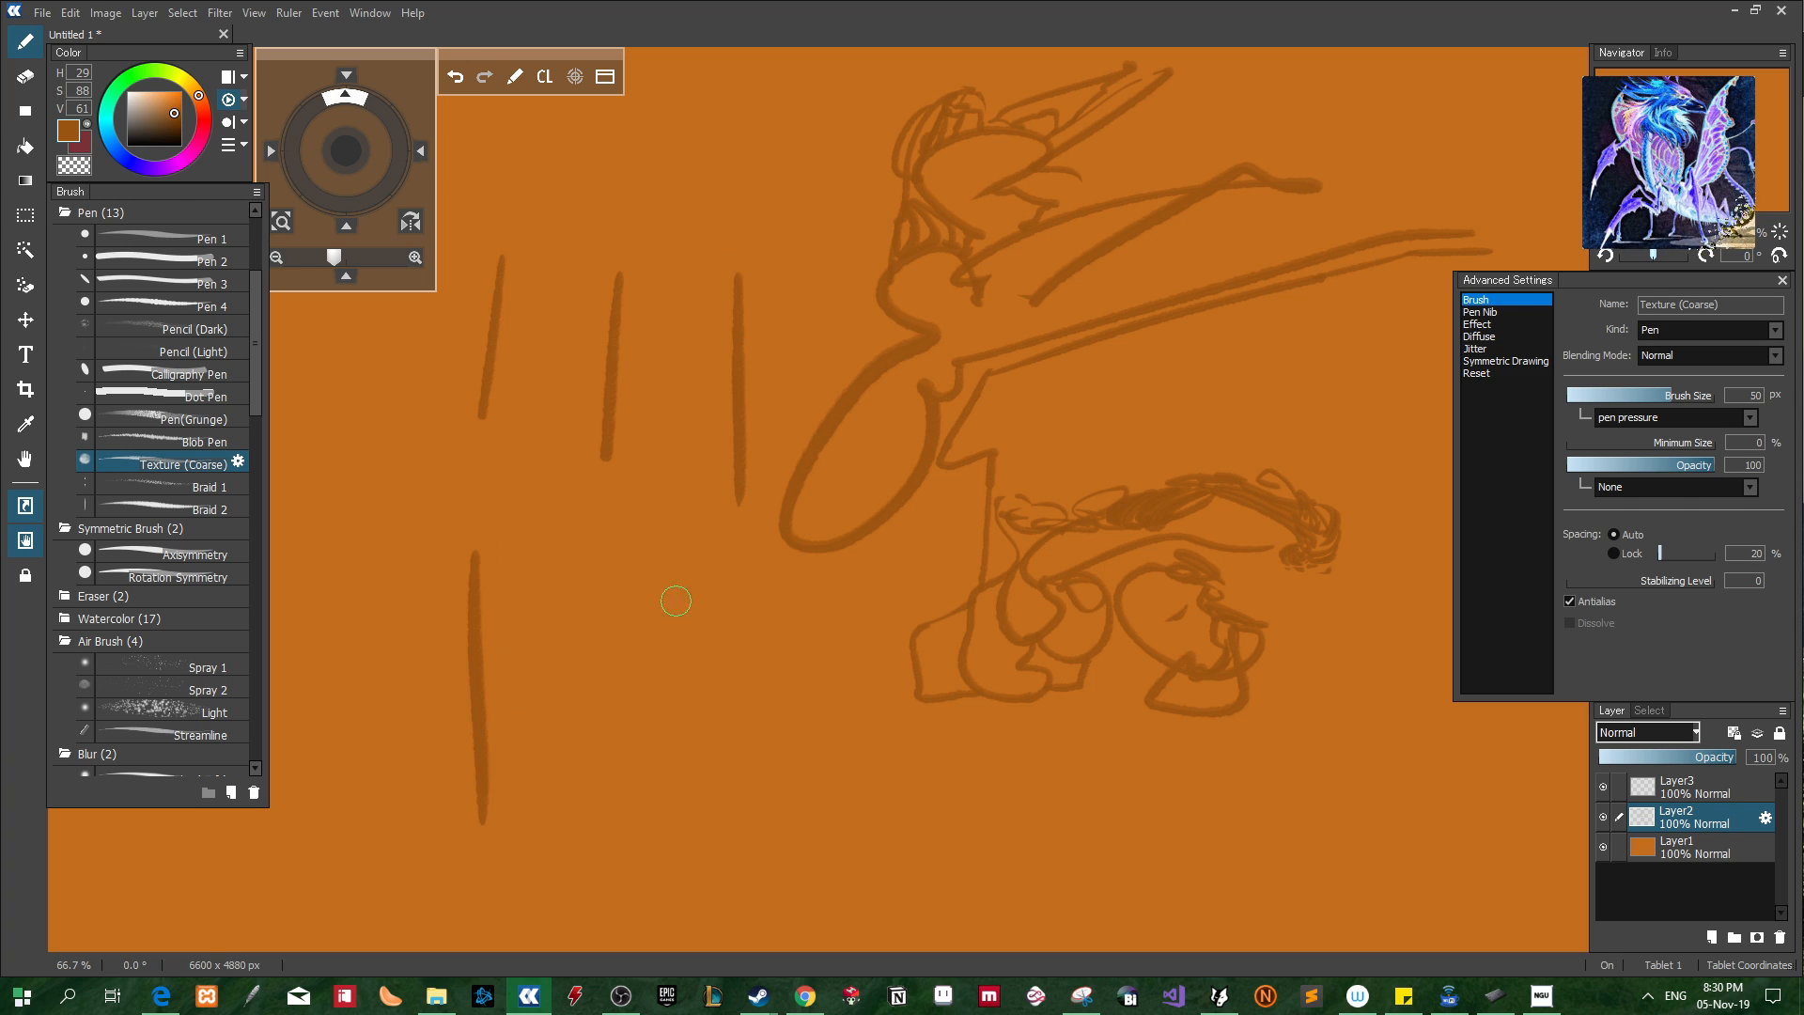
{"action": "left_click_drag", "start_coordinate": [584, 609], "coordinate": [595, 840]}
{"action": "left_click_drag", "start_coordinate": [739, 628], "coordinate": [768, 844]}
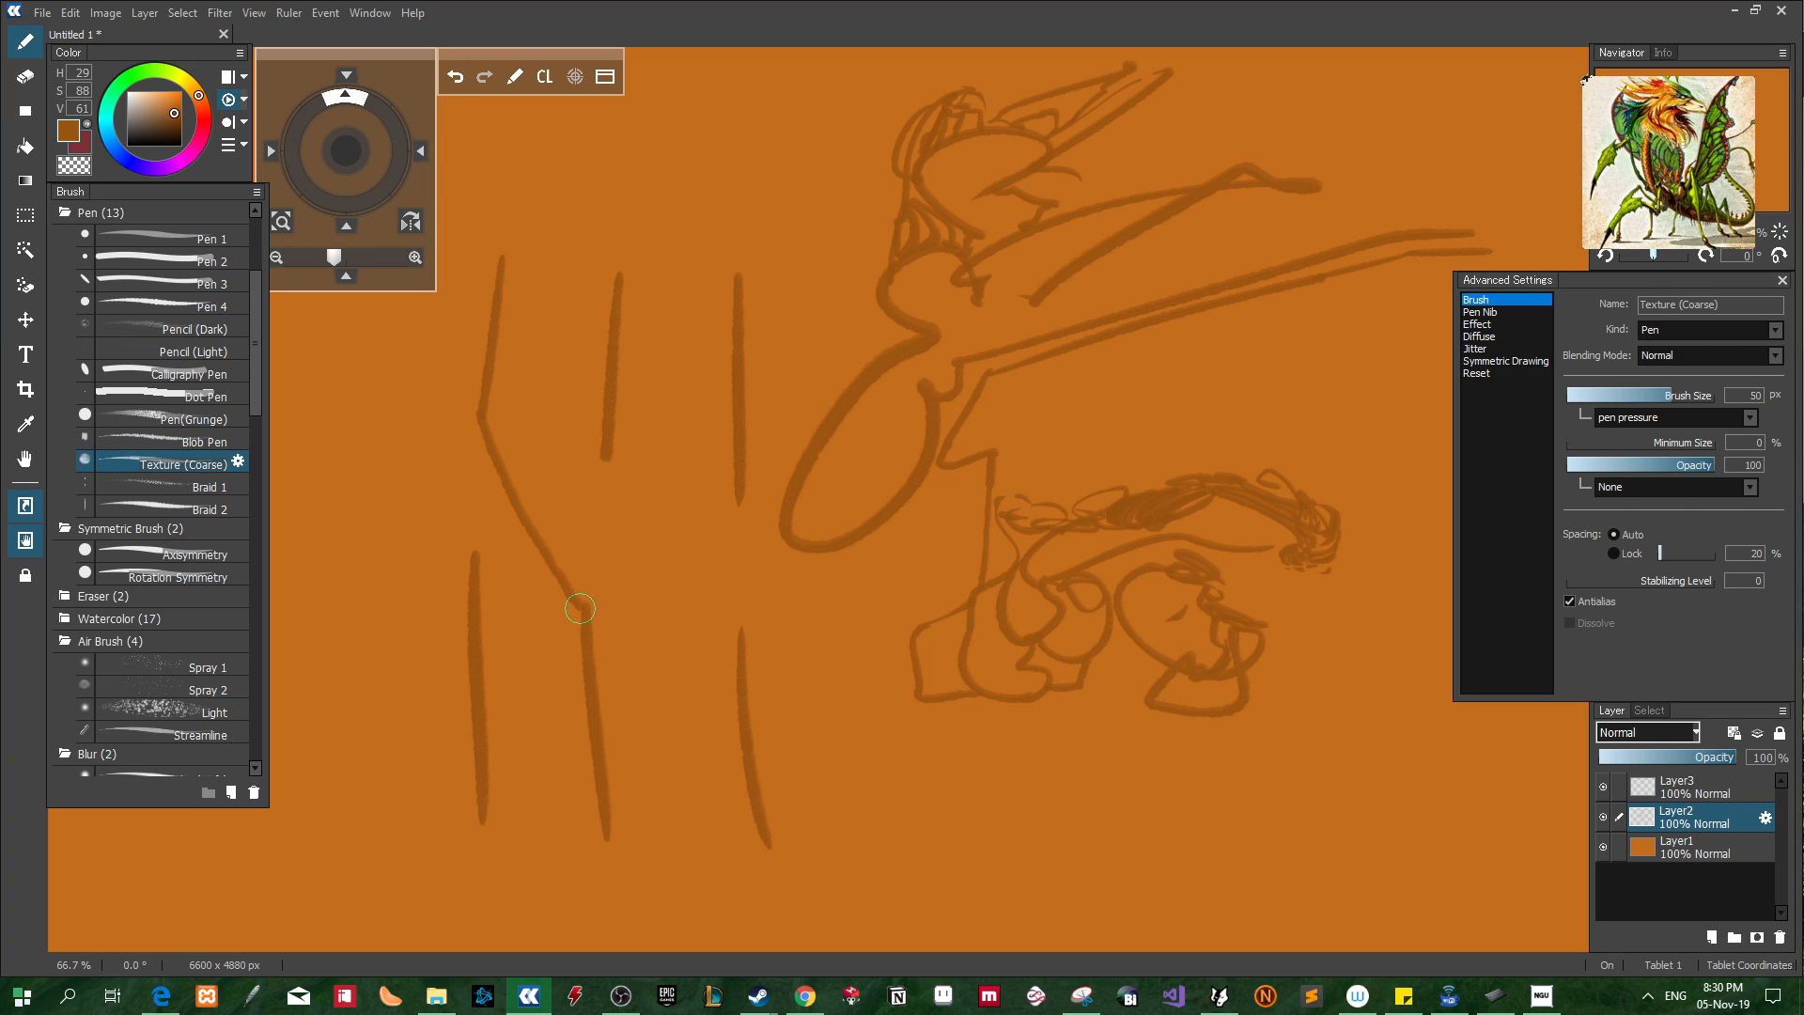
Join the two rows of strokes into an angular S with two parallel diagonals and a short connecting line on each side
{"action": "key", "text": "ctrl+z"}
{"action": "left_click_drag", "start_coordinate": [483, 414], "coordinate": [587, 613]}
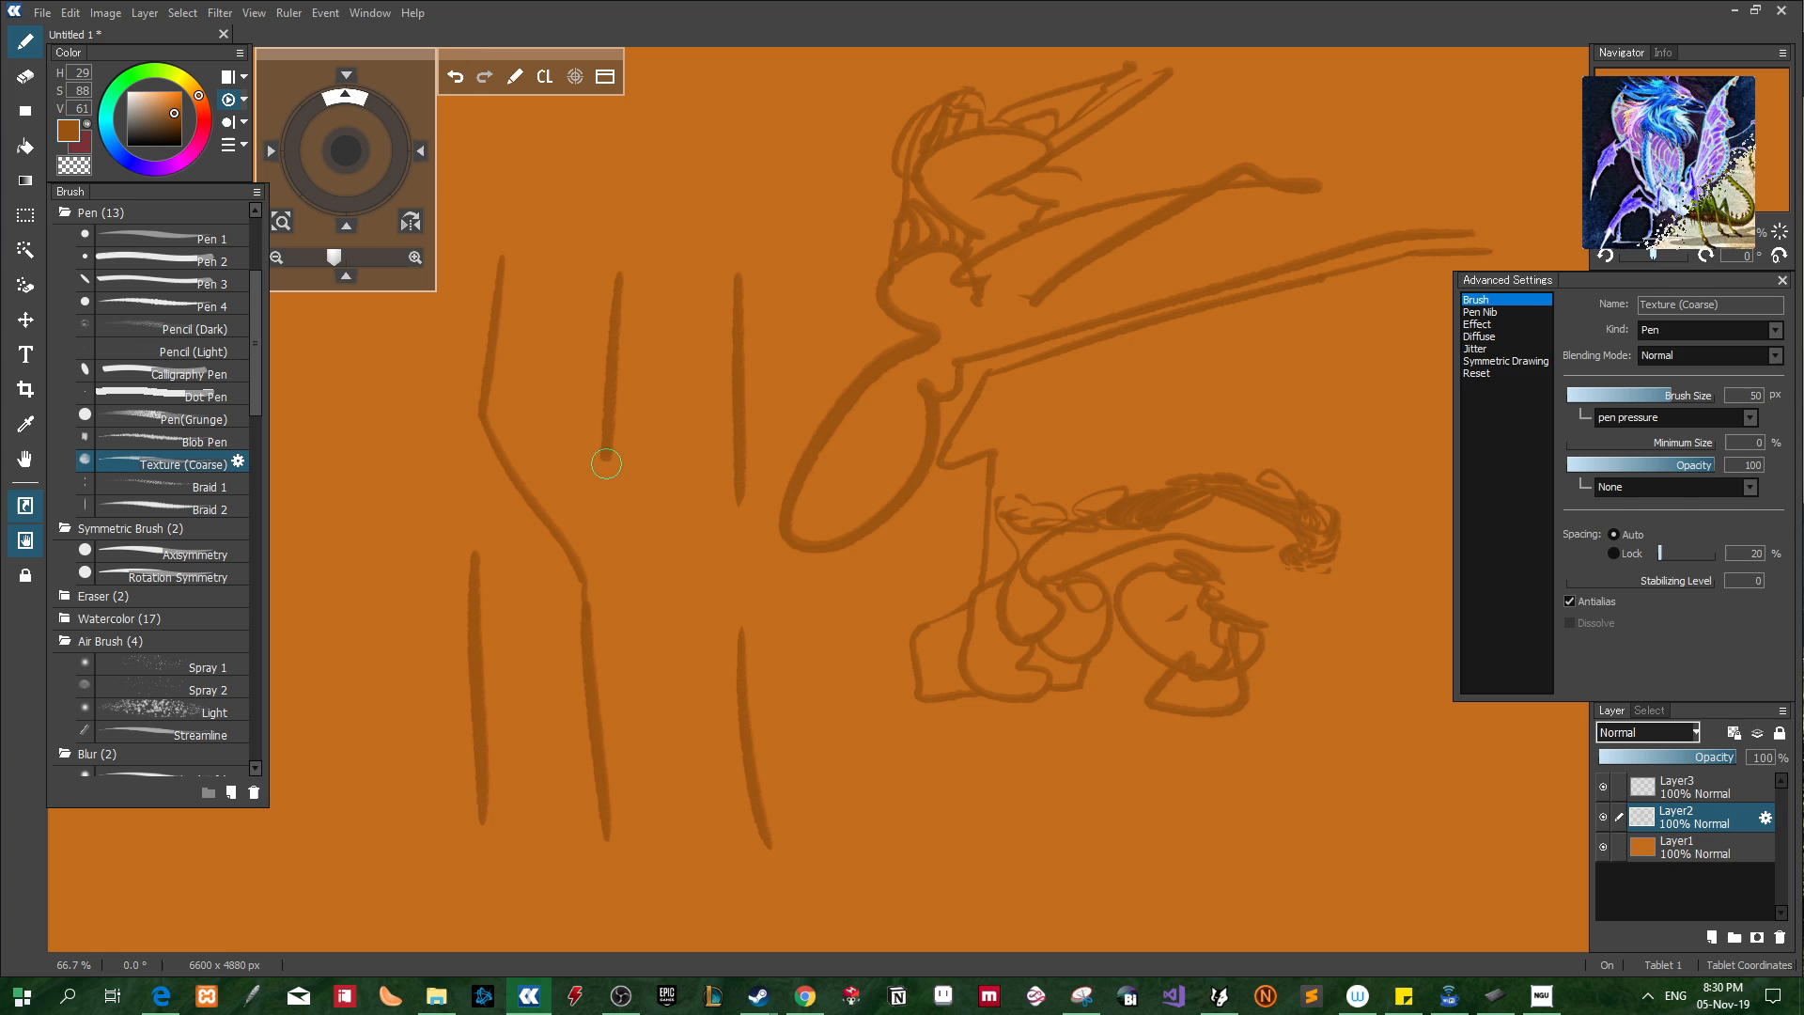
{"action": "left_click_drag", "start_coordinate": [603, 461], "coordinate": [710, 582]}
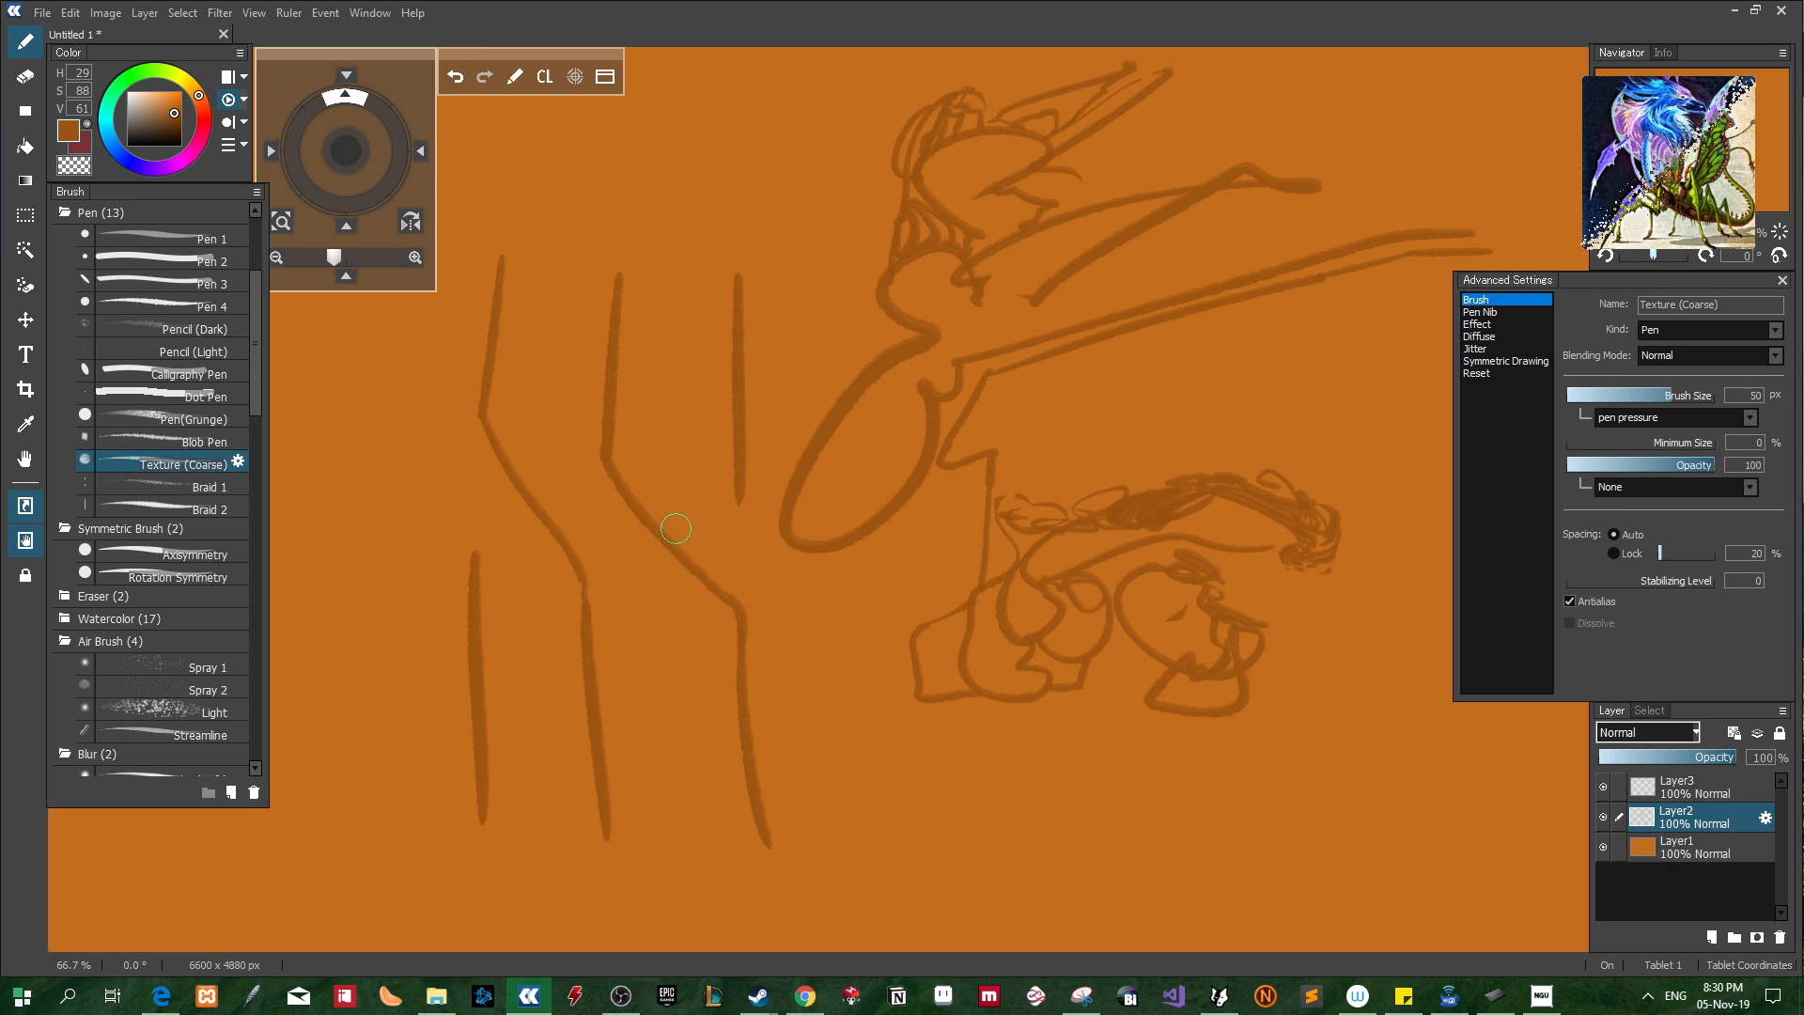
{"action": "left_click_drag", "start_coordinate": [662, 530], "coordinate": [741, 505]}
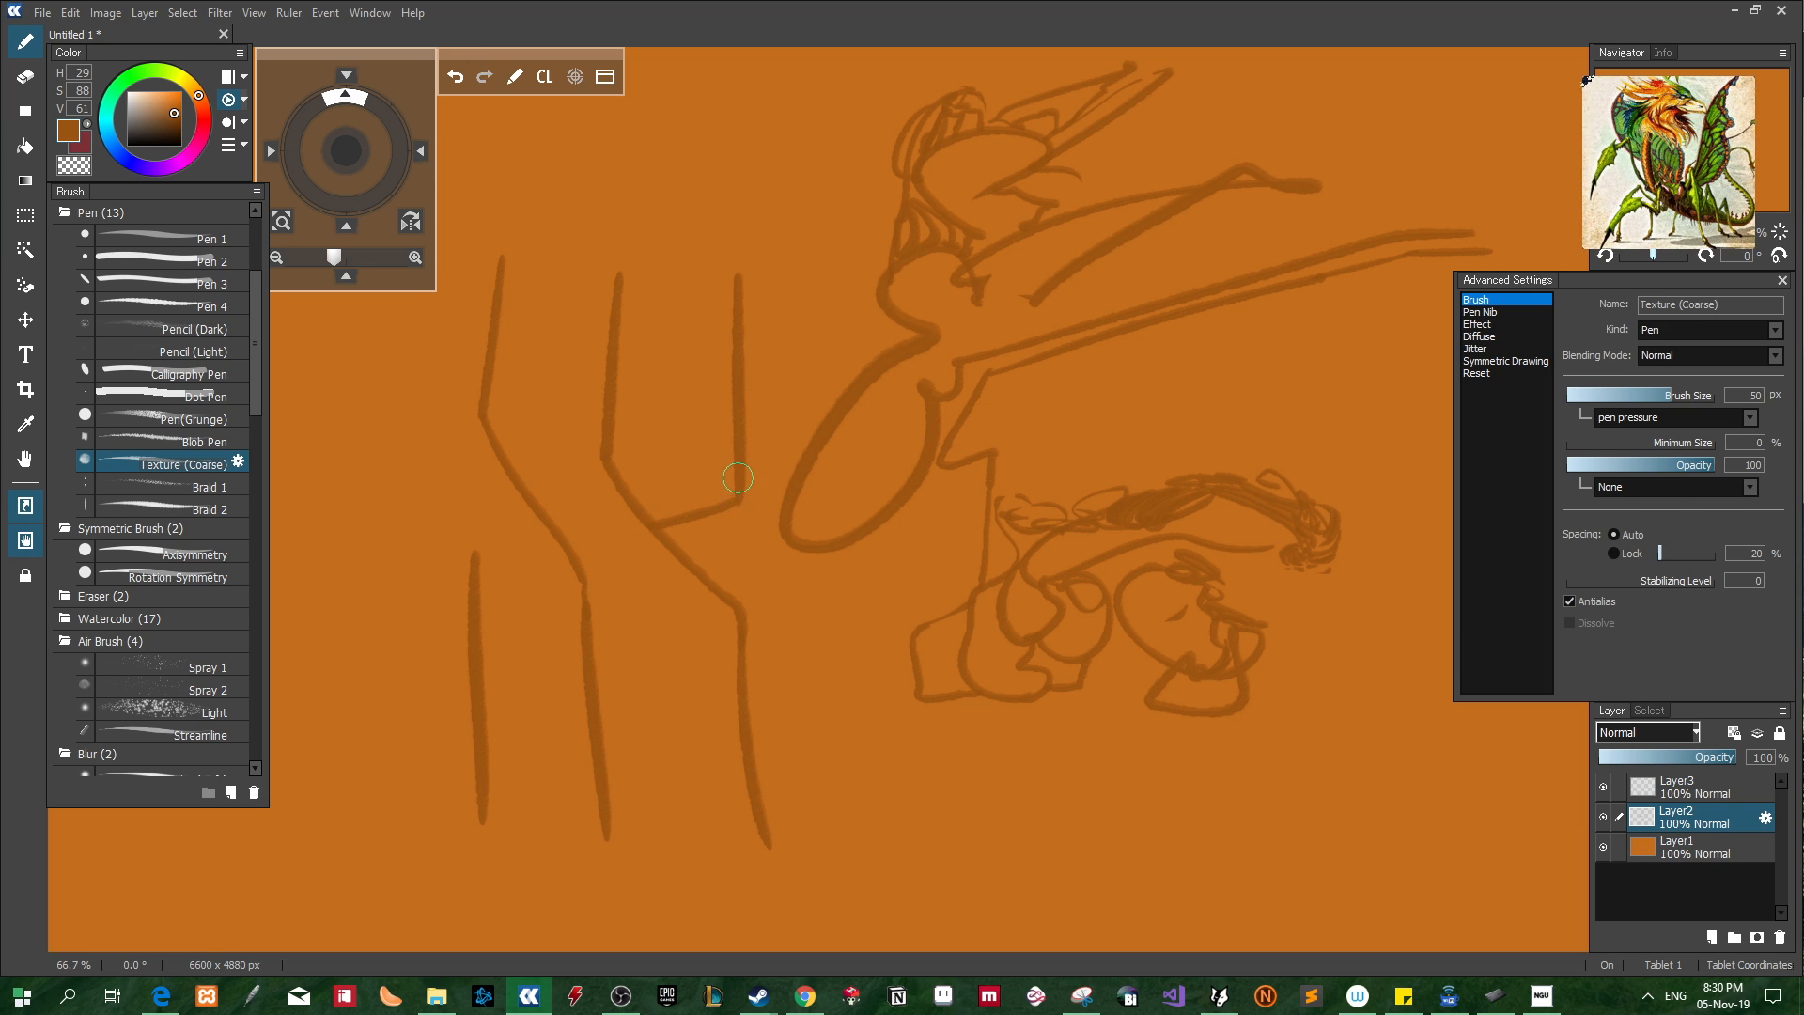
{"action": "left_click_drag", "start_coordinate": [477, 556], "coordinate": [549, 530]}
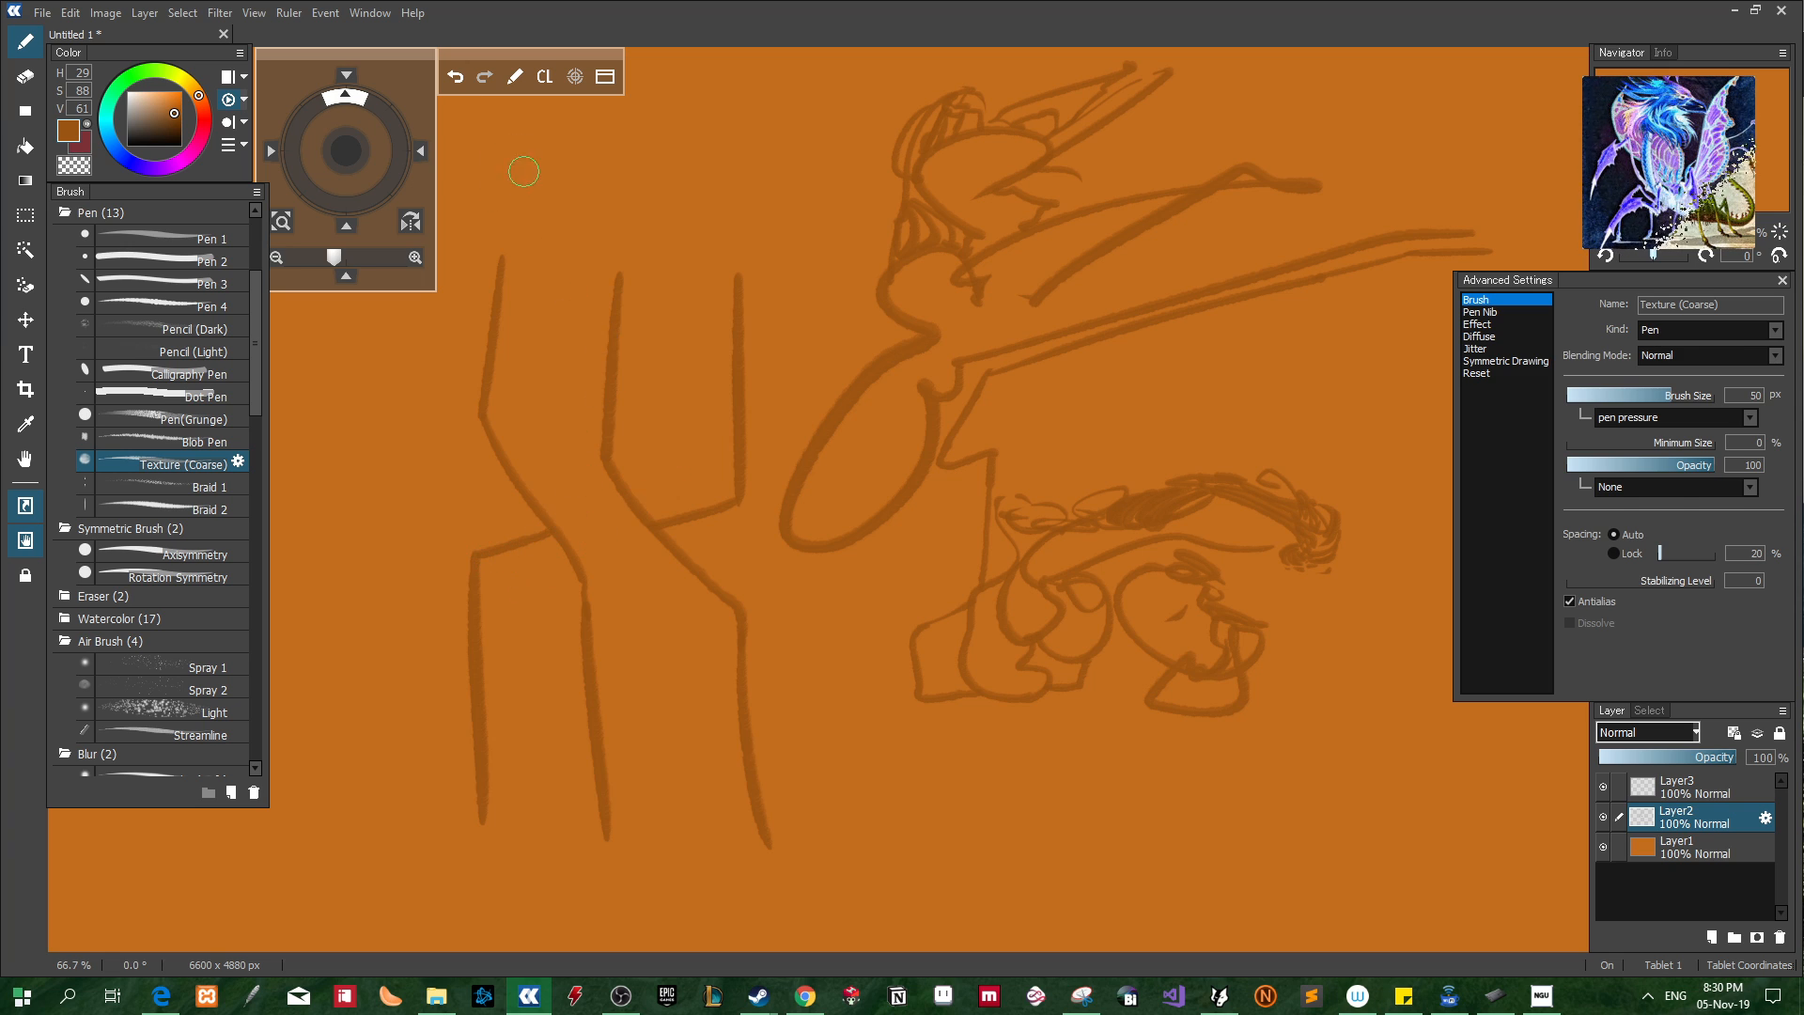
Close the angular S with a peaked cap on top and a pointed base at the bottom
{"action": "mouse_move", "coordinate": [536, 225]}
{"action": "left_mouse_down"}
{"action": "mouse_move", "coordinate": [629, 139]}
{"action": "mouse_move", "coordinate": [727, 257]}
{"action": "left_mouse_up"}
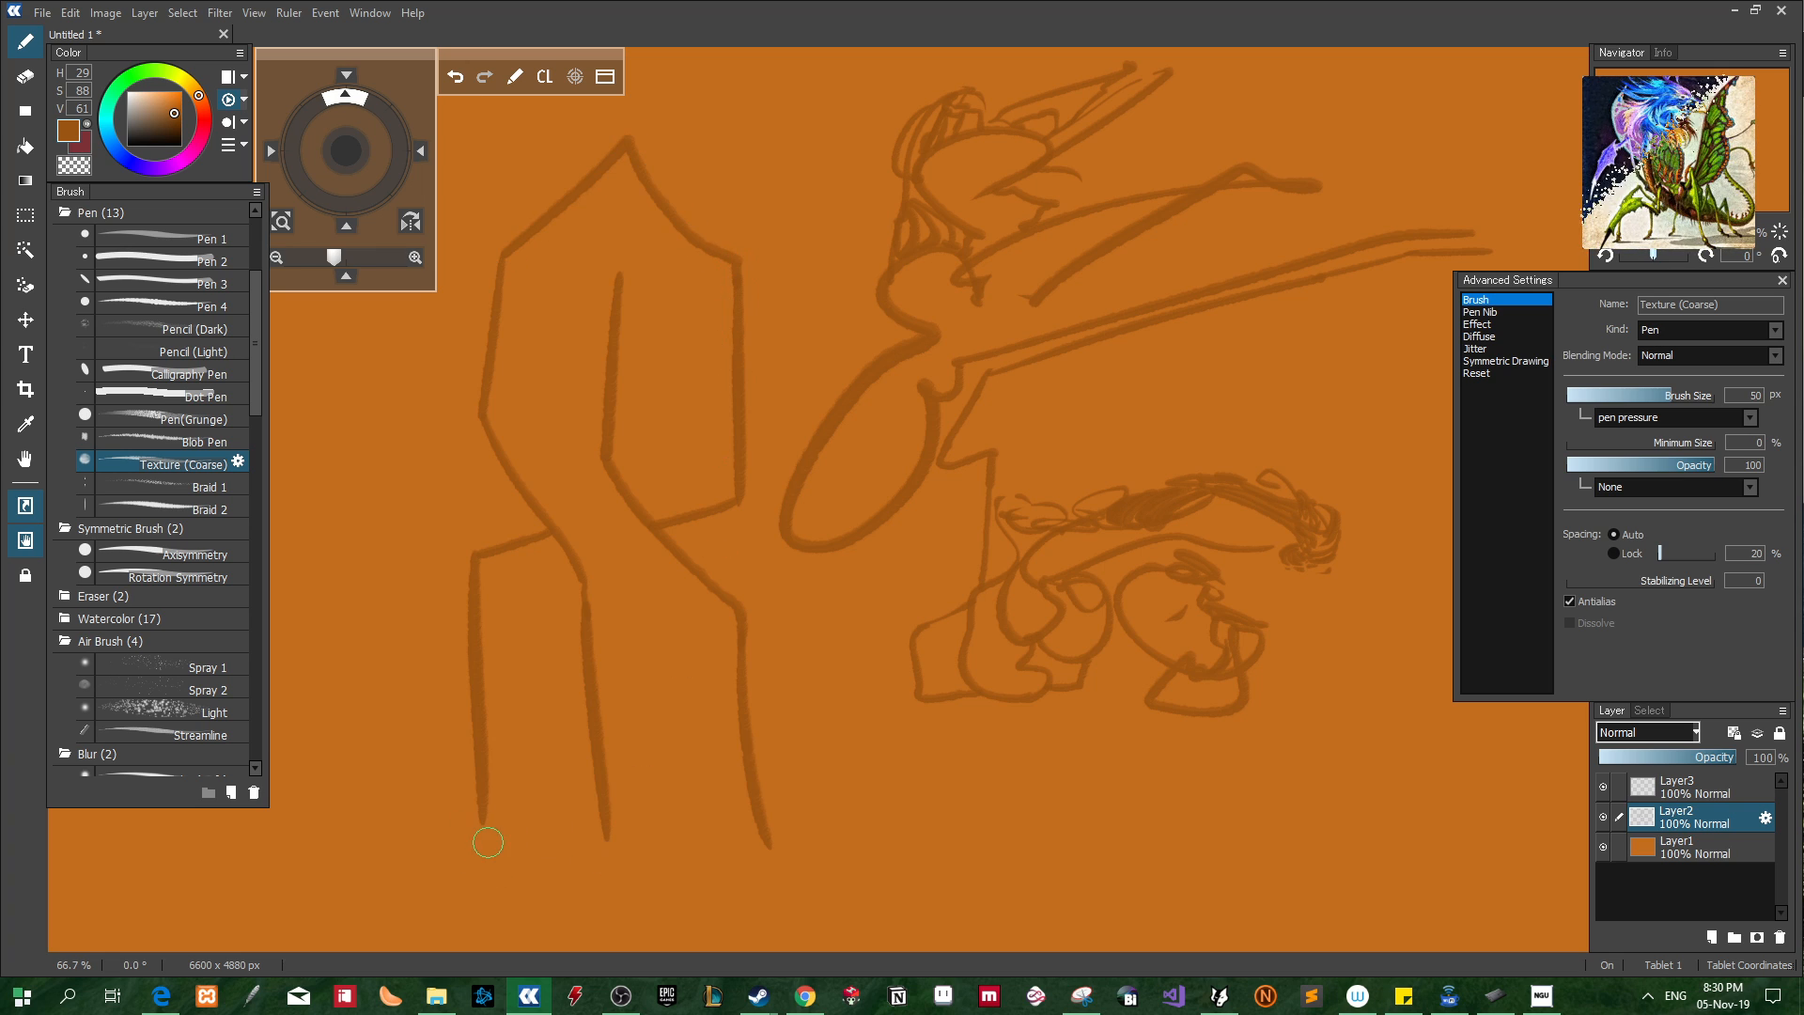
{"action": "mouse_move", "coordinate": [476, 826]}
{"action": "left_mouse_down"}
{"action": "mouse_move", "coordinate": [596, 925]}
{"action": "mouse_move", "coordinate": [713, 876]}
{"action": "left_mouse_up"}
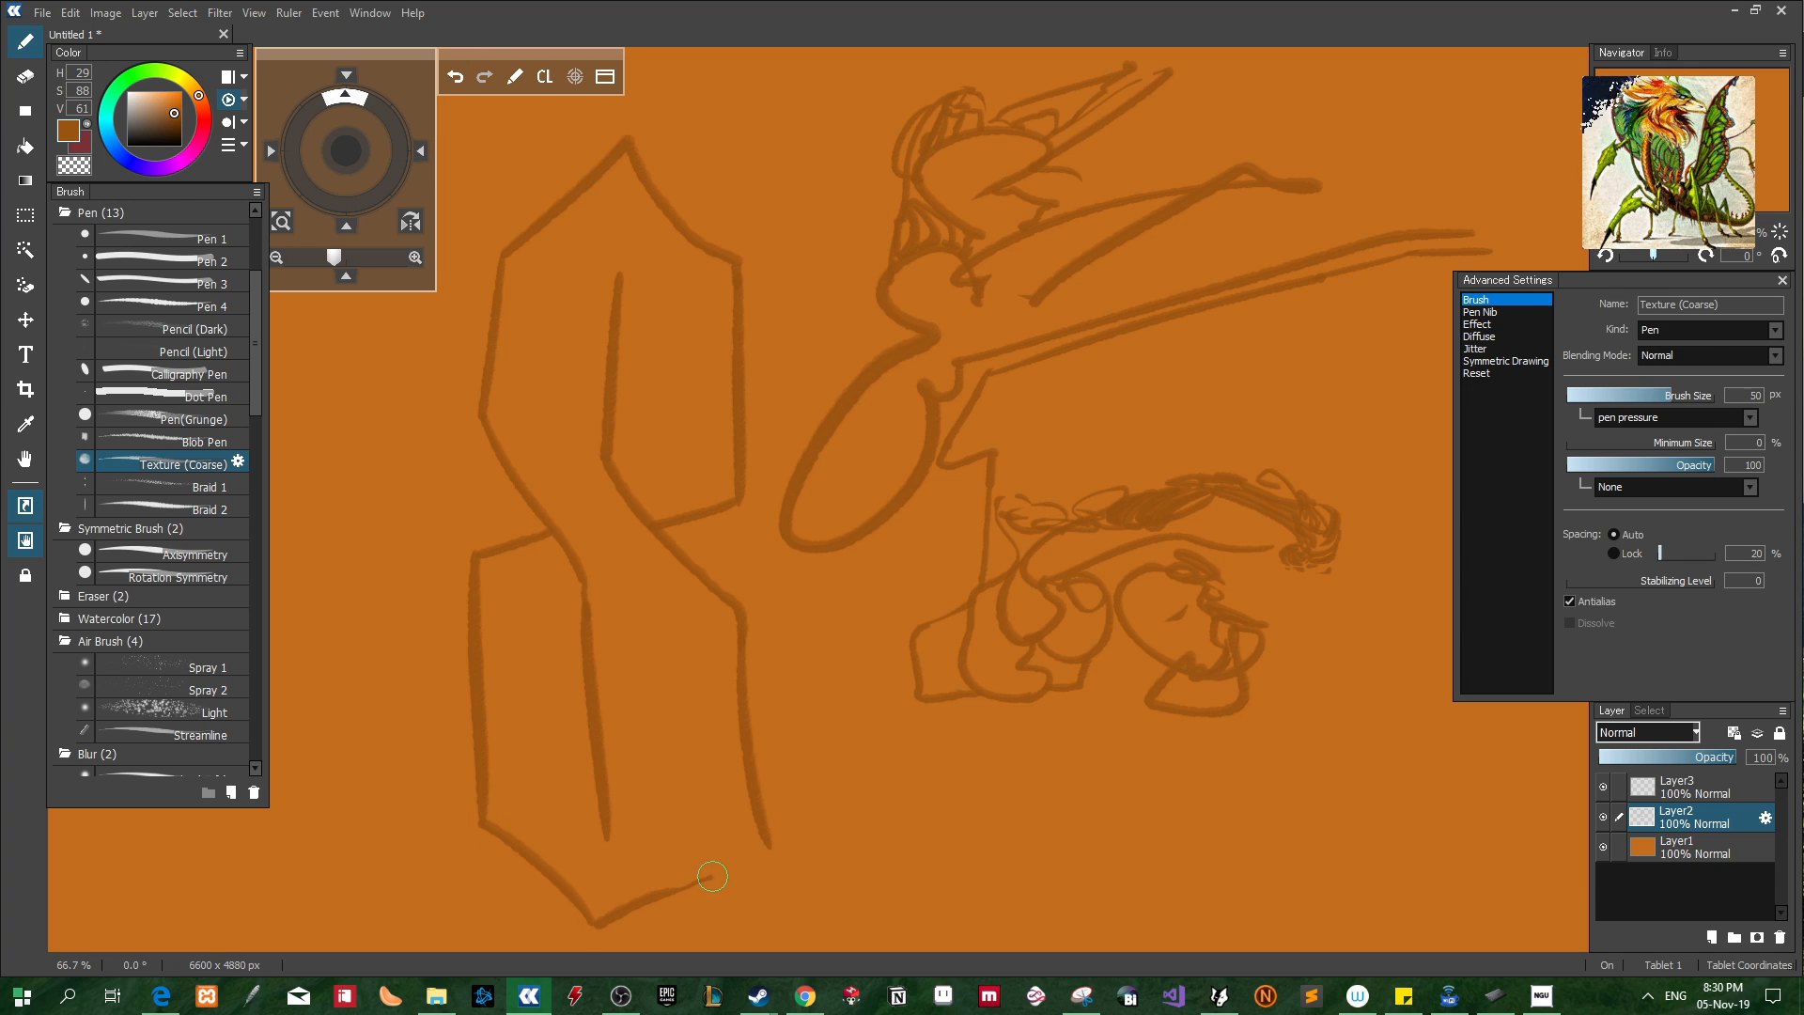
{"action": "key", "text": "ctrl+z"}
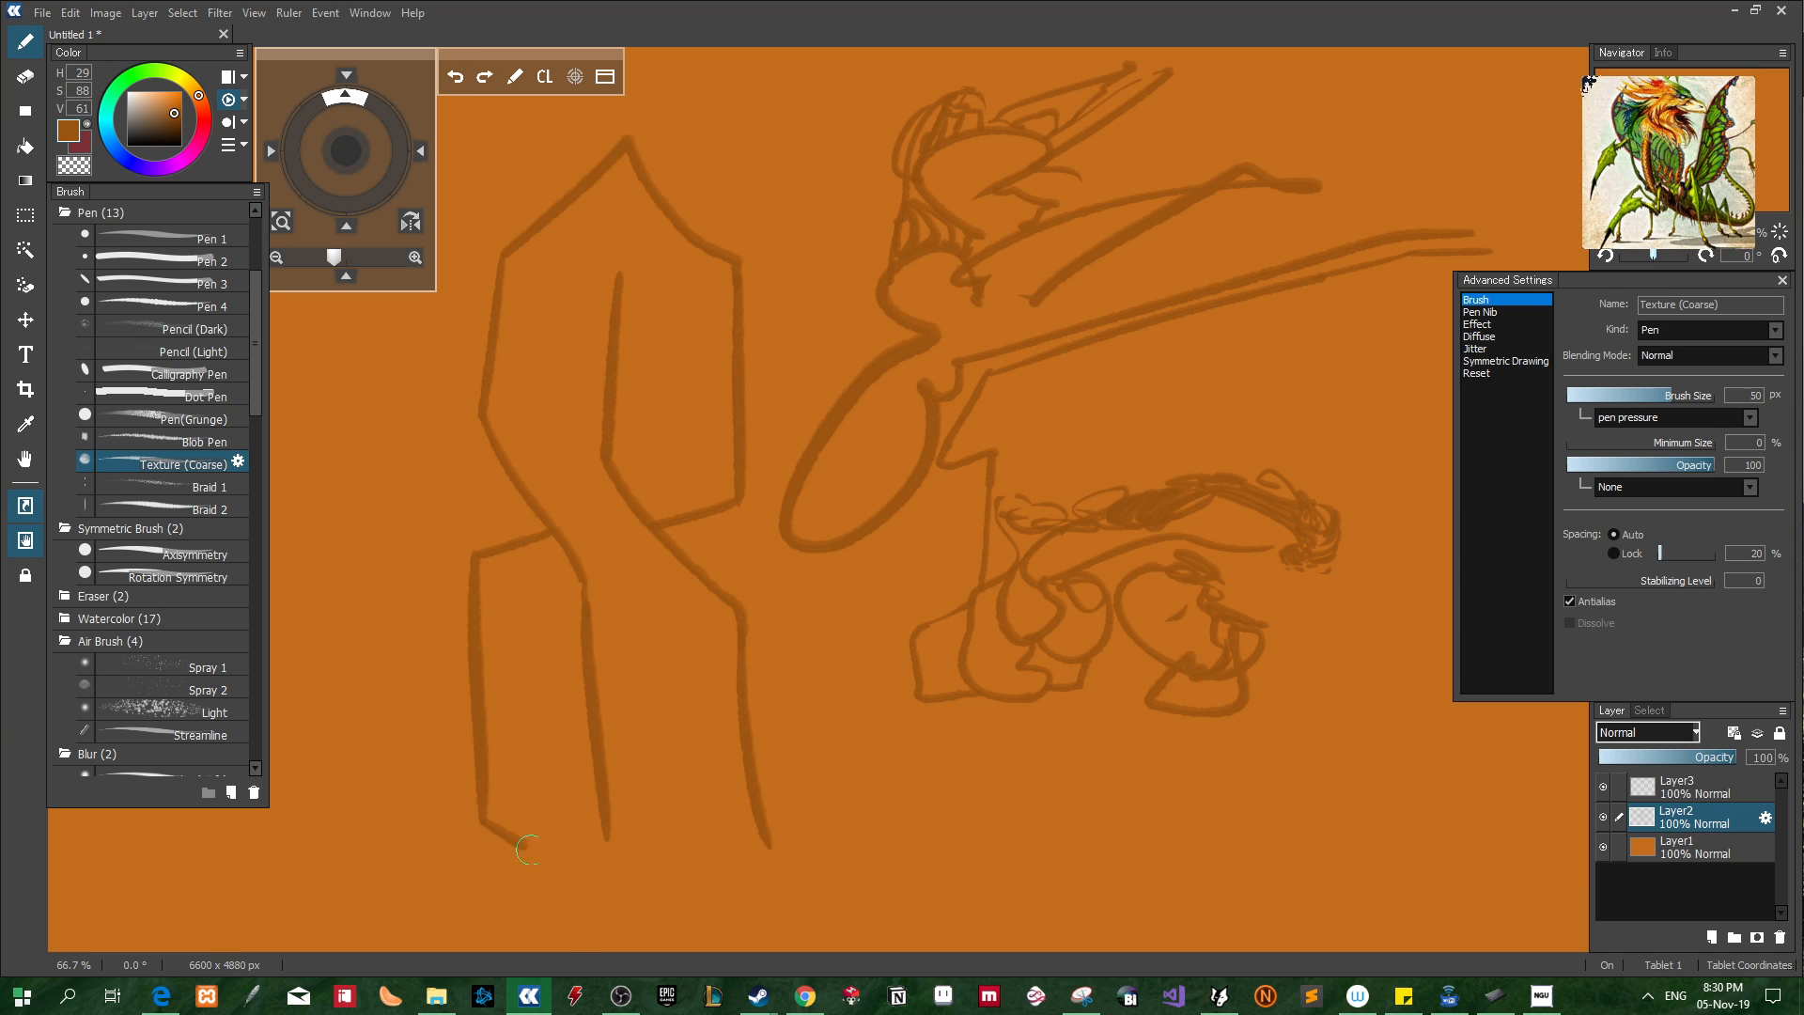
{"action": "key", "text": "ctrl+z"}
{"action": "mouse_move", "coordinate": [475, 808]}
{"action": "left_mouse_down"}
{"action": "mouse_move", "coordinate": [619, 928]}
{"action": "mouse_move", "coordinate": [769, 855]}
{"action": "left_mouse_up"}
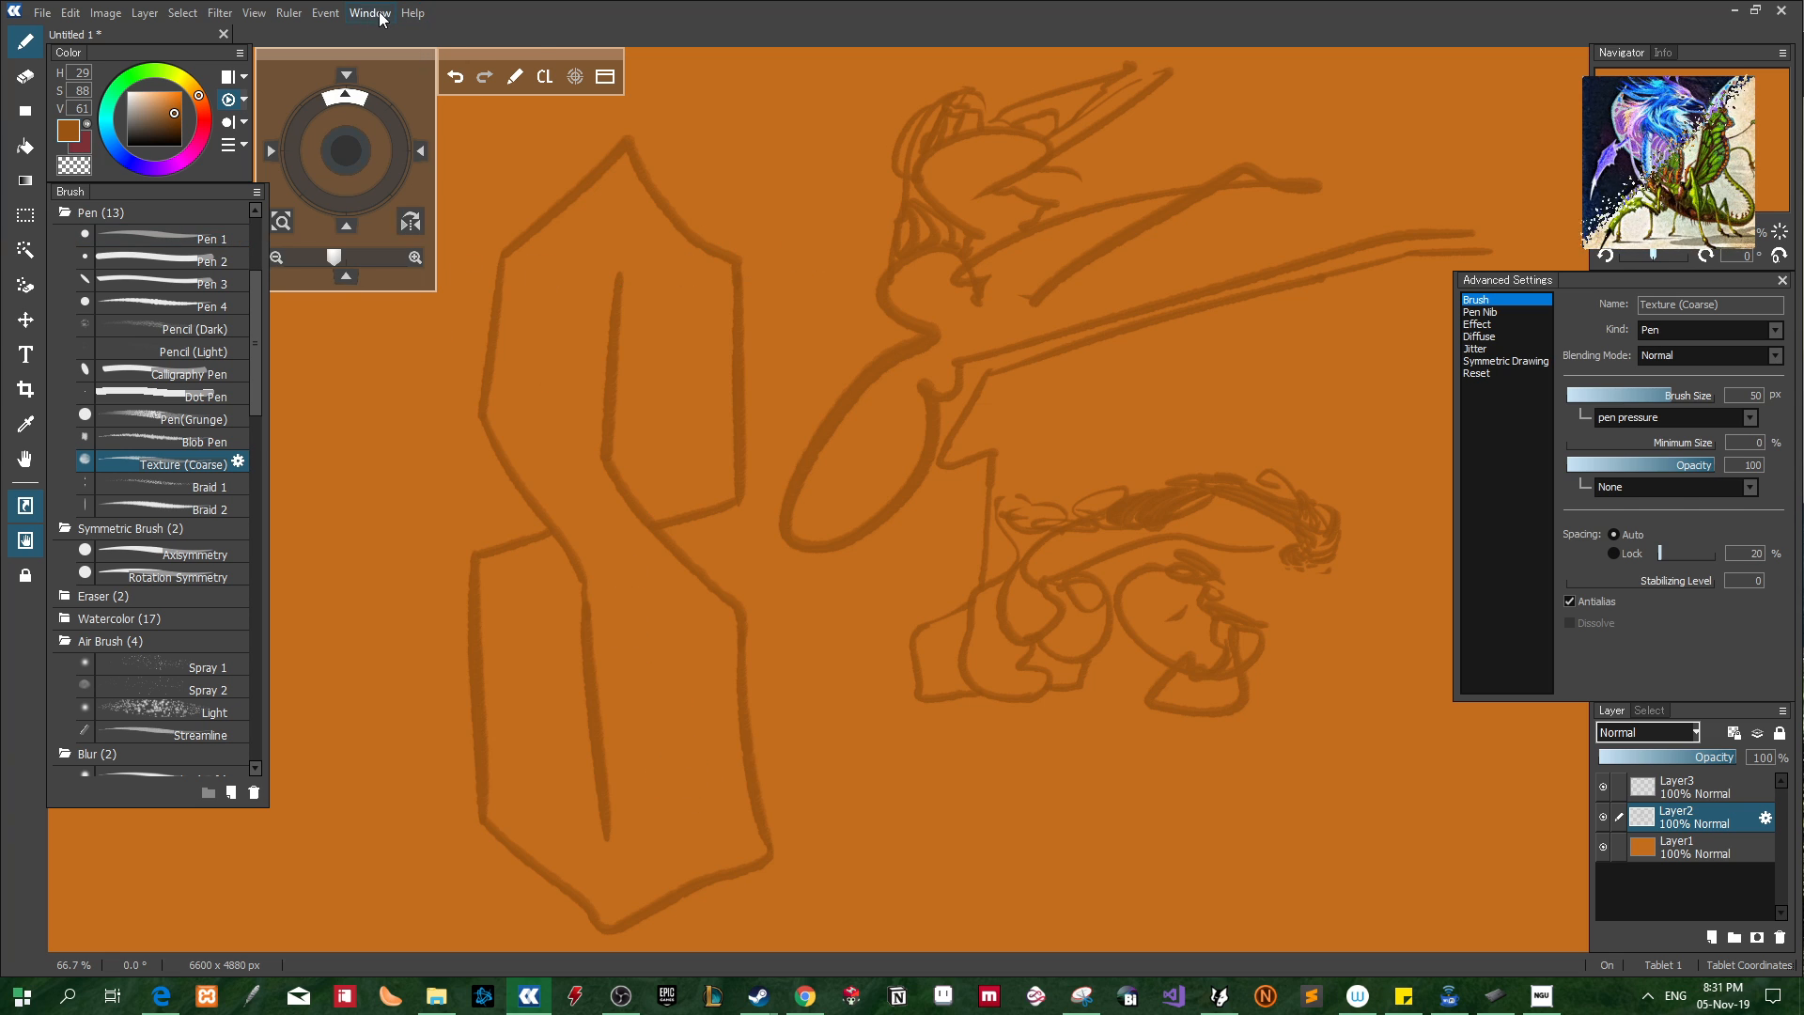
Save the current workspace under the name Dar2
{"action": "left_click", "coordinate": [412, 12]}
{"action": "mouse_move", "coordinate": [369, 12]}
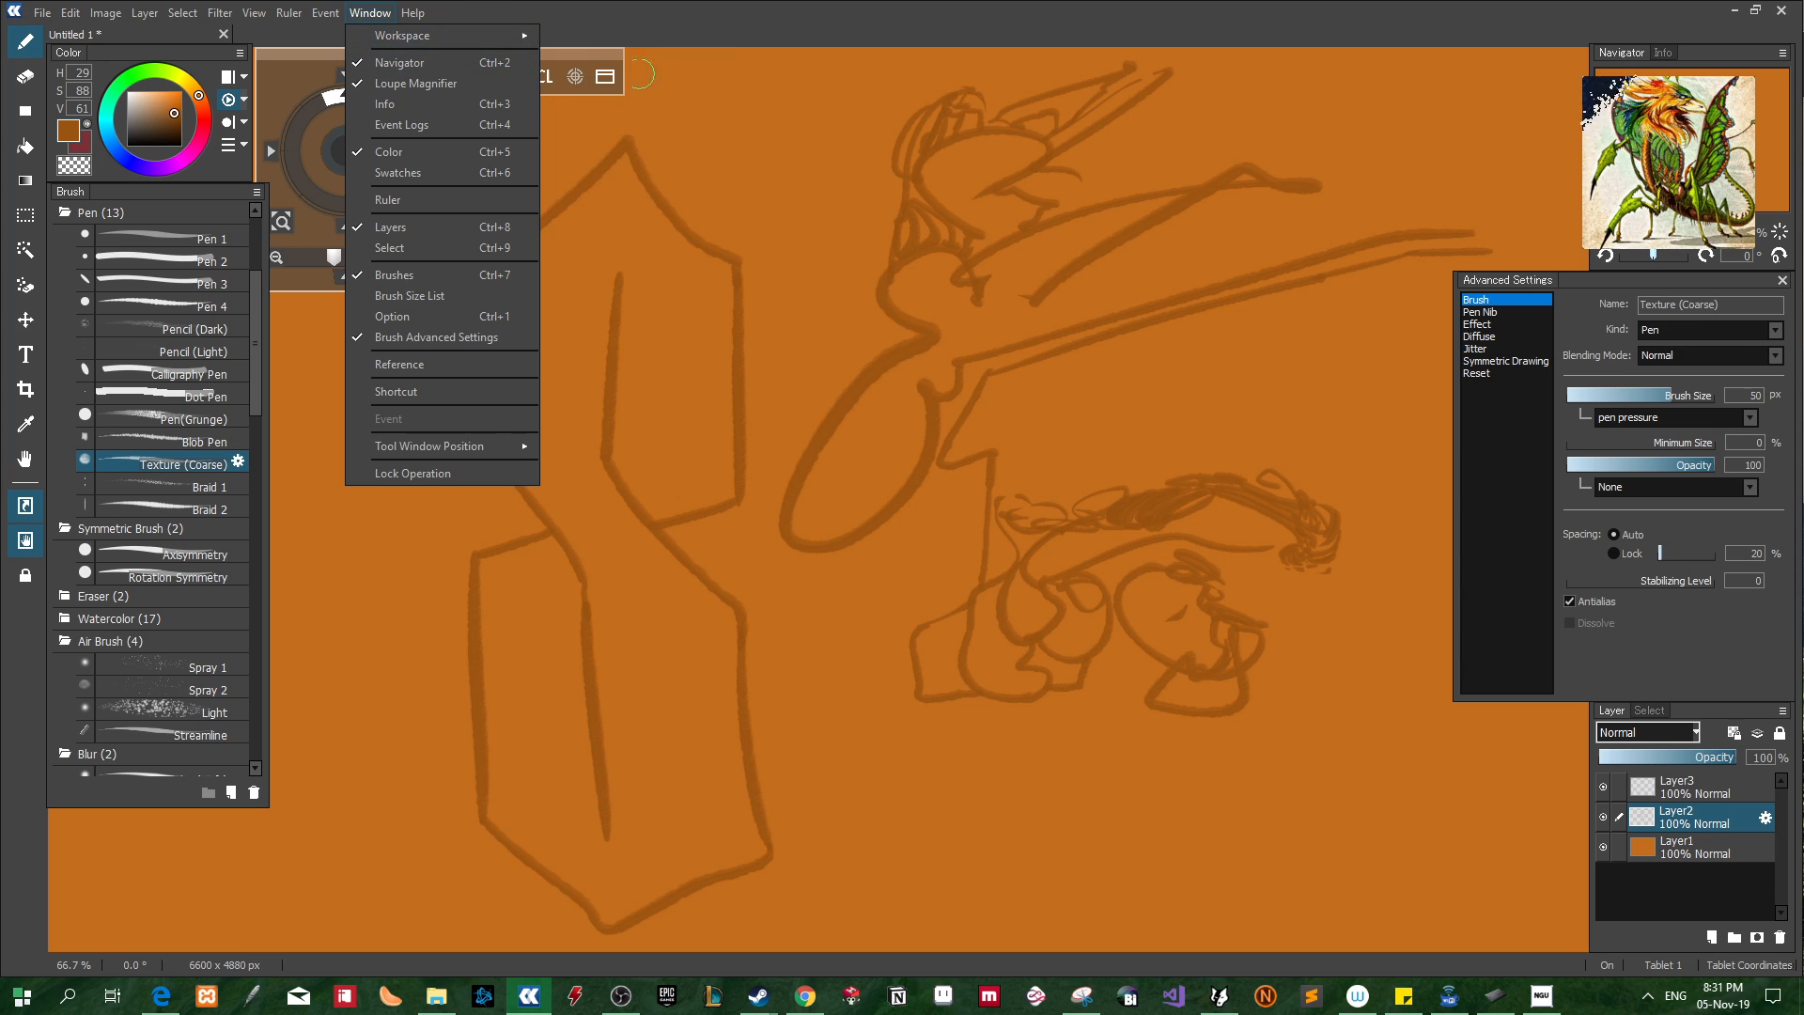
{"action": "mouse_move", "coordinate": [496, 35]}
{"action": "left_click", "coordinate": [624, 43]}
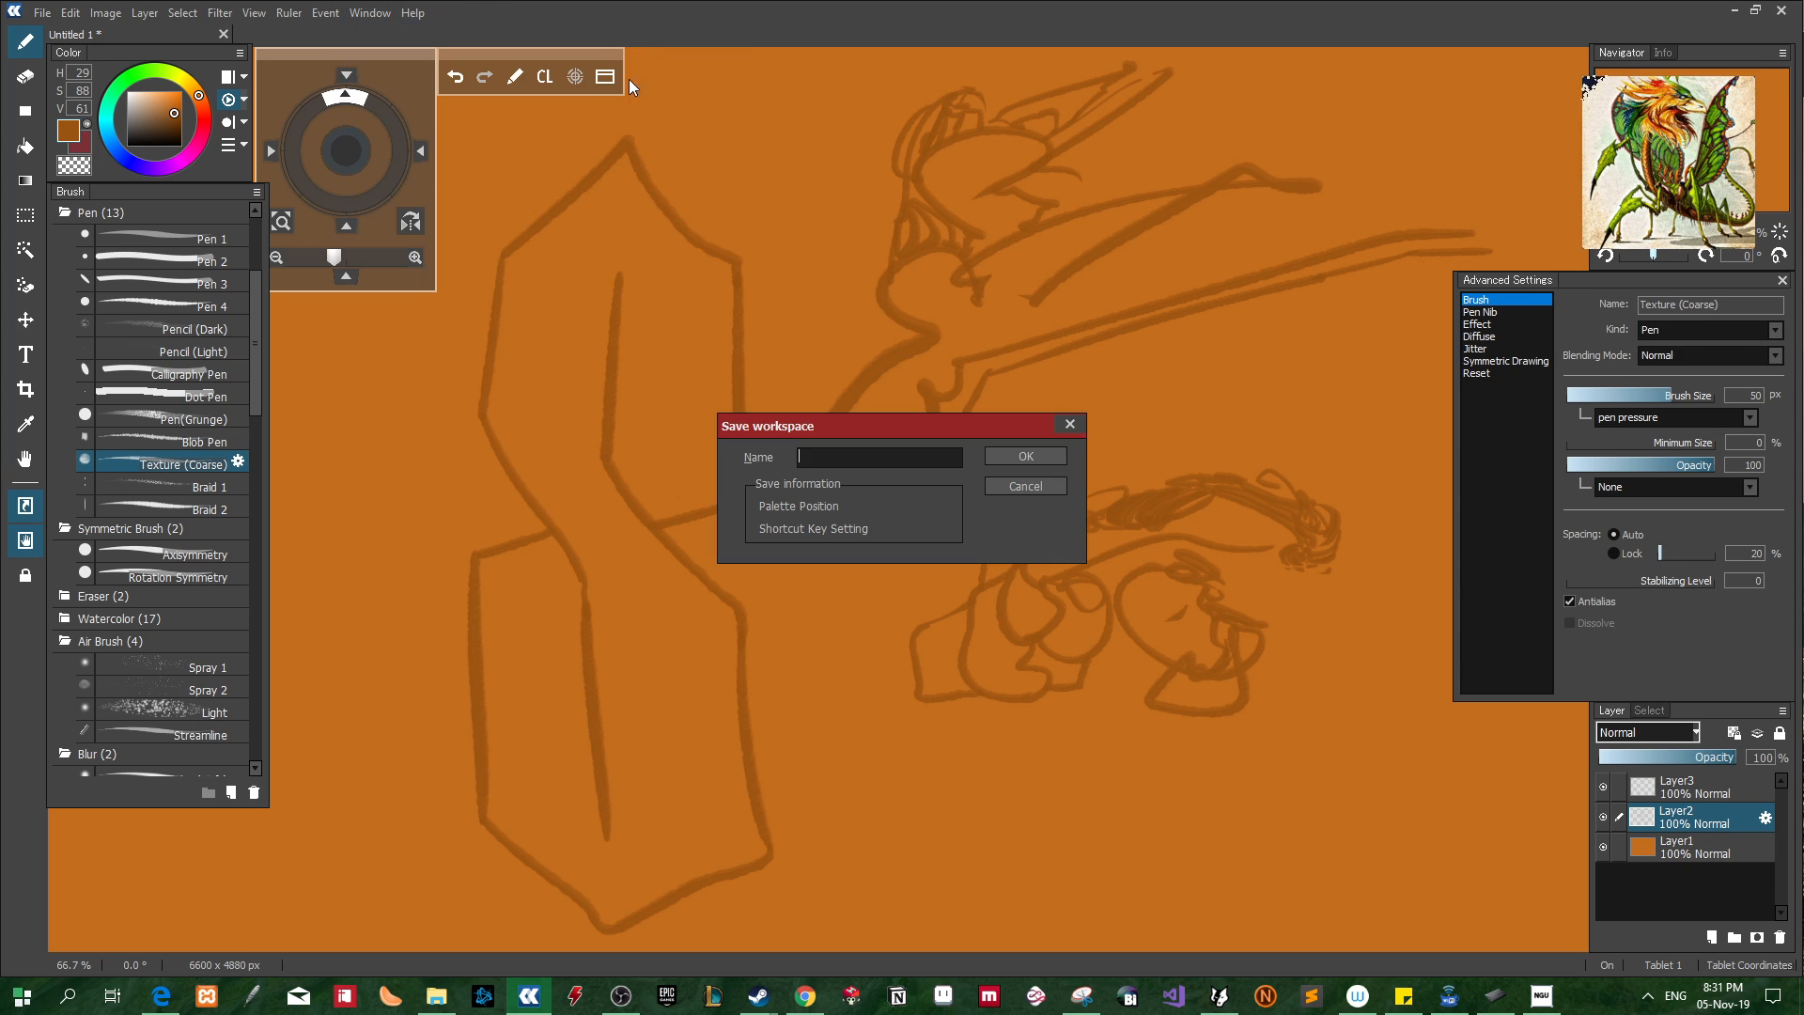
{"action": "type", "text": "Dar2"}
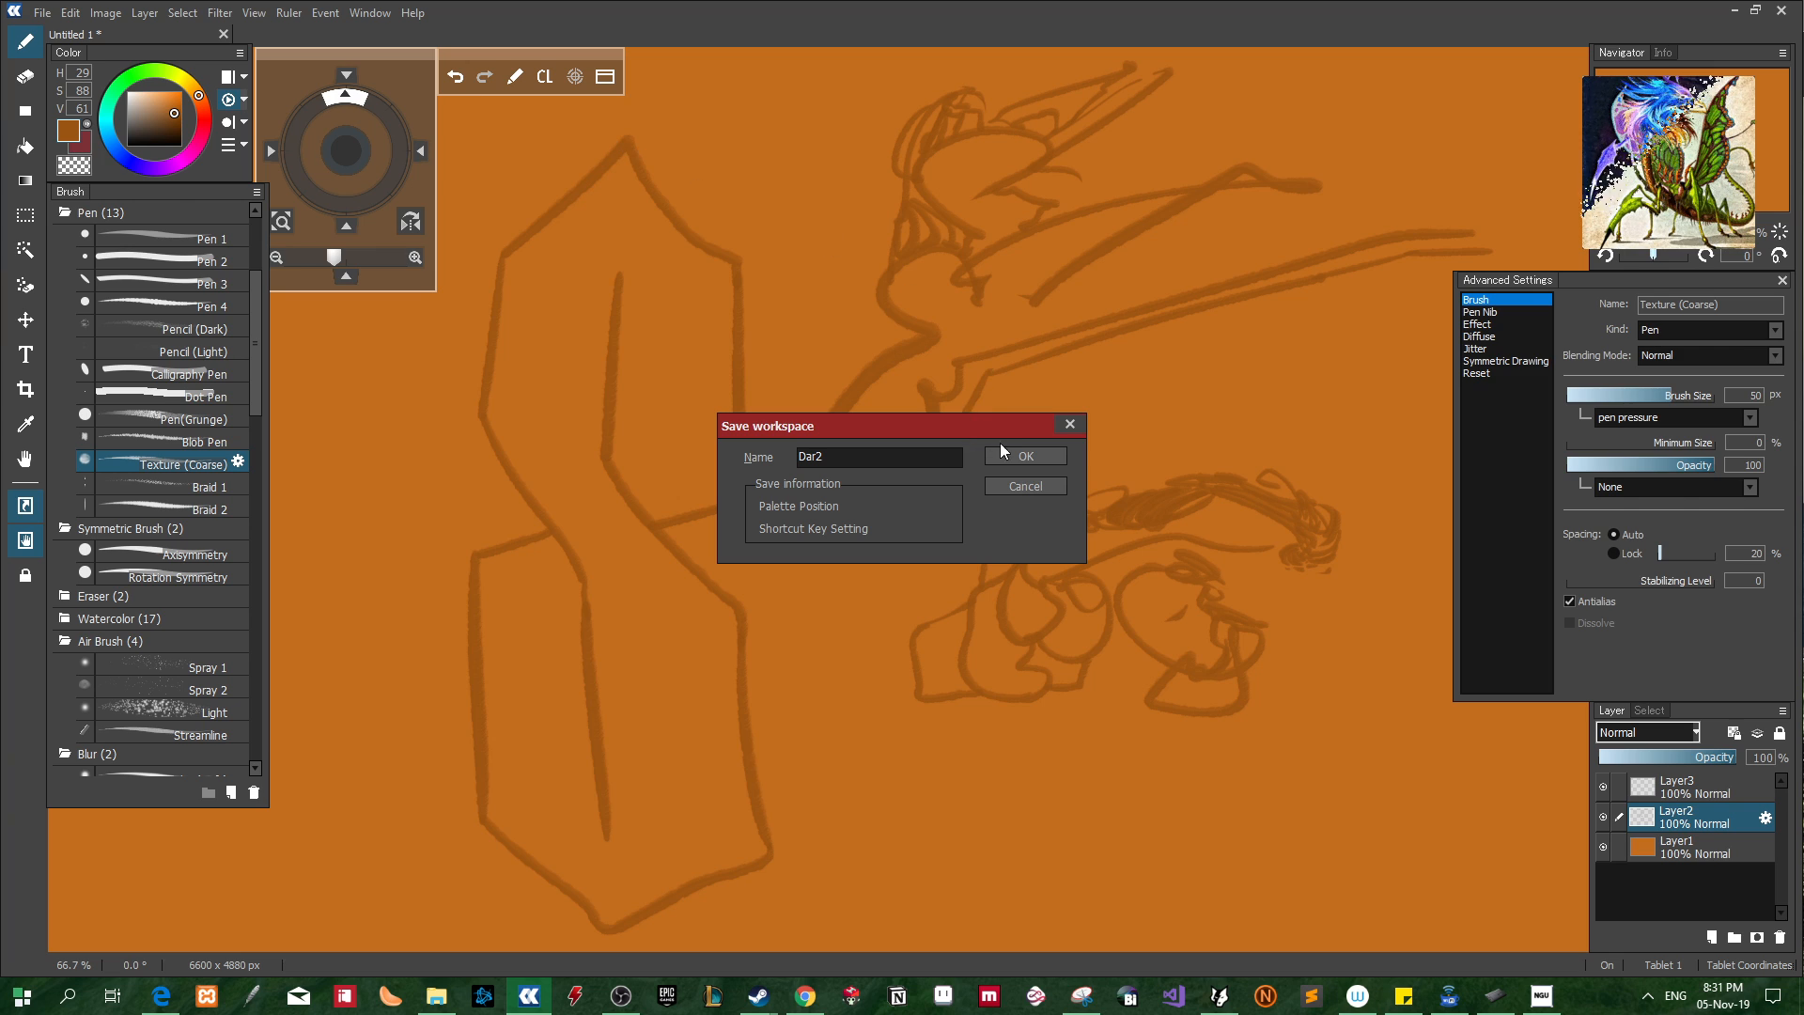
{"action": "key", "text": "Return"}
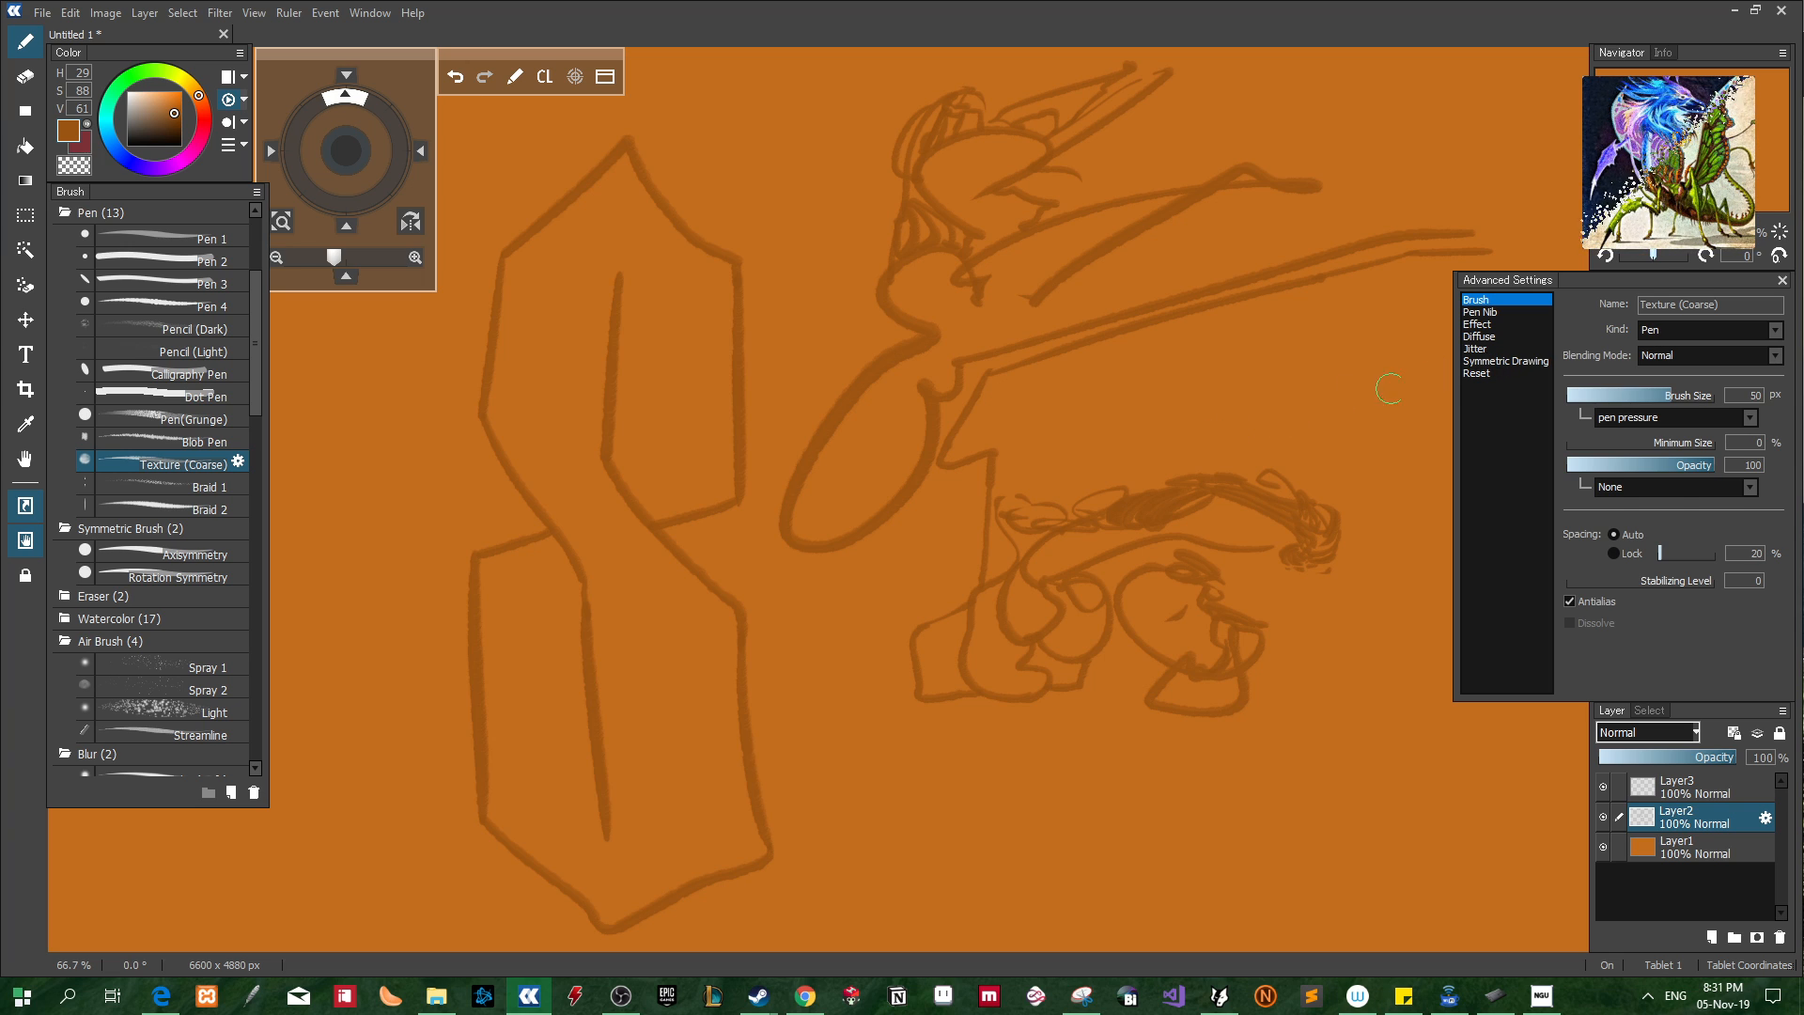
Enable symmetrical drawing with a division number of 5 and sketch small test loops around the canvas centre
{"action": "left_click", "coordinate": [1506, 363]}
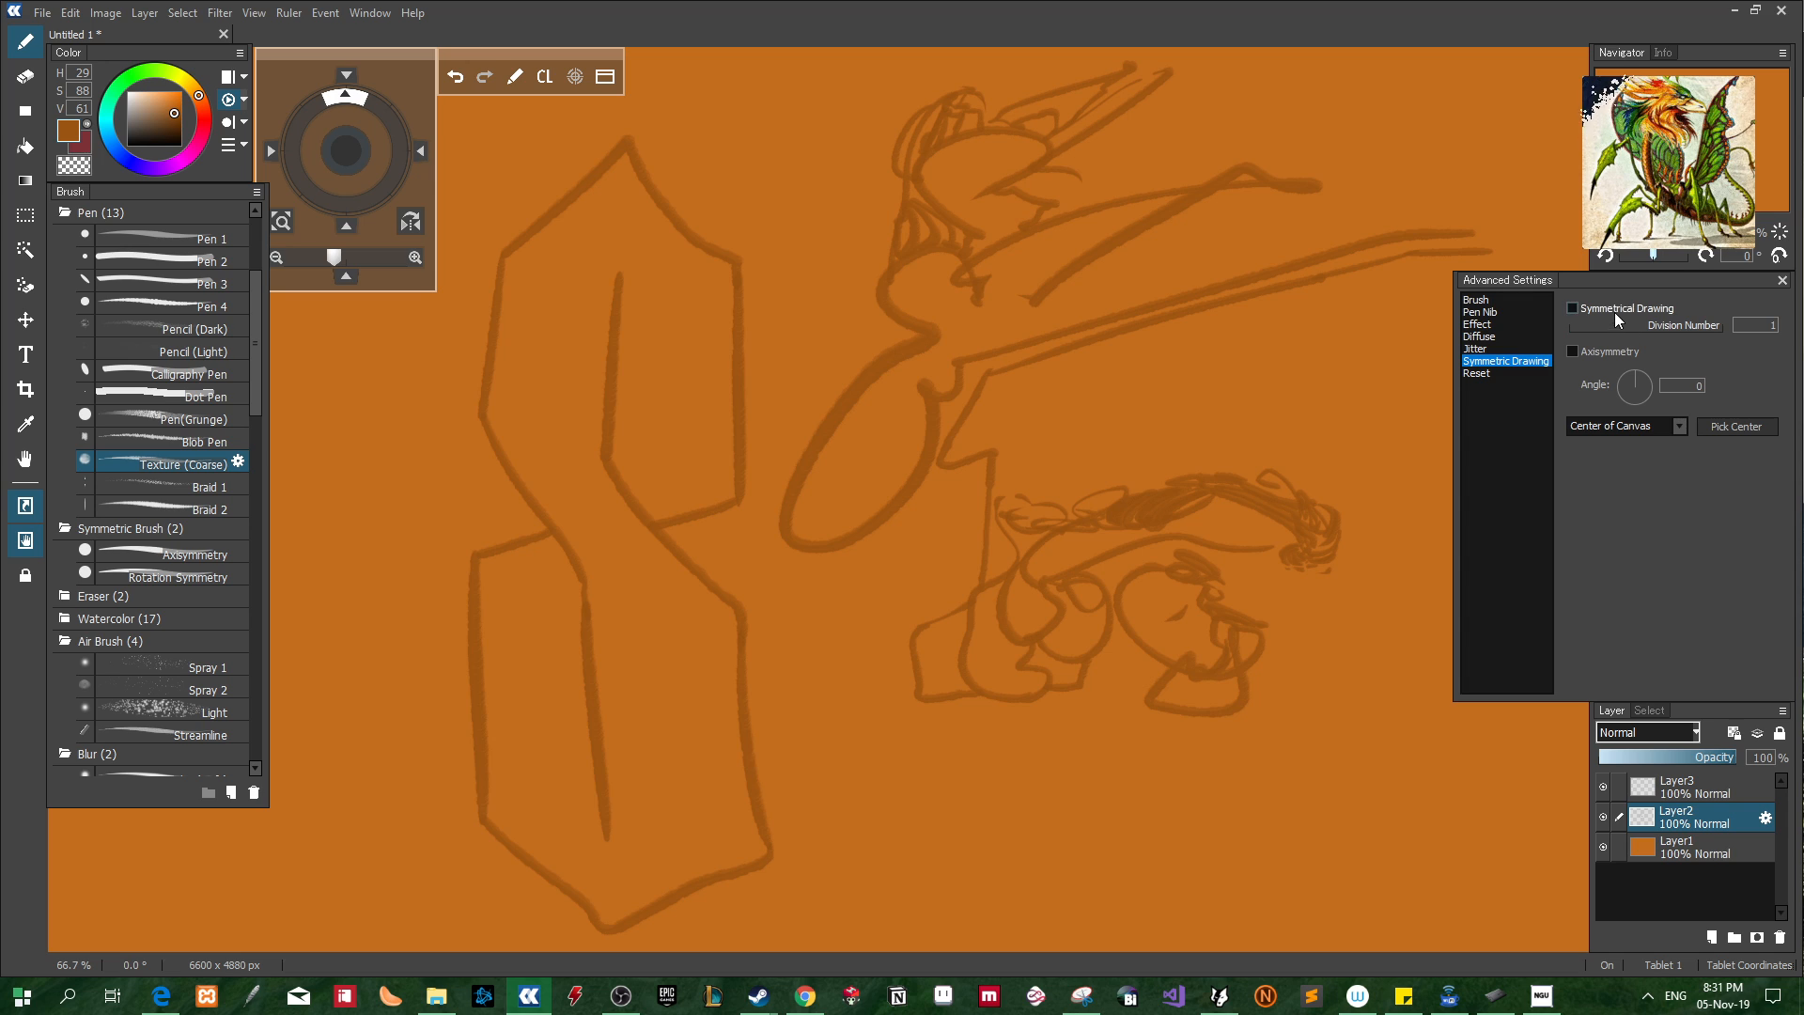
{"action": "left_click", "coordinate": [1632, 308]}
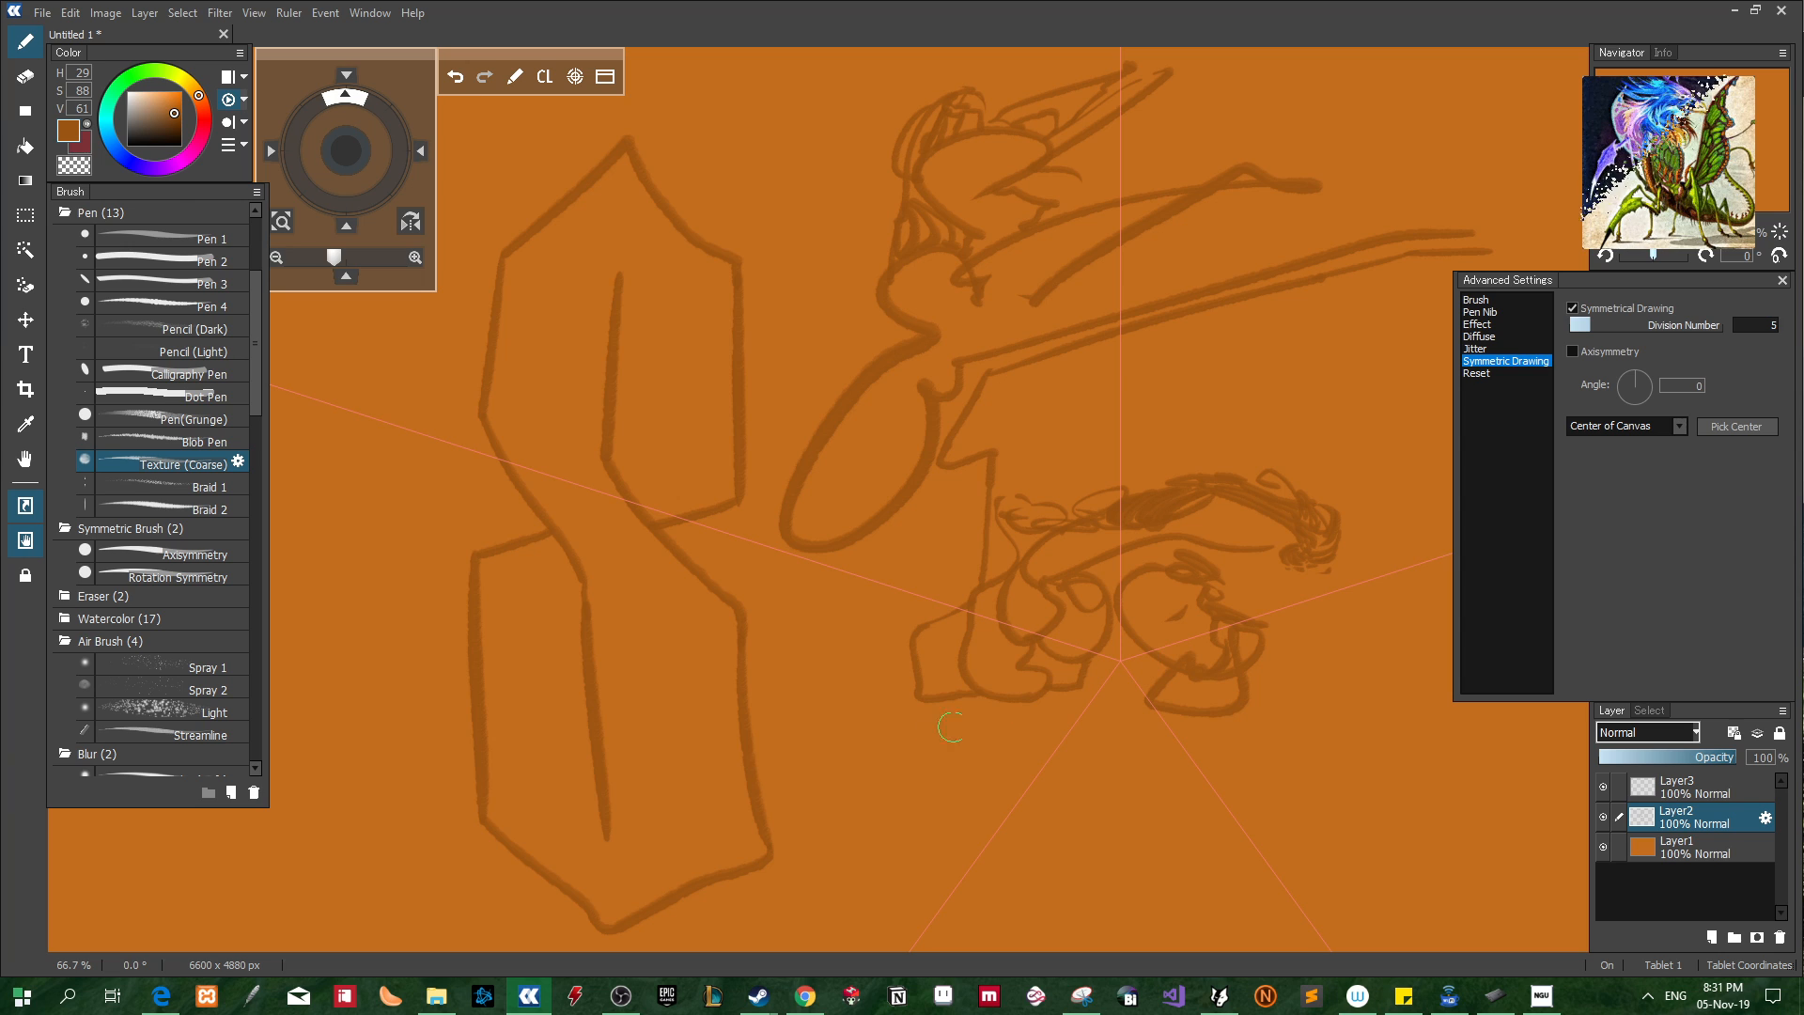
{"action": "mouse_move", "coordinate": [950, 805]}
{"action": "left_mouse_down"}
{"action": "mouse_move", "coordinate": [967, 767]}
{"action": "mouse_move", "coordinate": [949, 791]}
{"action": "mouse_move", "coordinate": [992, 776]}
{"action": "mouse_move", "coordinate": [944, 789]}
{"action": "mouse_move", "coordinate": [922, 741]}
{"action": "mouse_move", "coordinate": [974, 787]}
{"action": "left_mouse_up"}
Undo the symmetrical test strokes and turn off symmetrical drawing
{"action": "key", "text": "ctrl+z"}
{"action": "key", "text": "ctrl+z"}
{"action": "key", "text": "ctrl+z"}
{"action": "key", "text": "ctrl+z"}
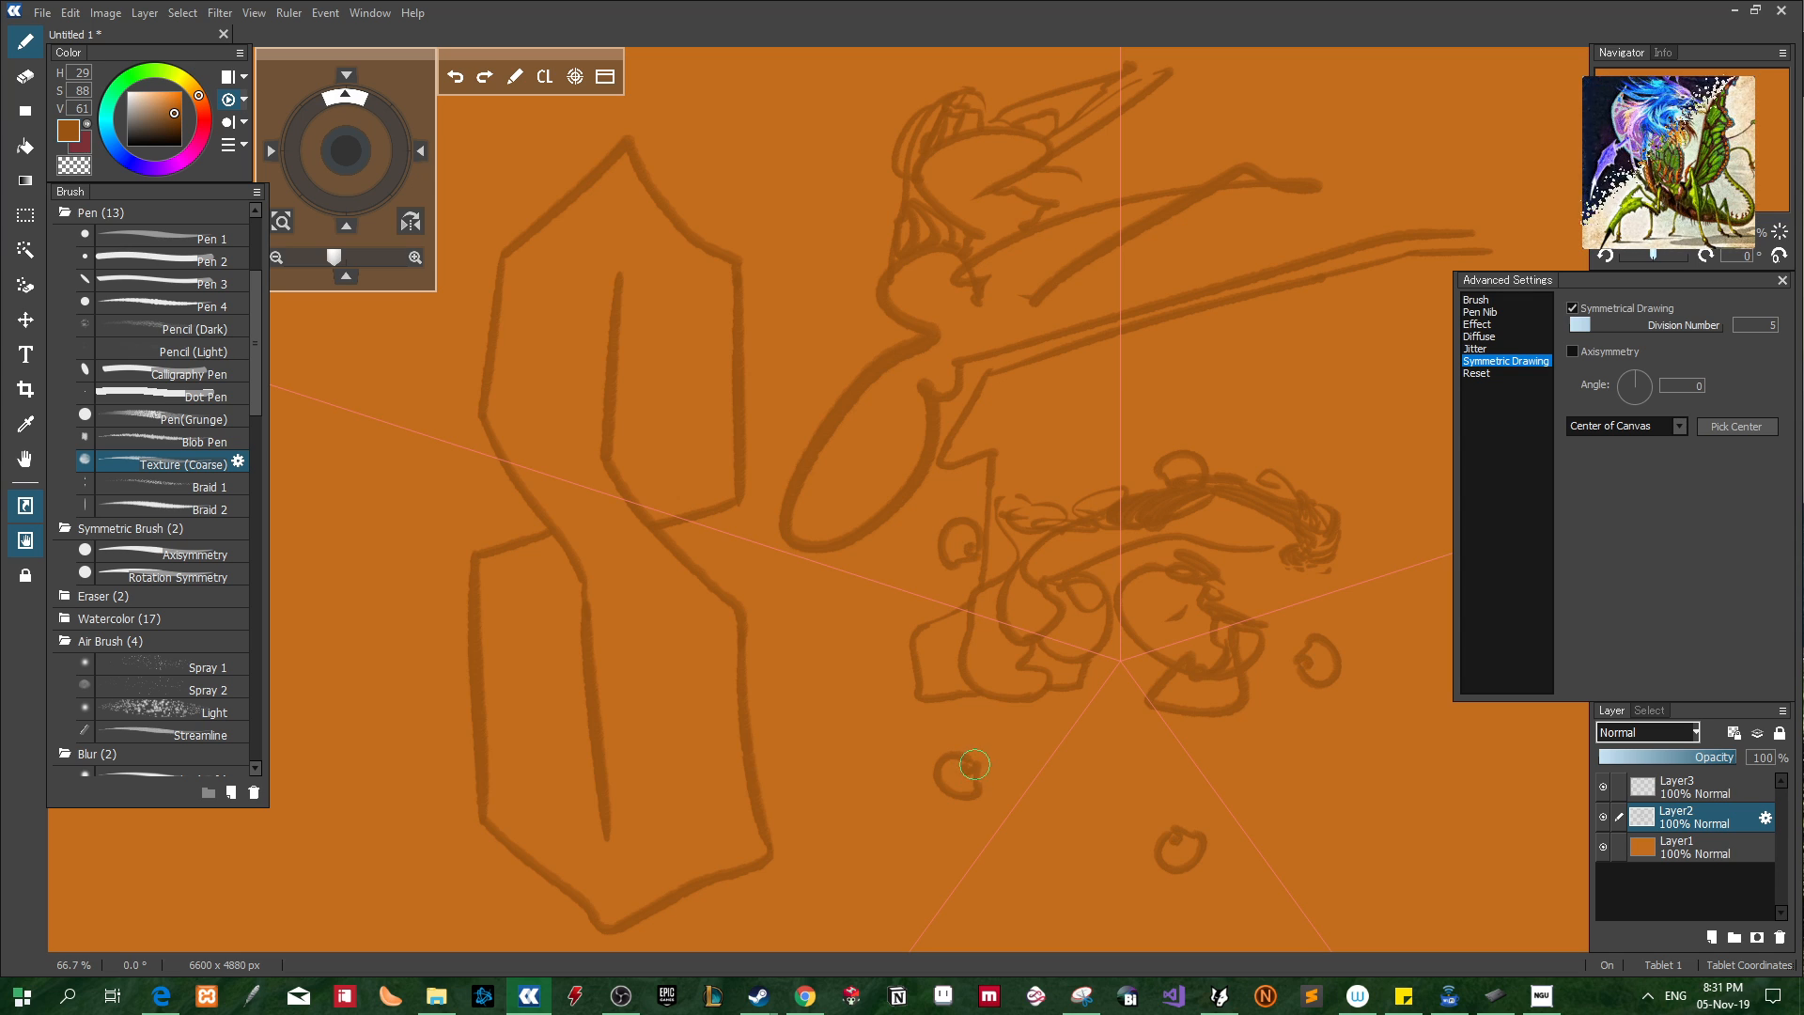
{"action": "key", "text": "ctrl+z"}
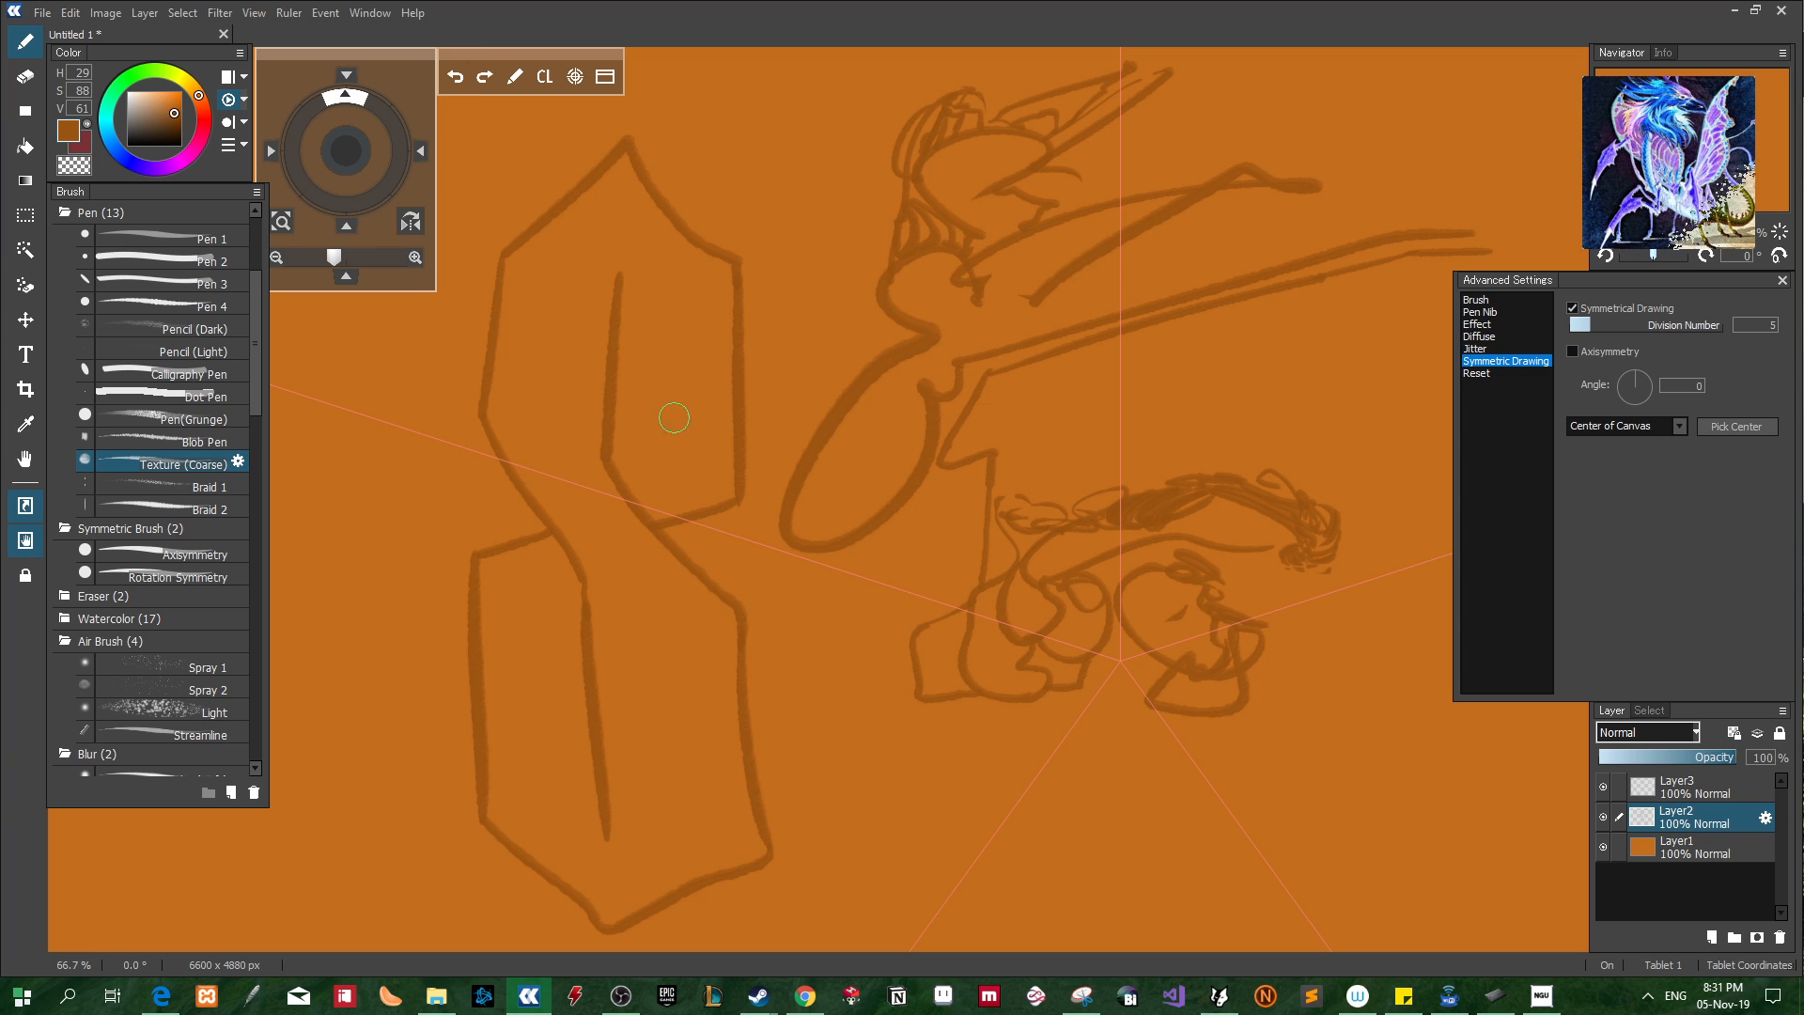
{"action": "left_click", "coordinate": [1573, 309]}
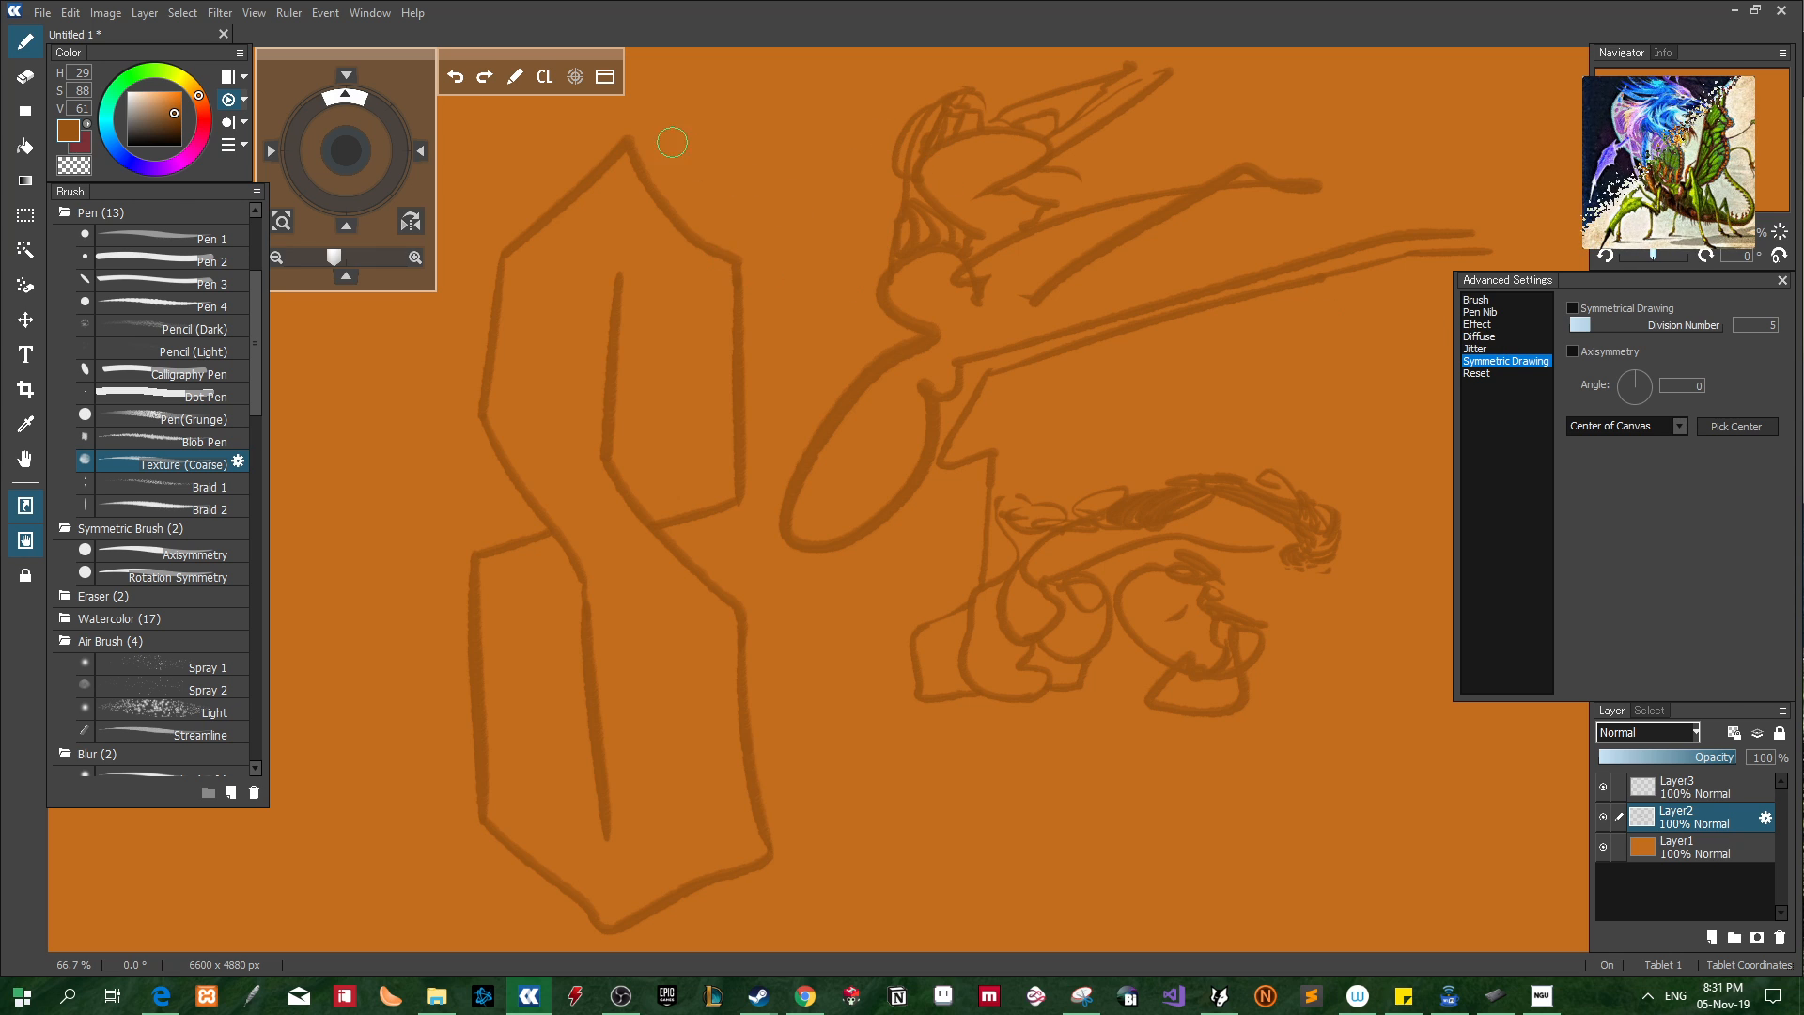
Try highlighting the S's upper-left edge with a lighter orange (S 73, V 77) and undo the strokes
{"action": "key", "text": "space"}
{"action": "left_click_drag", "start_coordinate": [838, 204], "coordinate": [1204, 280]}
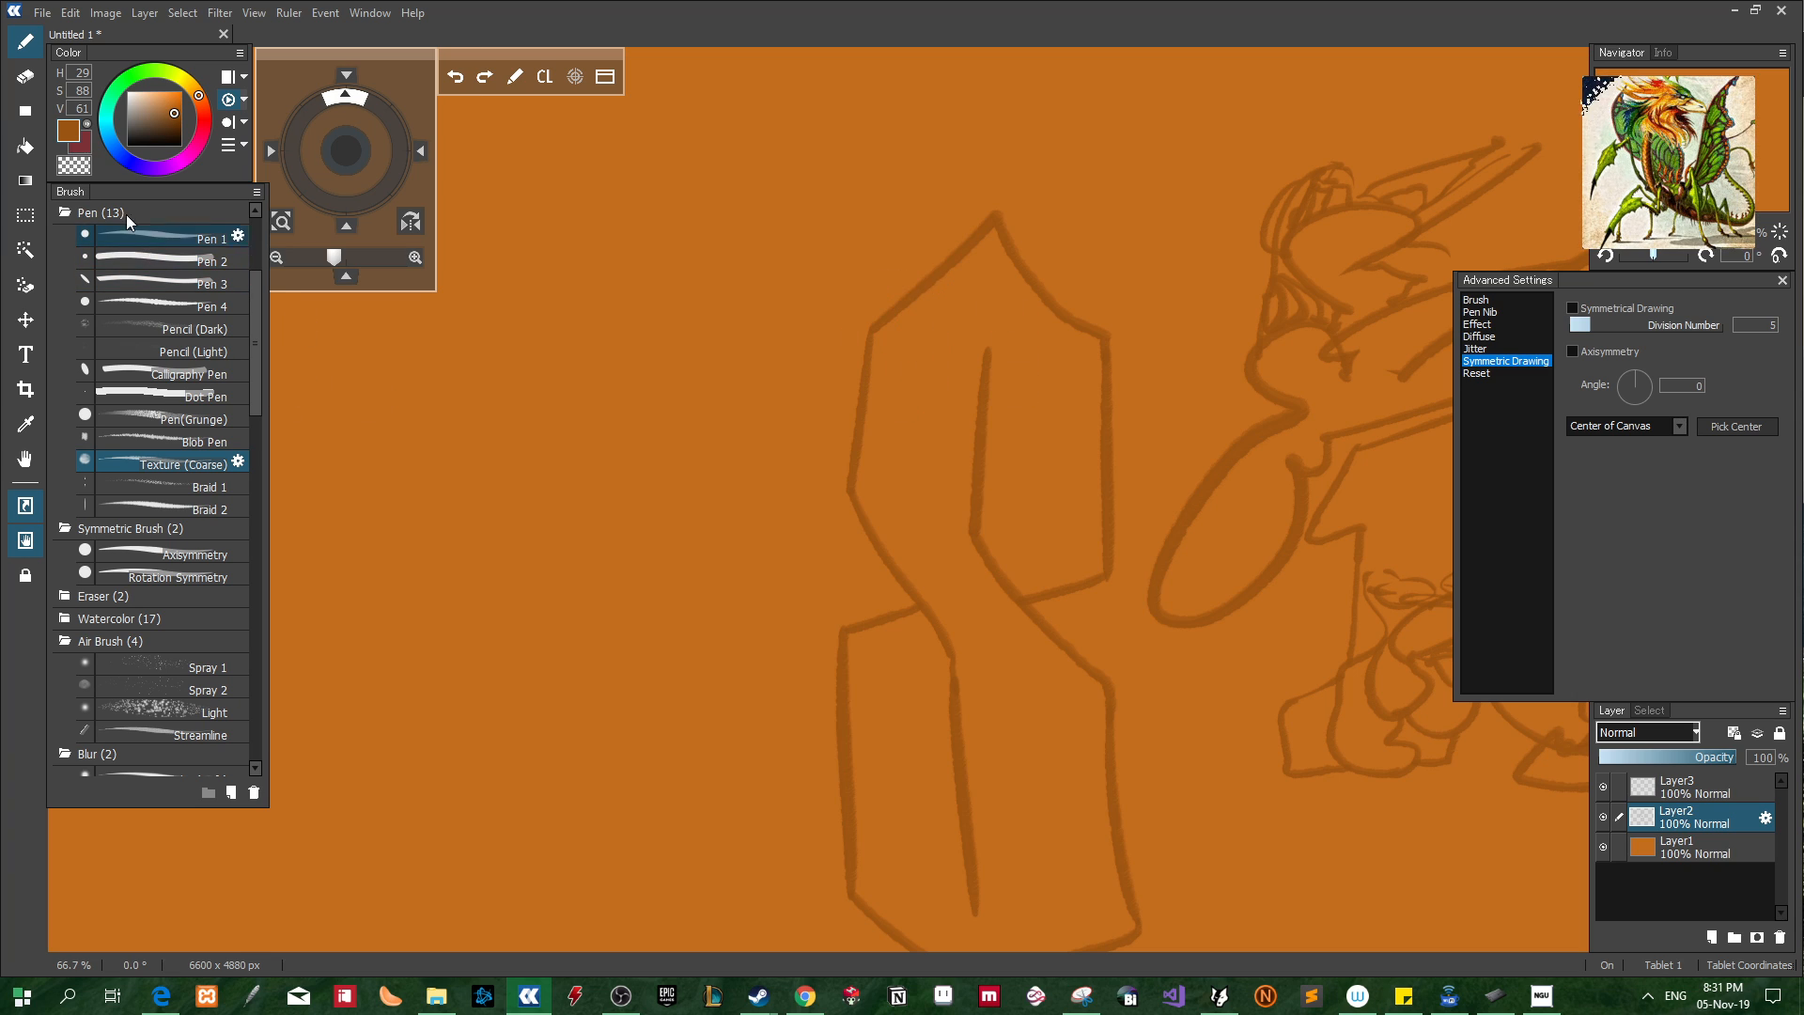
{"action": "left_click_drag", "start_coordinate": [169, 109], "coordinate": [166, 104]}
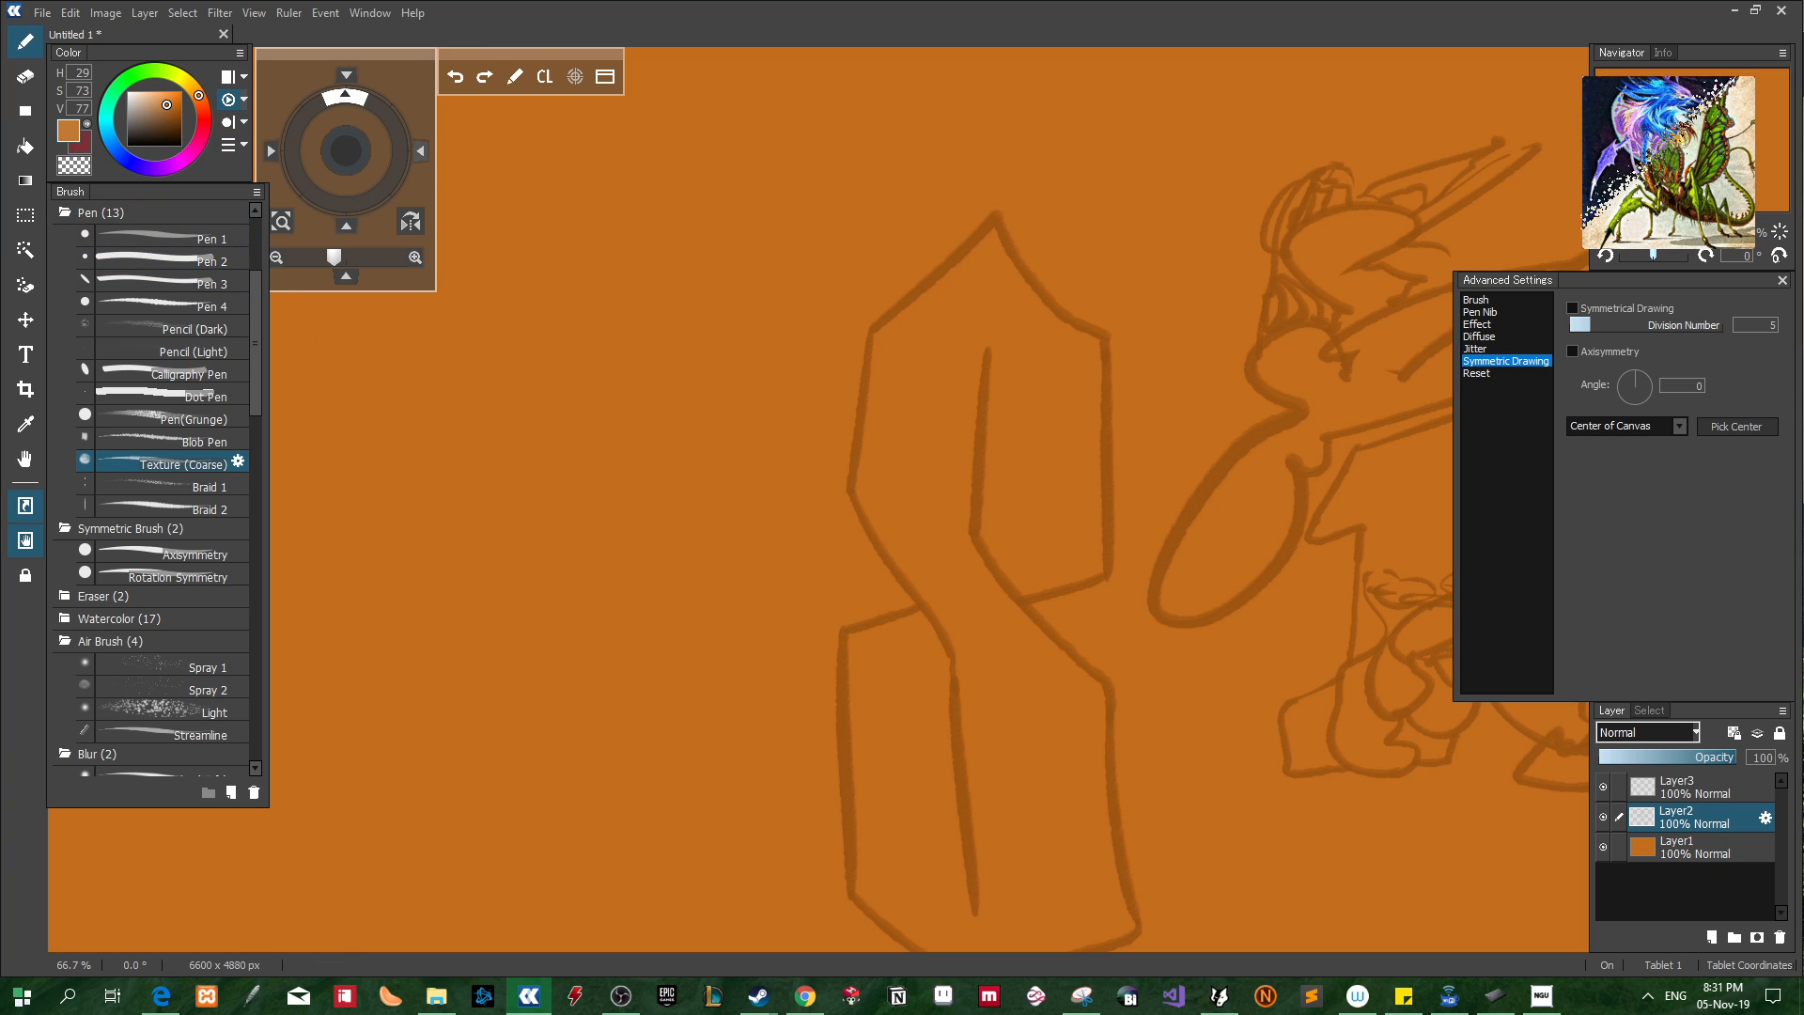
{"action": "left_click_drag", "start_coordinate": [996, 248], "coordinate": [903, 327]}
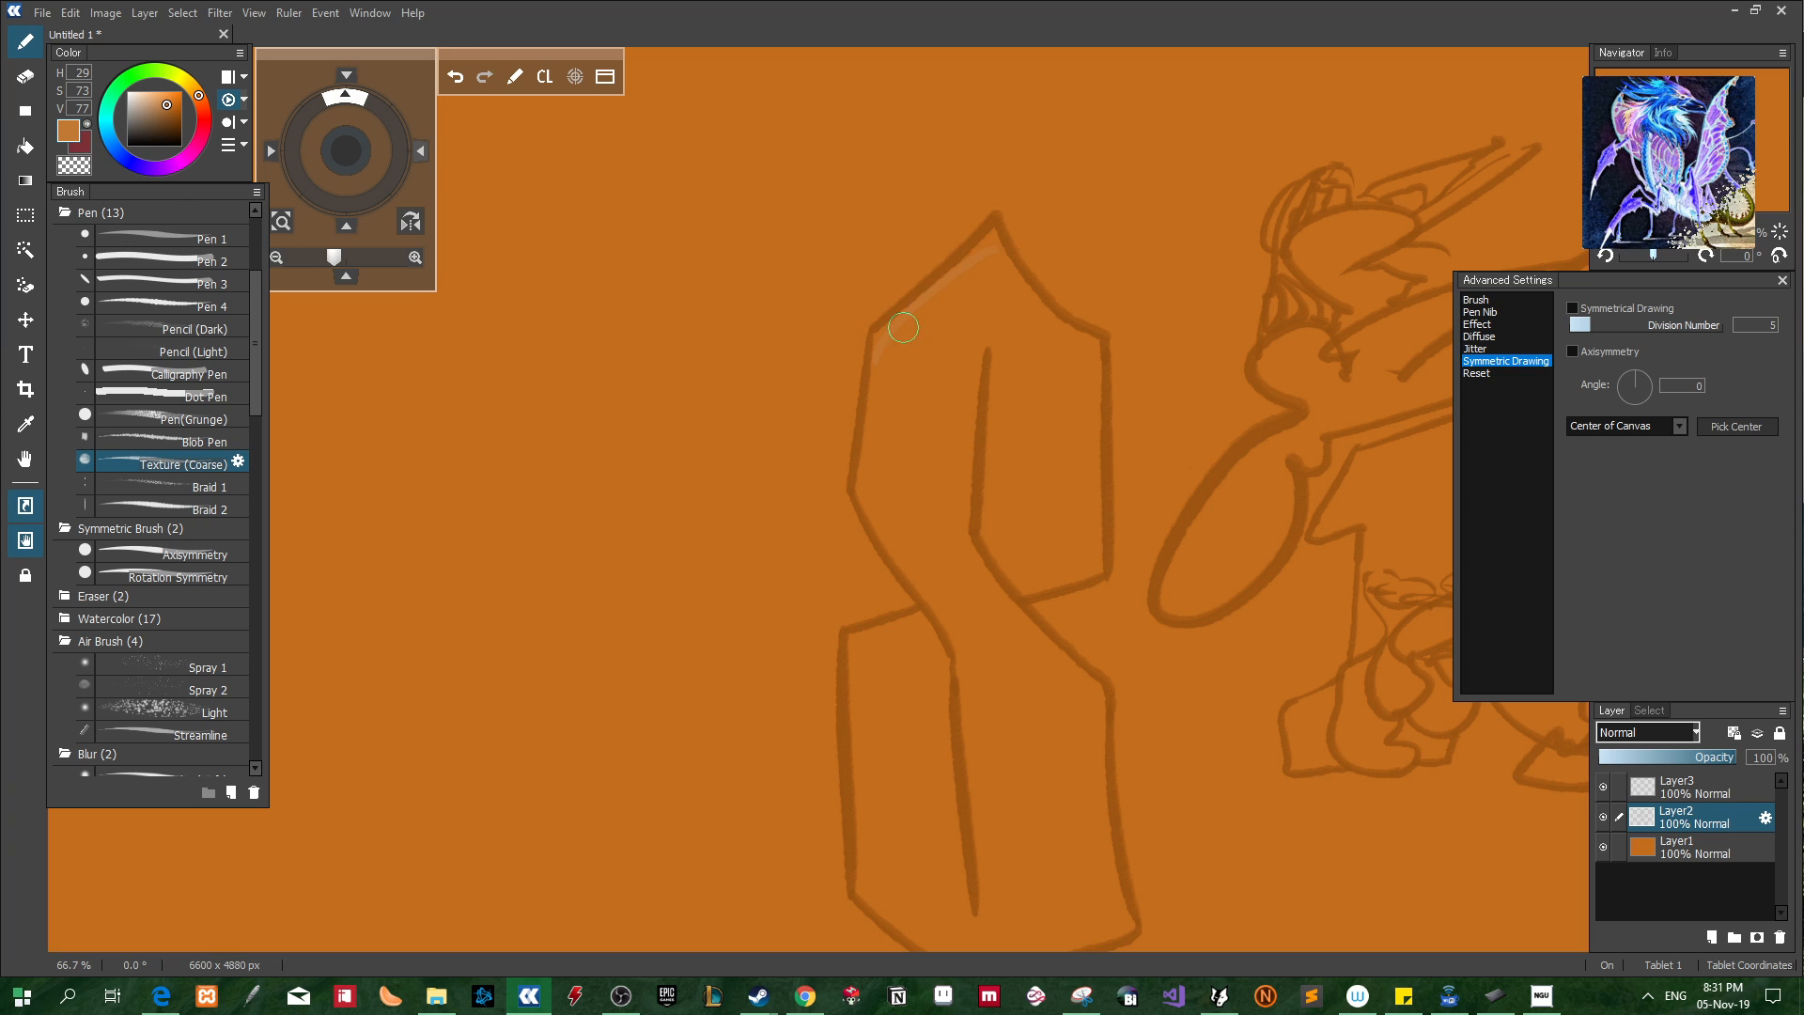
{"action": "left_click_drag", "start_coordinate": [995, 228], "coordinate": [876, 333]}
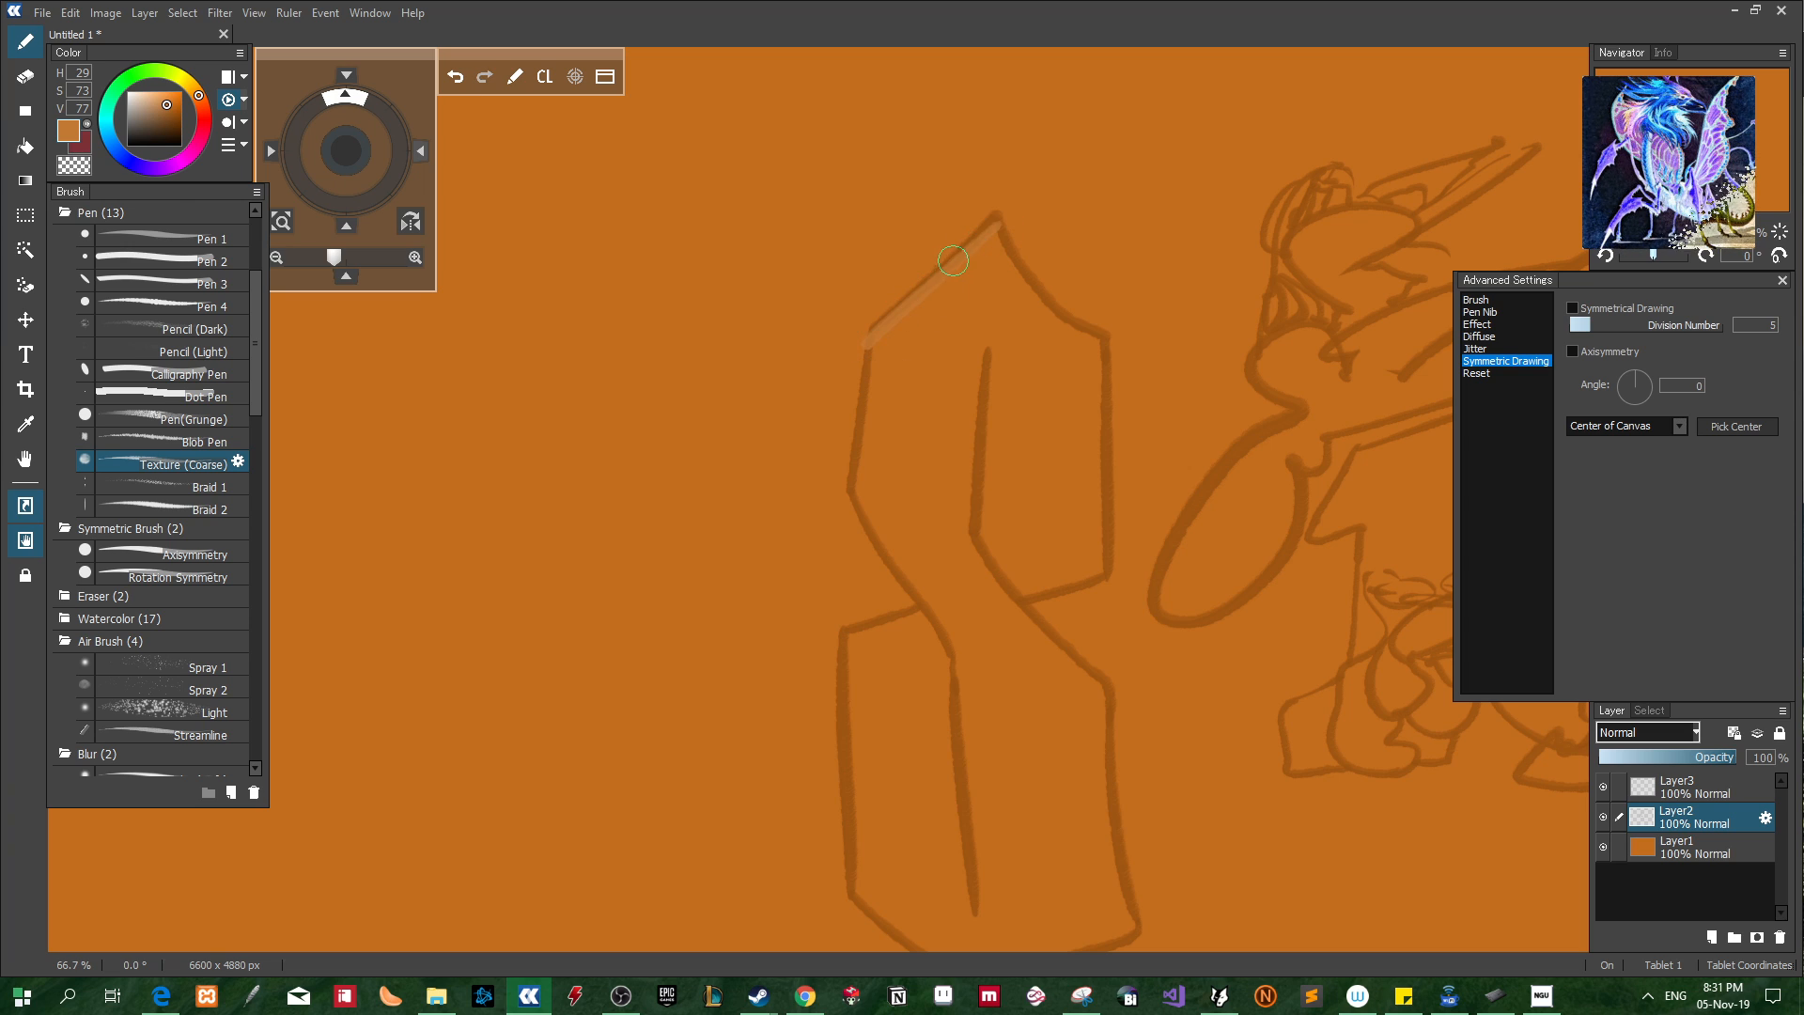
{"action": "key", "text": "ctrl+z"}
{"action": "left_click_drag", "start_coordinate": [994, 199], "coordinate": [856, 331]}
{"action": "key", "text": "ctrl+z"}
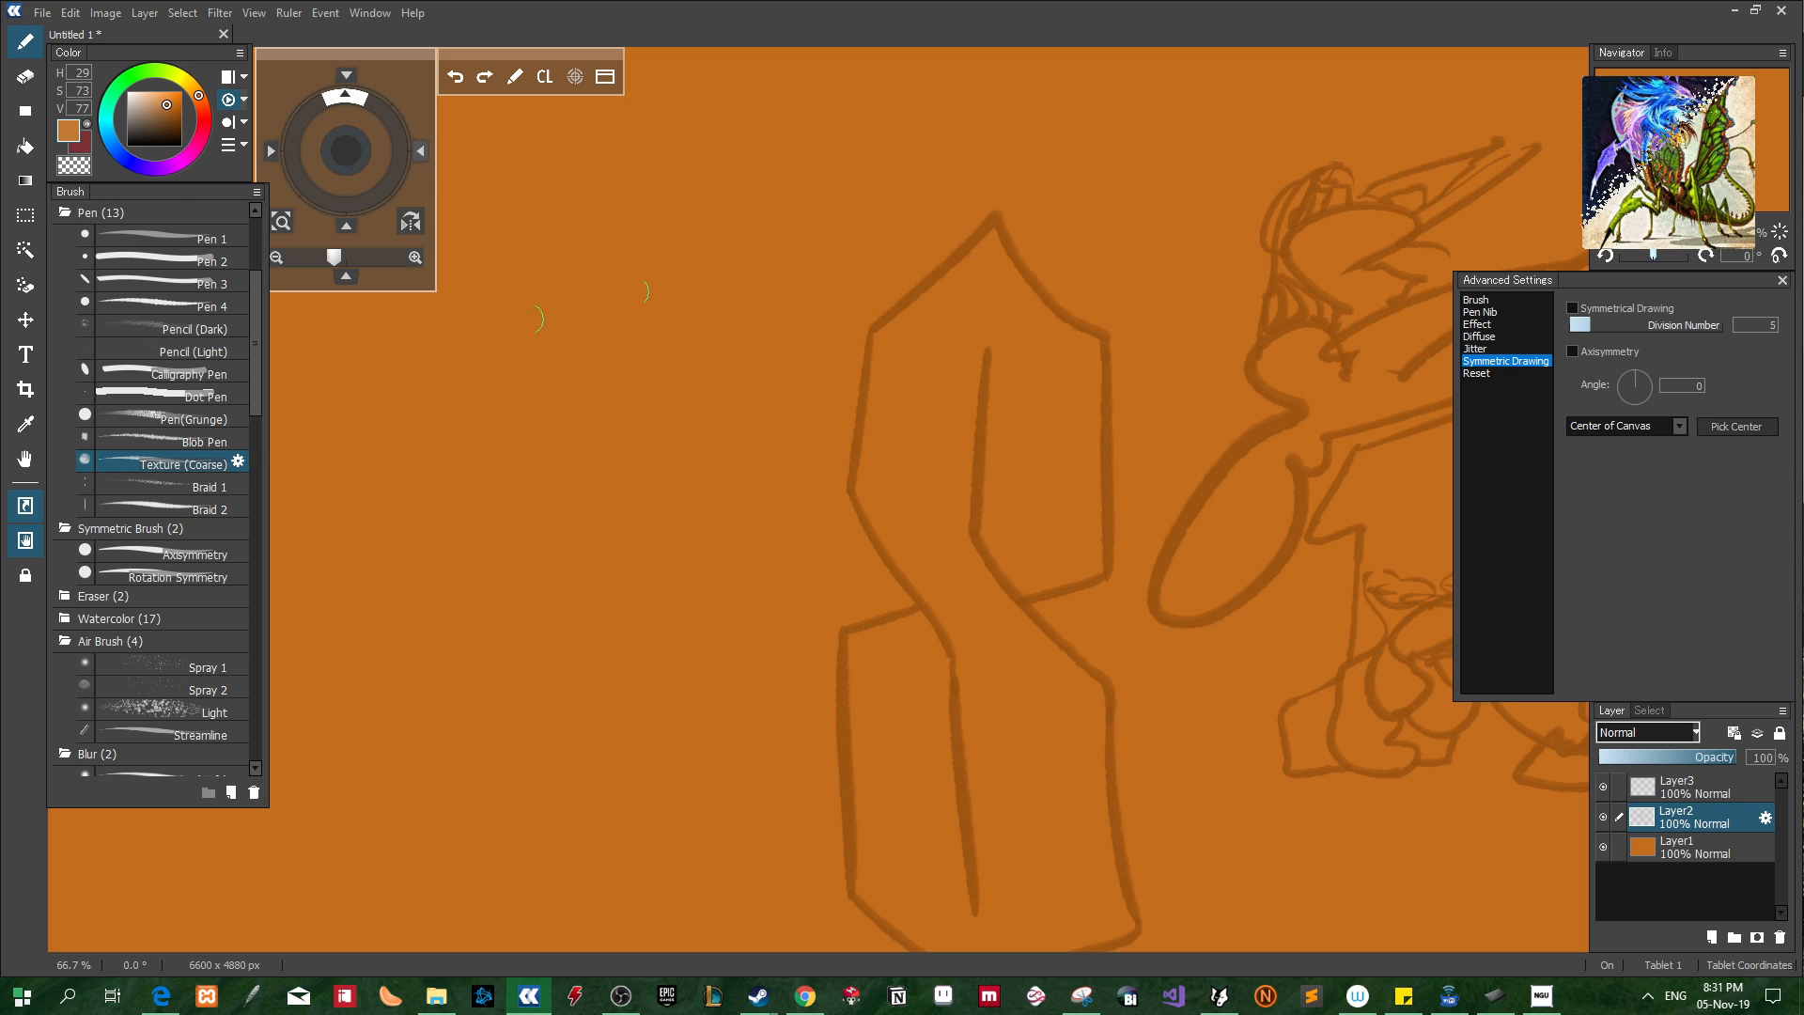
Choose a brighter orange (S 77, V 93), test it with a dab on the empty canvas and undo the dab
{"action": "left_click", "coordinate": [167, 102]}
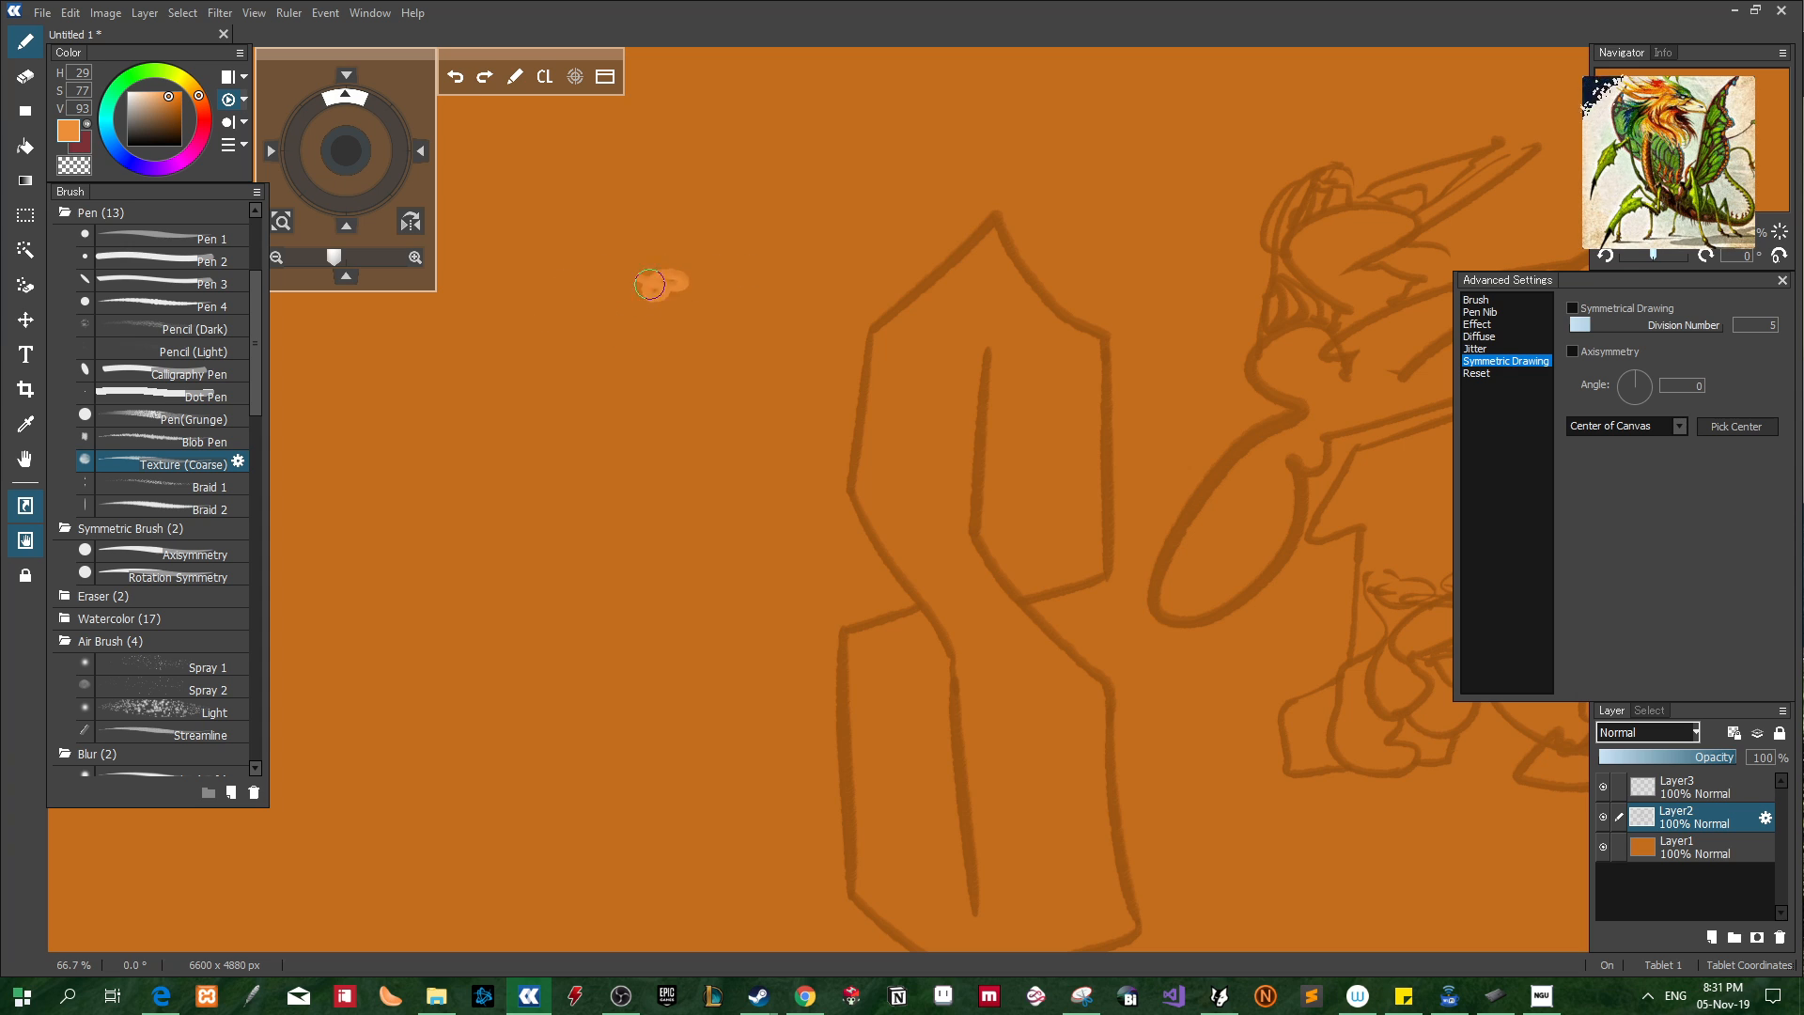
{"action": "mouse_move", "coordinate": [650, 284]}
{"action": "left_mouse_down"}
{"action": "mouse_move", "coordinate": [665, 294]}
{"action": "mouse_move", "coordinate": [695, 245]}
{"action": "left_mouse_up"}
{"action": "key", "text": "ctrl+z"}
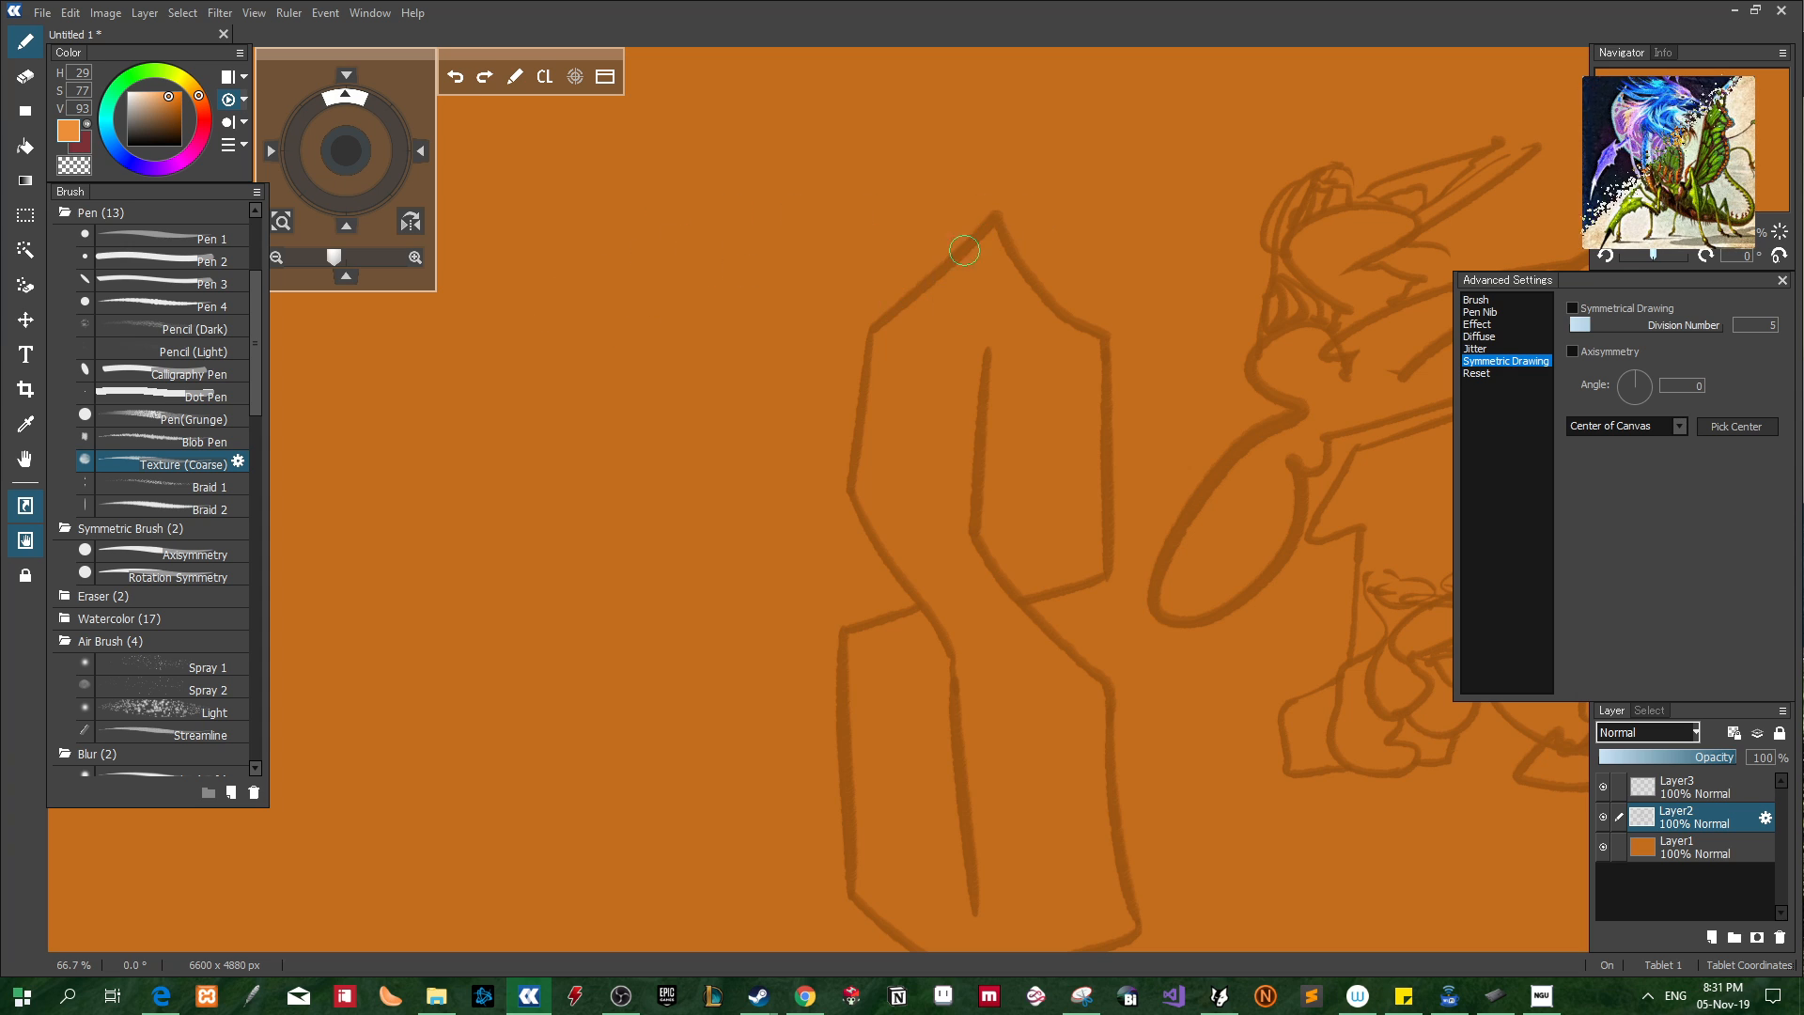
Try highlighting the S's upper-left edge with the bright orange and undo the strokes
{"action": "left_click_drag", "start_coordinate": [994, 229], "coordinate": [879, 324]}
{"action": "key", "text": "ctrl+z"}
{"action": "left_click_drag", "start_coordinate": [993, 234], "coordinate": [879, 324]}
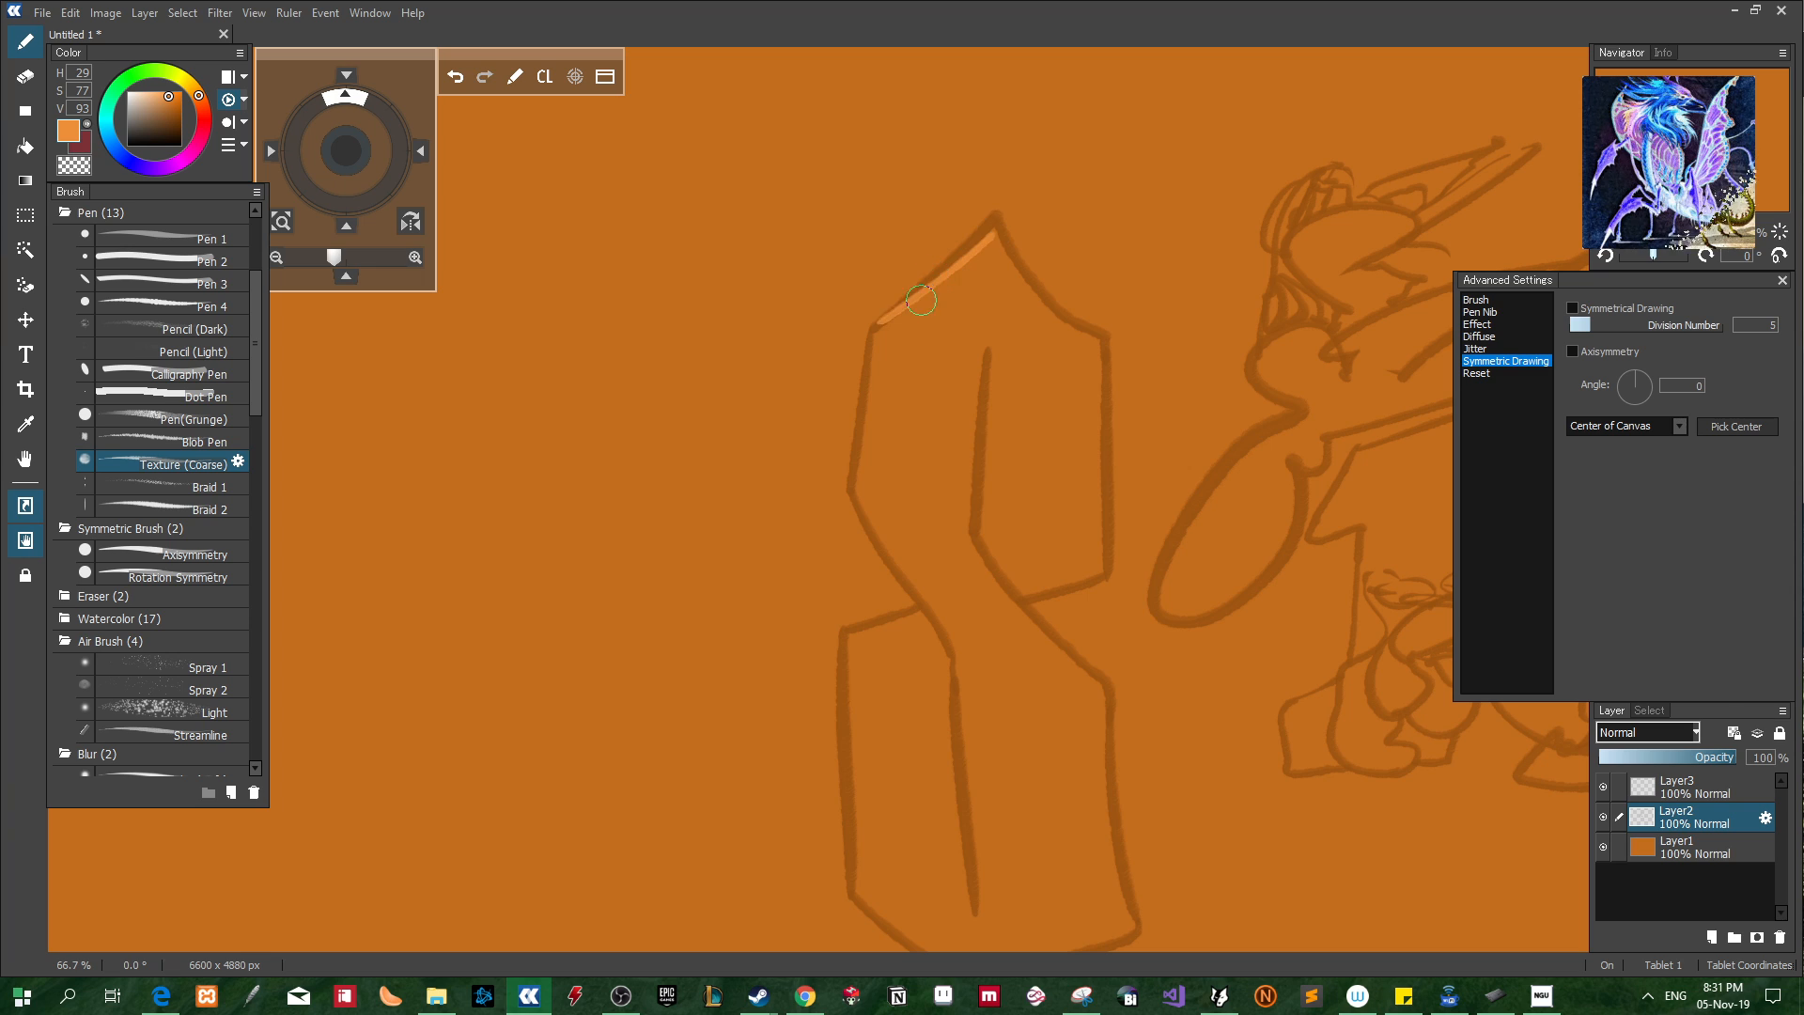
{"action": "key", "text": "ctrl+z"}
{"action": "key", "text": "ctrl+z"}
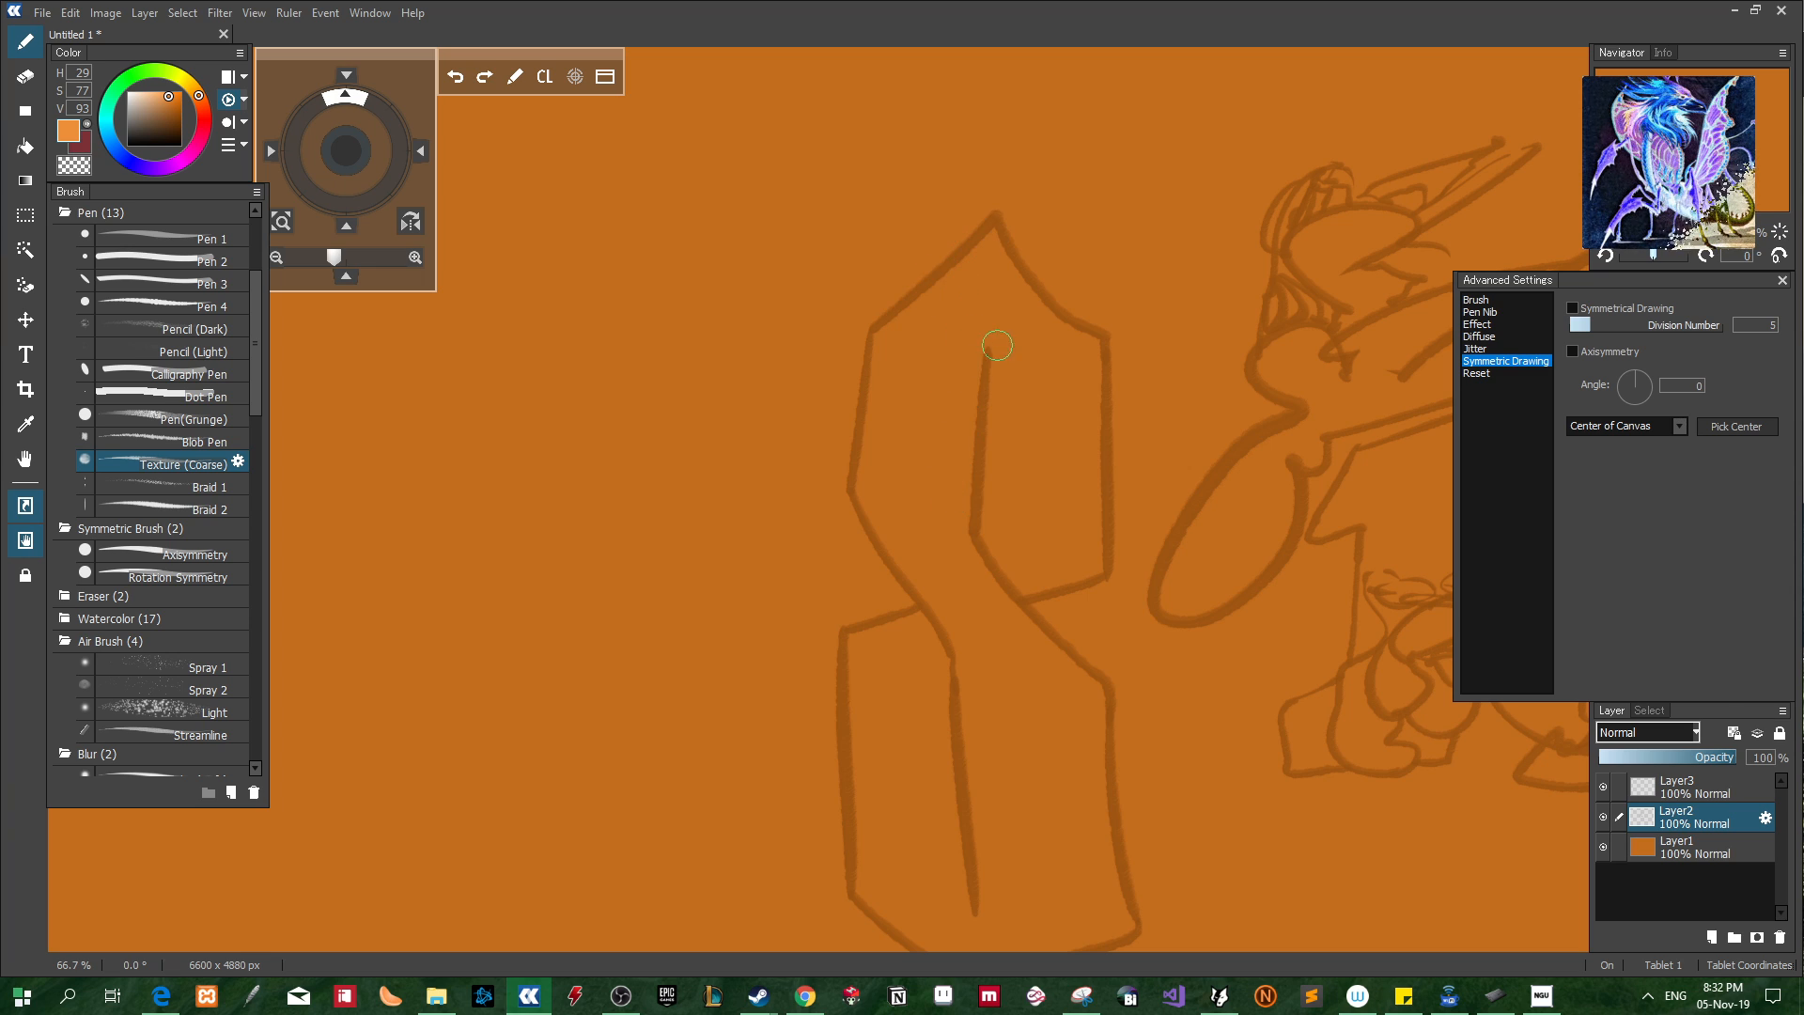
Draw bright orange strokes along both sides of the vertical line inside the S's upper half
{"action": "left_click_drag", "start_coordinate": [983, 331], "coordinate": [966, 539]}
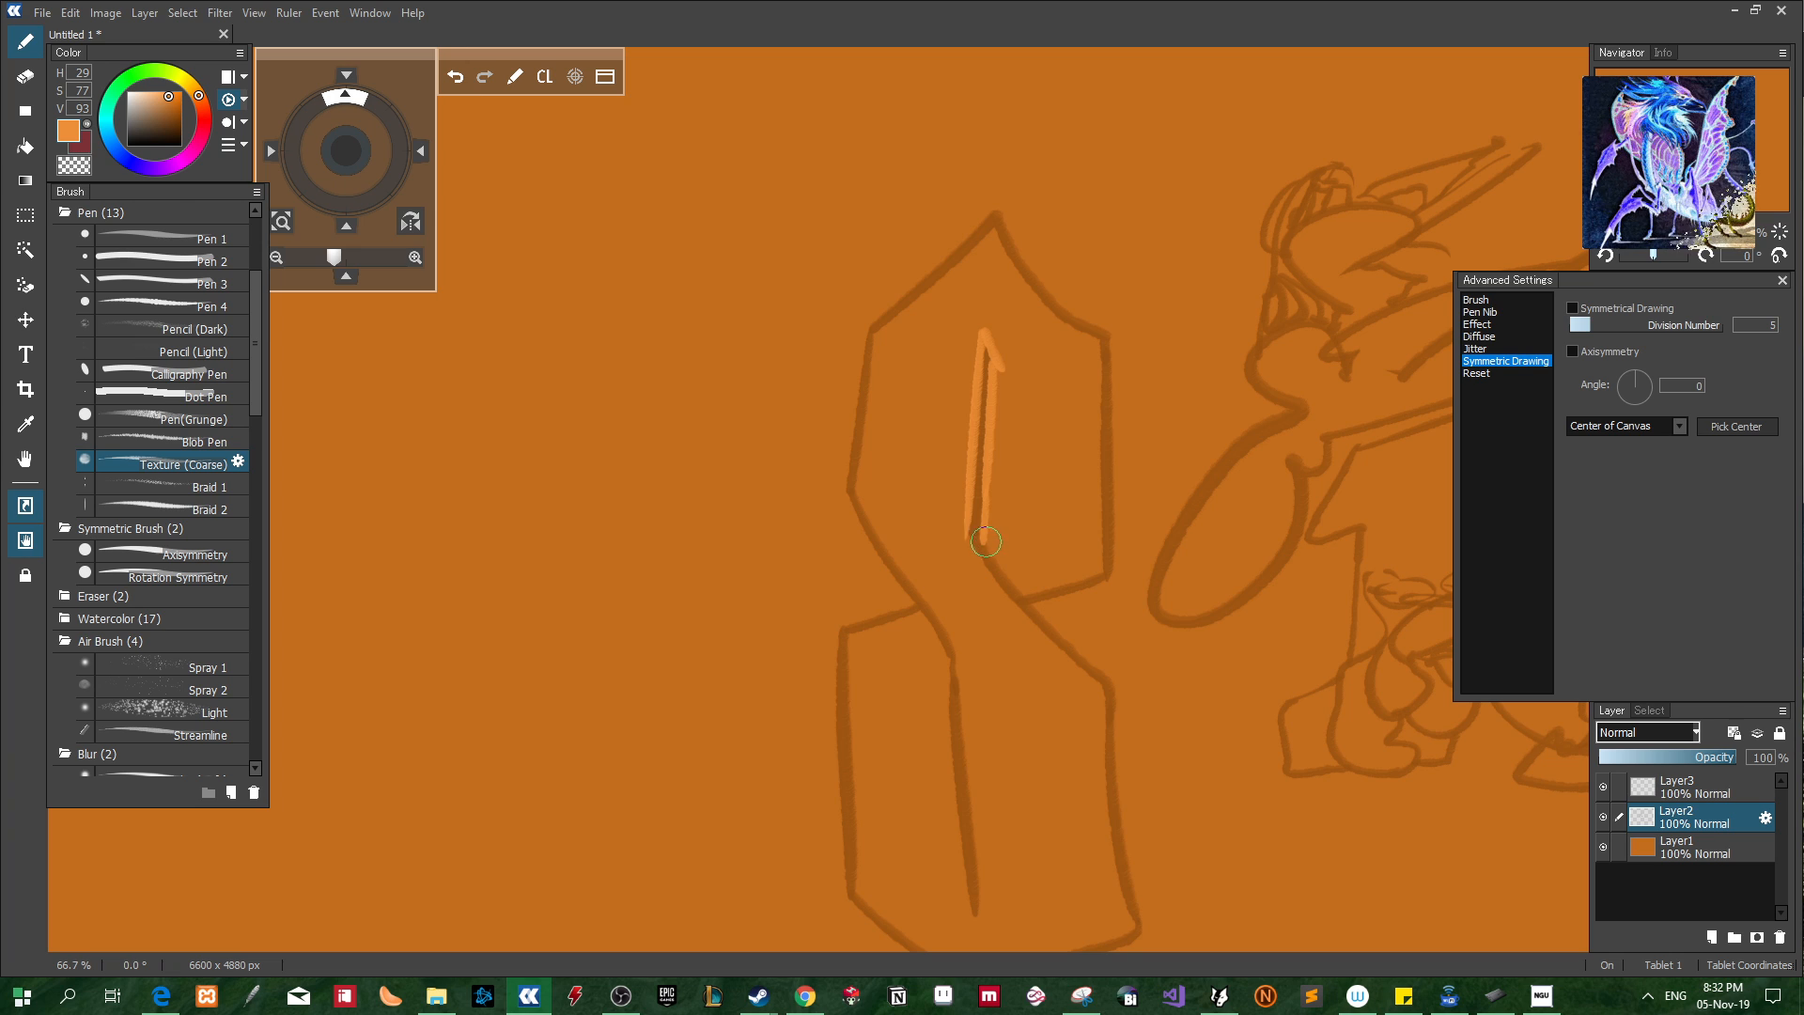
Open Free Transform on the sketch layer and try flipping it horizontally and vertically, flipping it back each time
{"action": "key", "text": "ctrl+t"}
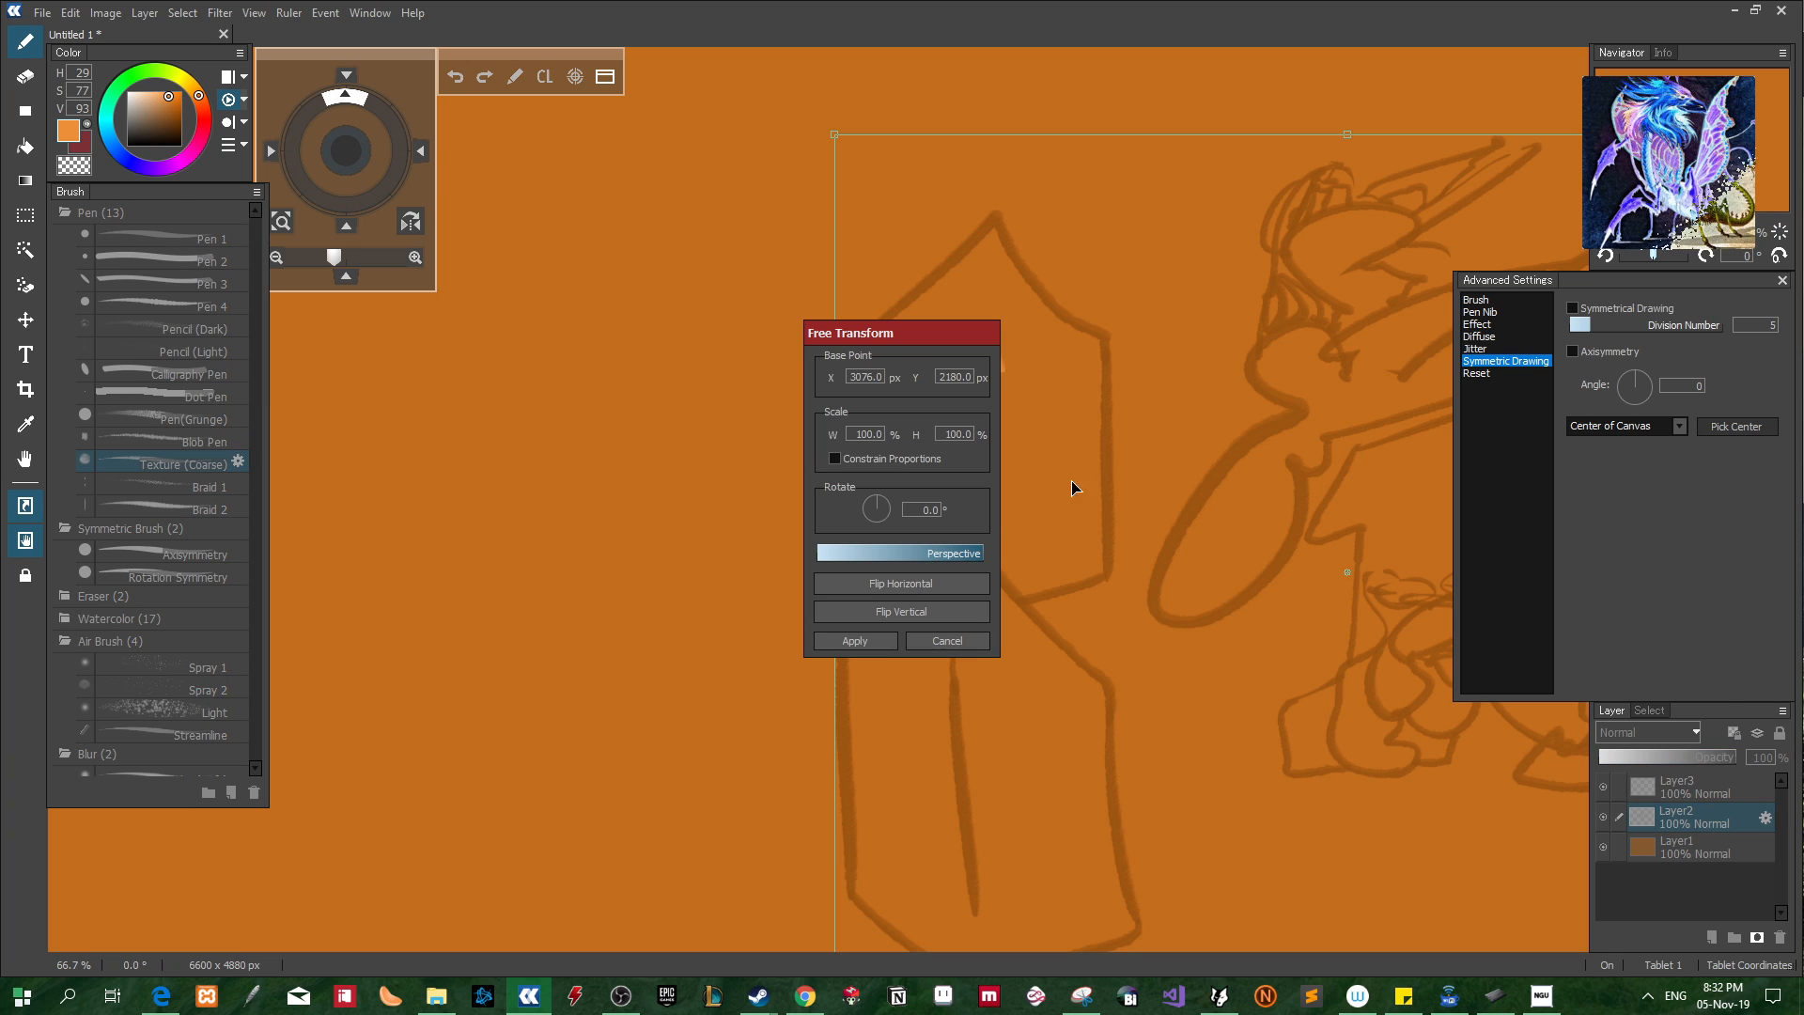
{"action": "right_click", "coordinate": [1236, 418]}
{"action": "left_click_drag", "start_coordinate": [1237, 419], "coordinate": [785, 422]}
{"action": "scroll", "coordinate": [879, 453], "scroll_direction": "down", "scroll_amount": 1}
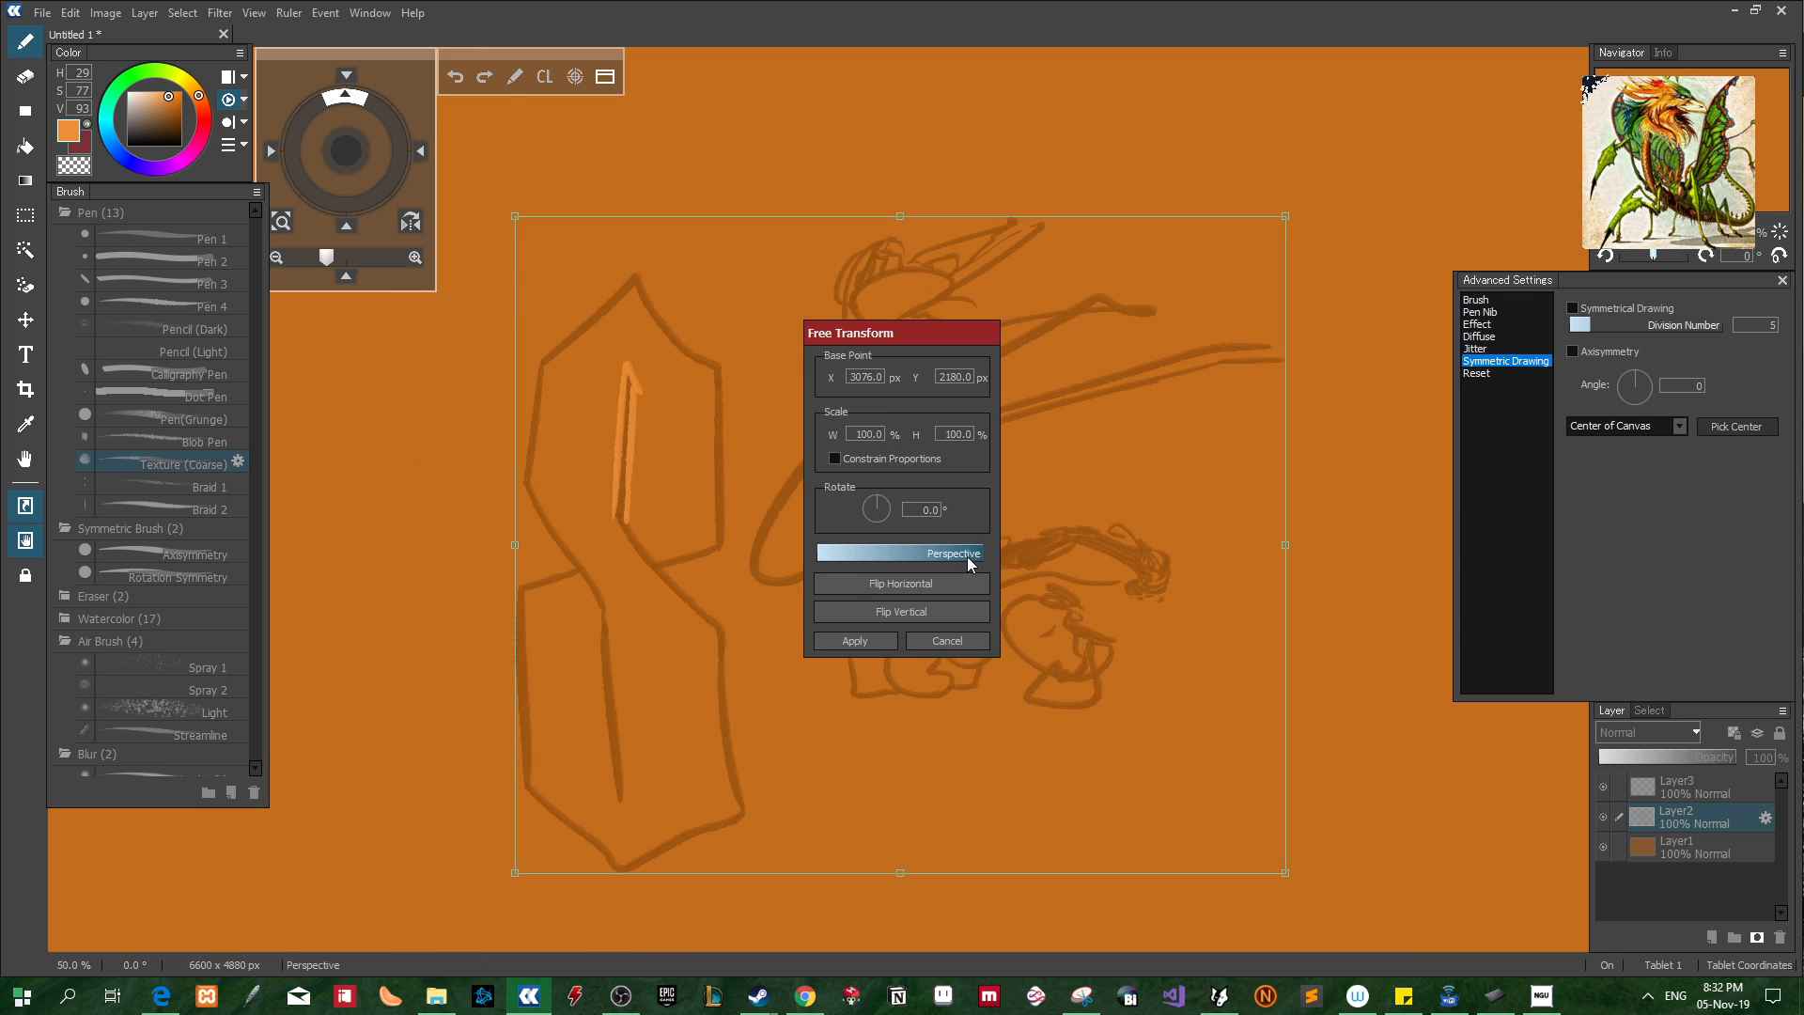
{"action": "left_click", "coordinate": [891, 594]}
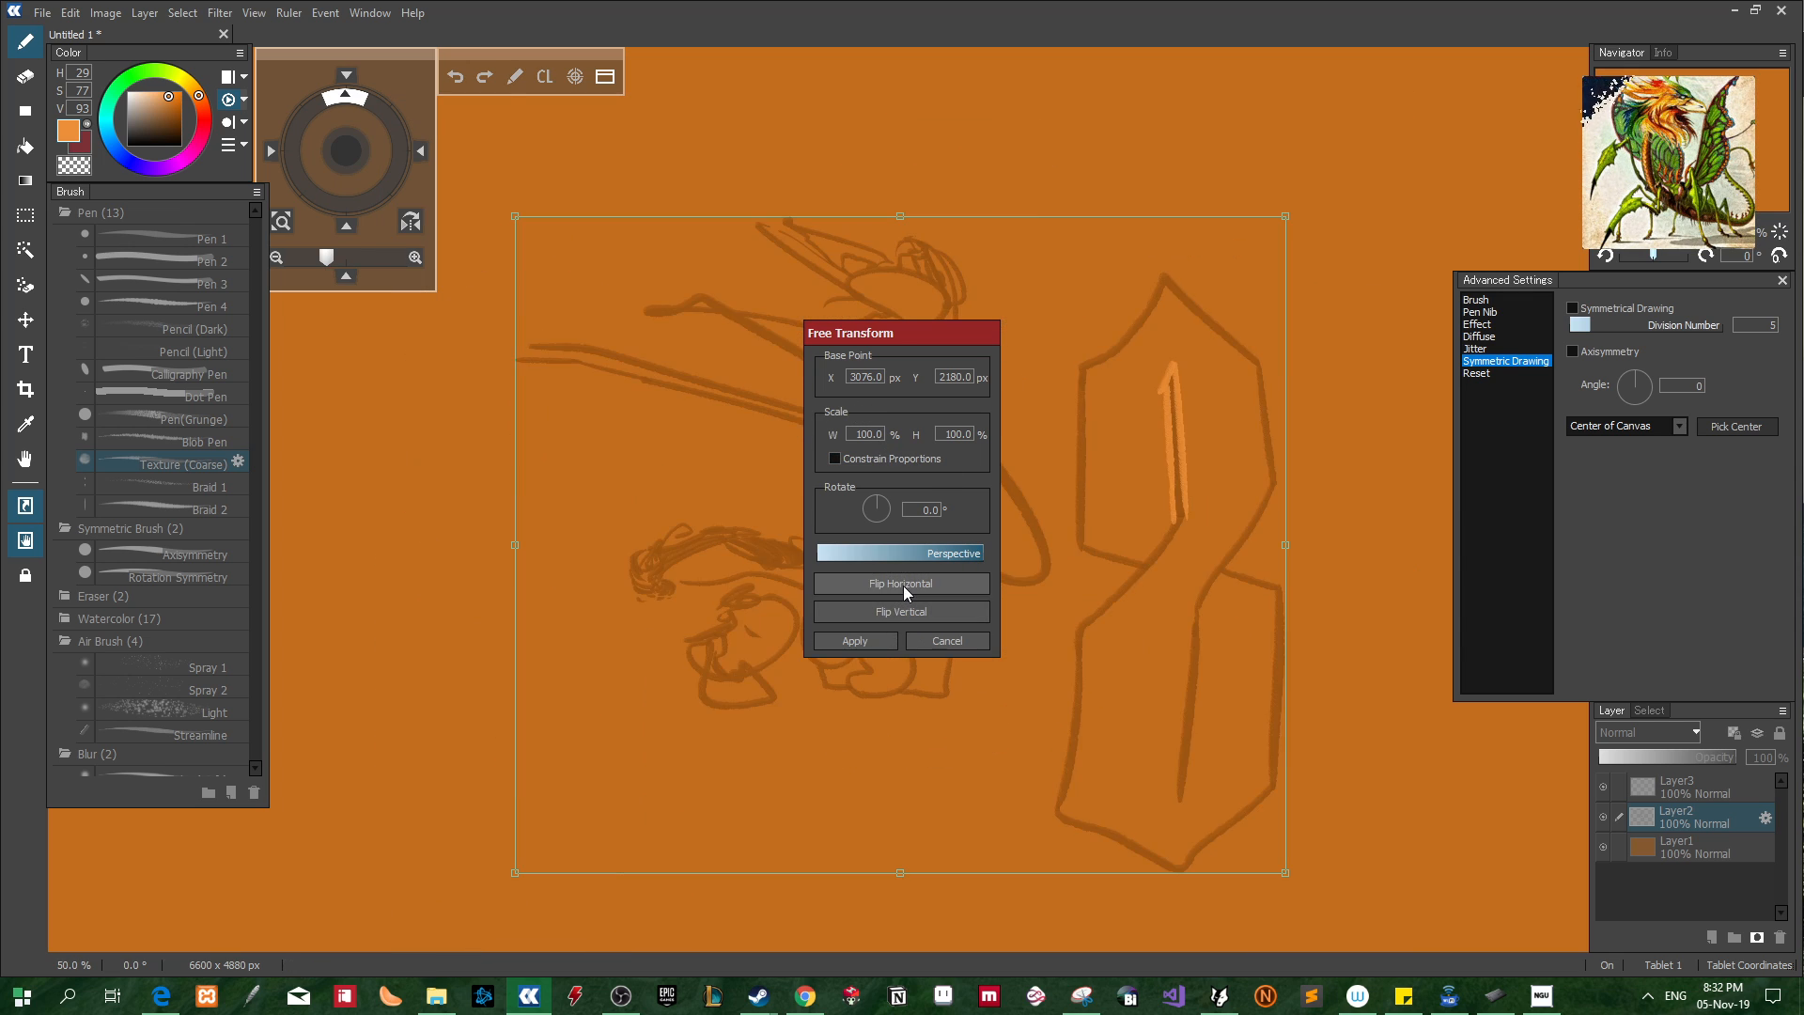
{"action": "left_click", "coordinate": [906, 584]}
{"action": "left_click", "coordinate": [917, 611]}
{"action": "left_click", "coordinate": [917, 611]}
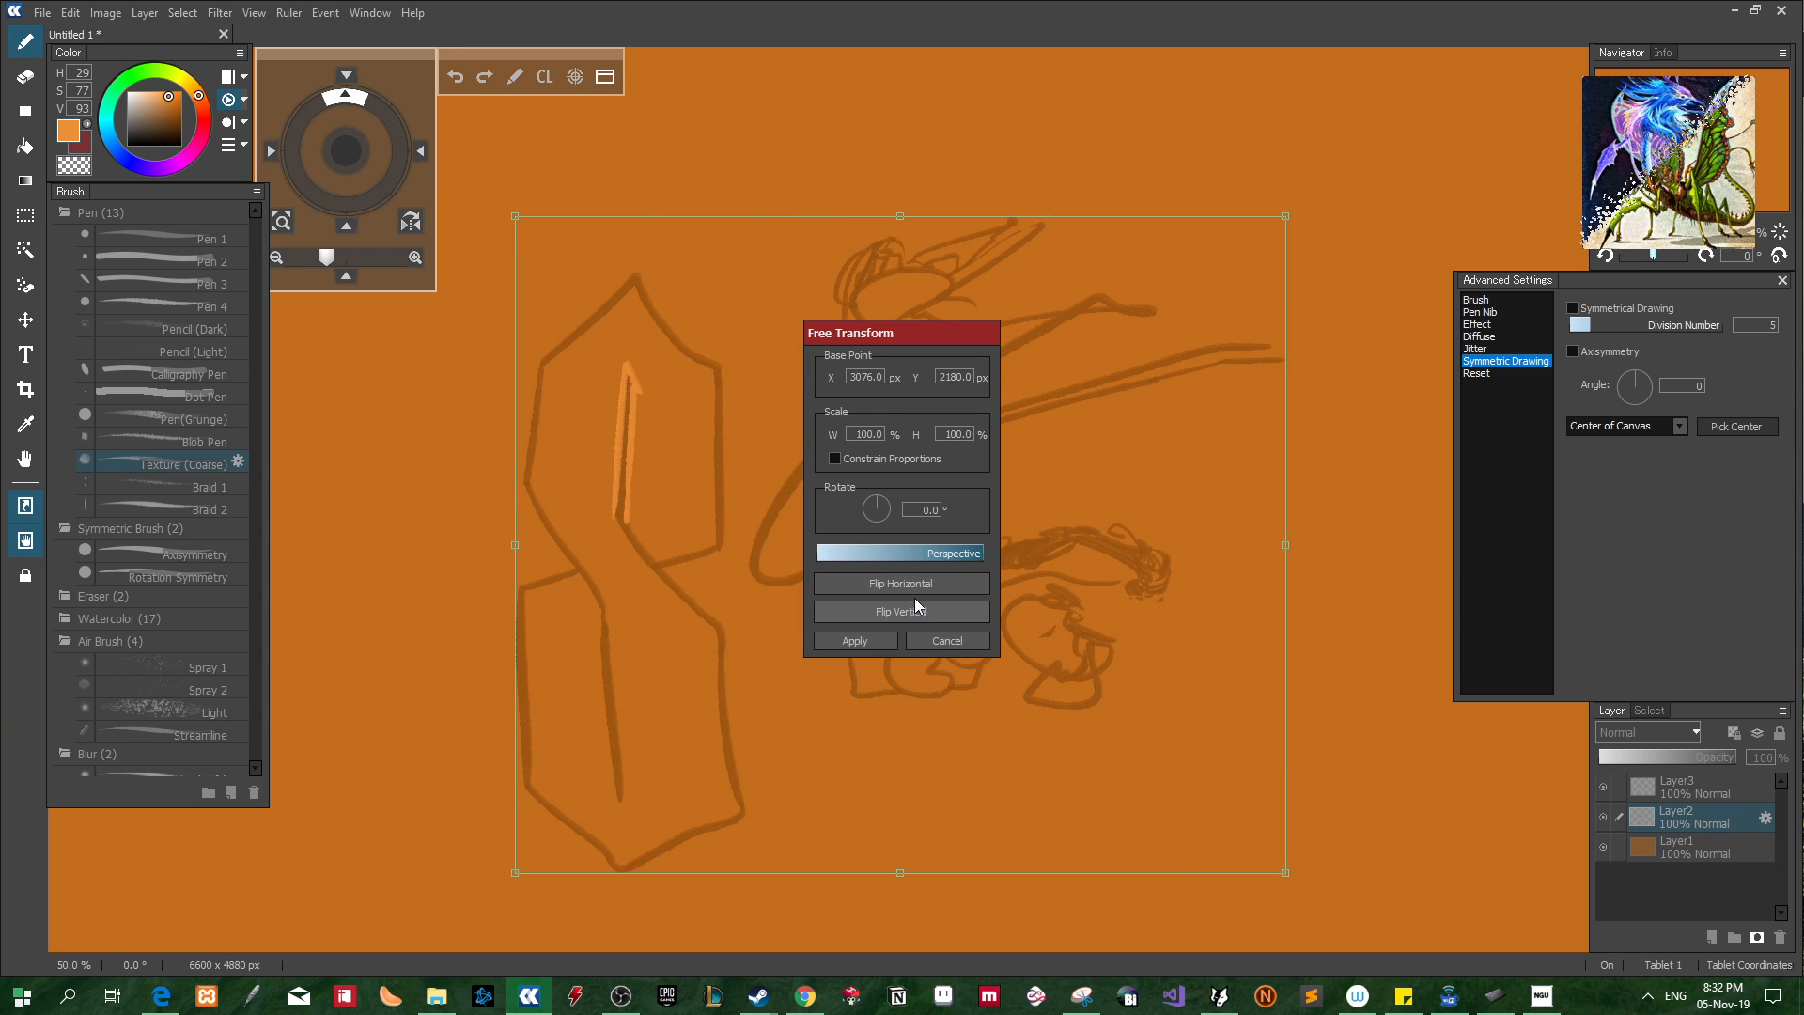
Try flipping the layer vertically and rotating it by 87°, and cancel the transform
{"action": "left_click_drag", "start_coordinate": [931, 334], "coordinate": [1458, 298]}
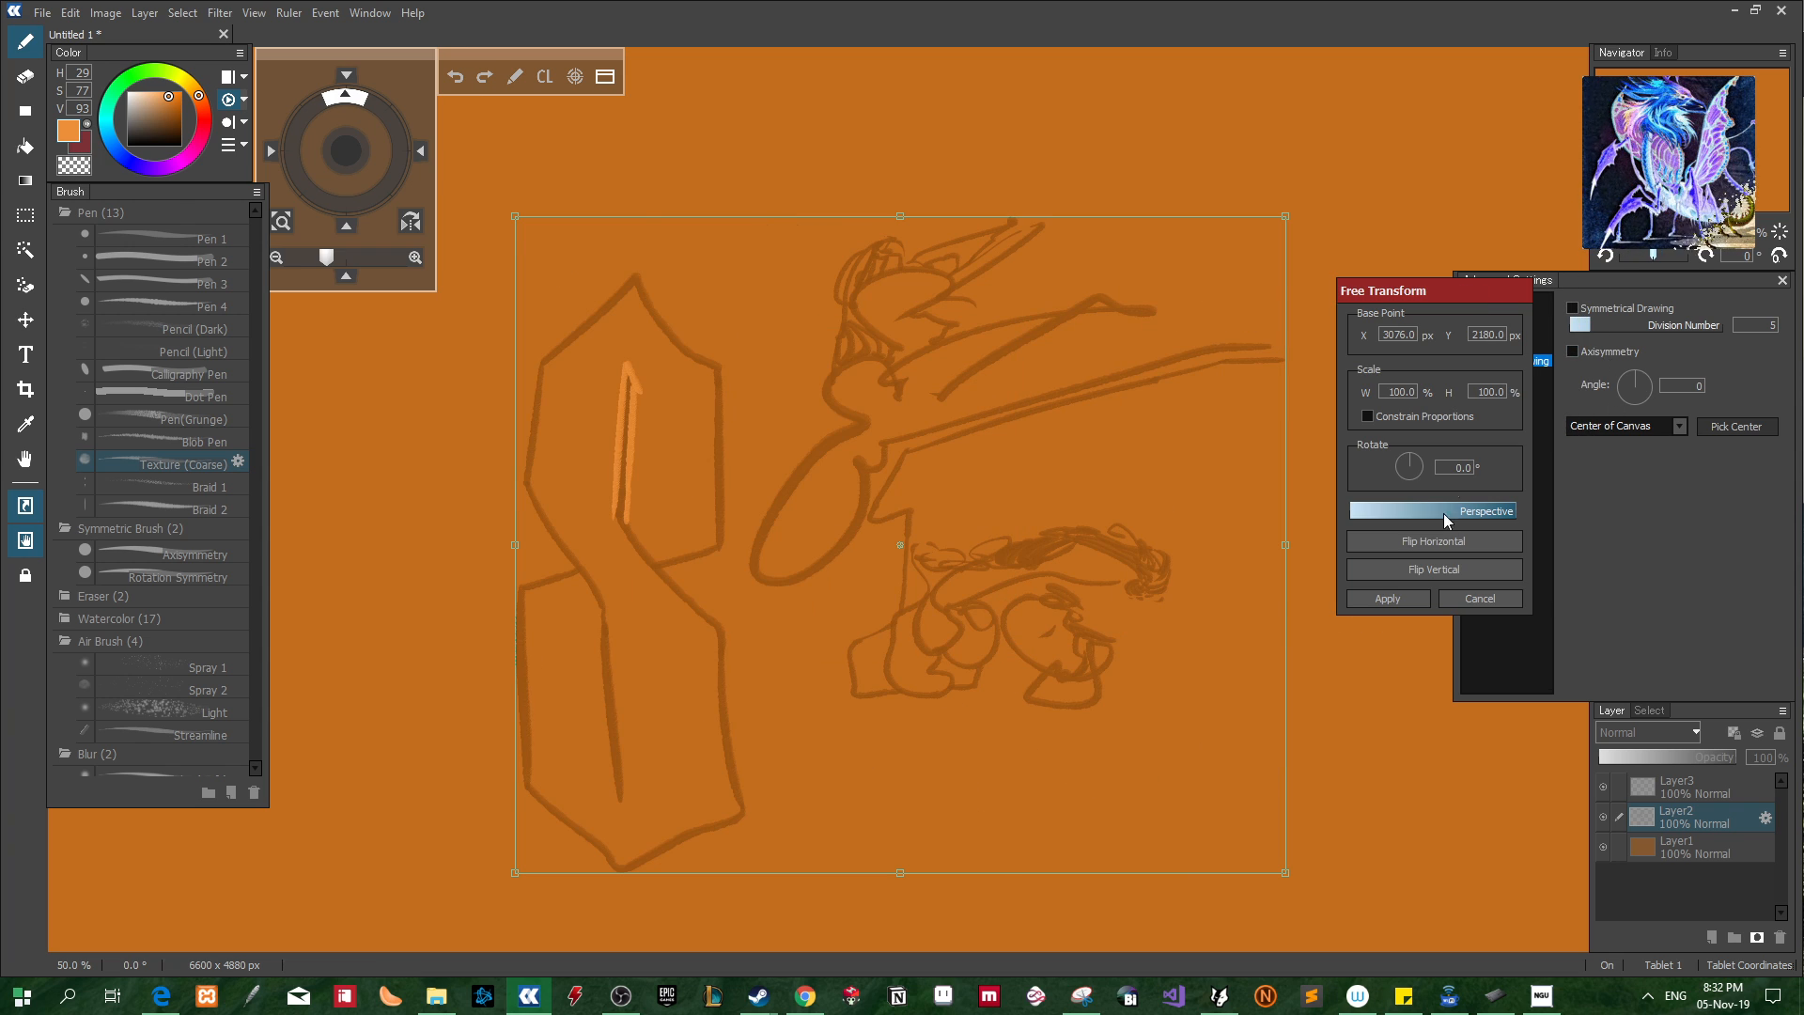
{"action": "left_click", "coordinate": [1434, 570]}
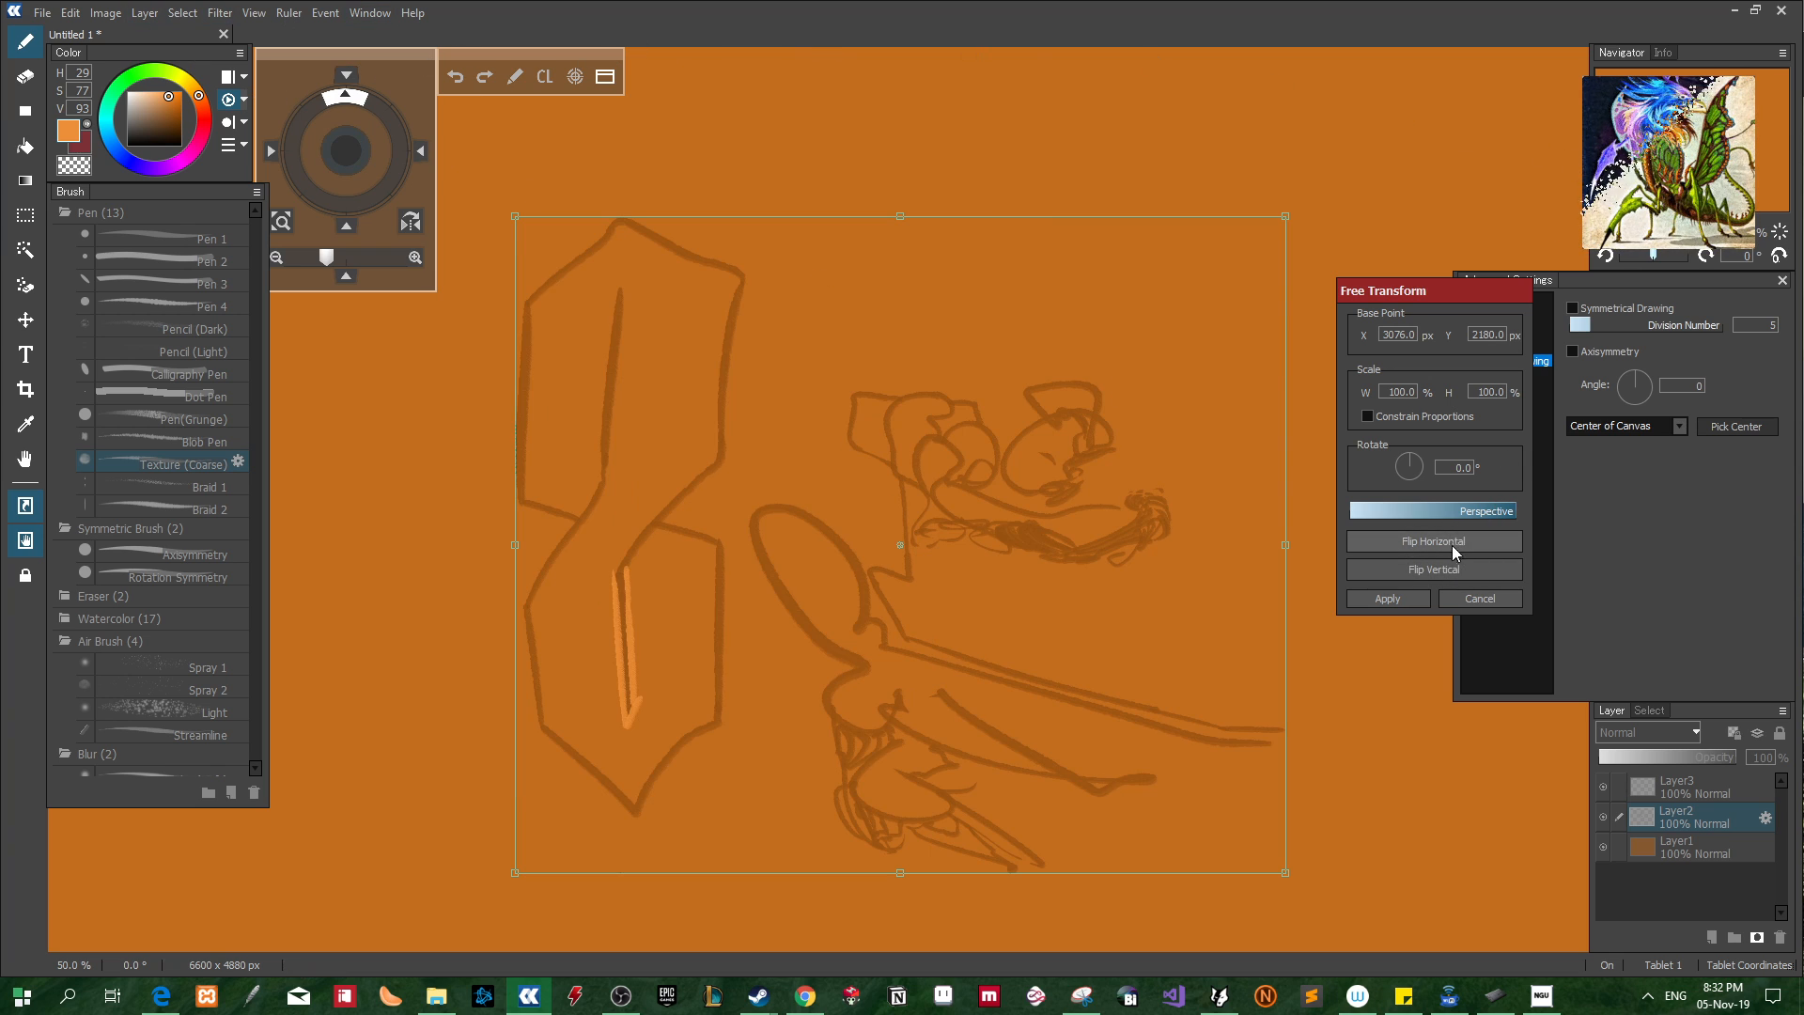
{"action": "left_click_drag", "start_coordinate": [1475, 514], "coordinate": [1413, 470]}
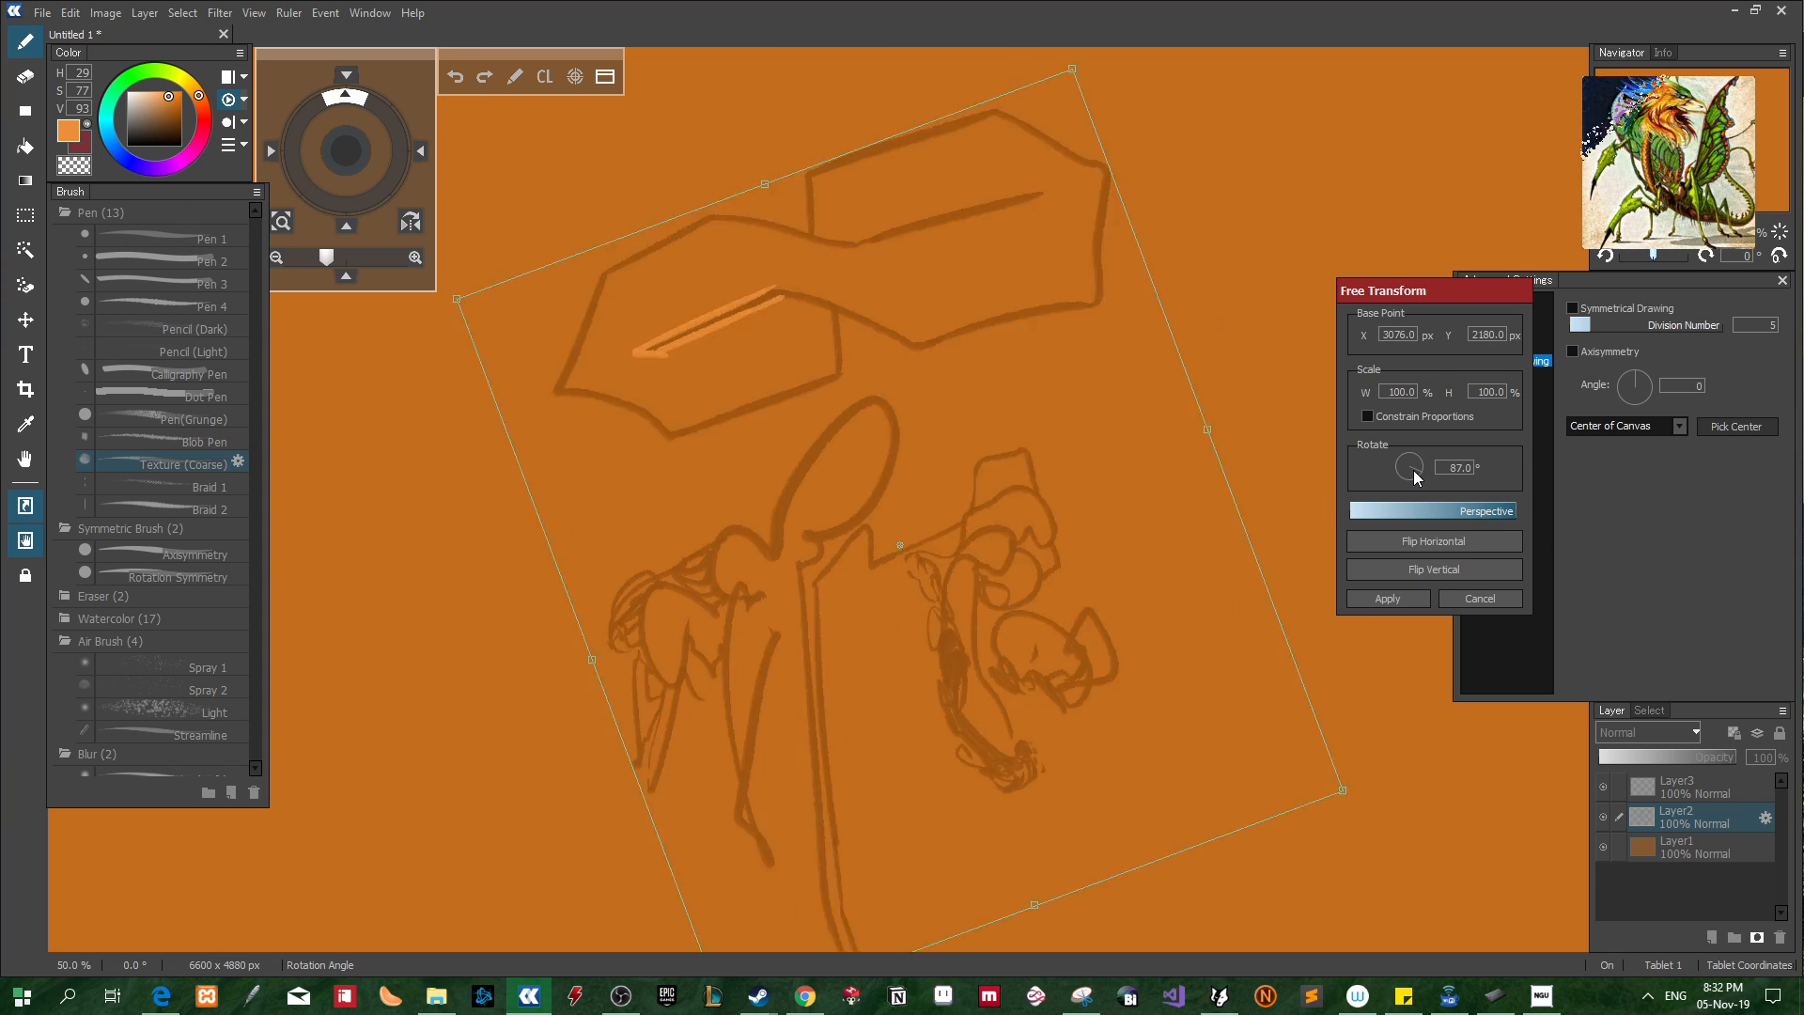
{"action": "left_click", "coordinate": [1473, 599]}
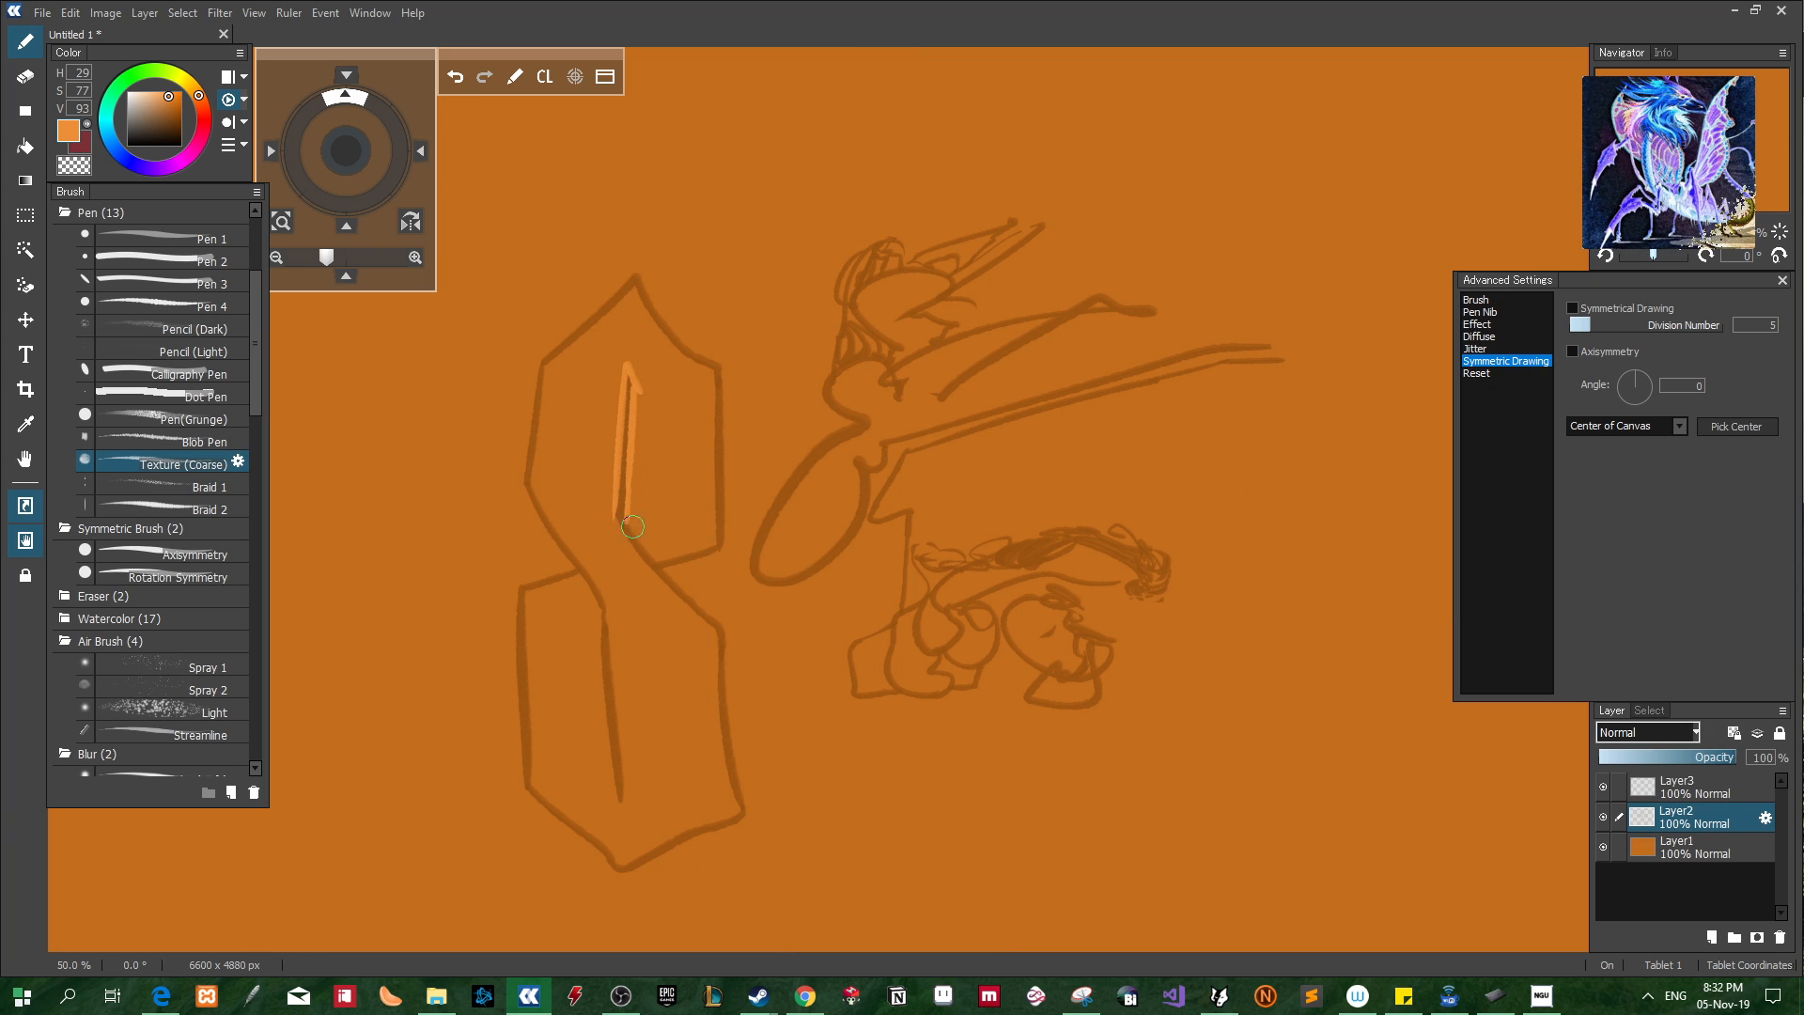
Extend the bright highlight down the S's diagonal, and draw inner edges at the upper half's lower-right corner in the sampled line brown
{"action": "left_click_drag", "start_coordinate": [627, 521], "coordinate": [648, 554]}
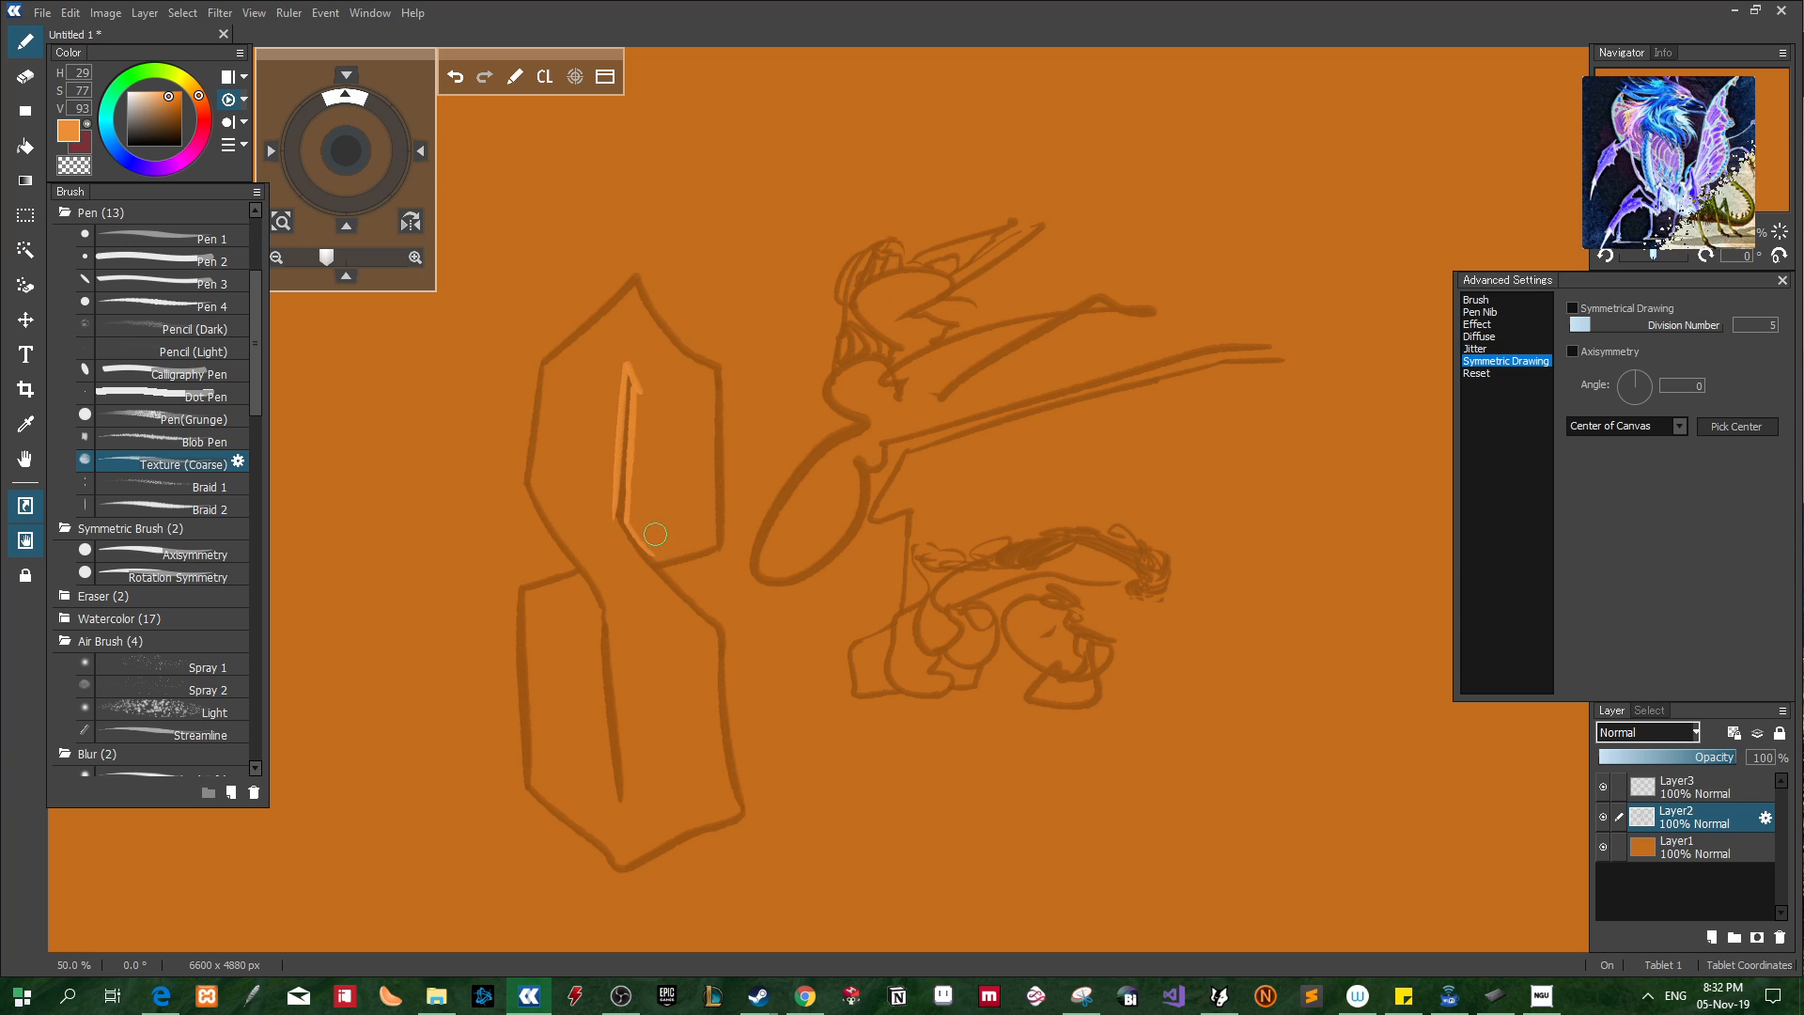
{"action": "left_click", "coordinate": [650, 558], "text": "alt"}
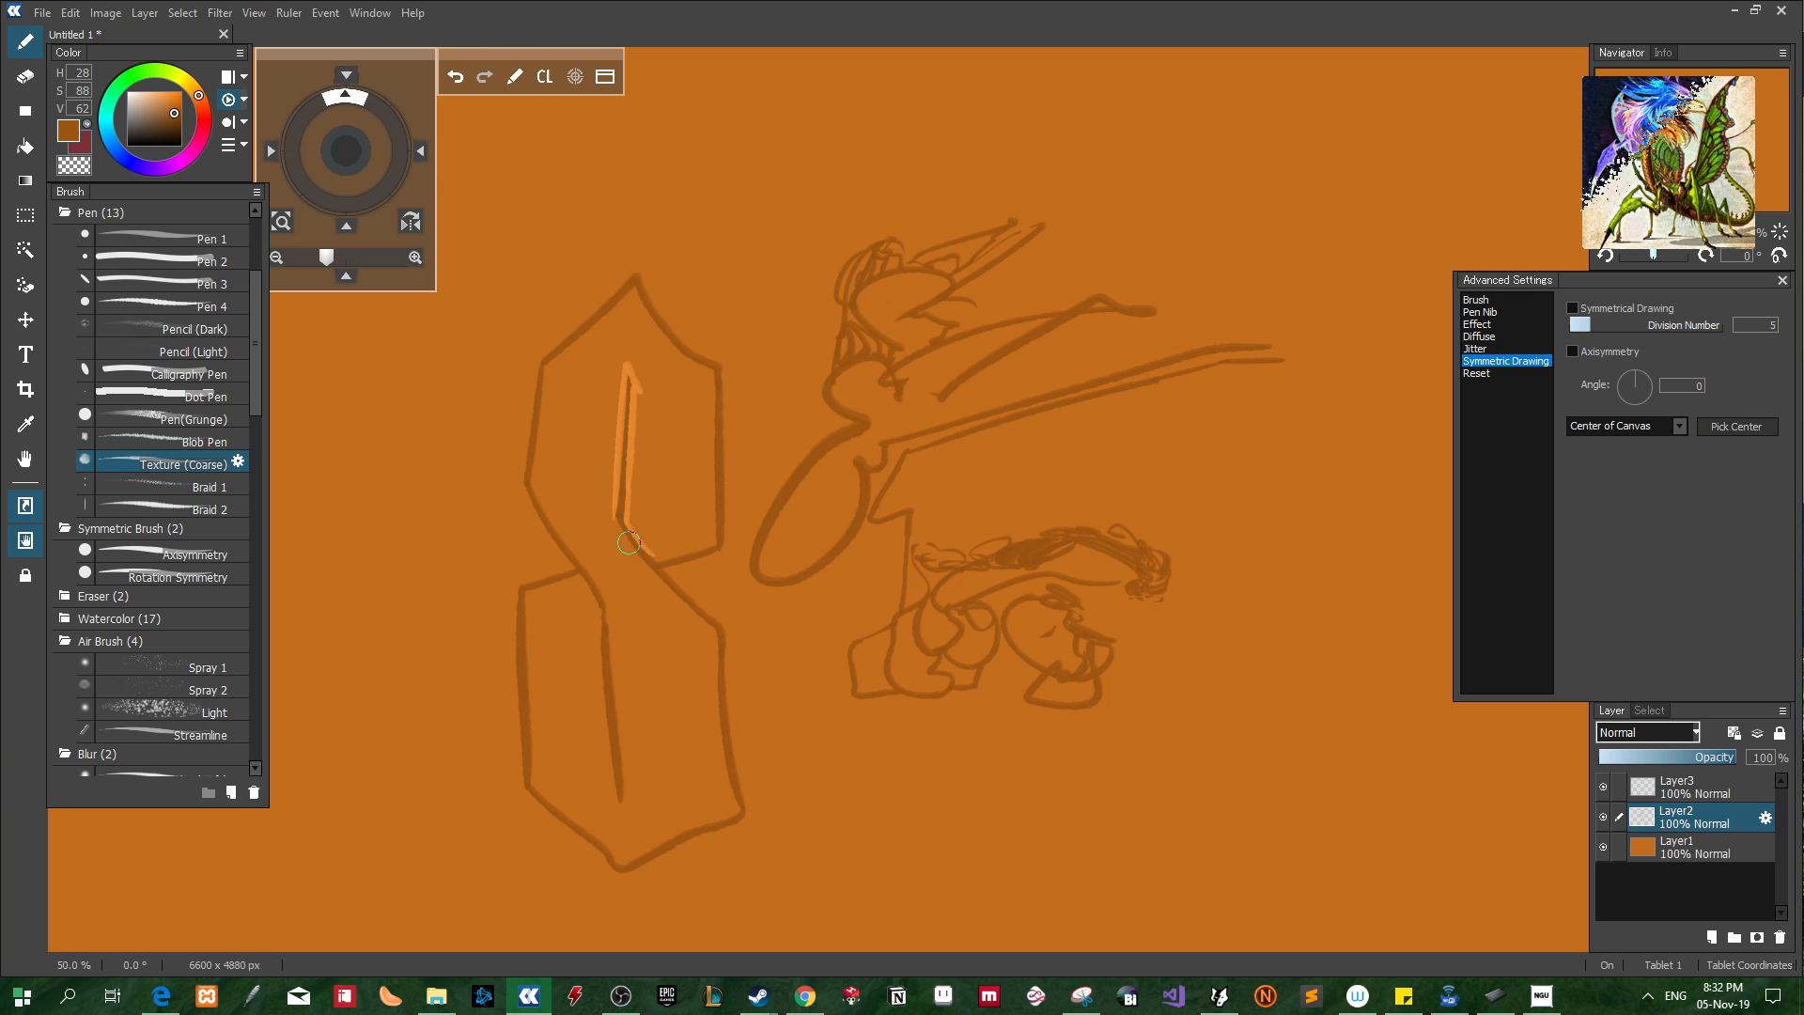
{"action": "left_click_drag", "start_coordinate": [620, 519], "coordinate": [713, 552]}
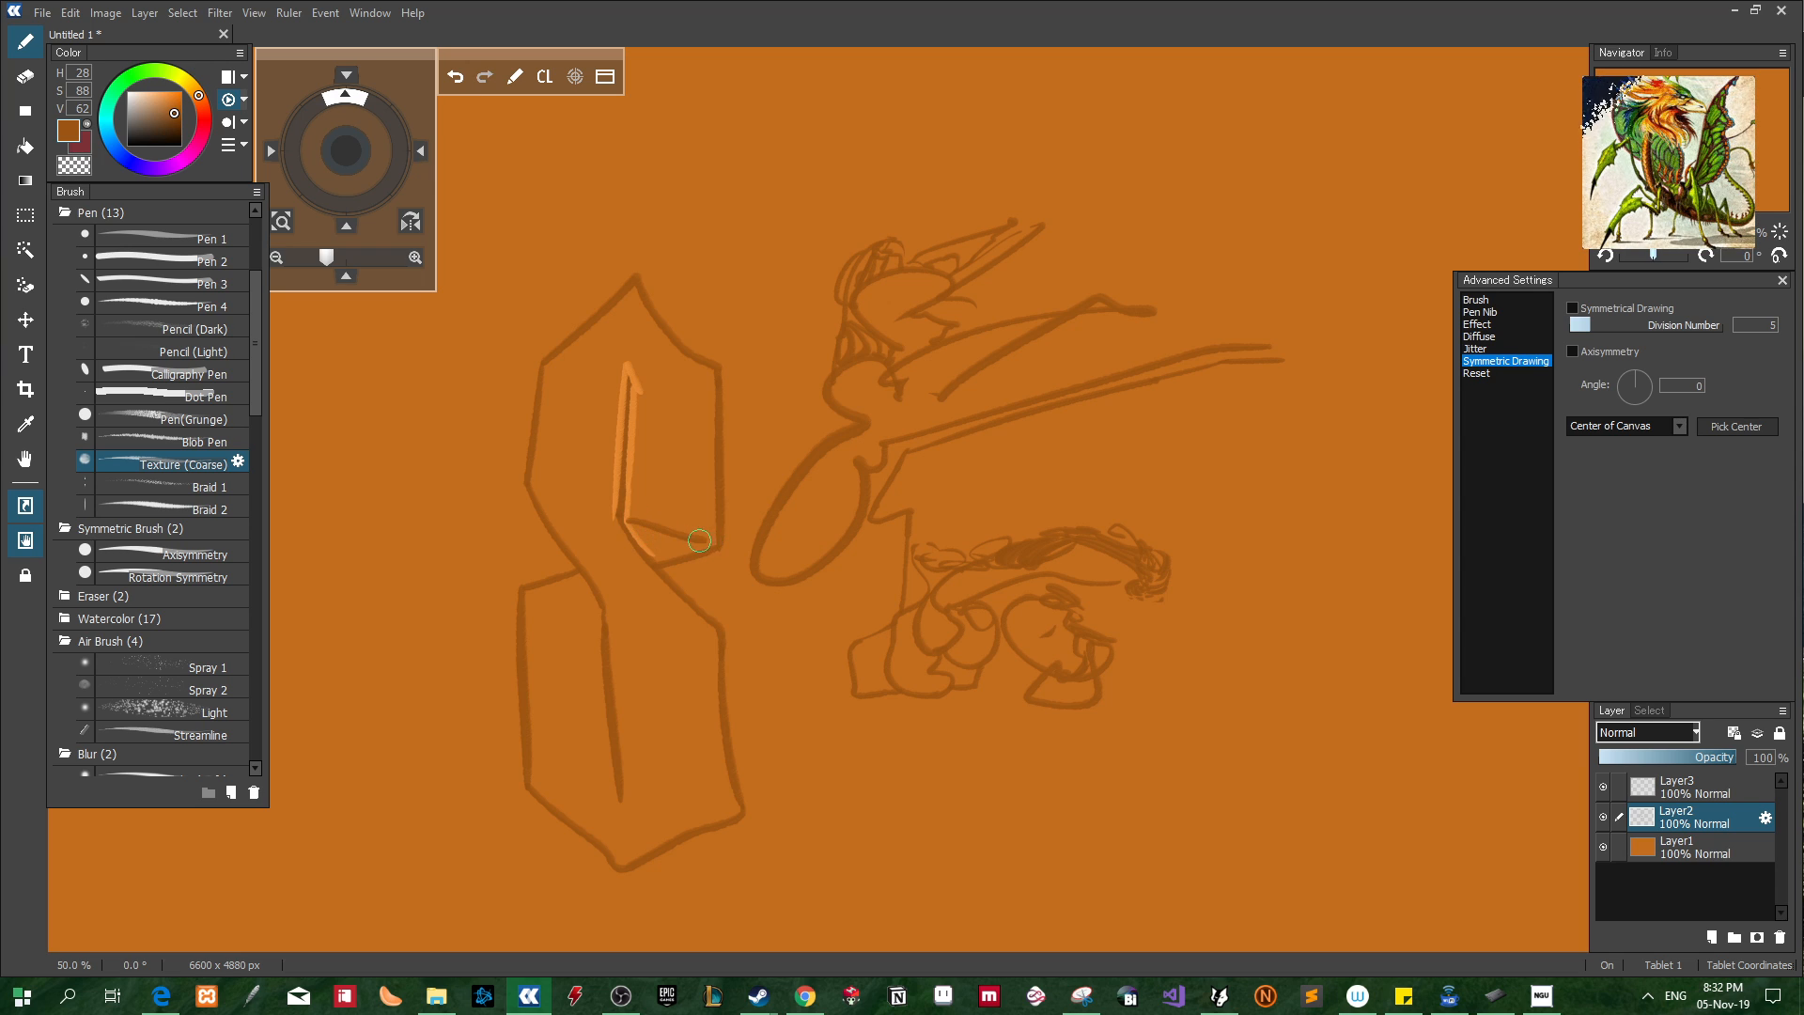
{"action": "left_click_drag", "start_coordinate": [710, 542], "coordinate": [656, 549]}
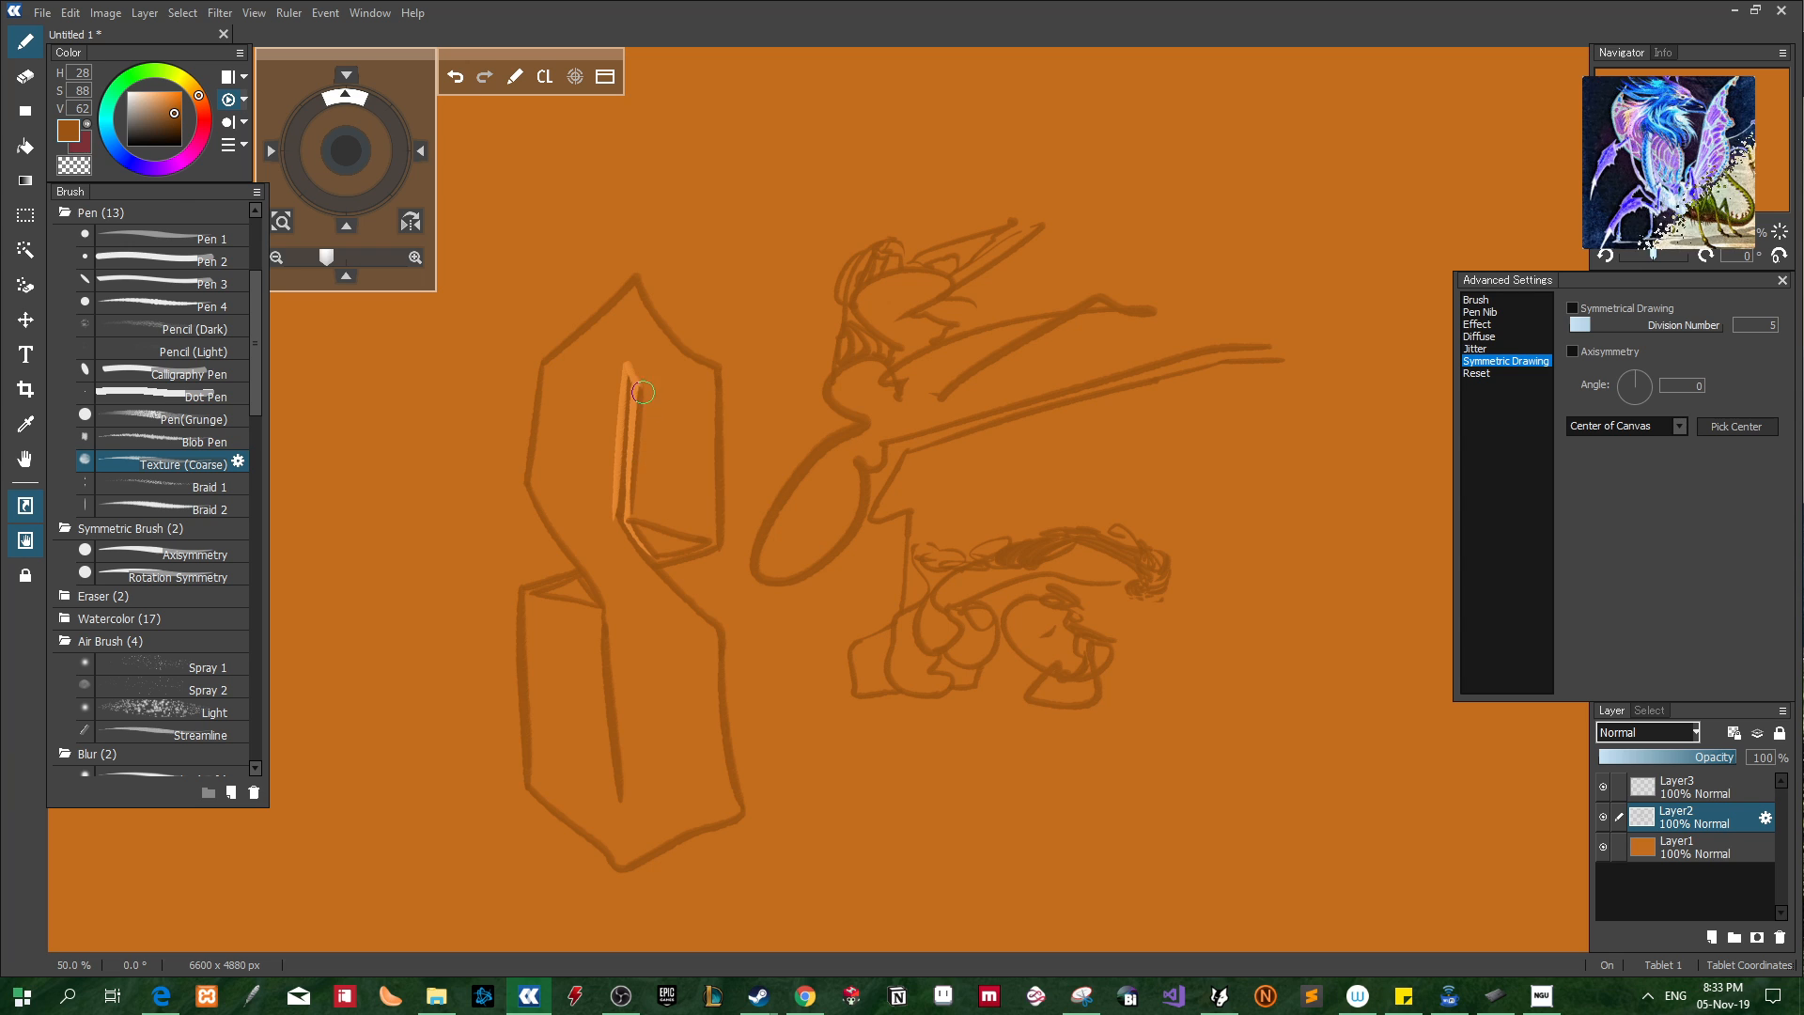
Draw a brown line along the right side of the highlight in the S's upper half, undoing and redrawing it until it fits
{"action": "key", "text": "ctrl+z"}
{"action": "left_click_drag", "start_coordinate": [641, 386], "coordinate": [630, 512]}
{"action": "key", "text": "ctrl+z"}
{"action": "left_click_drag", "start_coordinate": [642, 385], "coordinate": [632, 505]}
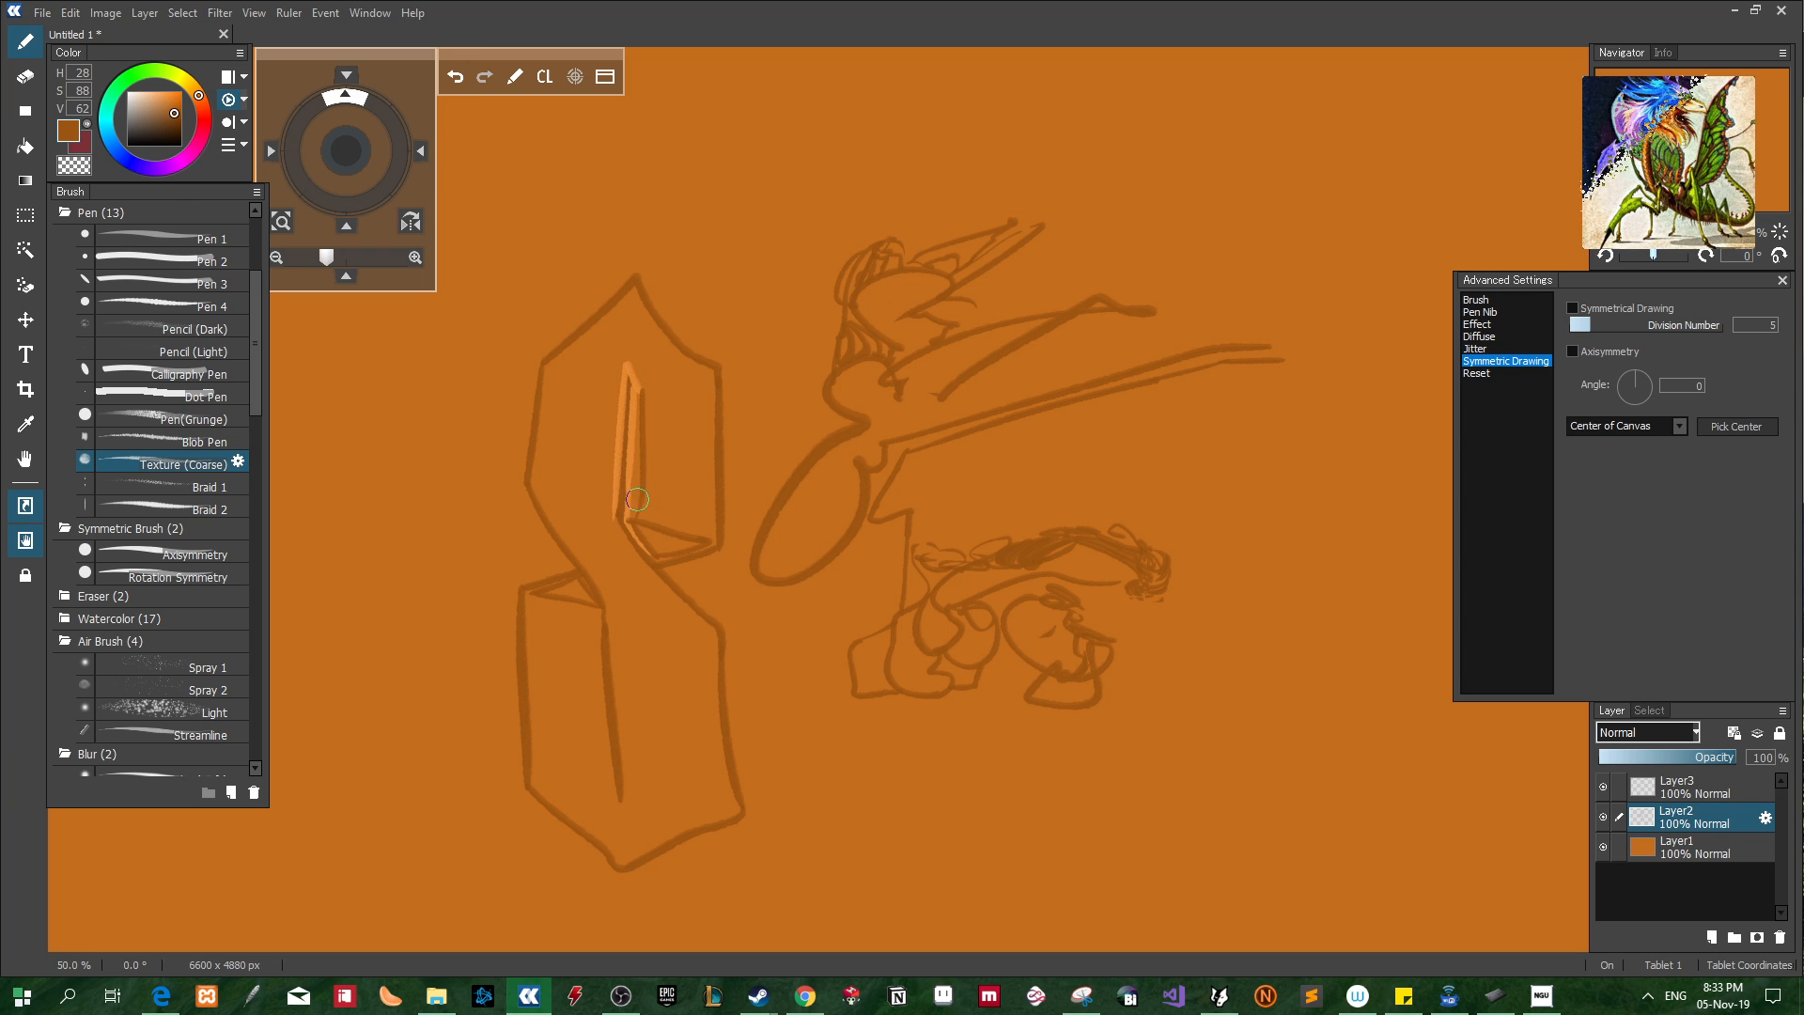
{"action": "key", "text": "ctrl+z"}
{"action": "left_click_drag", "start_coordinate": [642, 386], "coordinate": [631, 499]}
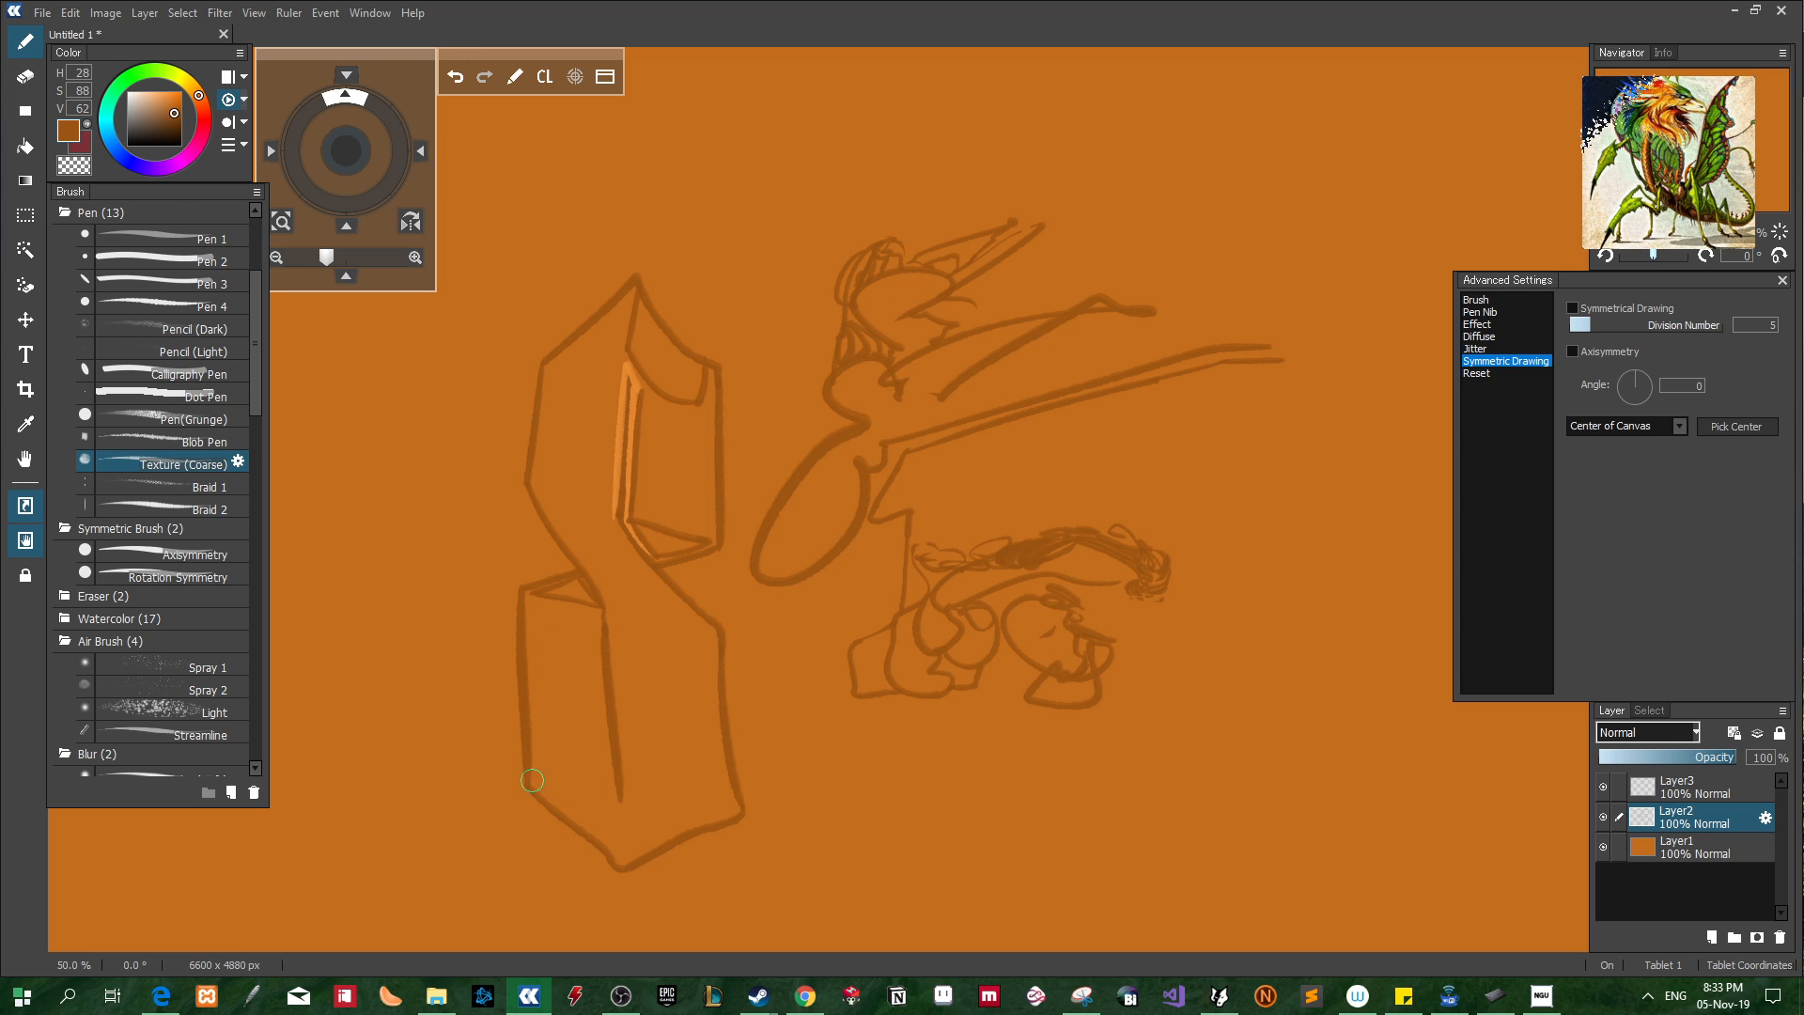
Draw brown facet lines across the S's lower half and a line down the left side of the upper half's highlight
{"action": "mouse_move", "coordinate": [530, 781]}
{"action": "left_mouse_down"}
{"action": "mouse_move", "coordinate": [615, 799]}
{"action": "mouse_move", "coordinate": [625, 858]}
{"action": "left_mouse_up"}
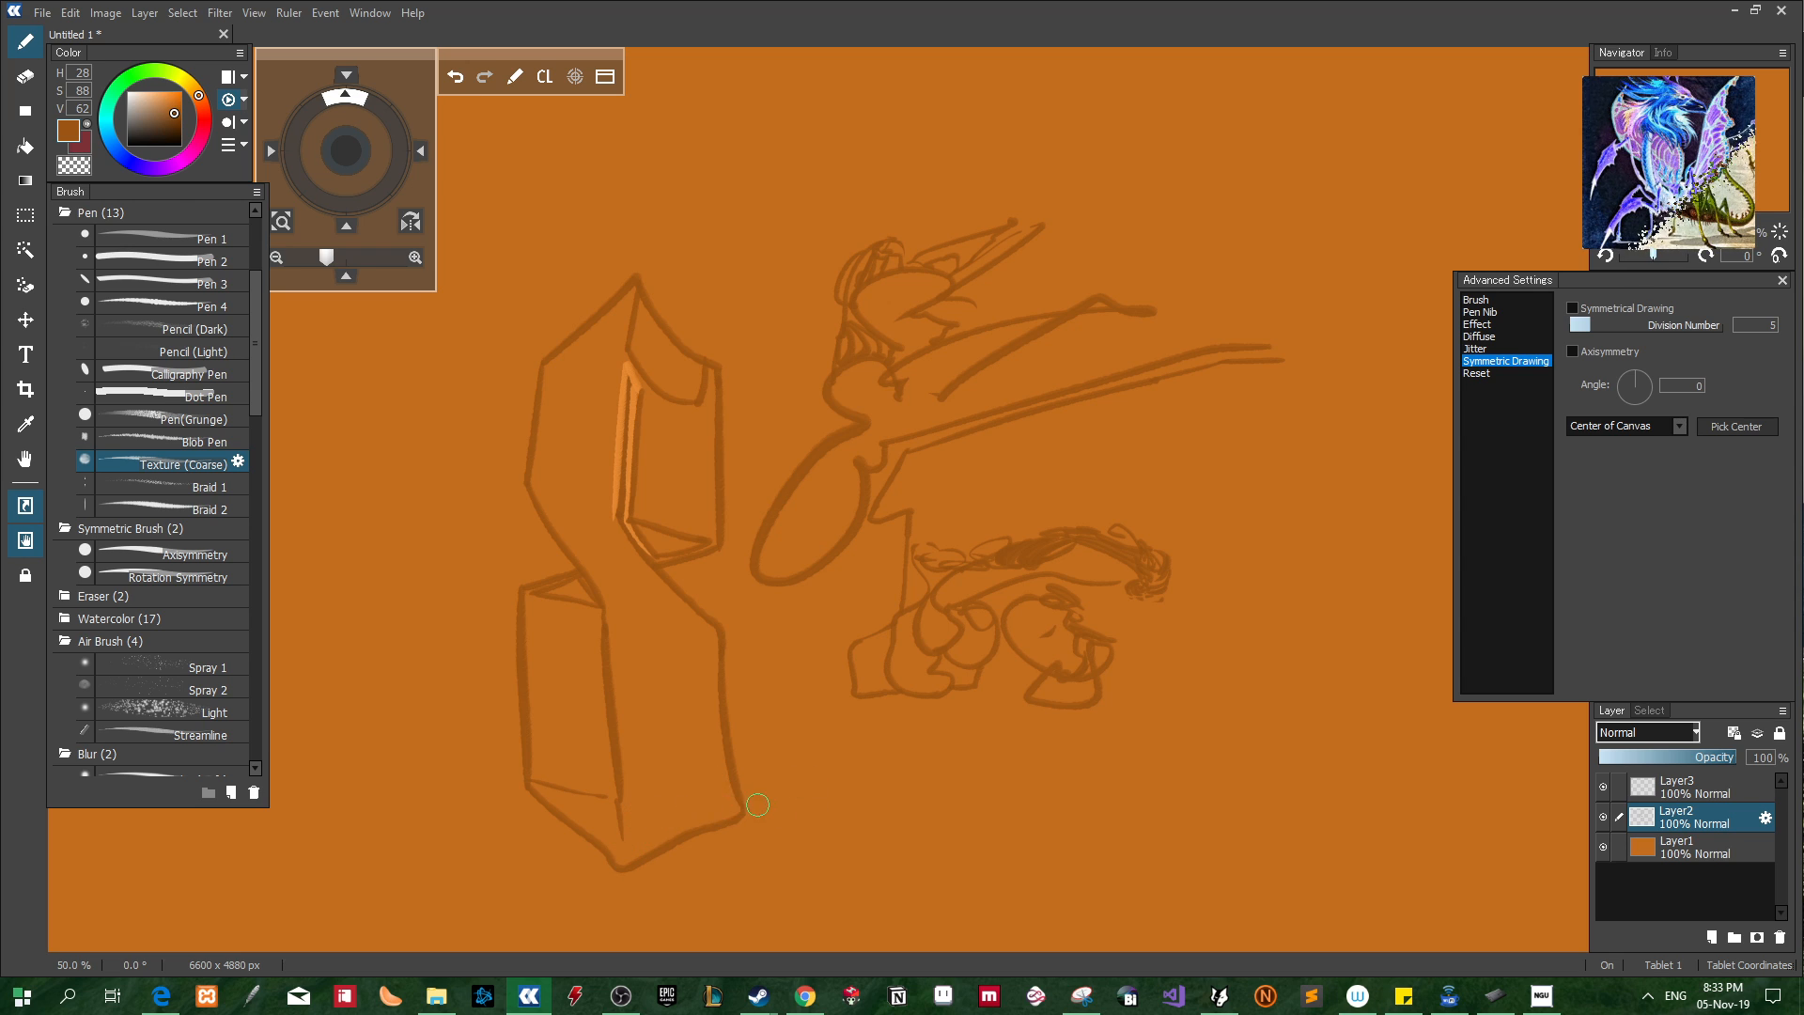
{"action": "left_click_drag", "start_coordinate": [742, 816], "coordinate": [662, 806]}
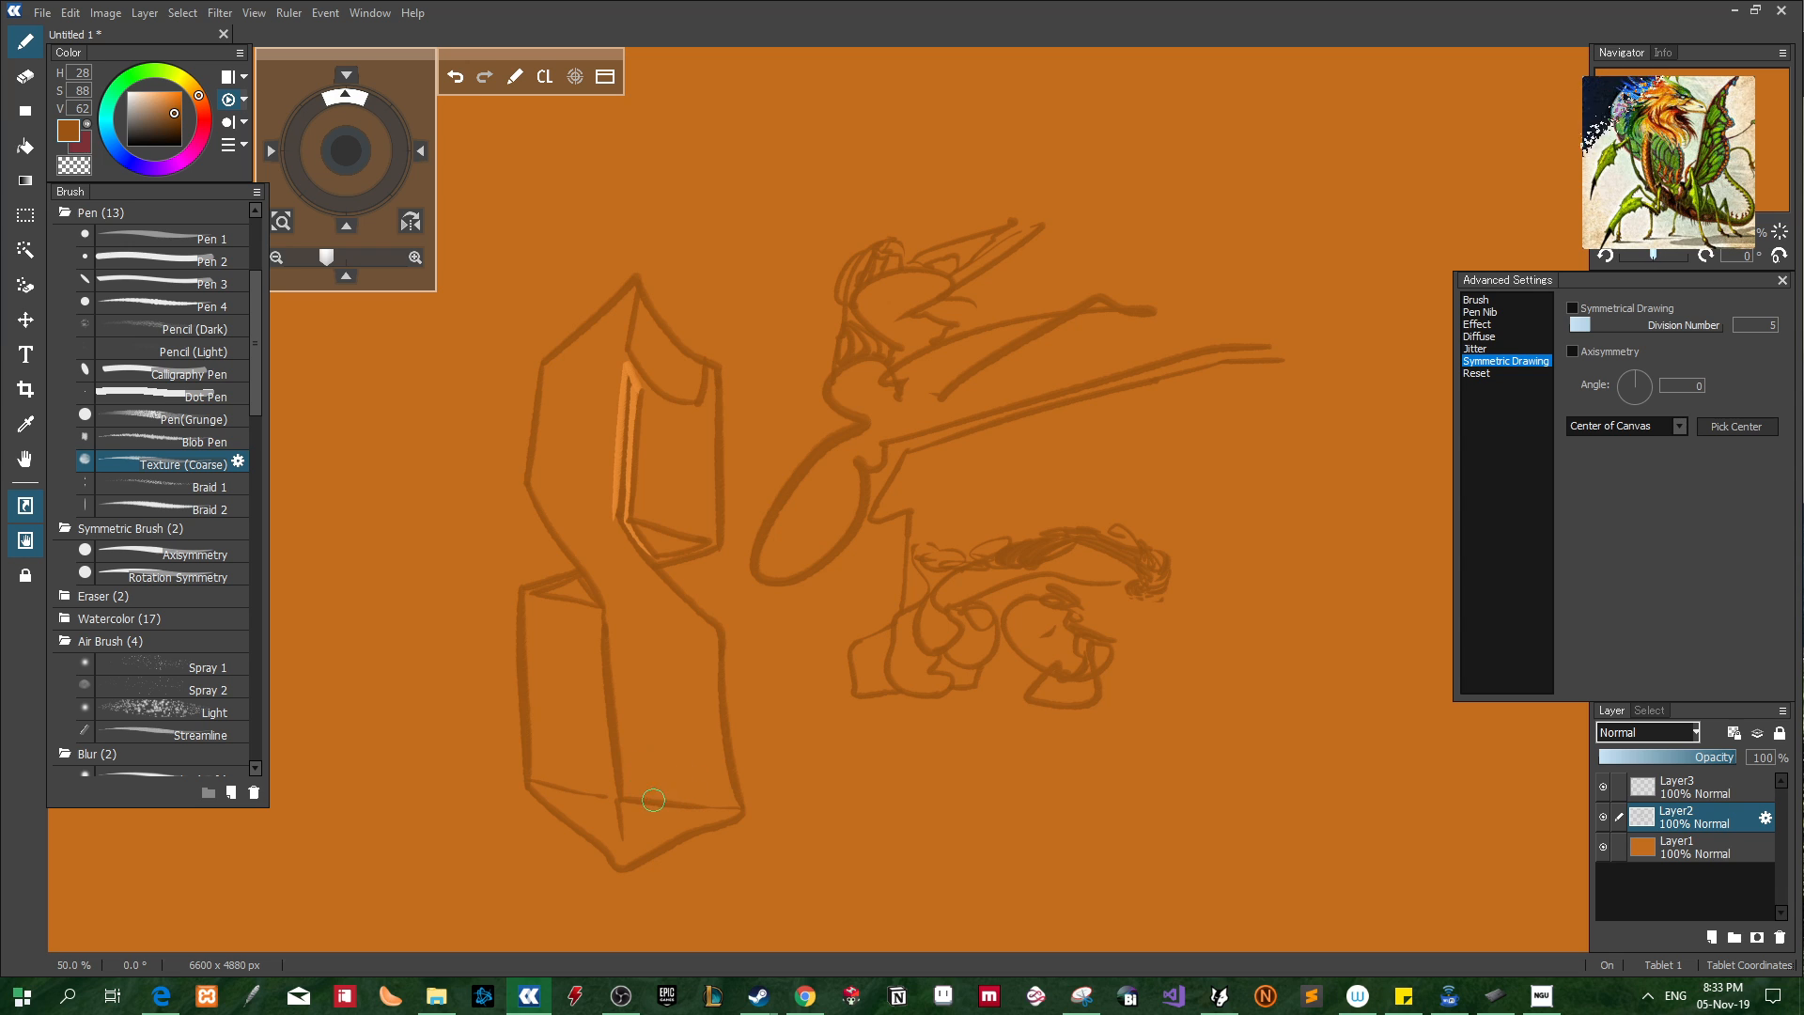
{"action": "mouse_move", "coordinate": [625, 800]}
{"action": "left_mouse_down"}
{"action": "mouse_move", "coordinate": [696, 744]}
{"action": "mouse_move", "coordinate": [720, 798]}
{"action": "left_mouse_up"}
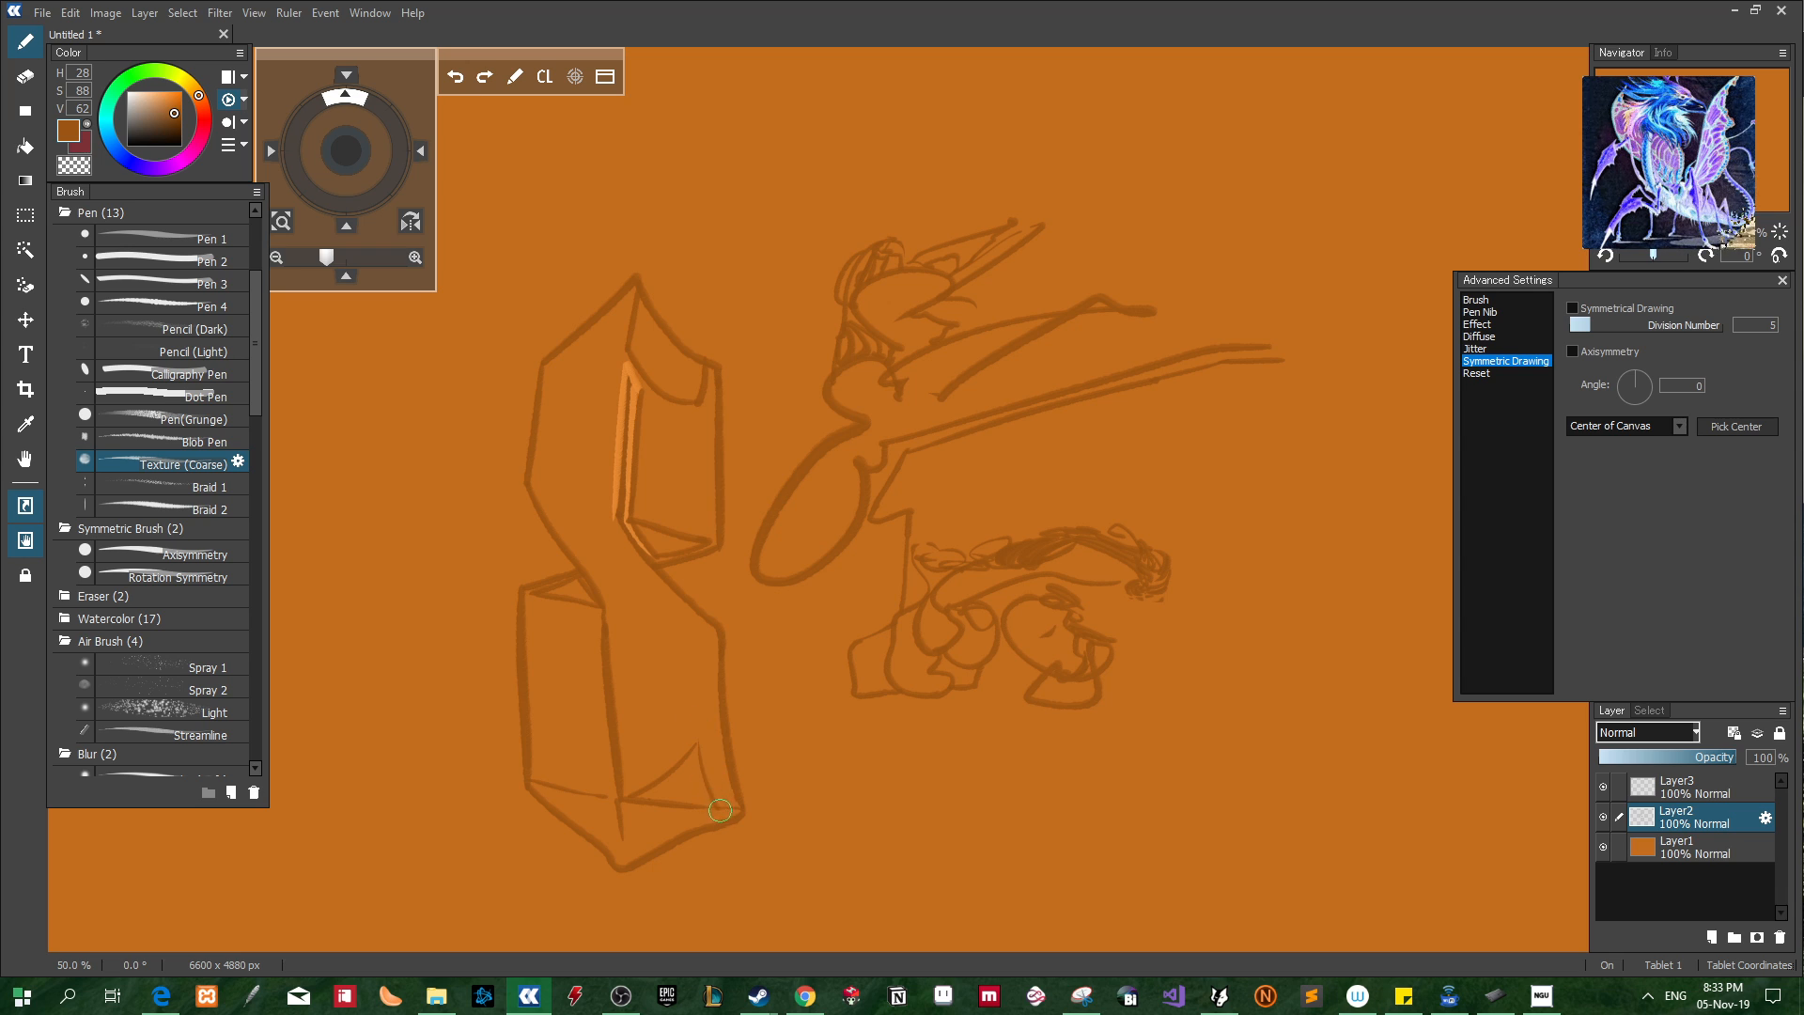
{"action": "left_click_drag", "start_coordinate": [693, 733], "coordinate": [716, 808]}
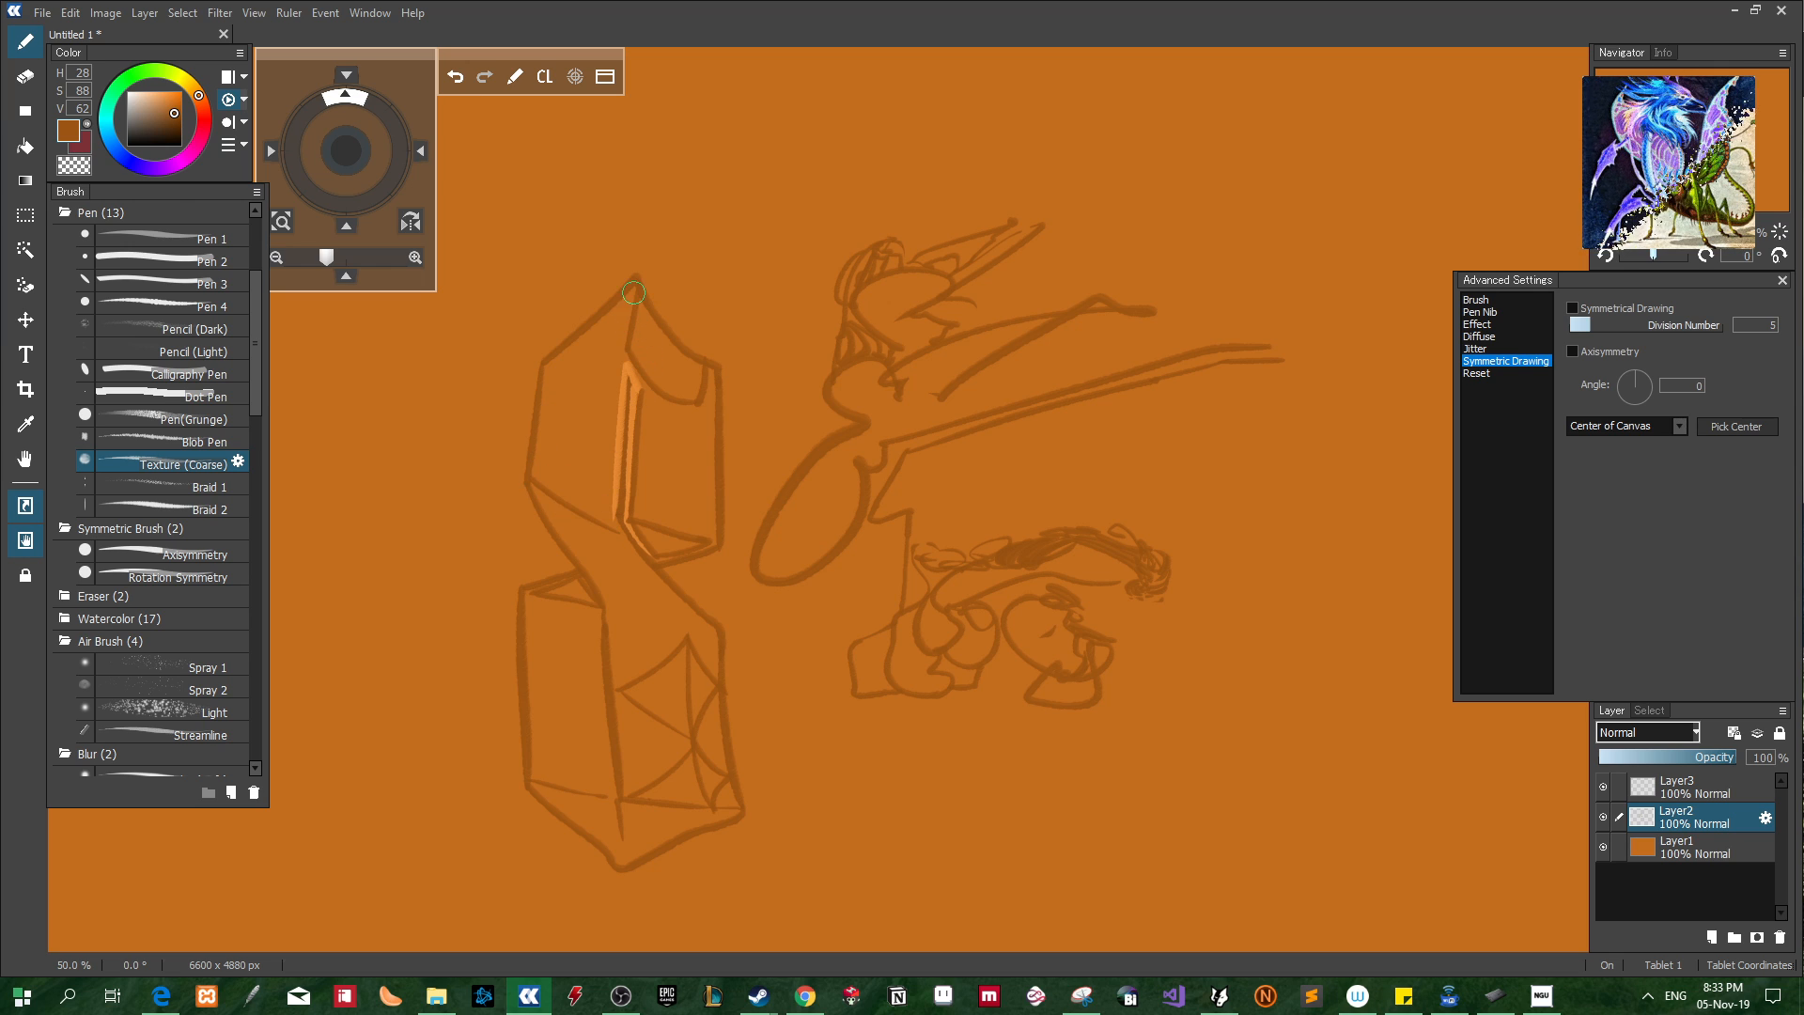
{"action": "left_click_drag", "start_coordinate": [619, 353], "coordinate": [620, 531]}
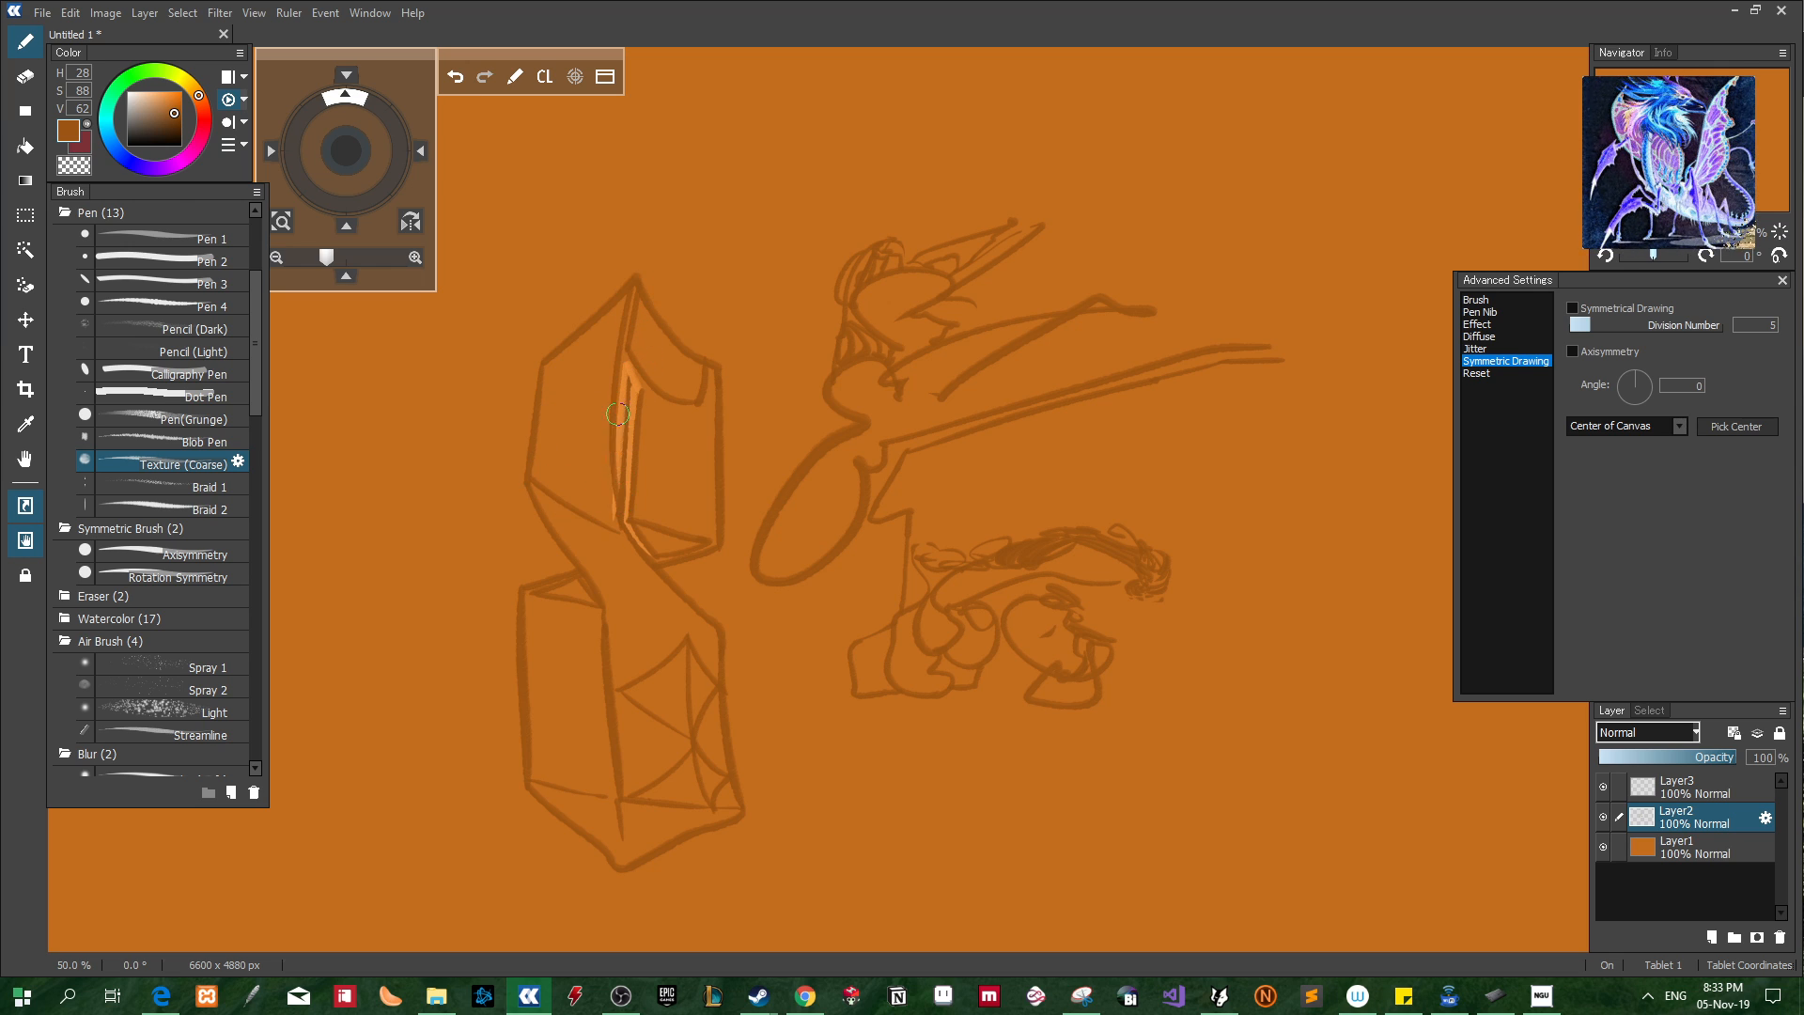
{"action": "left_click_drag", "start_coordinate": [629, 290], "coordinate": [611, 519]}
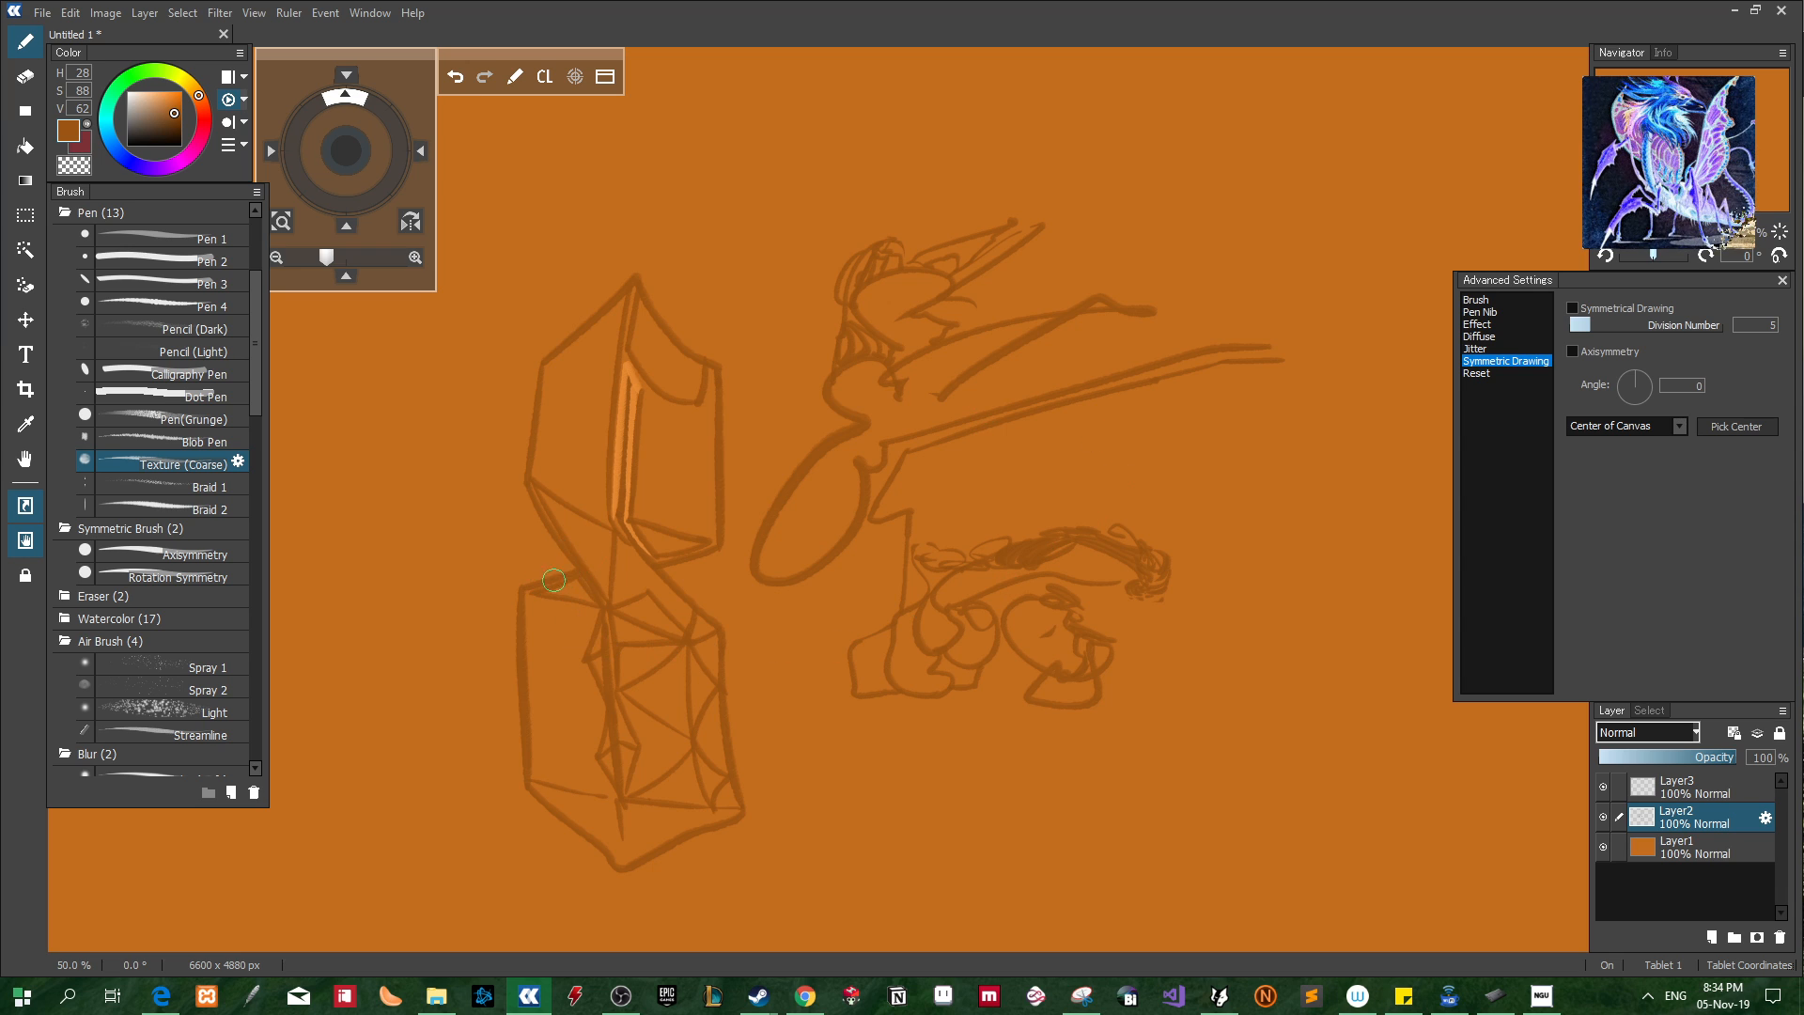
Choose a dark brown (S 79, V 30) and draw three parallel vertical lines with a pointed top on empty canvas beside the sketches
{"action": "left_click", "coordinate": [170, 128]}
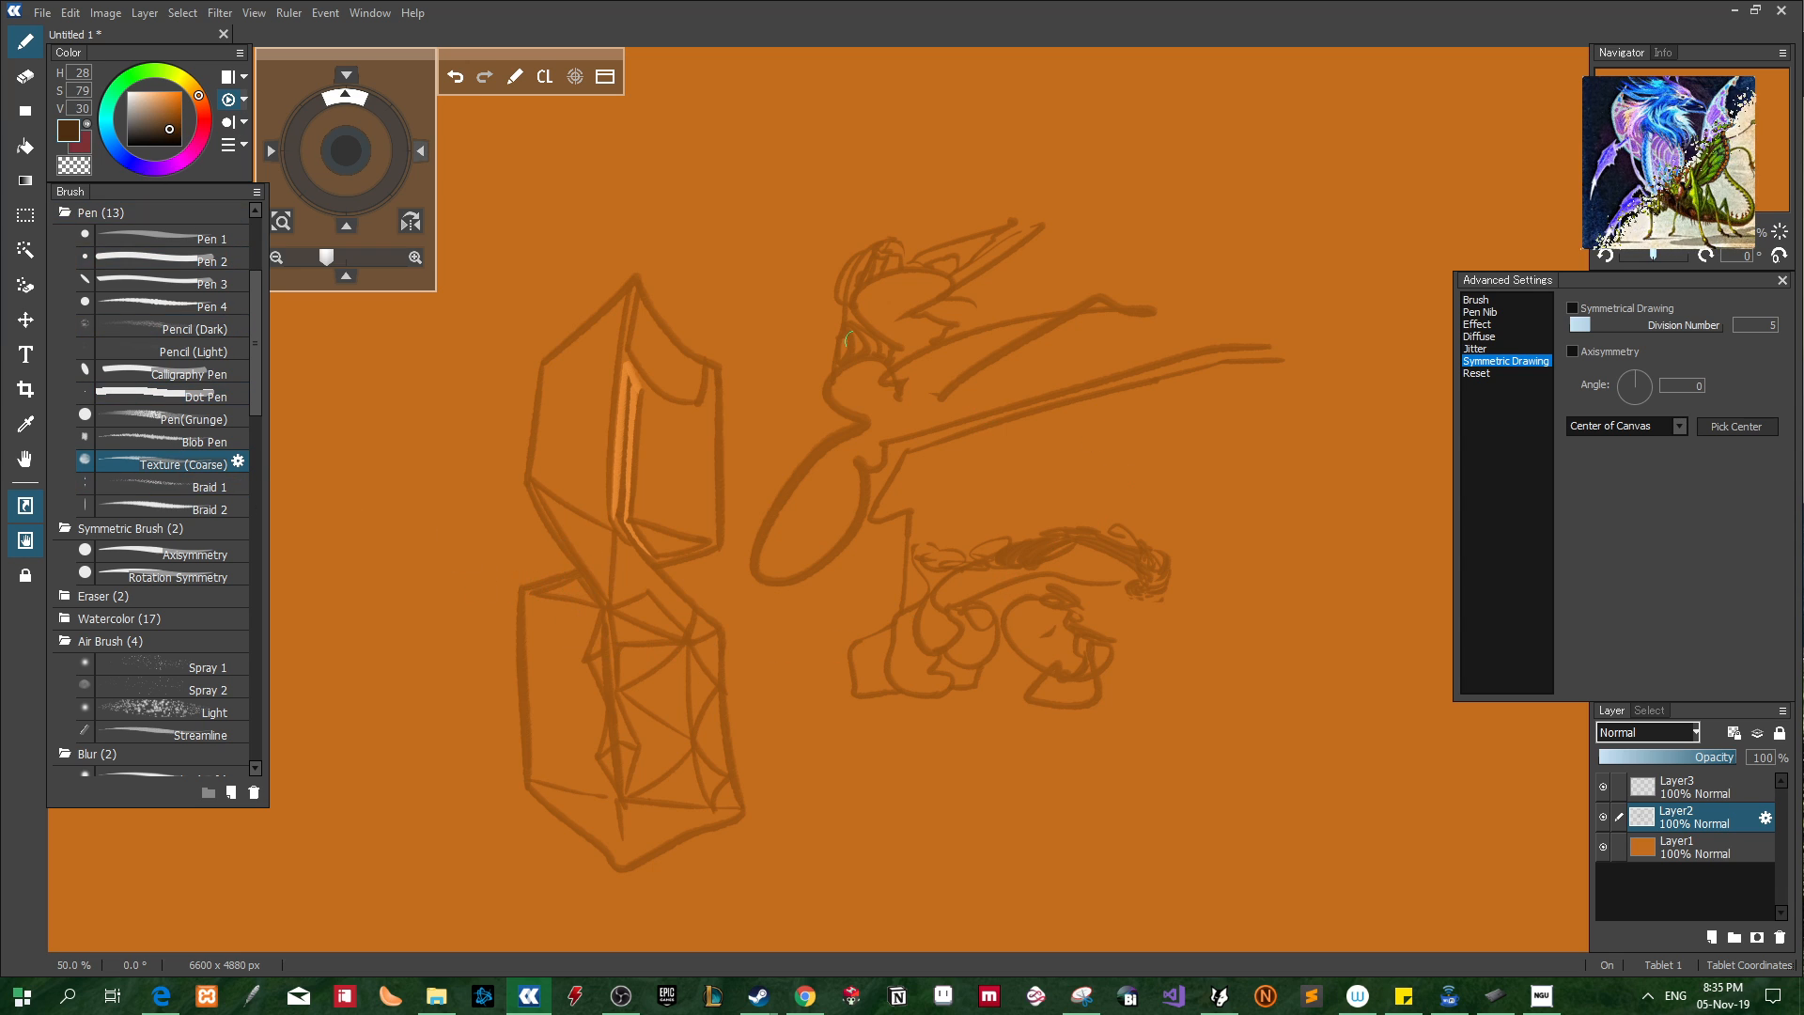
{"action": "key", "text": "space"}
{"action": "mouse_move", "coordinate": [1276, 313]}
{"action": "left_mouse_down"}
{"action": "mouse_move", "coordinate": [1140, 298]}
{"action": "mouse_move", "coordinate": [1144, 266]}
{"action": "mouse_move", "coordinate": [1018, 447]}
{"action": "left_mouse_up"}
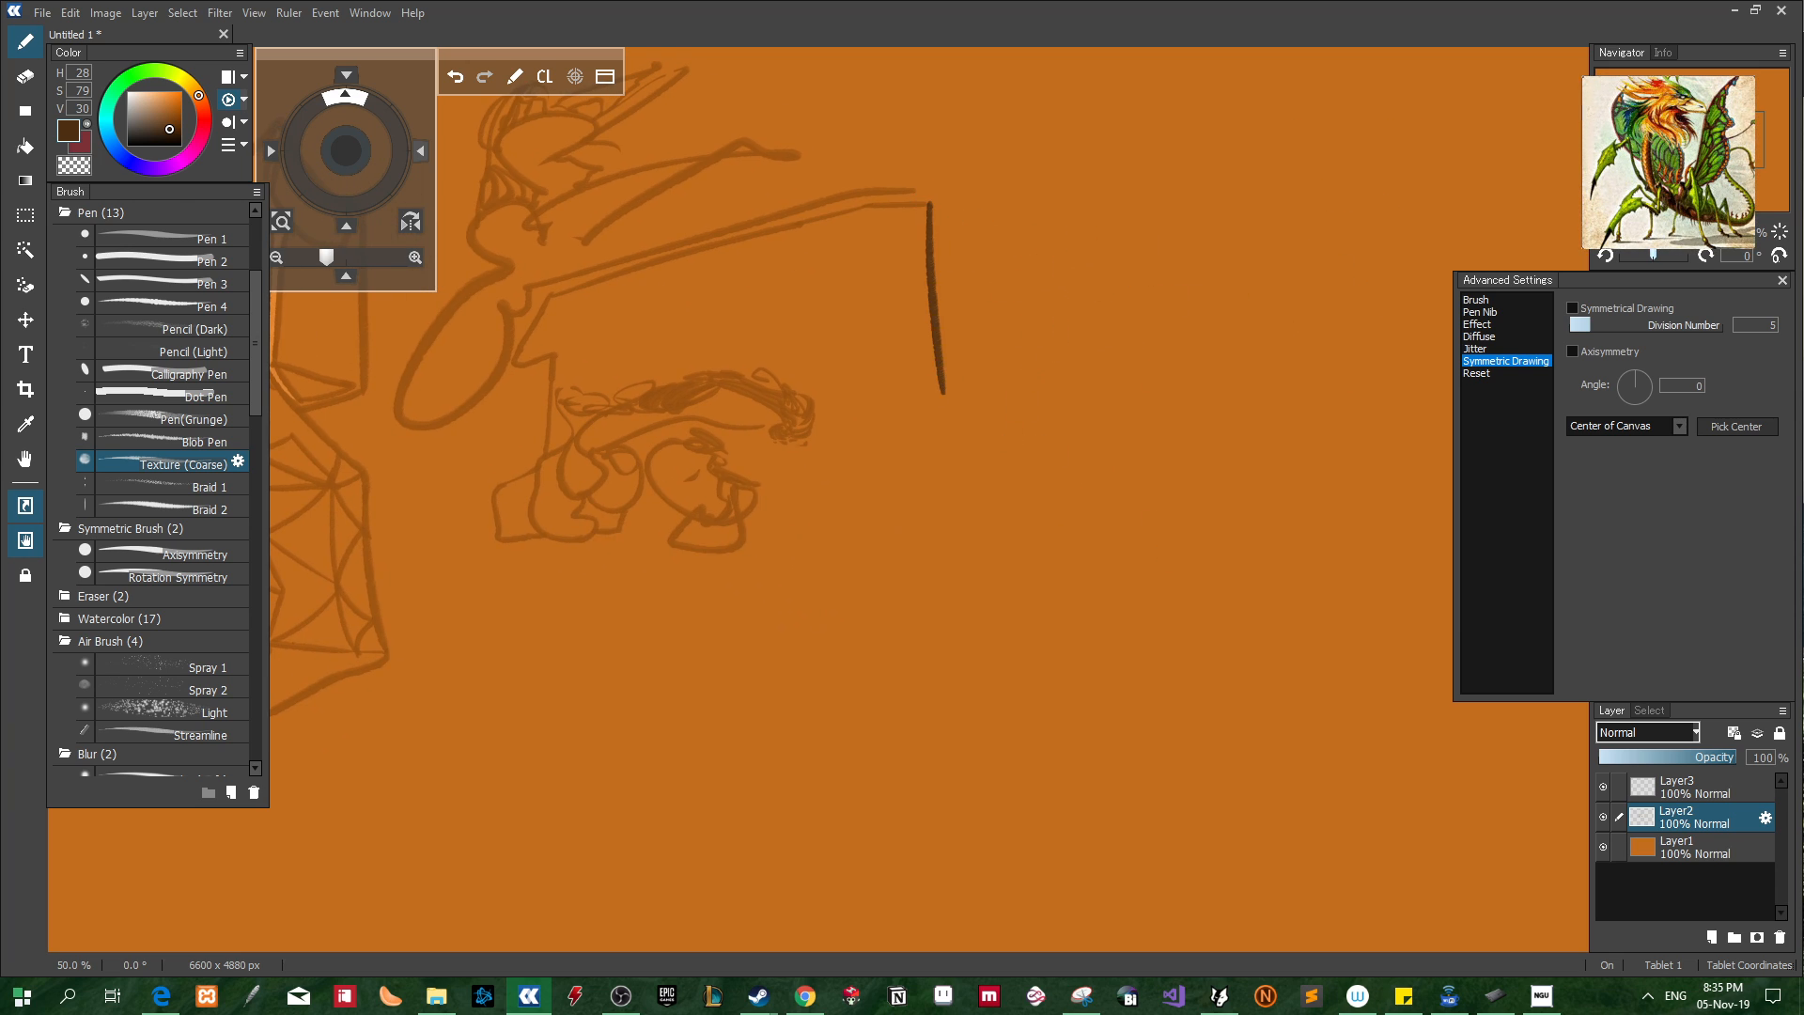
{"action": "left_click_drag", "start_coordinate": [928, 205], "coordinate": [927, 384]}
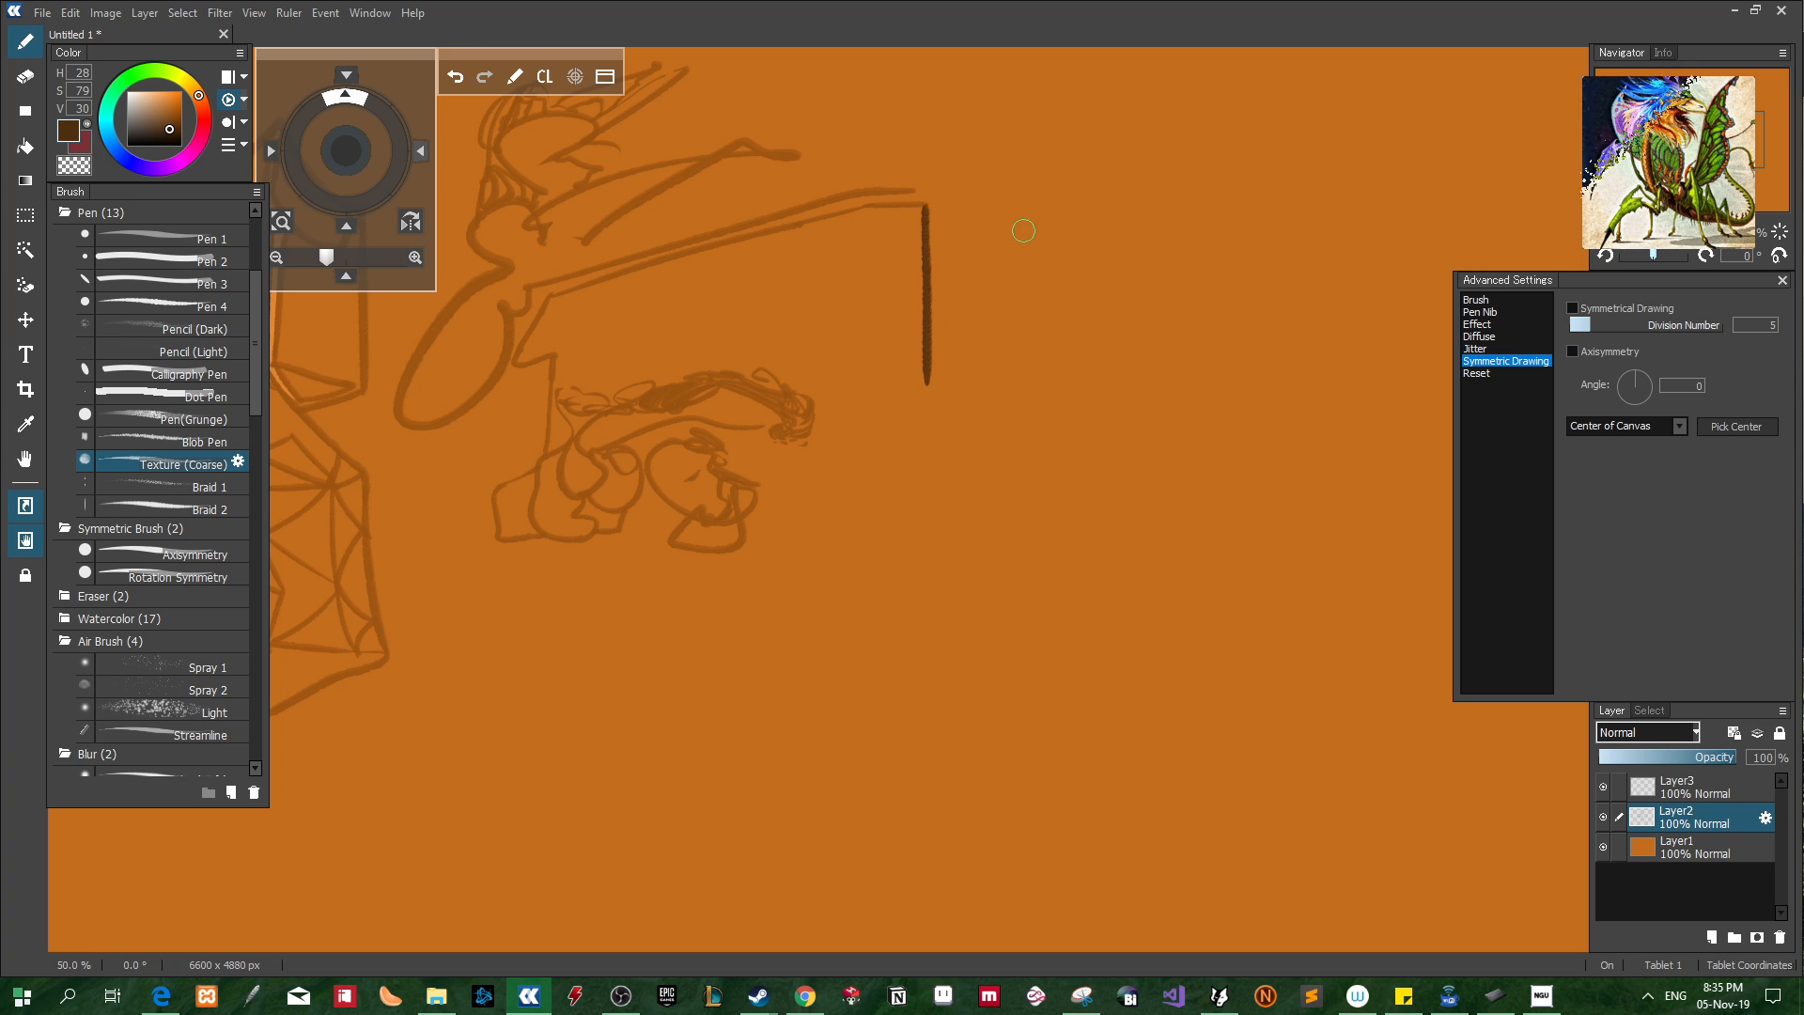
{"action": "left_click_drag", "start_coordinate": [1059, 204], "coordinate": [1058, 360]}
{"action": "key", "text": "ctrl+z"}
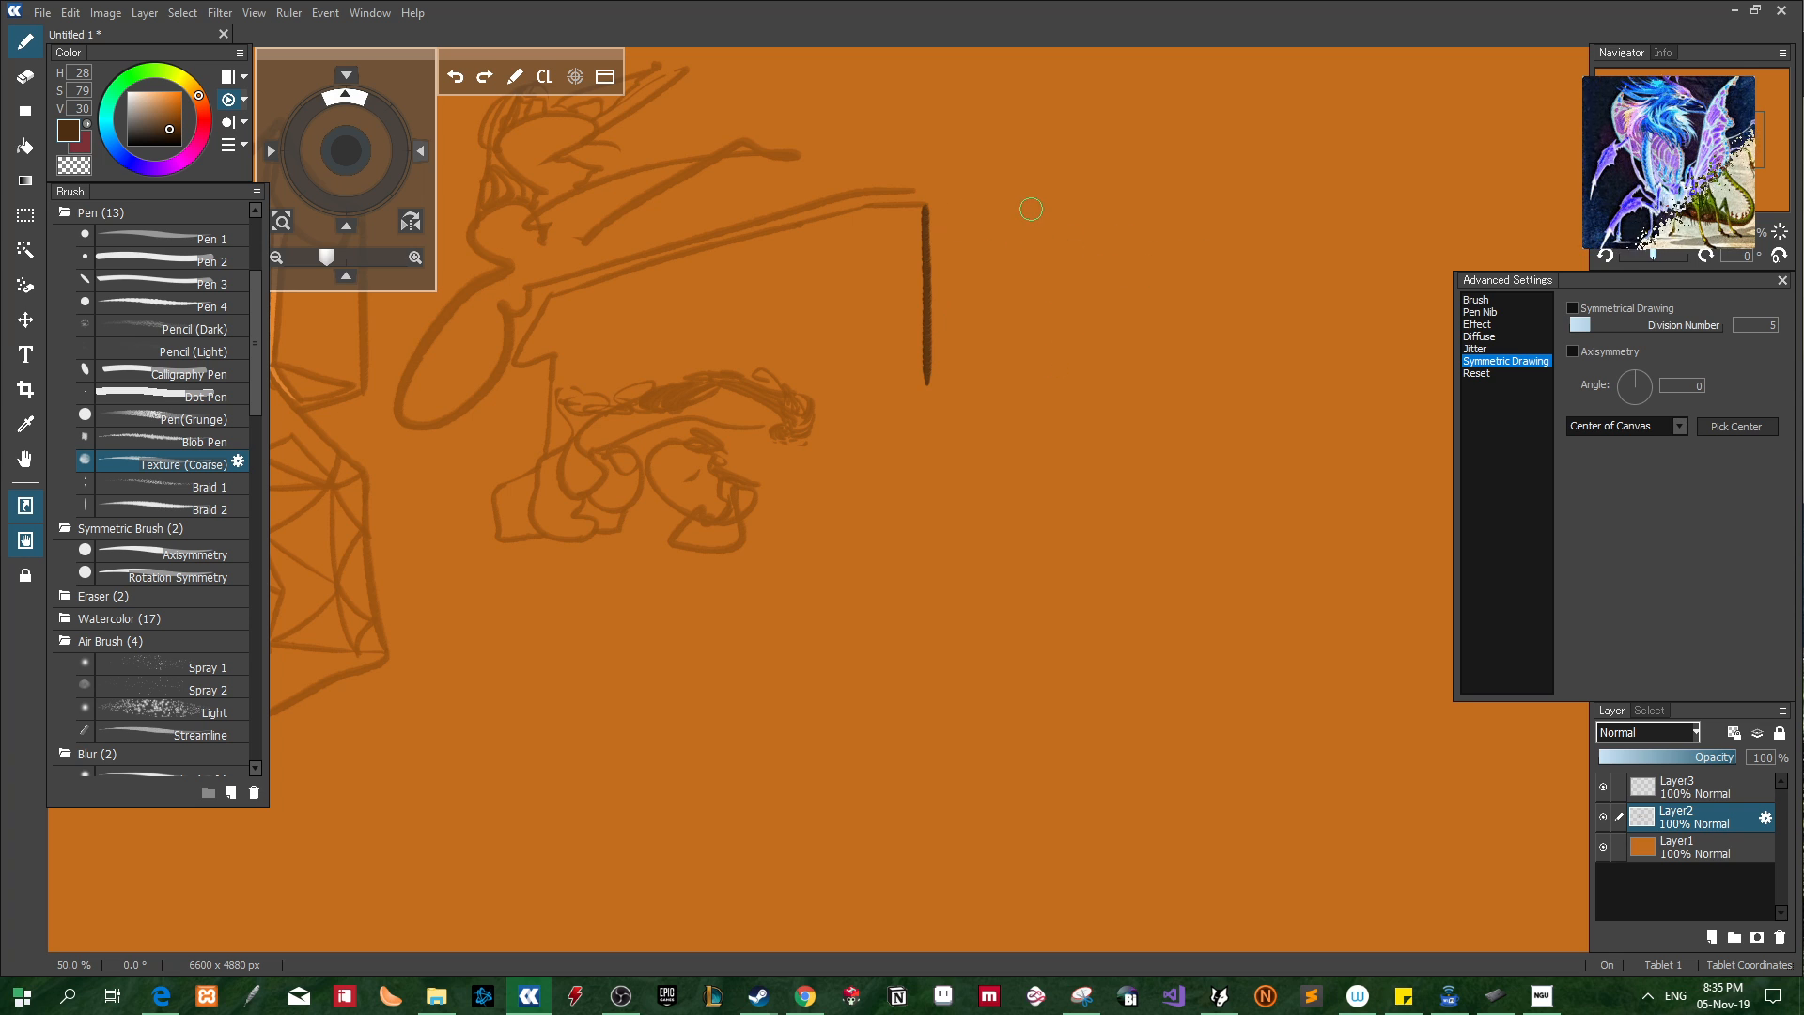
{"action": "left_click_drag", "start_coordinate": [1029, 210], "coordinate": [1030, 393]}
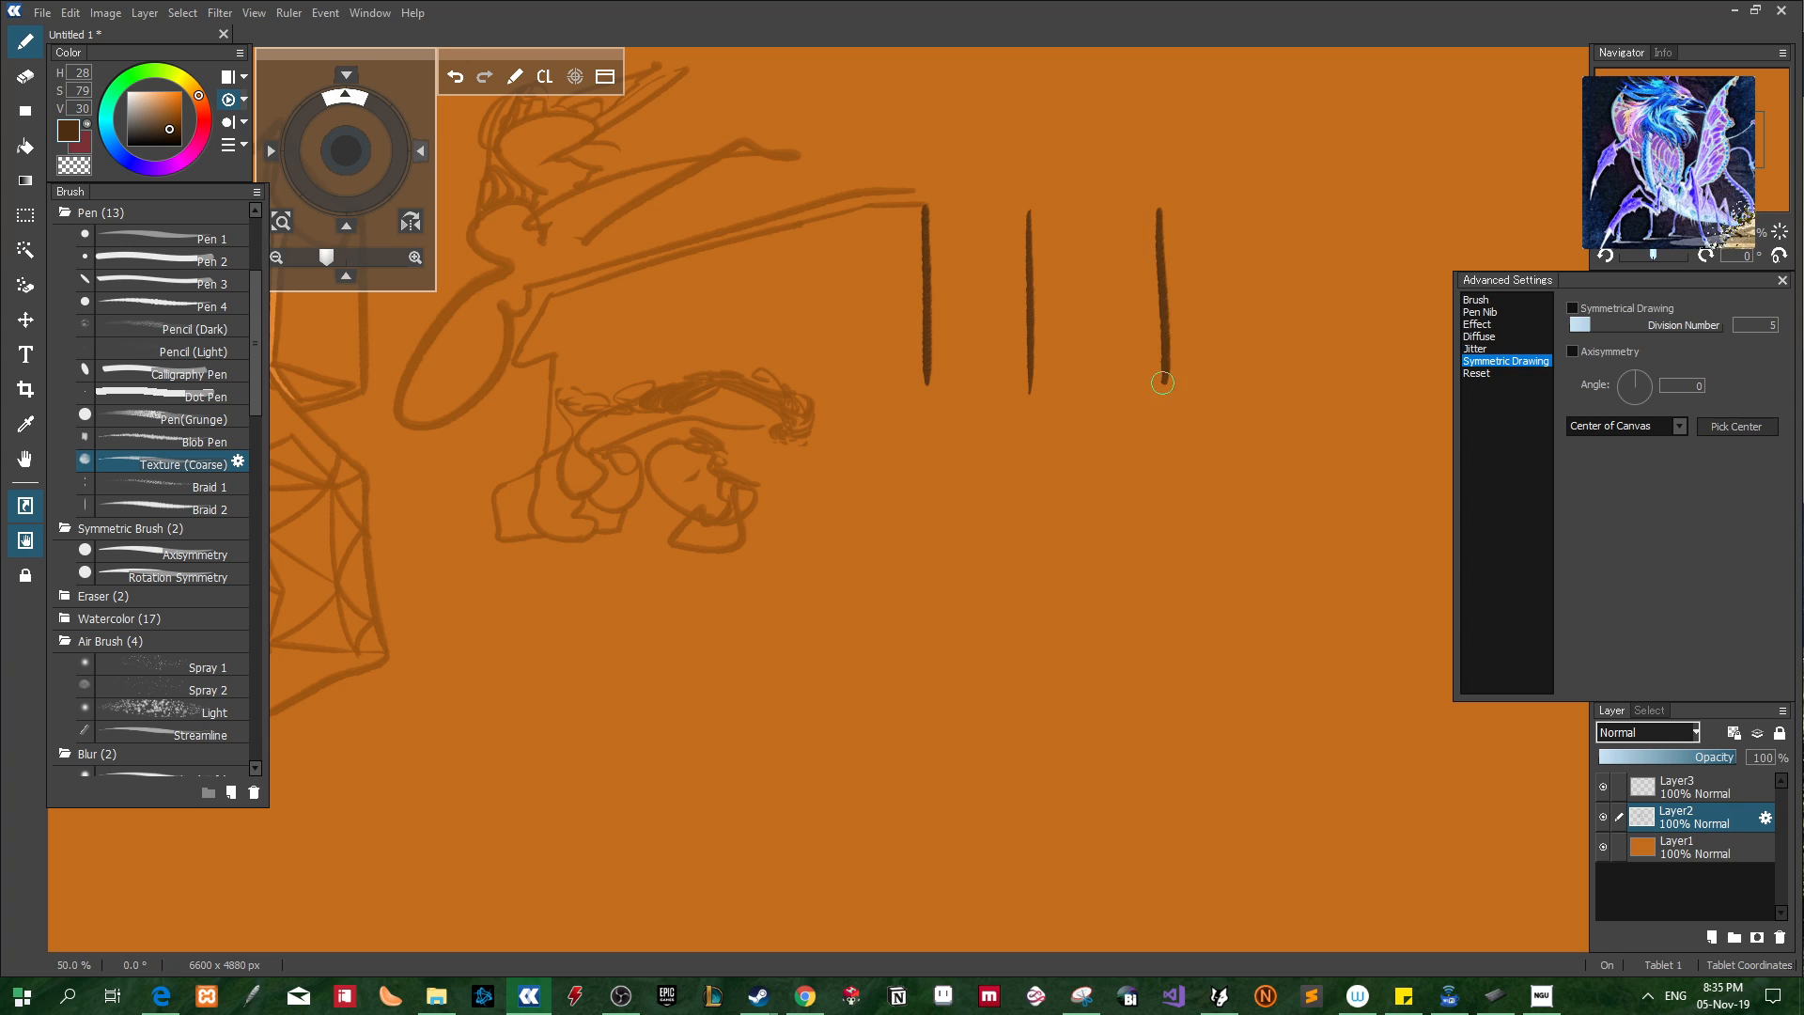
{"action": "key", "text": "ctrl+z"}
{"action": "left_click_drag", "start_coordinate": [1133, 217], "coordinate": [1137, 420]}
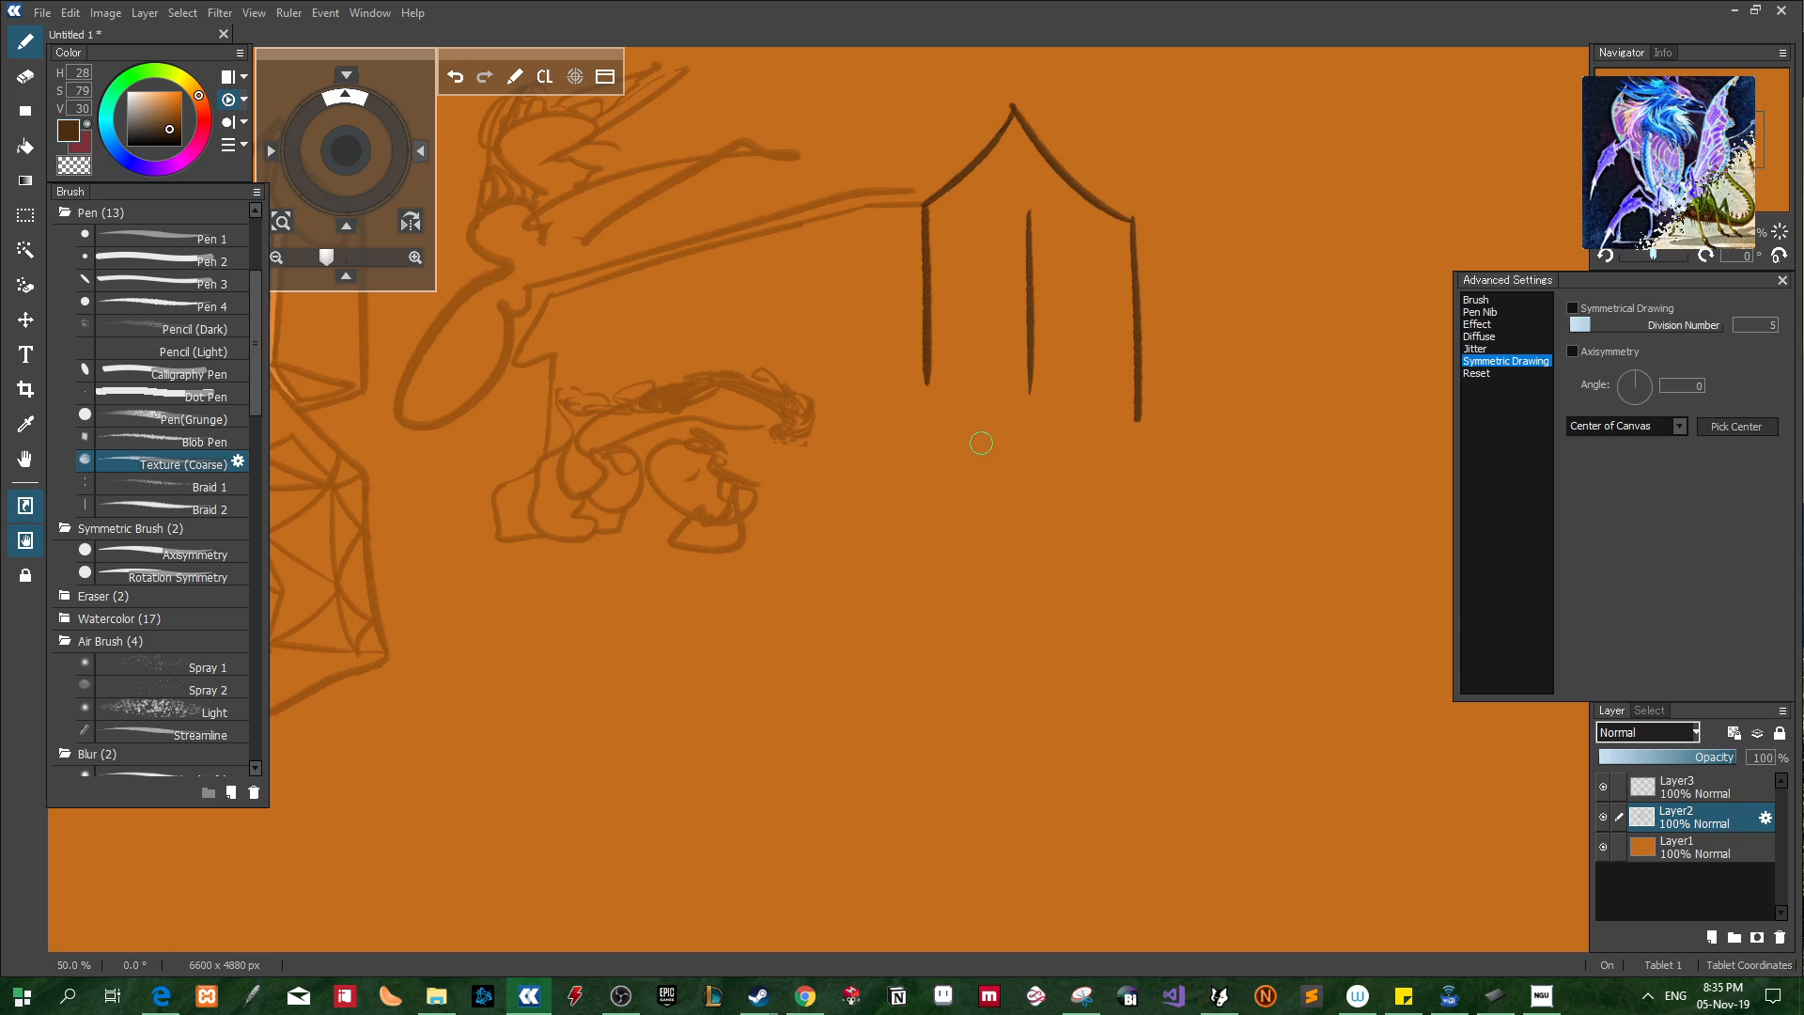
Draw three more vertical lines below the first three, join them in a pointed bottom, and paint its overshoot over with the canvas orange
{"action": "left_click_drag", "start_coordinate": [930, 461], "coordinate": [935, 609]}
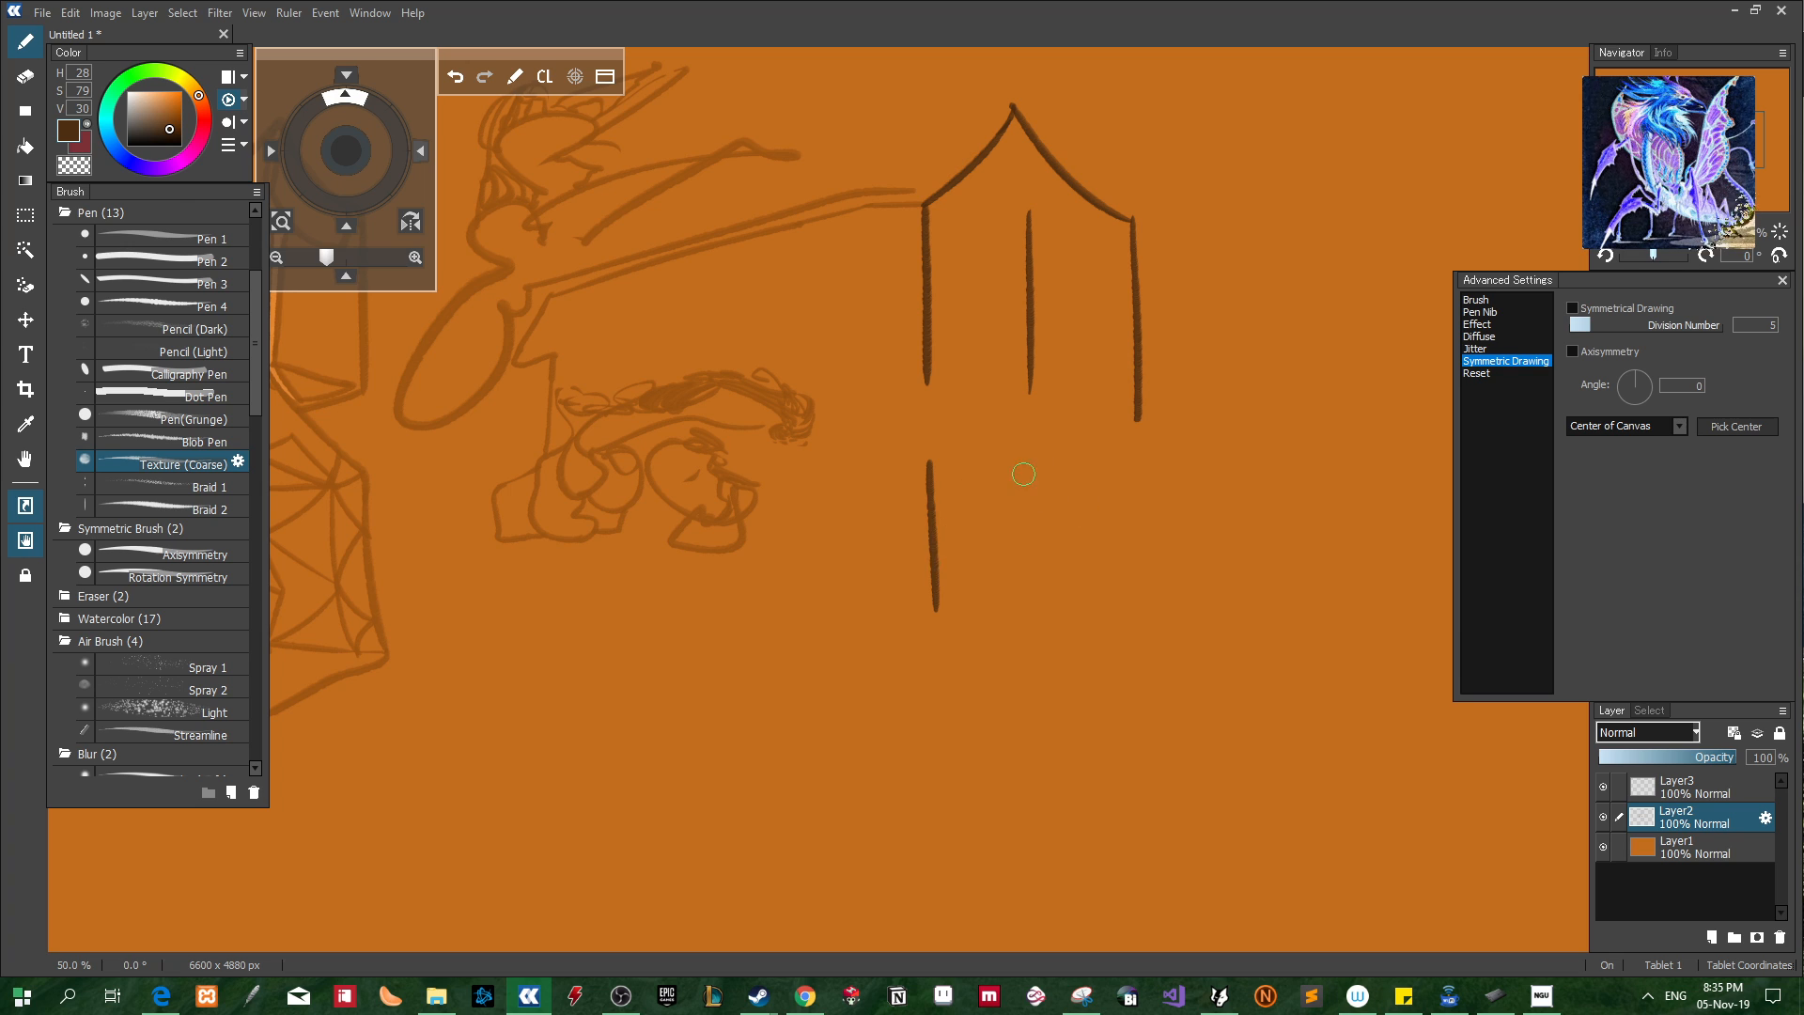
{"action": "left_click_drag", "start_coordinate": [1033, 472], "coordinate": [1048, 647]}
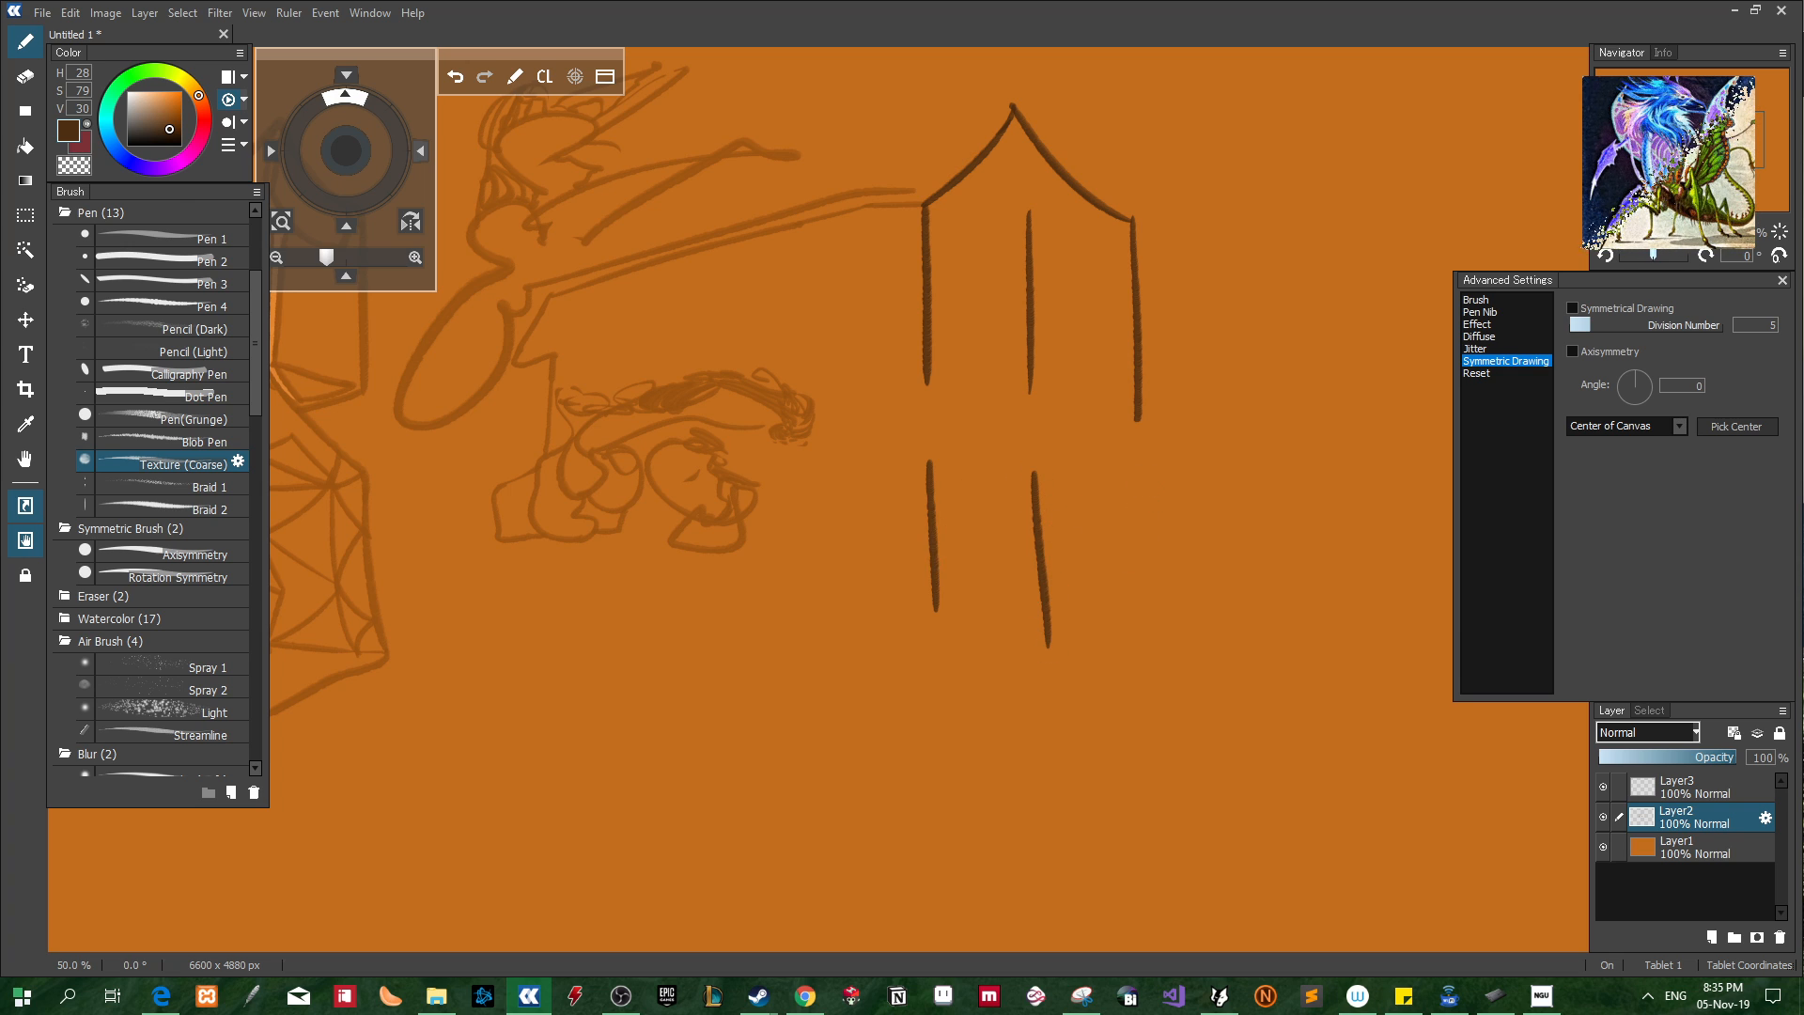
{"action": "left_click_drag", "start_coordinate": [1146, 479], "coordinate": [1148, 652]}
{"action": "left_click_drag", "start_coordinate": [936, 606], "coordinate": [1034, 712]}
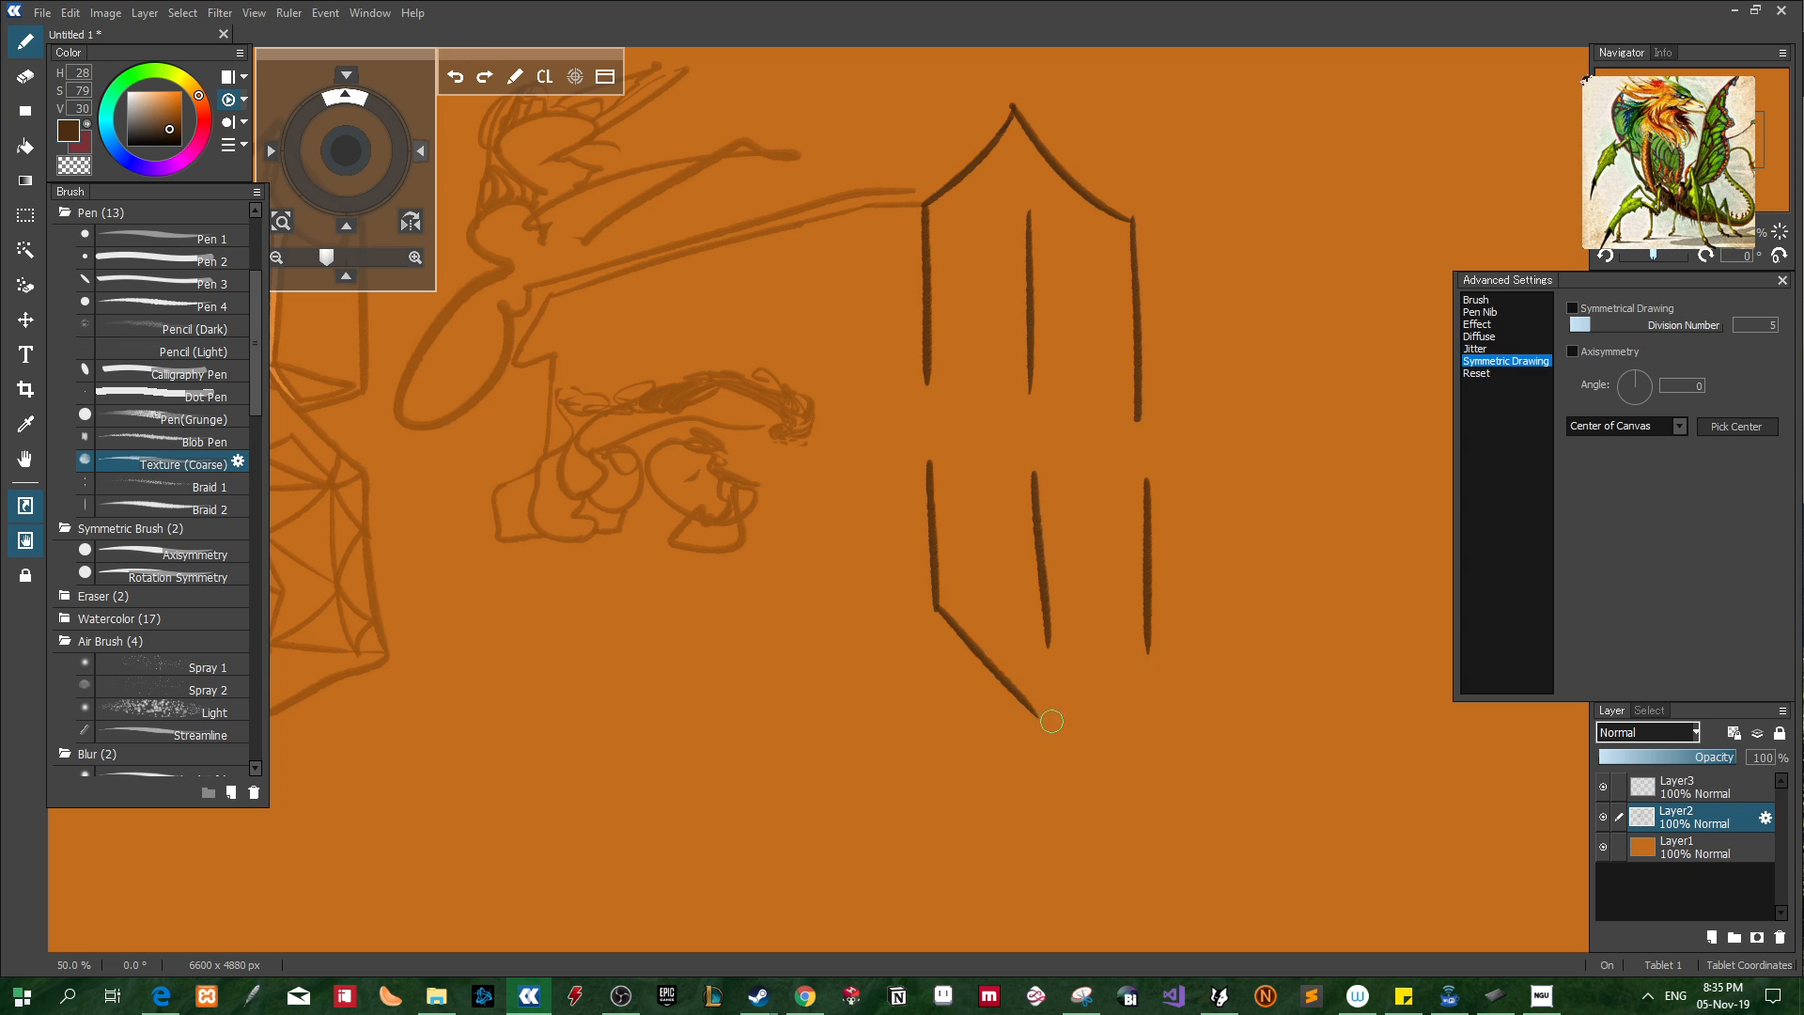
{"action": "key", "text": "ctrl+z"}
{"action": "left_click_drag", "start_coordinate": [1148, 645], "coordinate": [1031, 721]}
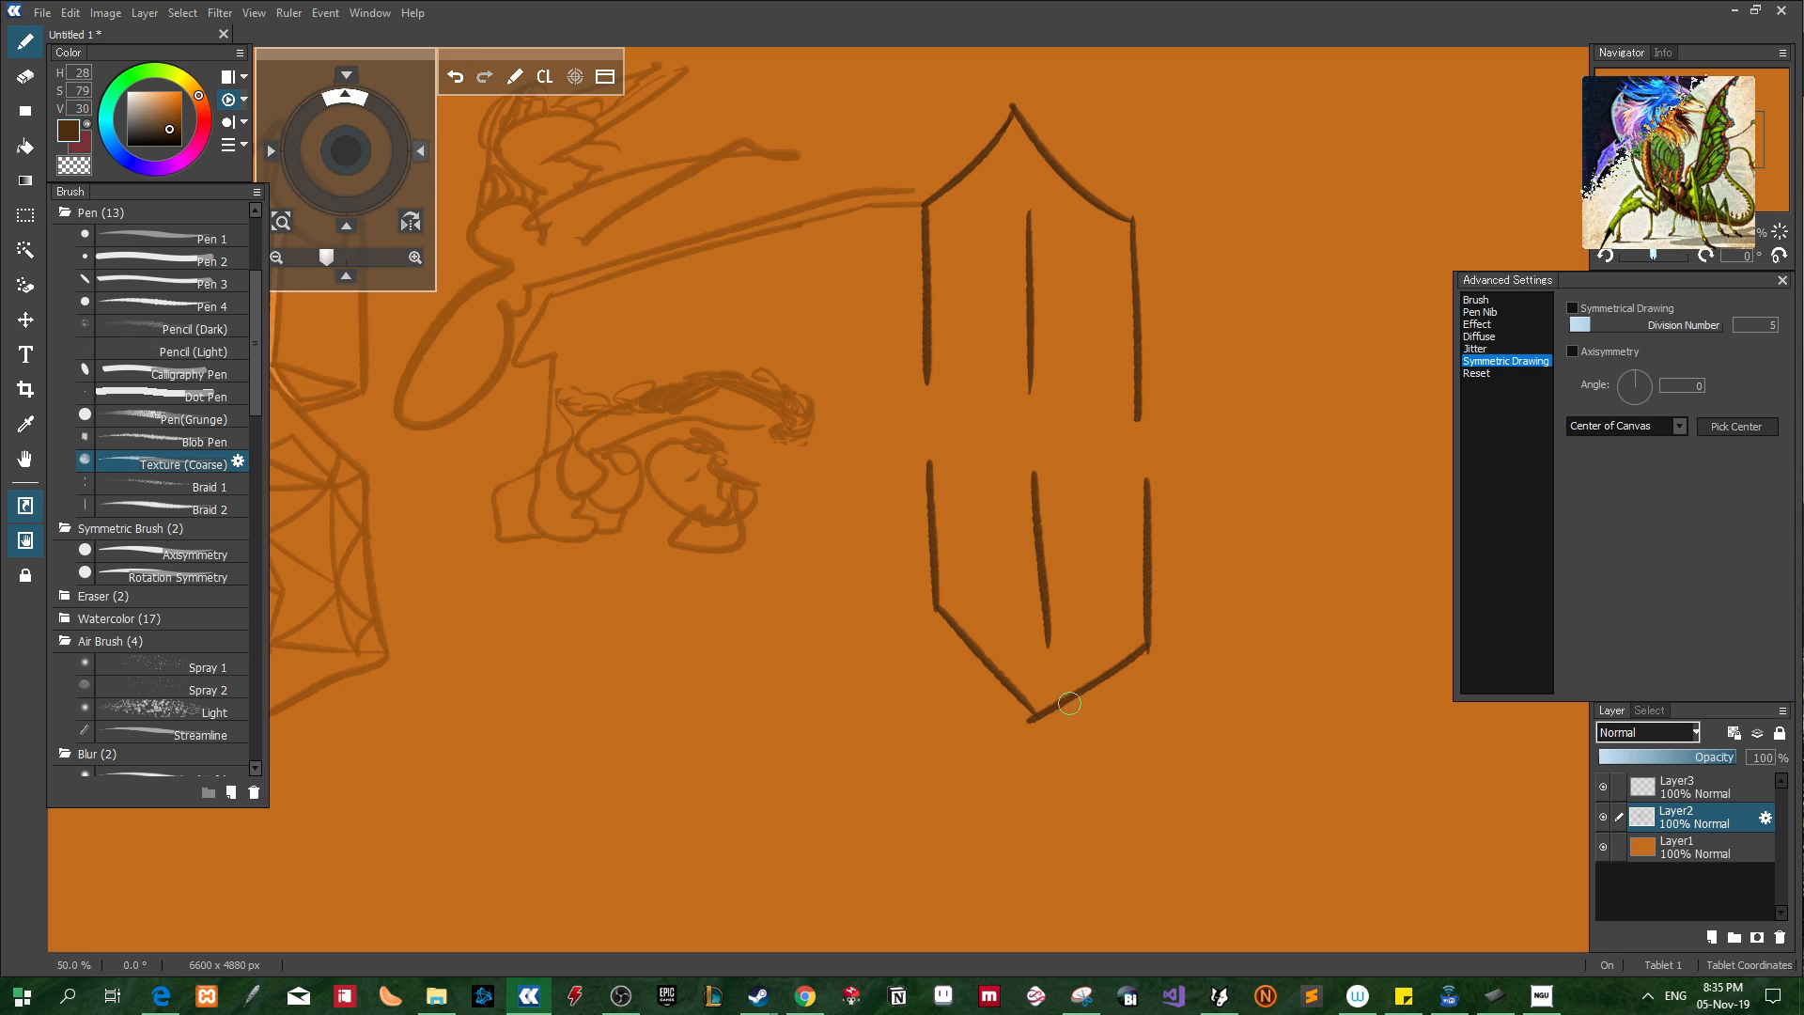
{"action": "left_click", "coordinate": [1022, 725], "text": "alt"}
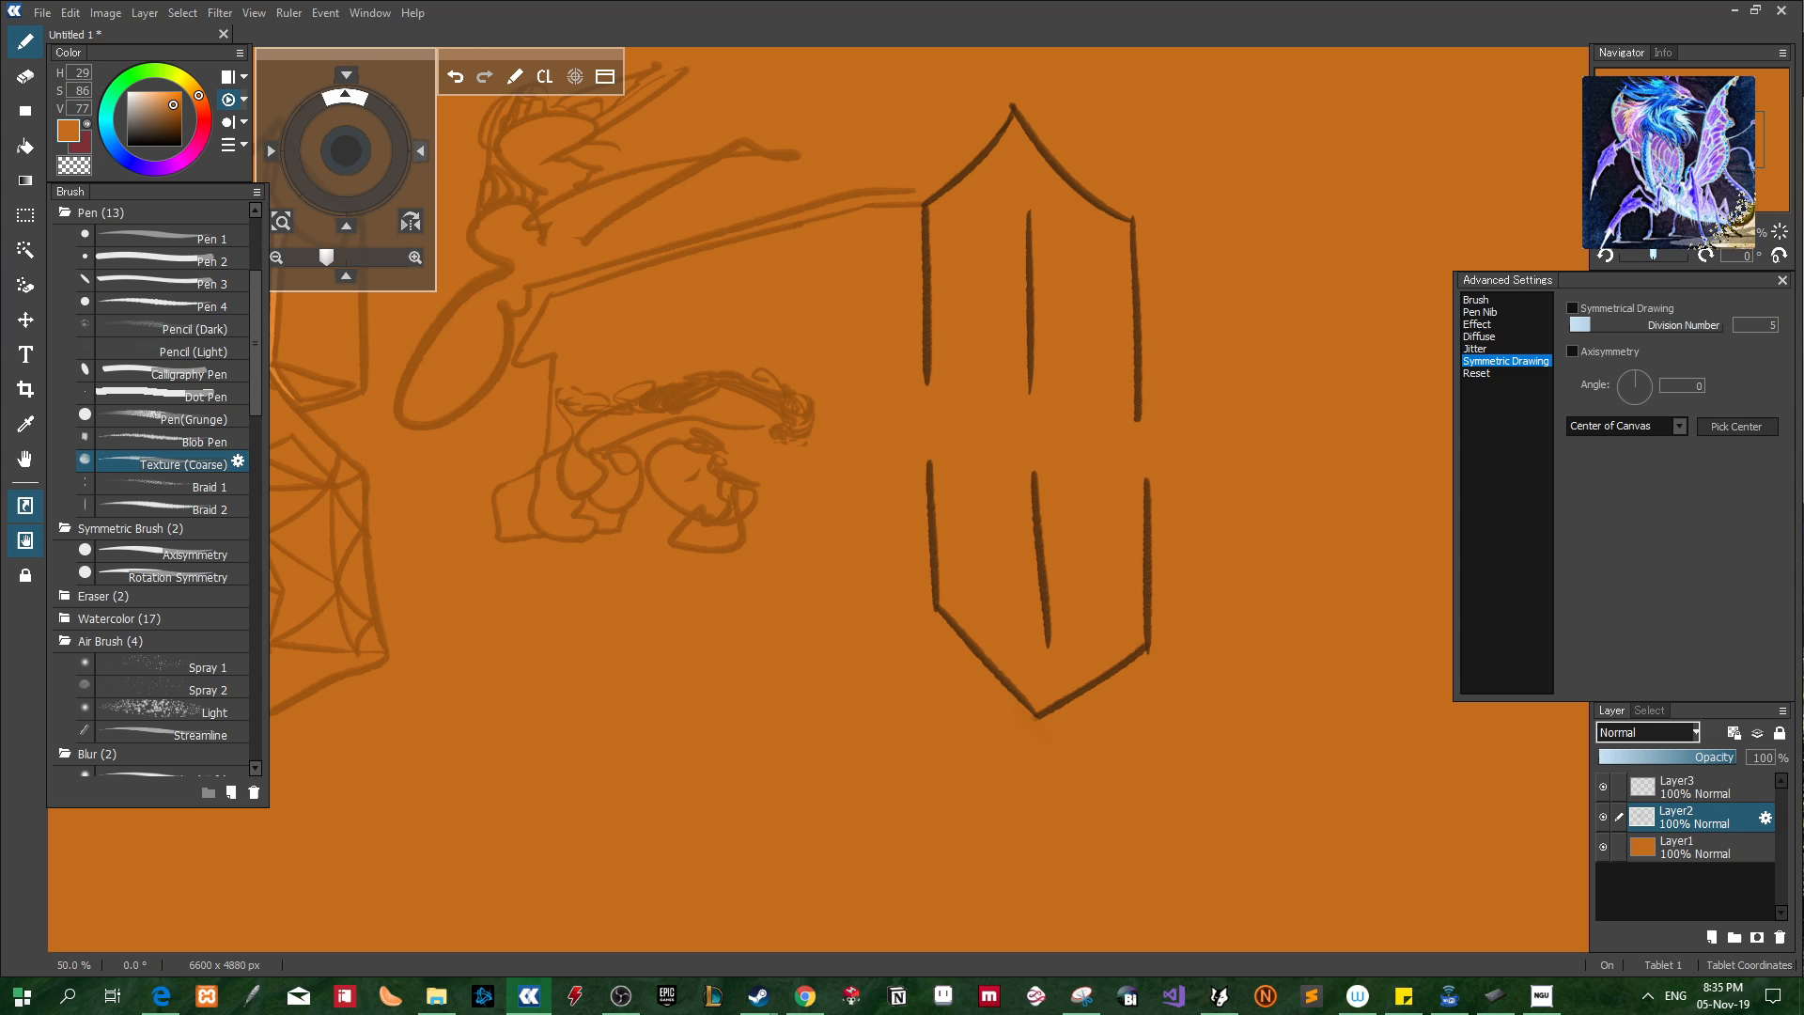
Sample the outline's dark brown and draw two parallel diagonals joining the S's upper vertical lines to its lower ones
{"action": "left_click", "coordinate": [929, 376], "text": "alt"}
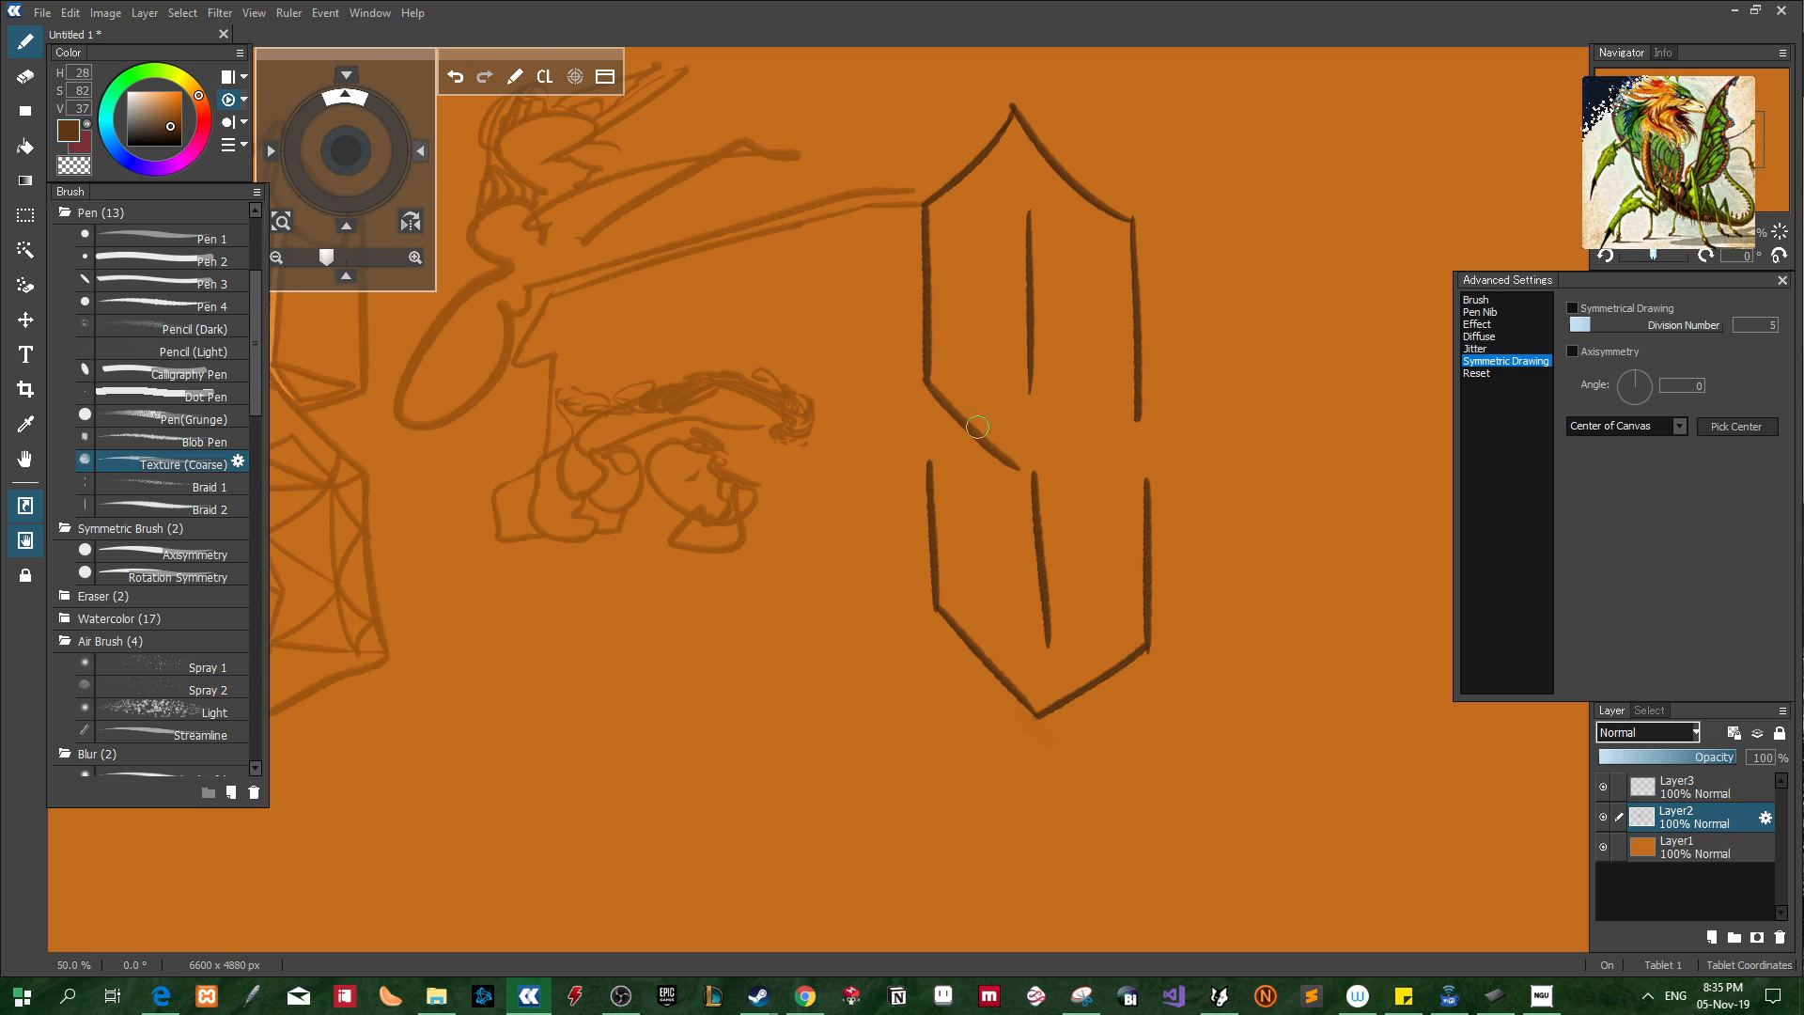
{"action": "key", "text": "ctrl+z"}
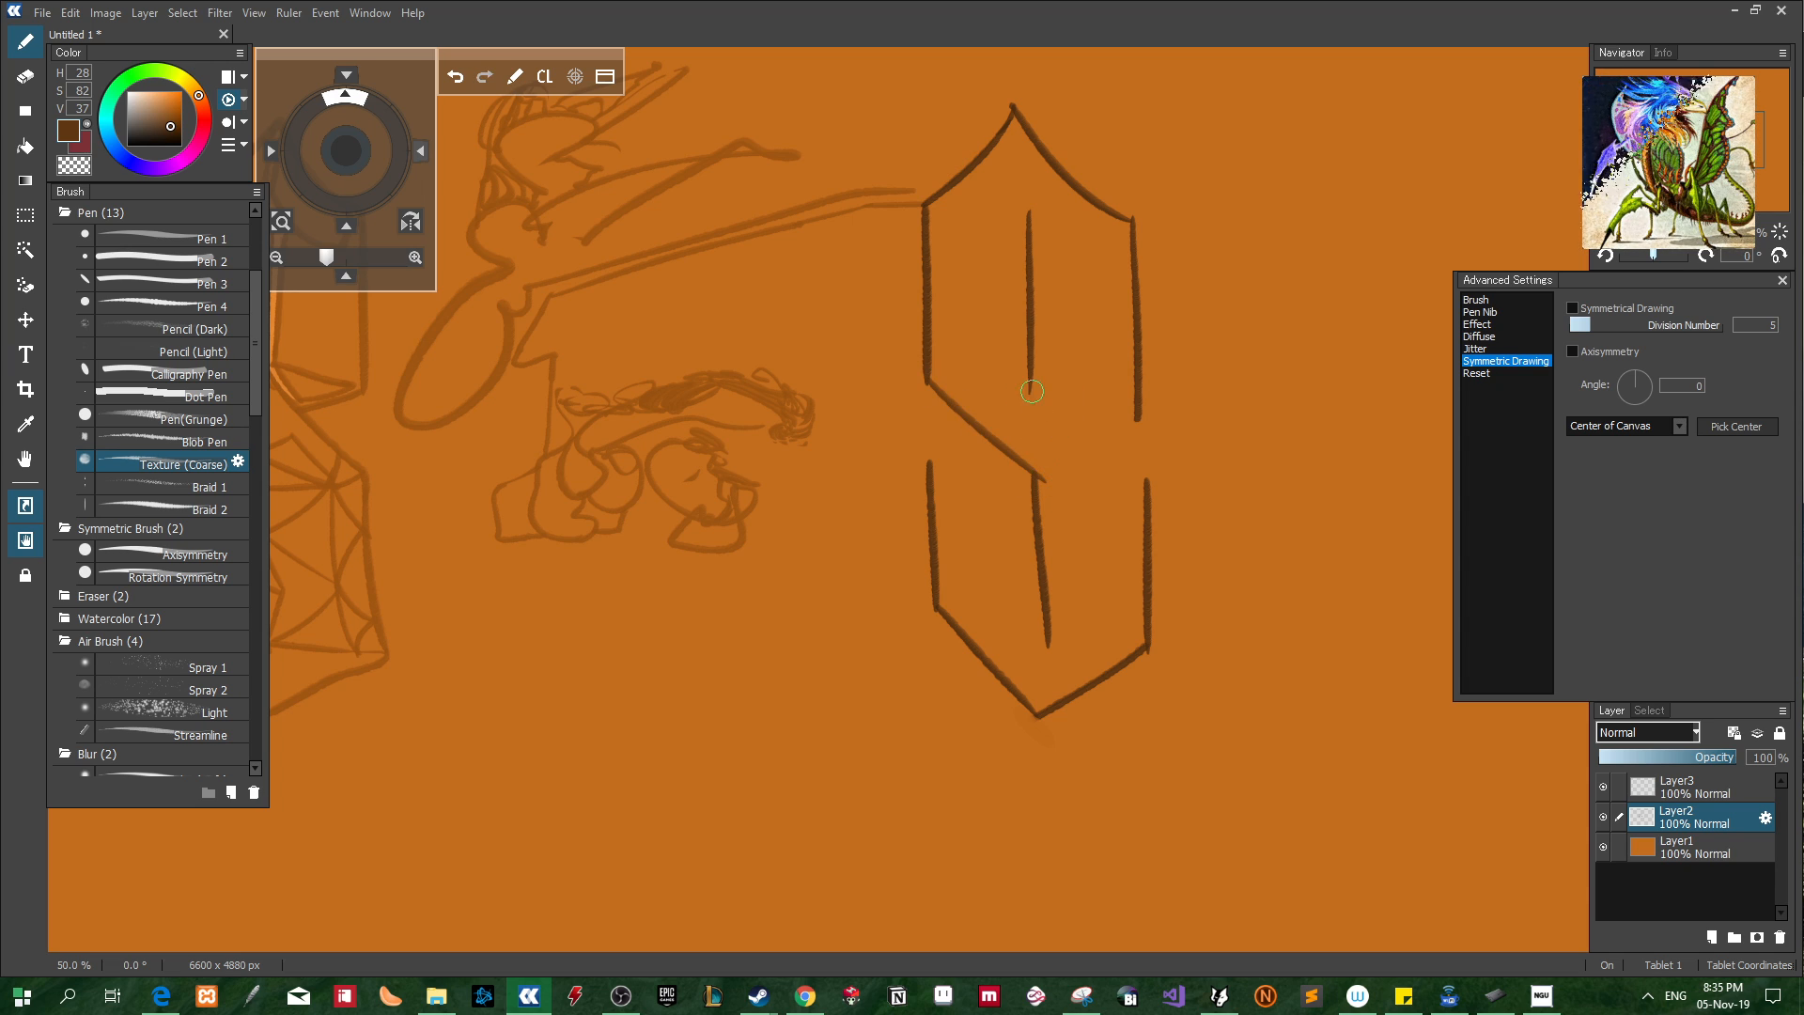
{"action": "left_click_drag", "start_coordinate": [1029, 395], "coordinate": [1141, 476]}
{"action": "left_click", "coordinate": [1060, 496], "text": "alt"}
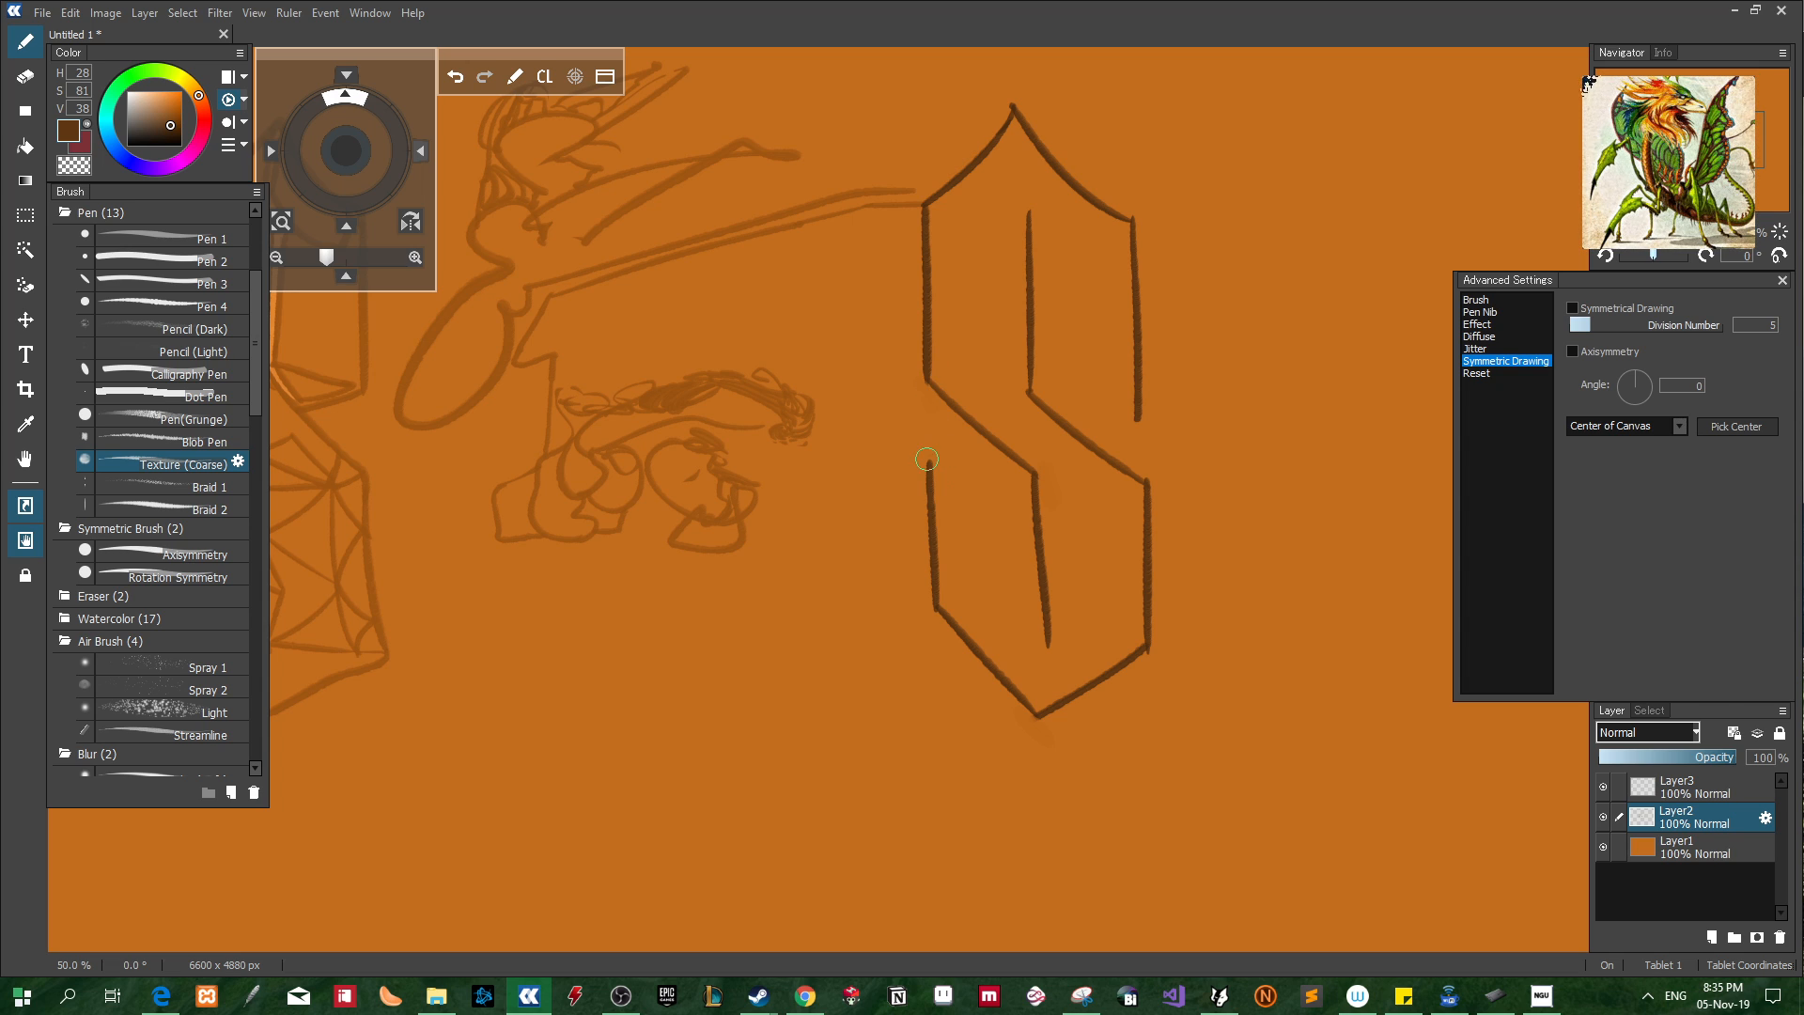
Close the S's two open inner ends with short diagonals, joining the lower-left line and the upper-right line to the middle band
{"action": "left_click_drag", "start_coordinate": [983, 451], "coordinate": [928, 462]}
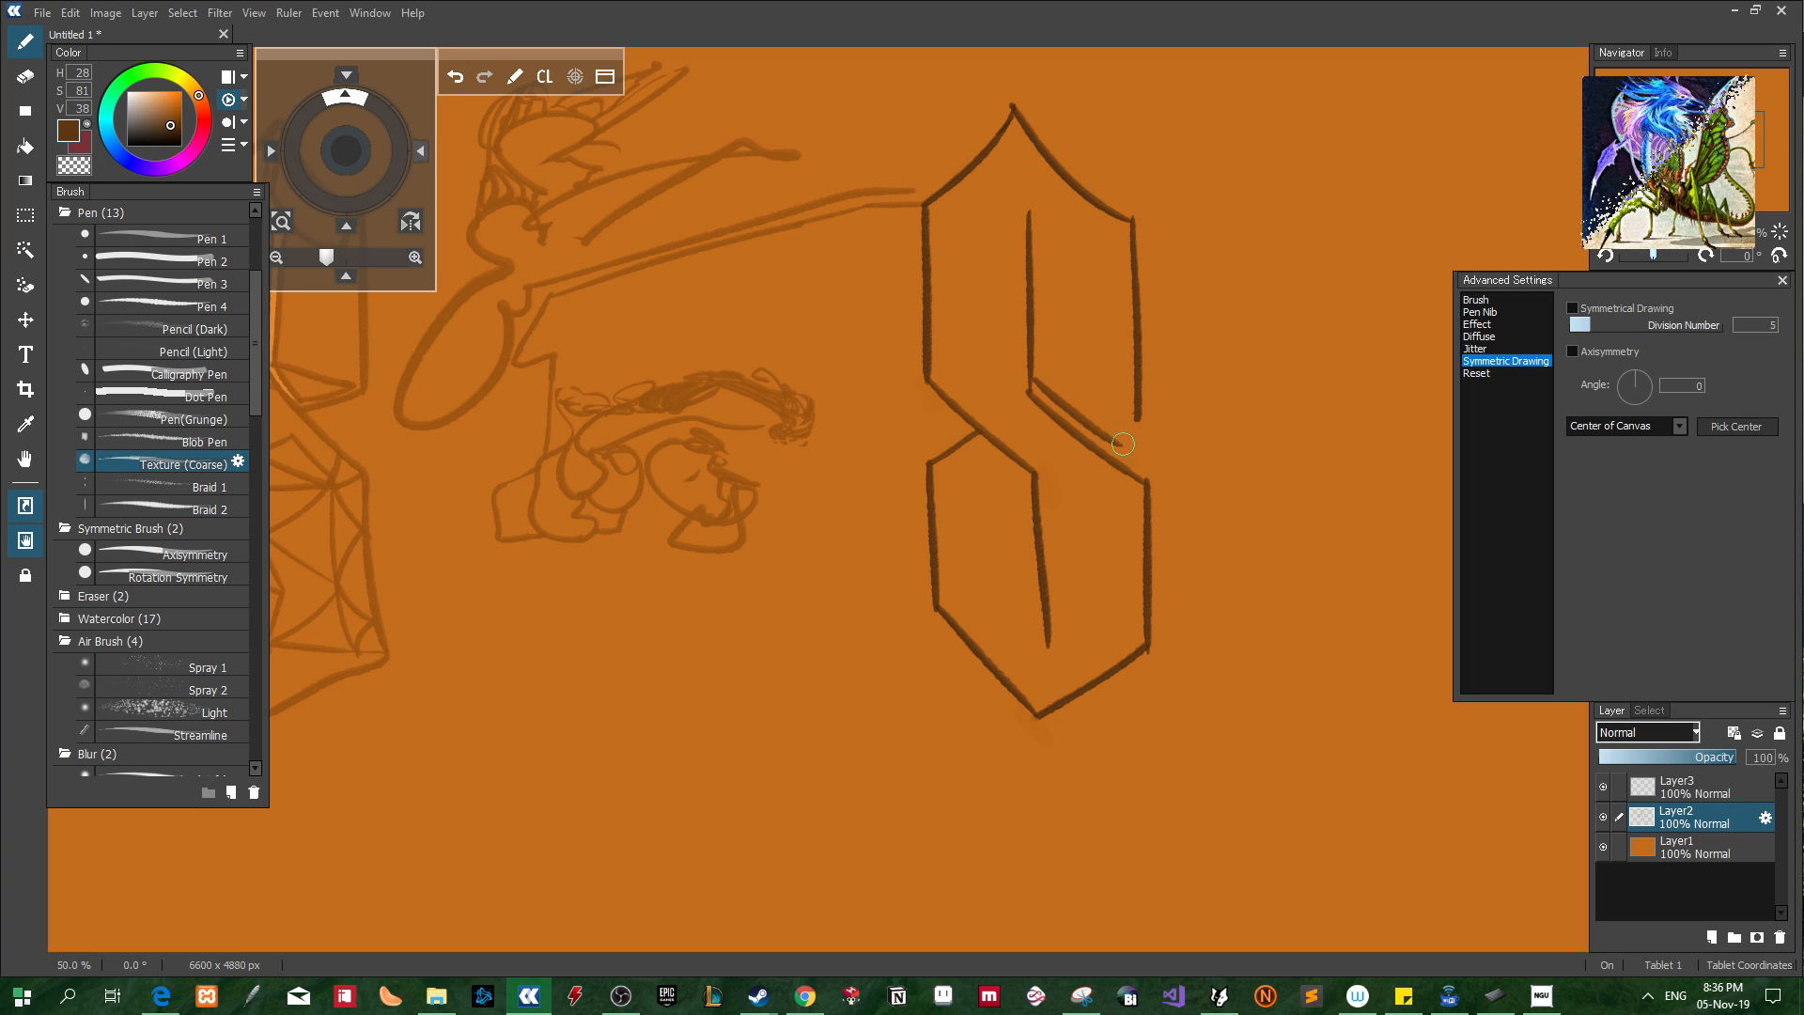
{"action": "left_click_drag", "start_coordinate": [1031, 384], "coordinate": [1112, 430]}
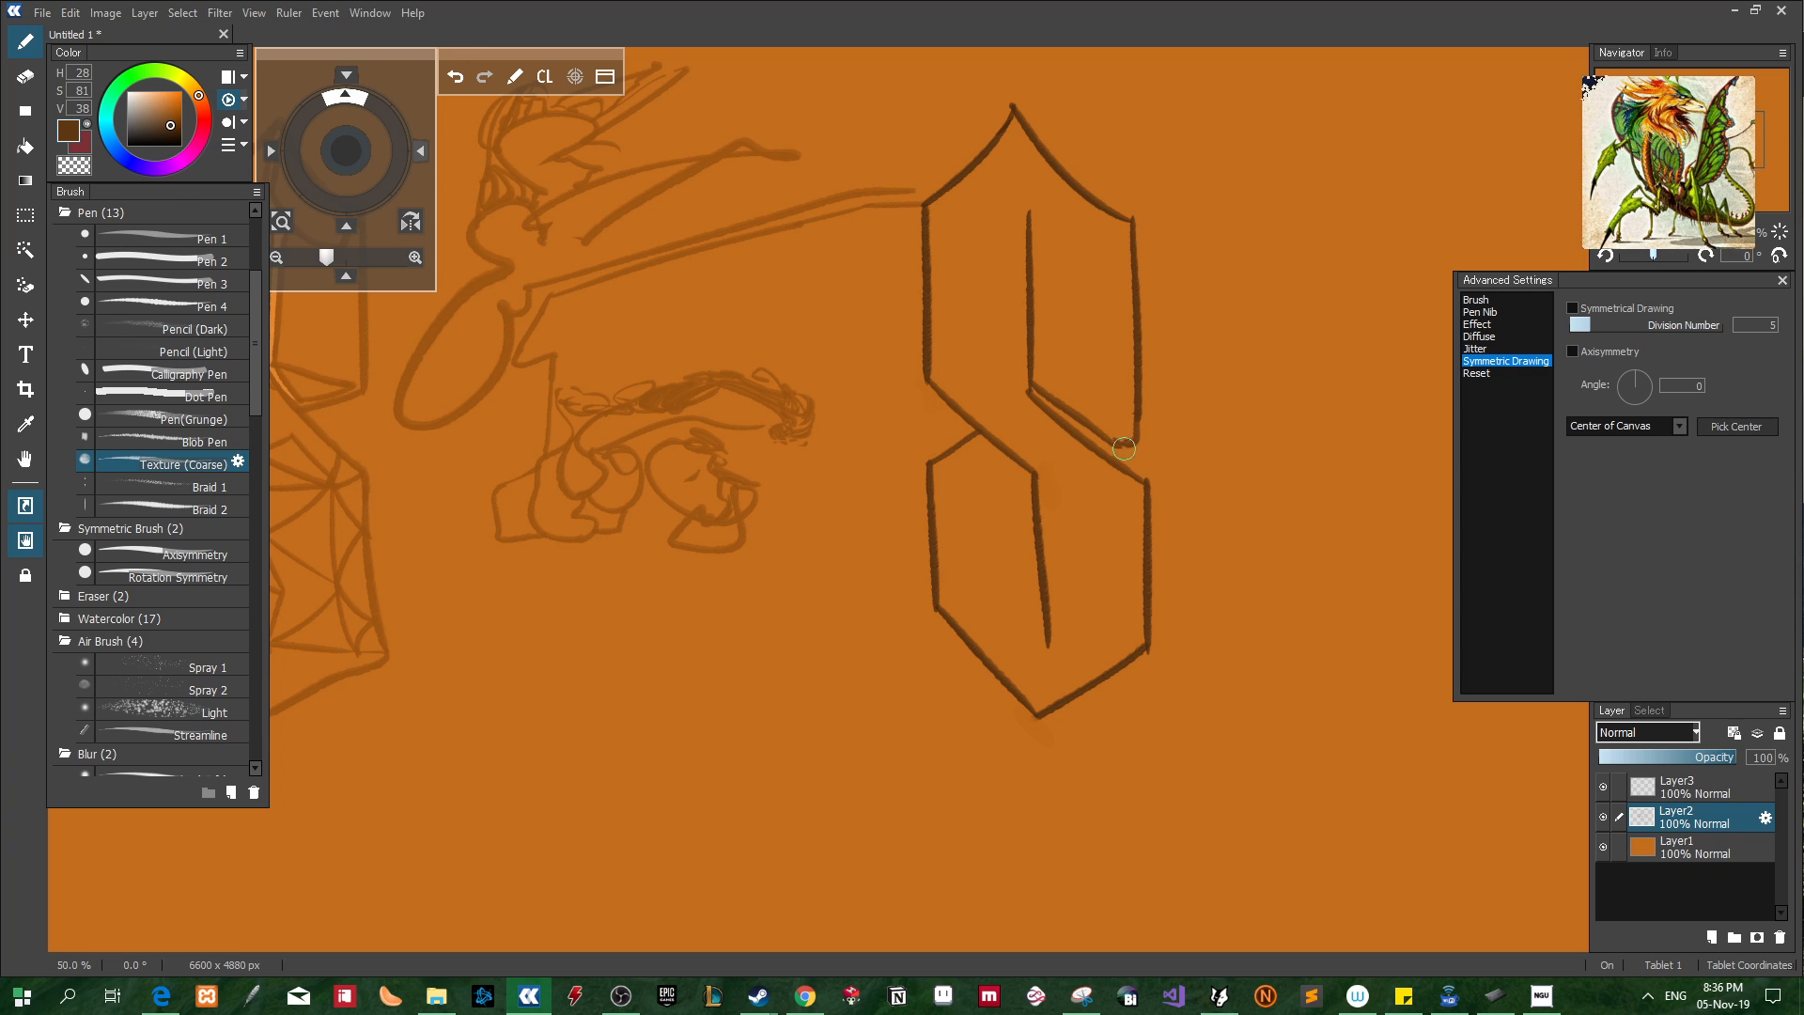
{"action": "left_click_drag", "start_coordinate": [1115, 432], "coordinate": [1134, 442]}
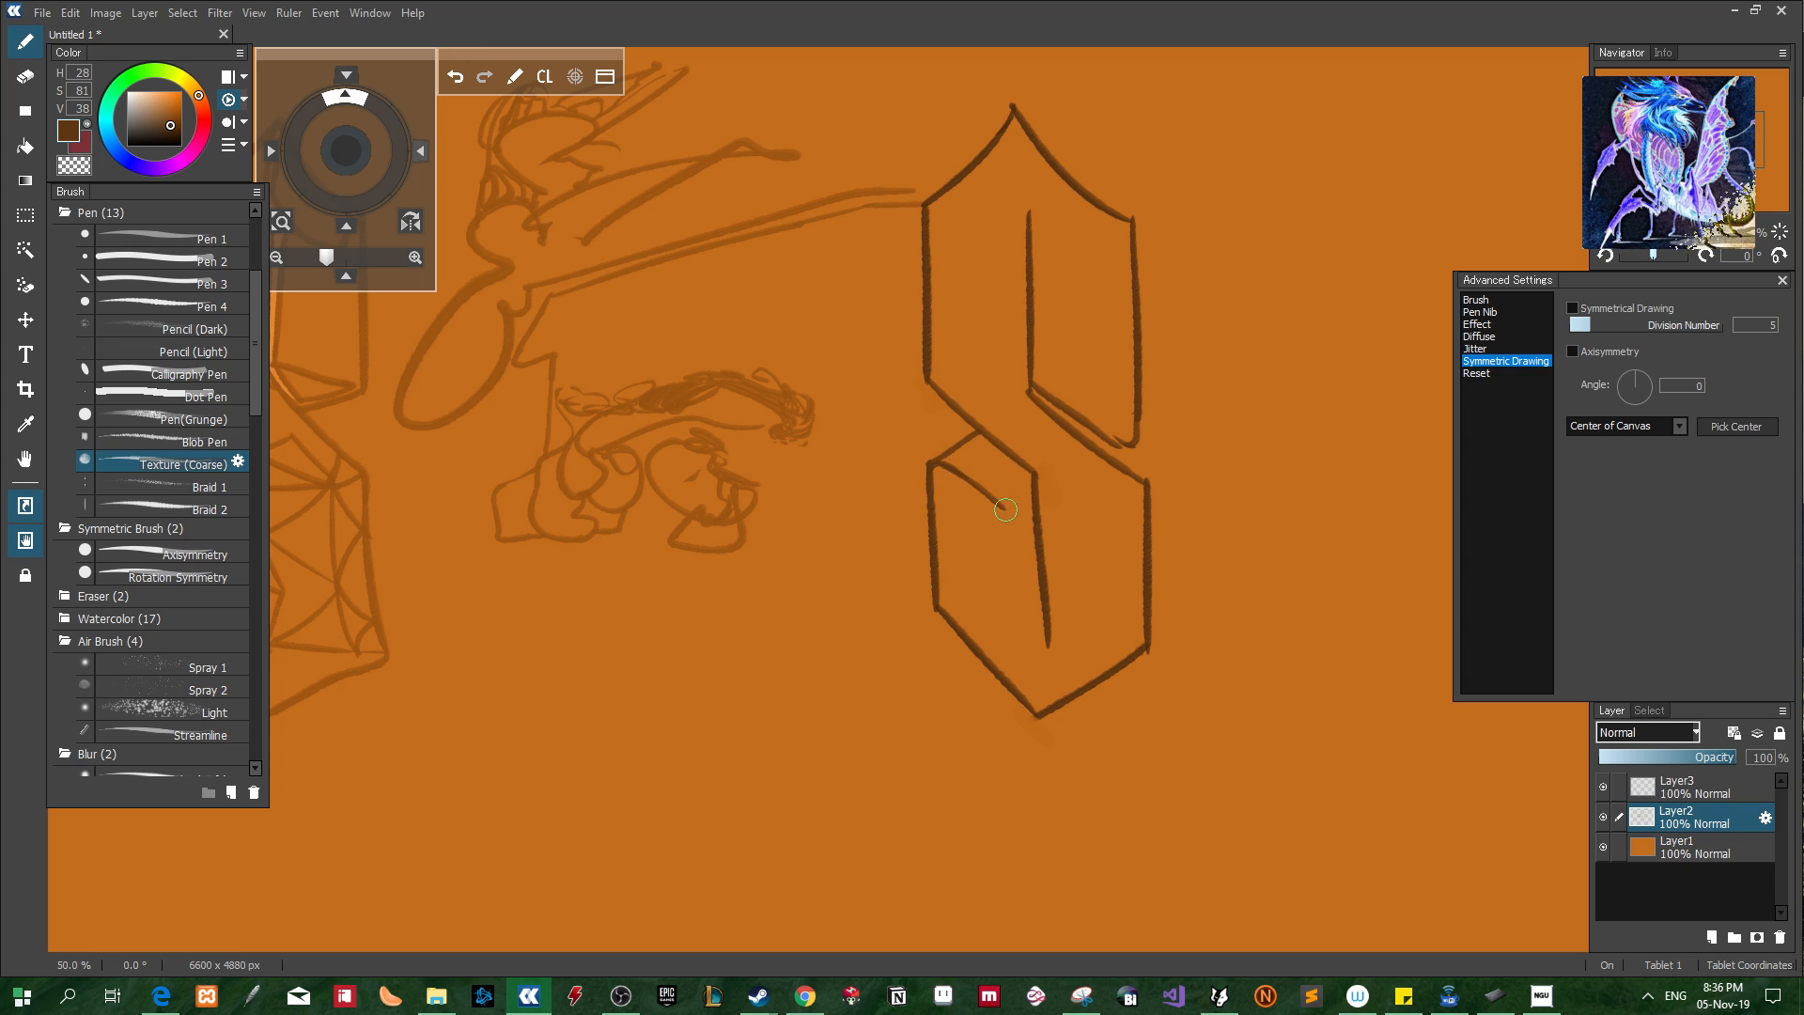
Redraw the curved inner line from the lower half's upper-left corner down beside its center line, and add a line beside the upper center line
{"action": "key", "text": "ctrl+z"}
{"action": "mouse_move", "coordinate": [935, 463]}
{"action": "left_mouse_down"}
{"action": "mouse_move", "coordinate": [1013, 521]}
{"action": "mouse_move", "coordinate": [1024, 592]}
{"action": "left_mouse_up"}
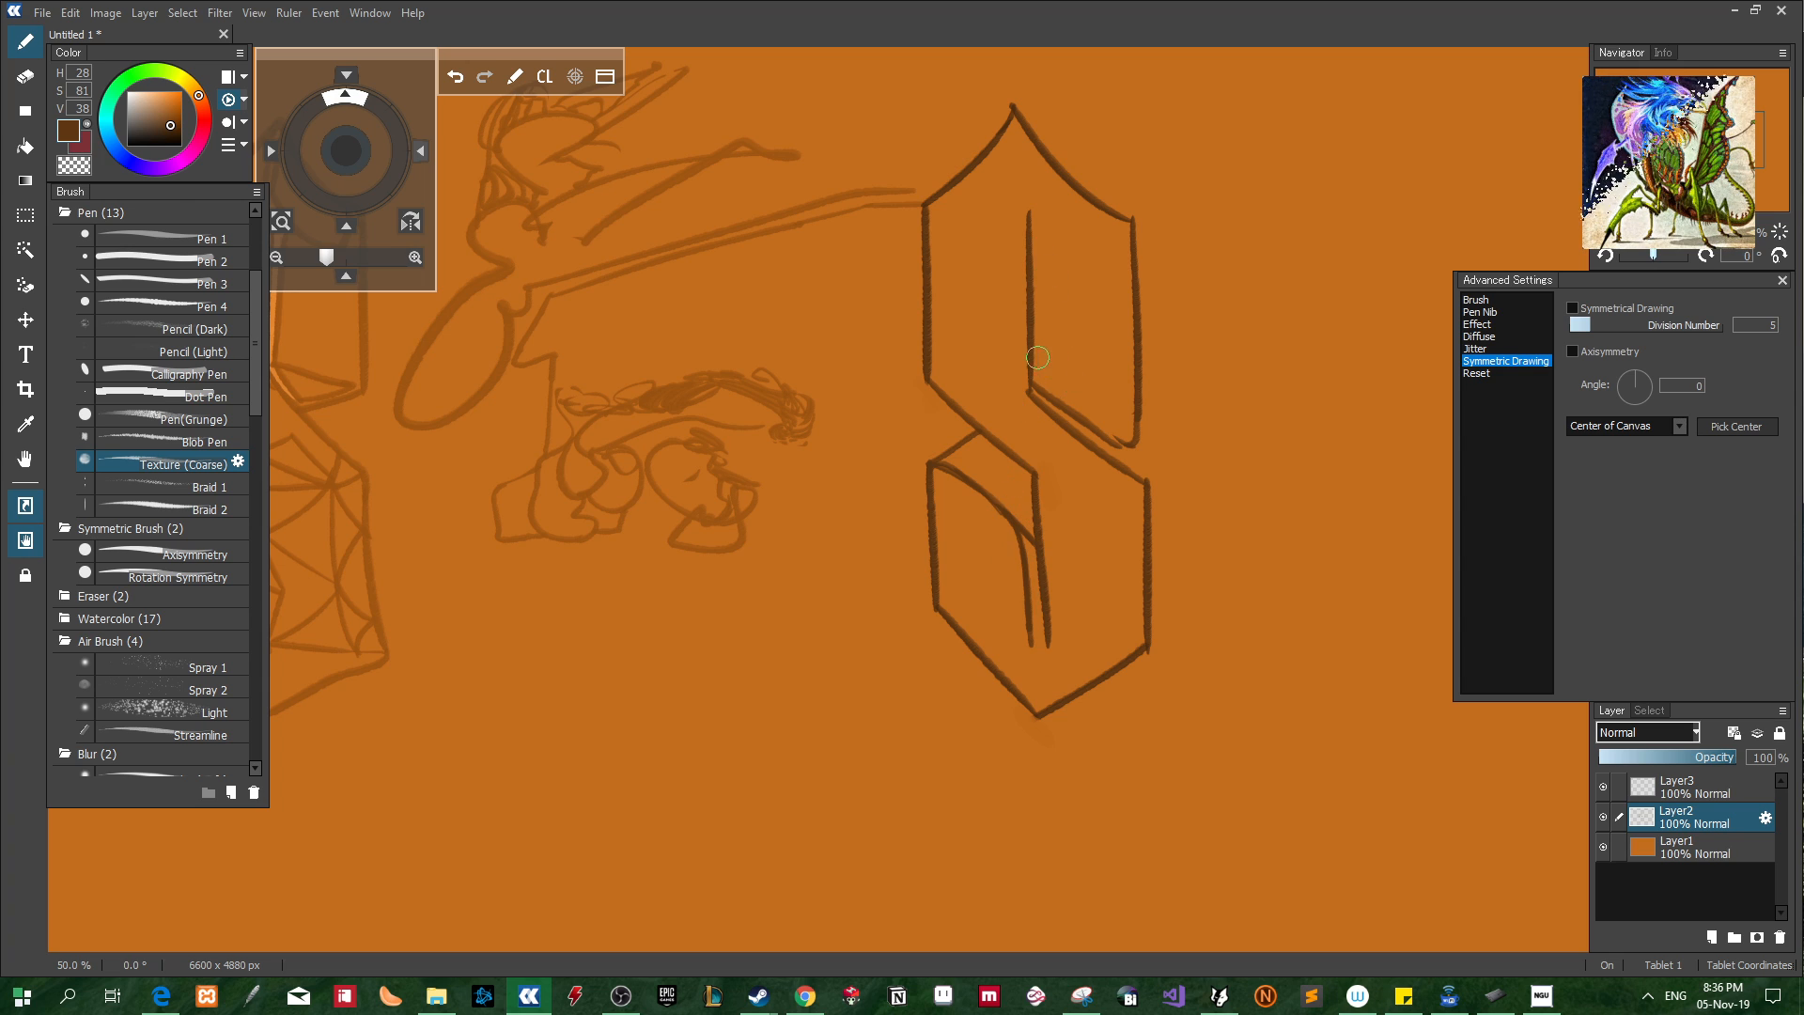
{"action": "mouse_move", "coordinate": [1047, 389]}
{"action": "left_mouse_down"}
{"action": "mouse_move", "coordinate": [1042, 329]}
{"action": "mouse_move", "coordinate": [1043, 380]}
{"action": "left_mouse_up"}
{"action": "key", "text": "ctrl+z"}
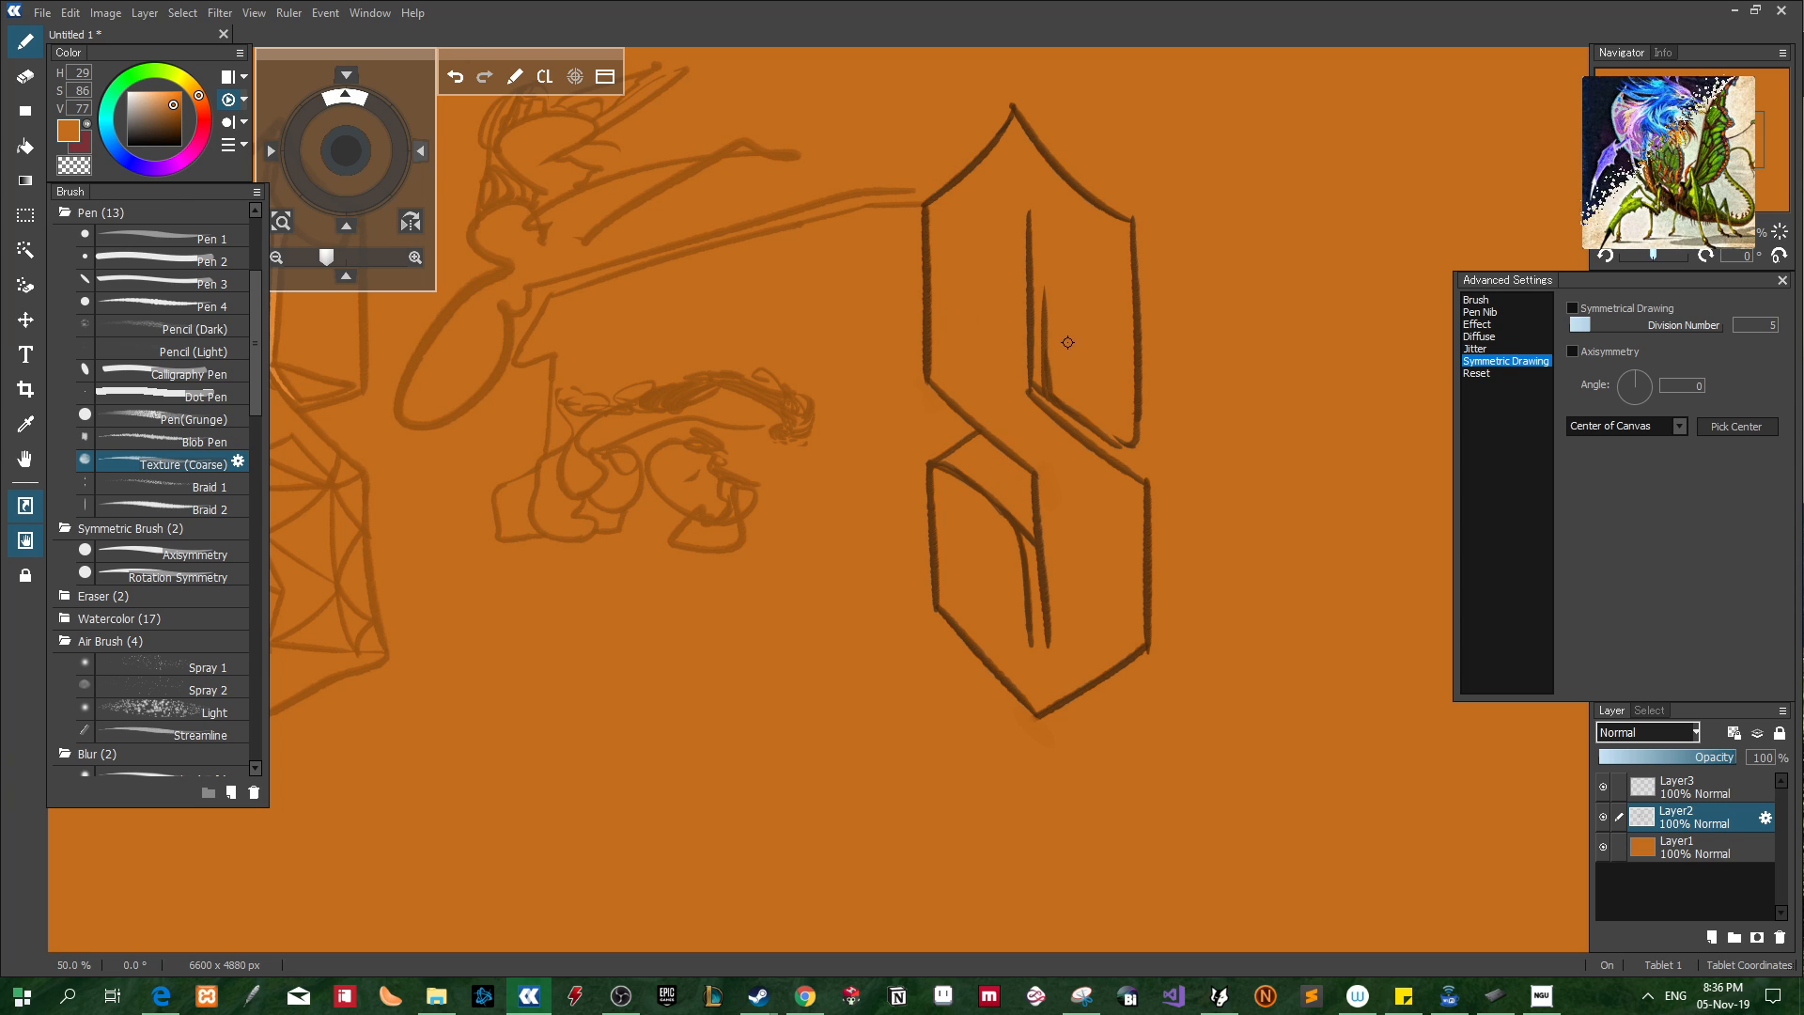
Draw small brown facet lines at the S's two inner ends, cleaning up and redrawing the one beside the middle band
{"action": "left_click", "coordinate": [925, 353], "text": "alt"}
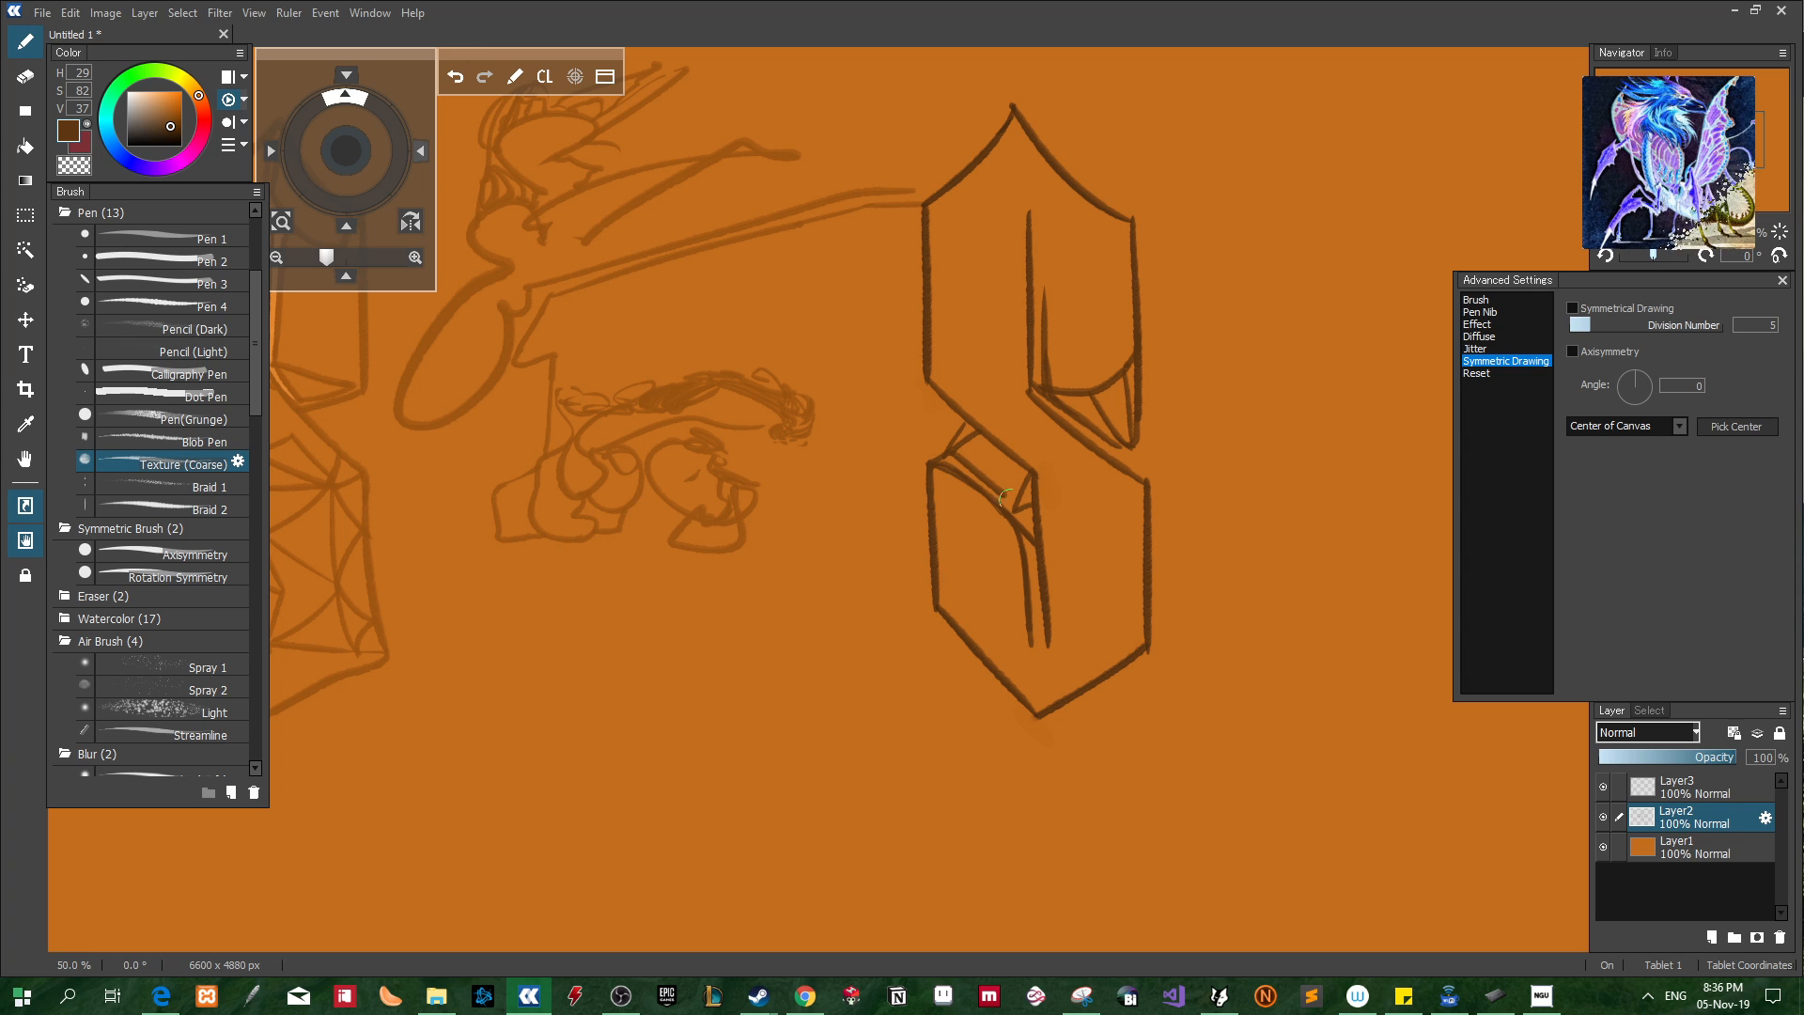
{"action": "left_click", "coordinate": [1053, 505], "text": "alt"}
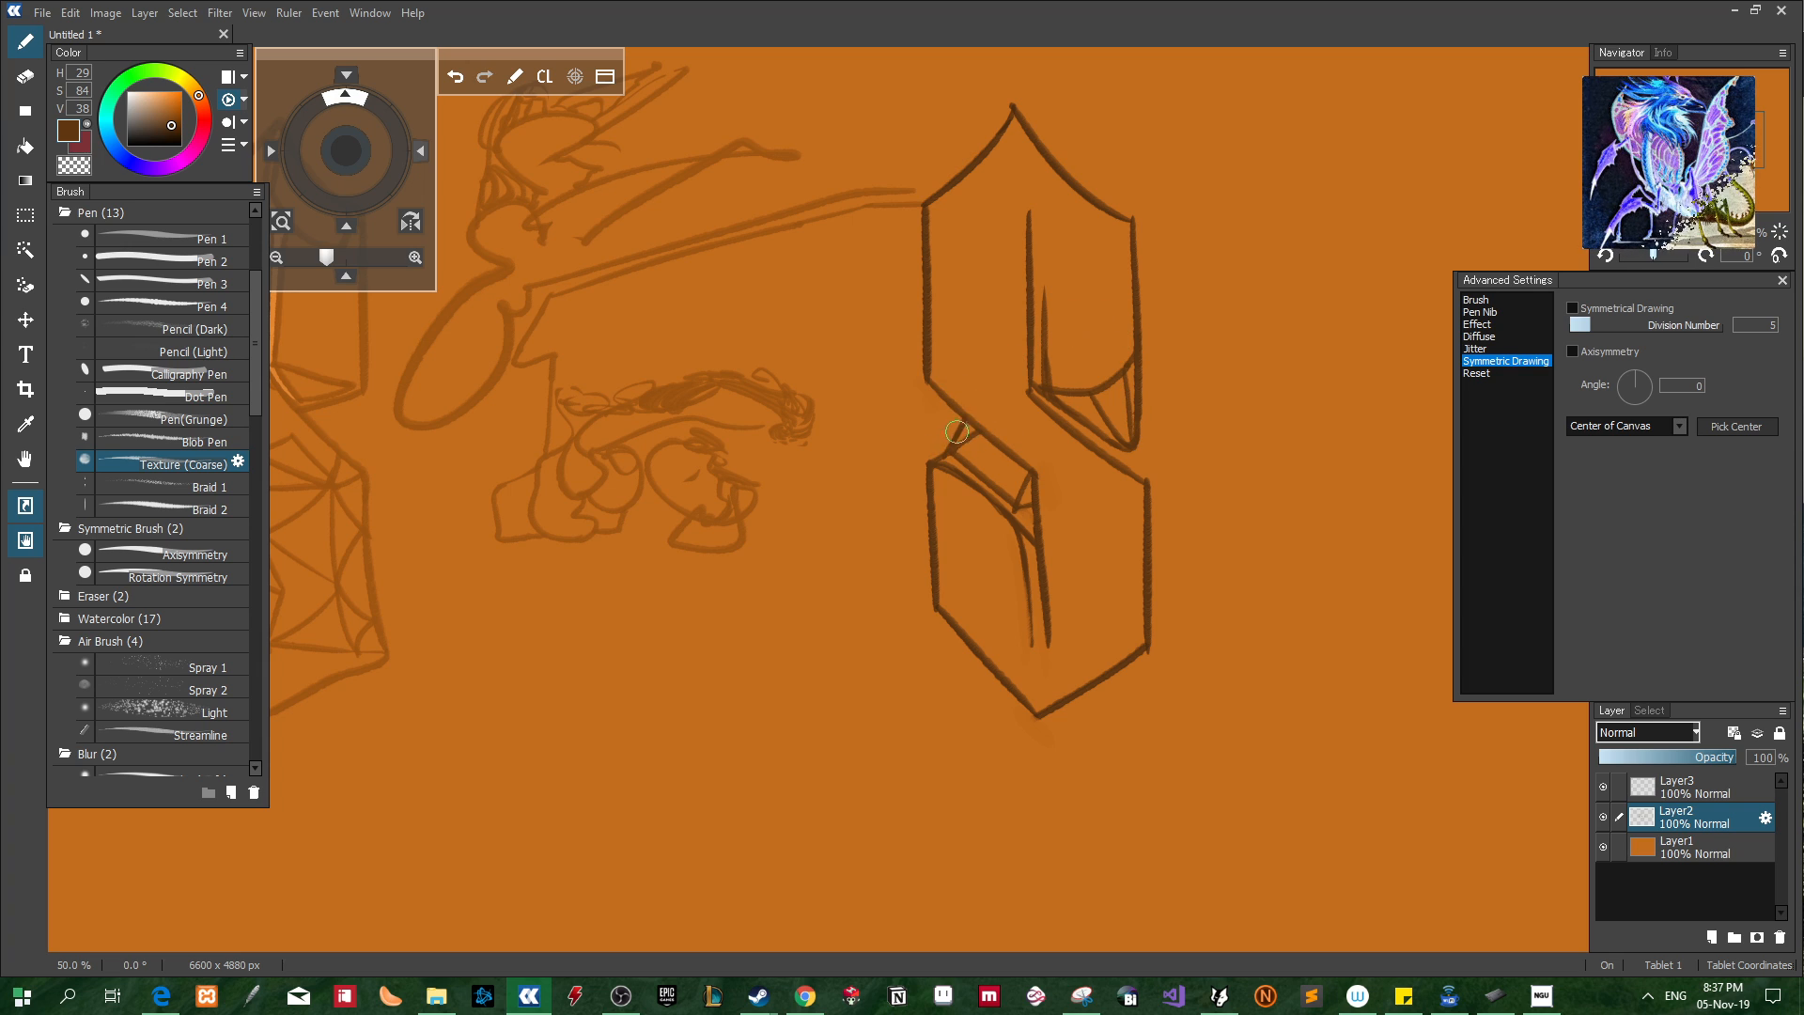
{"action": "left_click", "coordinate": [965, 434], "text": "alt"}
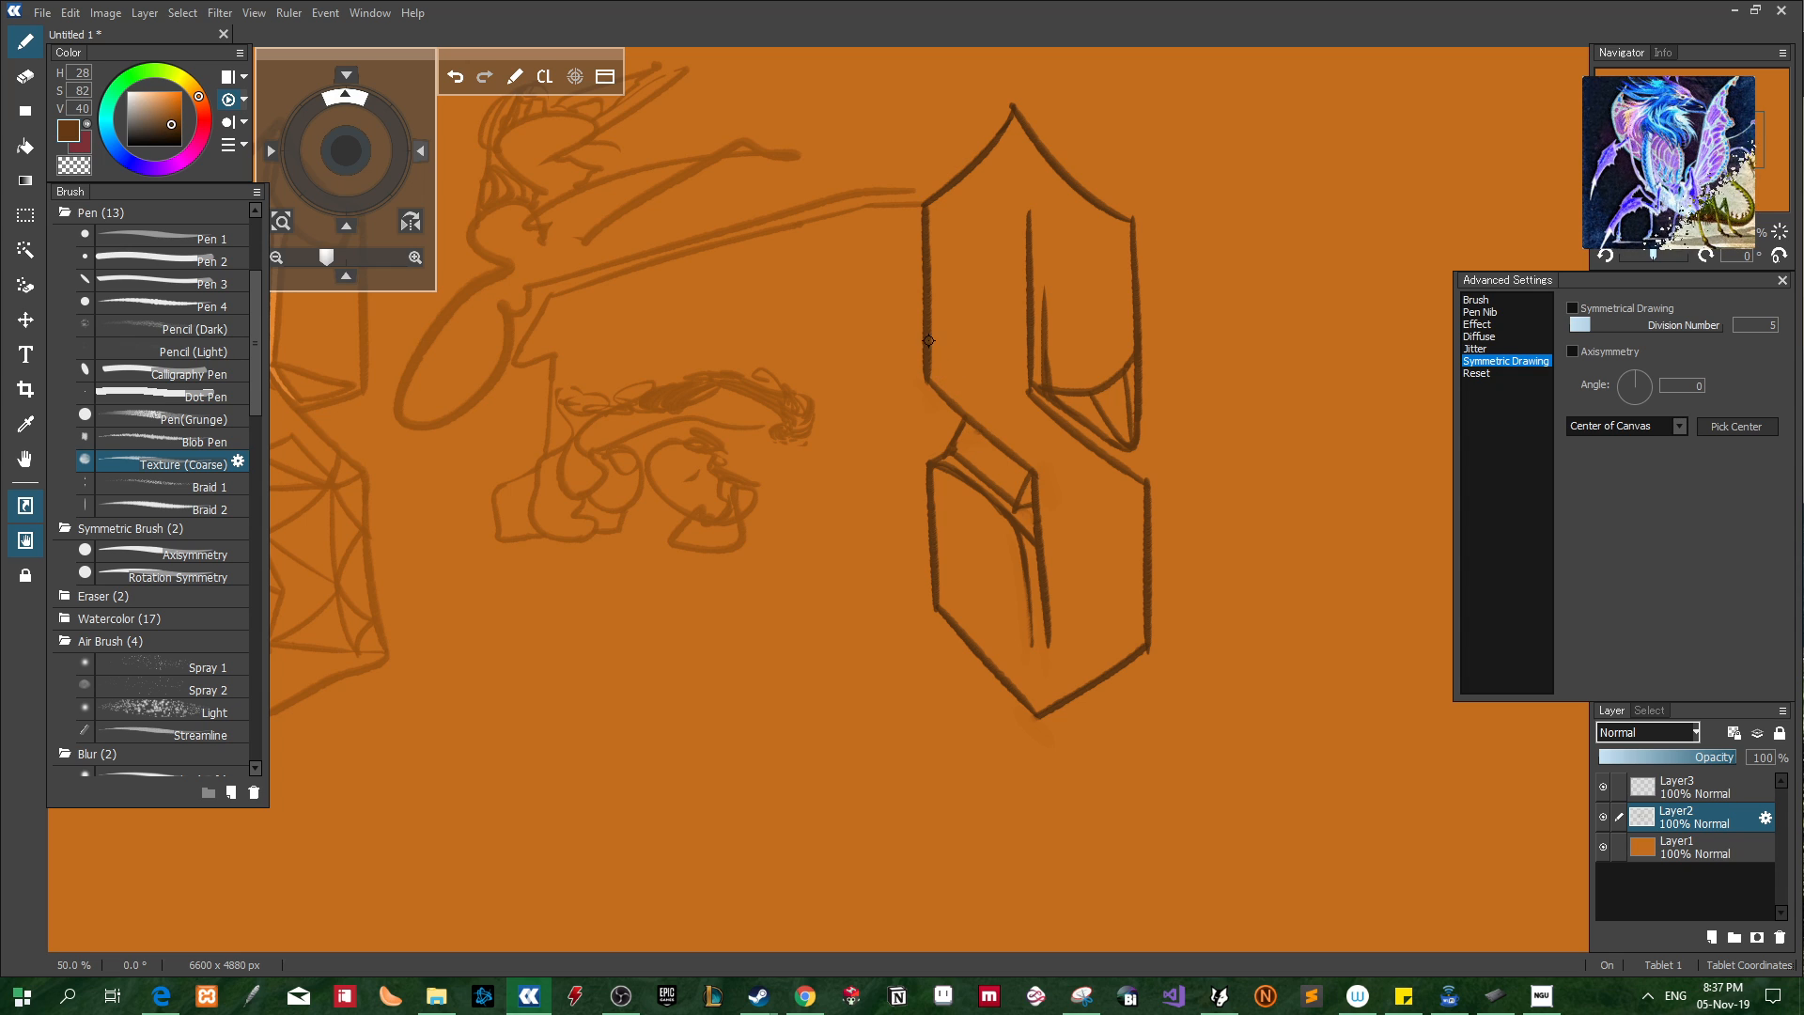
Sample dark brown (S 80, V 33), close both narrow inner slots into points, and draw a short slanted line up from the bottom tip
{"action": "right_click", "coordinate": [929, 341]}
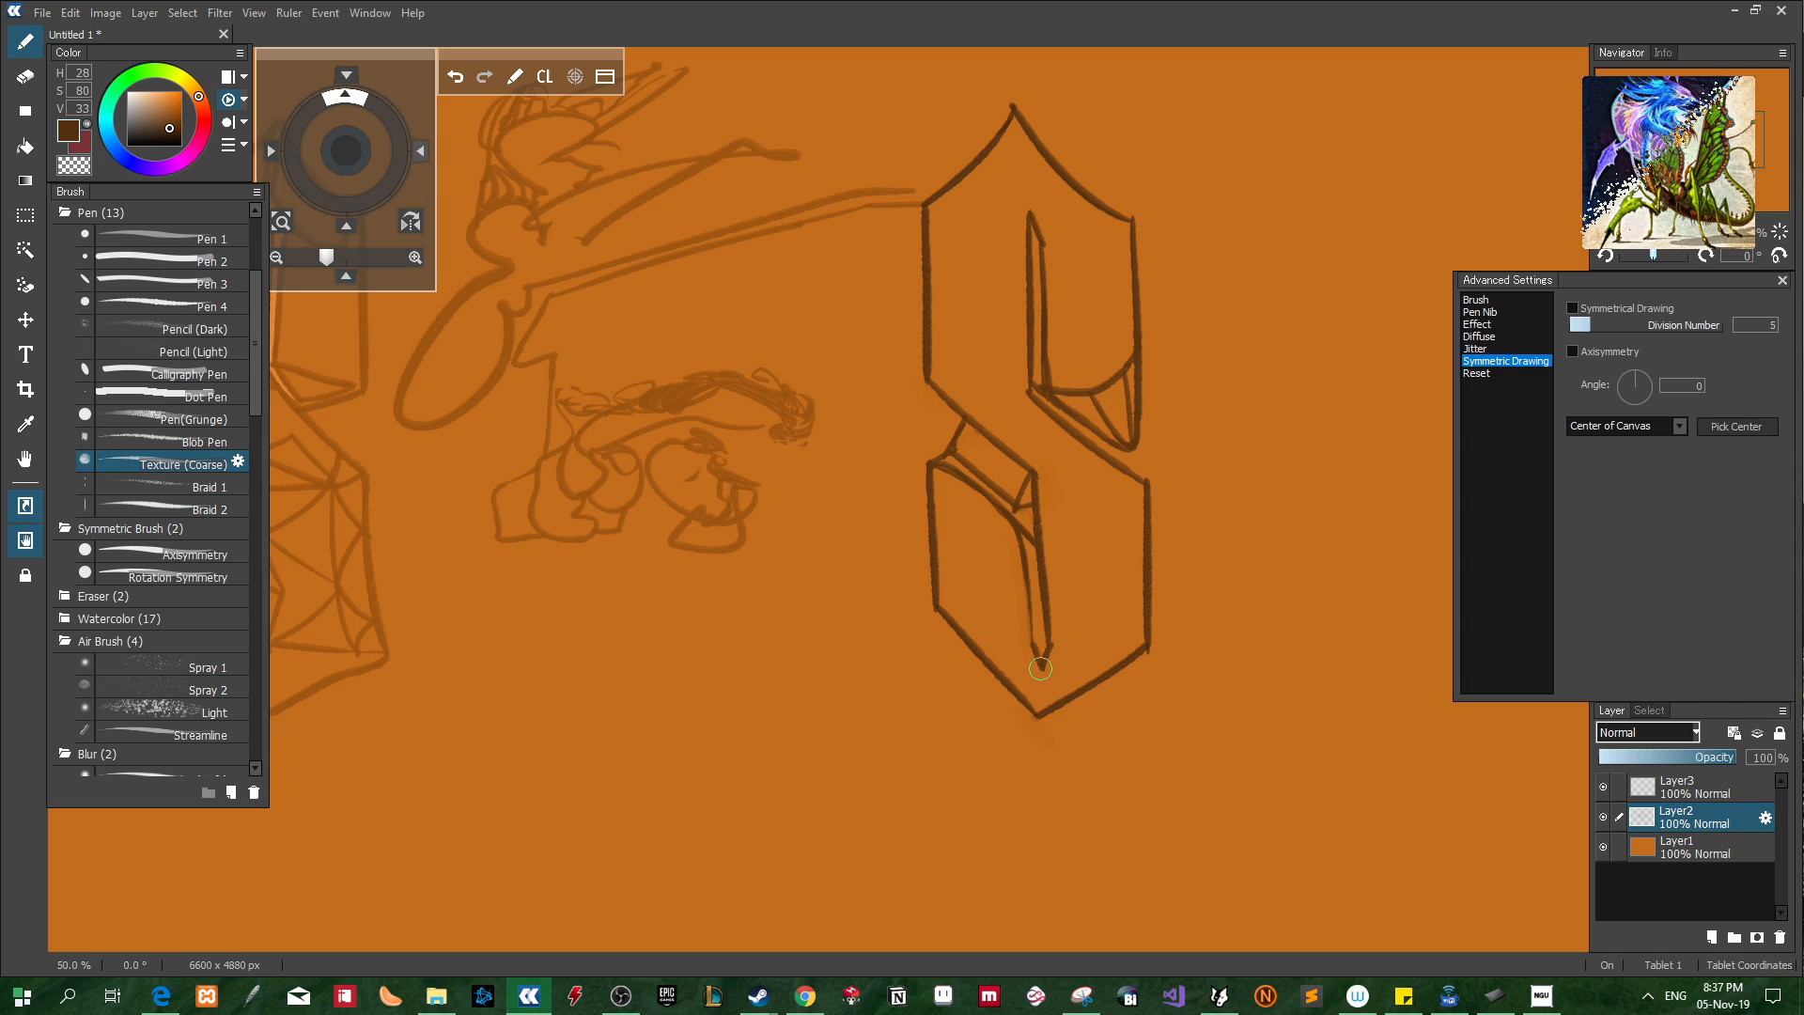
{"action": "left_click_drag", "start_coordinate": [1040, 669], "coordinate": [1037, 707]}
{"action": "key", "text": "ctrl+z"}
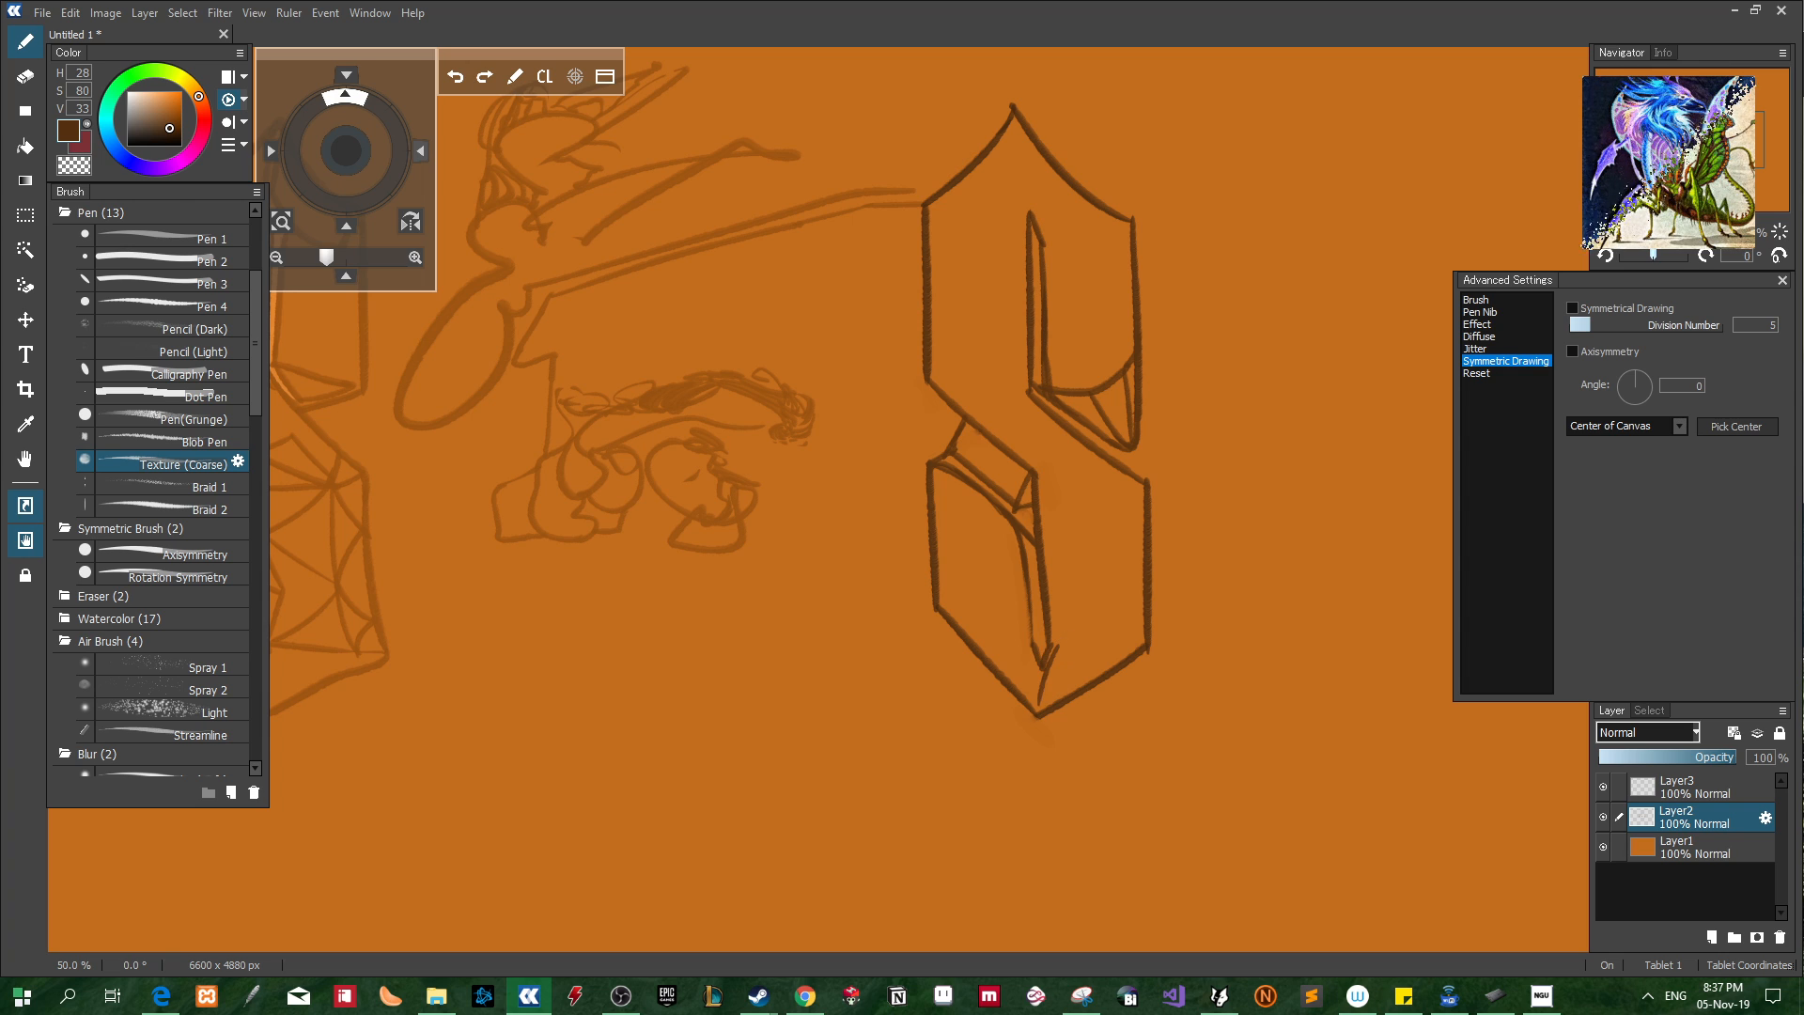
{"action": "key", "text": "ctrl+z"}
{"action": "left_click_drag", "start_coordinate": [1039, 705], "coordinate": [1060, 642]}
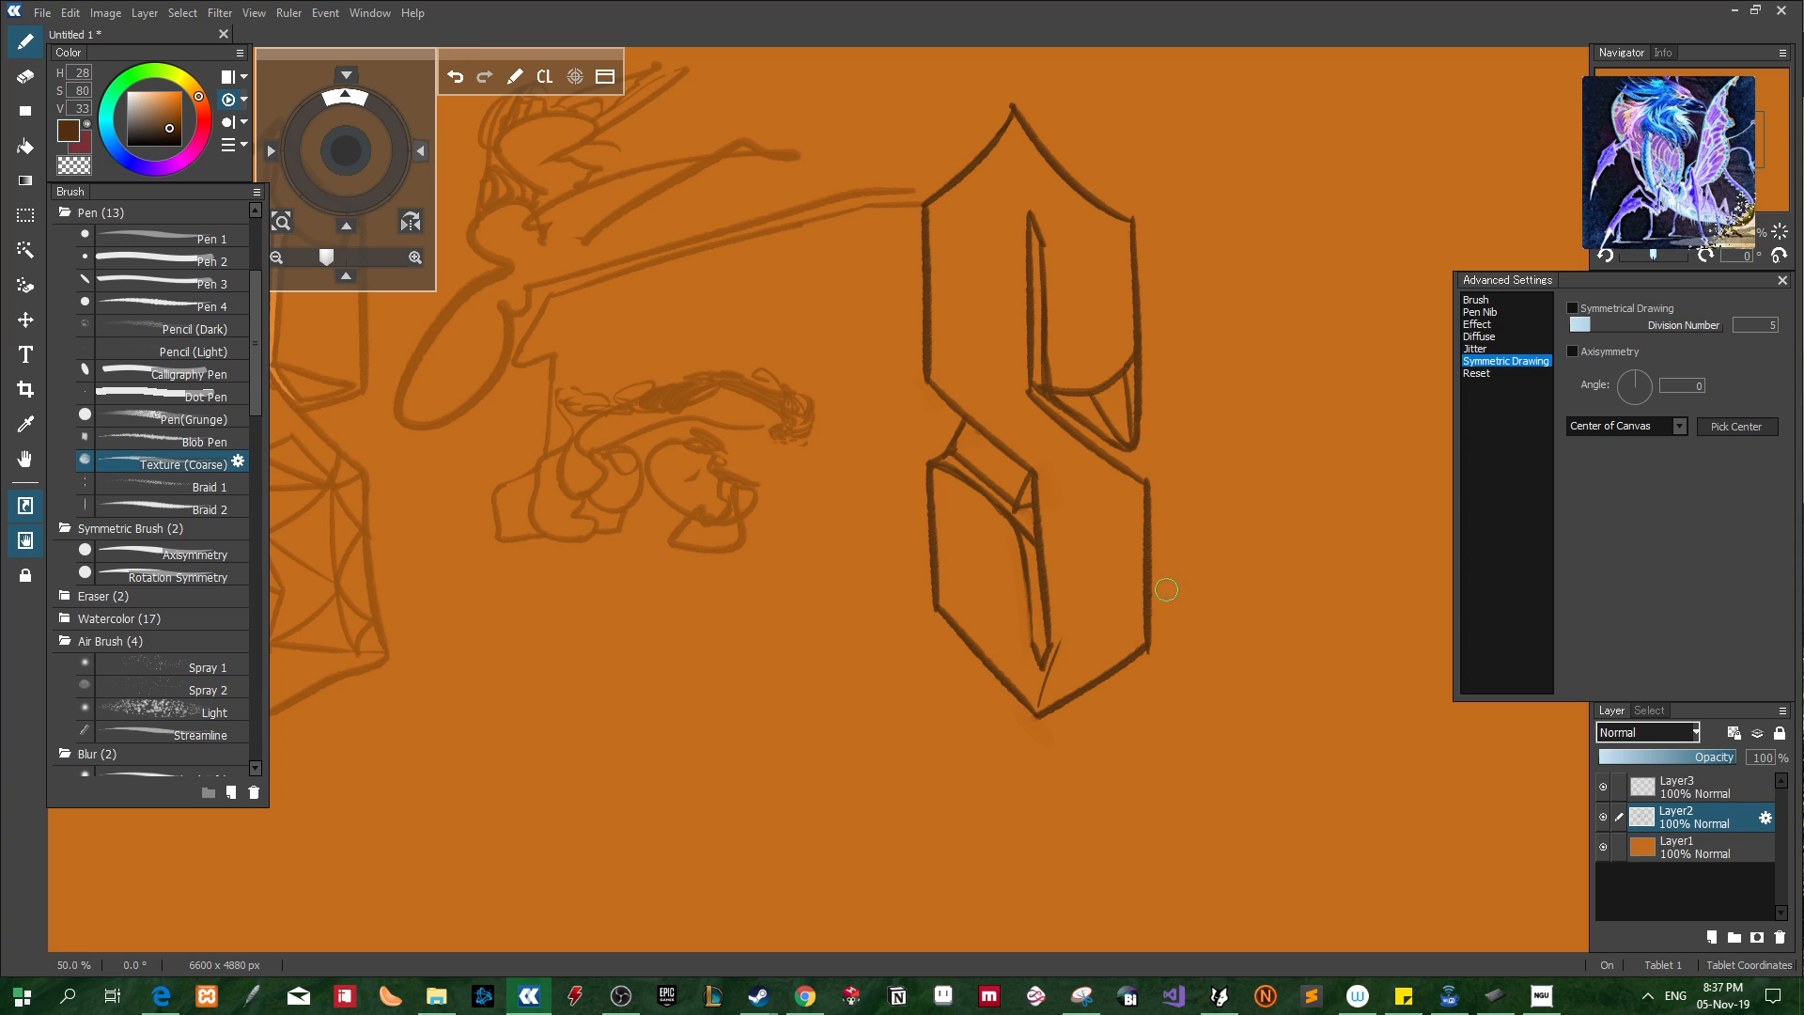
Draw a bevel facet along the S's lower-right slanted edge, with a line parallel to the edge and a short line at its corner
{"action": "mouse_move", "coordinate": [1059, 642]}
{"action": "left_mouse_down"}
{"action": "mouse_move", "coordinate": [1133, 610]}
{"action": "mouse_move", "coordinate": [1114, 609]}
{"action": "left_mouse_up"}
{"action": "key", "text": "ctrl+z"}
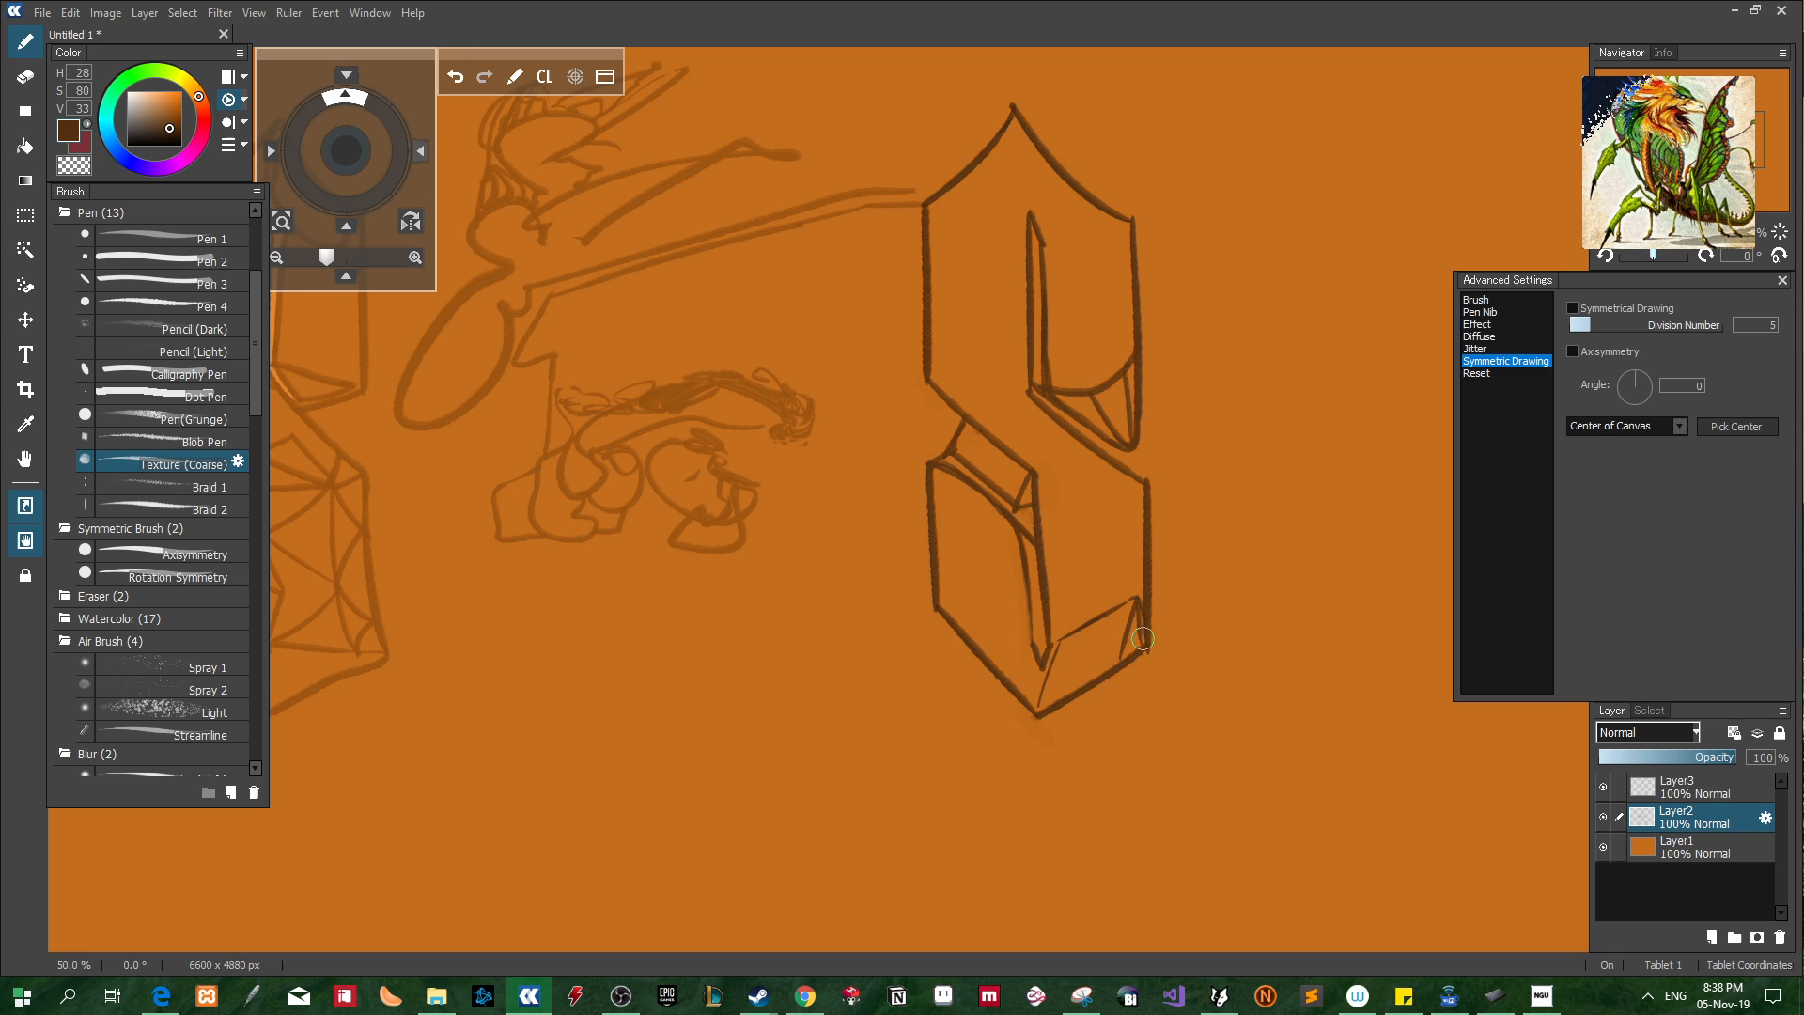
{"action": "left_click_drag", "start_coordinate": [1037, 713], "coordinate": [1126, 647]}
{"action": "key", "text": "ctrl+z"}
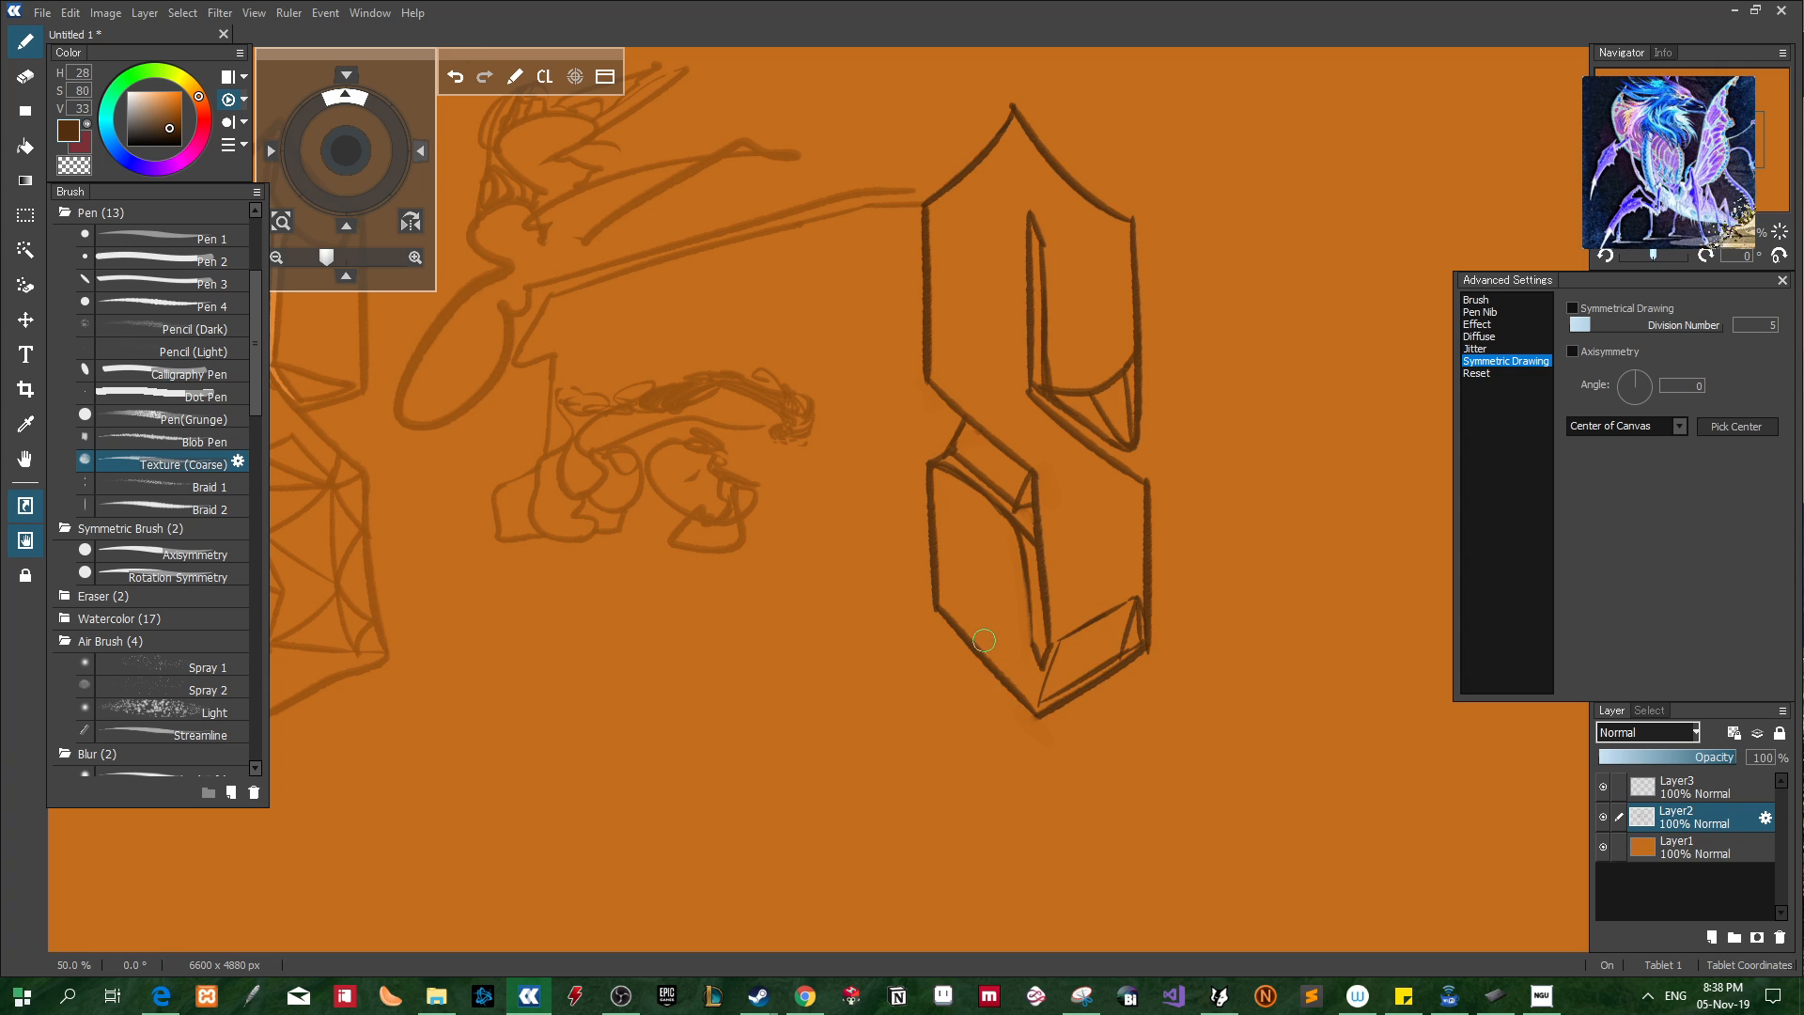
Draw a bevel along the S's lower-left slanted edge with a short corner line and a parallel inner line, and thicken the outer edge
{"action": "mouse_move", "coordinate": [937, 609]}
{"action": "left_mouse_down"}
{"action": "mouse_move", "coordinate": [957, 578]}
{"action": "mouse_move", "coordinate": [1031, 662]}
{"action": "left_mouse_up"}
{"action": "key", "text": "ctrl+z"}
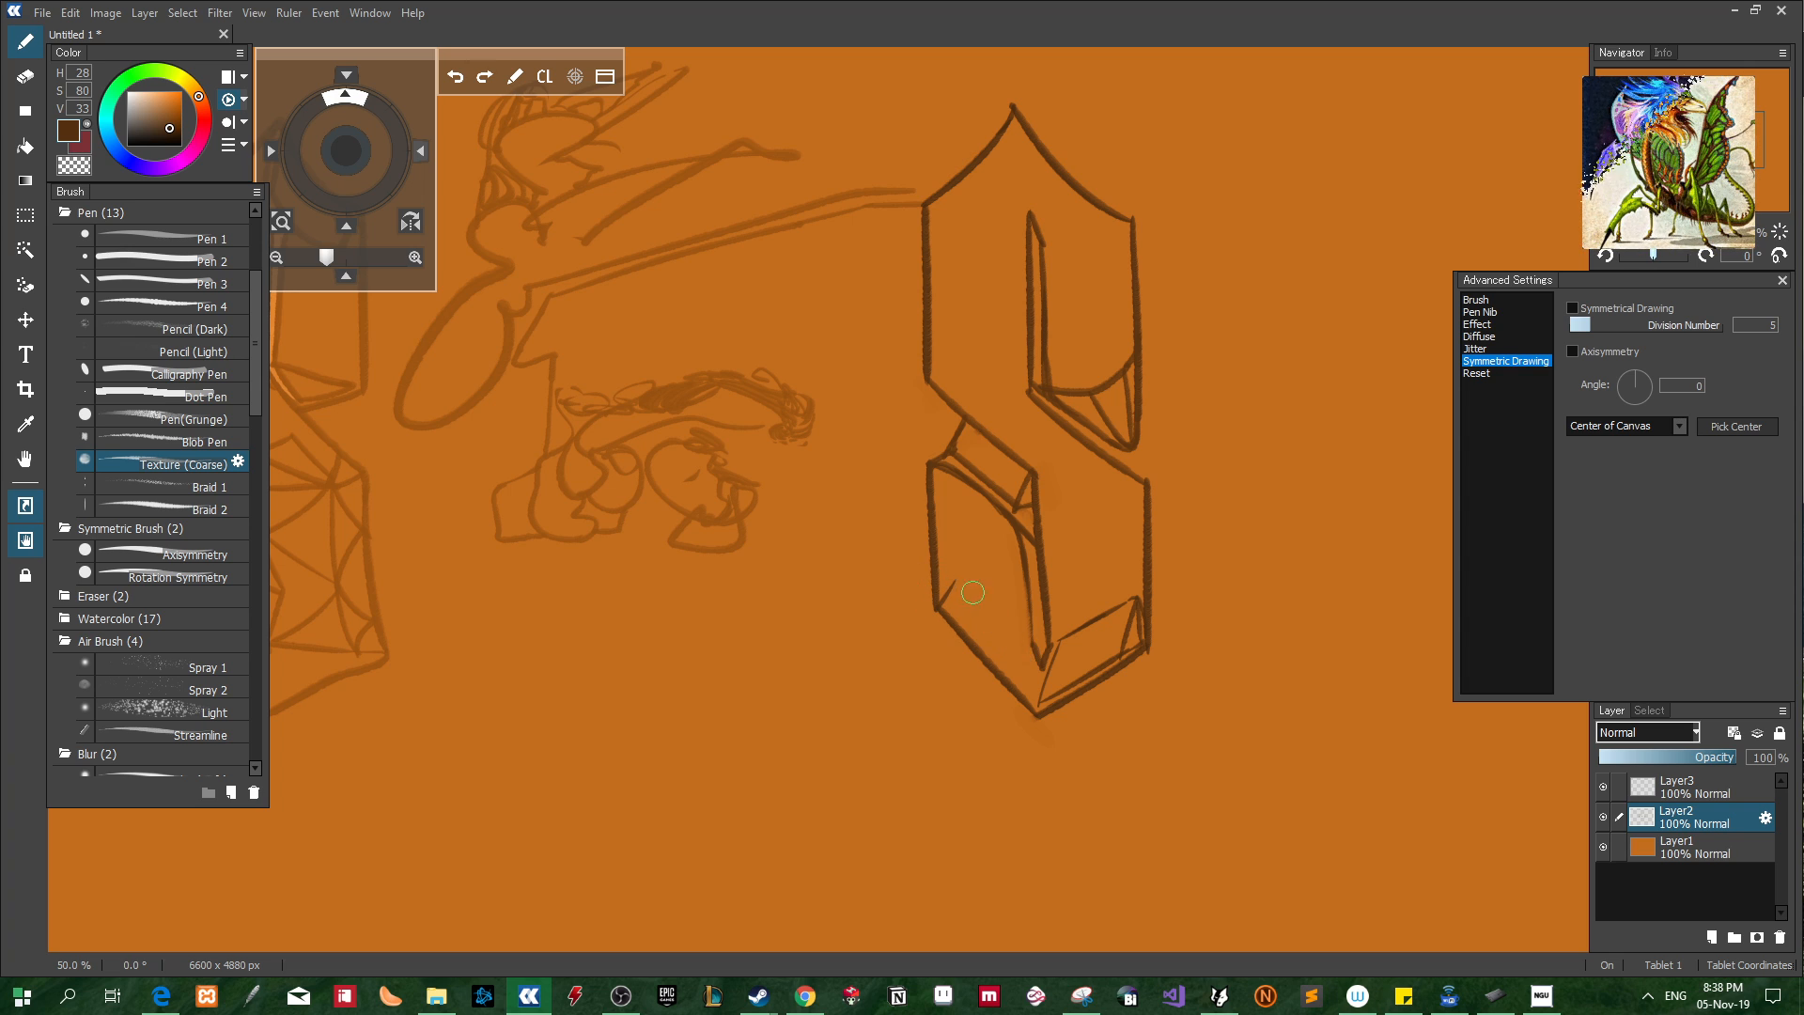
{"action": "left_click_drag", "start_coordinate": [965, 589], "coordinate": [1019, 635]}
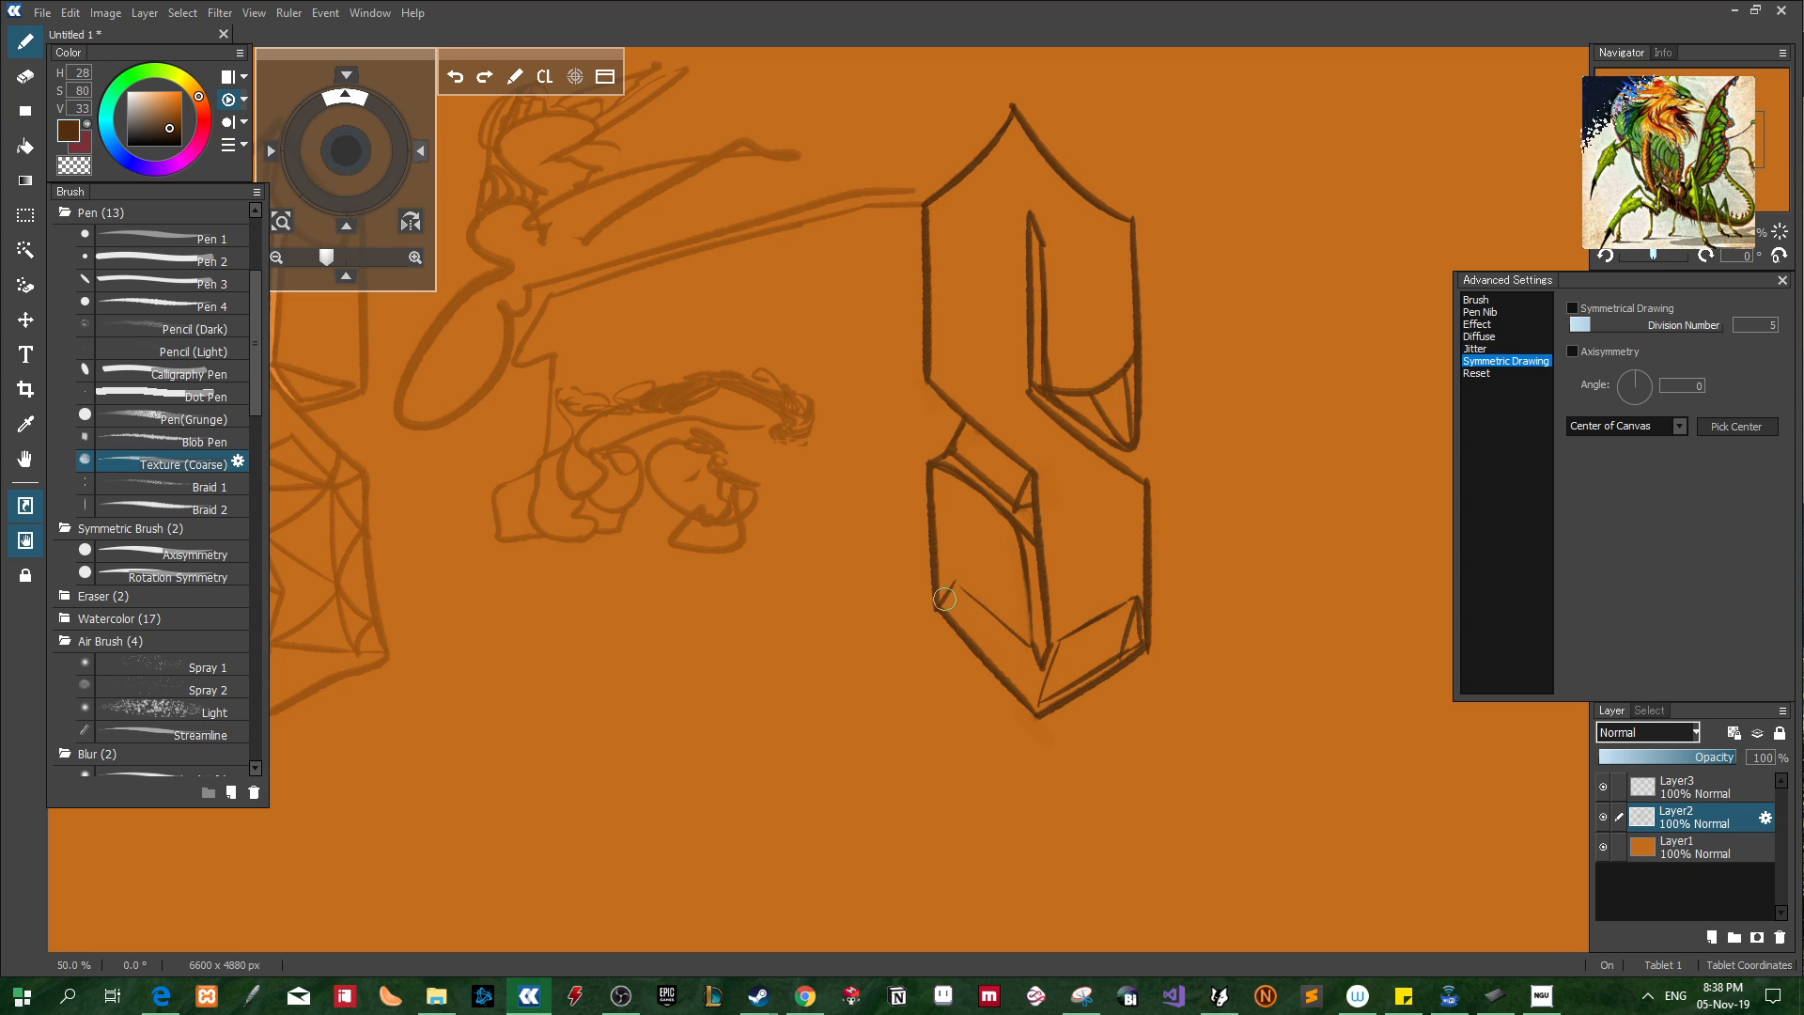
{"action": "left_click_drag", "start_coordinate": [942, 602], "coordinate": [1024, 683]}
{"action": "key", "text": "ctrl+z"}
{"action": "left_click_drag", "start_coordinate": [941, 605], "coordinate": [1032, 697]}
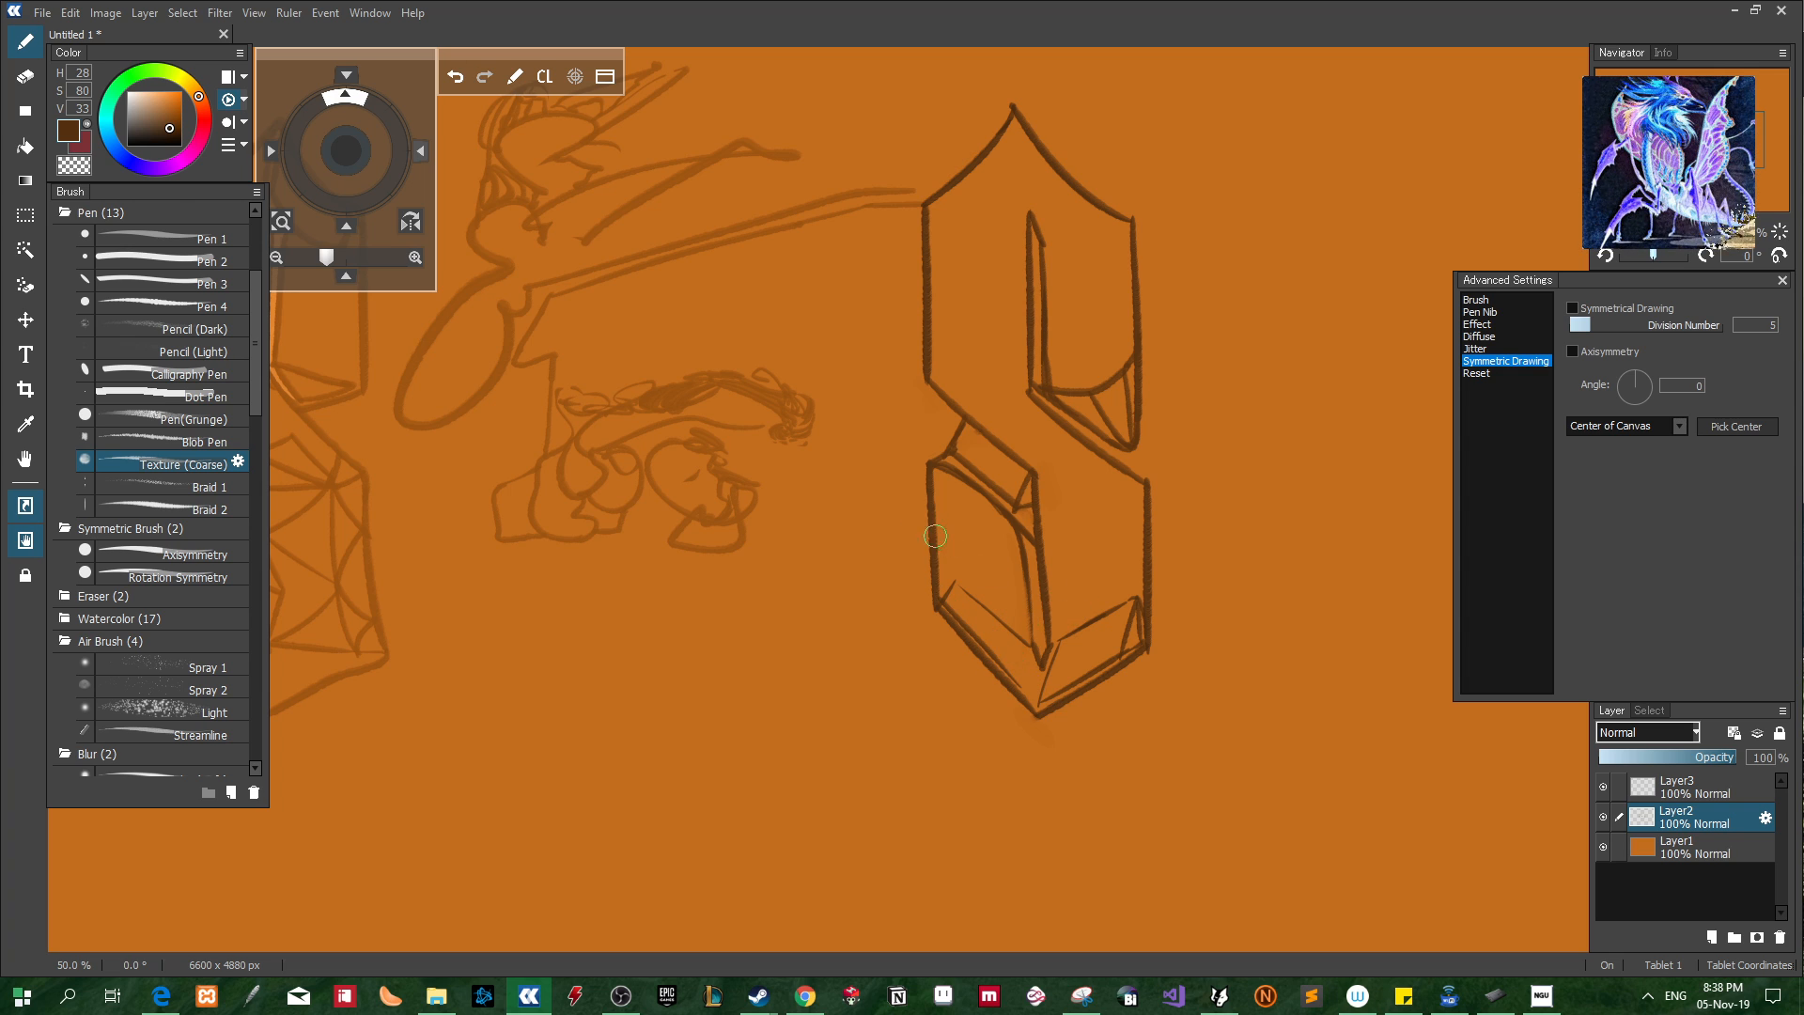
Draw a vertical inner line down the left side of the S's lower half, redrawing it until it fits, and join it to the bevel
{"action": "left_click_drag", "start_coordinate": [949, 481], "coordinate": [957, 581]}
{"action": "key", "text": "ctrl+z"}
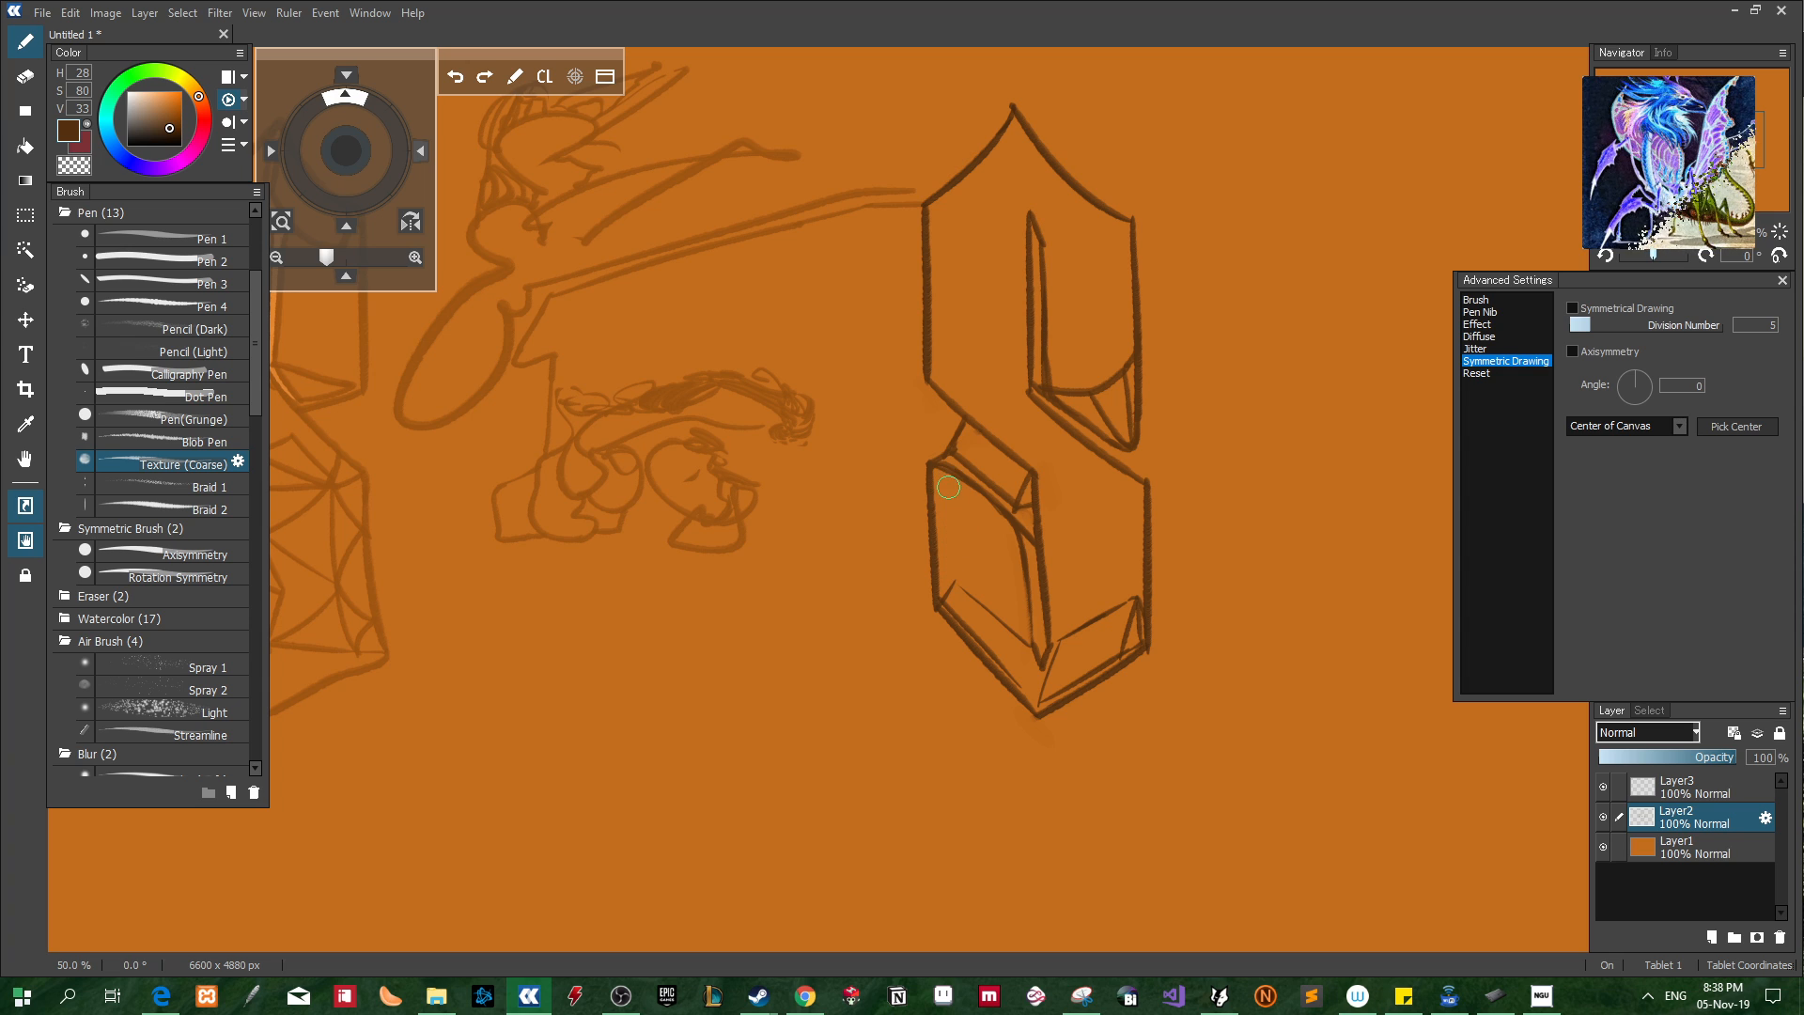
{"action": "left_click_drag", "start_coordinate": [952, 481], "coordinate": [959, 584]}
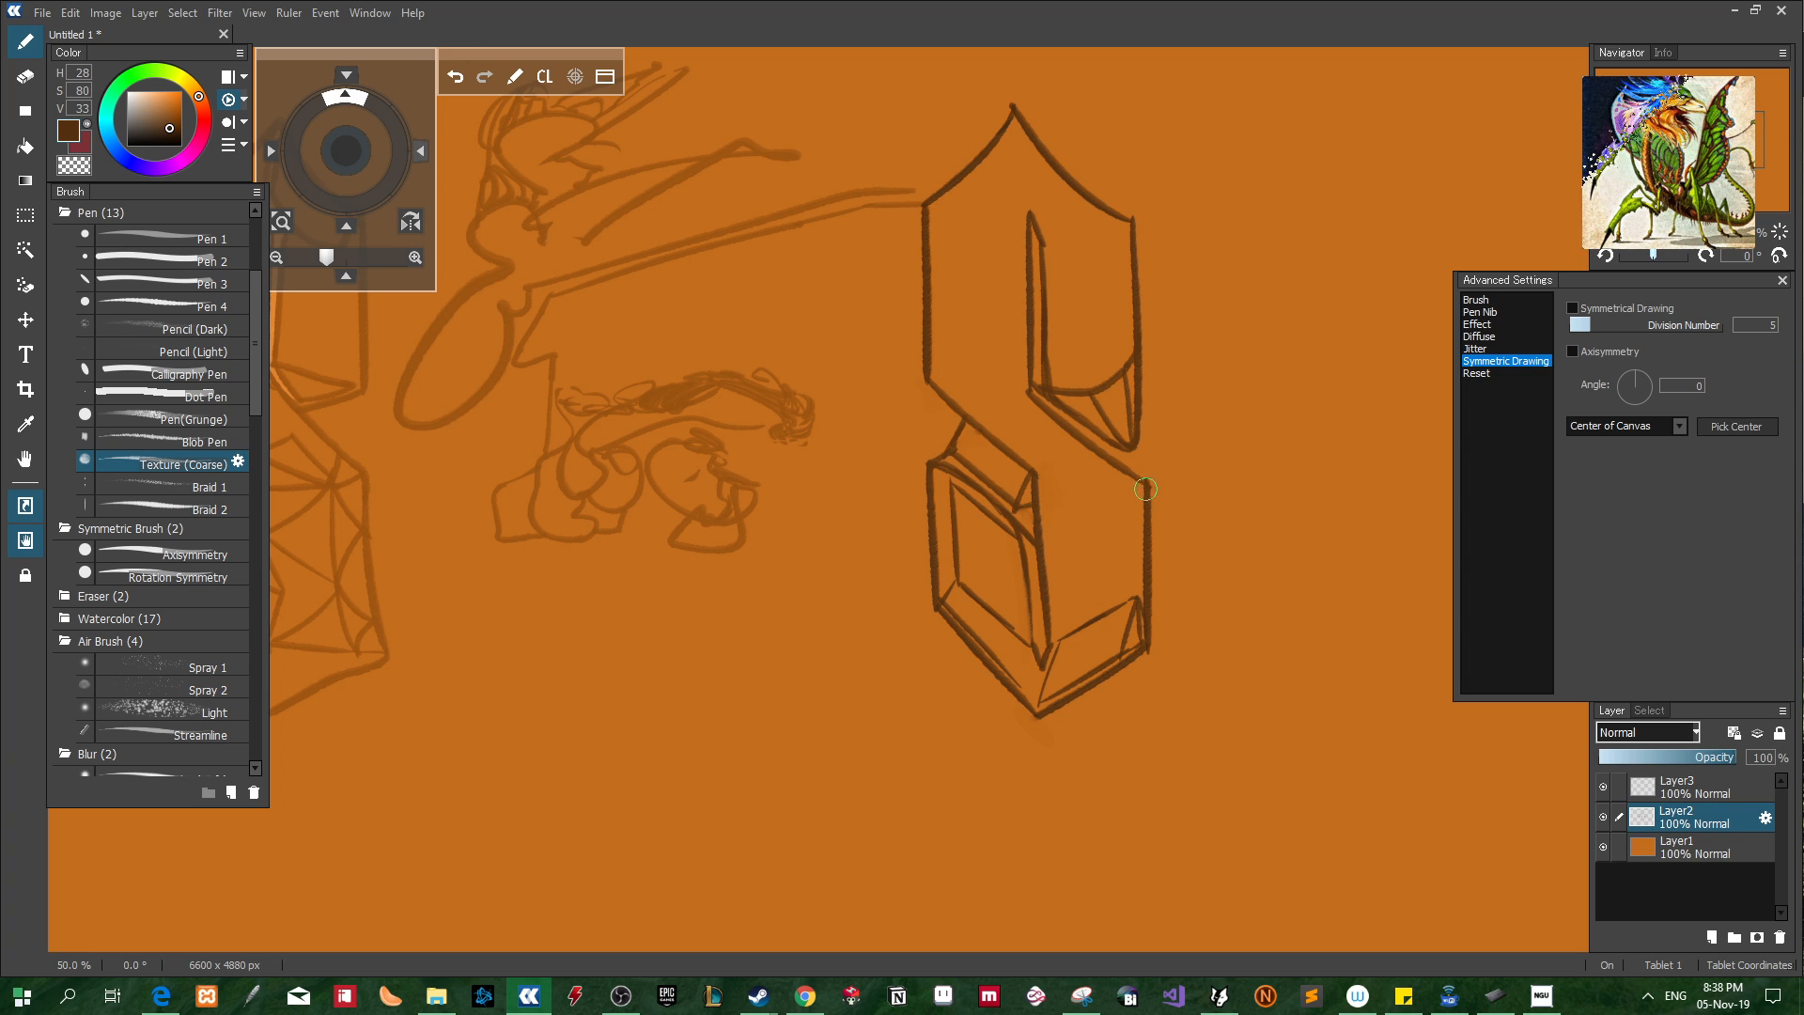
Draw slanted facet lines across the top of the S's lower-right face and across its middle diagonal band
{"action": "left_click_drag", "start_coordinate": [1150, 485], "coordinate": [1062, 523]}
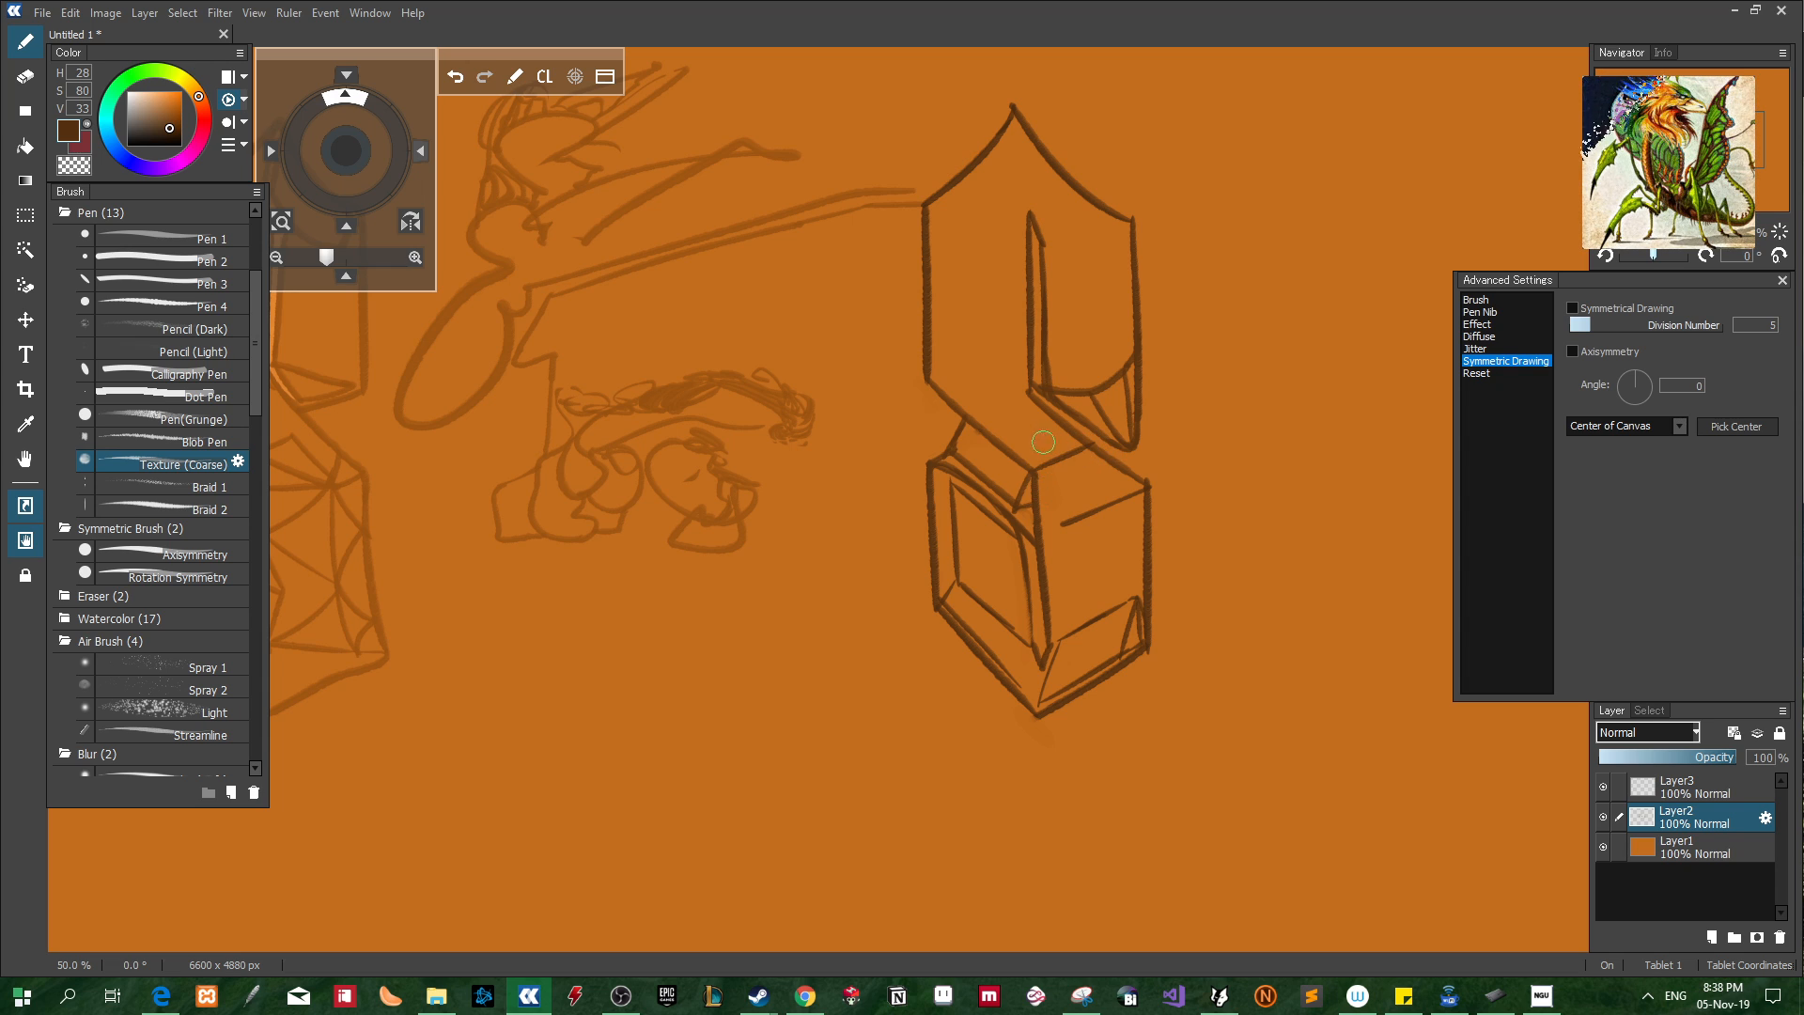
{"action": "left_click_drag", "start_coordinate": [968, 411], "coordinate": [1025, 391]}
{"action": "key", "text": "ctrl+z"}
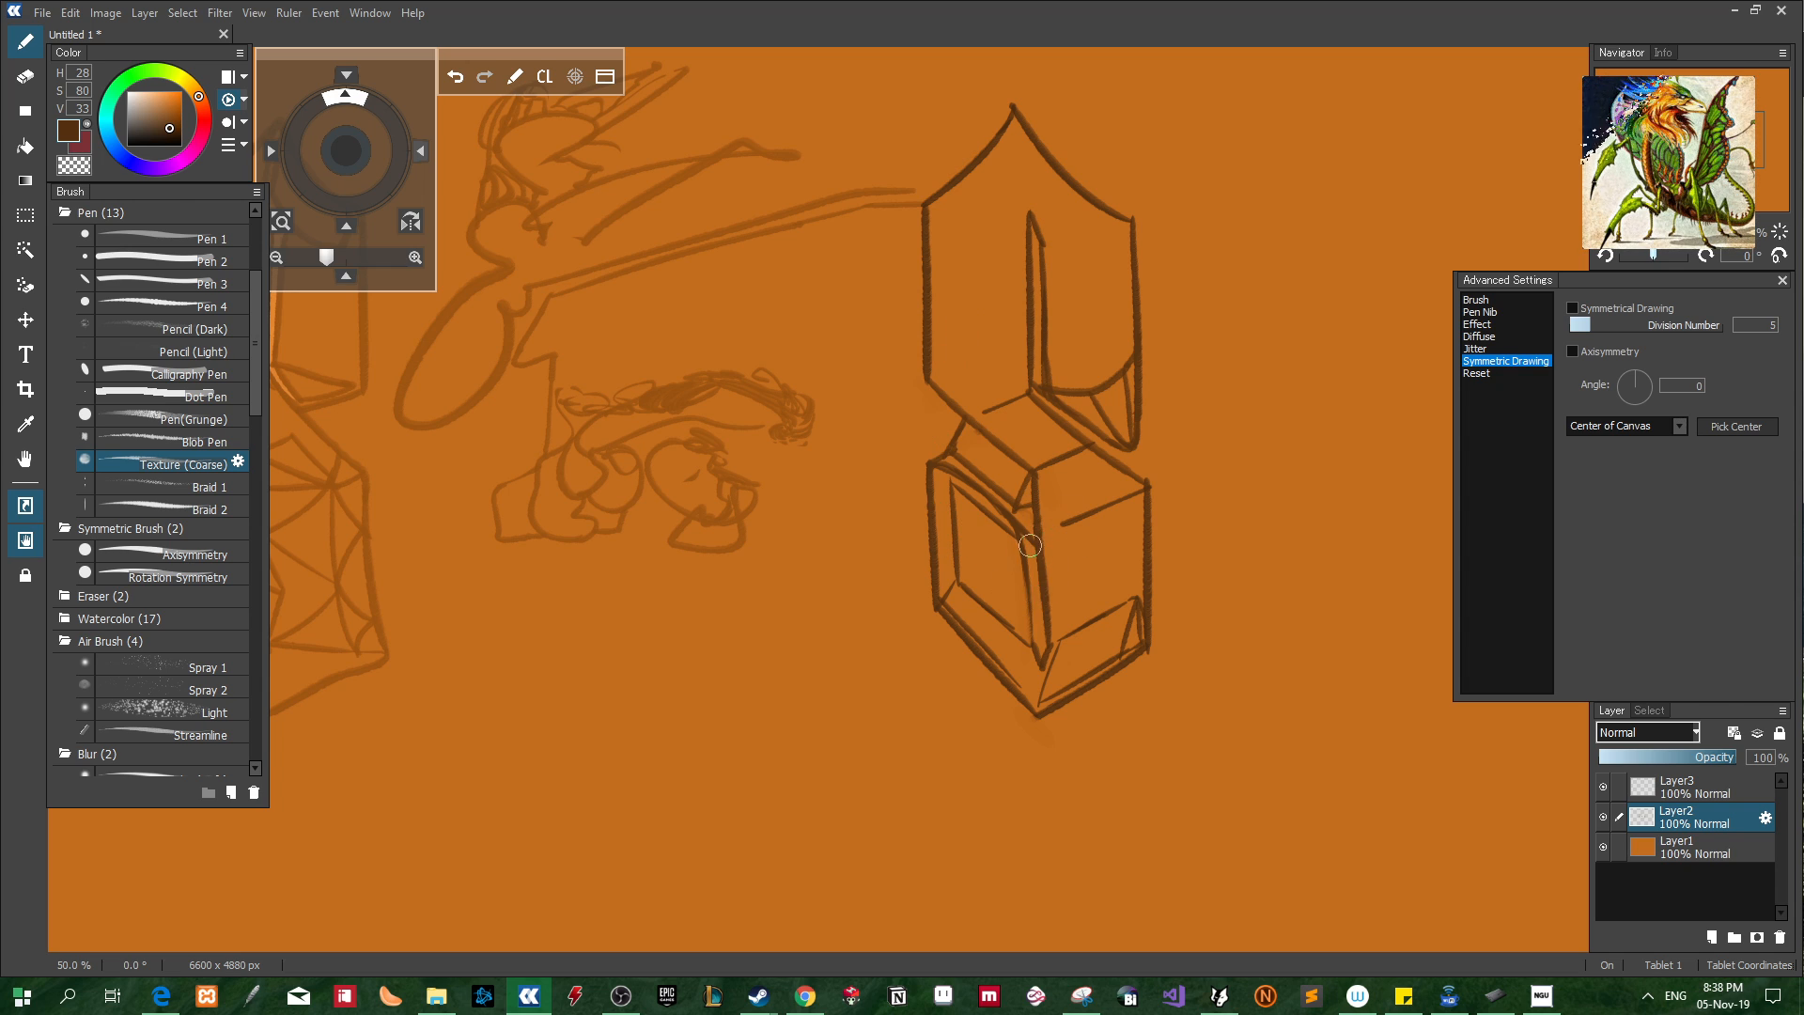
Draw a vertical line closing the inner panel in the lower half's left face, undoing and redrawing it until it meets the bevel
{"action": "left_click_drag", "start_coordinate": [1020, 564], "coordinate": [1020, 643]}
{"action": "key", "text": "ctrl+z"}
{"action": "left_click_drag", "start_coordinate": [1020, 539], "coordinate": [1021, 662]}
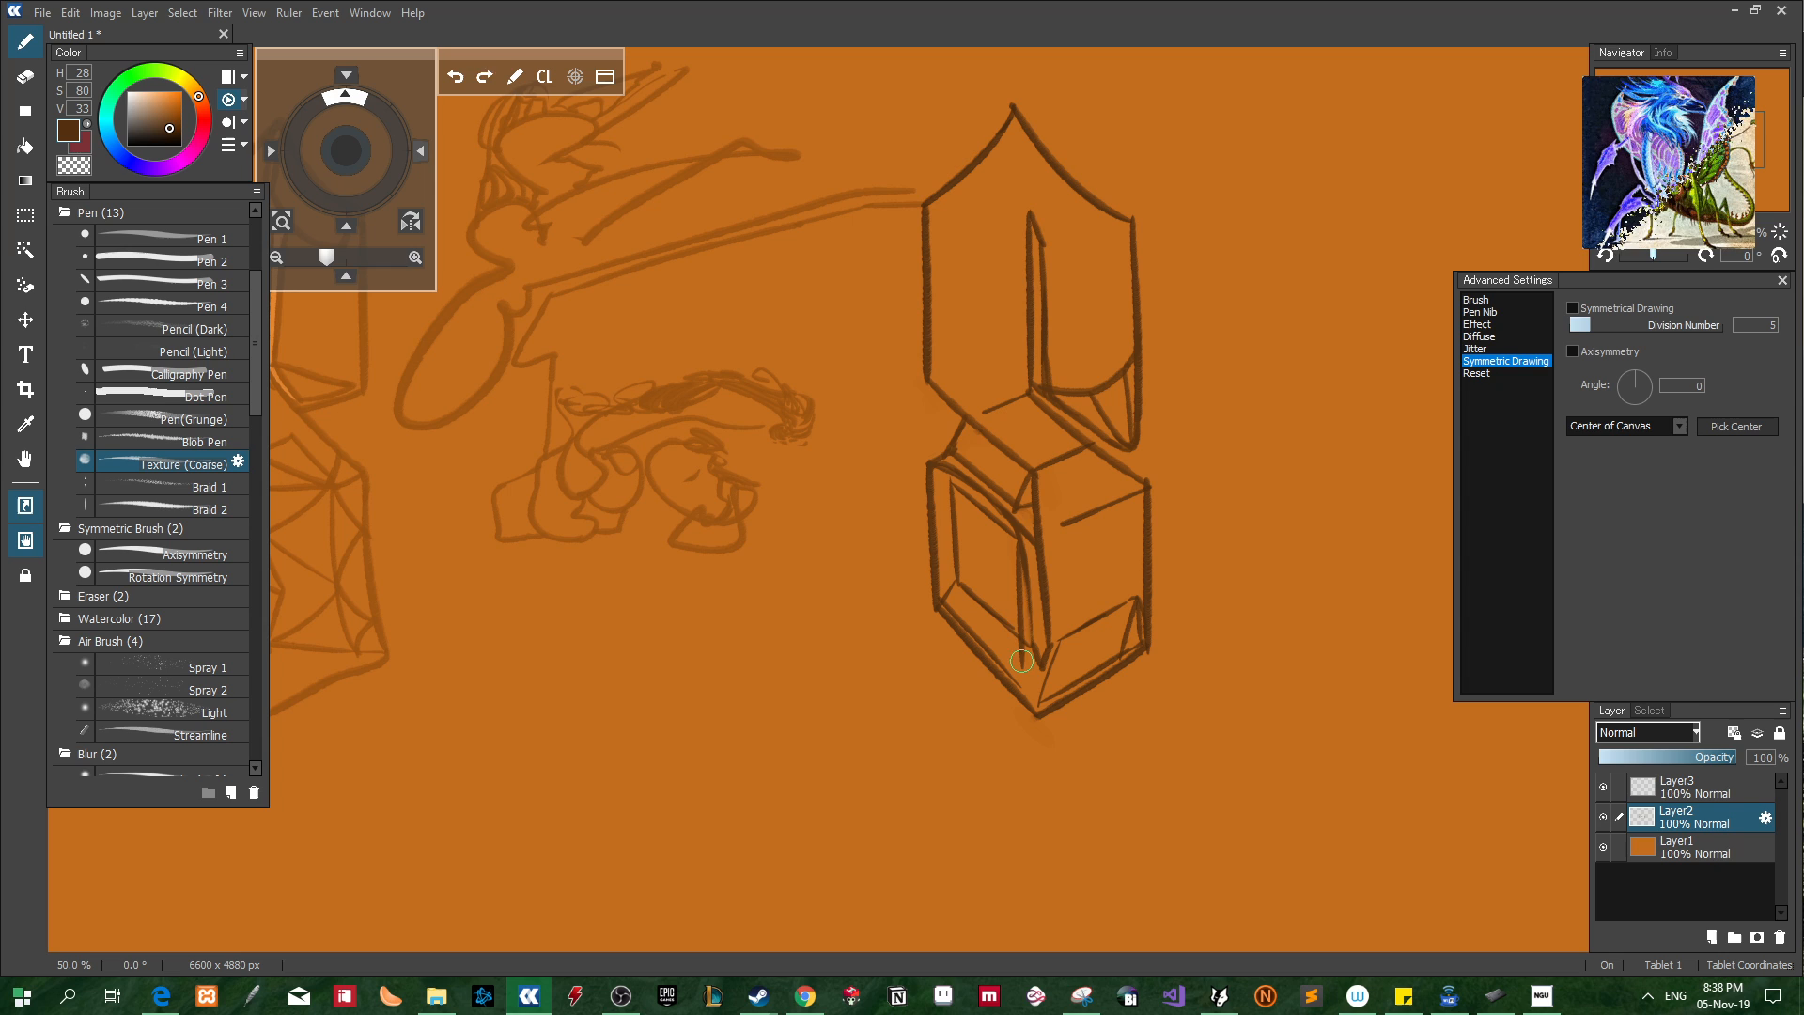
{"action": "key", "text": "ctrl+z"}
{"action": "left_click_drag", "start_coordinate": [1022, 529], "coordinate": [1025, 640]}
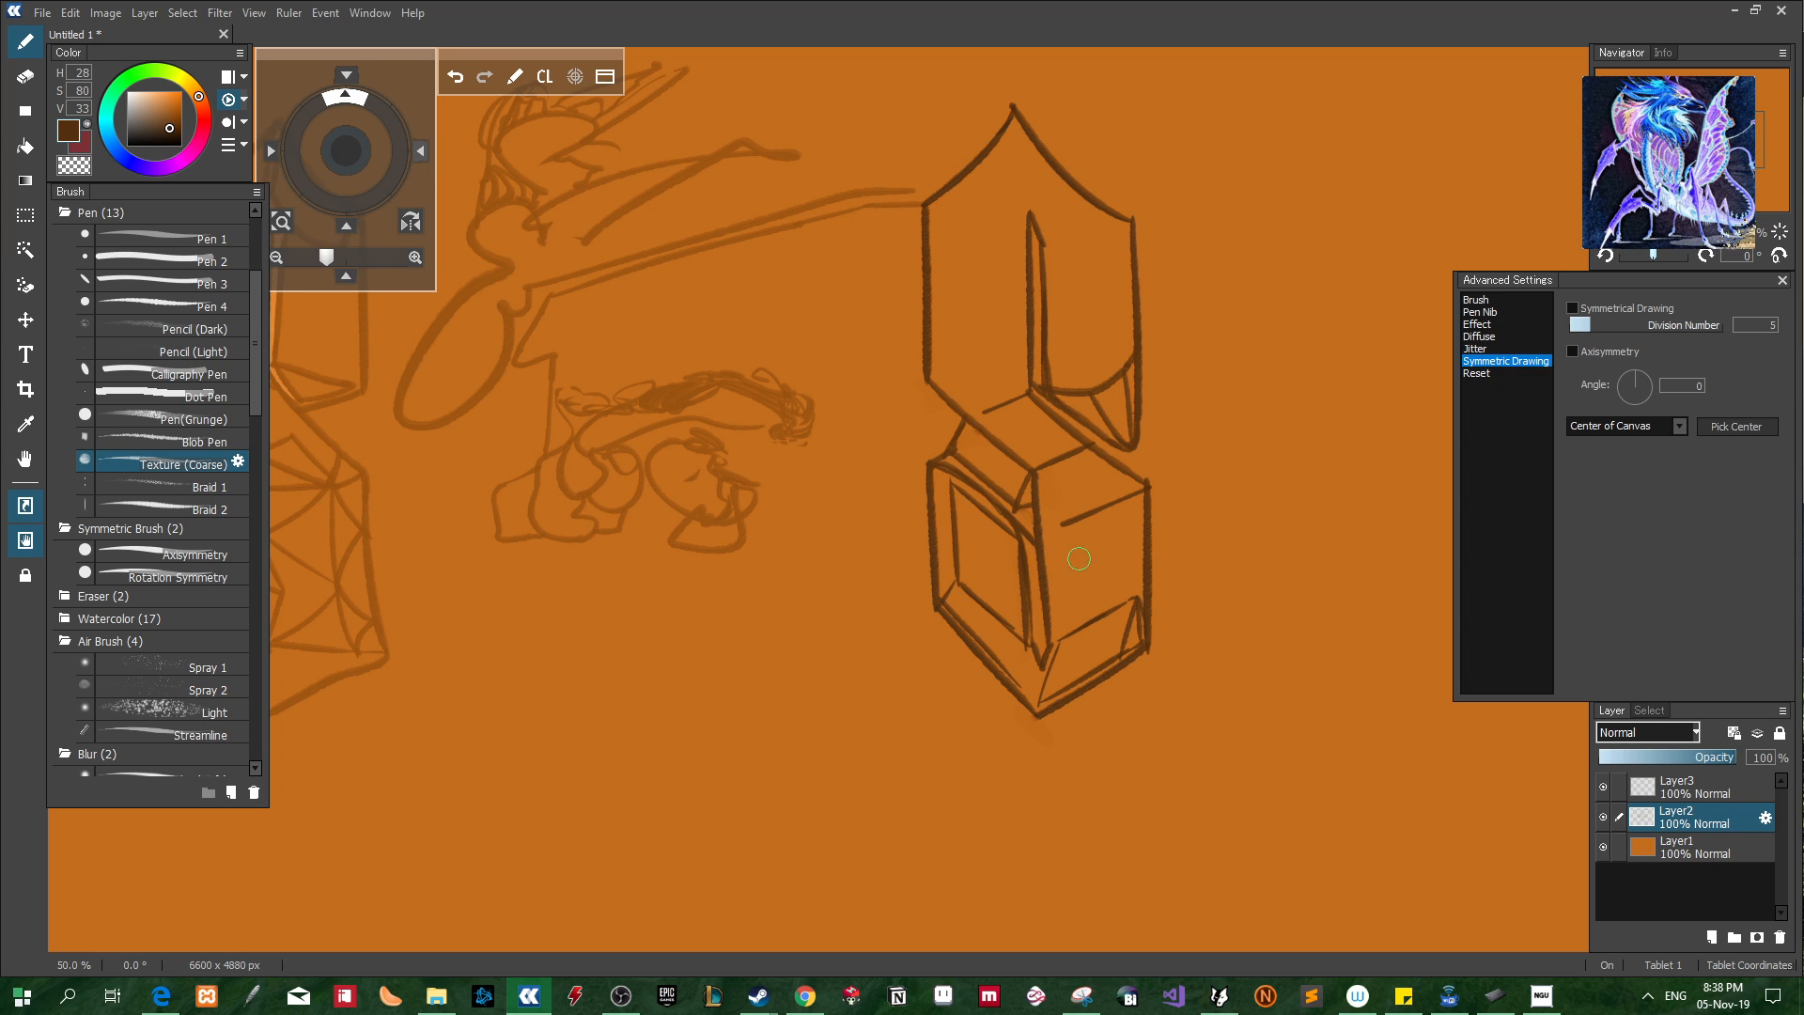
Draw vertical inner lines down both sides of the S's lower-right face, redrawing the outer one until it fits
{"action": "left_click_drag", "start_coordinate": [1051, 517], "coordinate": [1057, 642]}
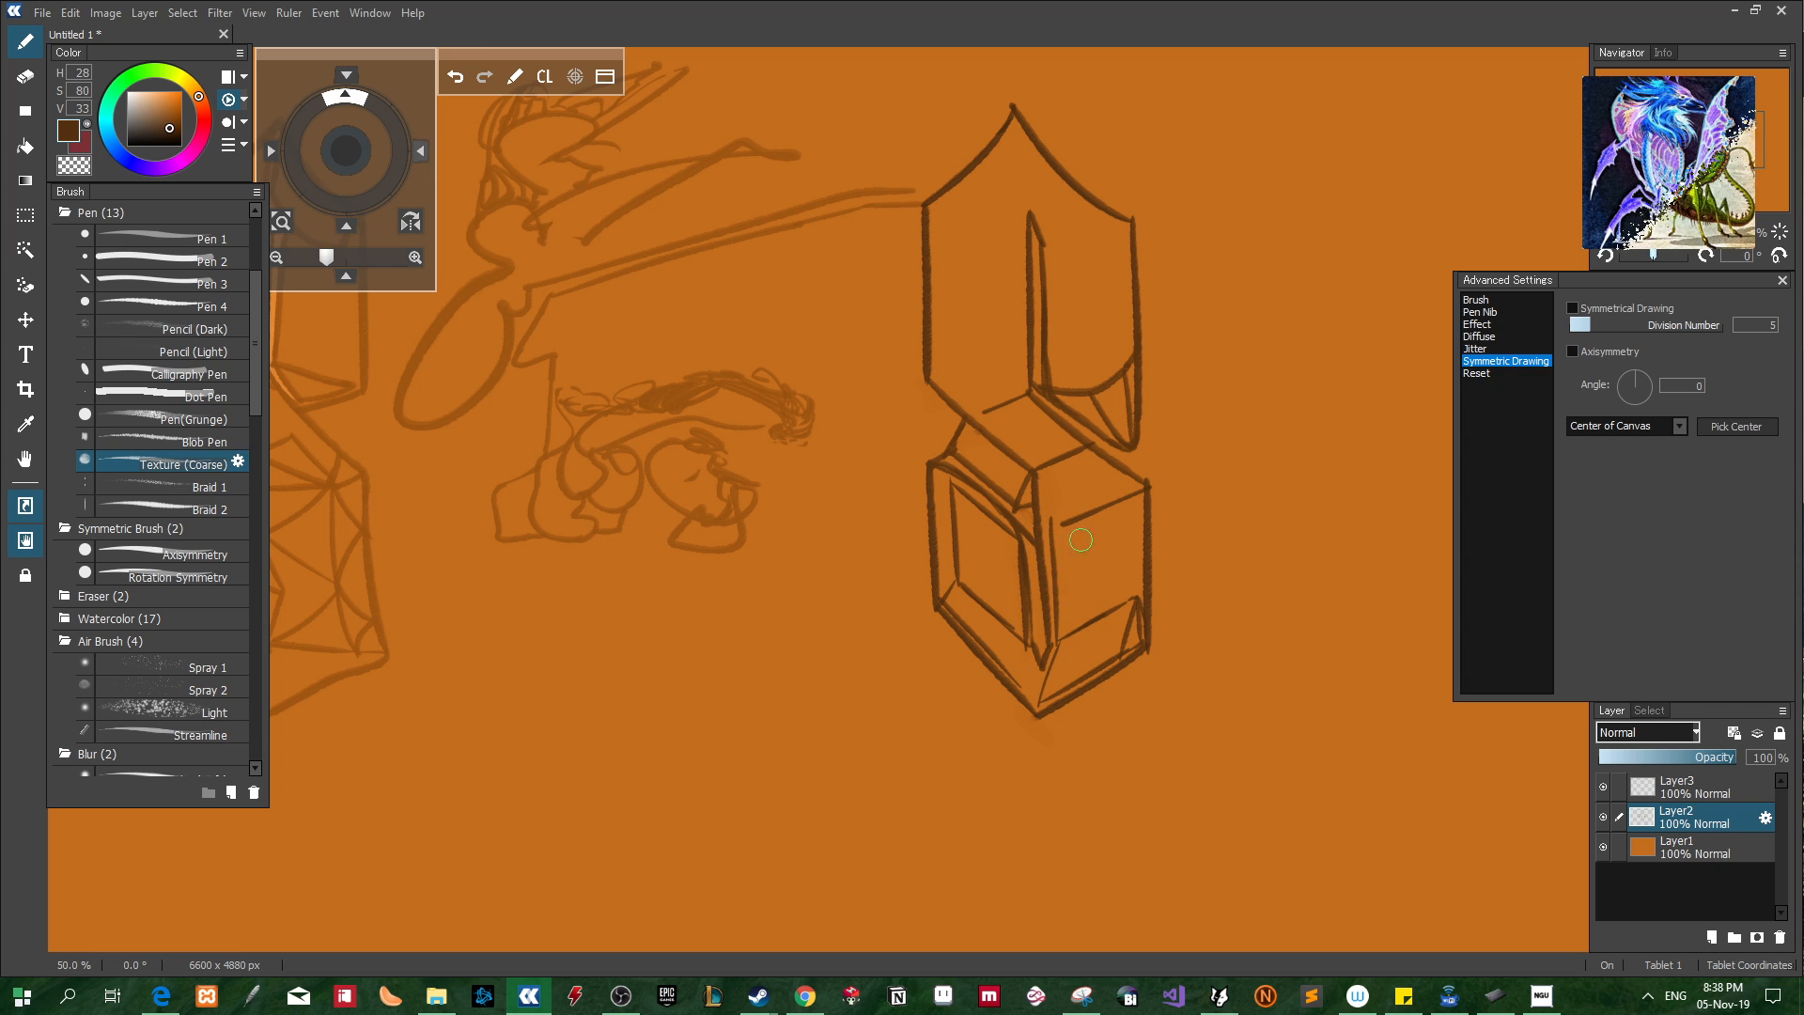
{"action": "left_click_drag", "start_coordinate": [1134, 514], "coordinate": [1139, 596]}
{"action": "key", "text": "ctrl+z"}
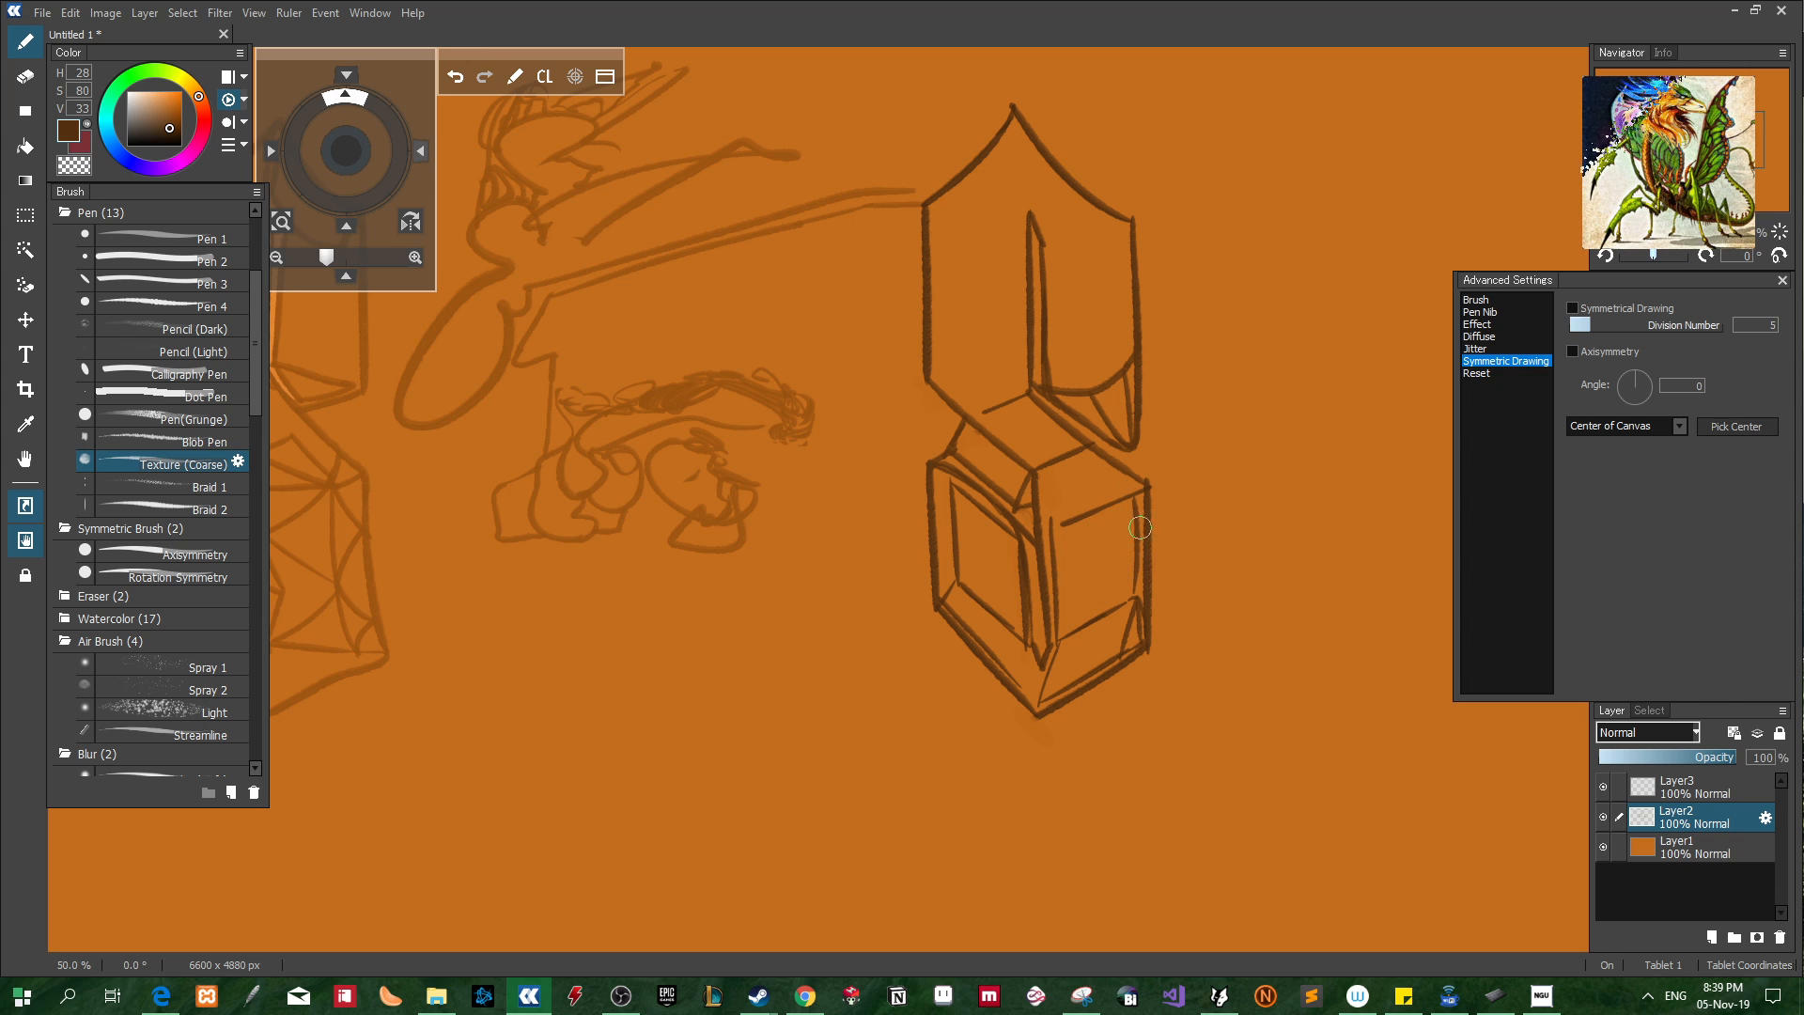
{"action": "key", "text": "ctrl+z"}
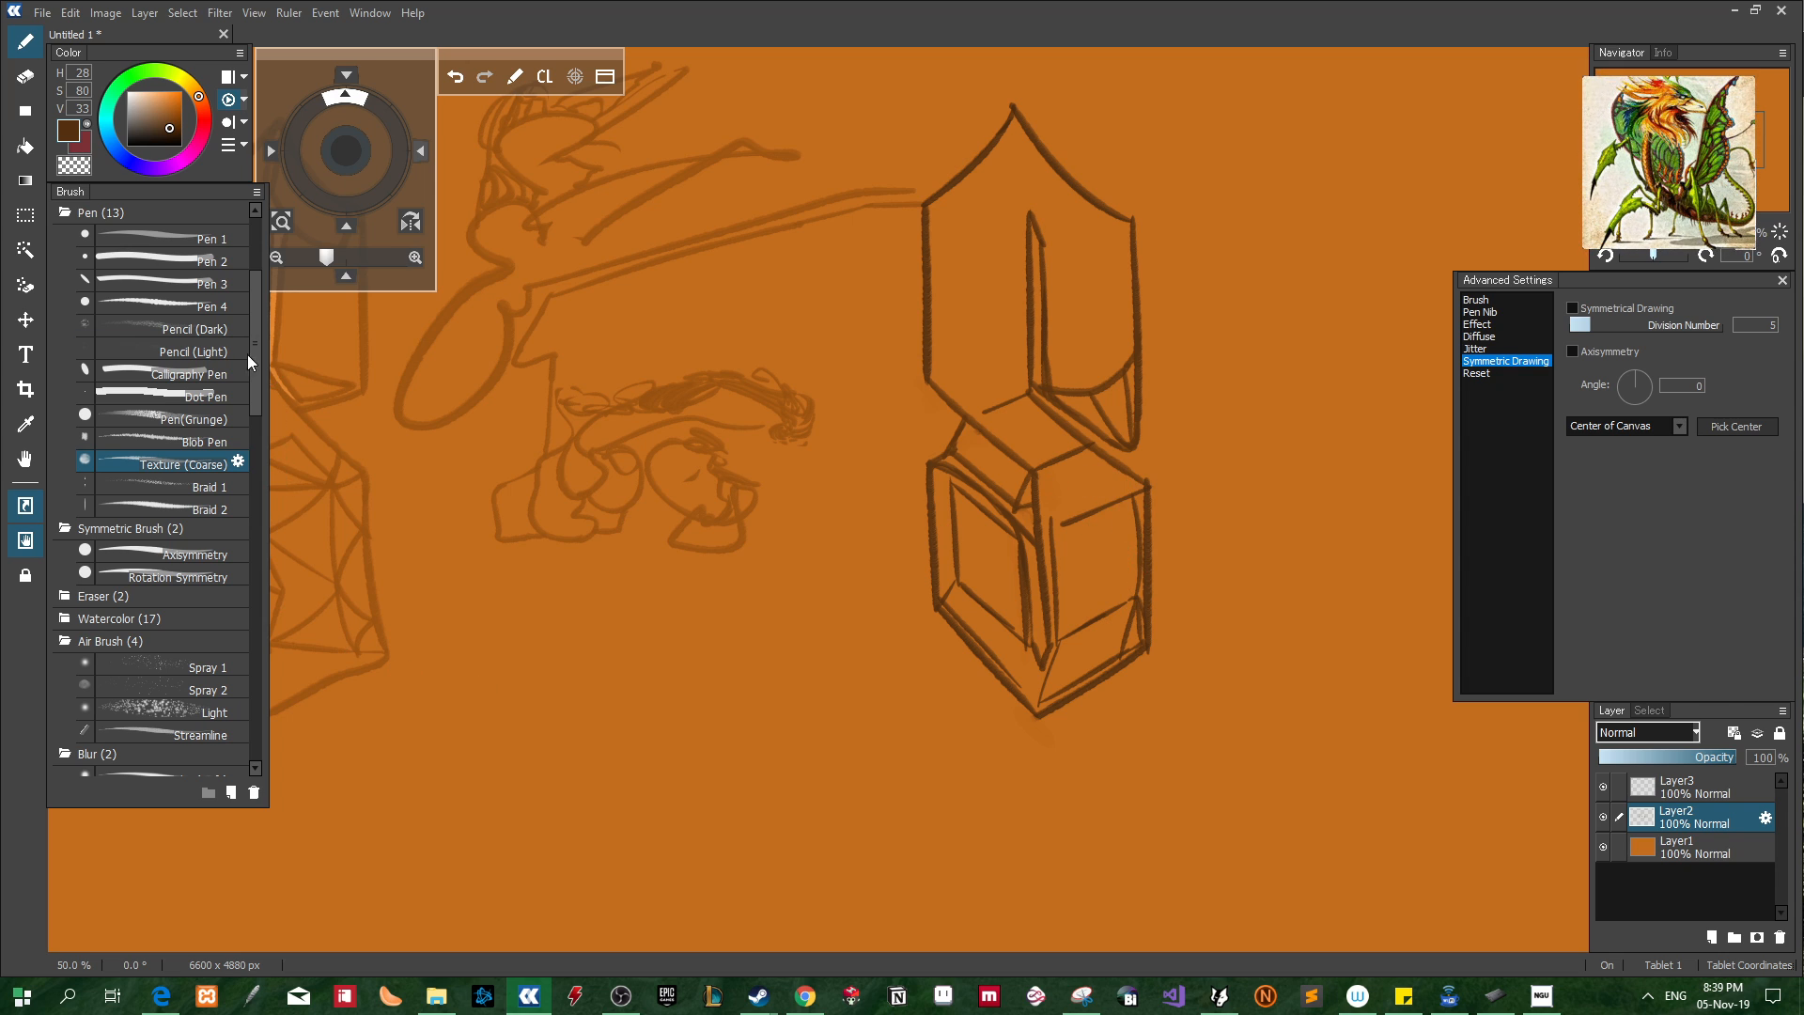
Switch to the Dot (Square) 1 brush and paint a checkered stroke along the left diagonal edge of the S's middle band
{"action": "left_click_drag", "start_coordinate": [256, 331], "coordinate": [258, 656]}
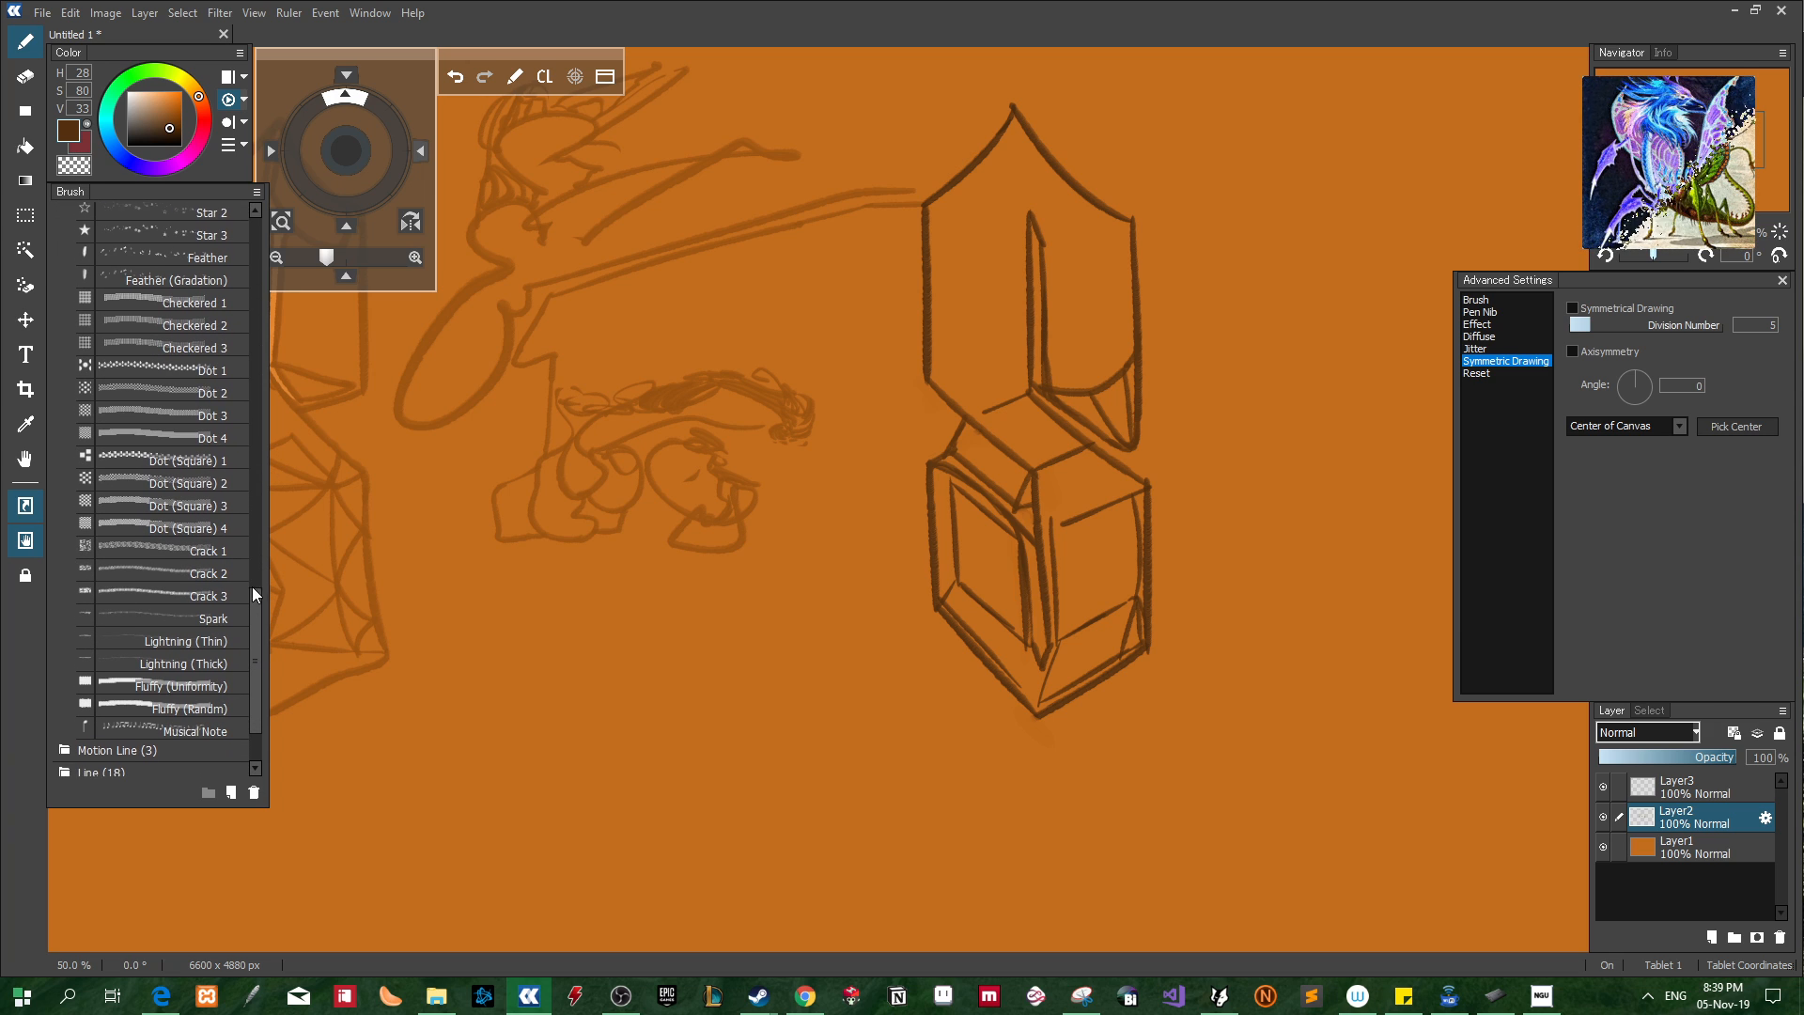
{"action": "left_click", "coordinate": [177, 460]}
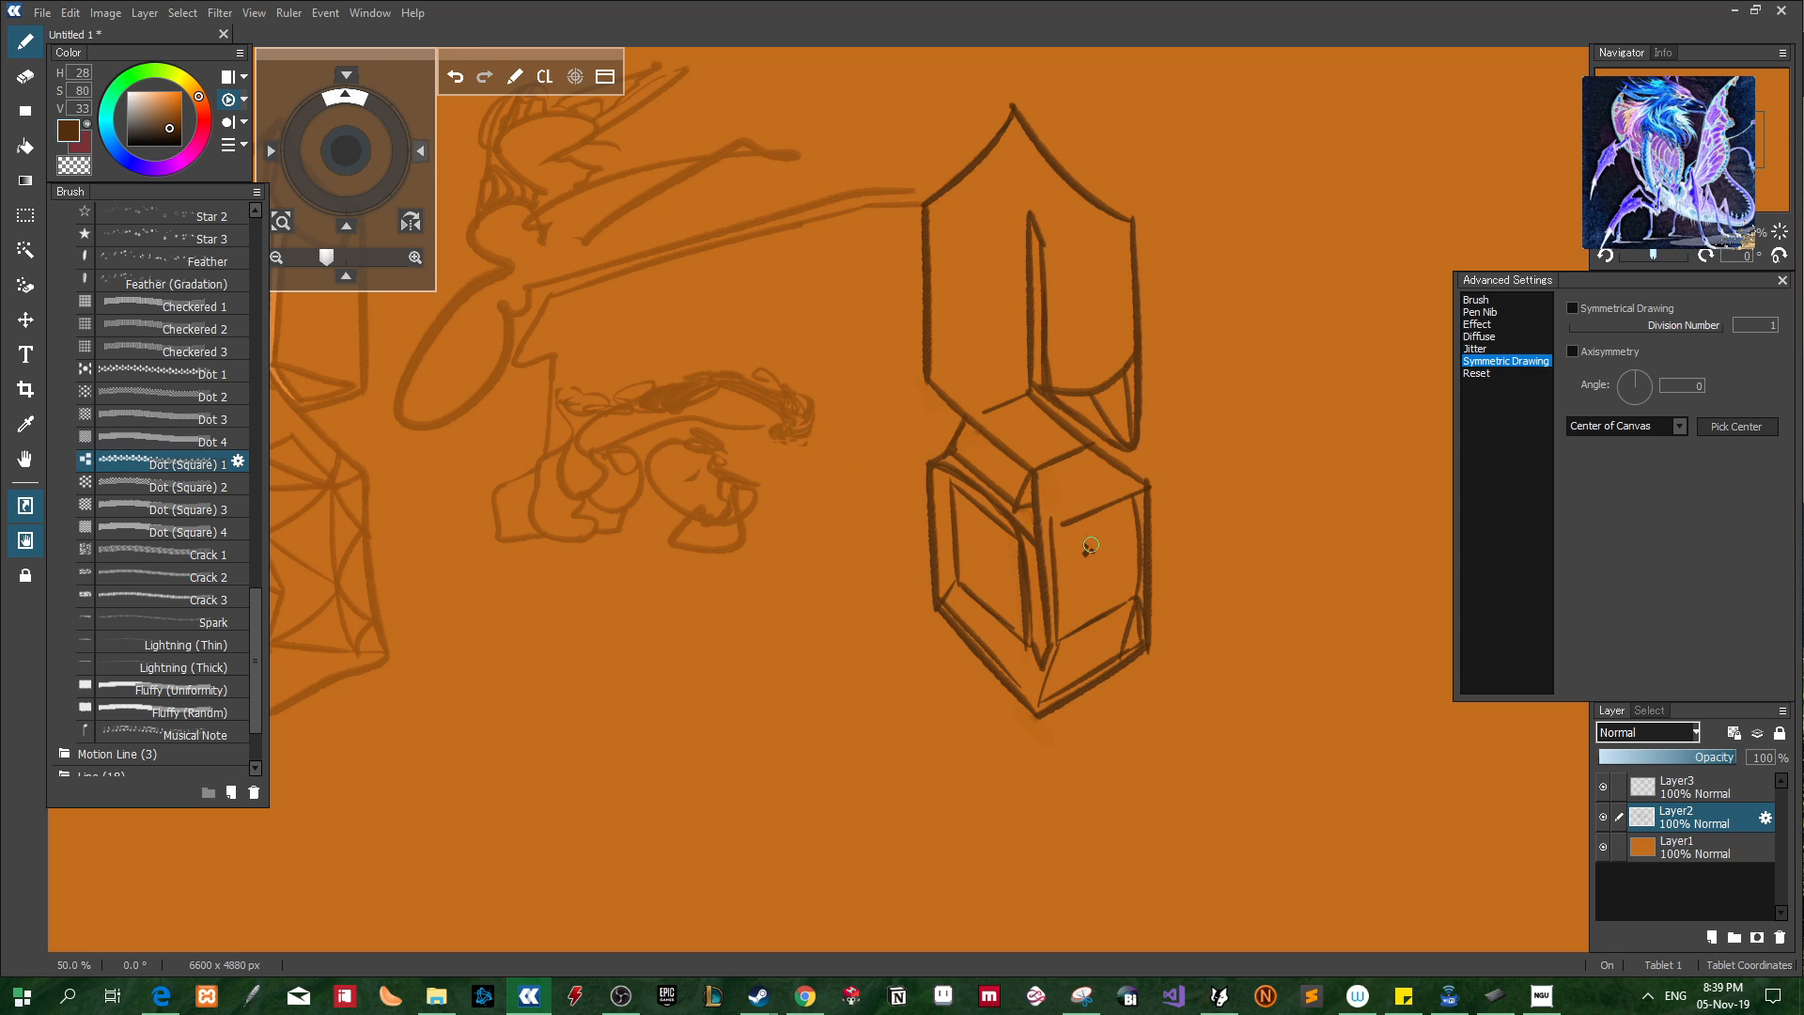
{"action": "key", "text": "ctrl+z"}
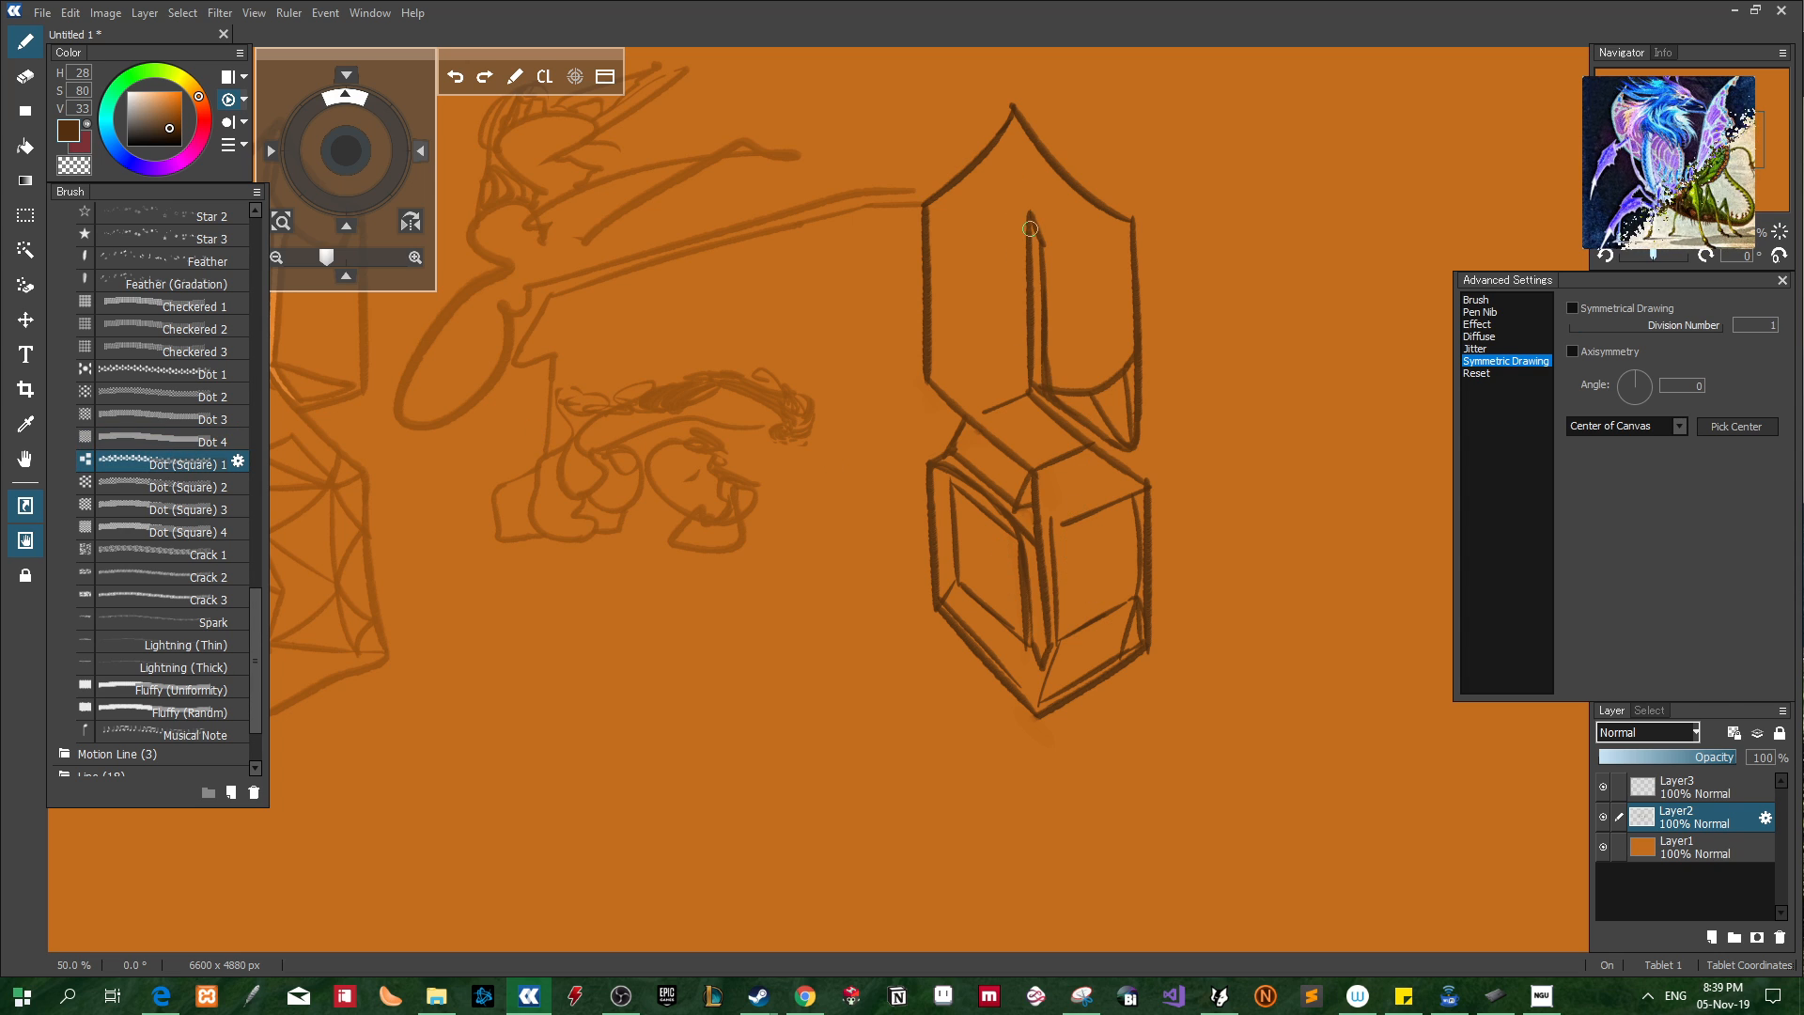
{"action": "mouse_move", "coordinate": [985, 415]}
{"action": "left_mouse_down"}
{"action": "mouse_move", "coordinate": [1019, 449]}
{"action": "mouse_move", "coordinate": [1001, 432]}
{"action": "left_mouse_up"}
{"action": "key", "text": "ctrl+z"}
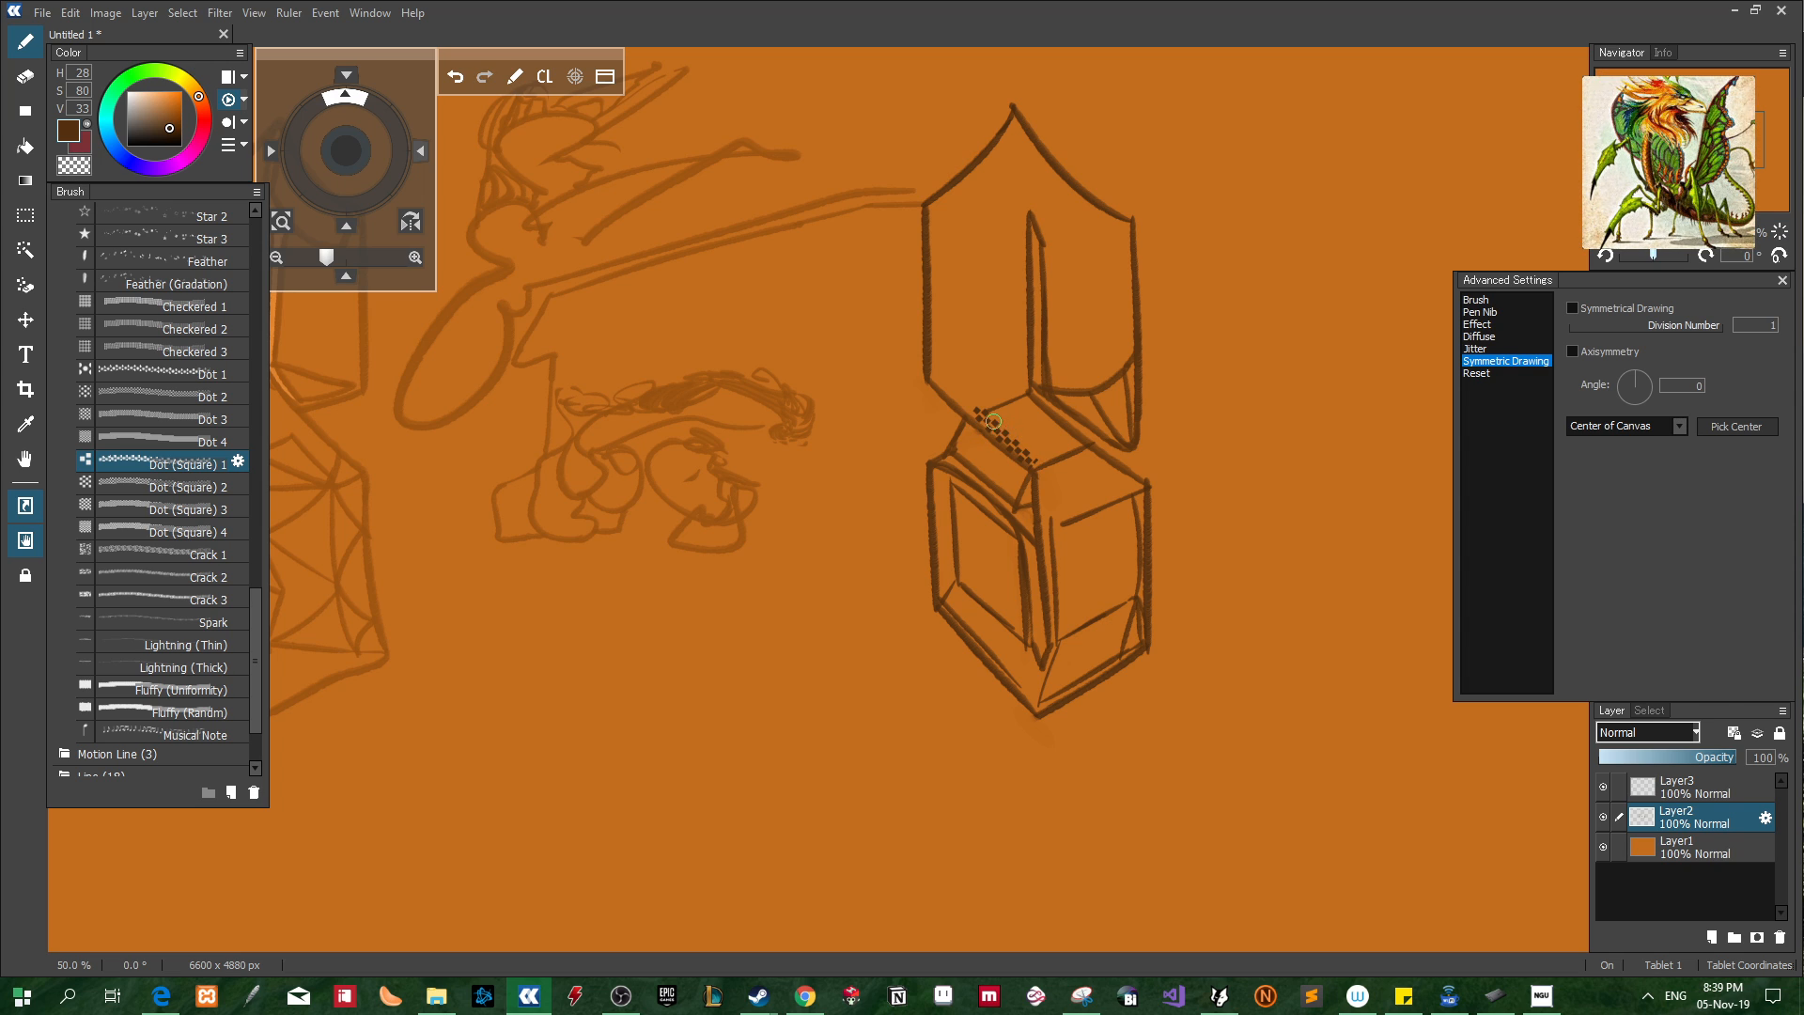
{"action": "key", "text": "ctrl+z"}
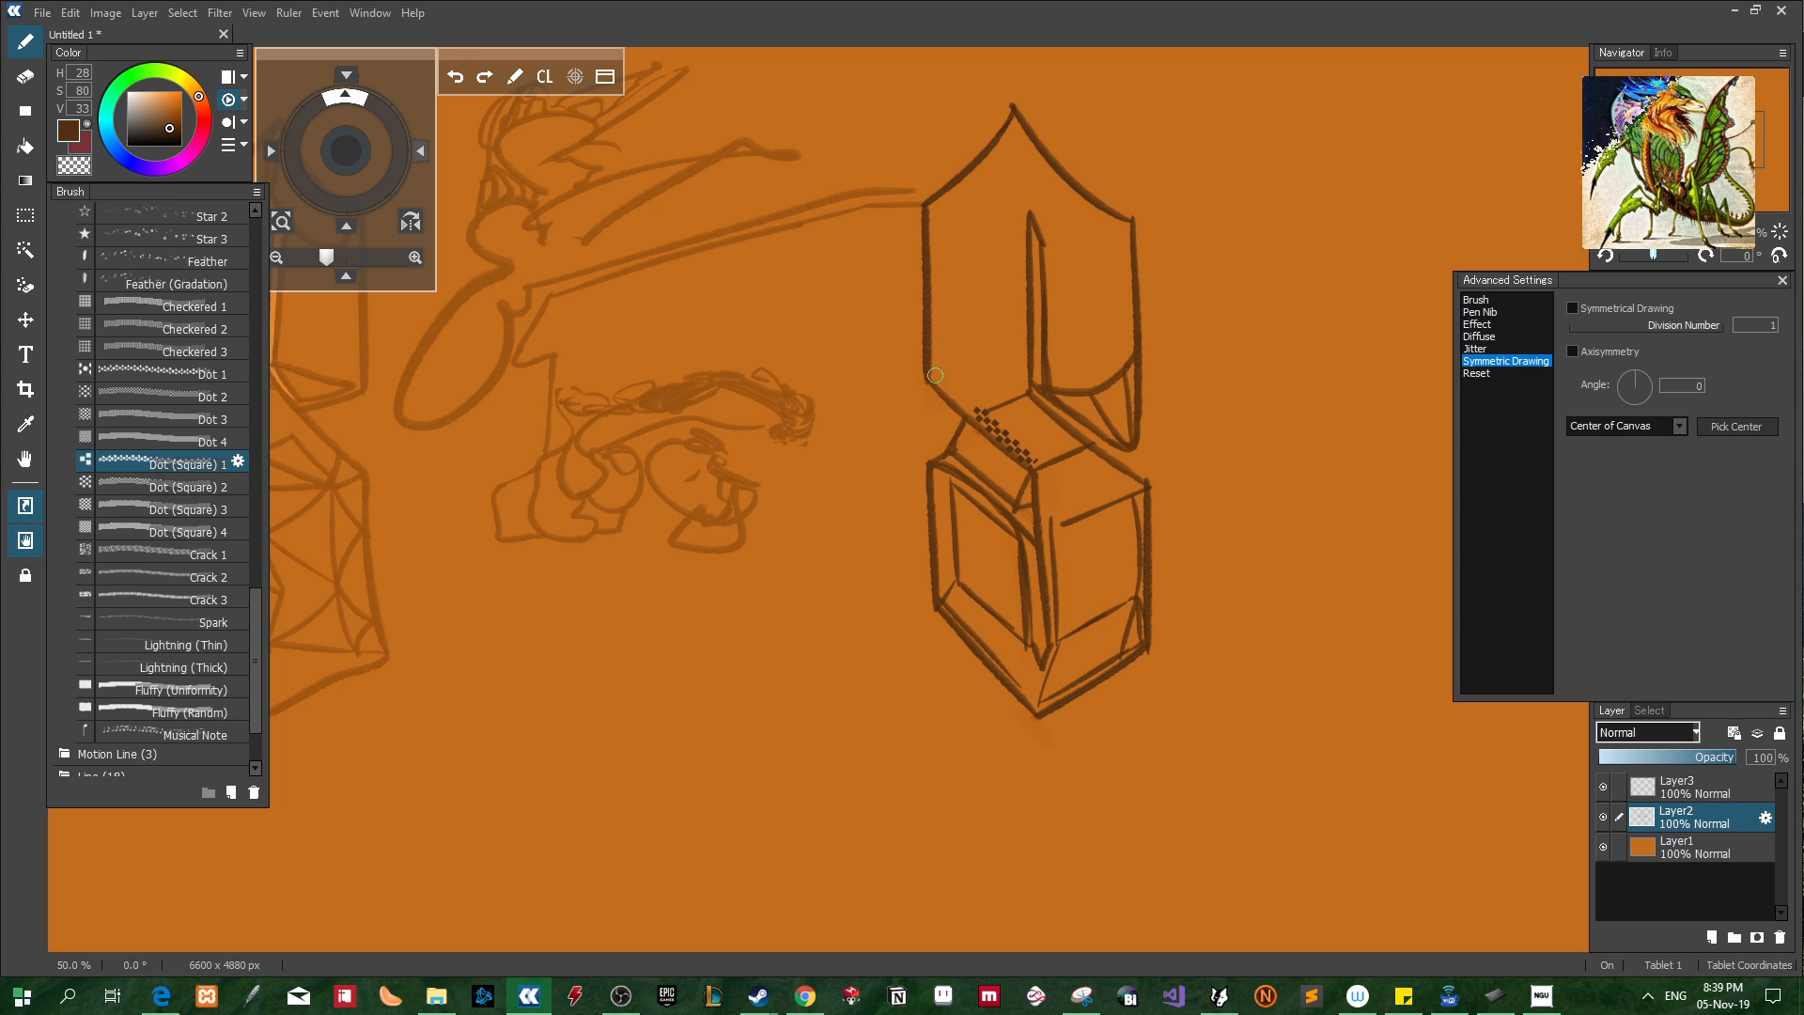
{"action": "left_click_drag", "start_coordinate": [936, 376], "coordinate": [975, 410]}
{"action": "key", "text": "ctrl+z"}
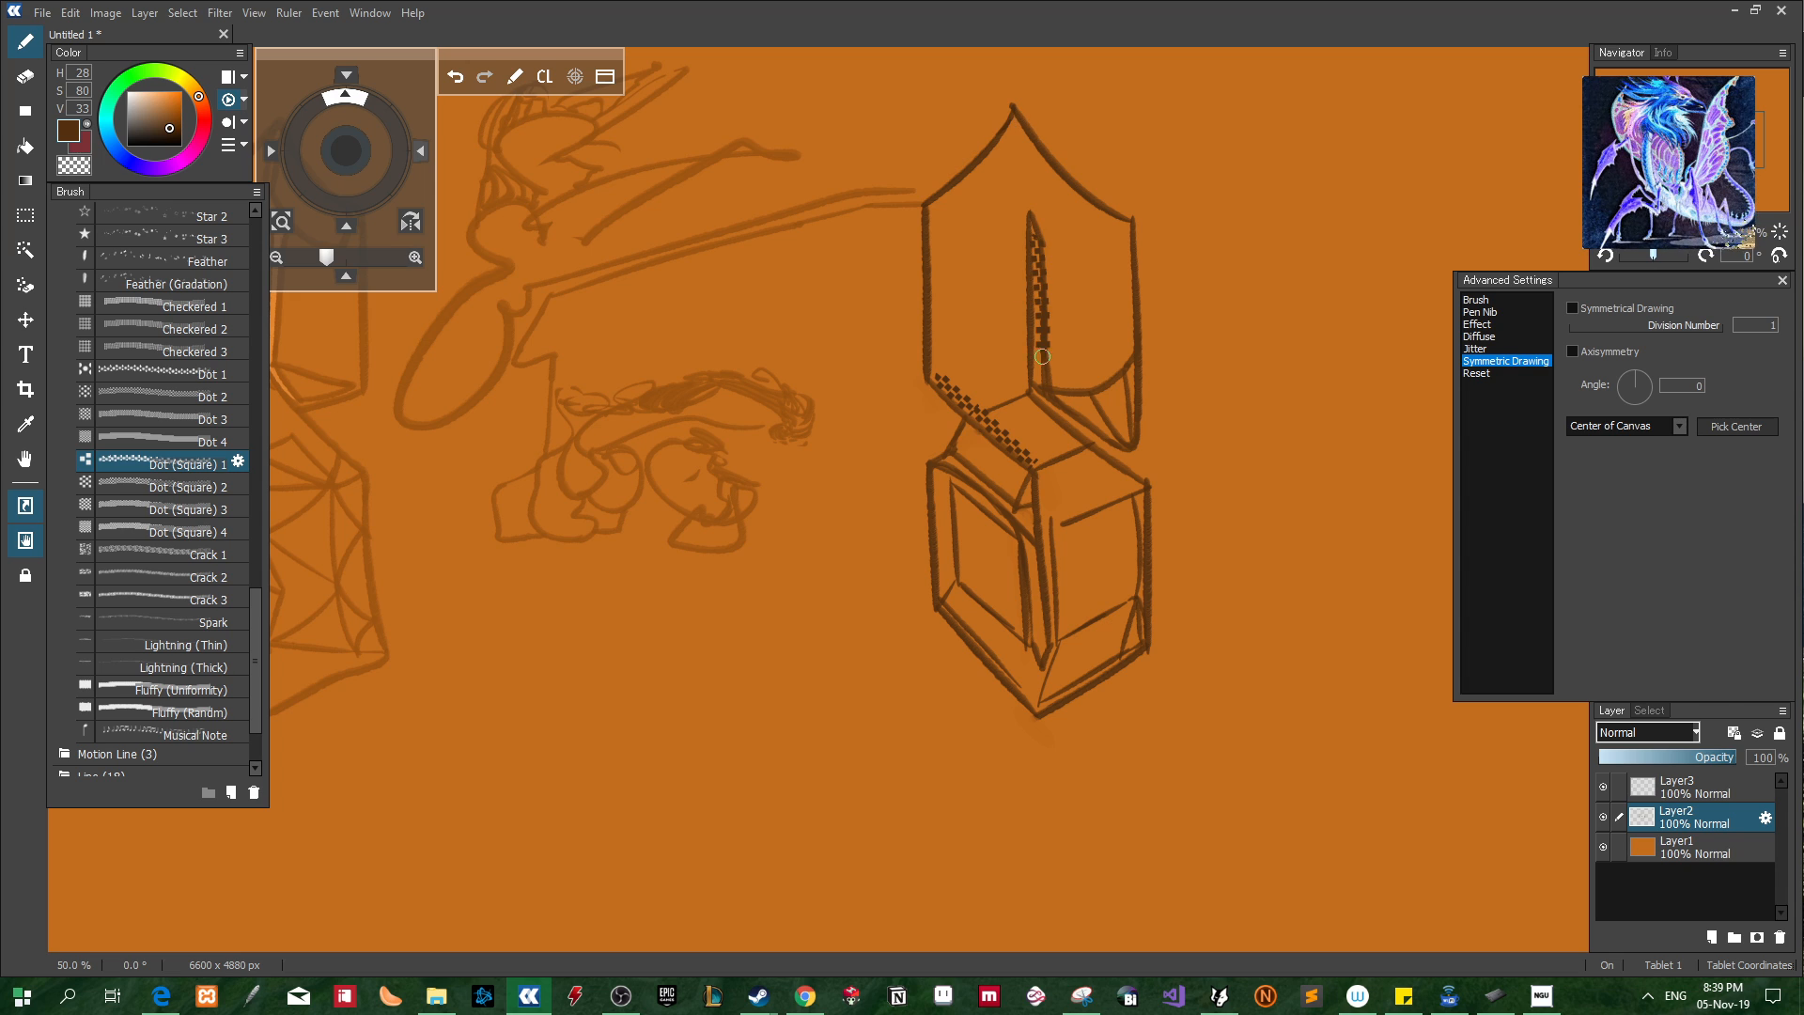
Undo the recent checkered strokes and repaint them down the upper half's narrow slot and the lower half's central sliver
{"action": "key", "text": "ctrl+z"}
{"action": "left_click_drag", "start_coordinate": [1032, 234], "coordinate": [1033, 395]}
{"action": "key", "text": "ctrl+z"}
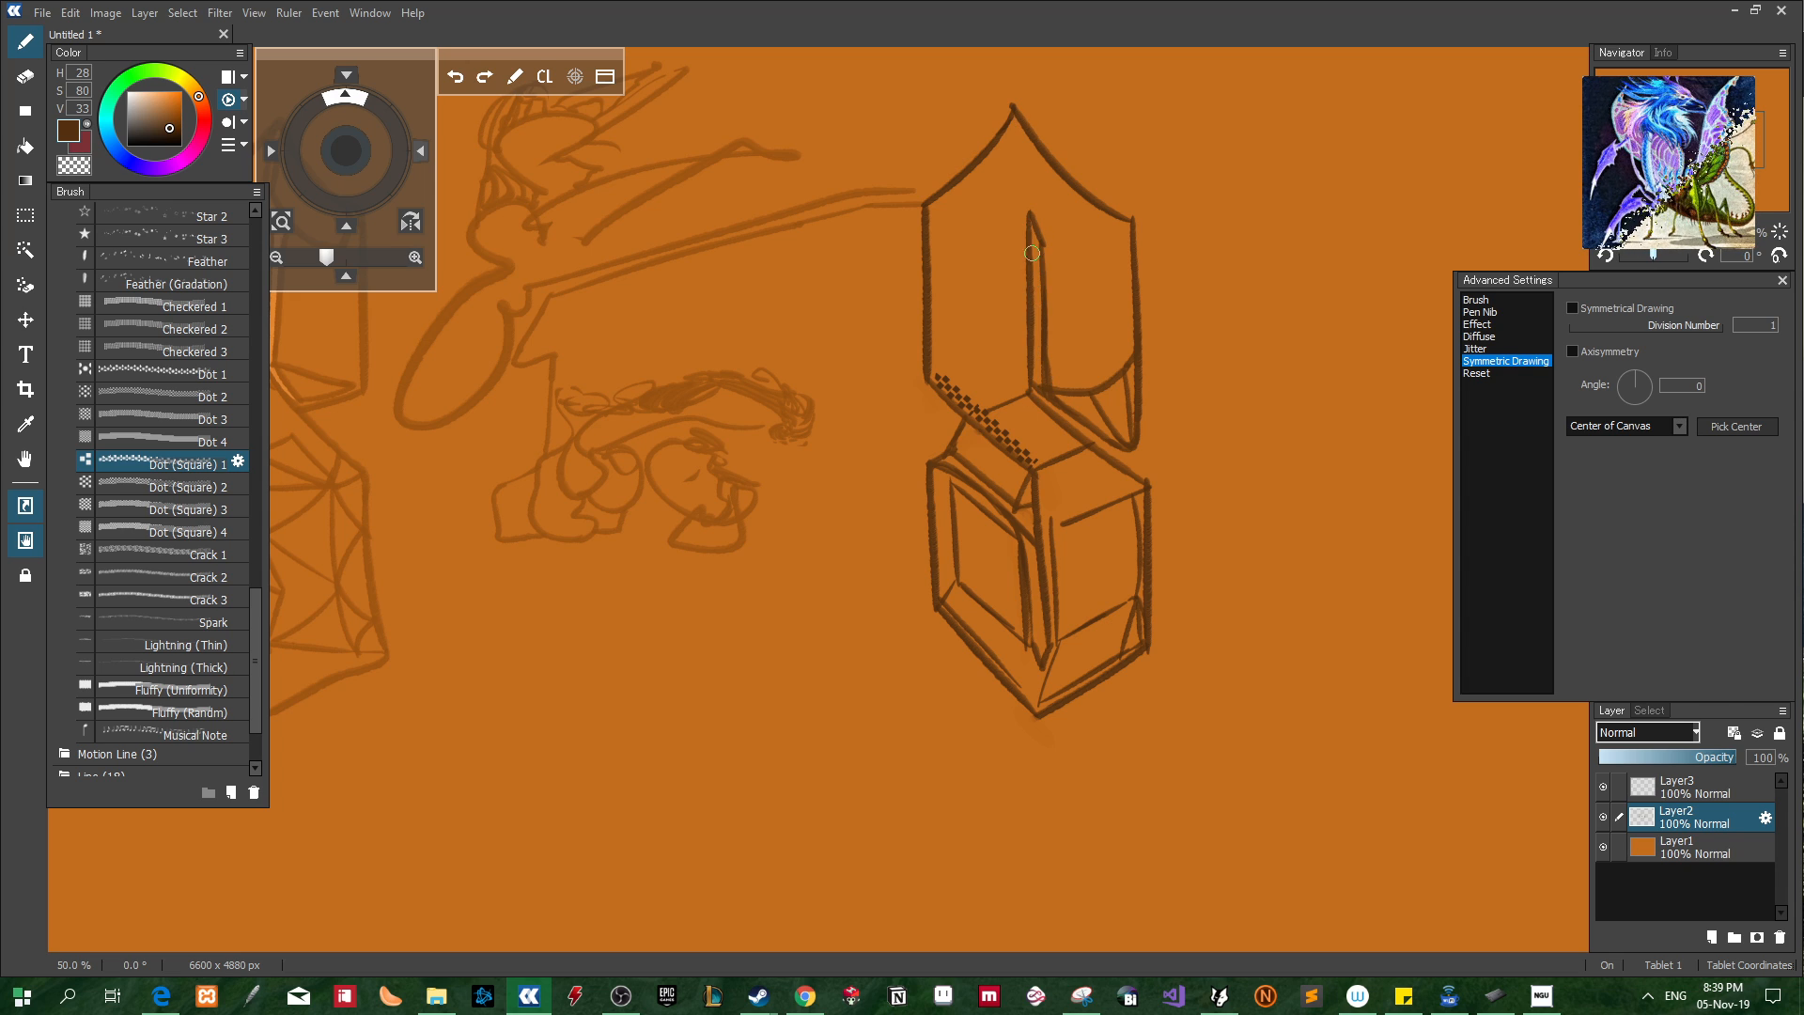
{"action": "key", "text": "ctrl+z"}
{"action": "key", "text": "ctrl+z"}
{"action": "left_click_drag", "start_coordinate": [1030, 217], "coordinate": [1041, 388]}
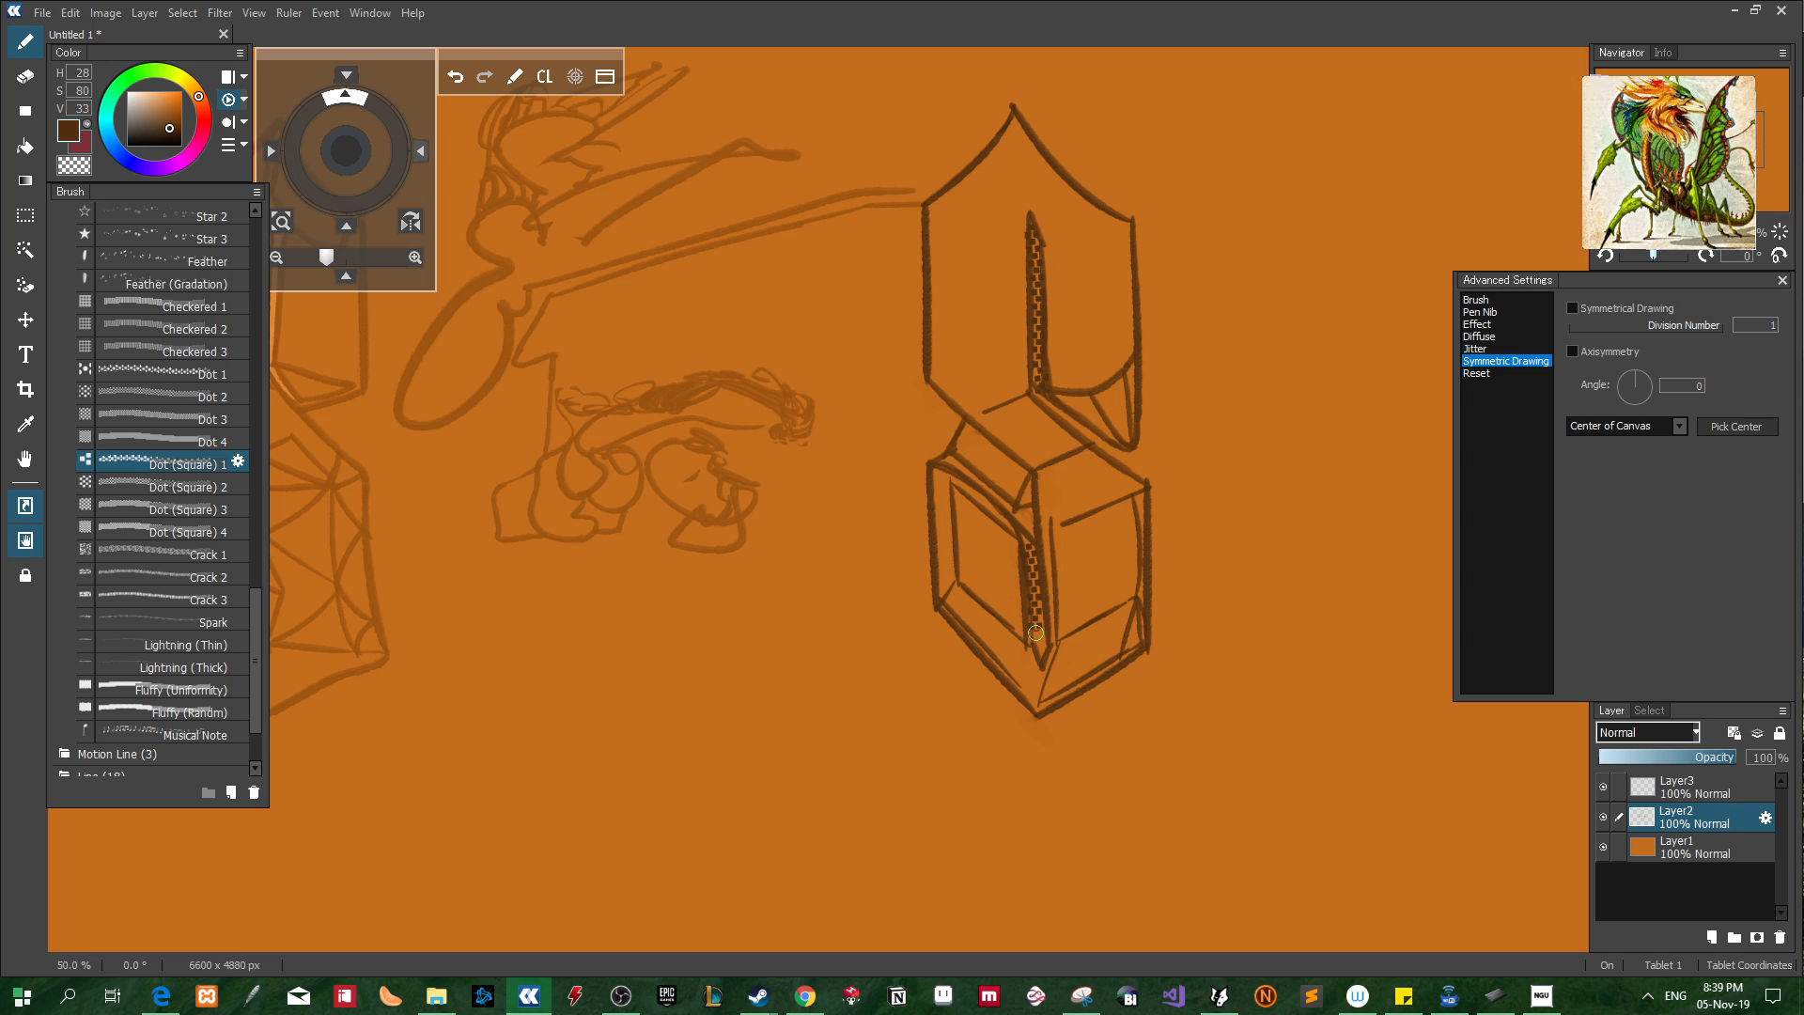
{"action": "mouse_move", "coordinate": [1023, 536]}
{"action": "left_mouse_down"}
{"action": "mouse_move", "coordinate": [1043, 655]}
{"action": "mouse_move", "coordinate": [1030, 569]}
{"action": "mouse_move", "coordinate": [1038, 645]}
{"action": "left_mouse_up"}
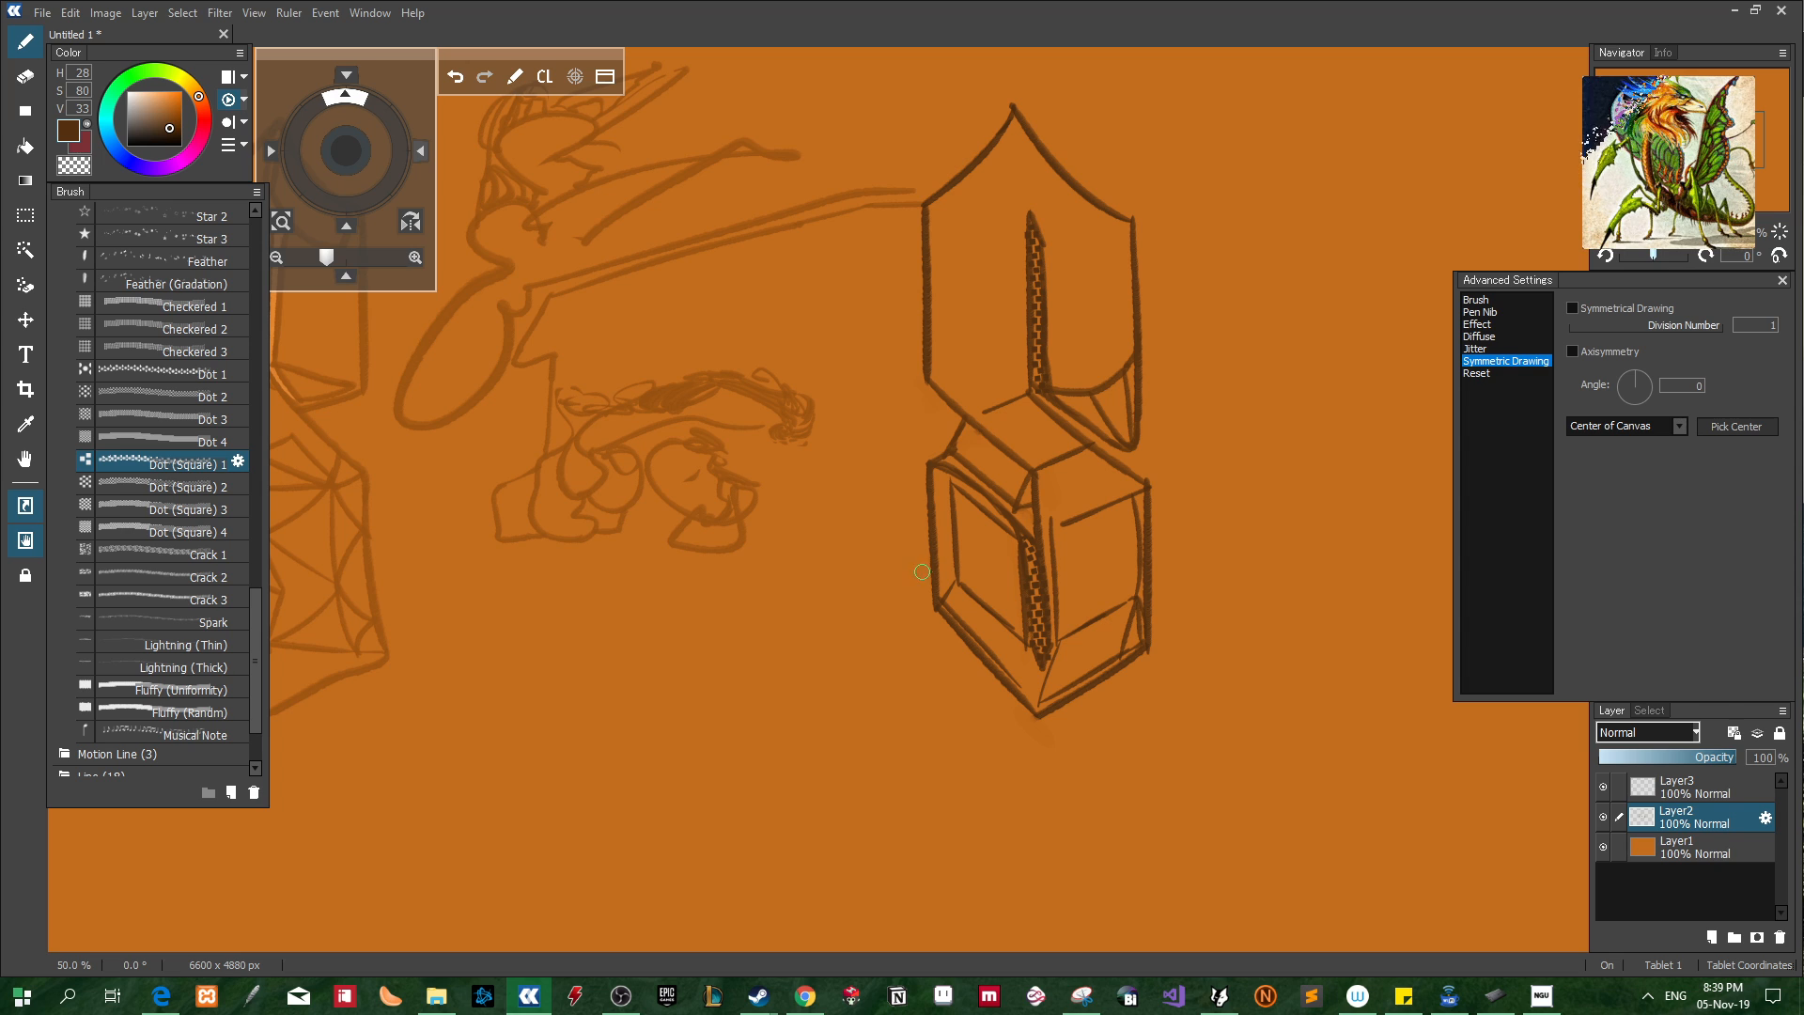
Open Task Manager, check the memory and CPU usage of the oC7.exe process, and return to the canvas
{"action": "key", "text": "ctrl+shift+Escape"}
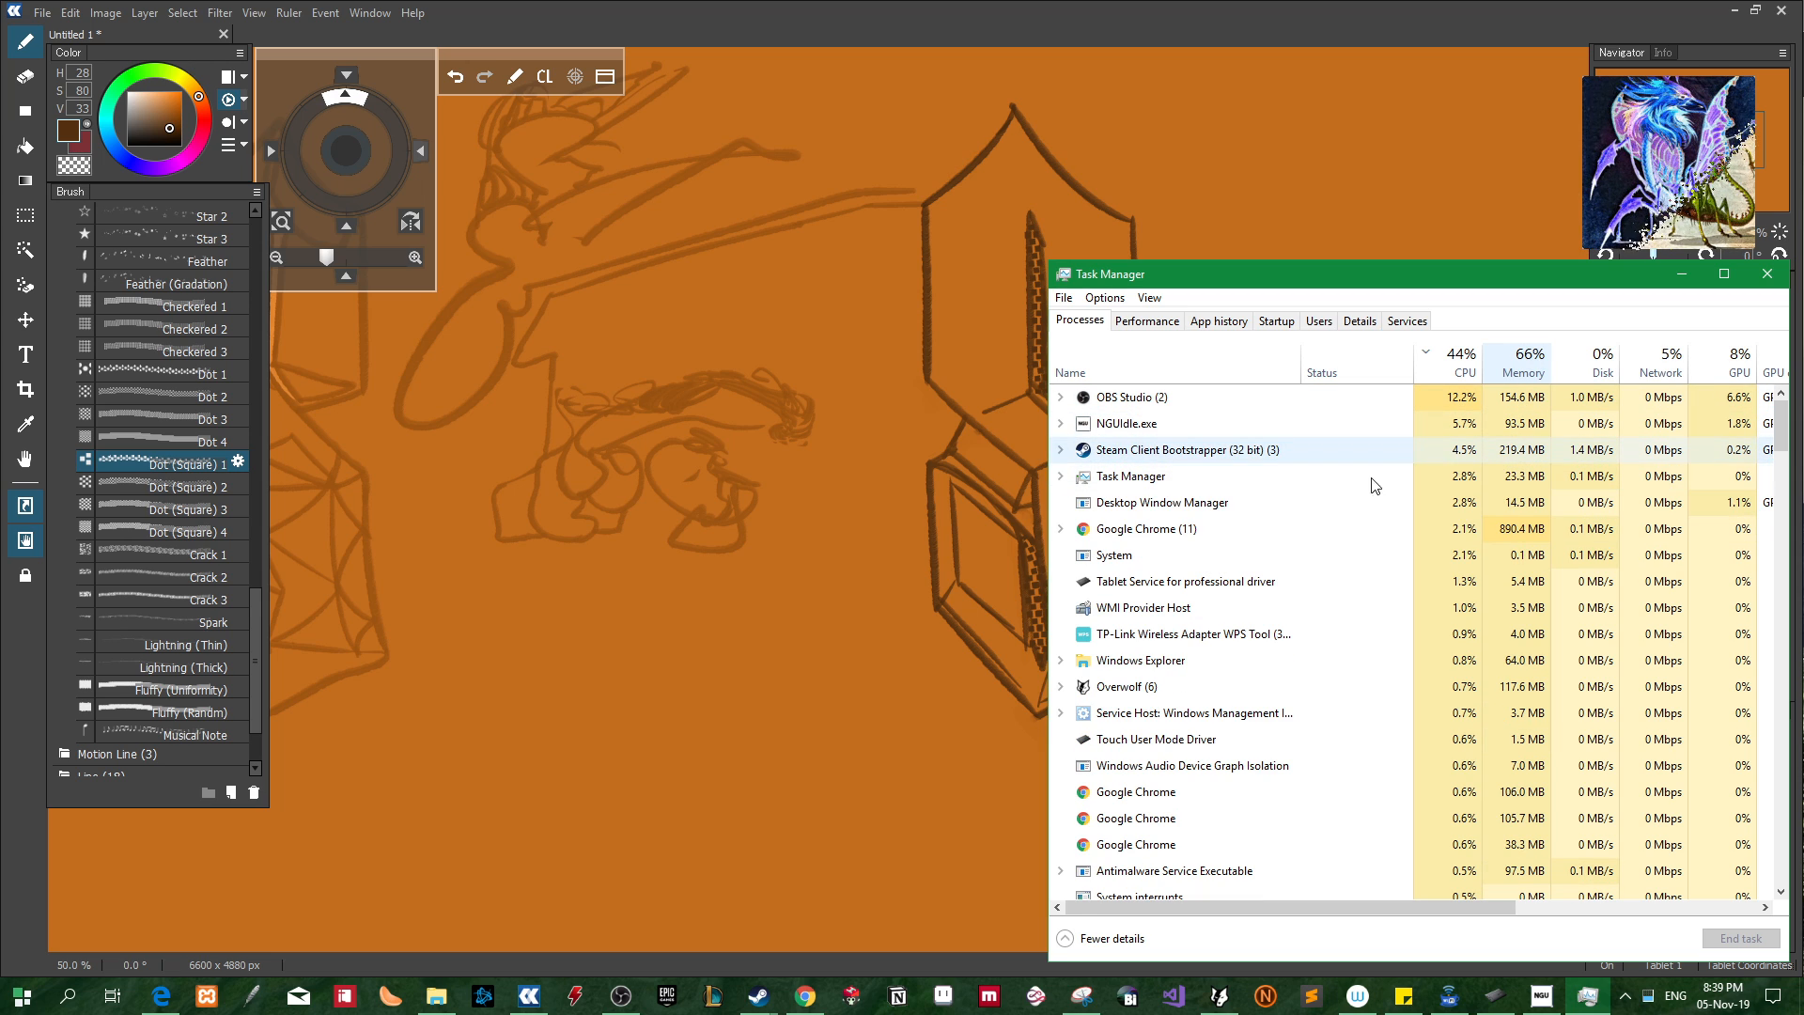
{"action": "left_click", "coordinate": [1267, 532]}
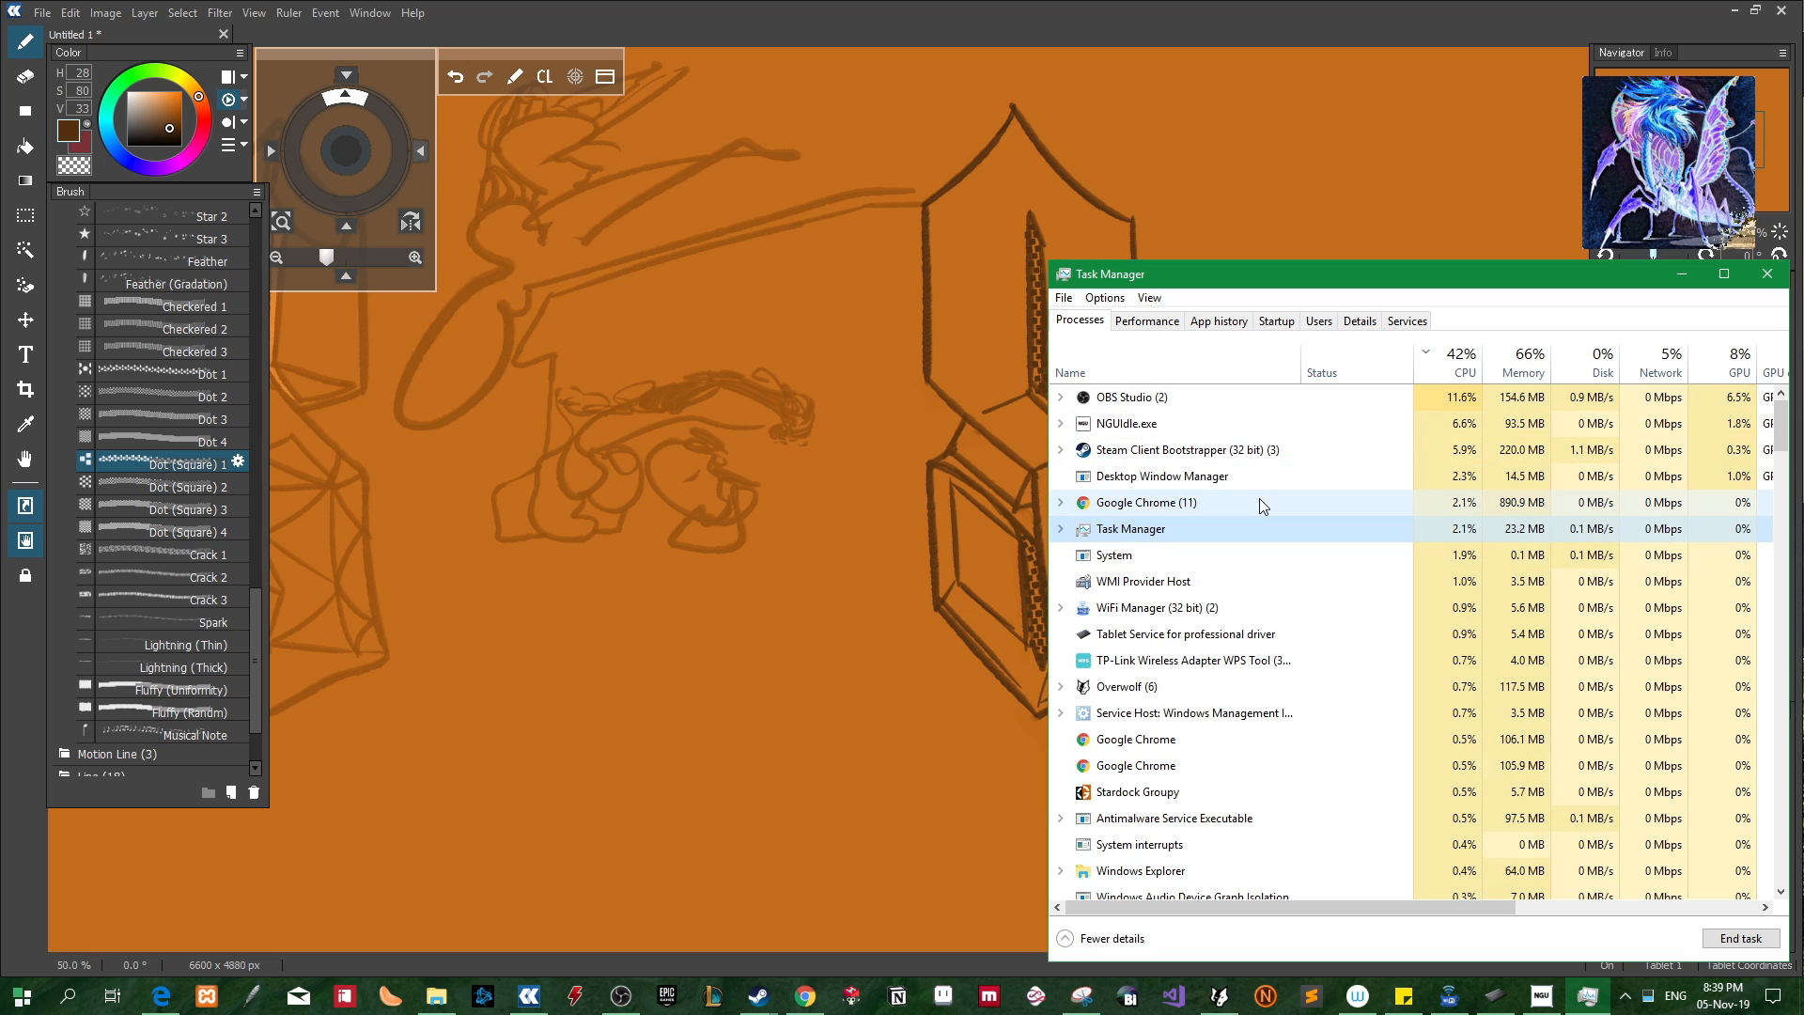
{"action": "key", "text": "o"}
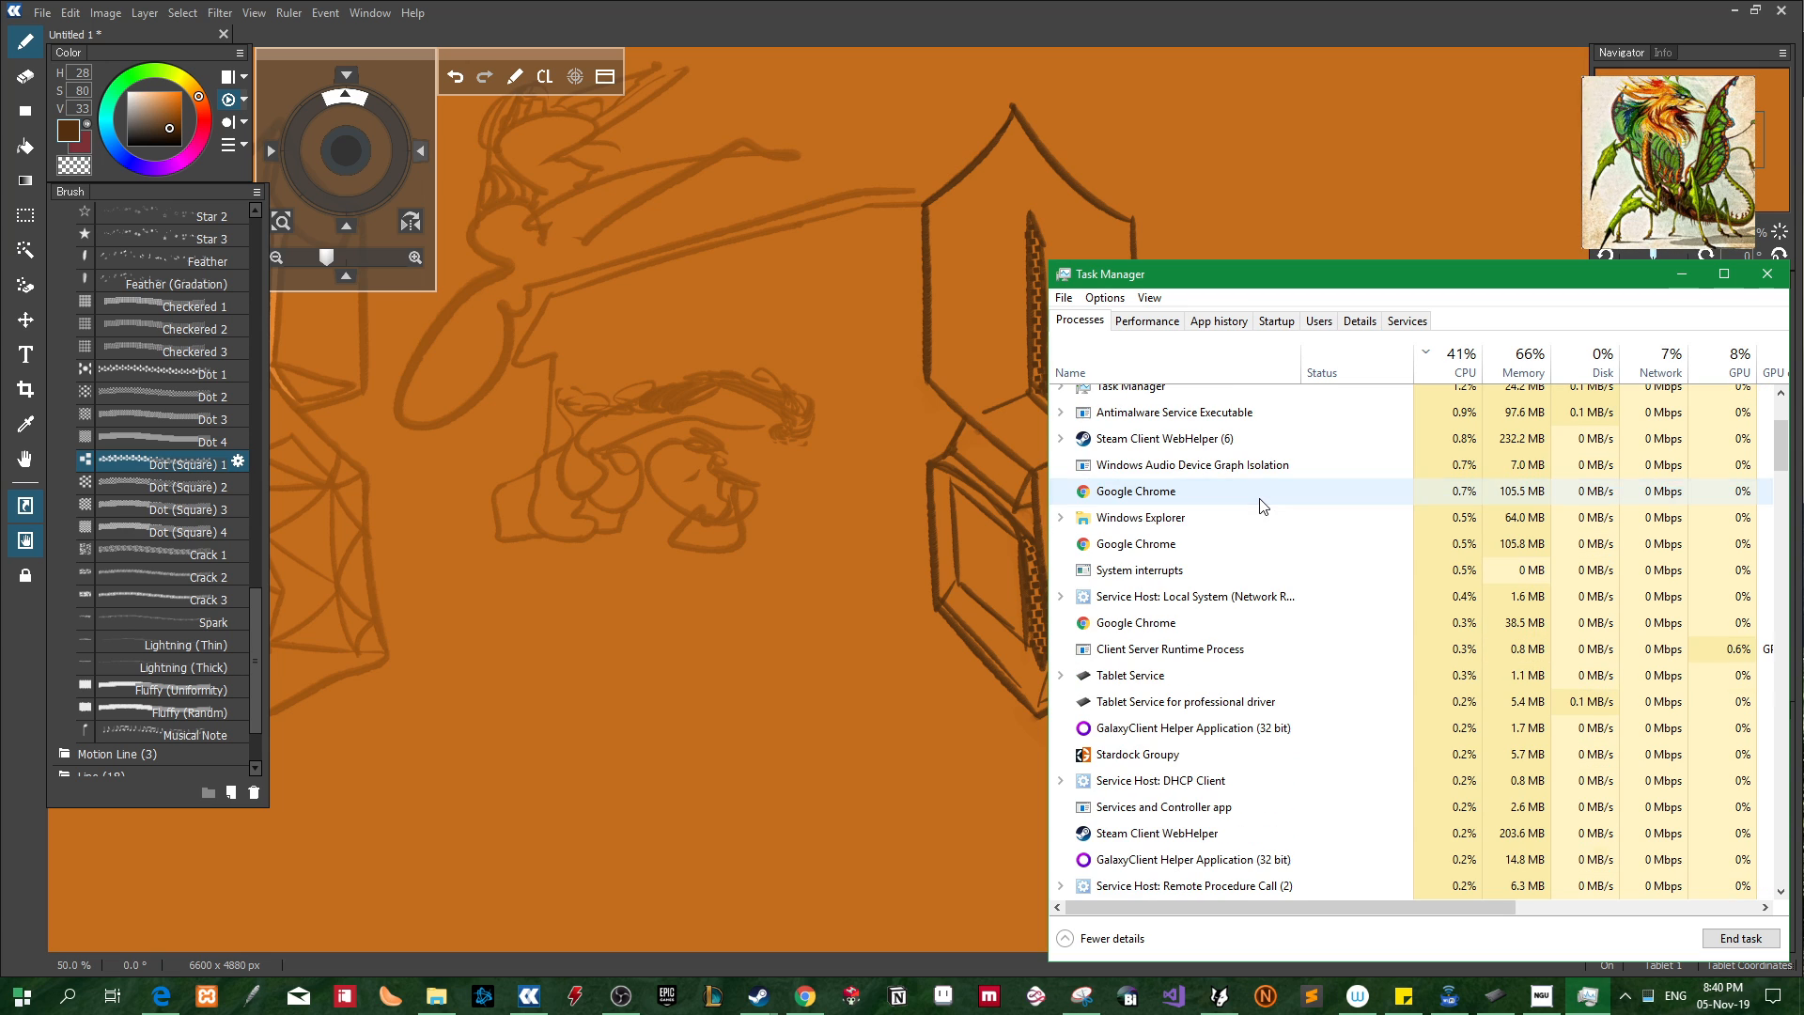
{"action": "mouse_move", "coordinate": [529, 994]}
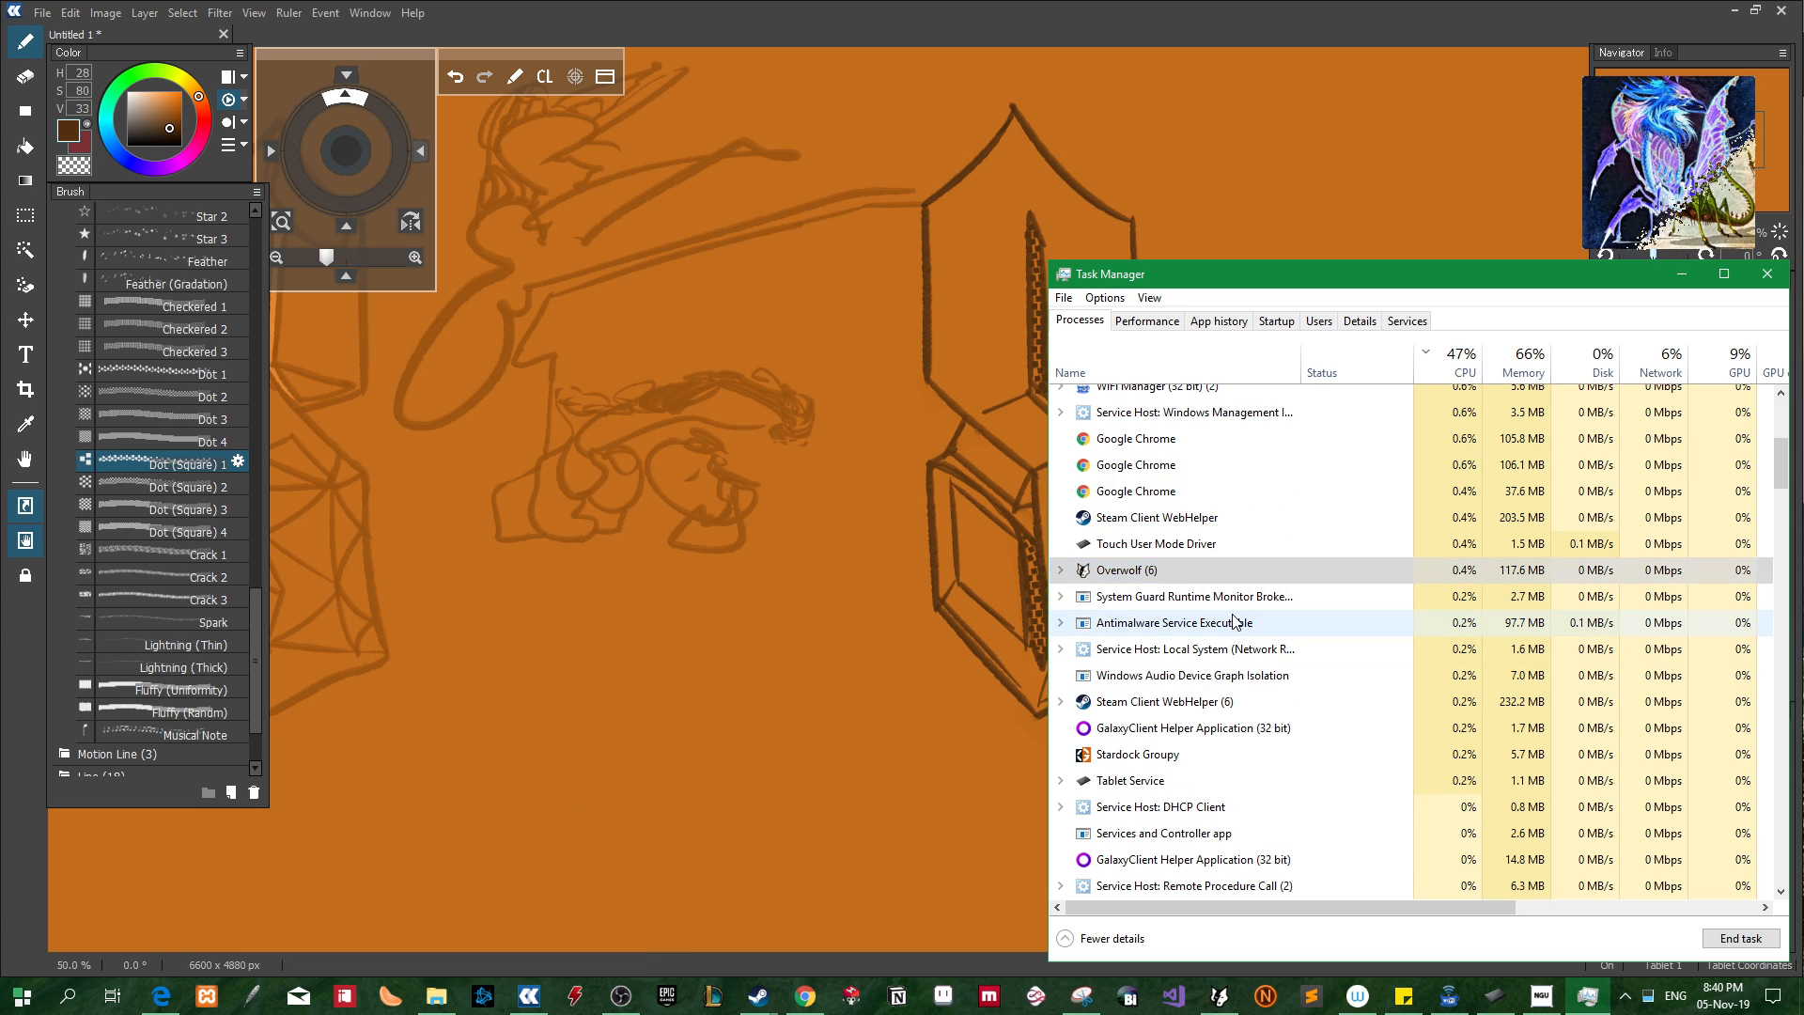
{"action": "left_click", "coordinate": [1236, 623]}
{"action": "left_click", "coordinate": [1229, 628]}
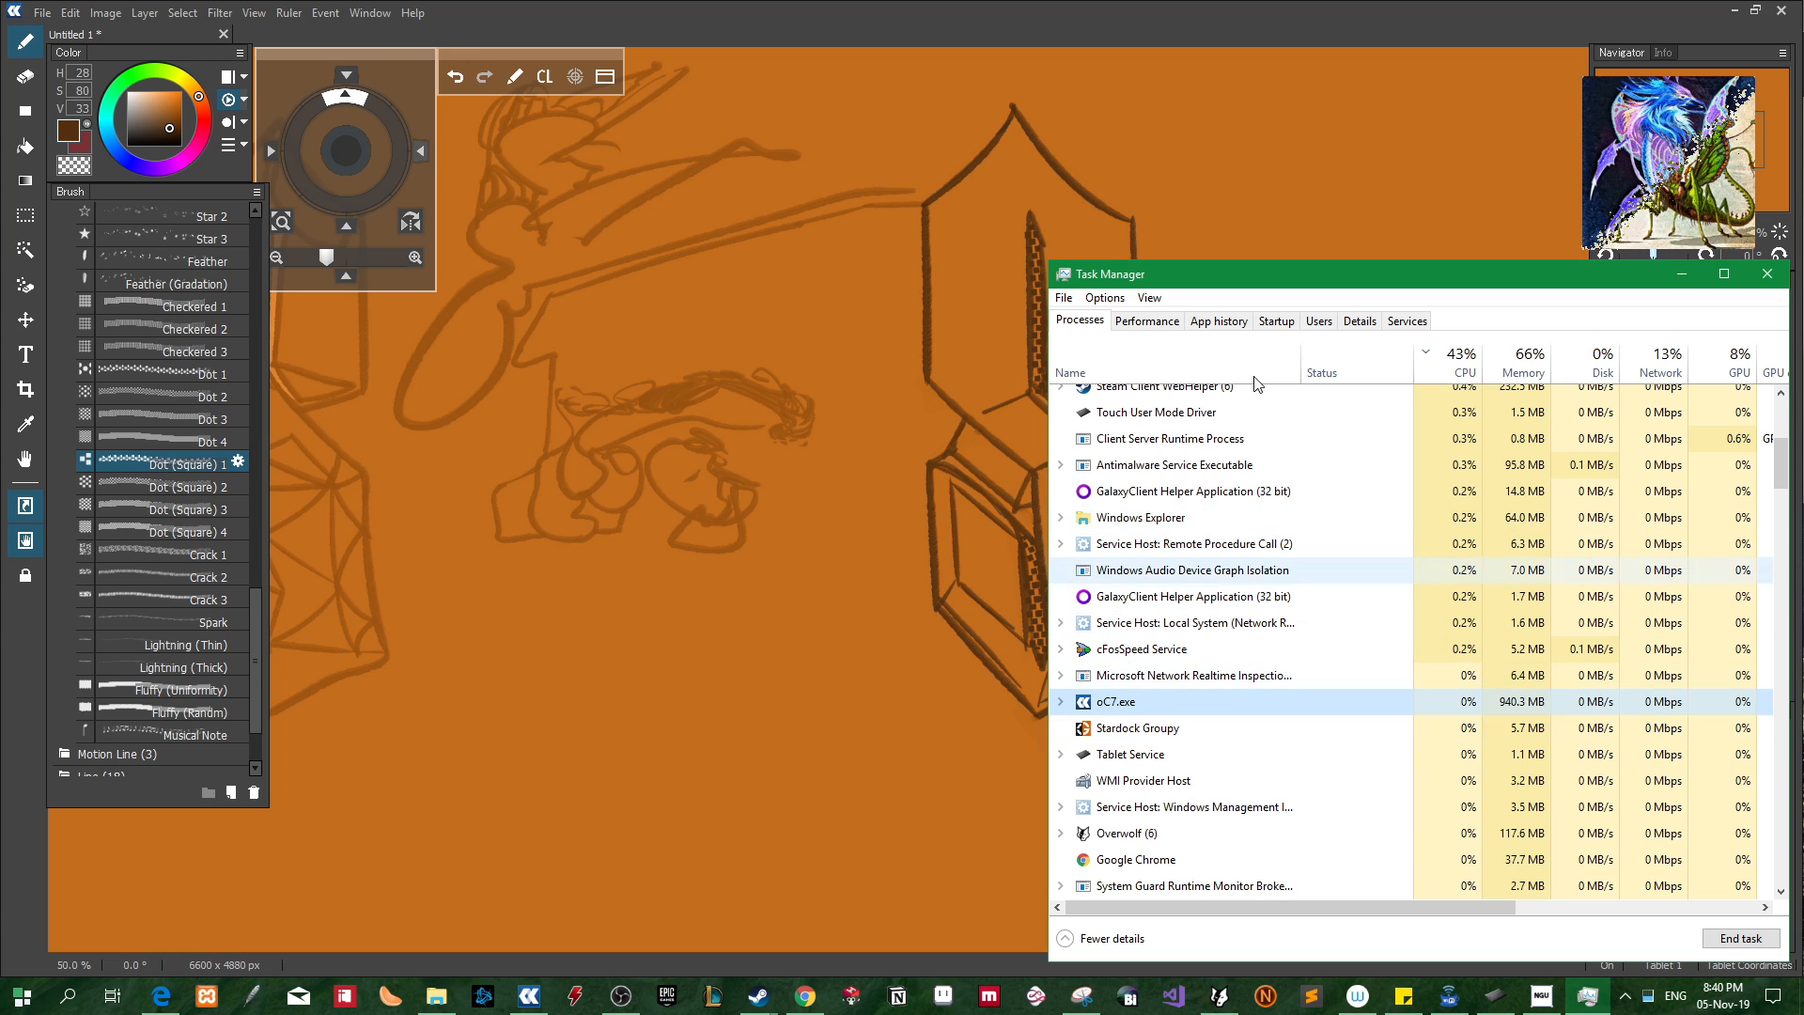
{"action": "left_click", "coordinate": [1015, 8]}
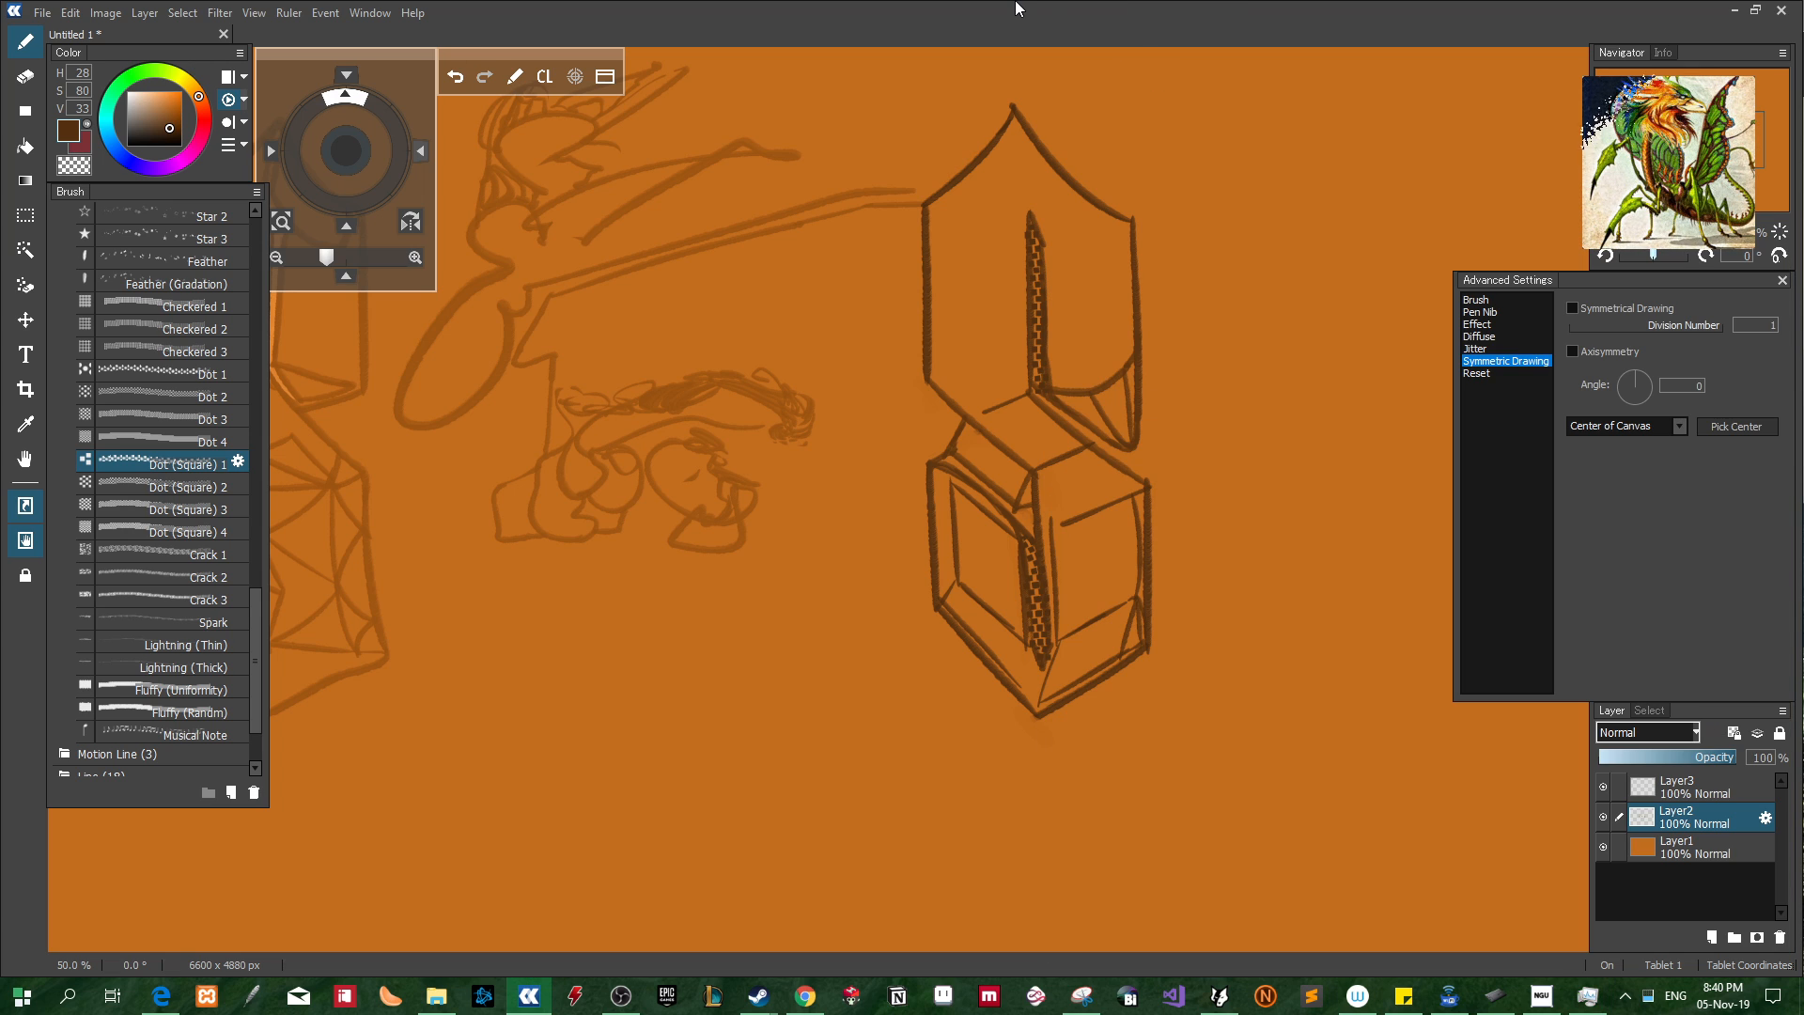
Review the undo memory, File, Document, and Cursor & Grid settings in the preferences
{"action": "key", "text": "ctrl+k"}
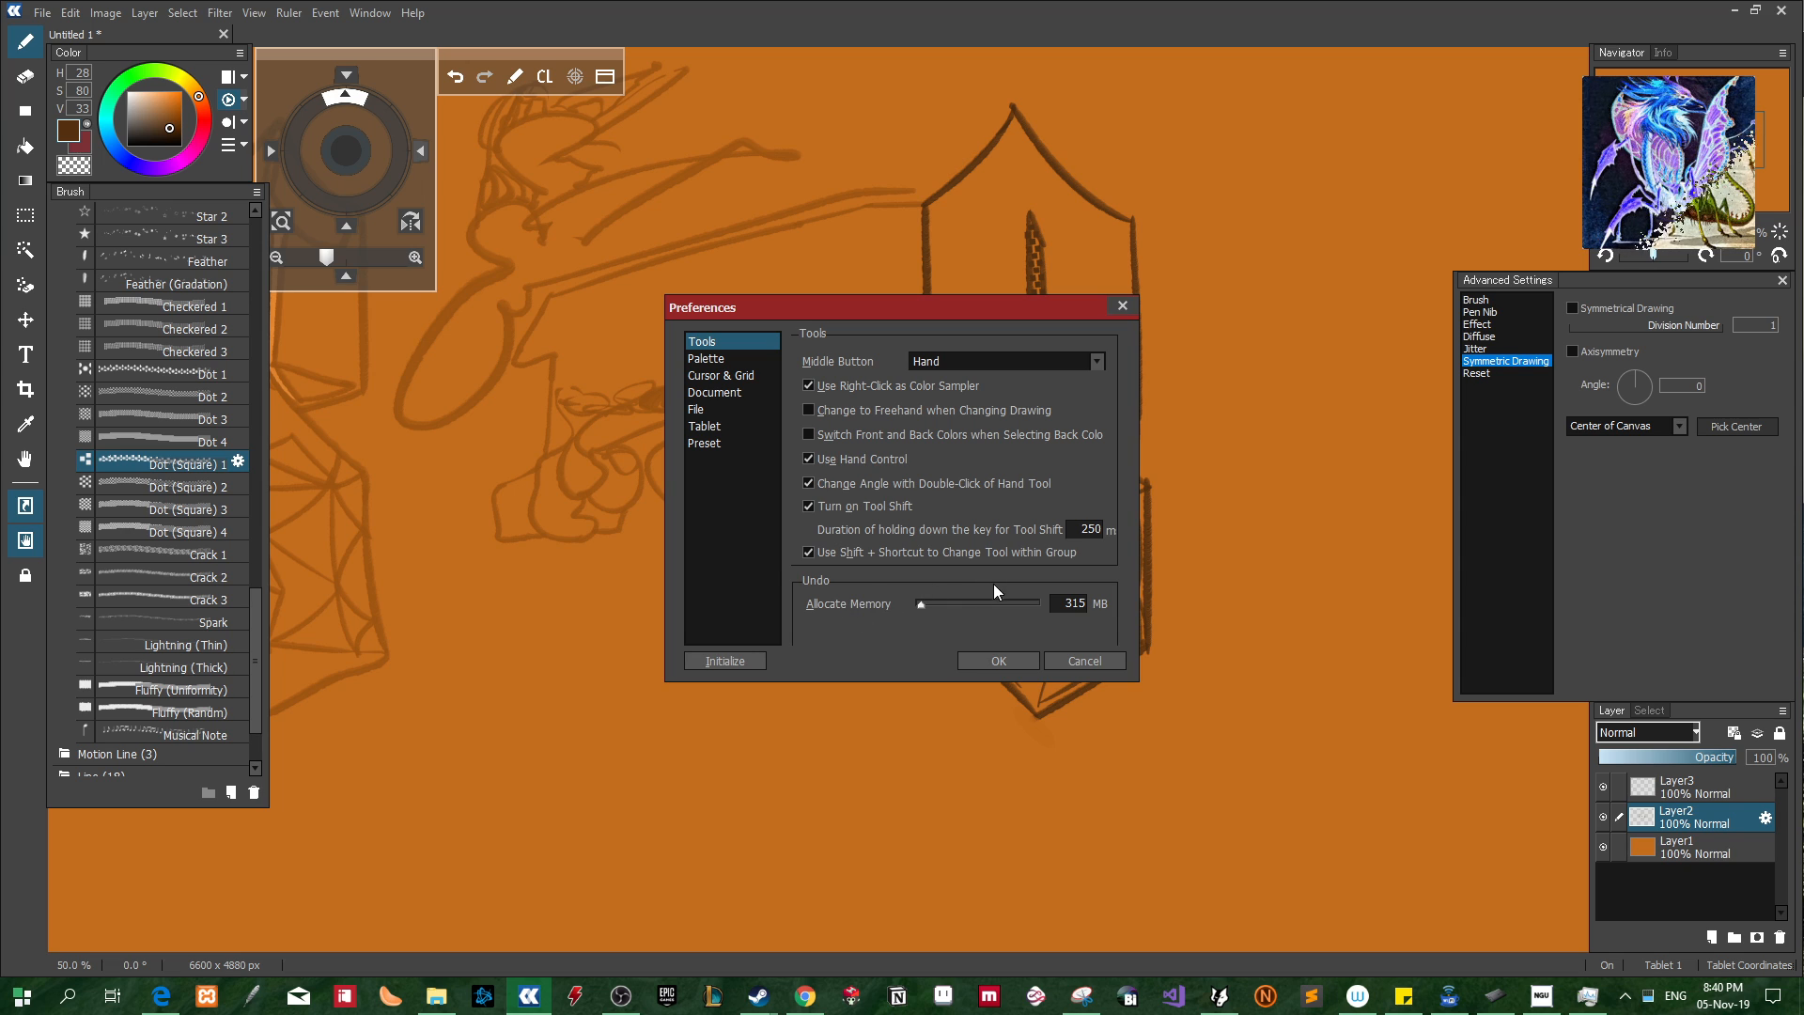
{"action": "left_click", "coordinate": [710, 411]}
{"action": "left_click", "coordinate": [718, 393]}
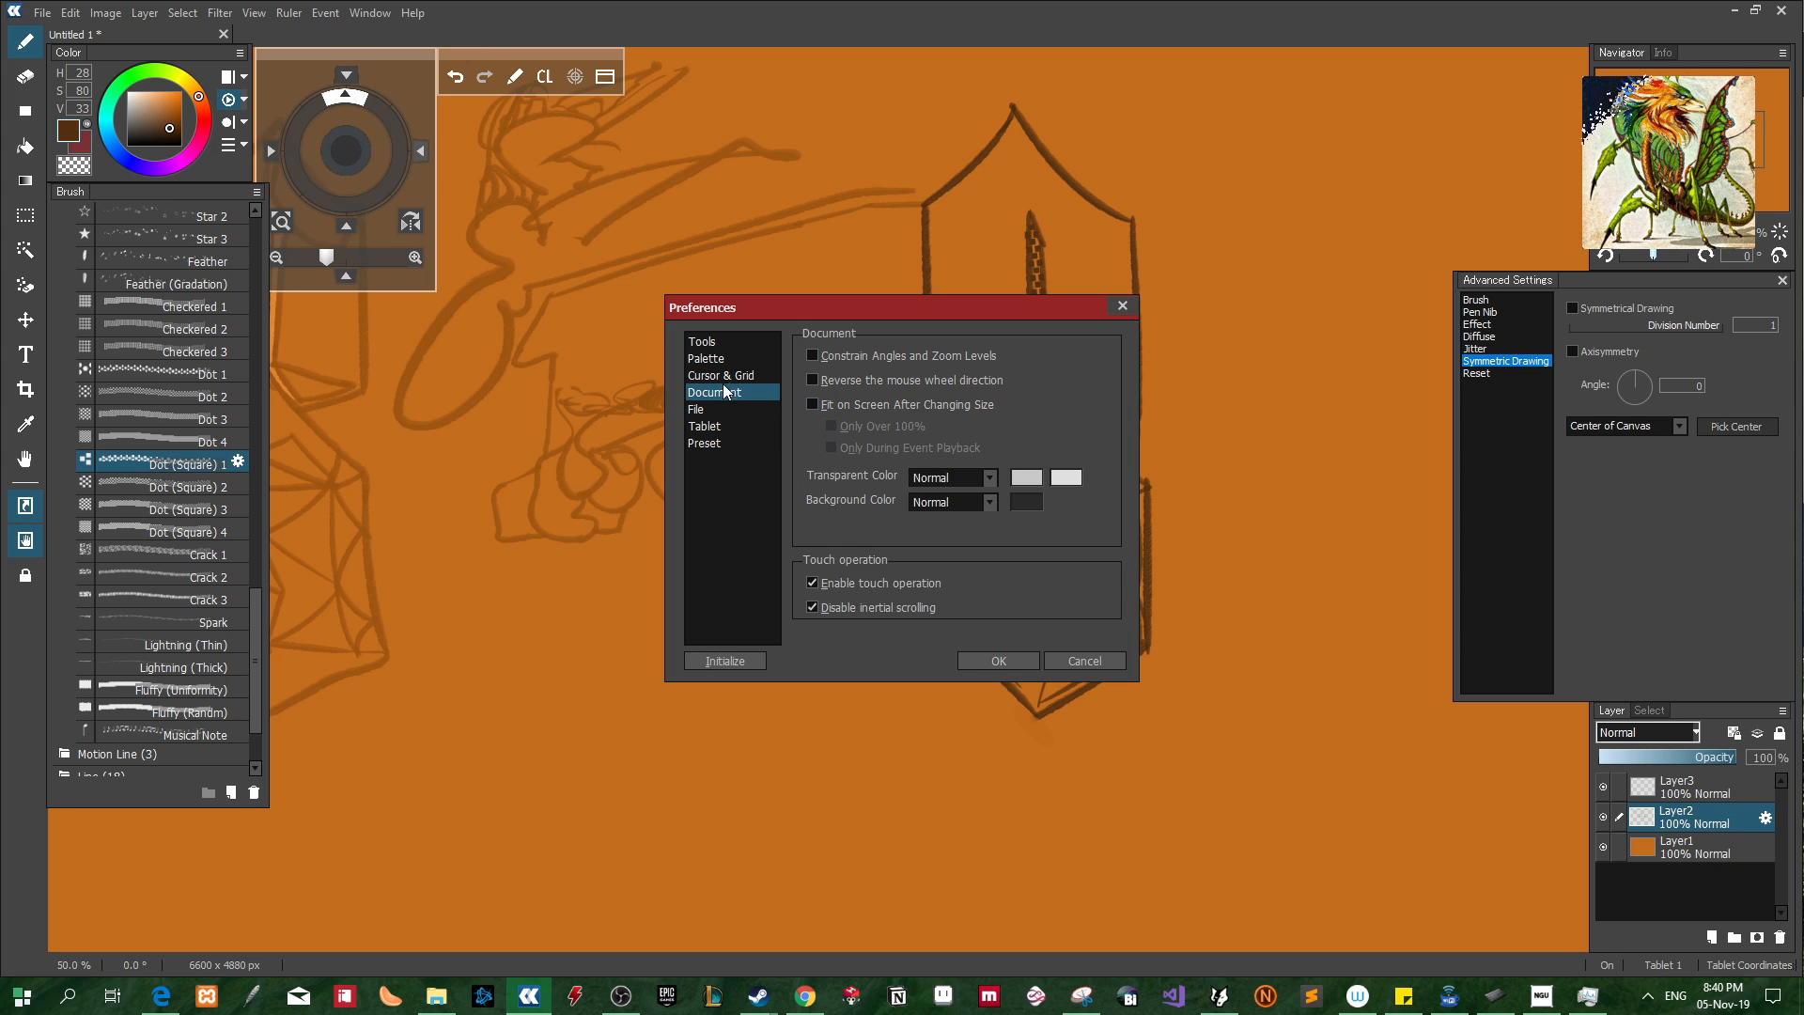
{"action": "left_click", "coordinate": [726, 378]}
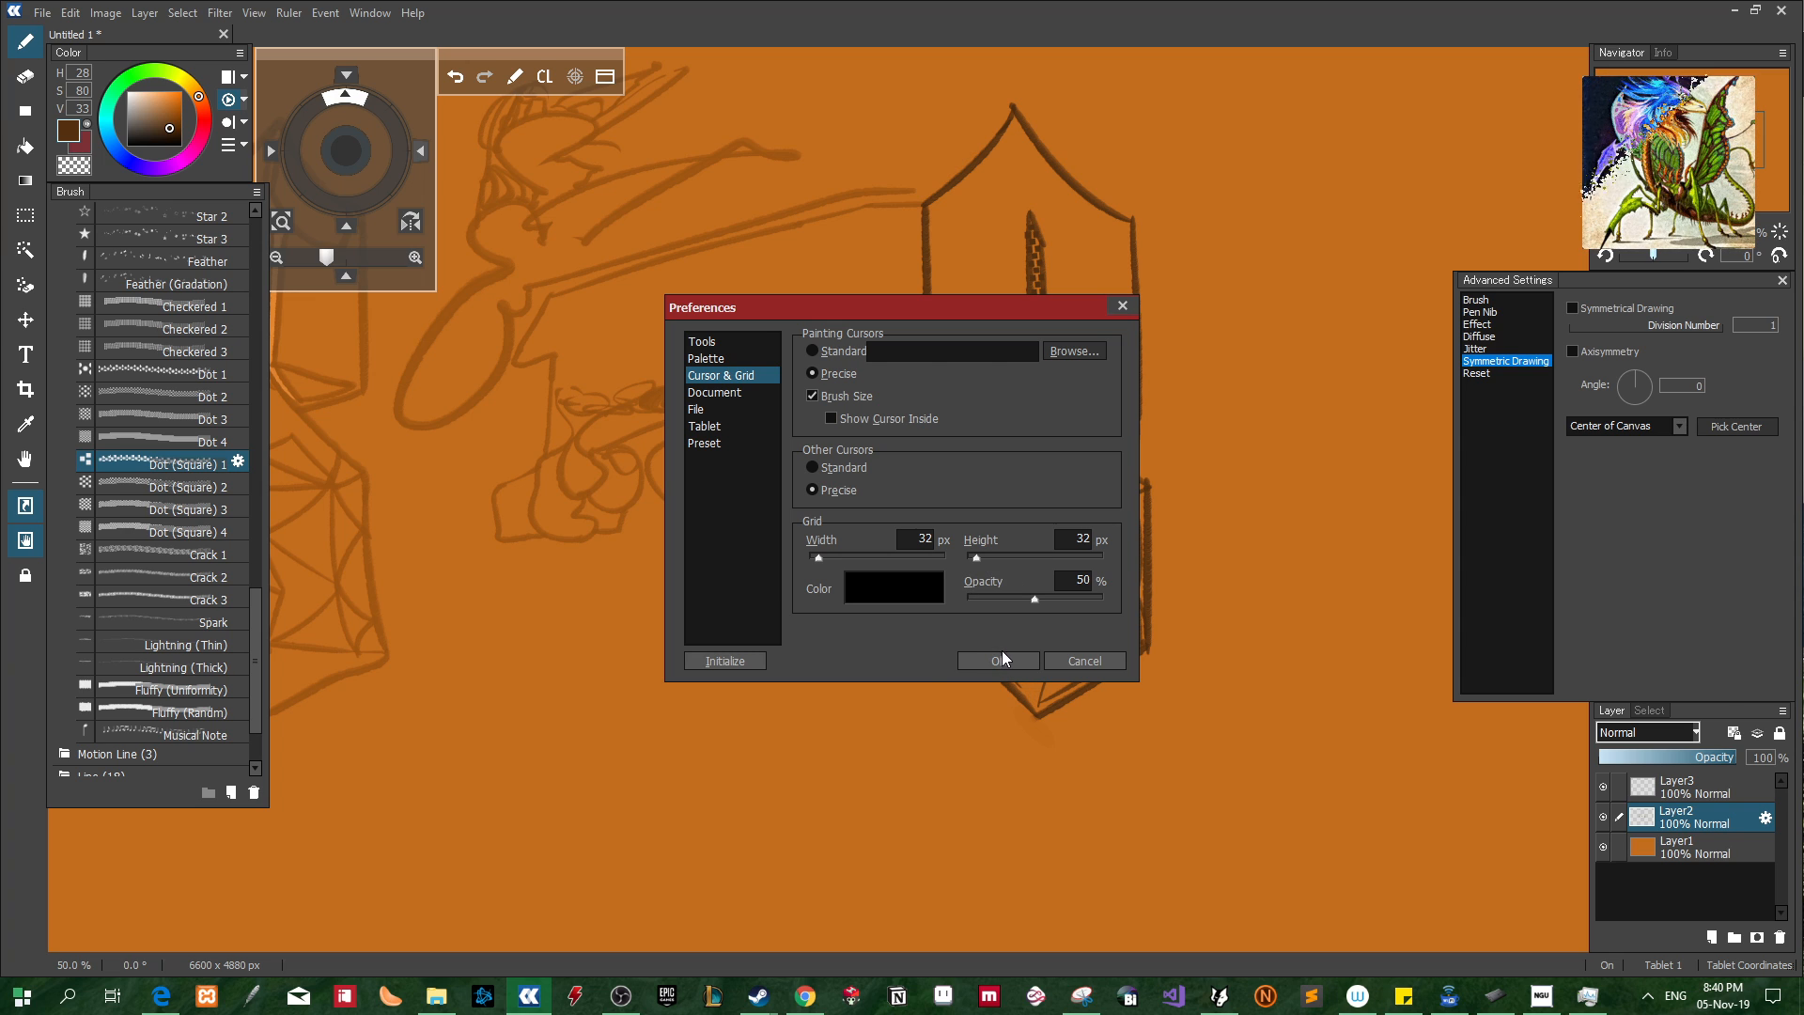
{"action": "left_click", "coordinate": [1000, 660]}
Review the canvas size, then the image size and resolution, cancelling both dialogs
{"action": "scroll", "coordinate": [947, 591], "scroll_direction": "down", "scroll_amount": 2}
{"action": "scroll", "coordinate": [946, 591], "scroll_direction": "down", "scroll_amount": 1}
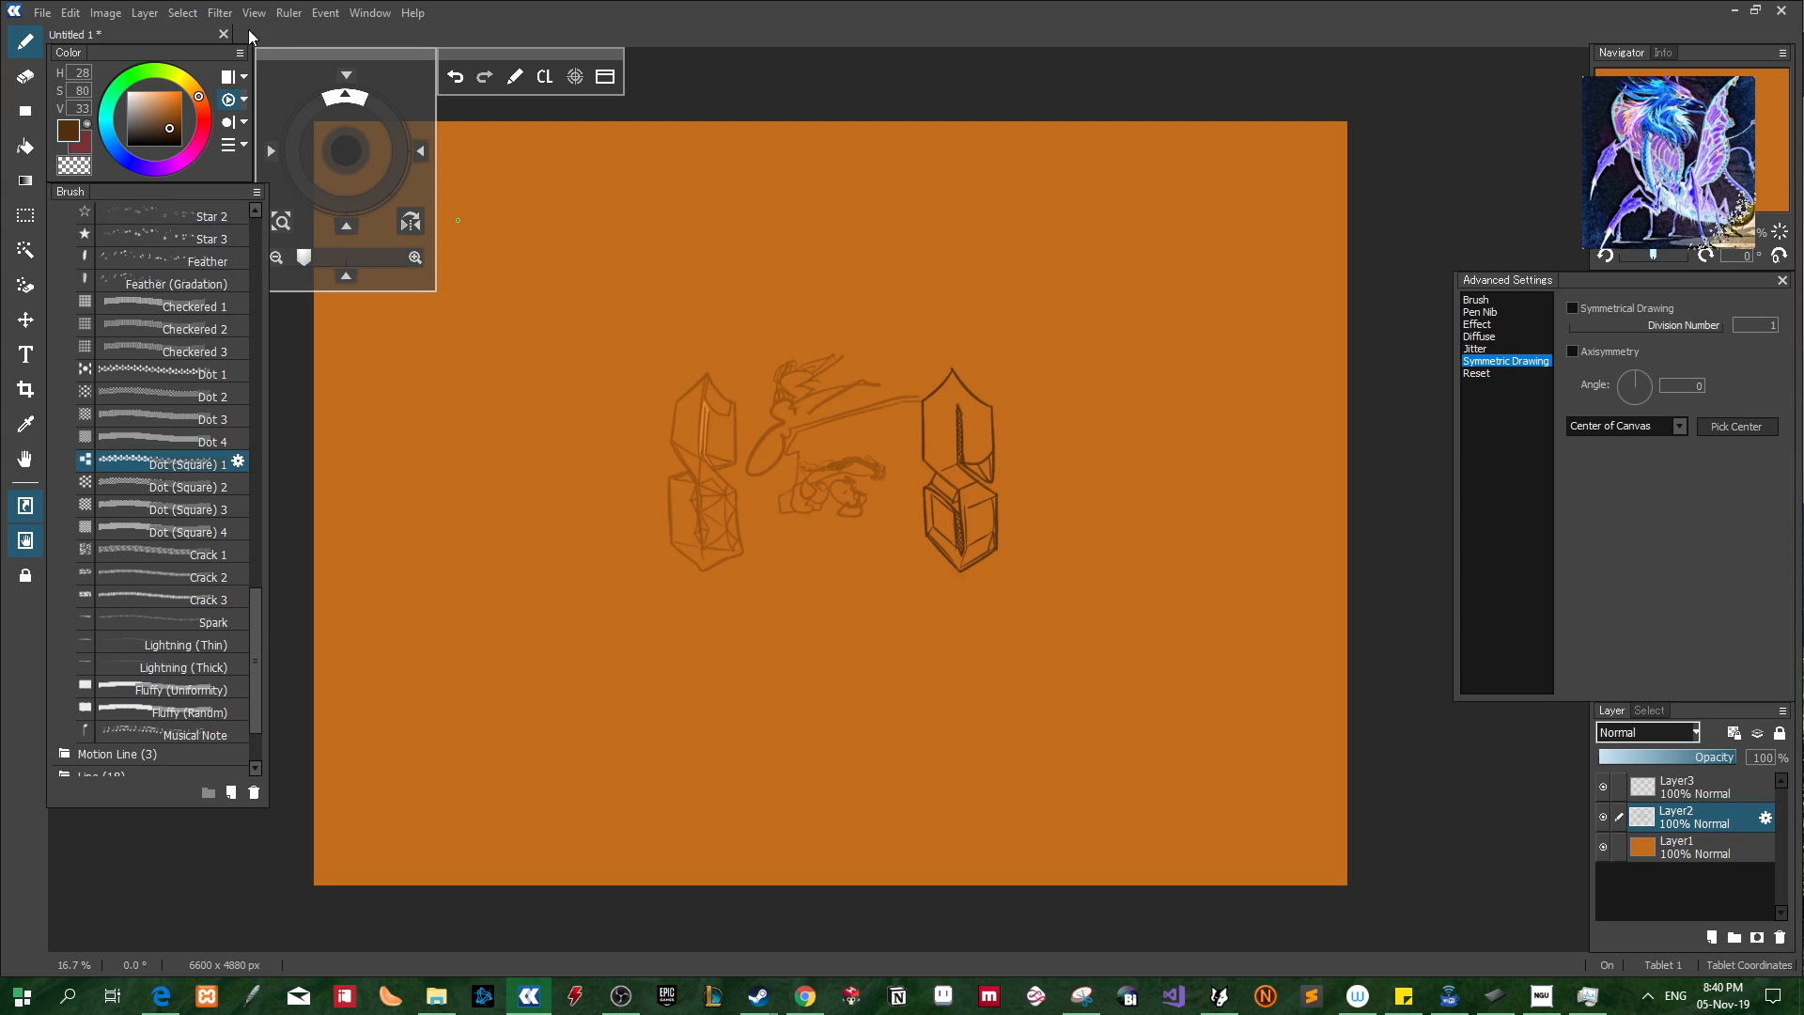
{"action": "left_click", "coordinate": [106, 13]}
{"action": "left_click", "coordinate": [133, 35]}
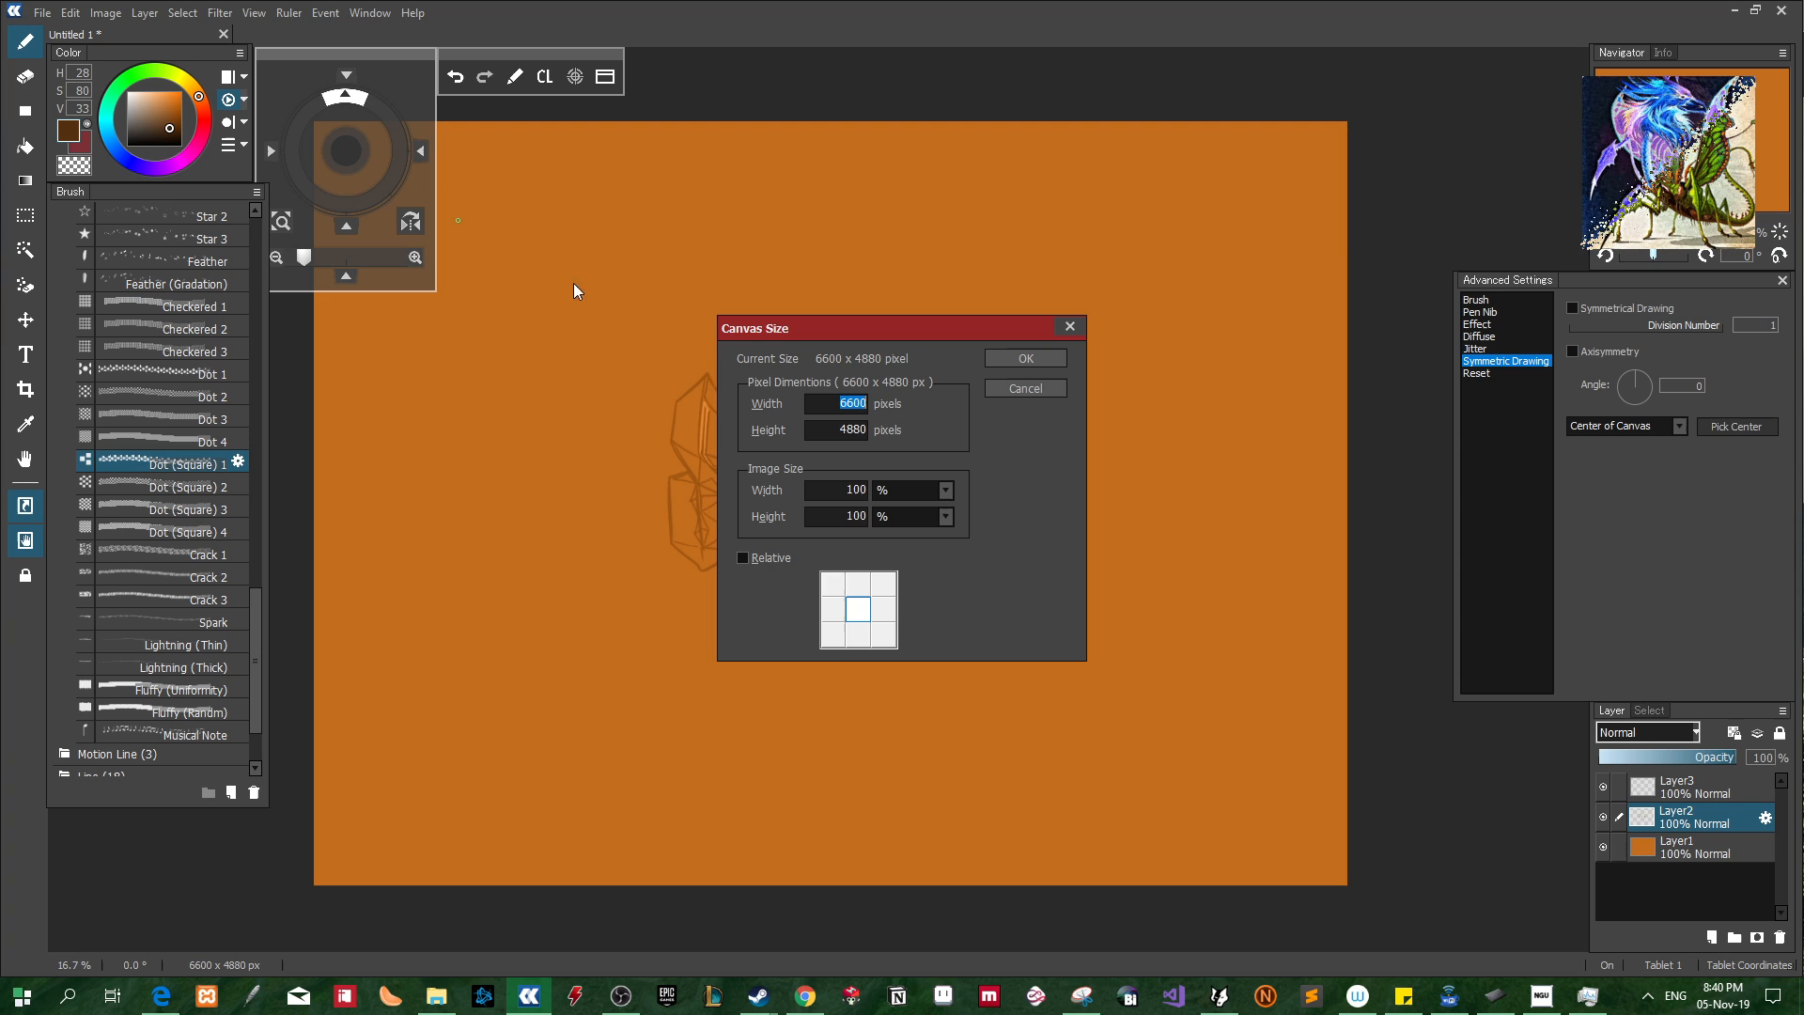
{"action": "left_click", "coordinate": [1038, 389]}
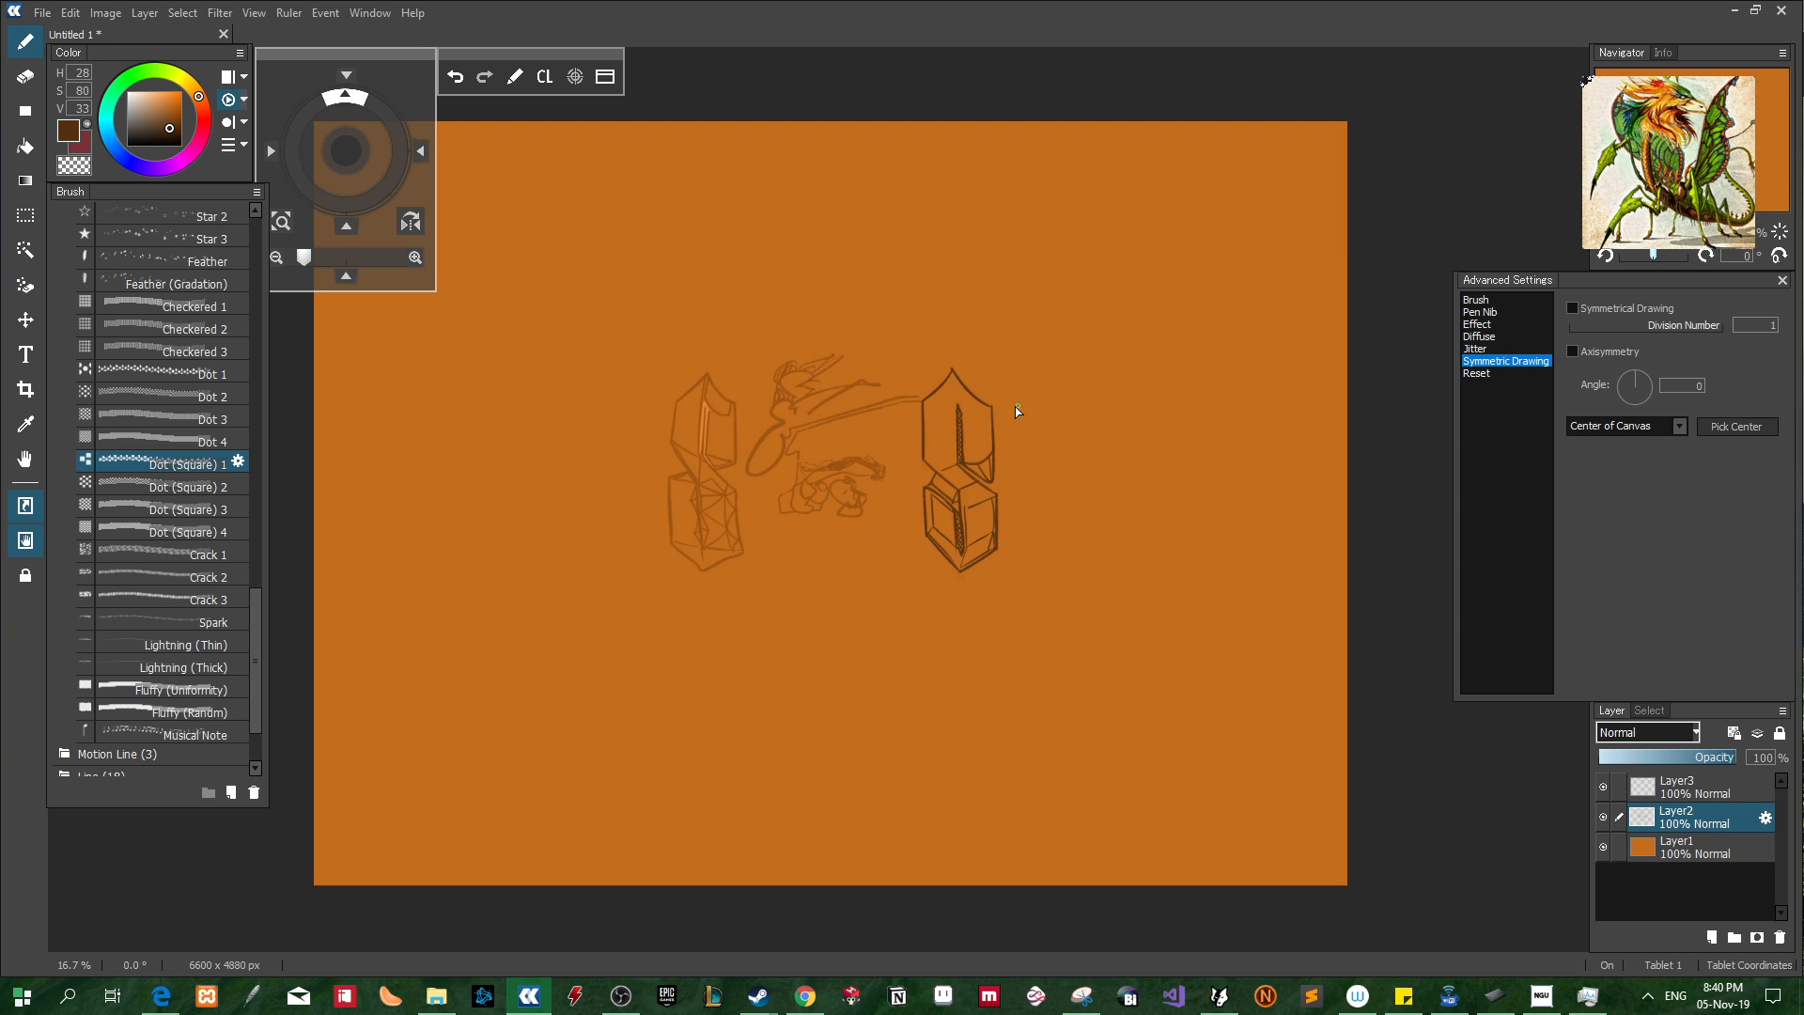
{"action": "key", "text": "ctrl+alt+i"}
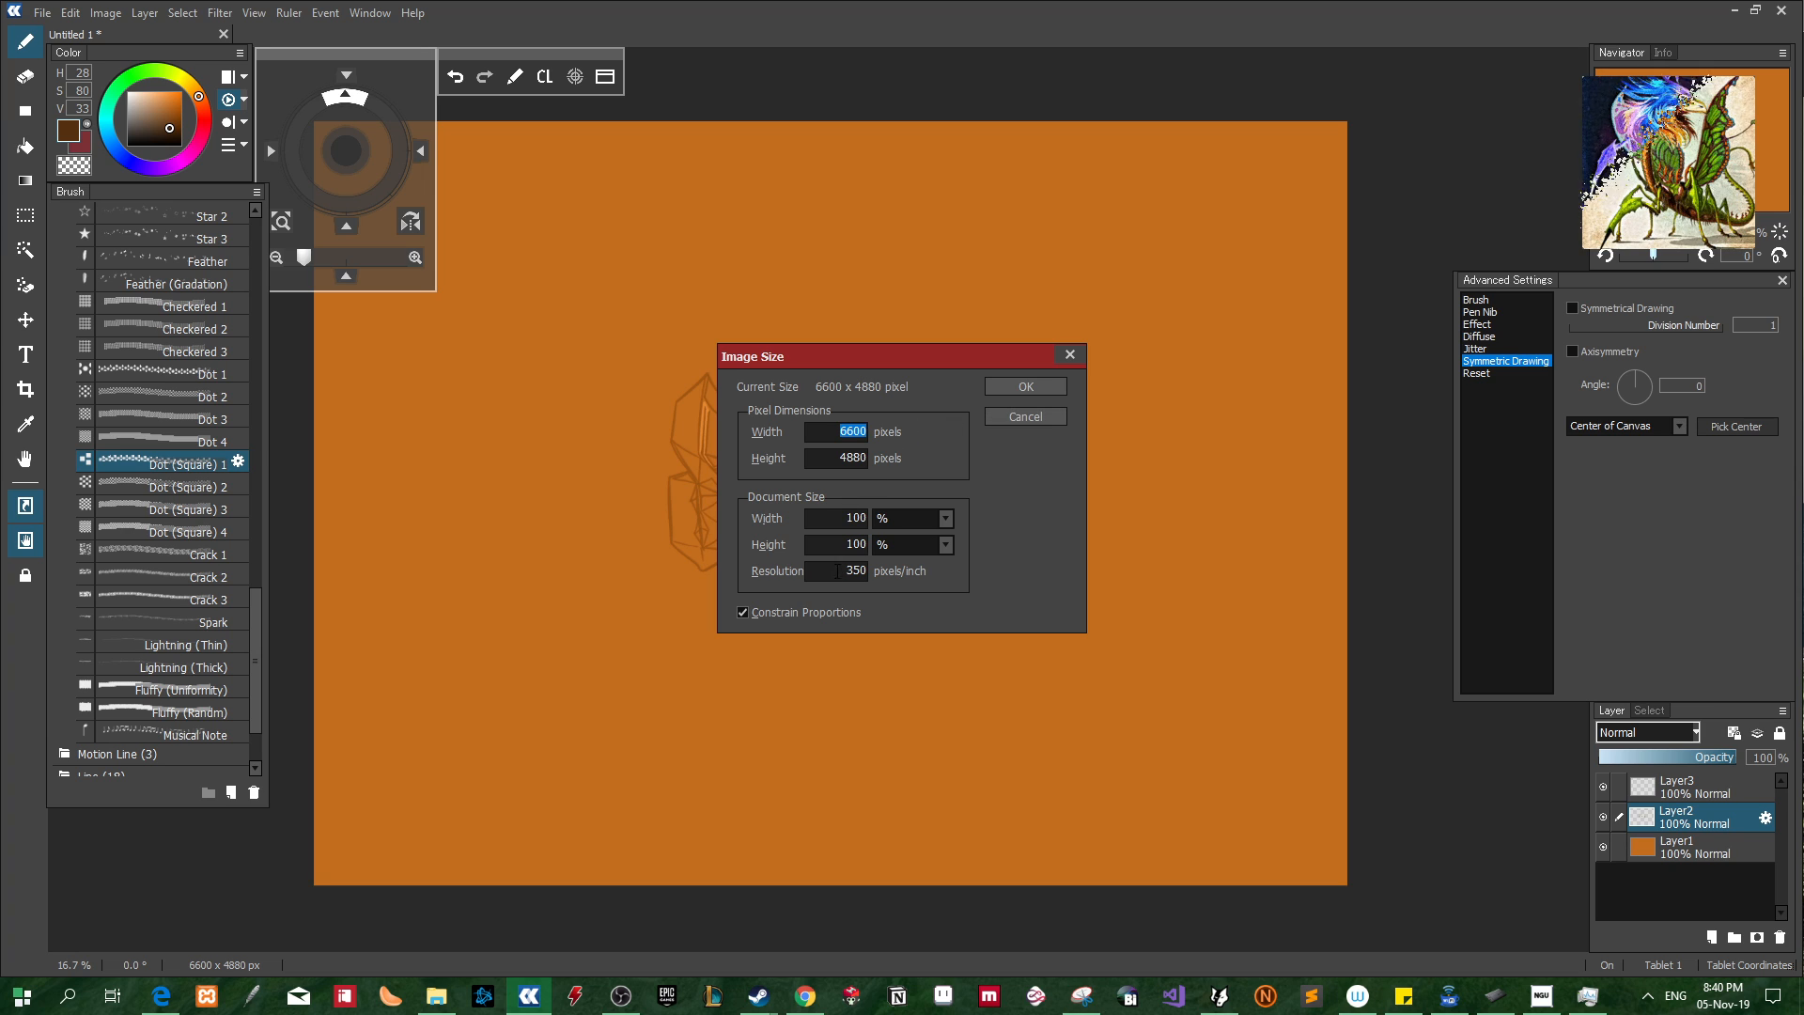
{"action": "left_click_drag", "start_coordinate": [840, 570], "coordinate": [879, 564]}
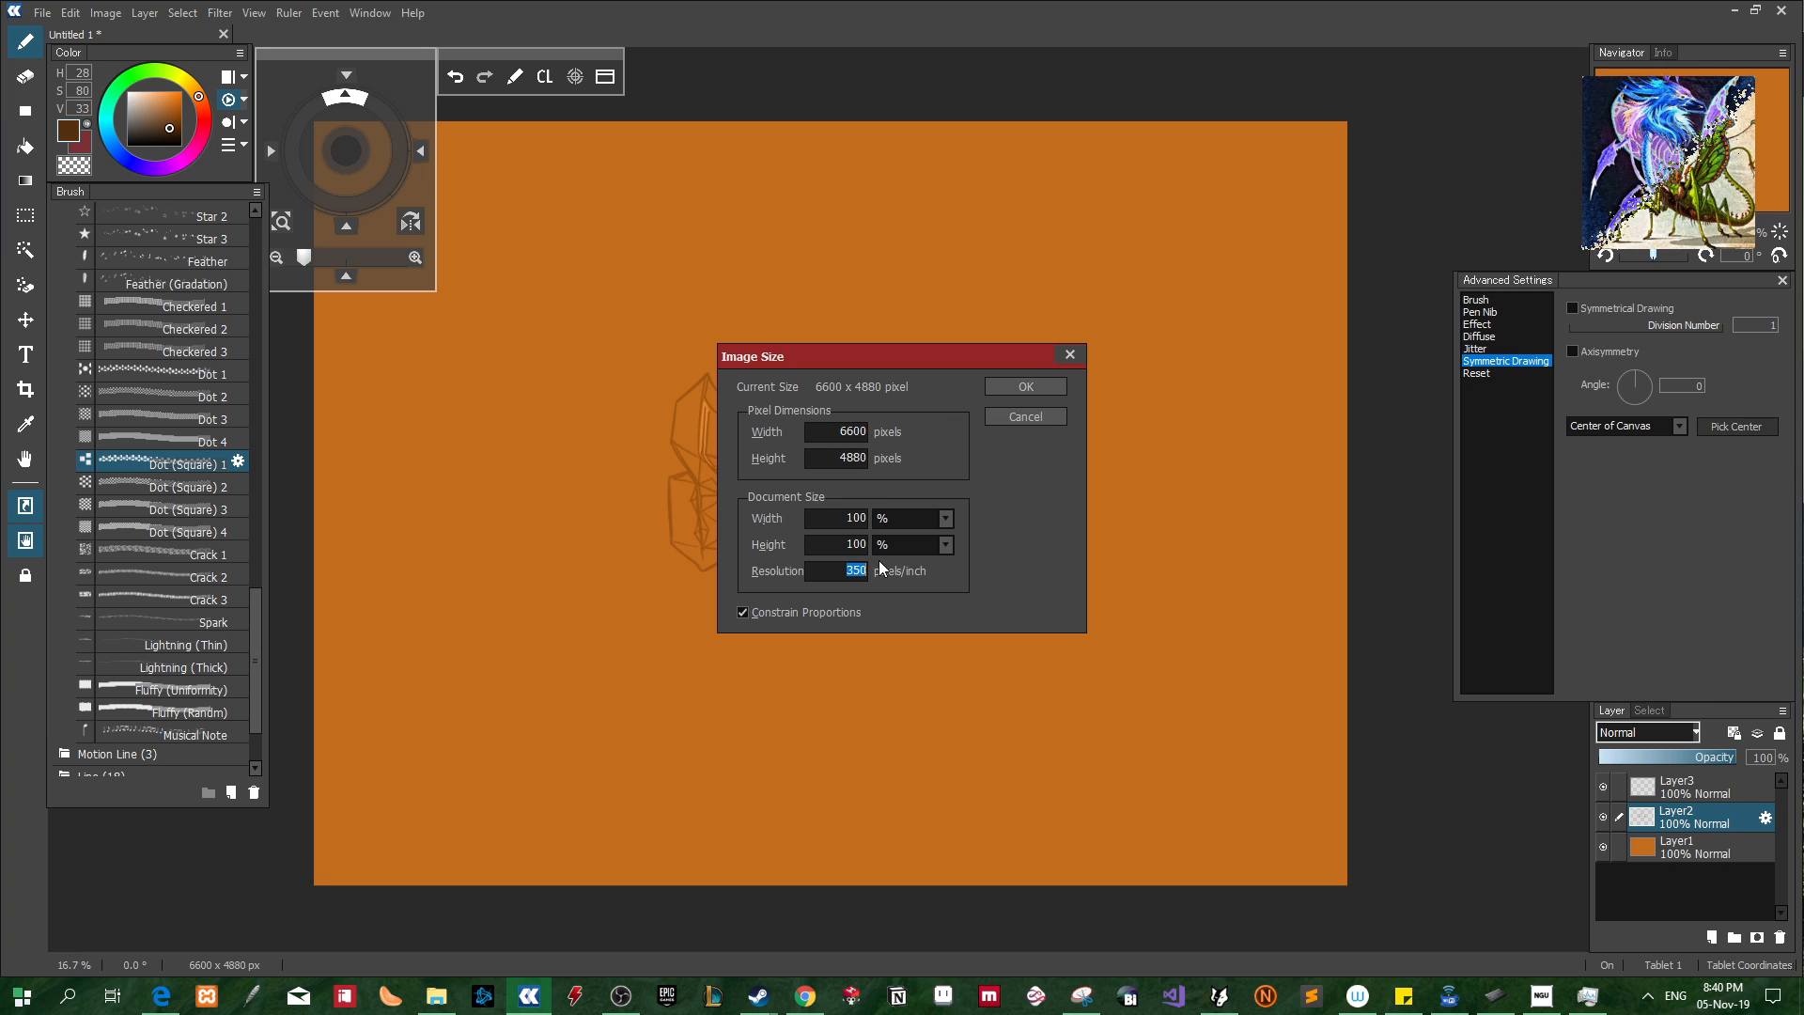
{"action": "left_click", "coordinate": [1012, 418]}
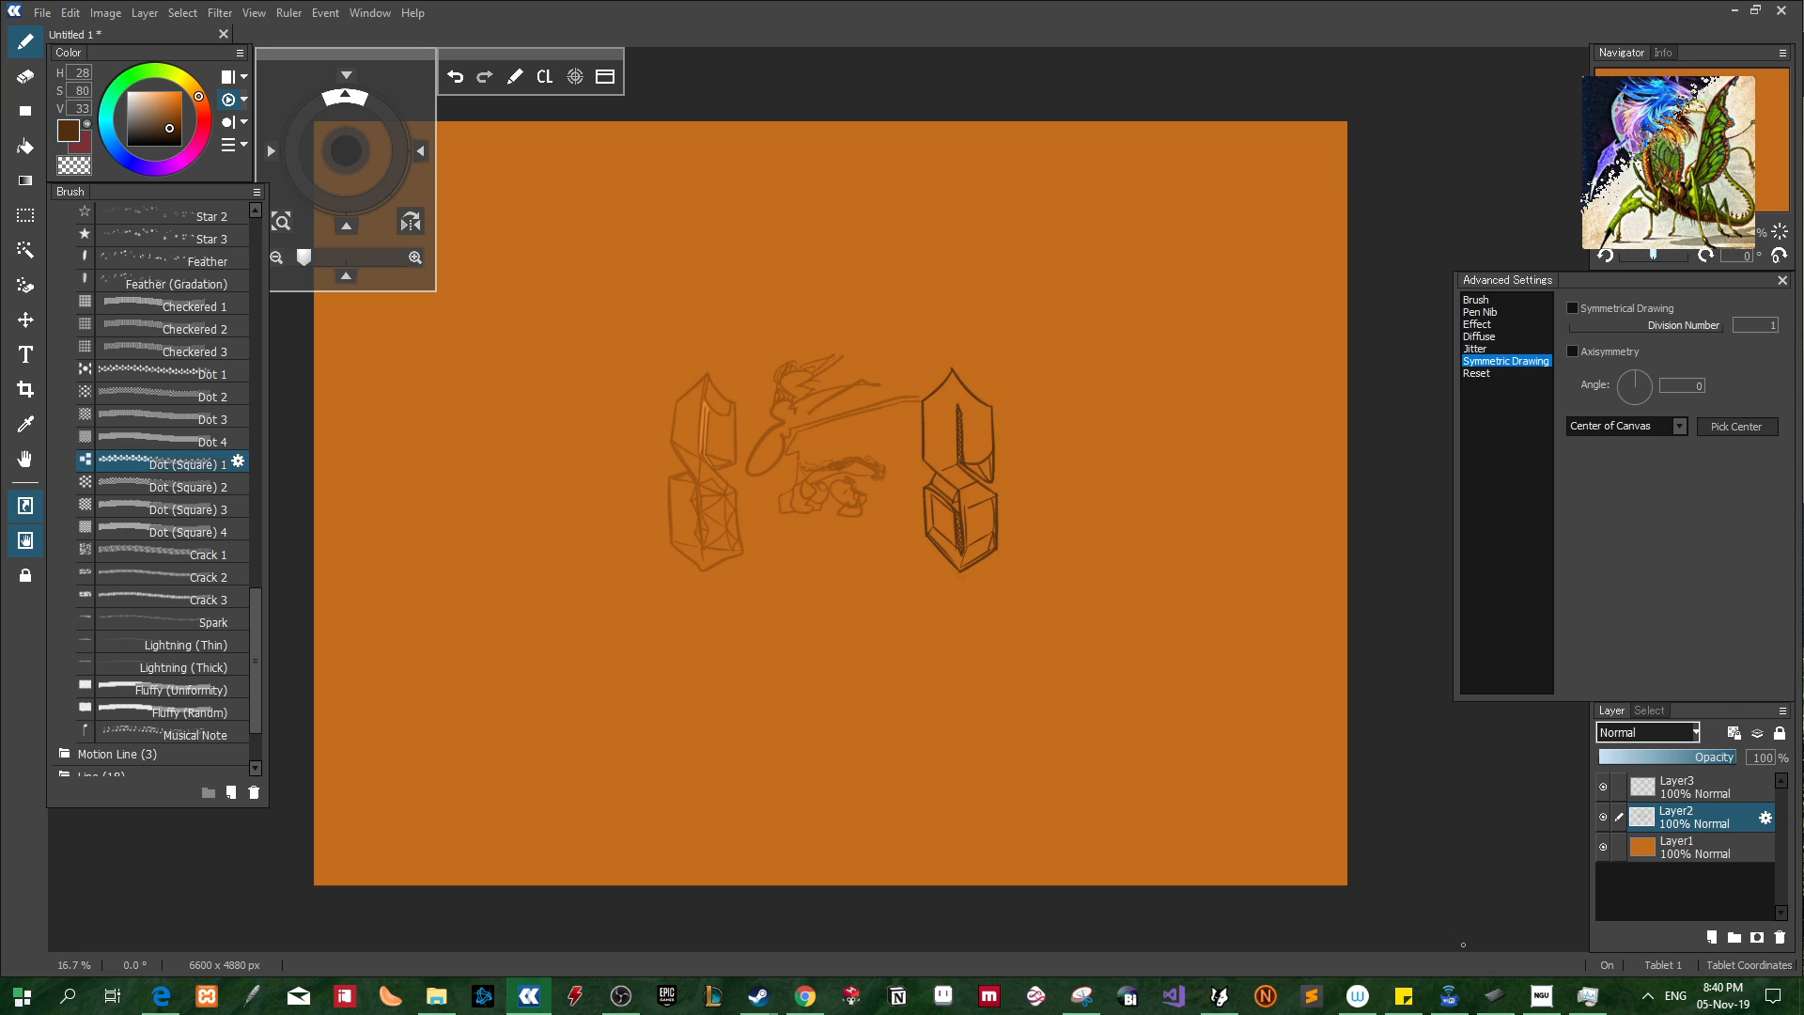
Sample the light orange highlight and fill the curved upper-right facet of the left S with square dots
{"action": "scroll", "coordinate": [882, 638], "scroll_direction": "up", "scroll_amount": 2}
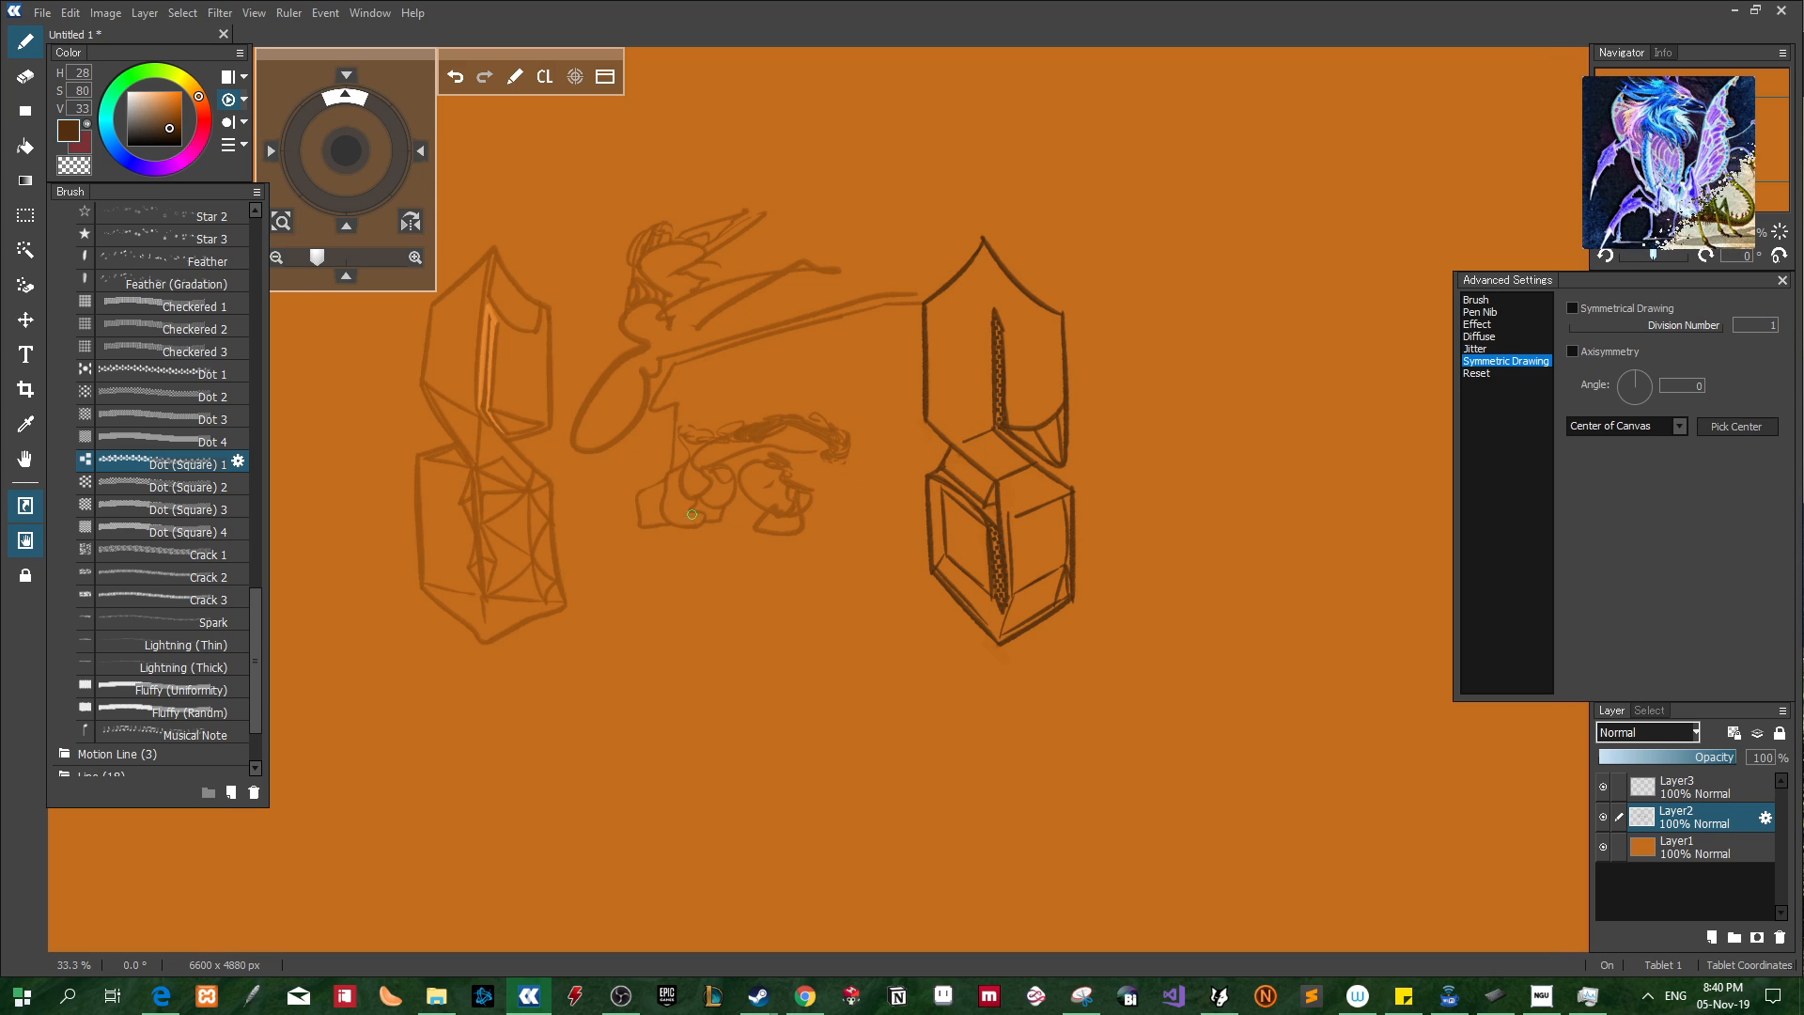
{"action": "scroll", "coordinate": [571, 392], "scroll_direction": "up", "scroll_amount": 2}
{"action": "left_click_drag", "start_coordinate": [594, 365], "coordinate": [1343, 557]}
{"action": "right_click", "coordinate": [809, 314]}
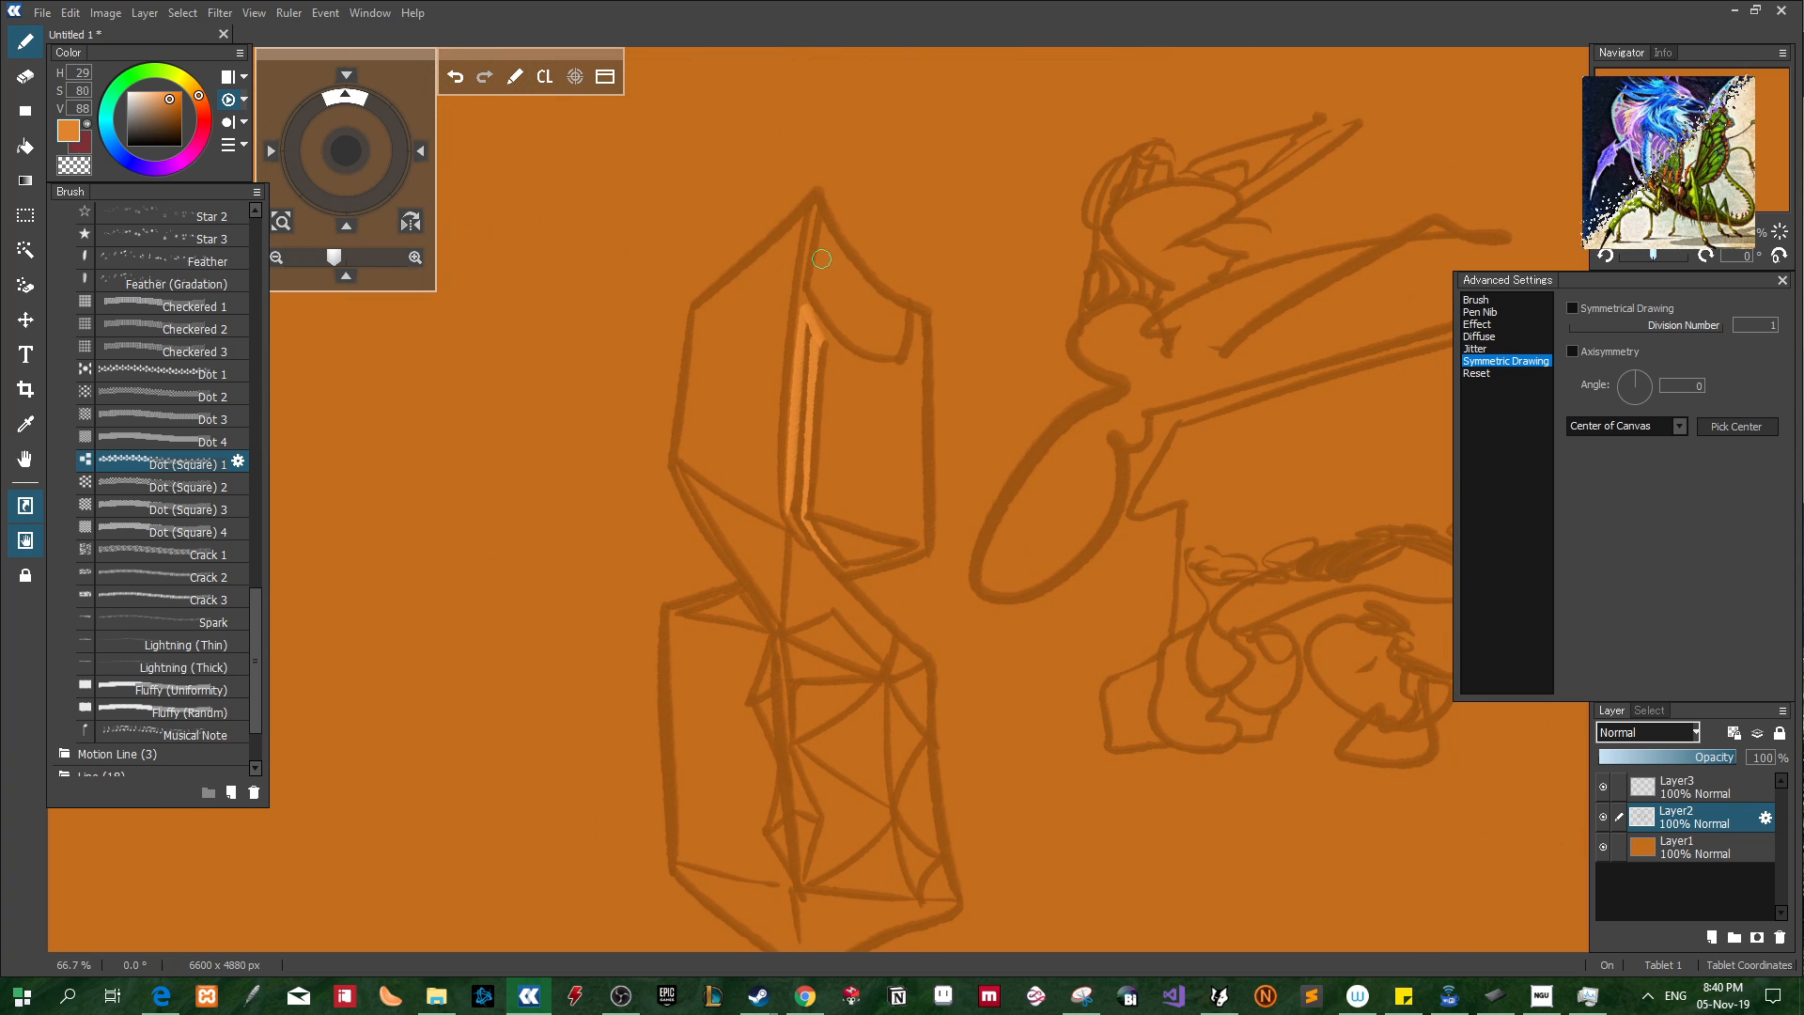
{"action": "left_click_drag", "start_coordinate": [820, 256], "coordinate": [820, 297]}
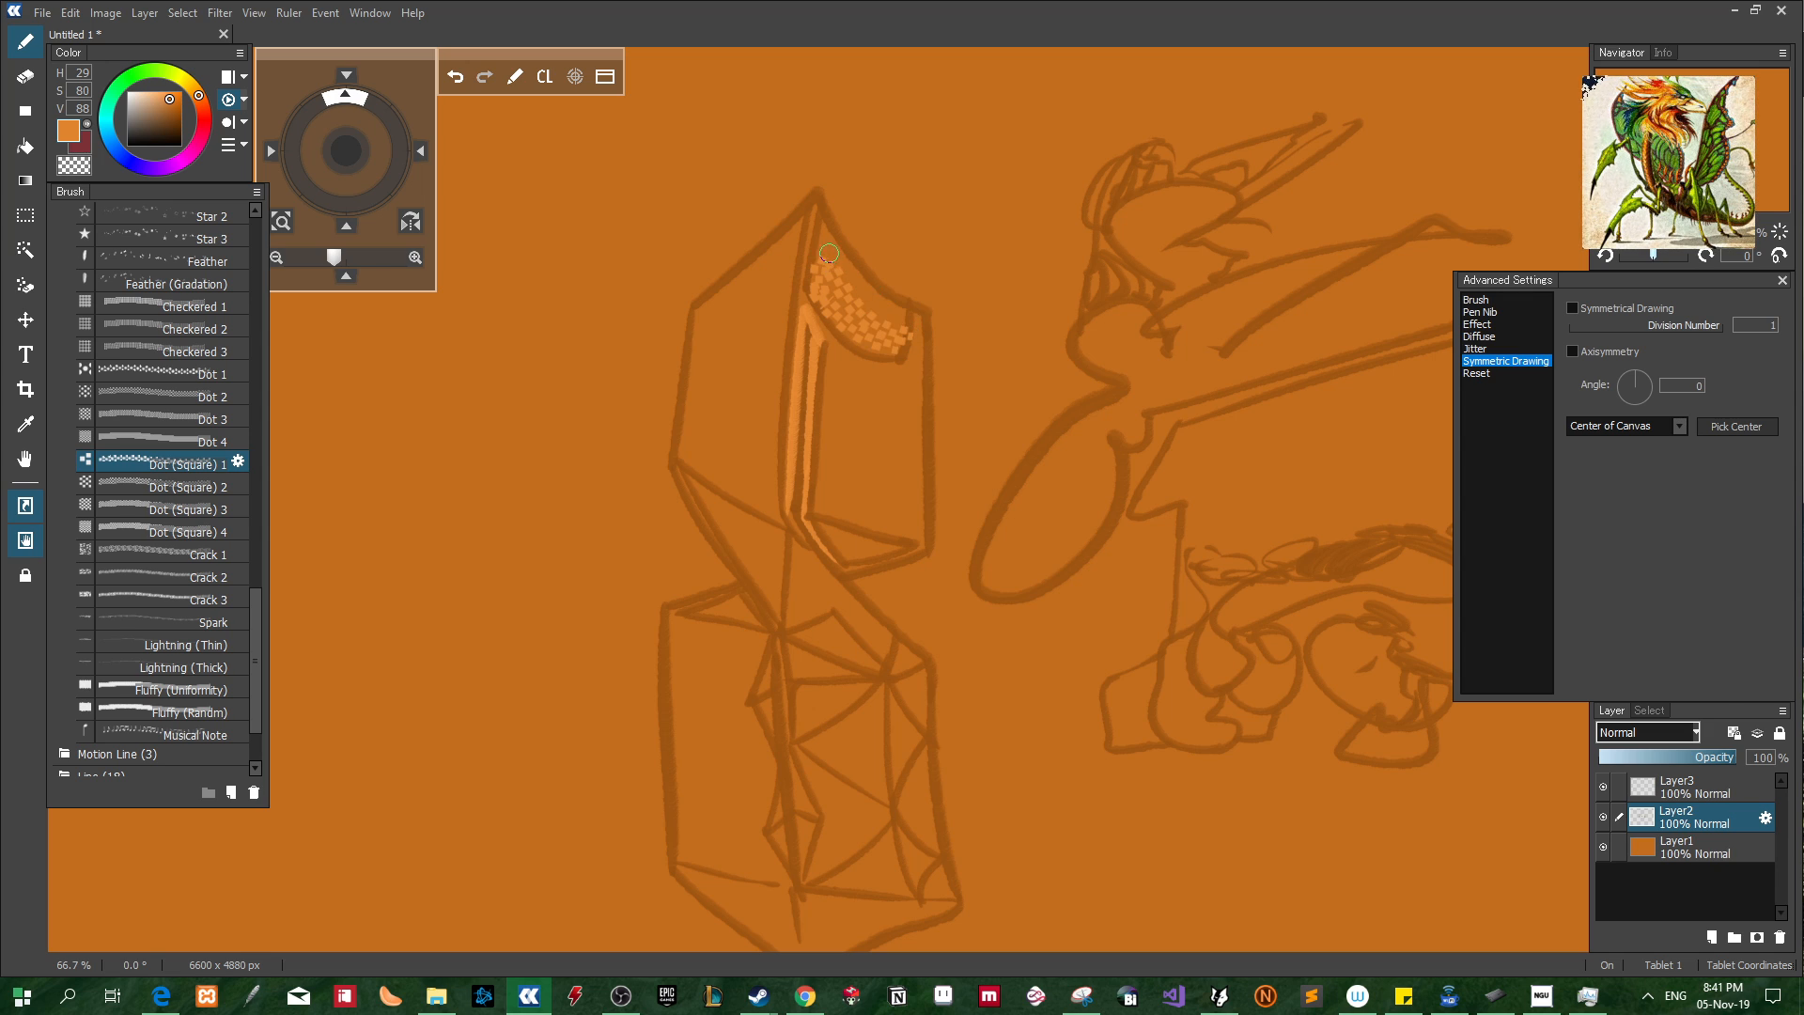
{"action": "mouse_move", "coordinate": [840, 256]}
{"action": "left_mouse_down"}
{"action": "mouse_move", "coordinate": [902, 308]}
{"action": "mouse_move", "coordinate": [885, 282]}
{"action": "mouse_move", "coordinate": [946, 316]}
{"action": "mouse_move", "coordinate": [919, 362]}
{"action": "left_mouse_up"}
Sample the canvas orange and paint square dots over the left S's right edge and the oval's outline
{"action": "right_click", "coordinate": [918, 362]}
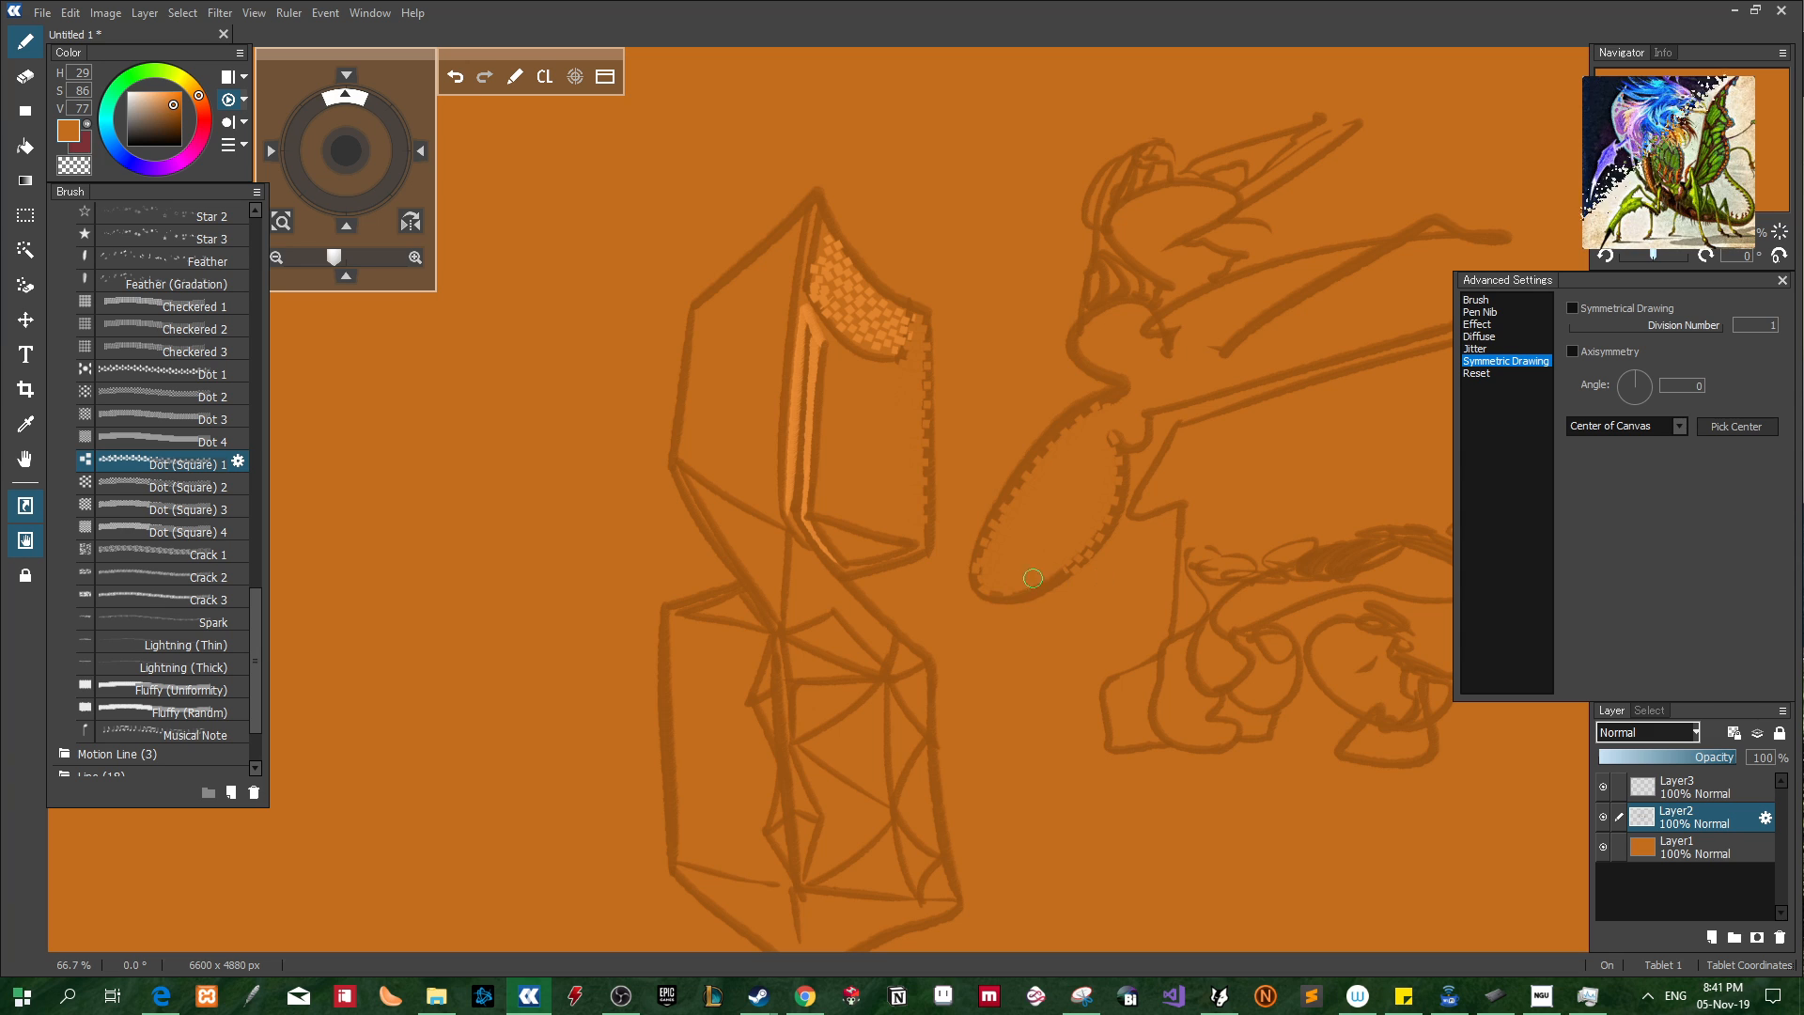
{"action": "key", "text": "space"}
{"action": "left_click_drag", "start_coordinate": [1188, 478], "coordinate": [884, 552]}
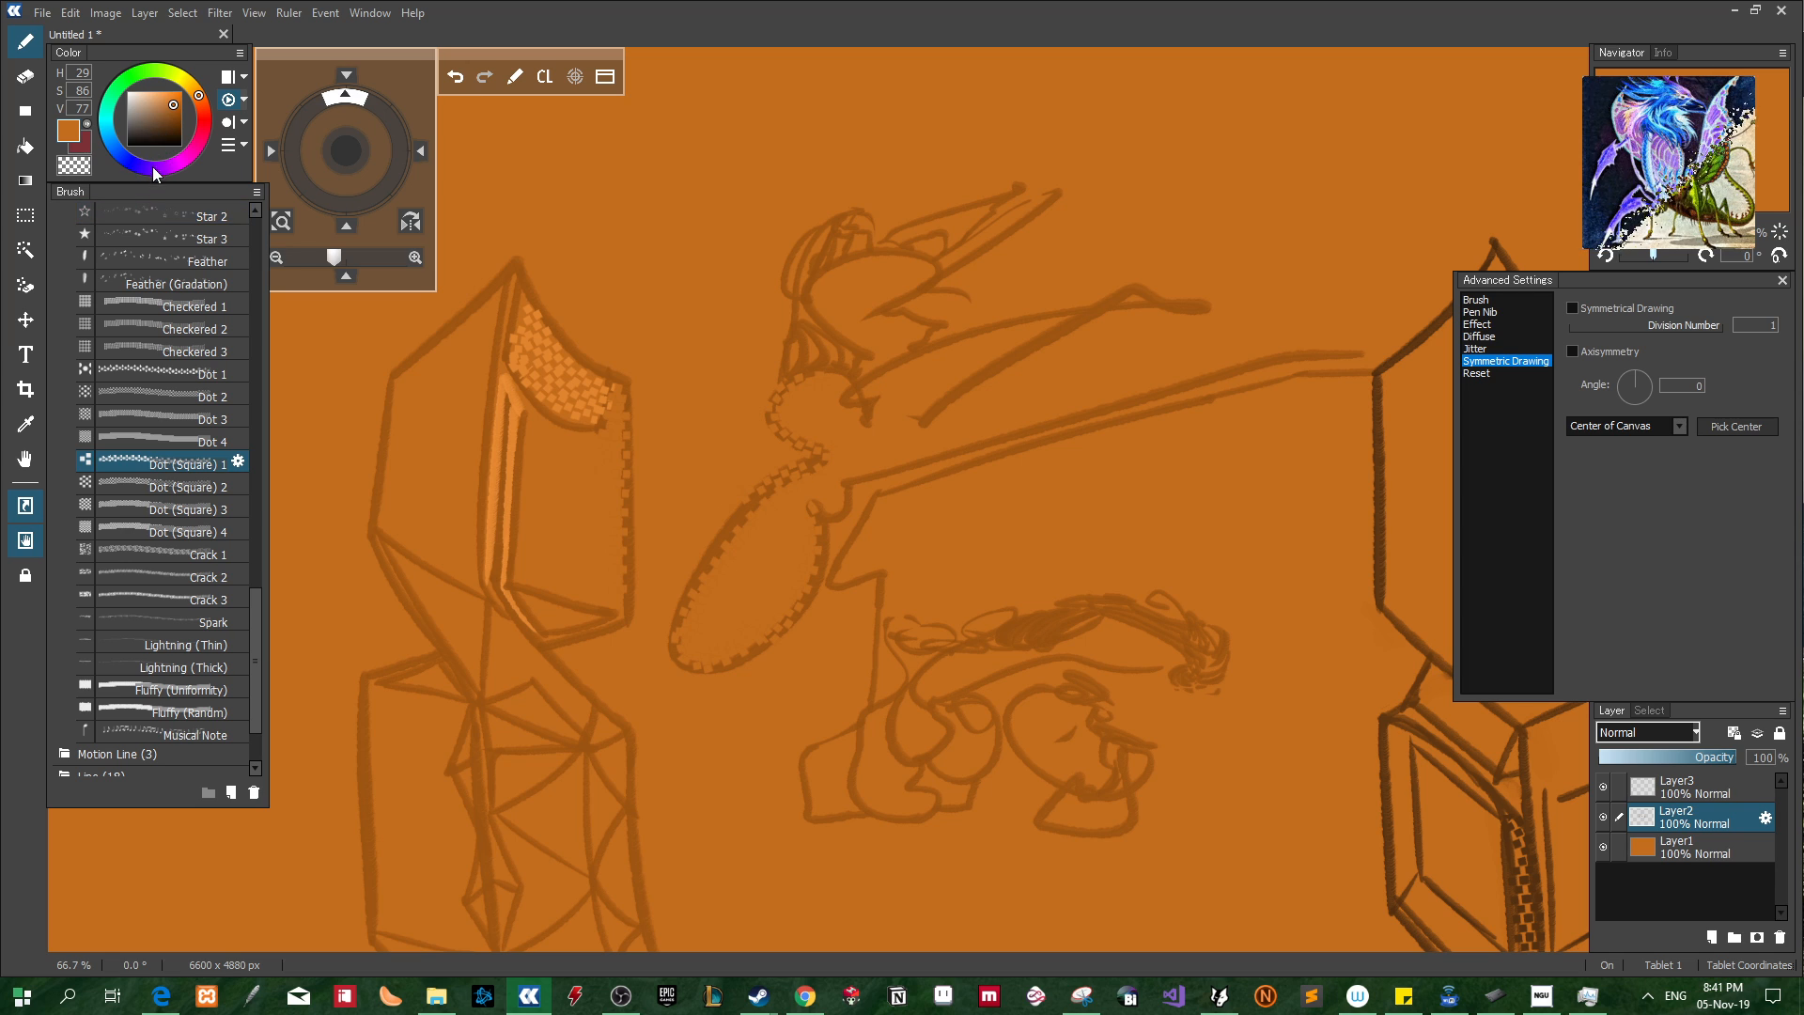
Set the brush colour to dark purple (H 283, S 89, V 57), trying a stroke on the winged figure and undoing it
{"action": "left_click", "coordinate": [166, 167]}
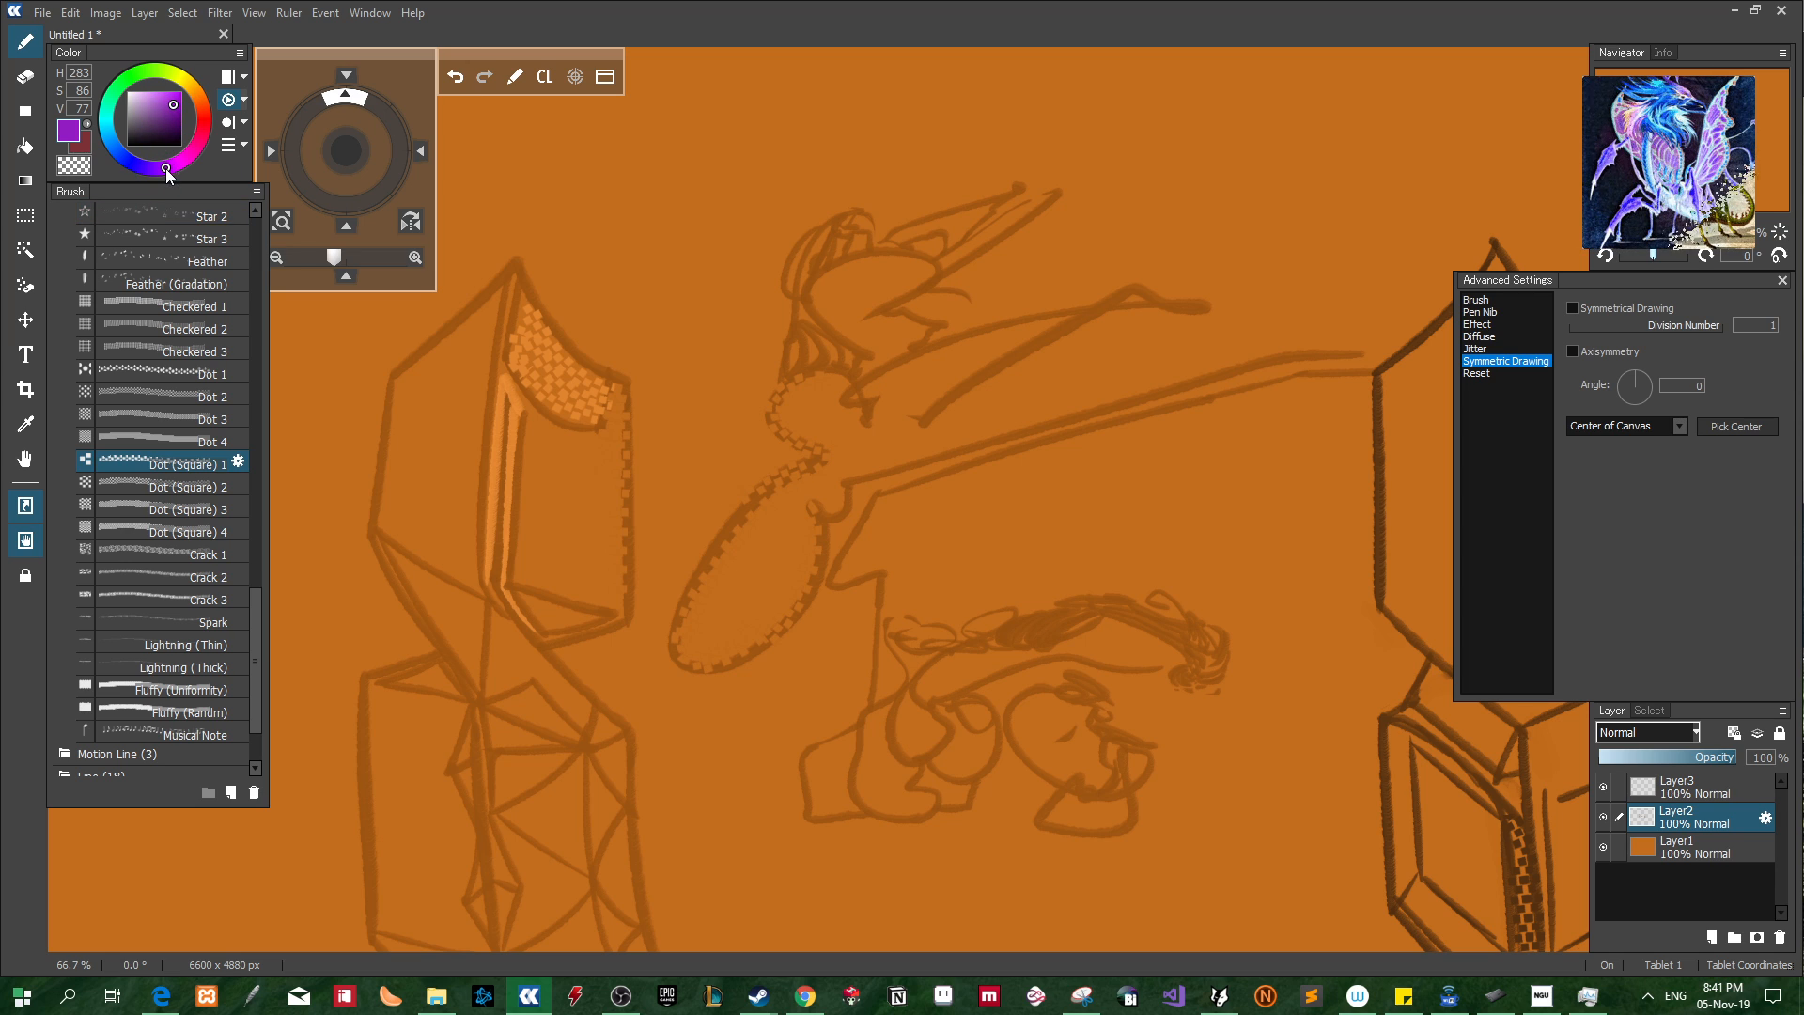
{"action": "left_click", "coordinate": [175, 115]}
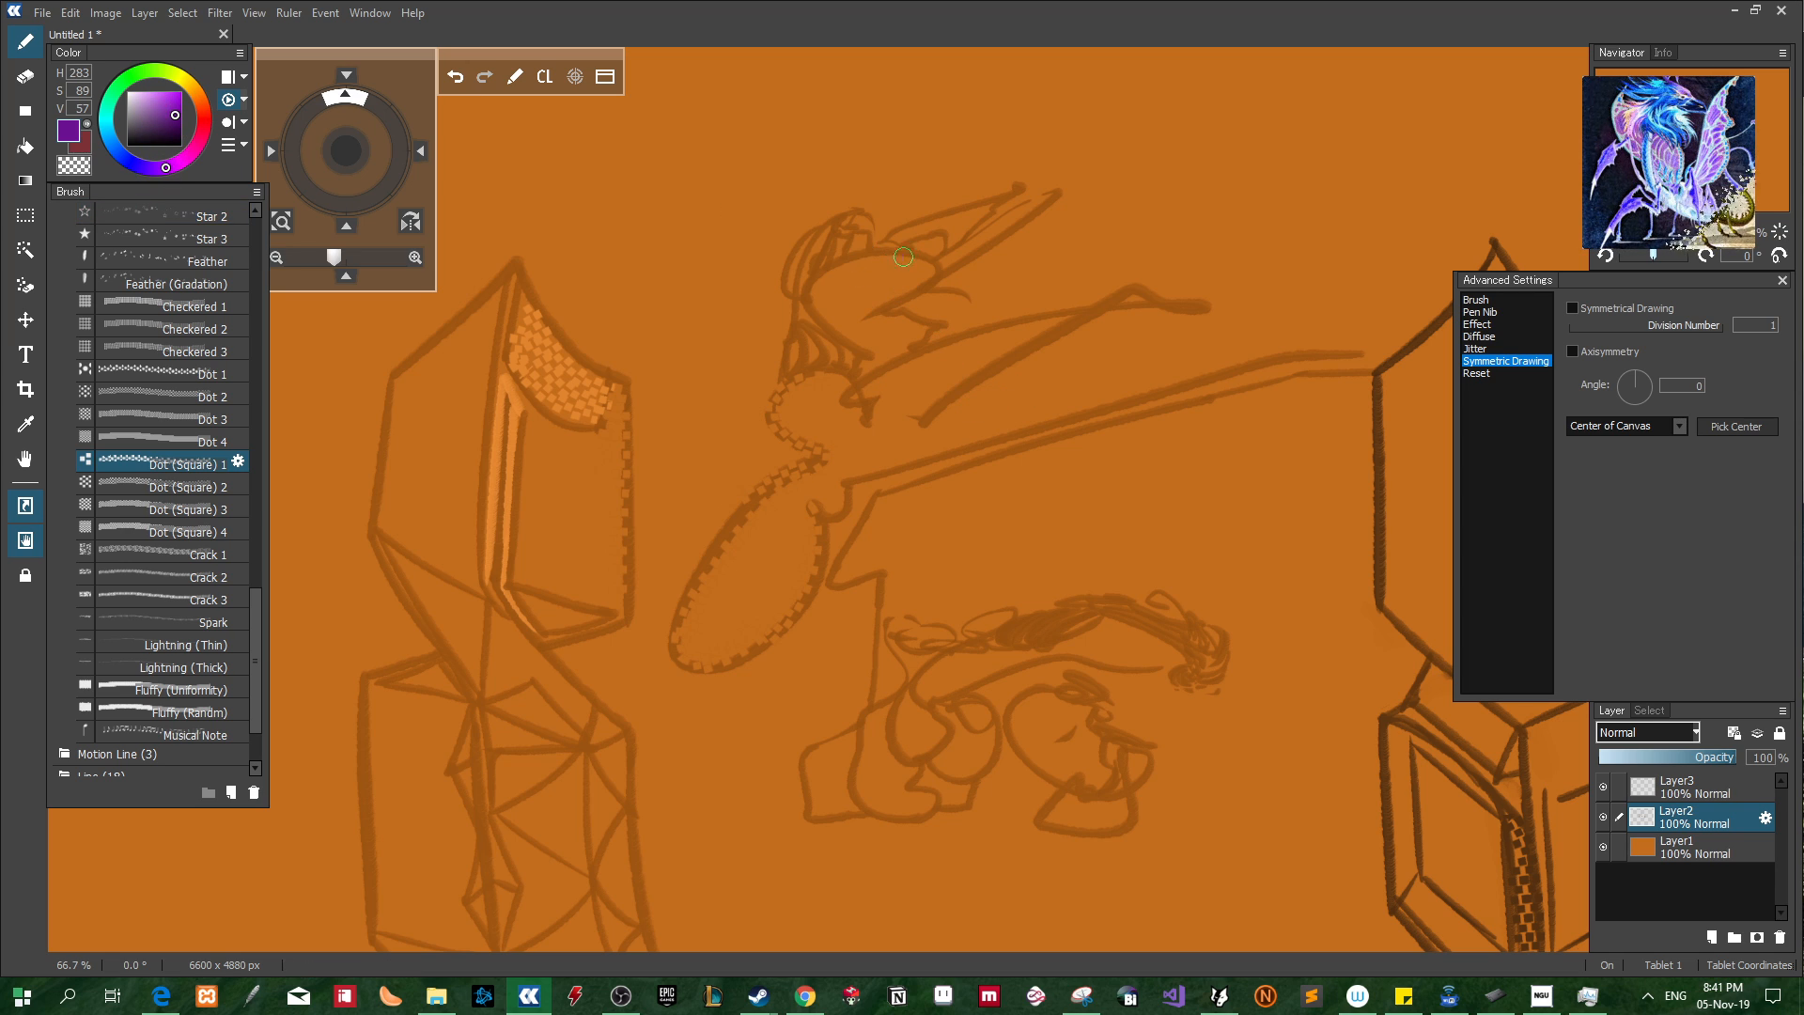
{"action": "mouse_move", "coordinate": [903, 256]}
{"action": "left_mouse_down"}
{"action": "mouse_move", "coordinate": [832, 314]}
{"action": "mouse_move", "coordinate": [803, 282]}
{"action": "mouse_move", "coordinate": [810, 299]}
{"action": "left_mouse_up"}
{"action": "key", "text": "ctrl+z"}
{"action": "key", "text": "ctrl+z"}
Select the small triangular facet at the lower right of the right S's upper half with the Magic Wand
{"action": "key", "text": "space"}
{"action": "left_click_drag", "start_coordinate": [1239, 438], "coordinate": [841, 203]}
{"action": "left_click_drag", "start_coordinate": [904, 280], "coordinate": [706, 280]}
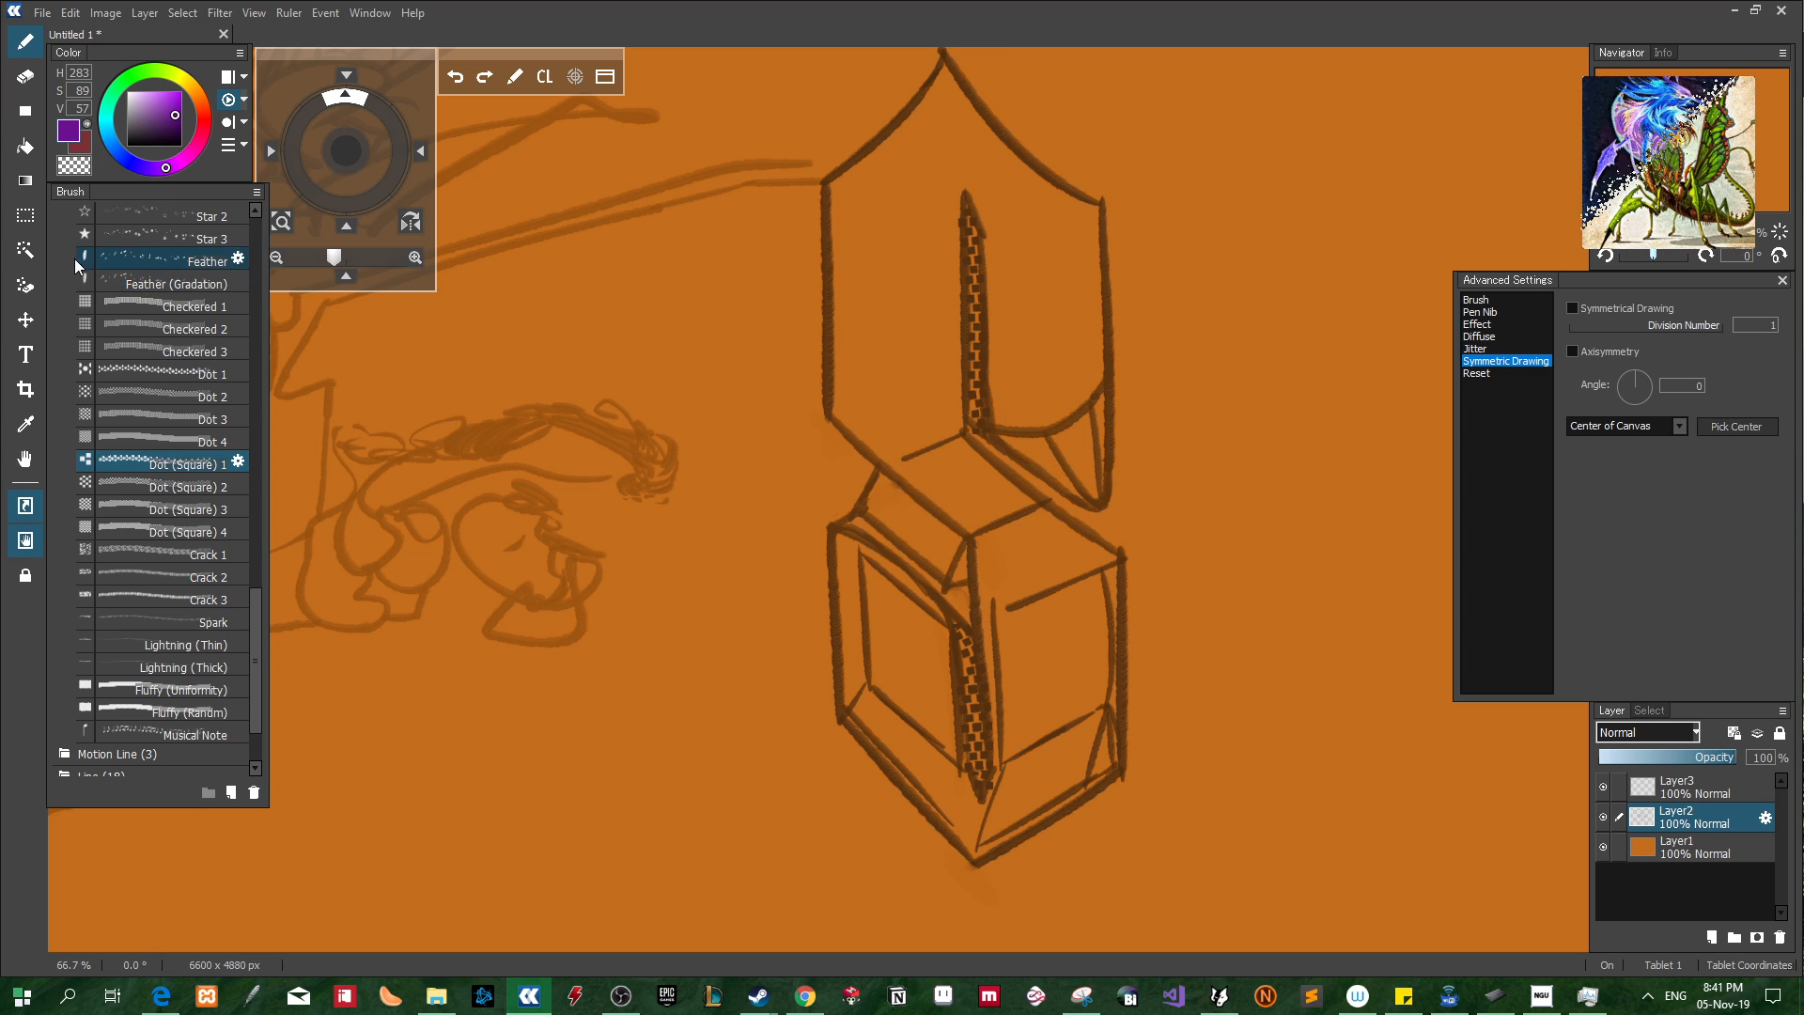
{"action": "left_click", "coordinate": [26, 251]}
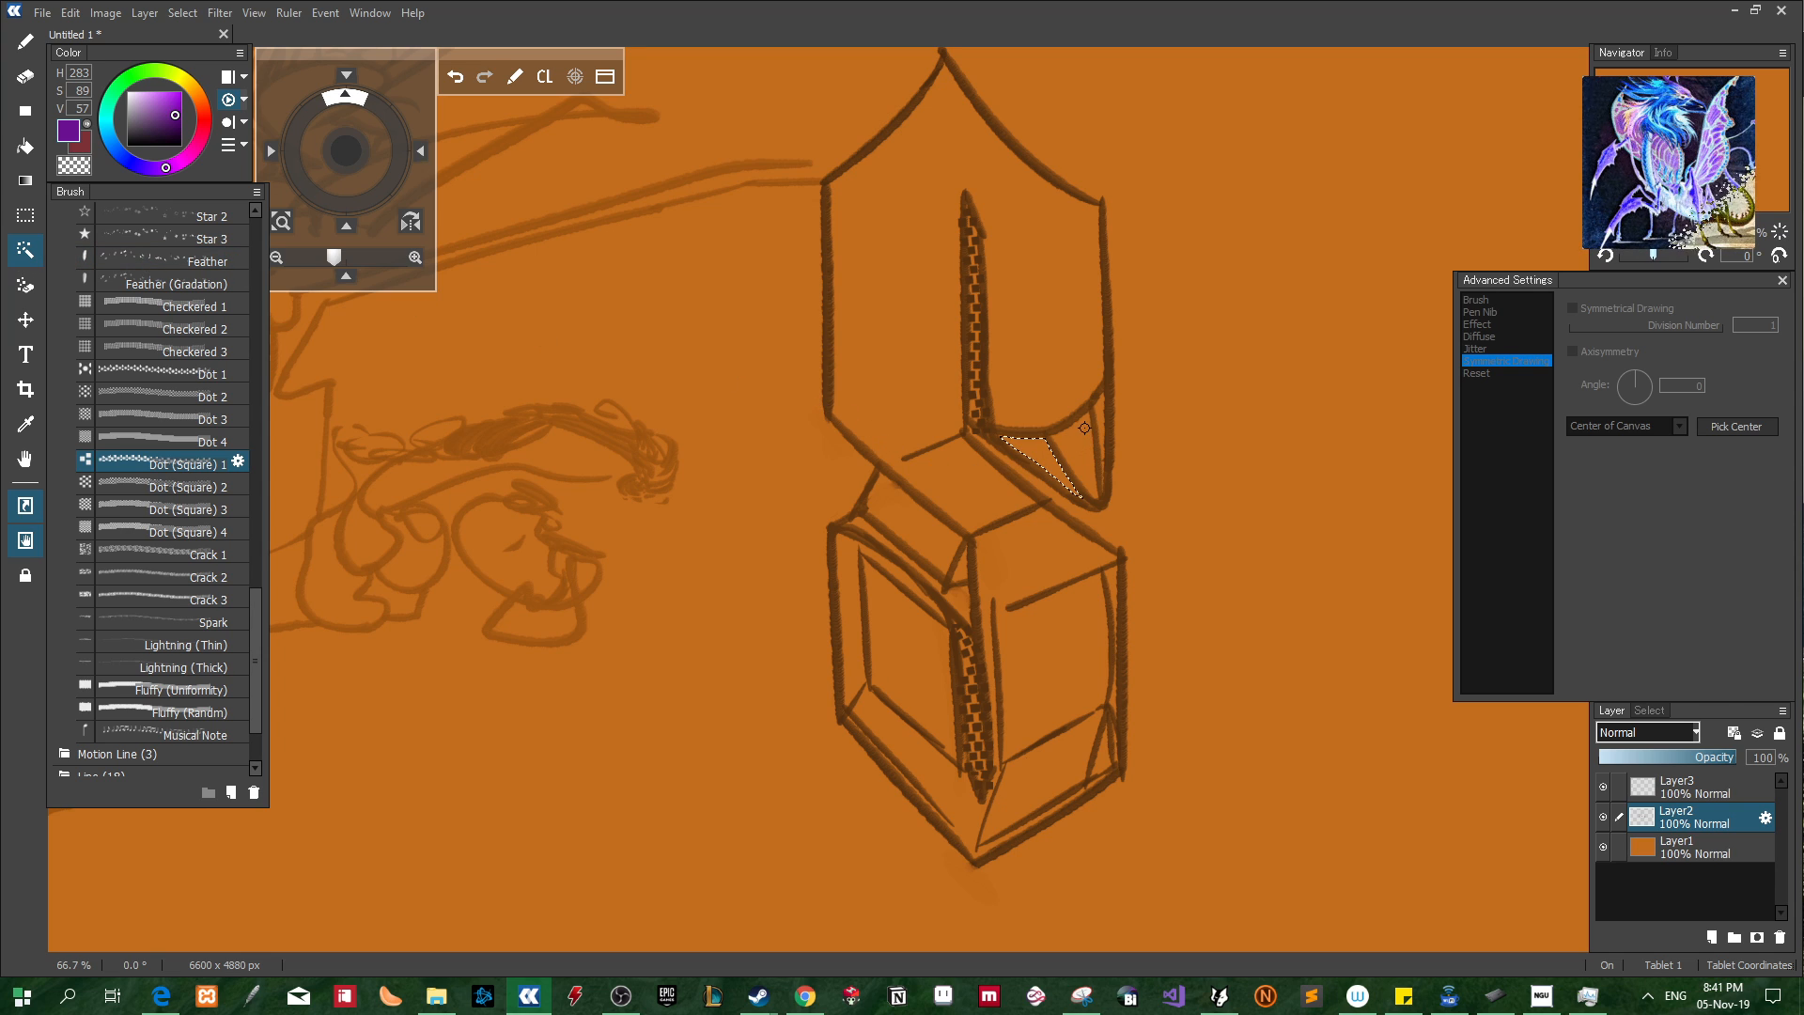
Try painting purple square dots inside the selected triangular facet, and undo the strokes
{"action": "key", "text": "b"}
{"action": "mouse_move", "coordinate": [1007, 436]}
{"action": "left_mouse_down"}
{"action": "mouse_move", "coordinate": [1092, 489]}
{"action": "mouse_move", "coordinate": [979, 409]}
{"action": "mouse_move", "coordinate": [1077, 498]}
{"action": "left_mouse_up"}
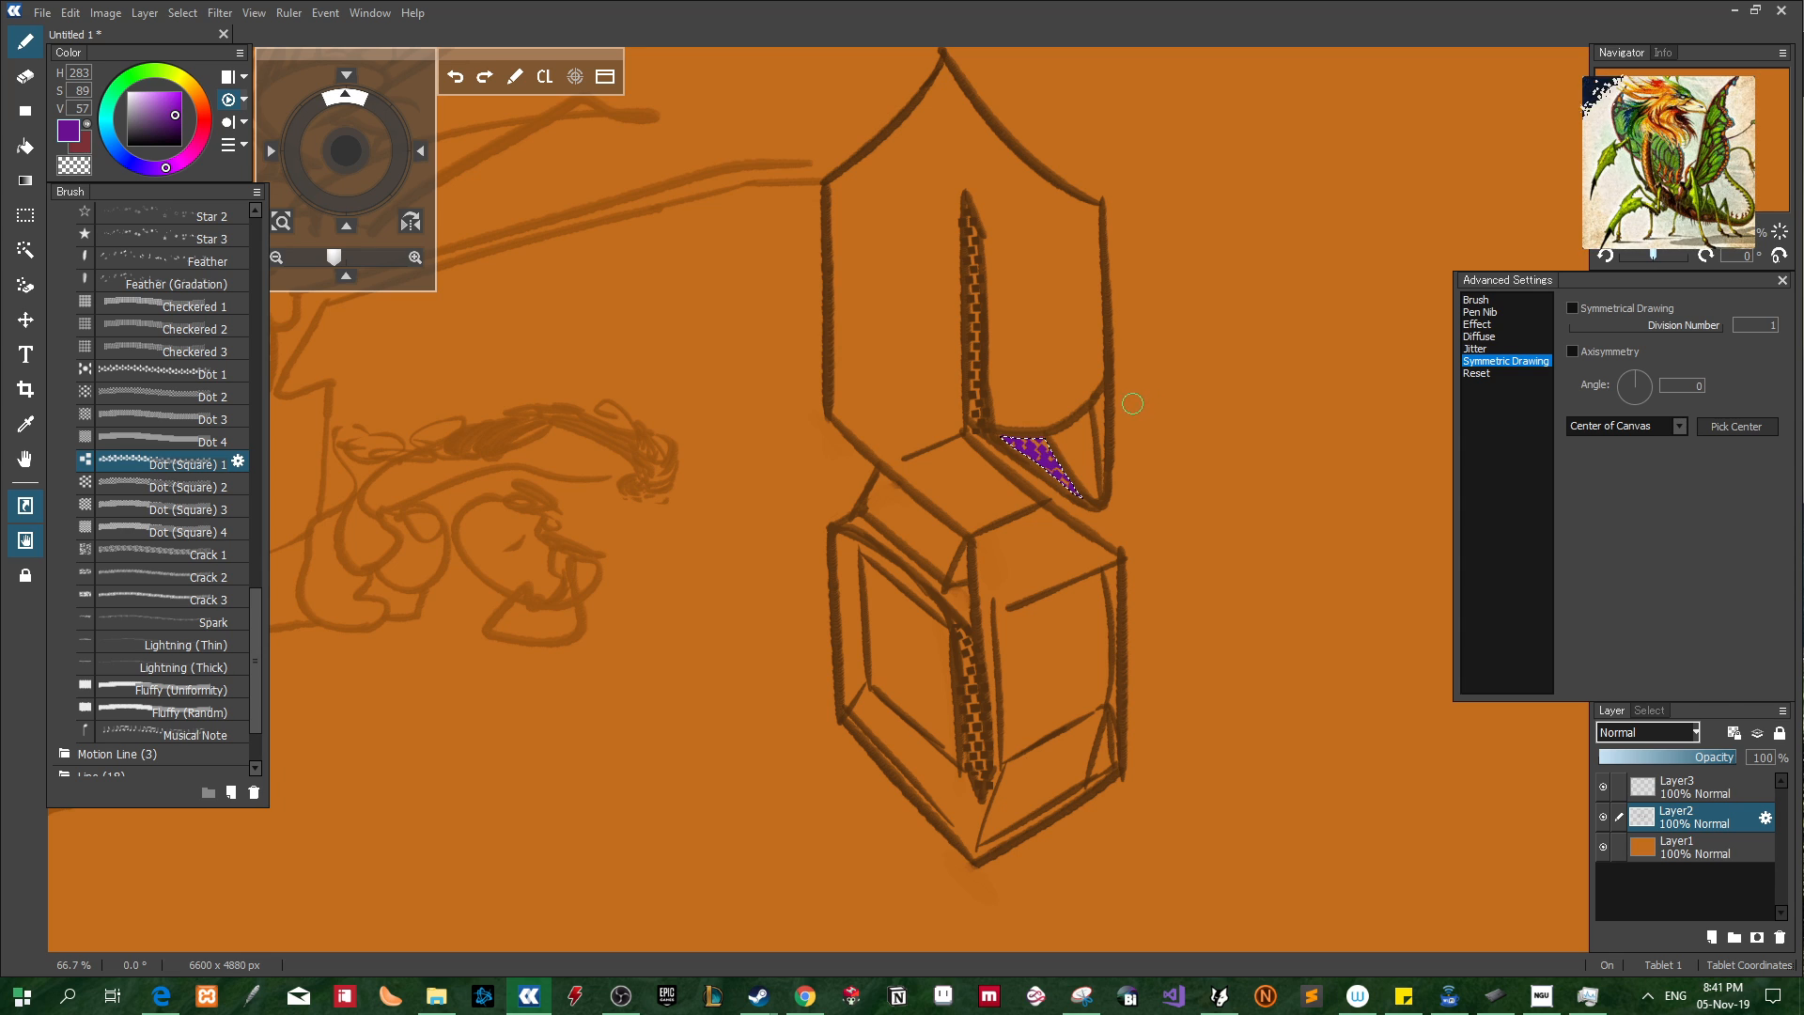
{"action": "key", "text": "ctrl+z"}
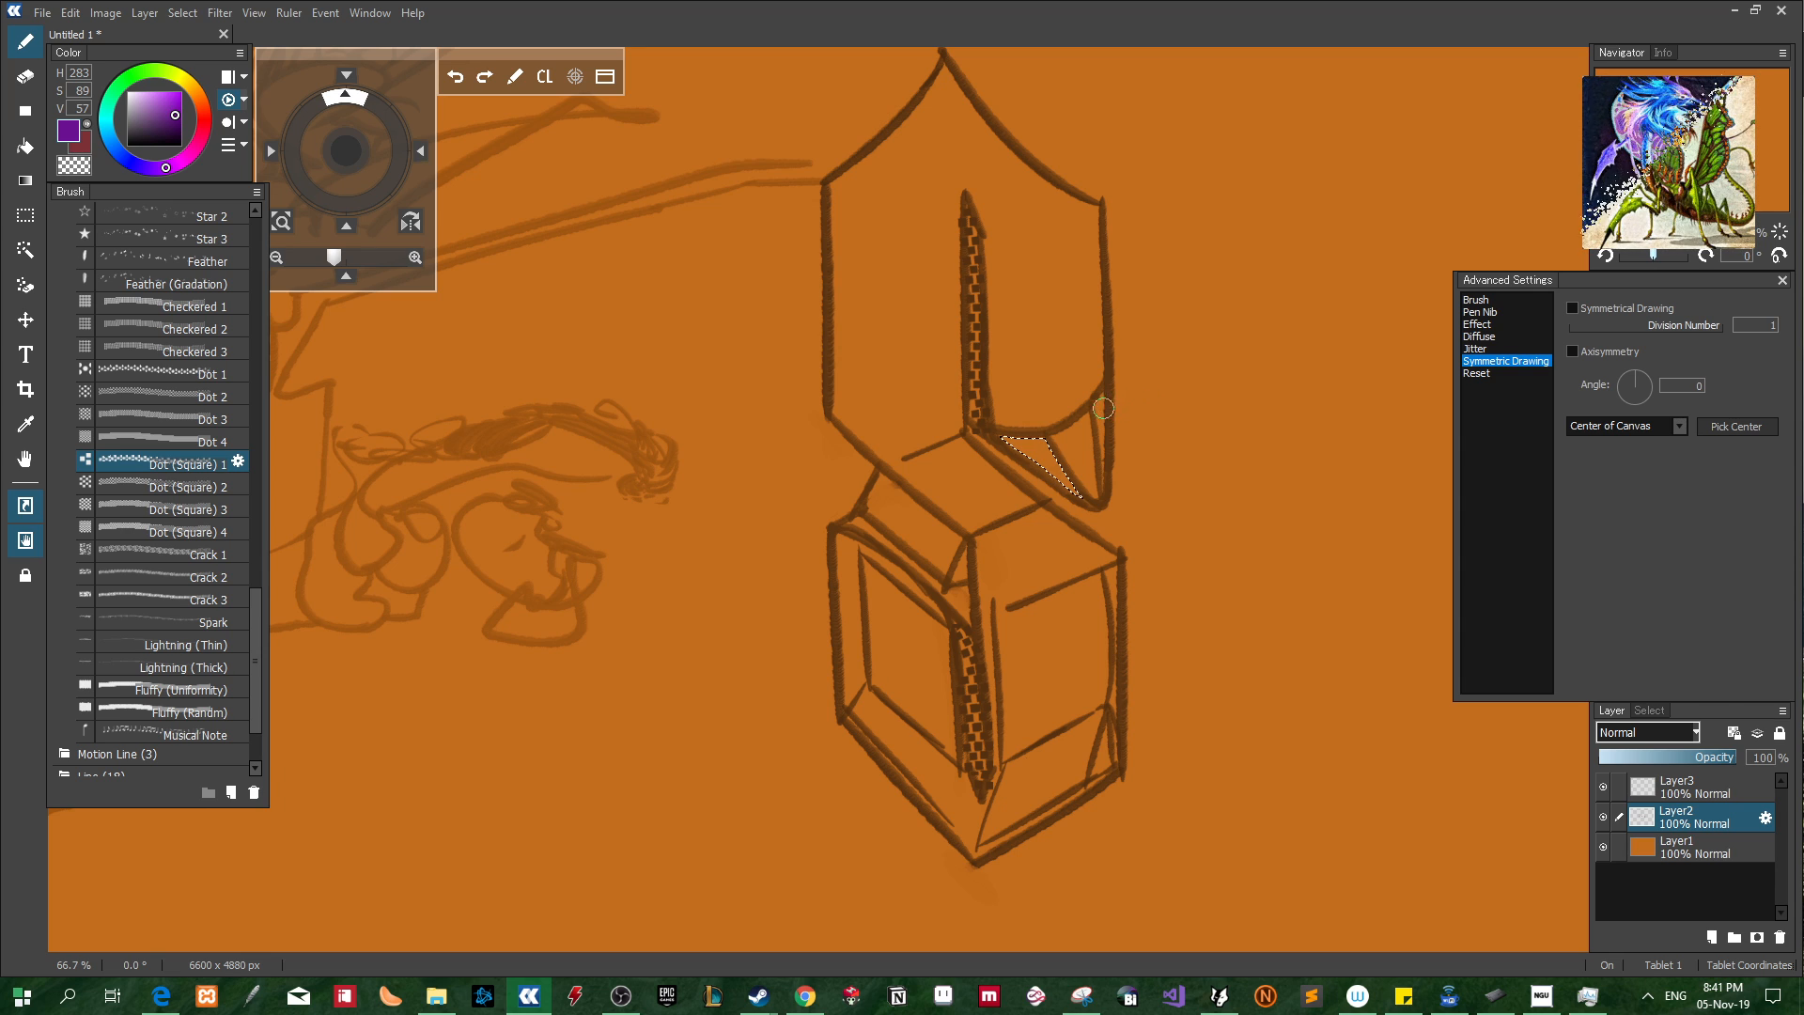
{"action": "key", "text": "ctrl+z"}
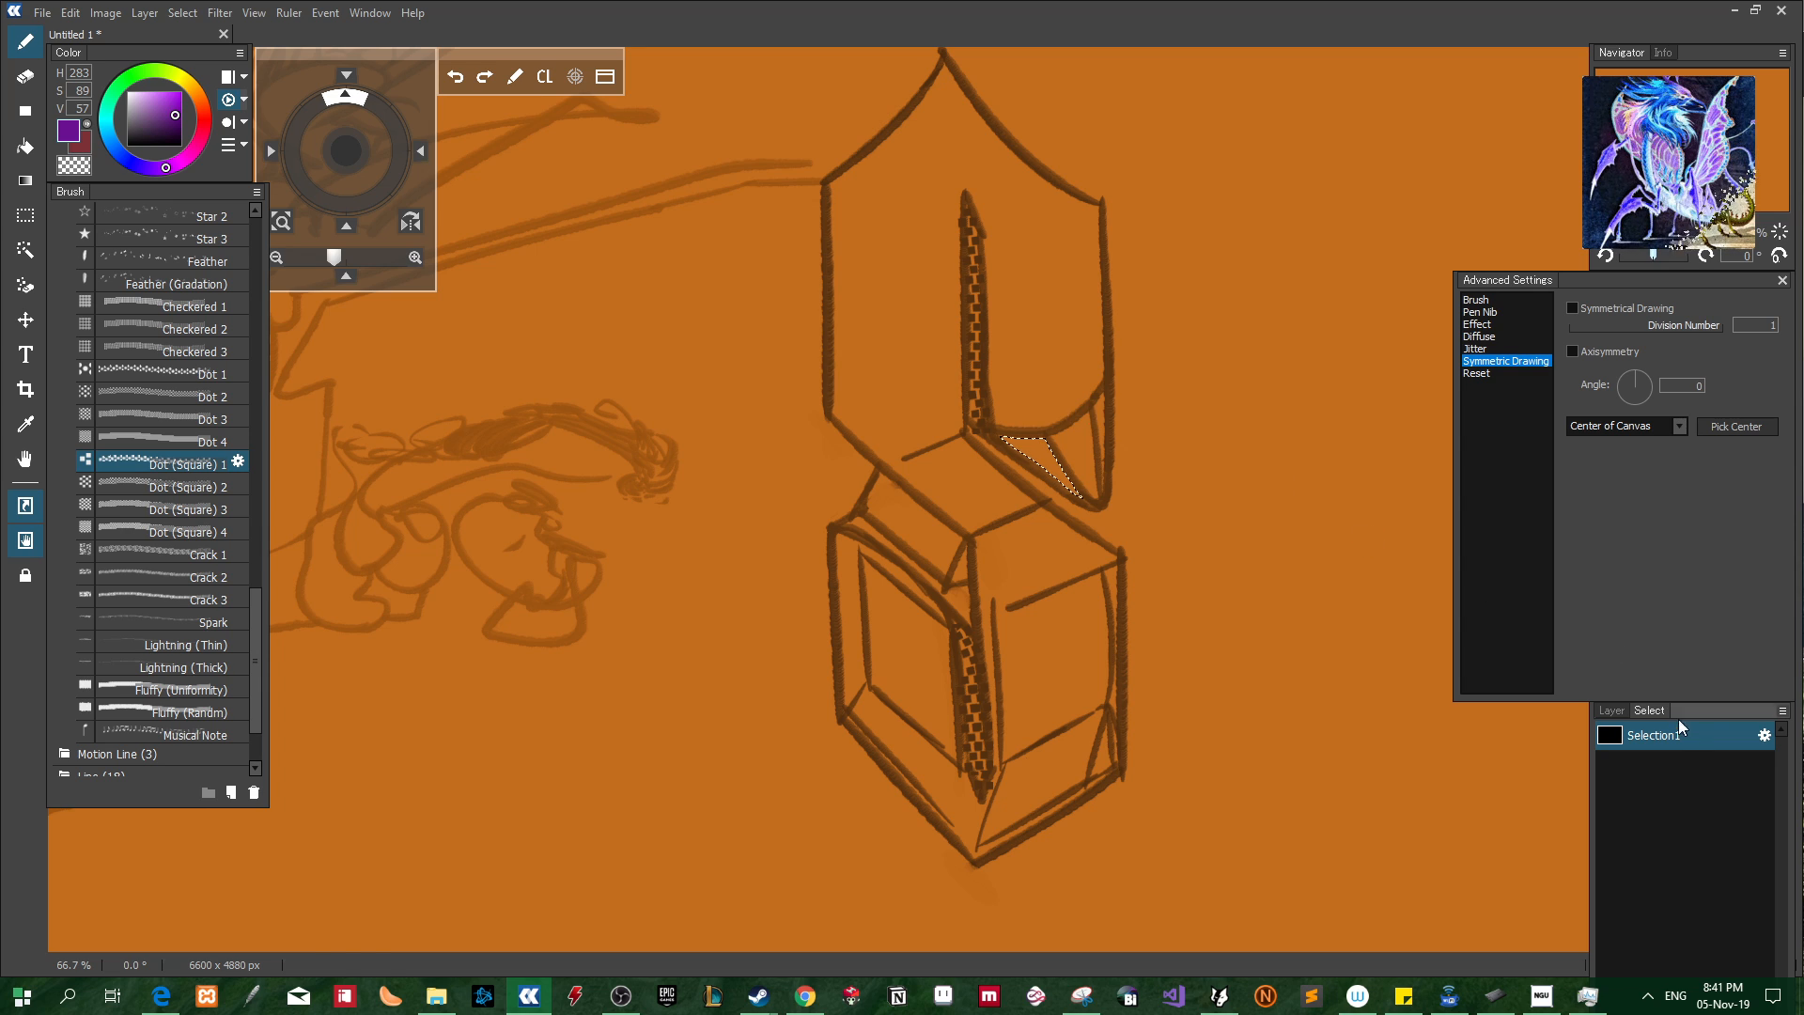
Make the selection list panel taller and set the canvas zoom to 75%
{"action": "left_click_drag", "start_coordinate": [1725, 709], "coordinate": [1727, 421]}
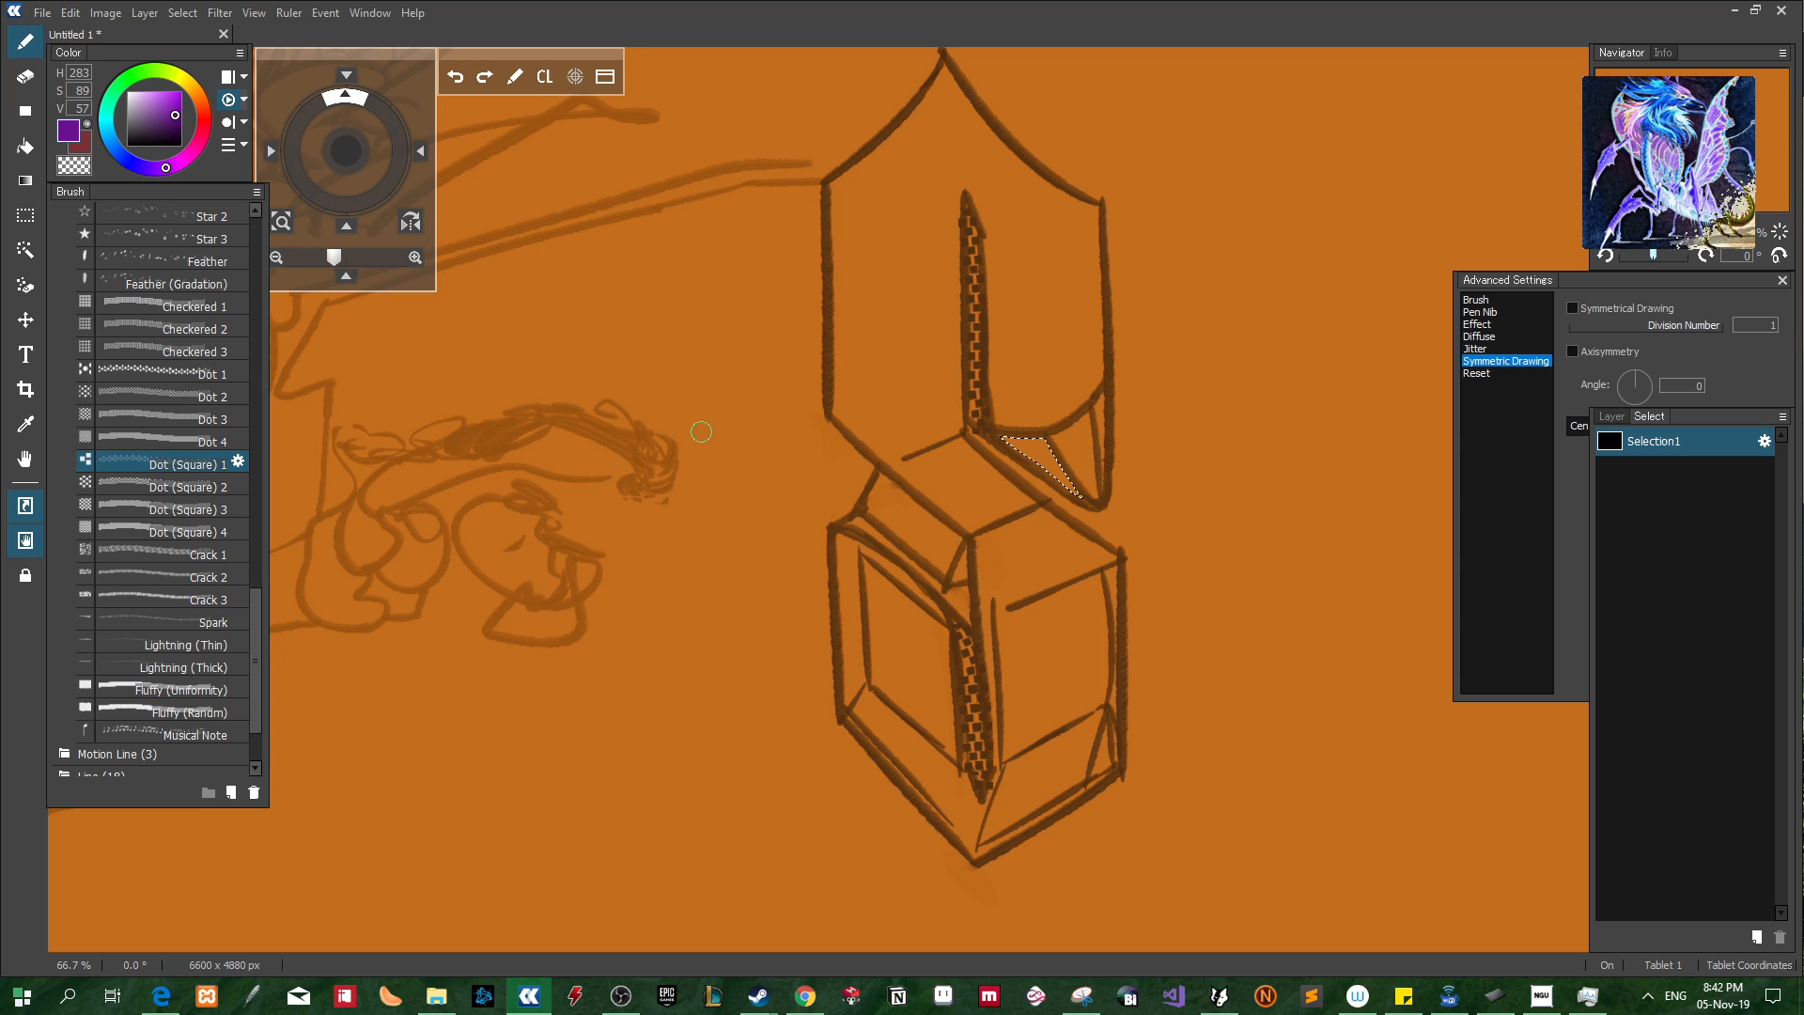
{"action": "left_click", "coordinate": [133, 969]}
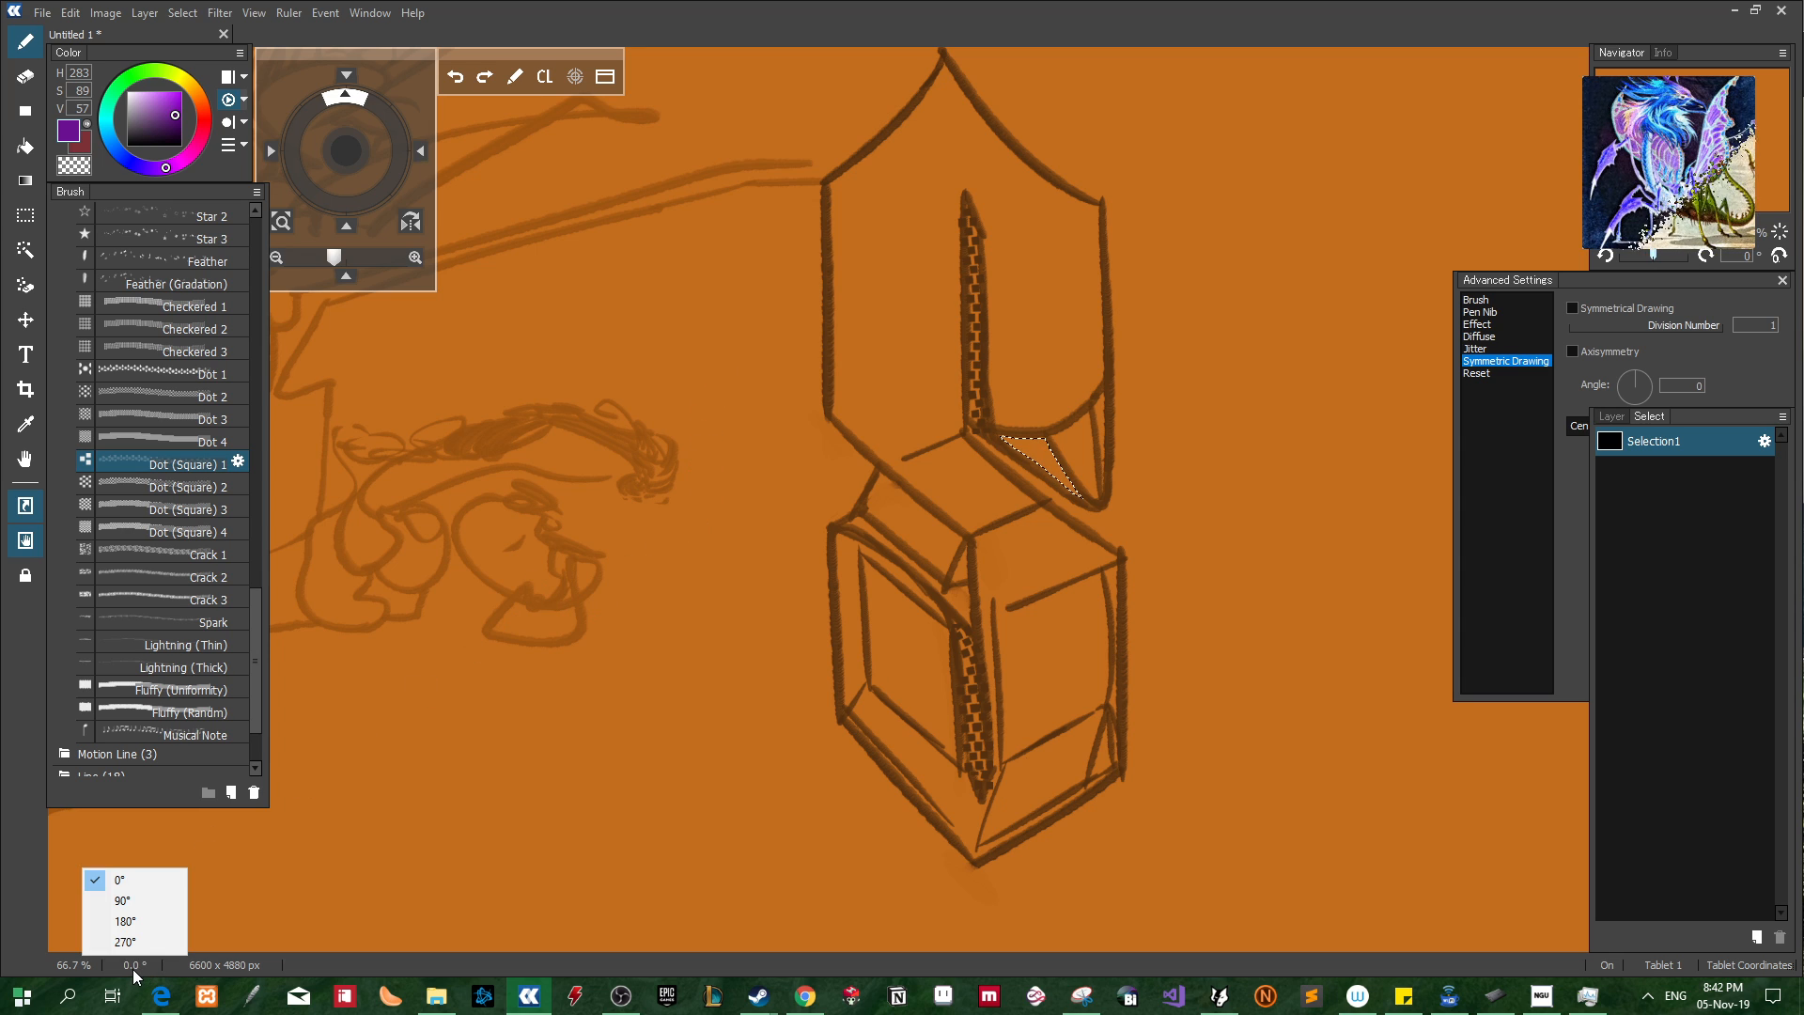
{"action": "left_click", "coordinate": [26, 945]}
{"action": "left_click", "coordinate": [81, 960]}
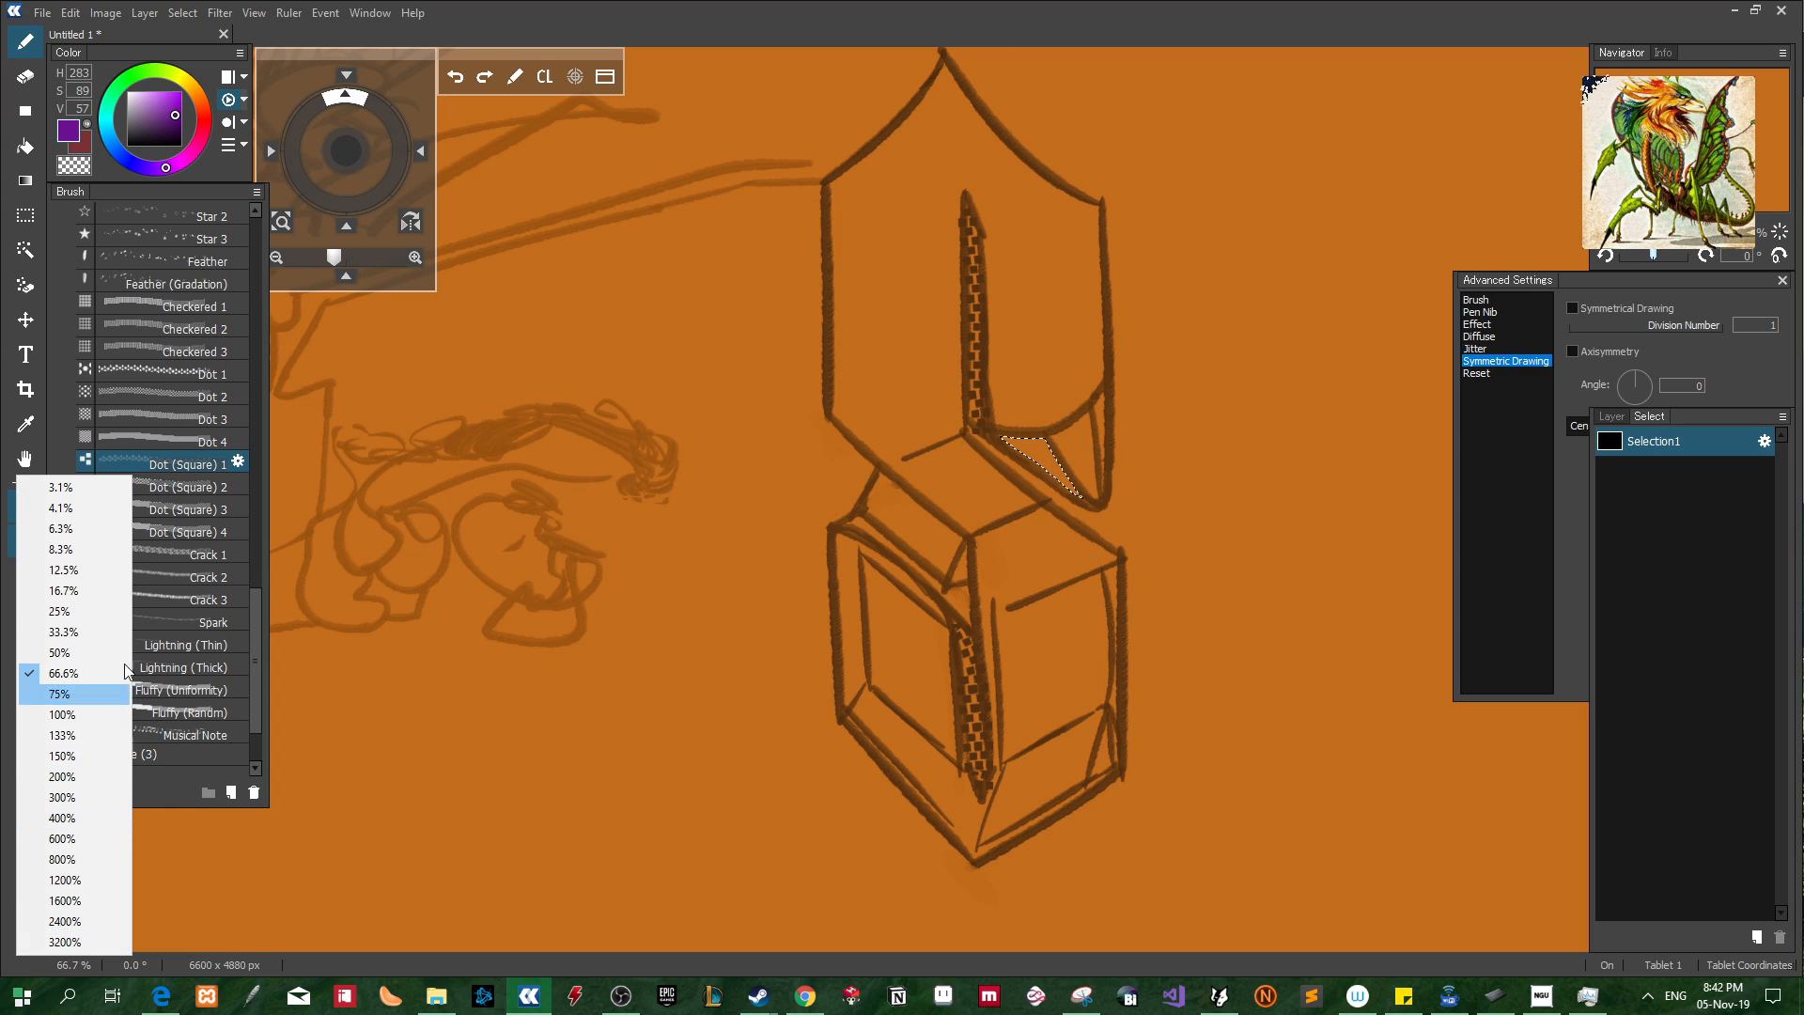
{"action": "left_click", "coordinate": [82, 702]}
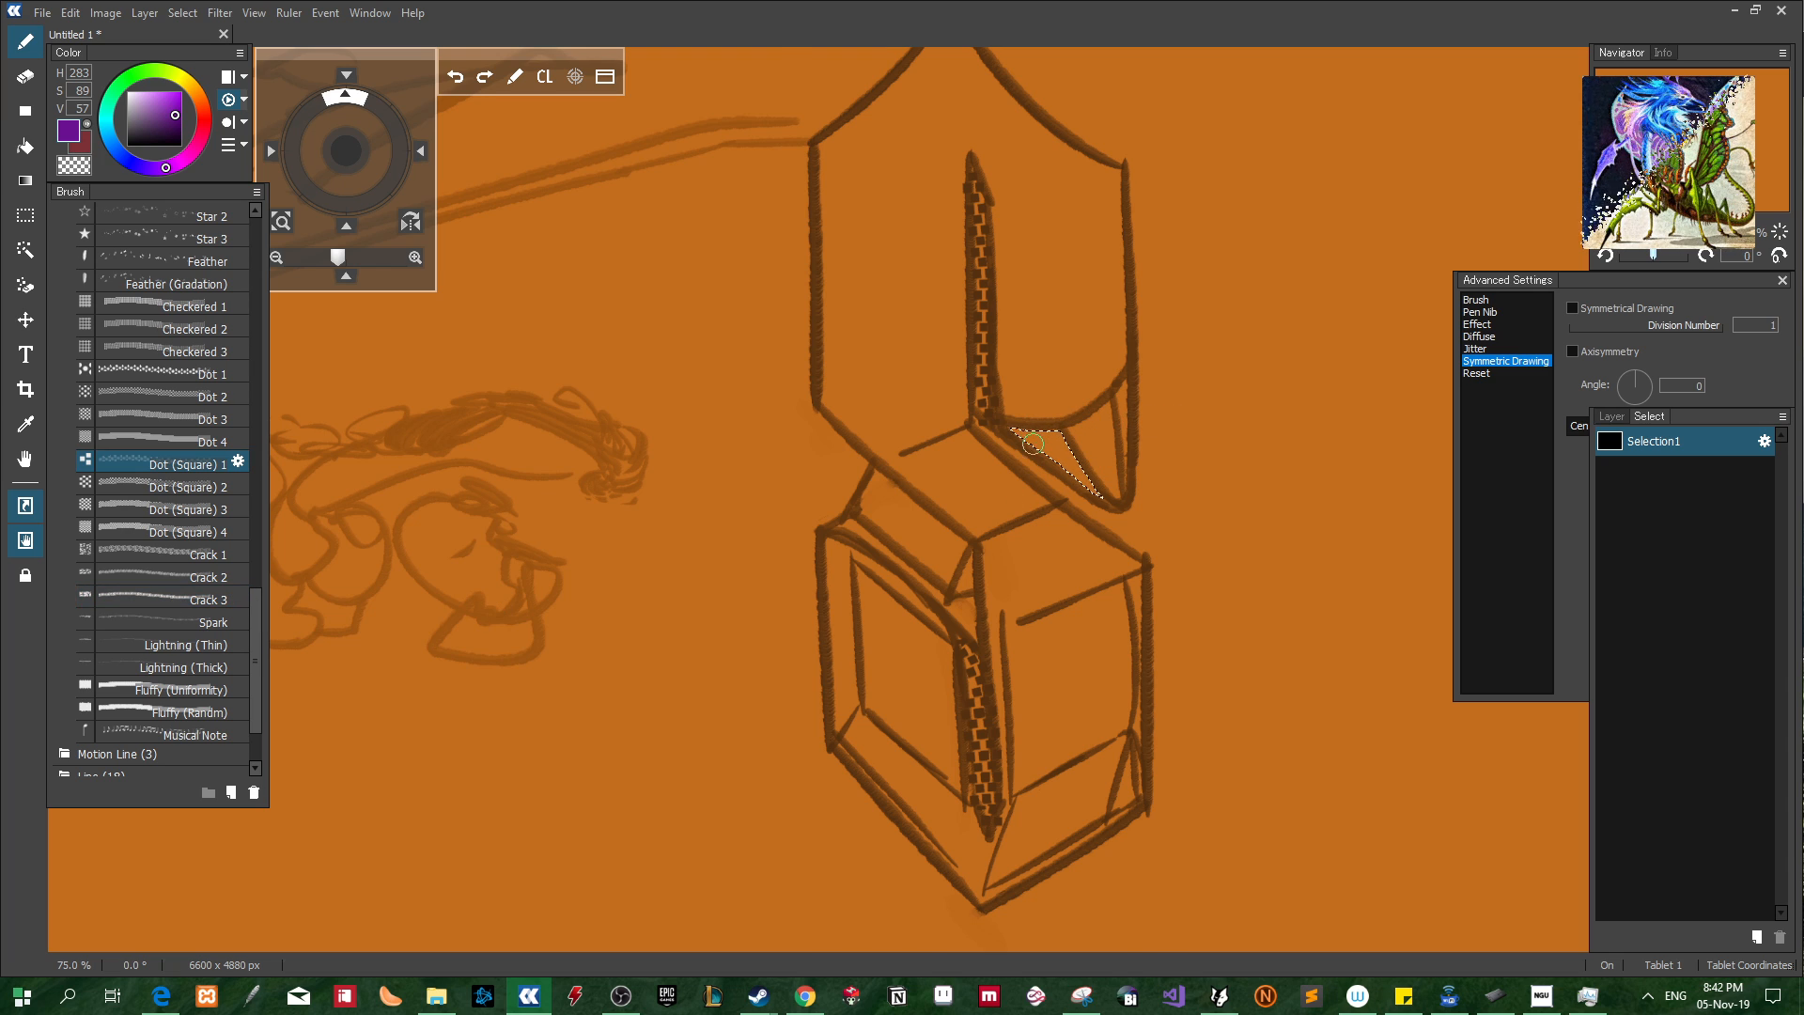
Magnify the canvas to 150% around the selected triangular facet
{"action": "scroll", "coordinate": [1067, 427], "scroll_direction": "up", "scroll_amount": 2}
{"action": "right_click", "coordinate": [1168, 365]}
{"action": "left_click_drag", "start_coordinate": [1141, 364], "coordinate": [811, 360]}
{"action": "left_click", "coordinate": [888, 421]}
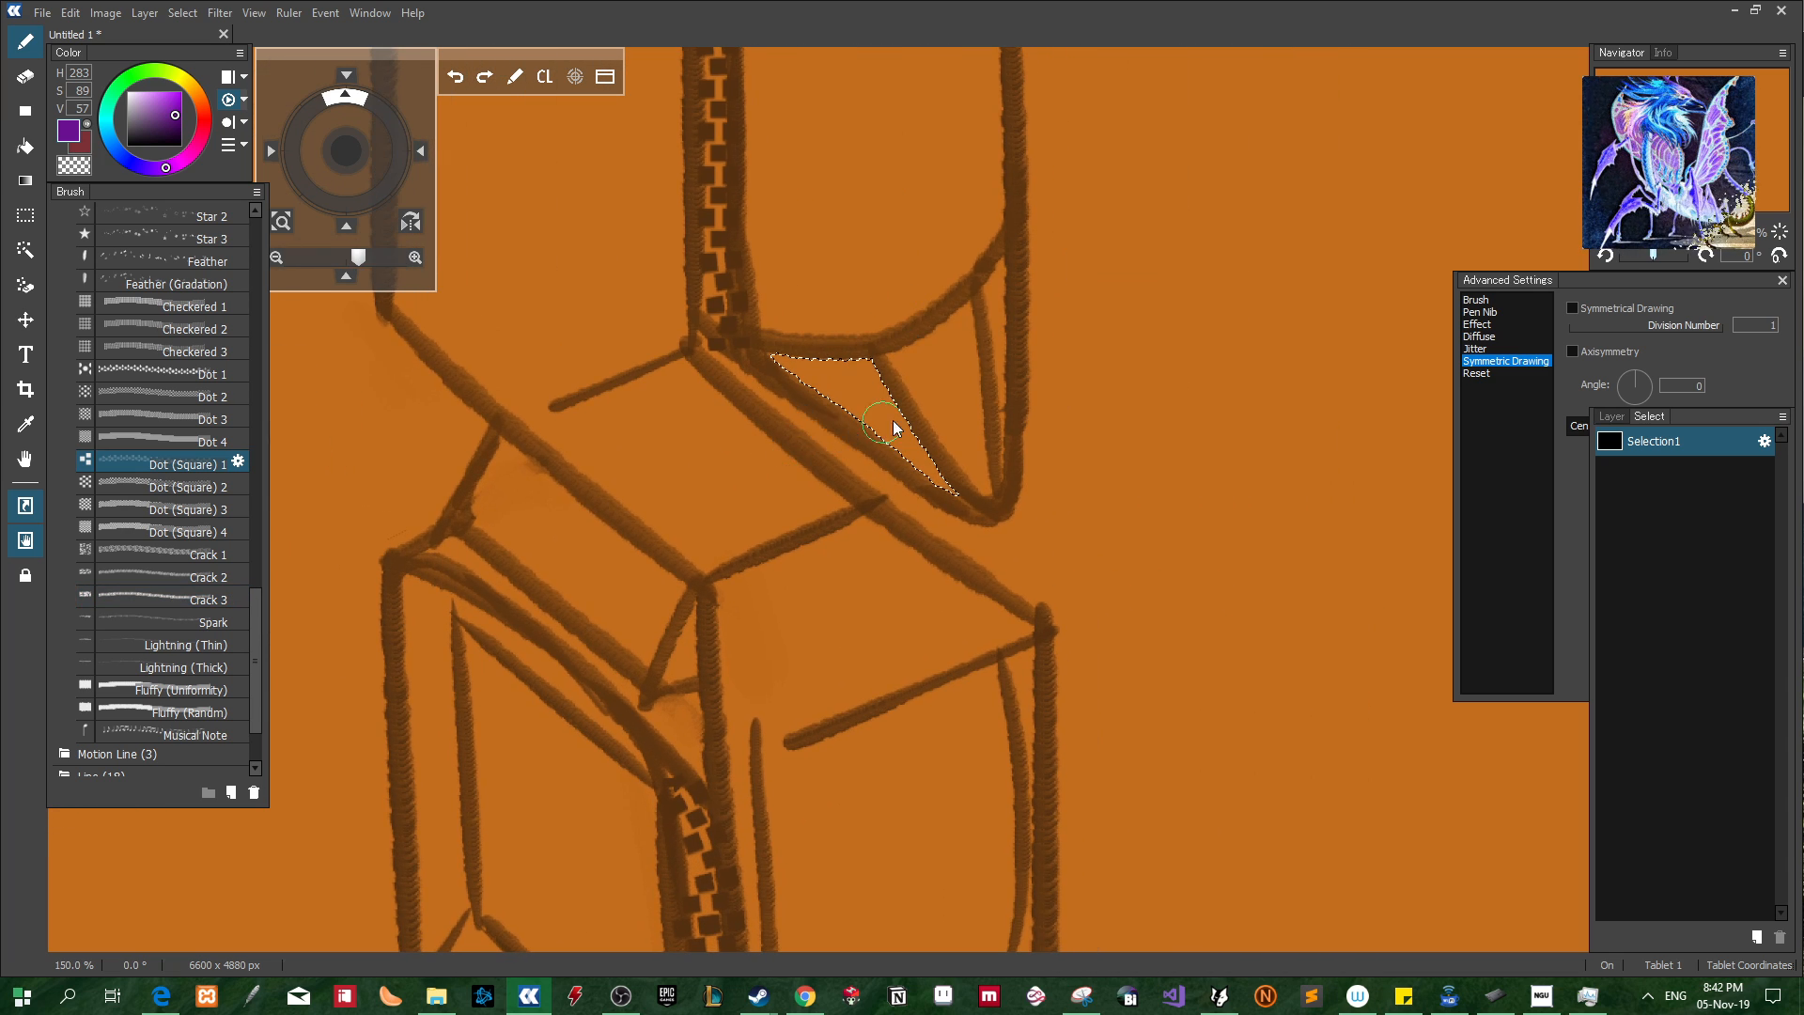
Show the layer list and try purple Pen 1 strokes in the selected triangular facet, undoing them together with the selection
{"action": "right_click", "coordinate": [936, 385]}
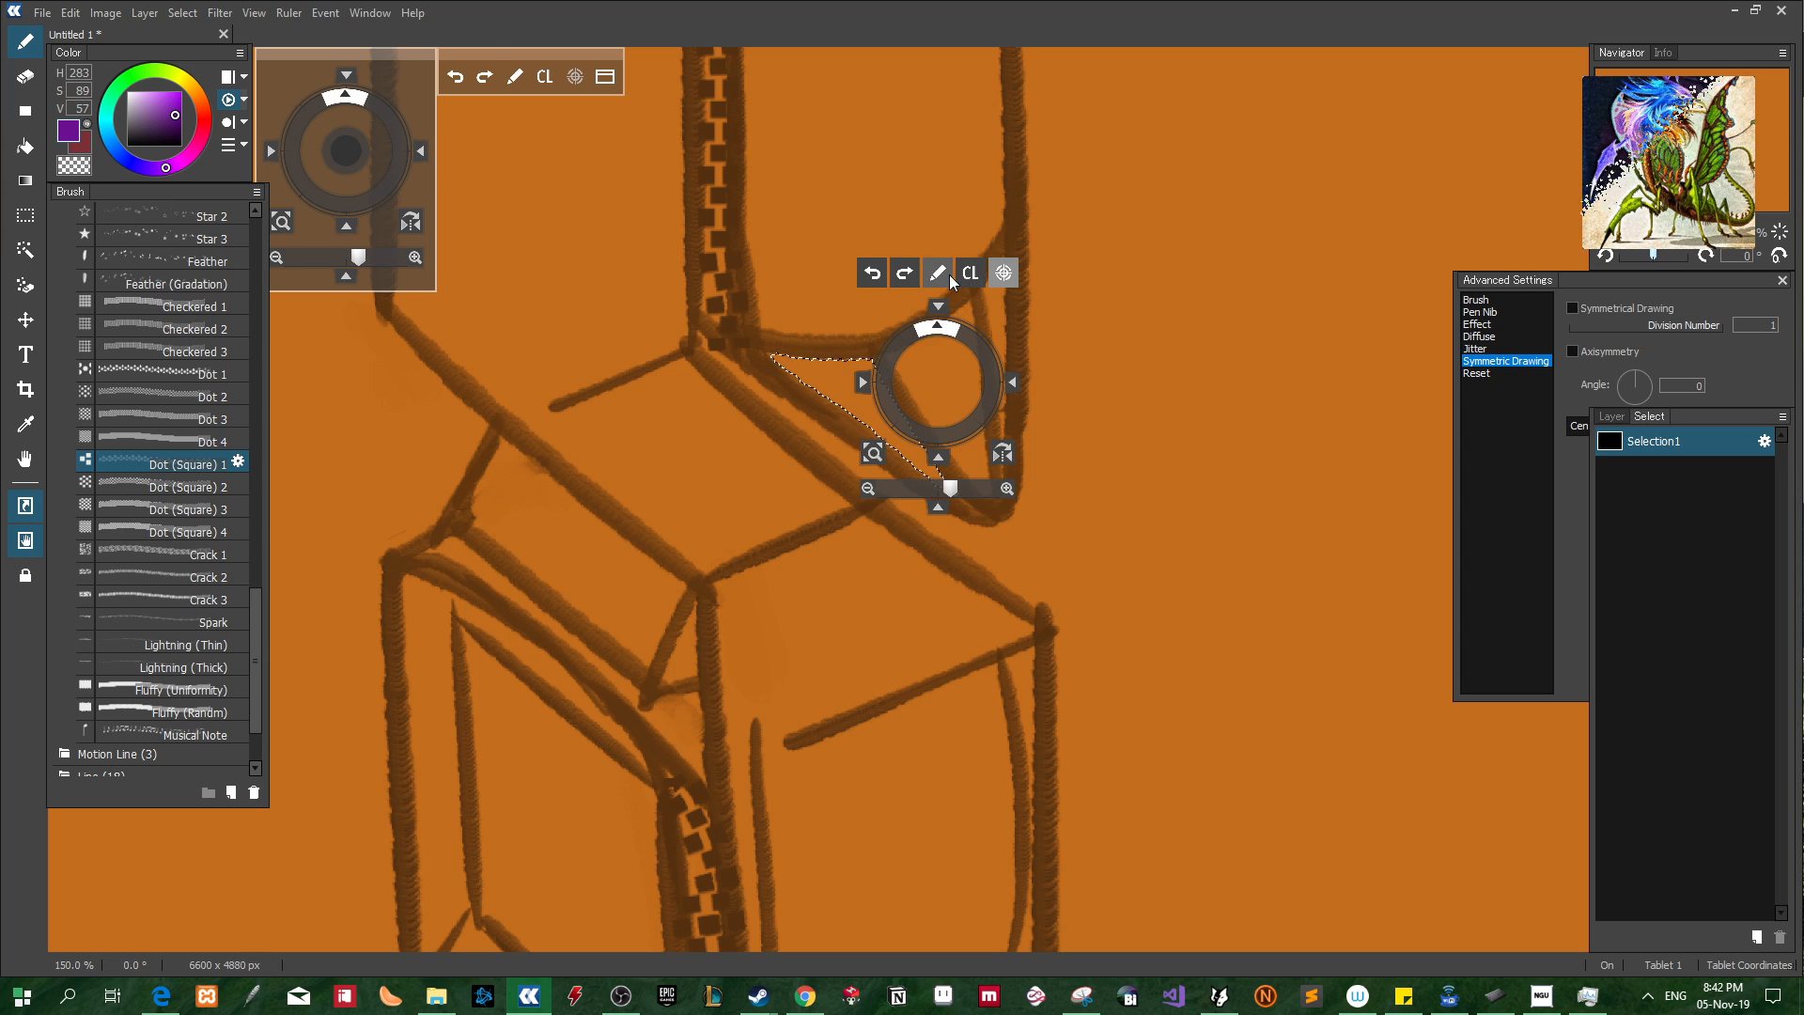
{"action": "left_click", "coordinate": [939, 274]}
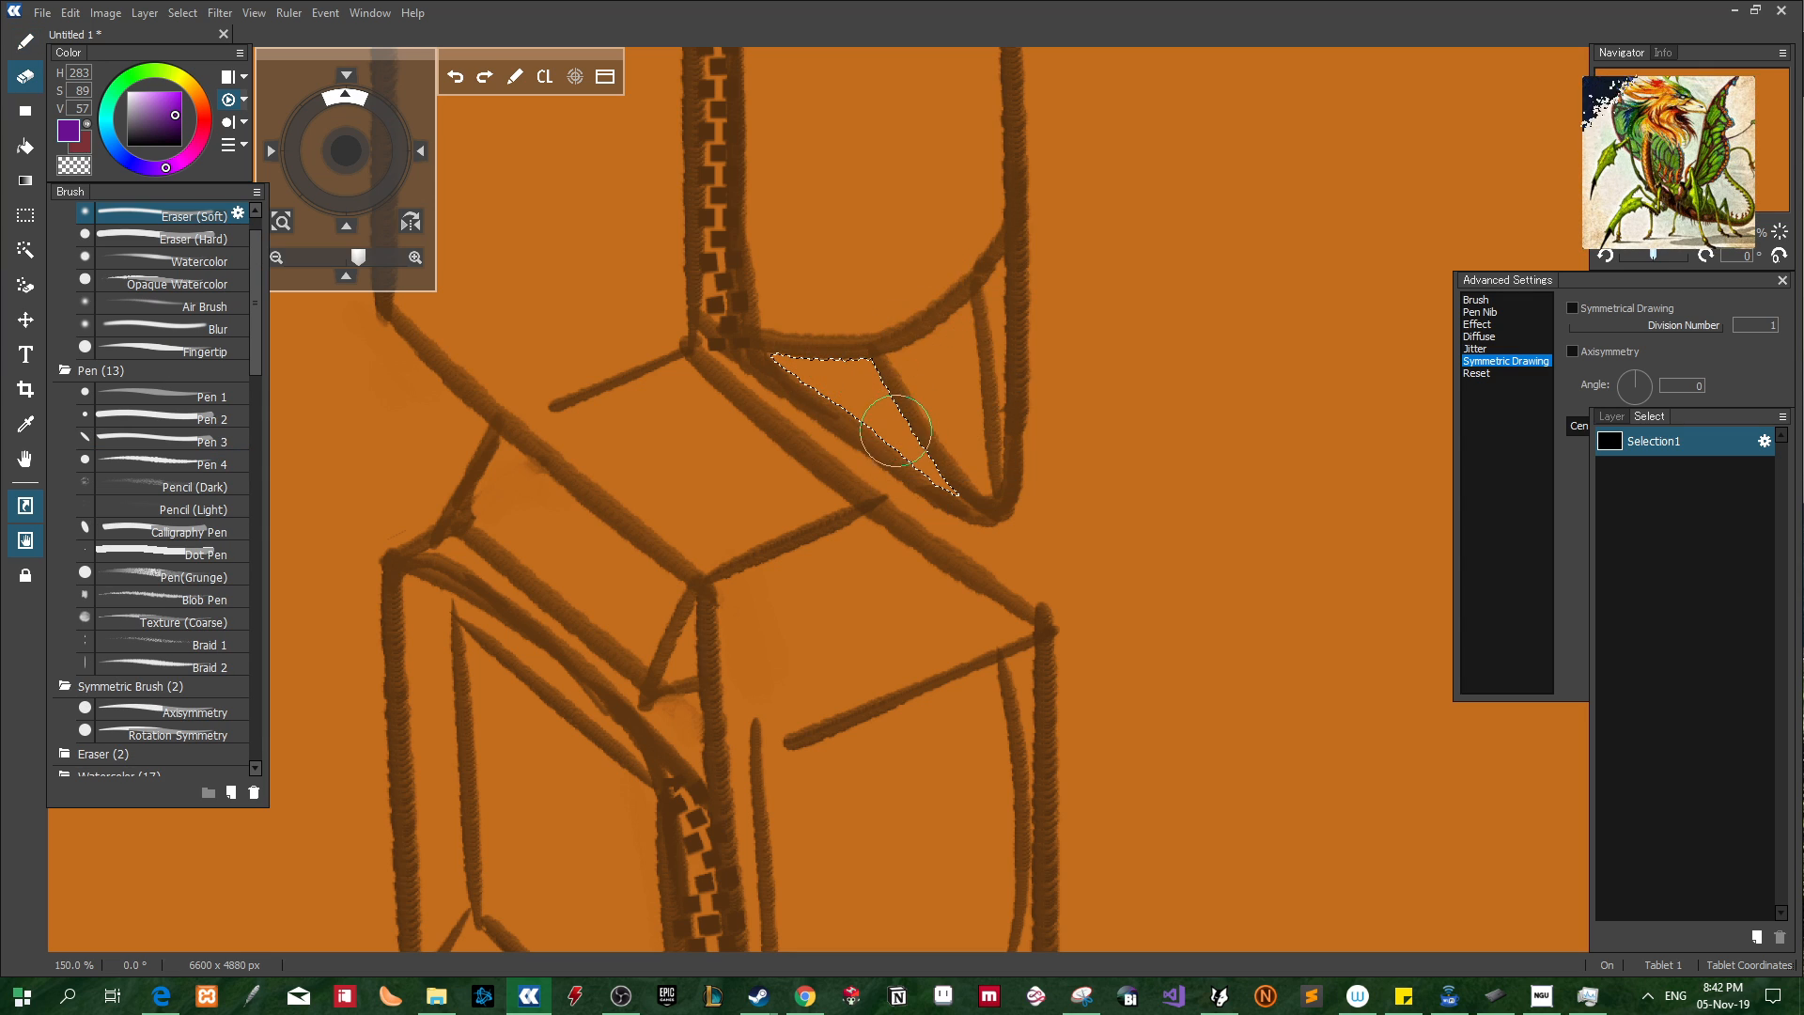
{"action": "left_click", "coordinate": [169, 396]}
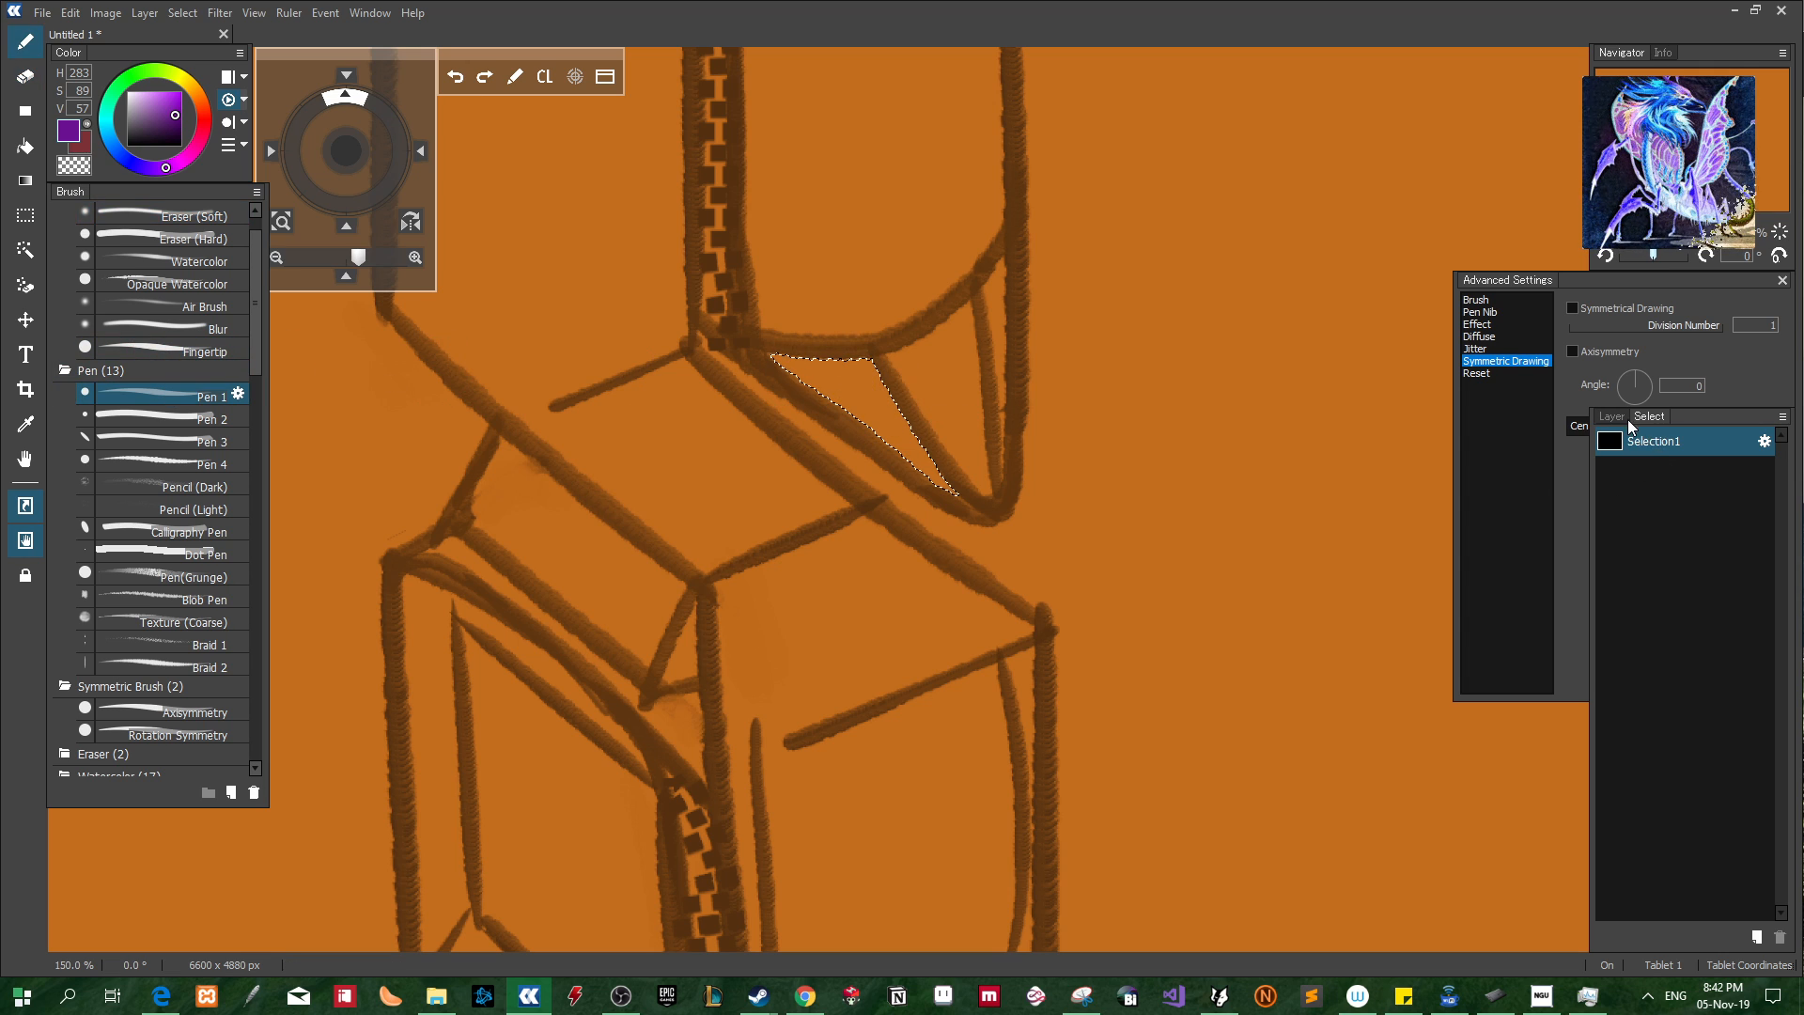
{"action": "left_click", "coordinate": [1624, 418]}
{"action": "left_click_drag", "start_coordinate": [792, 353], "coordinate": [902, 383]}
{"action": "left_click_drag", "start_coordinate": [779, 353], "coordinate": [891, 426]}
{"action": "key", "text": "ctrl+z"}
{"action": "key", "text": "ctrl+z"}
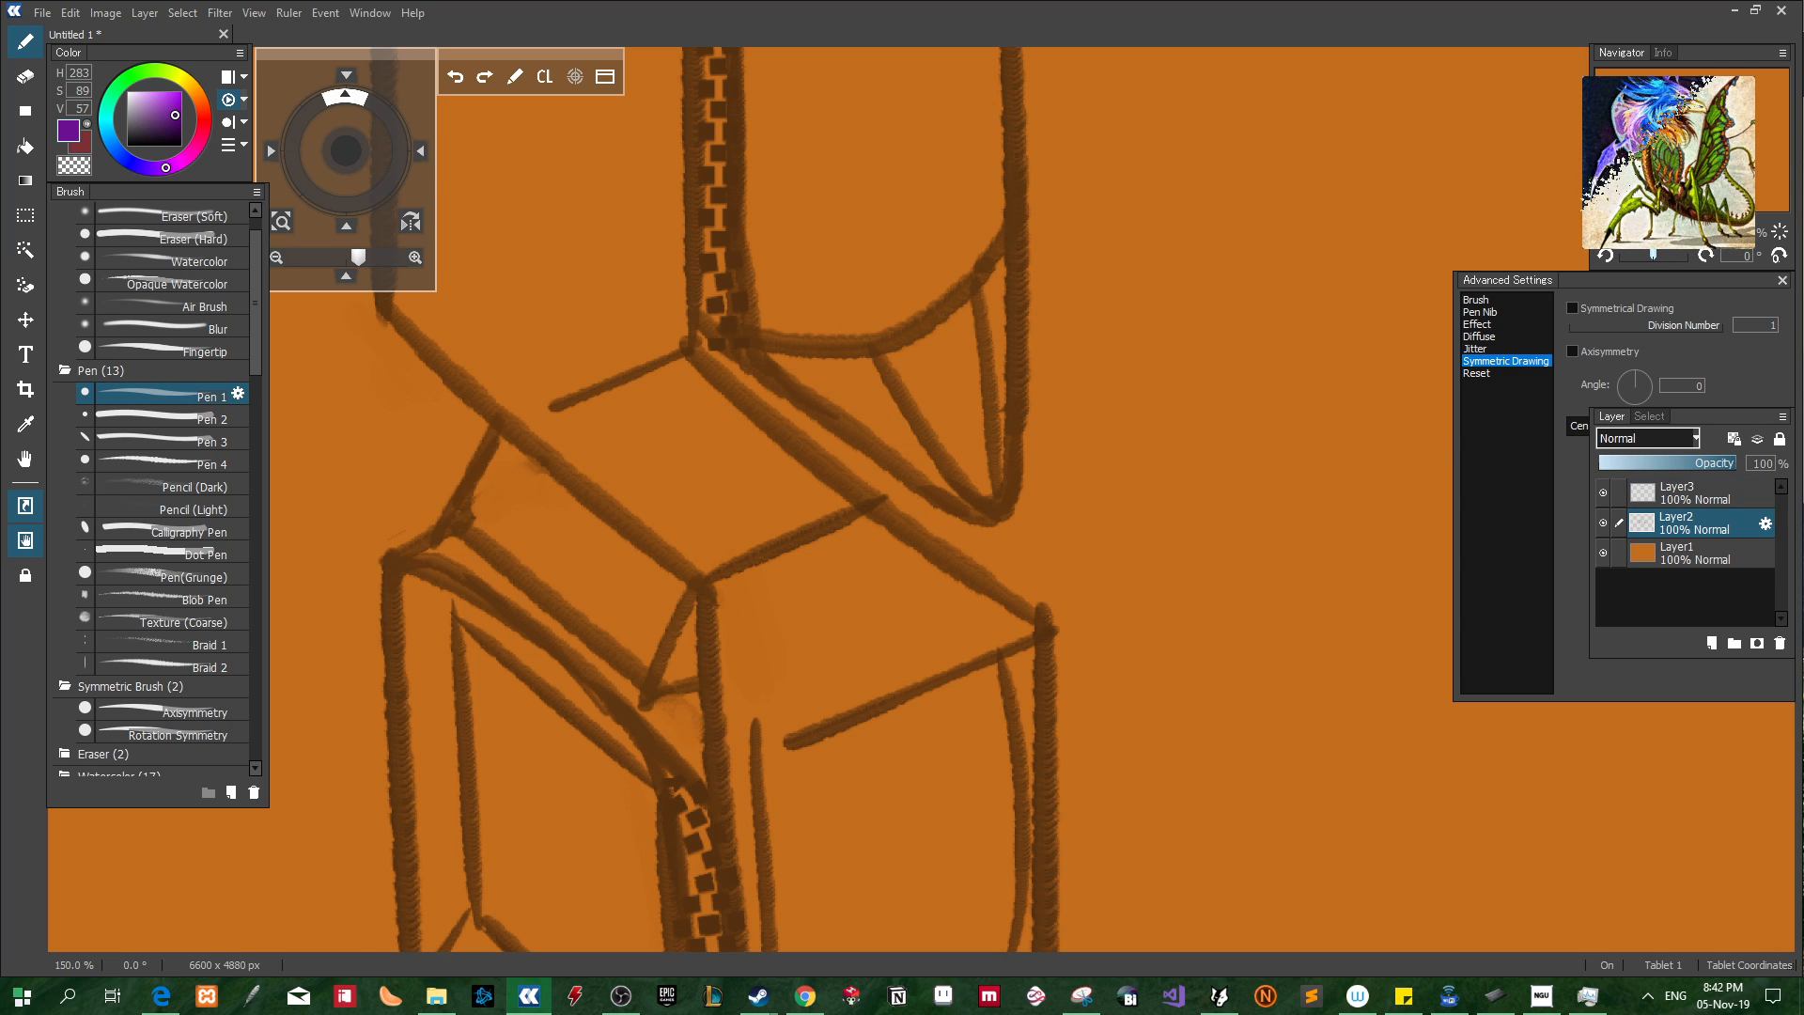
Pick the Braid 1 brush, try purple strokes along the triangular facet's lower edge, and undo them
{"action": "scroll", "coordinate": [257, 346], "scroll_direction": "down", "scroll_amount": 3}
{"action": "left_click", "coordinate": [207, 419]}
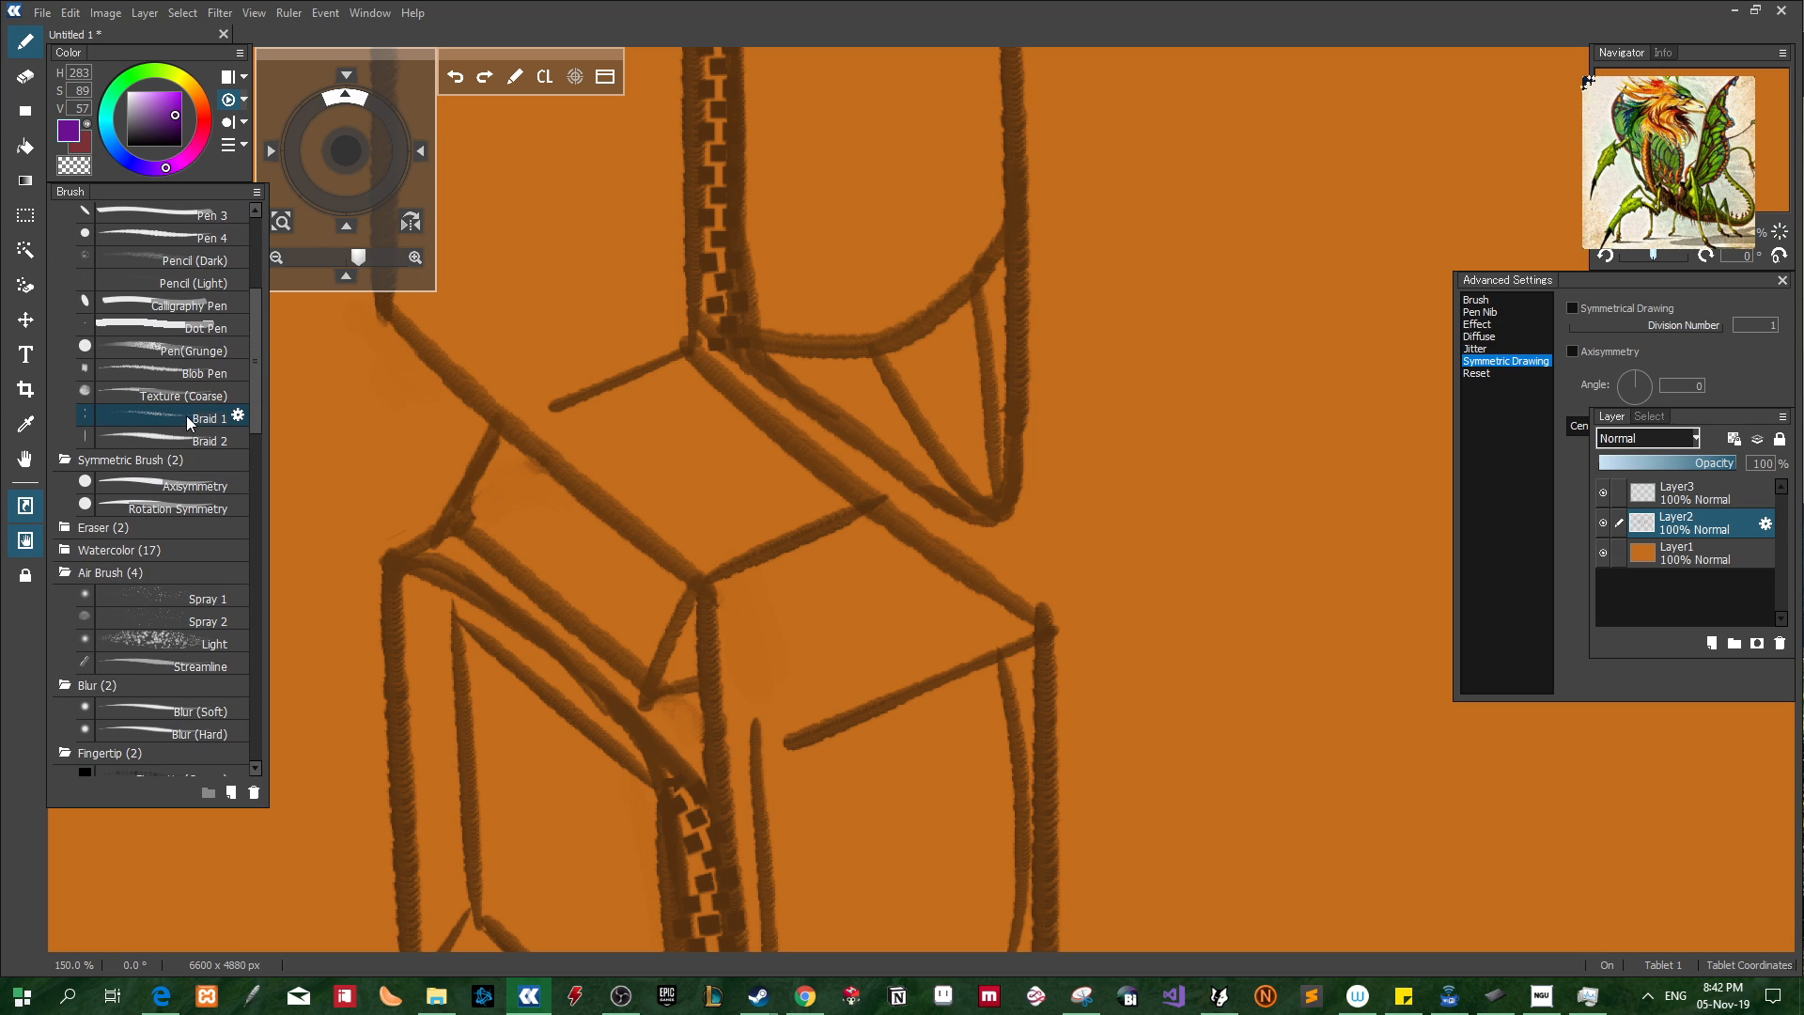
{"action": "left_click_drag", "start_coordinate": [796, 345], "coordinate": [881, 422]}
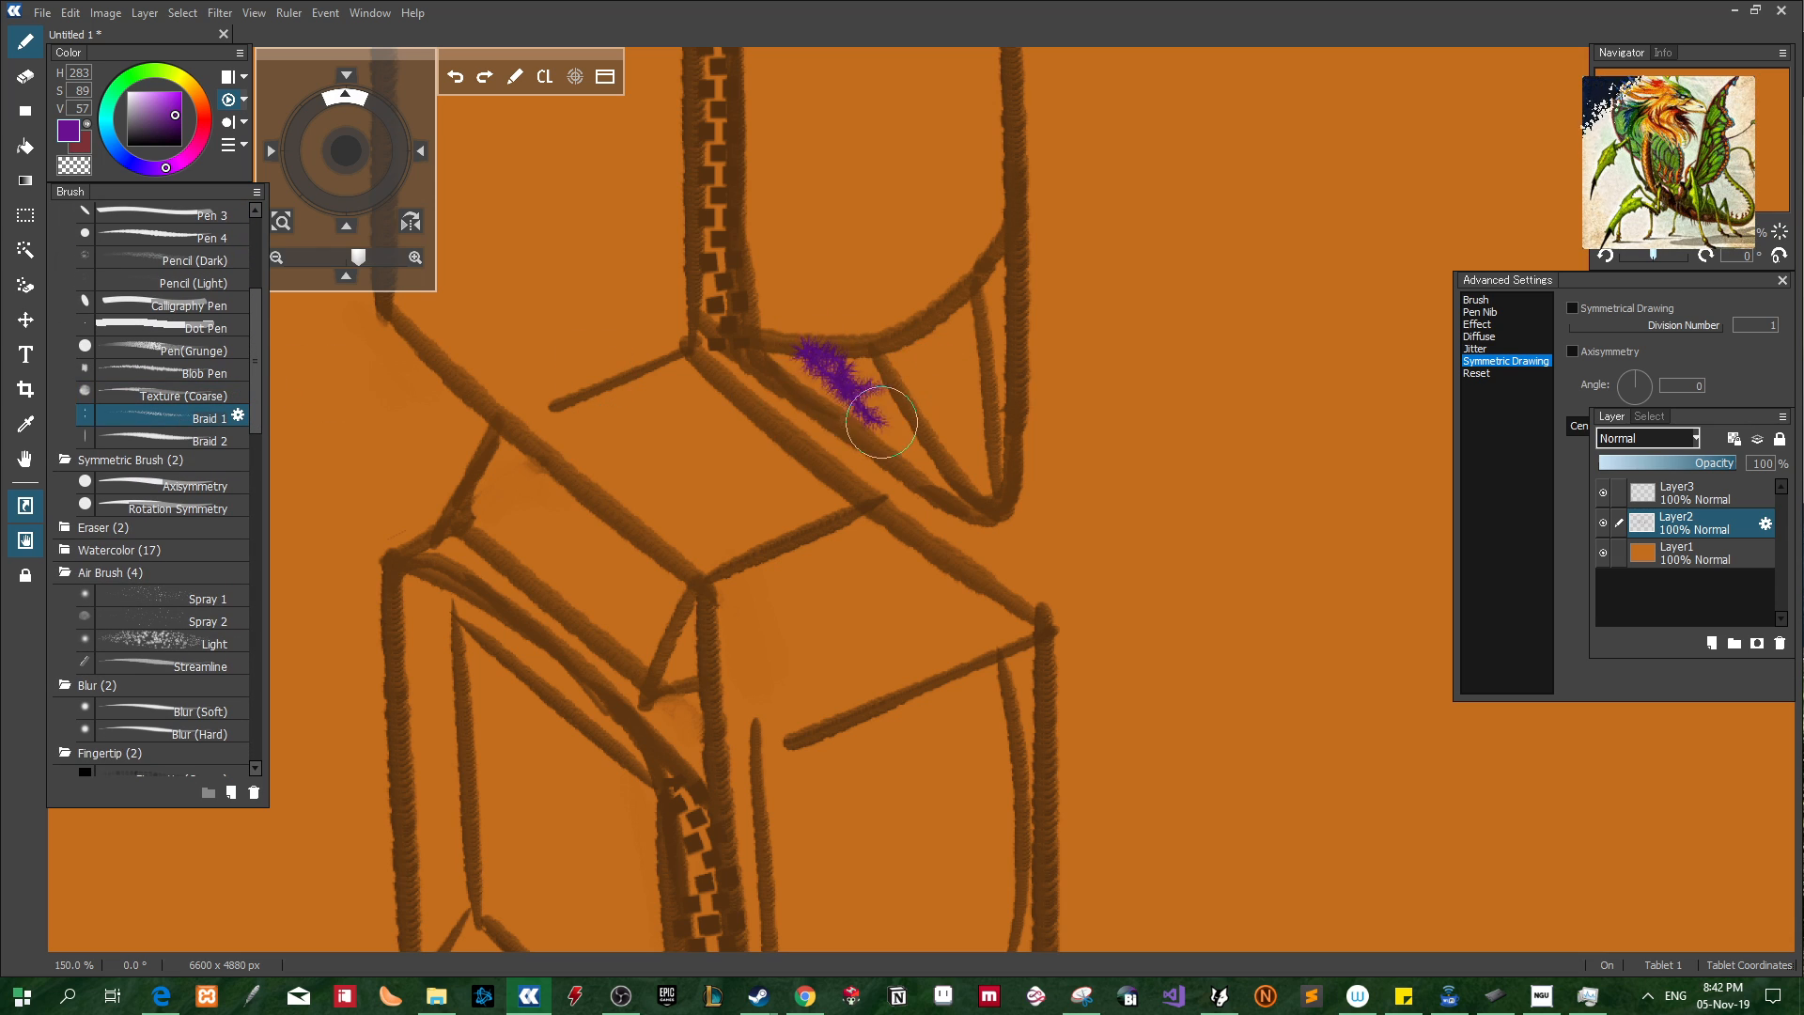
{"action": "key", "text": "ctrl+z"}
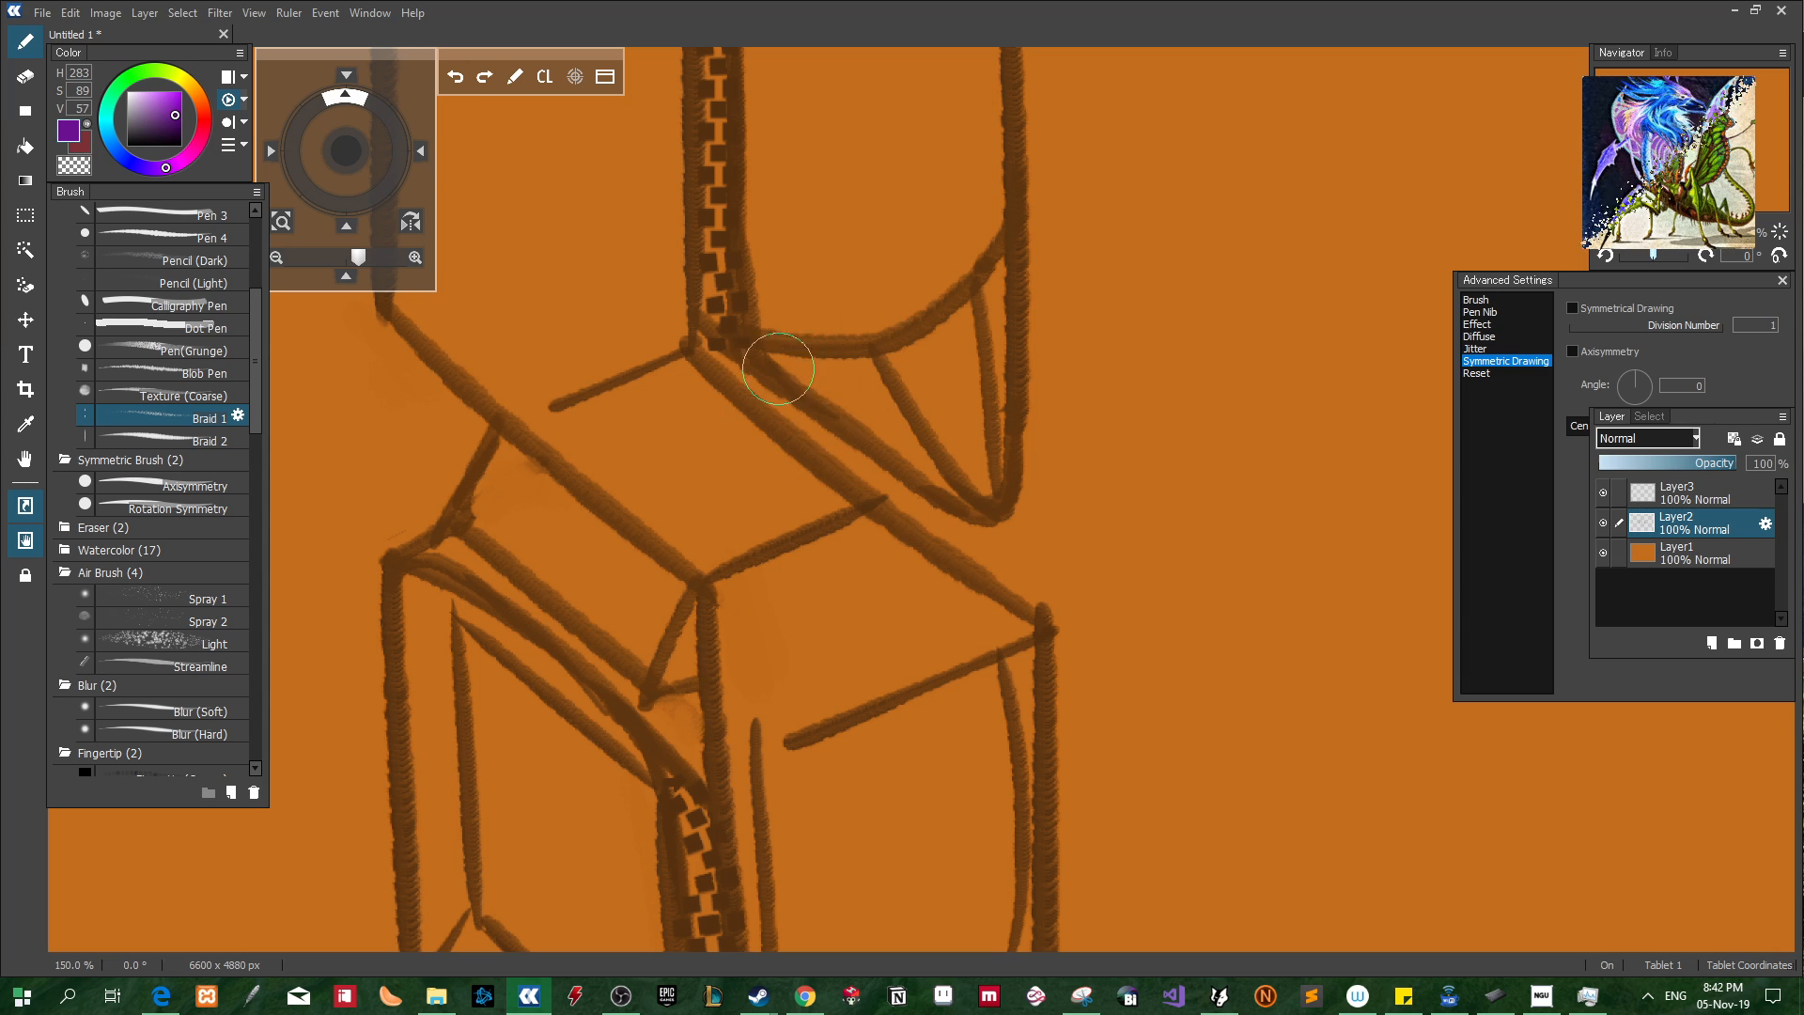
{"action": "left_click_drag", "start_coordinate": [783, 369], "coordinate": [944, 499]}
{"action": "key", "text": "ctrl+z"}
{"action": "left_click_drag", "start_coordinate": [777, 360], "coordinate": [942, 493]}
{"action": "key", "text": "ctrl+z"}
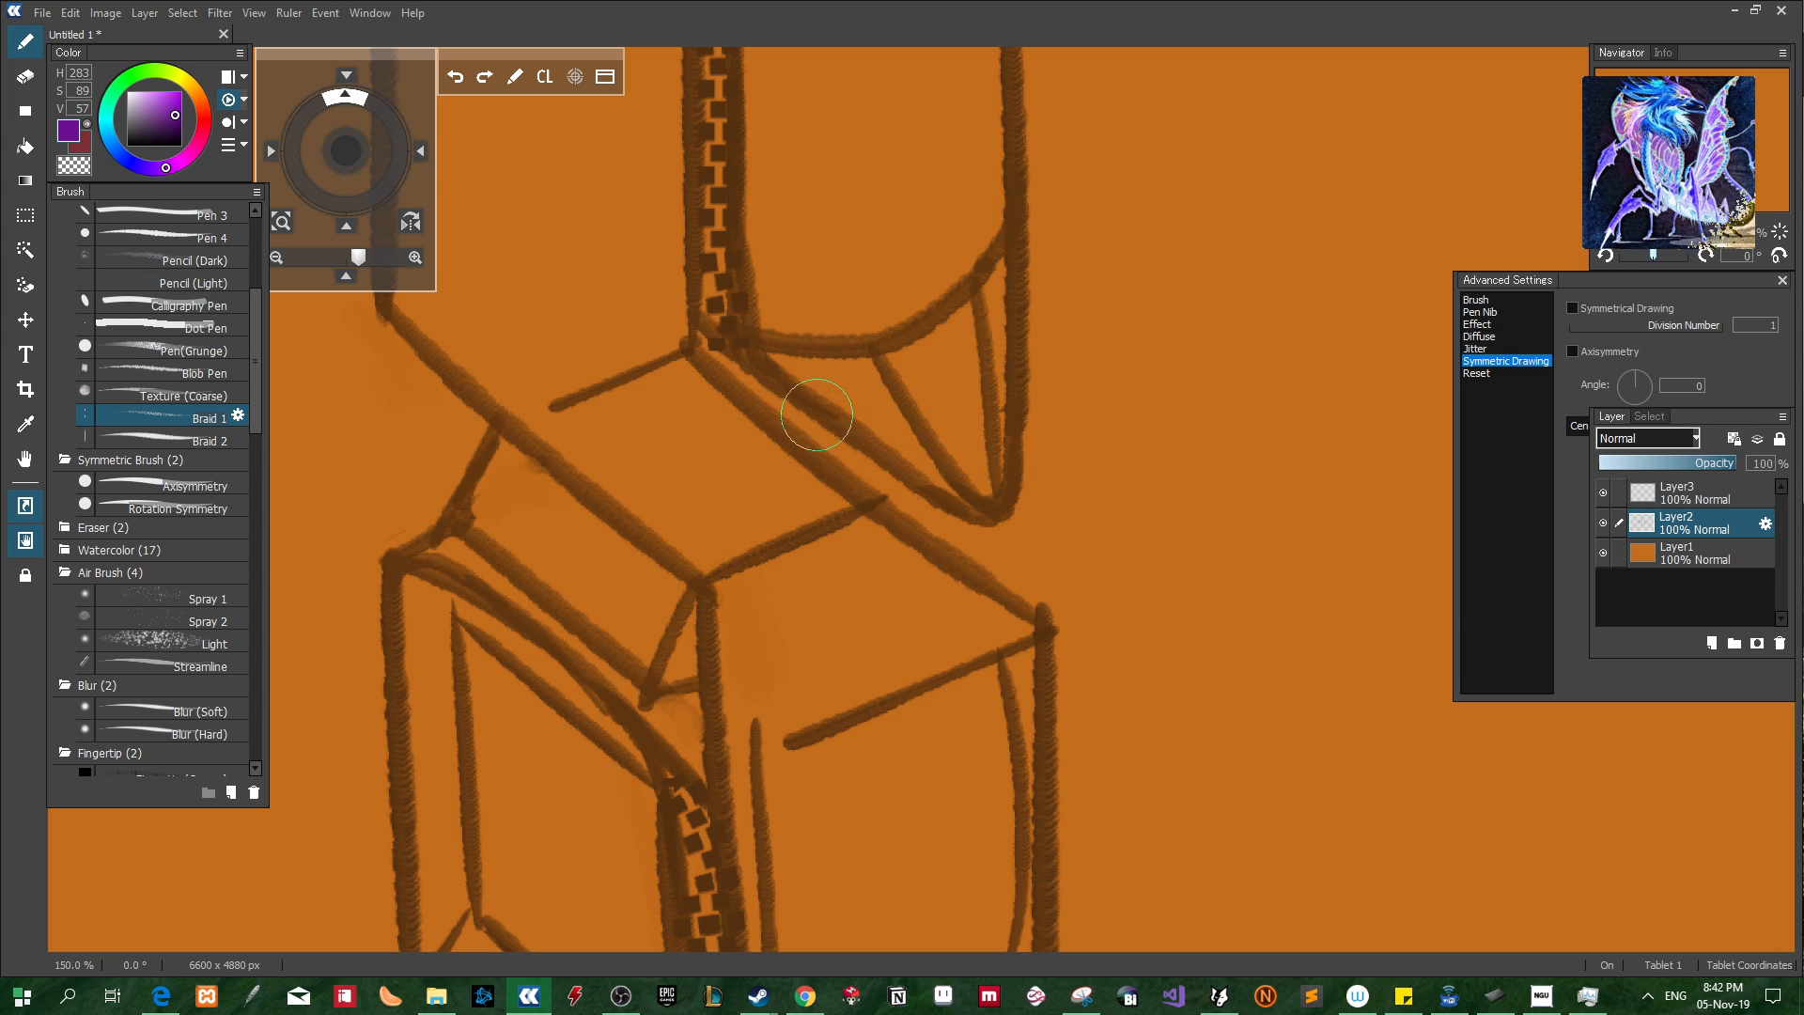
Sample the sketch's dark brown outline color and retrace the slanted edges of the triangular facets with Braid 1
{"action": "left_click", "coordinate": [741, 306], "text": "alt"}
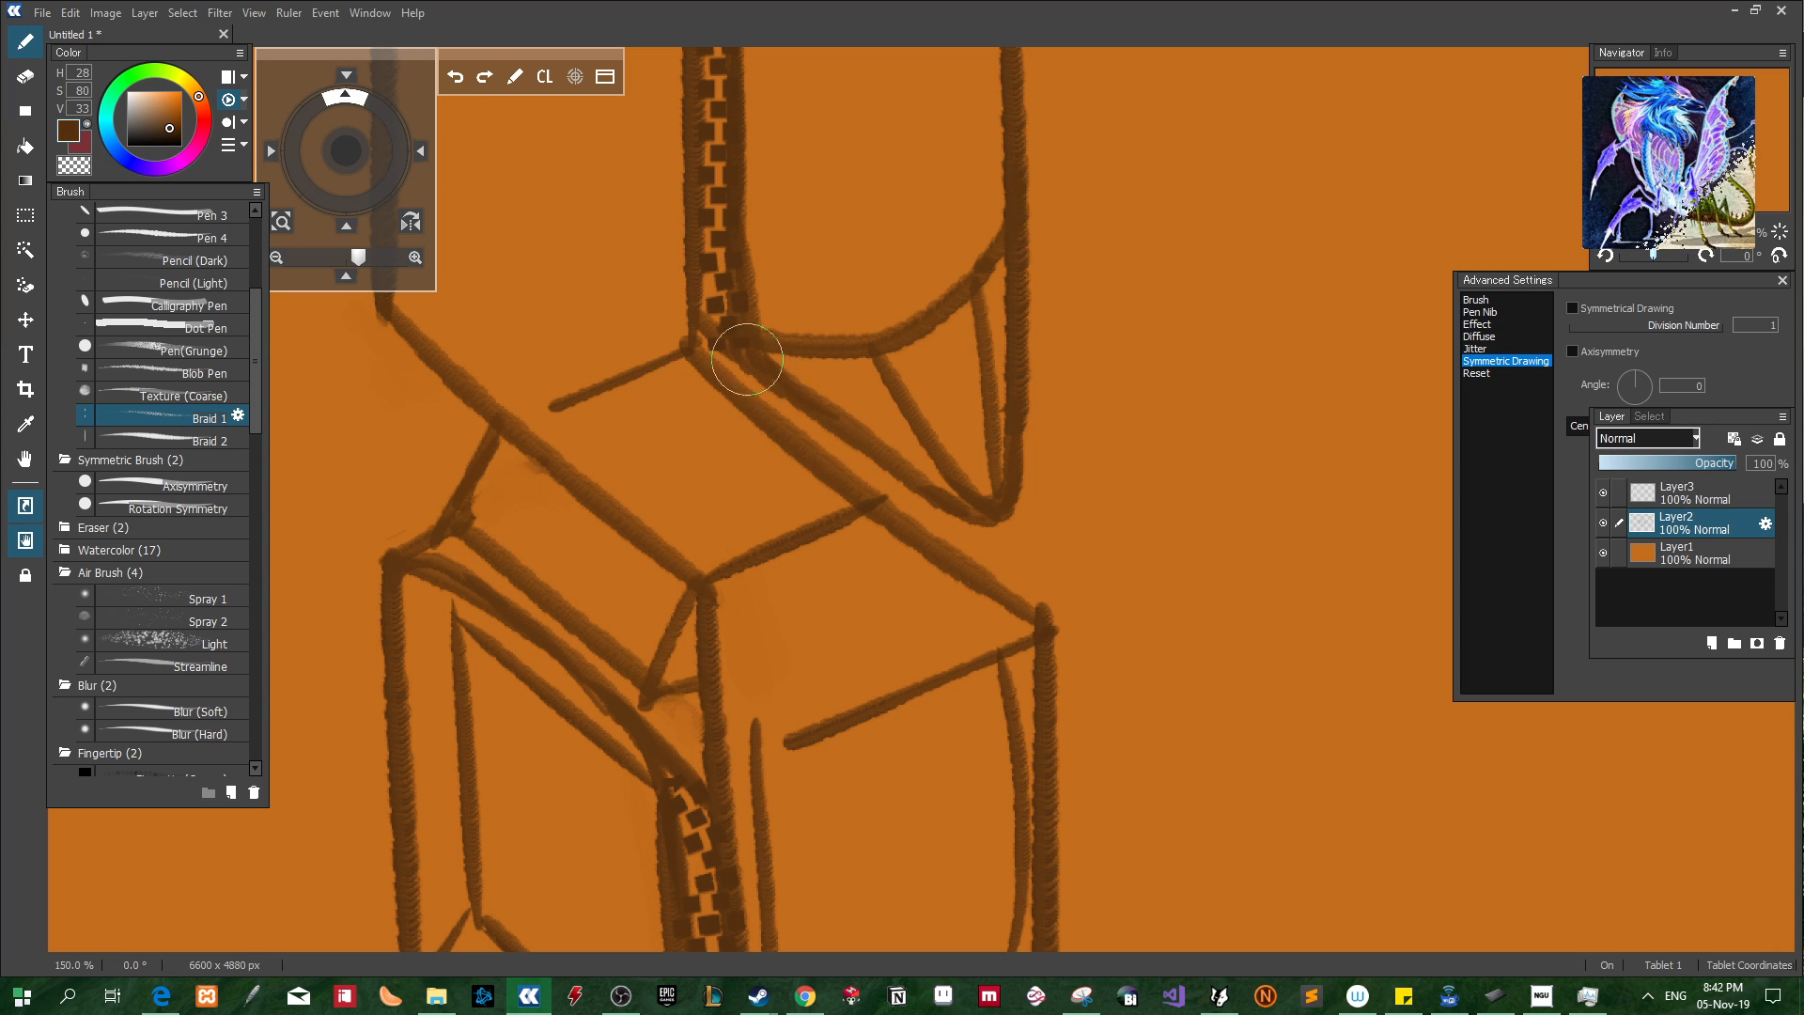
{"action": "left_click_drag", "start_coordinate": [747, 358], "coordinate": [951, 495]}
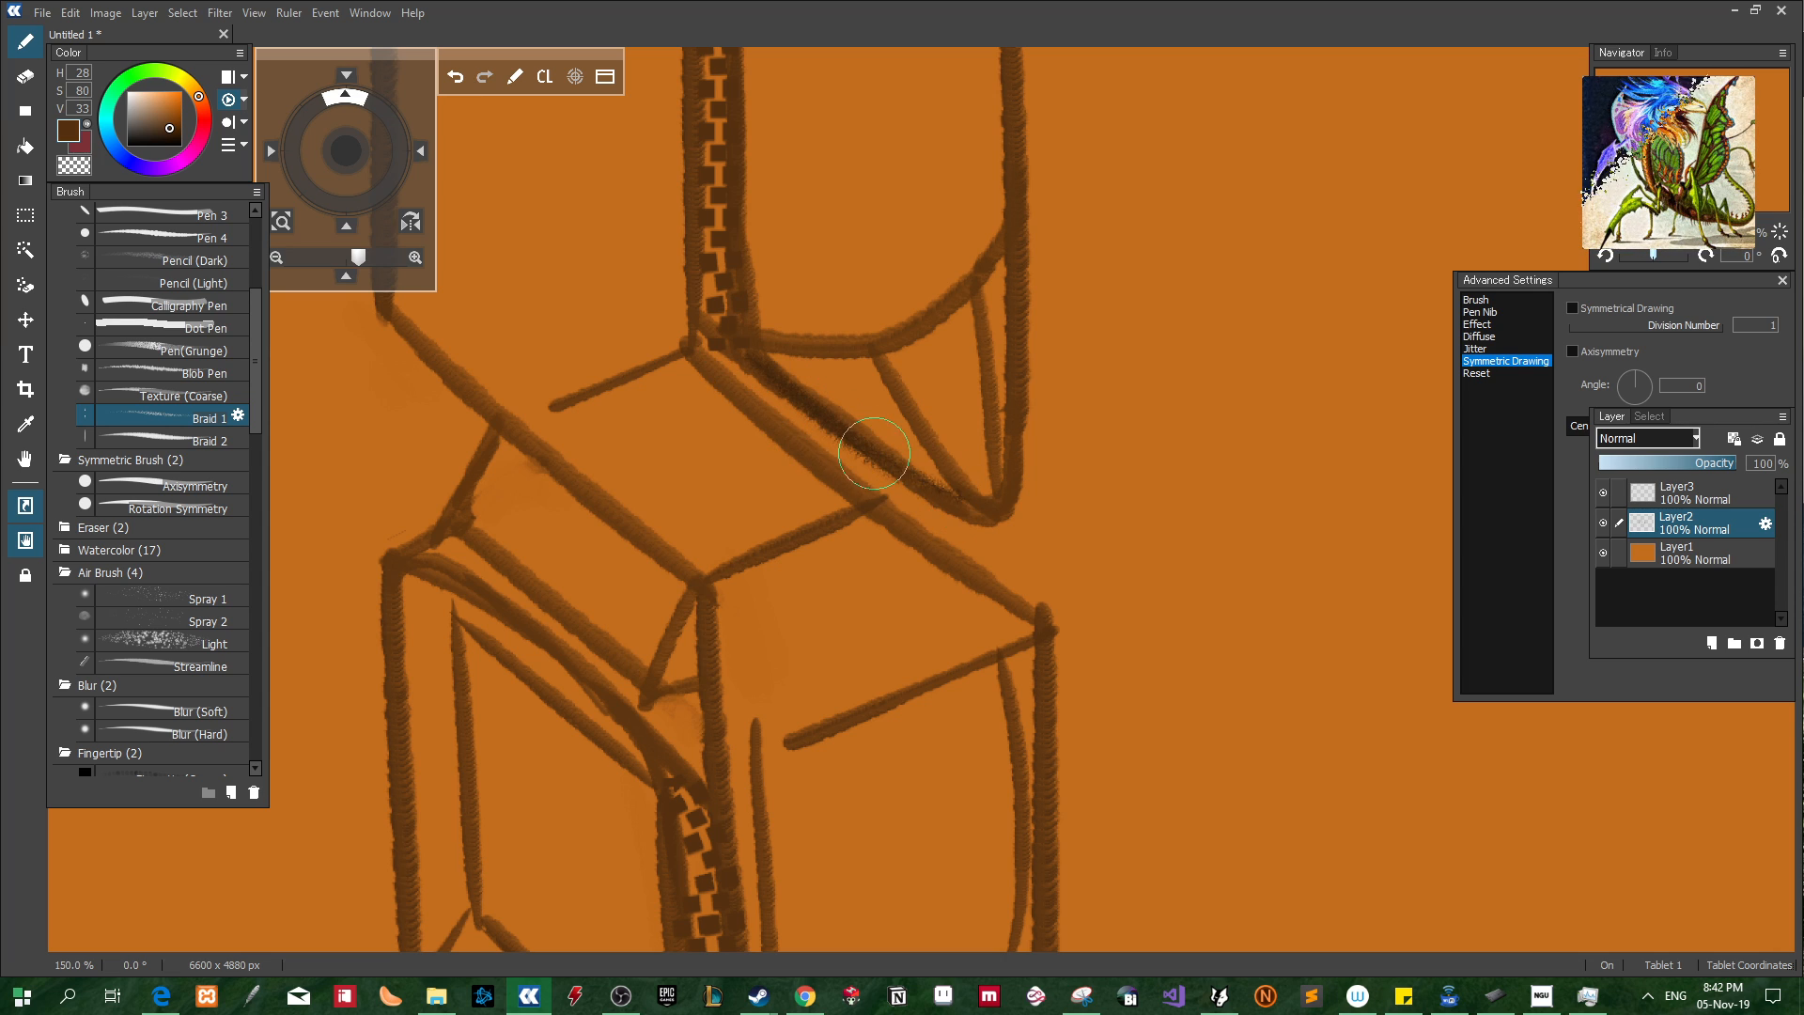
{"action": "left_click_drag", "start_coordinate": [873, 452], "coordinate": [1002, 517]}
{"action": "left_click_drag", "start_coordinate": [879, 361], "coordinate": [972, 489]}
{"action": "left_click_drag", "start_coordinate": [972, 289], "coordinate": [996, 491]}
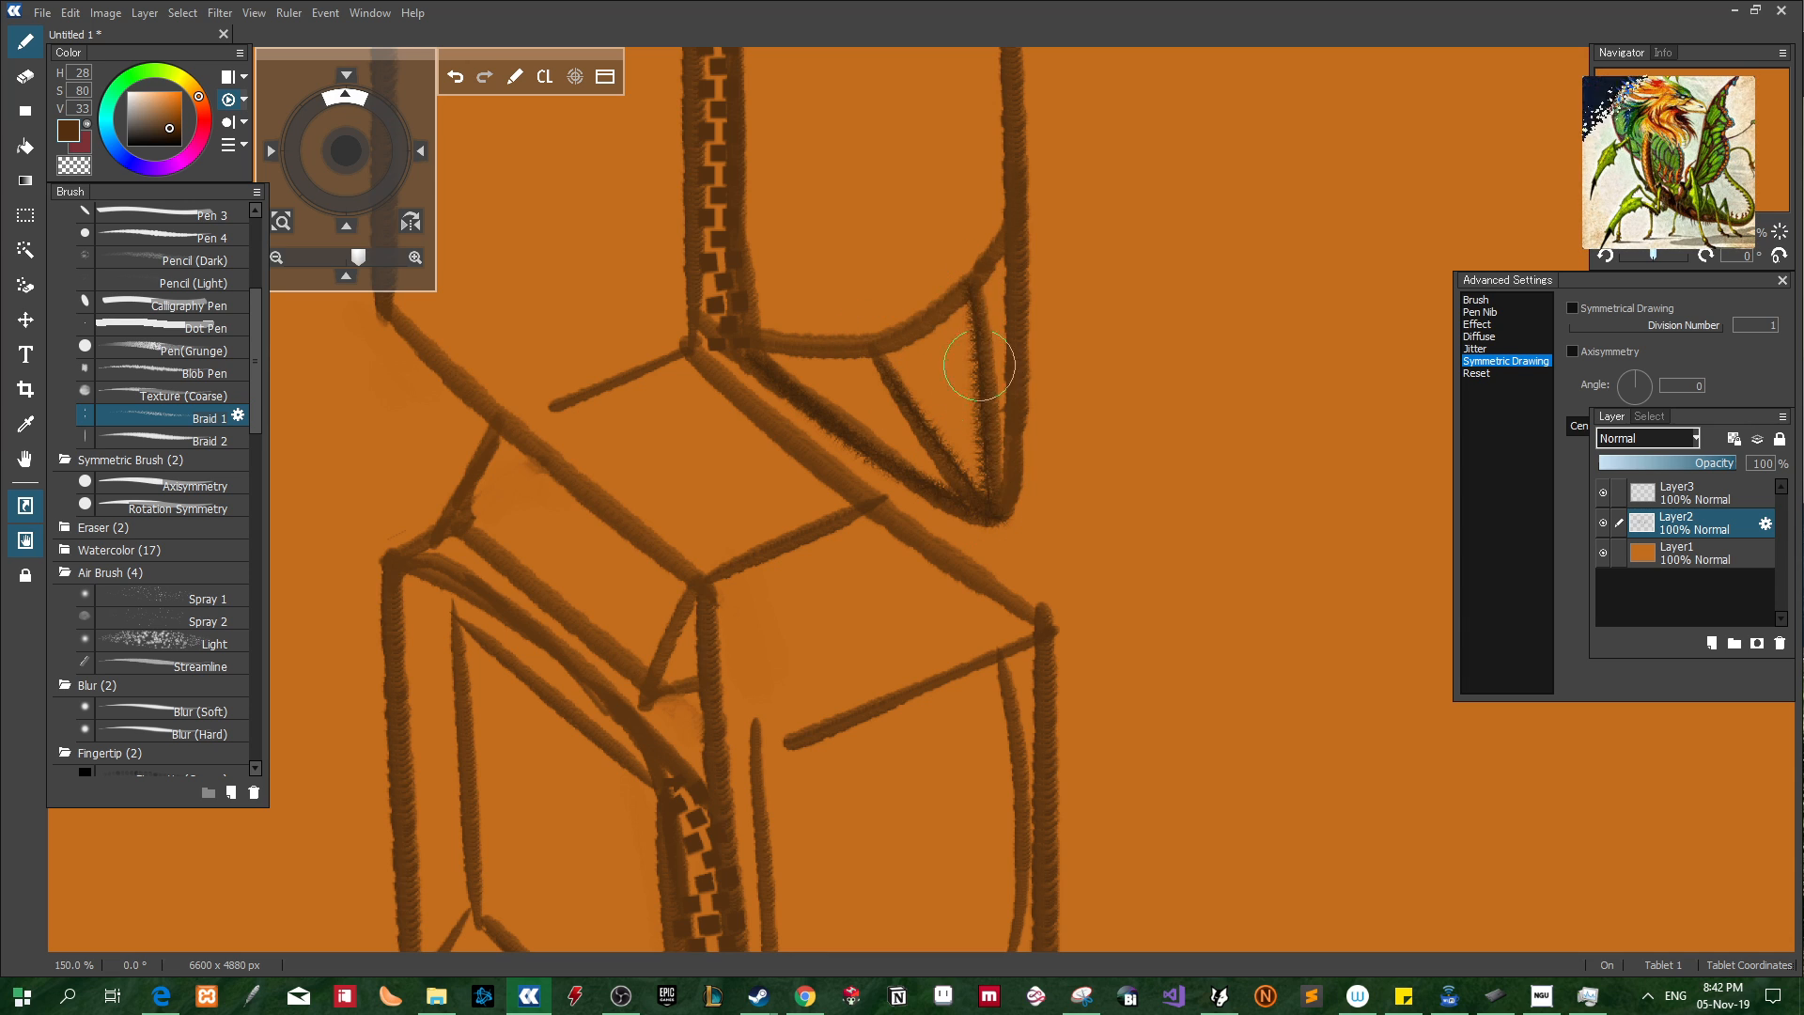
{"action": "key", "text": "ctrl+z"}
{"action": "left_click_drag", "start_coordinate": [973, 293], "coordinate": [995, 494]}
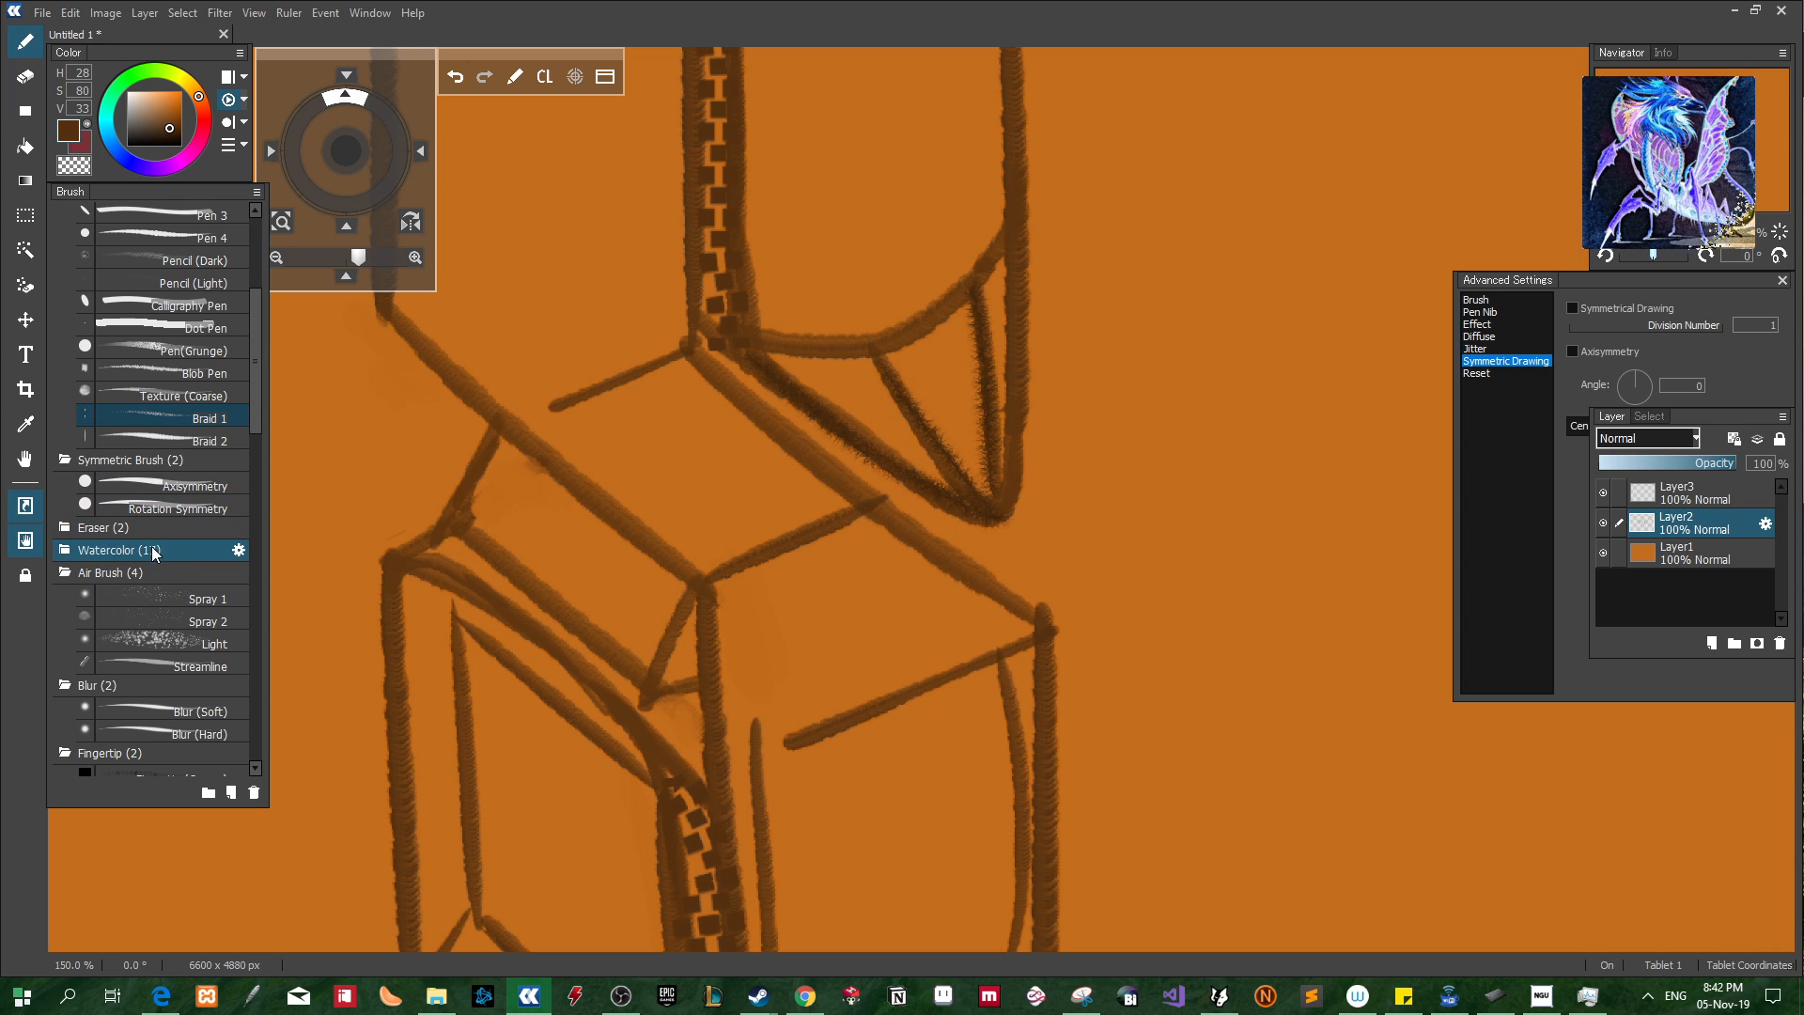
Expand the Watercolor brush group and bring the empty canvas area beside the right S into view at 50% zoom
{"action": "left_click", "coordinate": [63, 551]}
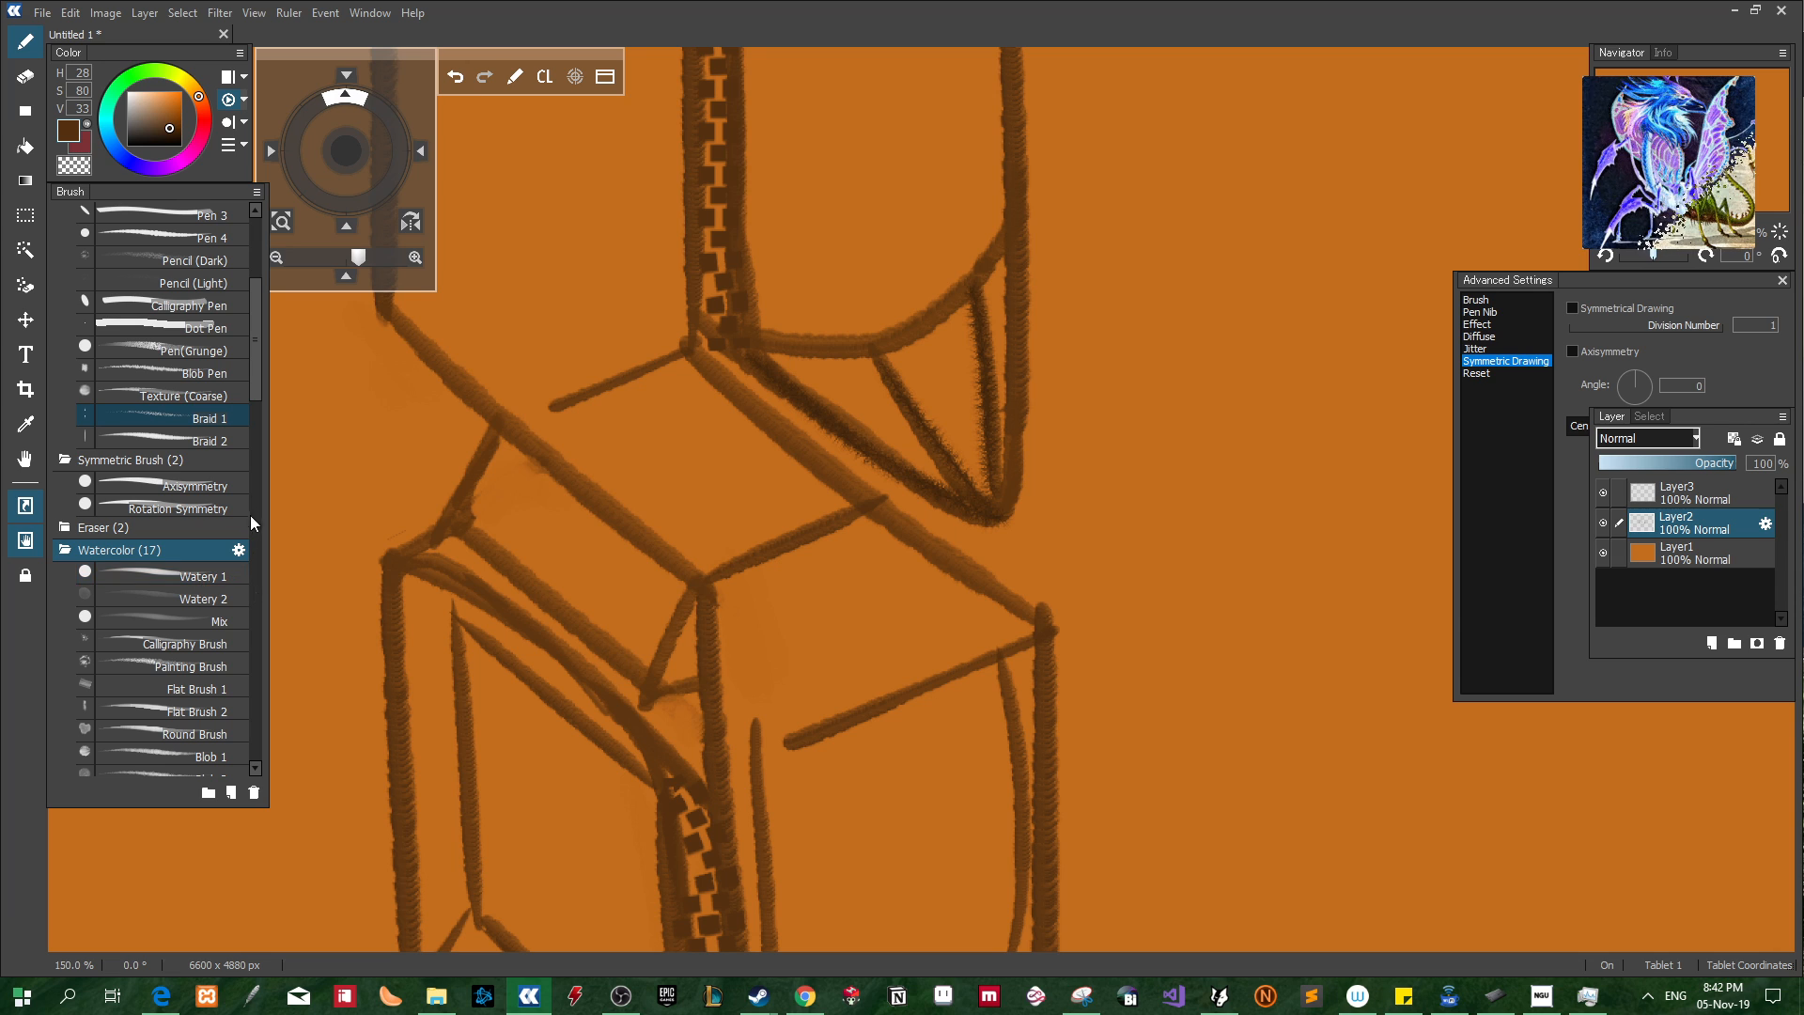
{"action": "left_click_drag", "start_coordinate": [260, 385], "coordinate": [255, 439]}
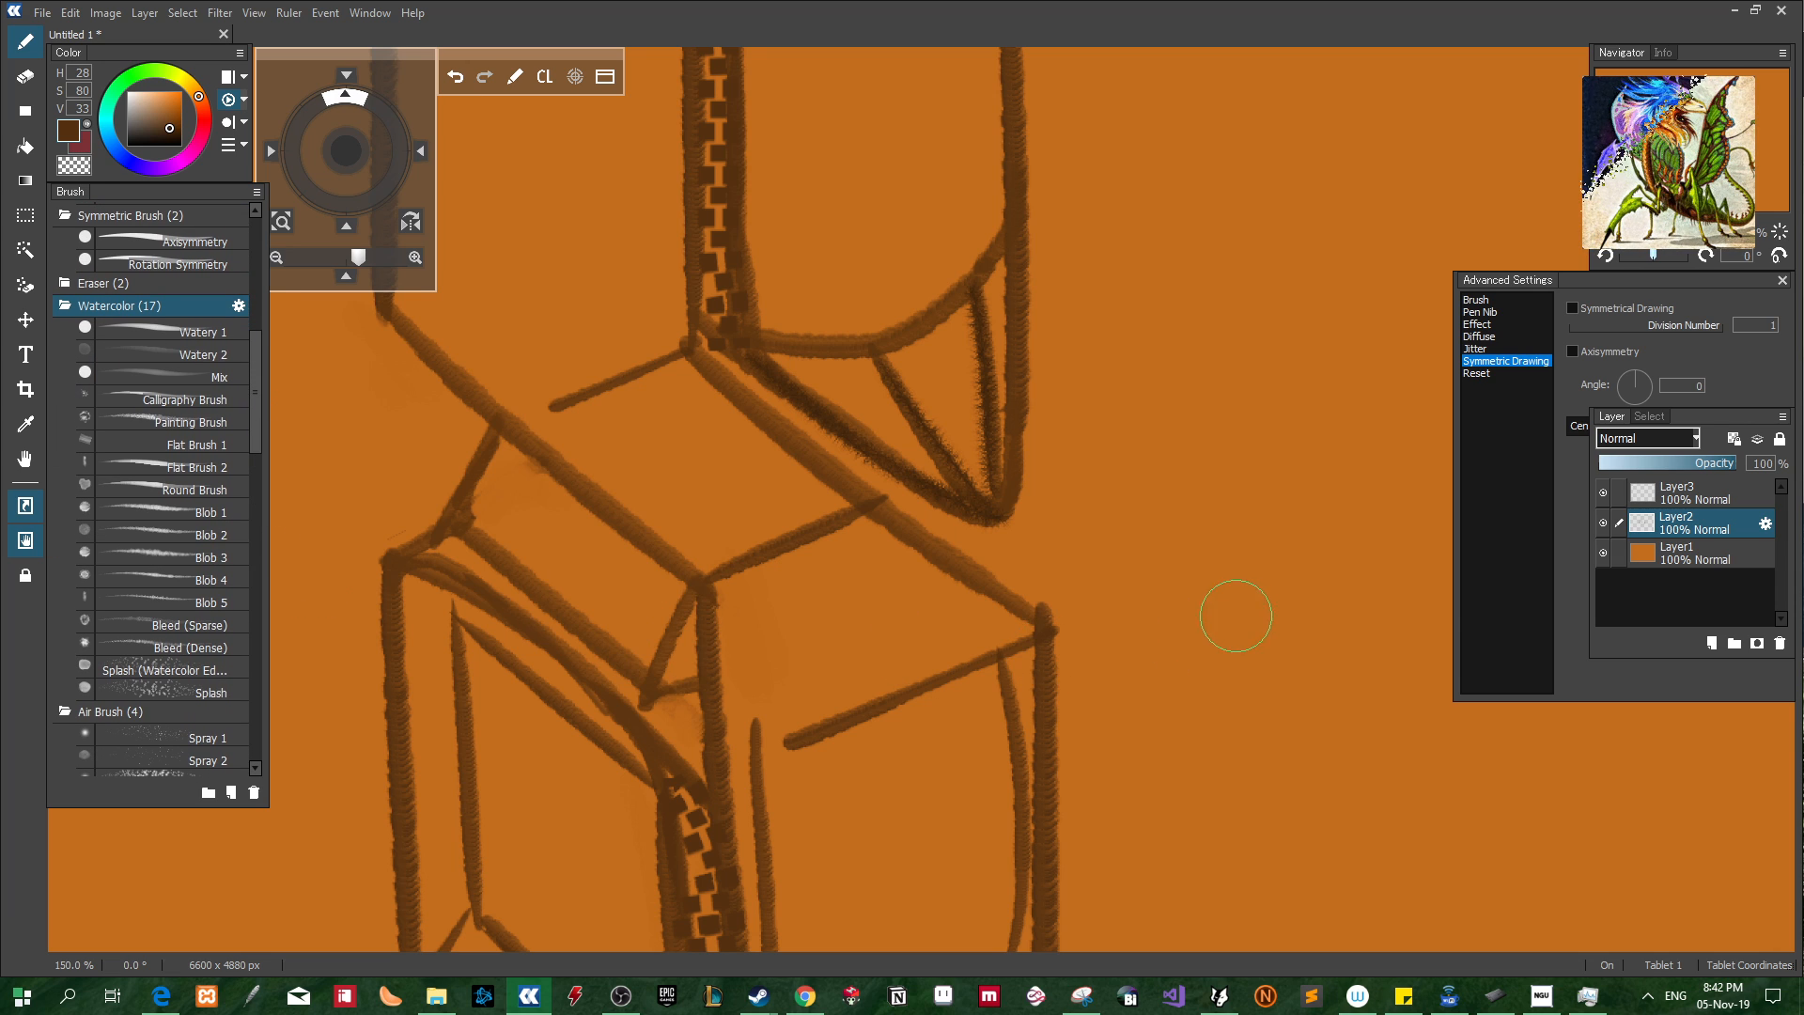
{"action": "scroll", "coordinate": [1222, 621], "scroll_direction": "down", "scroll_amount": 5}
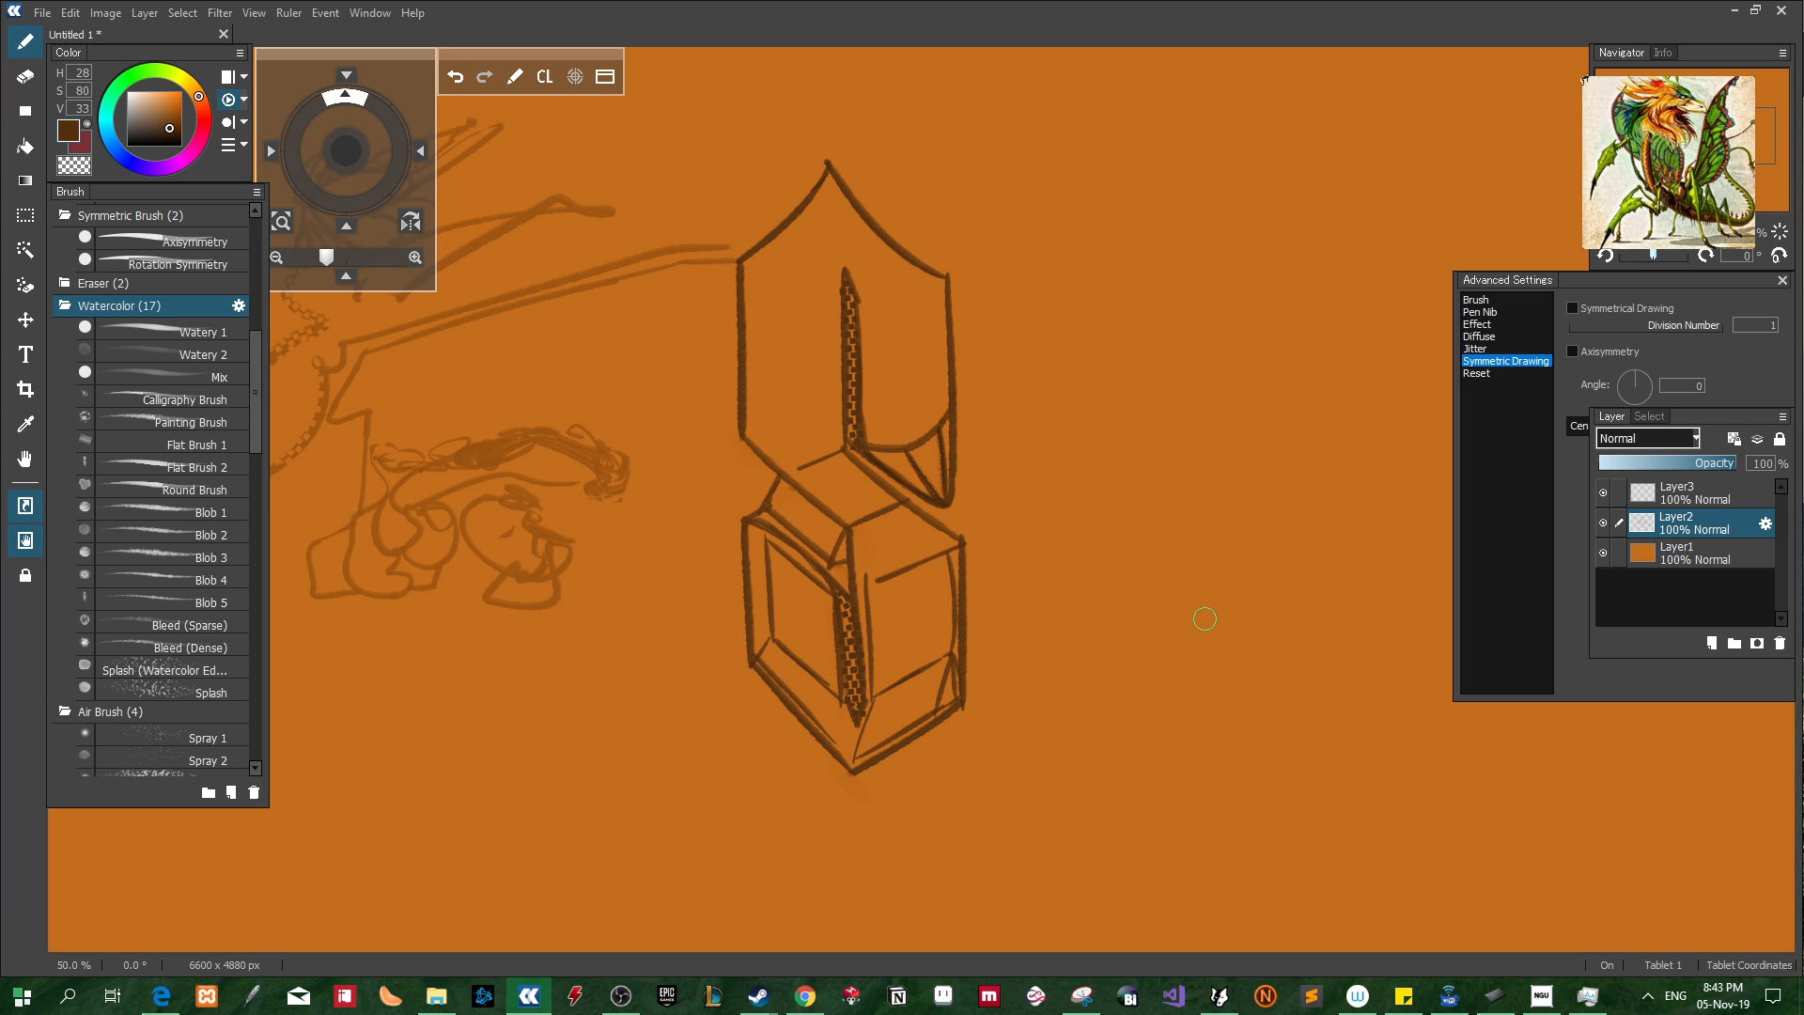
{"action": "key", "text": "space"}
{"action": "mouse_move", "coordinate": [1190, 413]}
{"action": "left_mouse_down"}
{"action": "mouse_move", "coordinate": [552, 408]}
{"action": "mouse_move", "coordinate": [696, 589]}
{"action": "left_mouse_up"}
Try swirling brown strokes with the Splash (Watercolor Ed...) brush on the empty canvas area, and undo them
{"action": "left_click", "coordinate": [160, 669]}
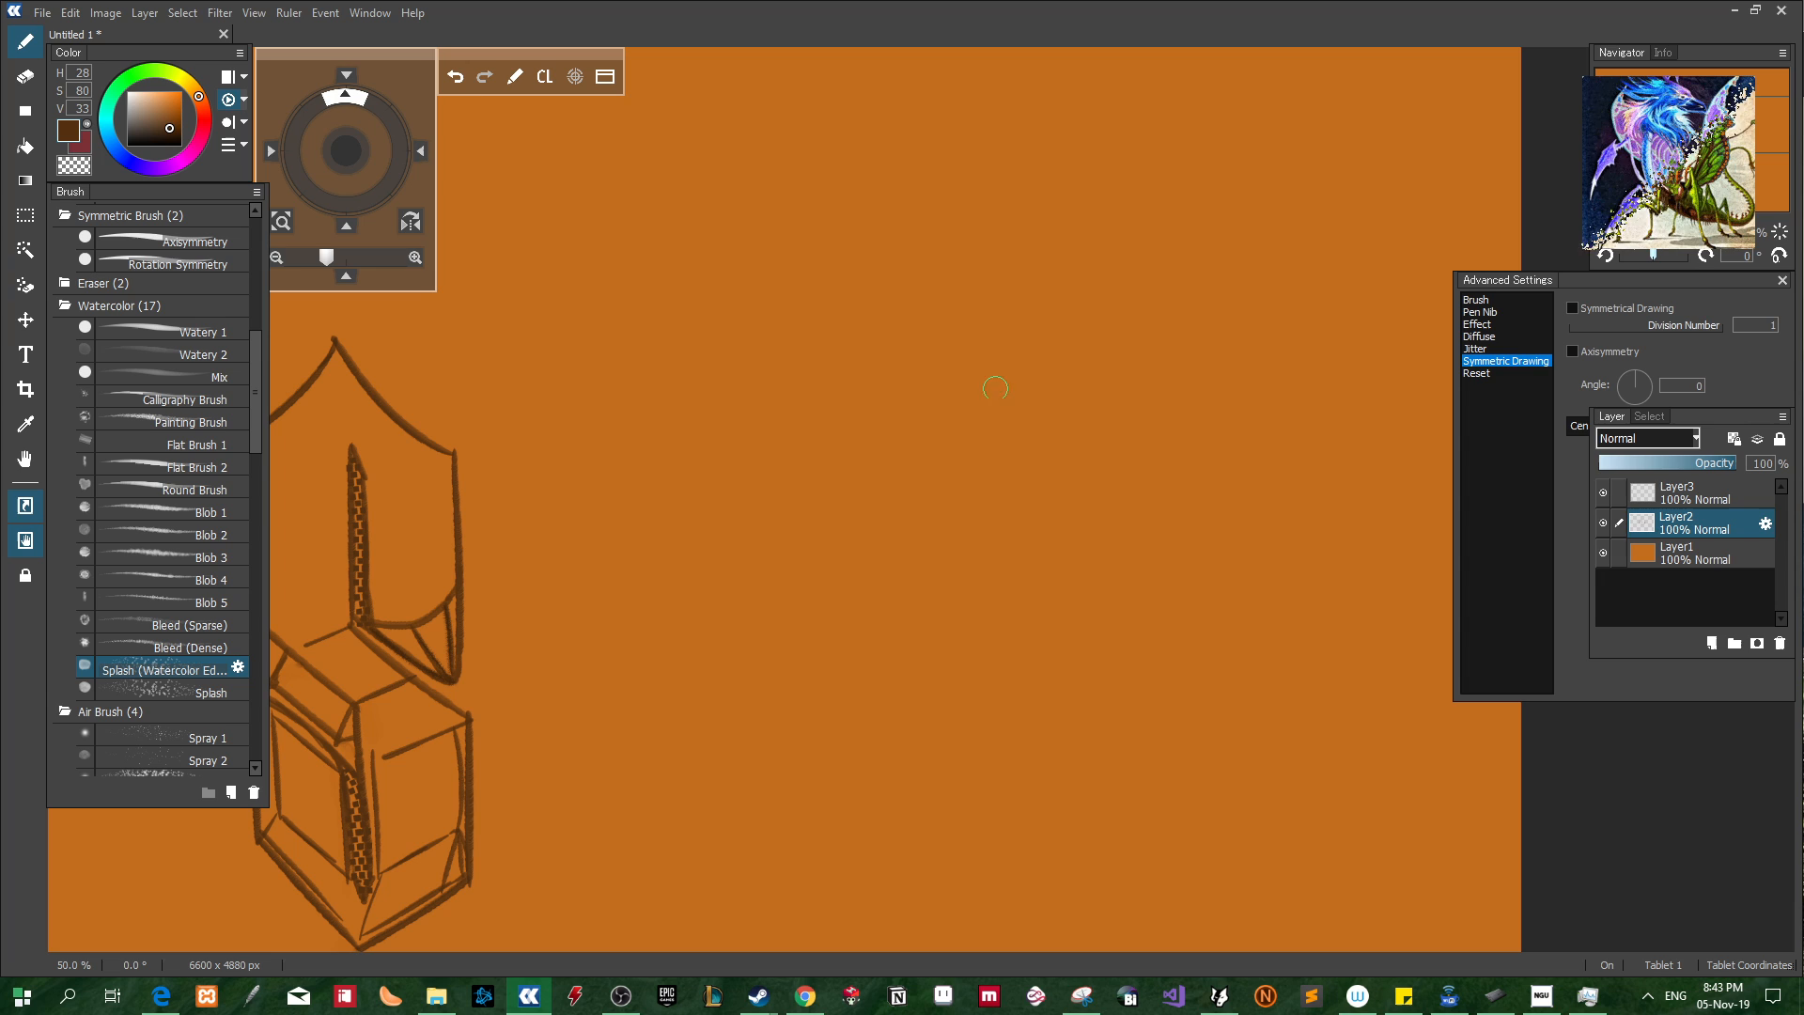
{"action": "mouse_move", "coordinate": [995, 388]}
{"action": "left_mouse_down"}
{"action": "mouse_move", "coordinate": [985, 444]}
{"action": "mouse_move", "coordinate": [1044, 532]}
{"action": "mouse_move", "coordinate": [935, 467]}
{"action": "mouse_move", "coordinate": [1015, 441]}
{"action": "mouse_move", "coordinate": [980, 515]}
{"action": "mouse_move", "coordinate": [1008, 533]}
{"action": "mouse_move", "coordinate": [1031, 493]}
{"action": "mouse_move", "coordinate": [1014, 570]}
{"action": "mouse_move", "coordinate": [963, 439]}
{"action": "mouse_move", "coordinate": [945, 528]}
{"action": "mouse_move", "coordinate": [1055, 410]}
{"action": "mouse_move", "coordinate": [1032, 574]}
{"action": "mouse_move", "coordinate": [917, 442]}
{"action": "mouse_move", "coordinate": [907, 583]}
{"action": "mouse_move", "coordinate": [982, 476]}
{"action": "left_mouse_up"}
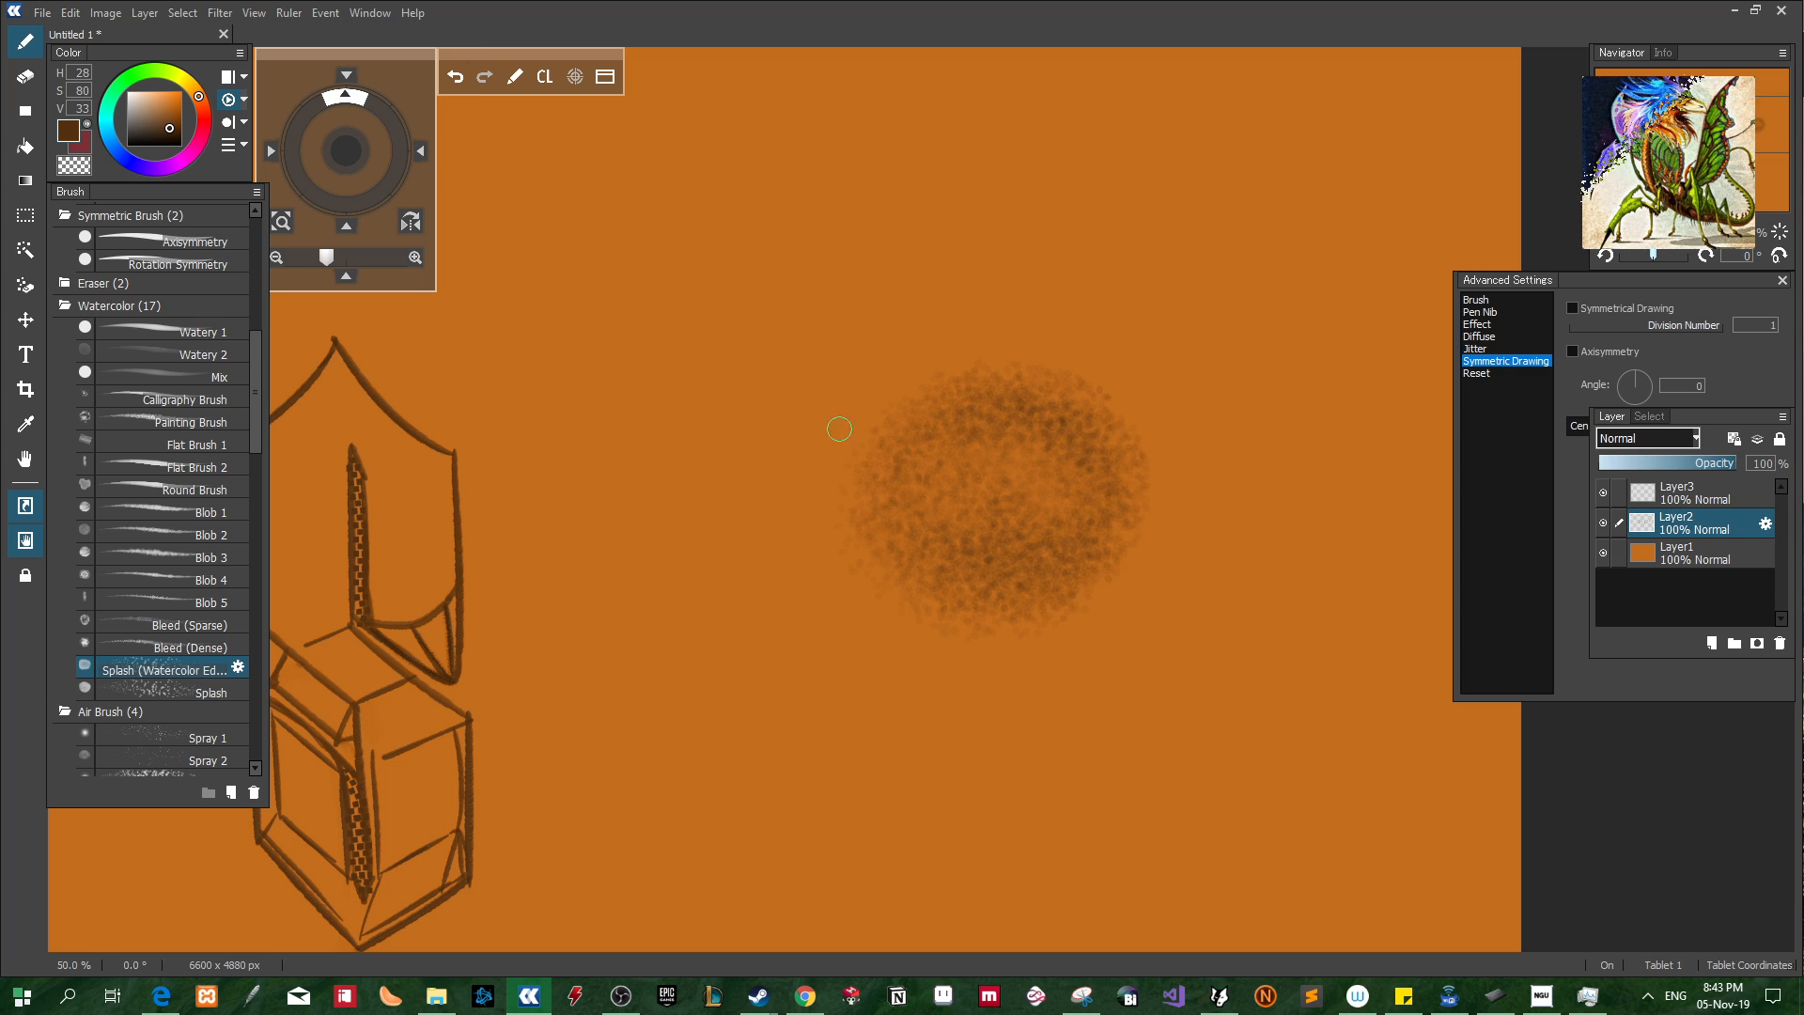
{"action": "key", "text": "ctrl+z"}
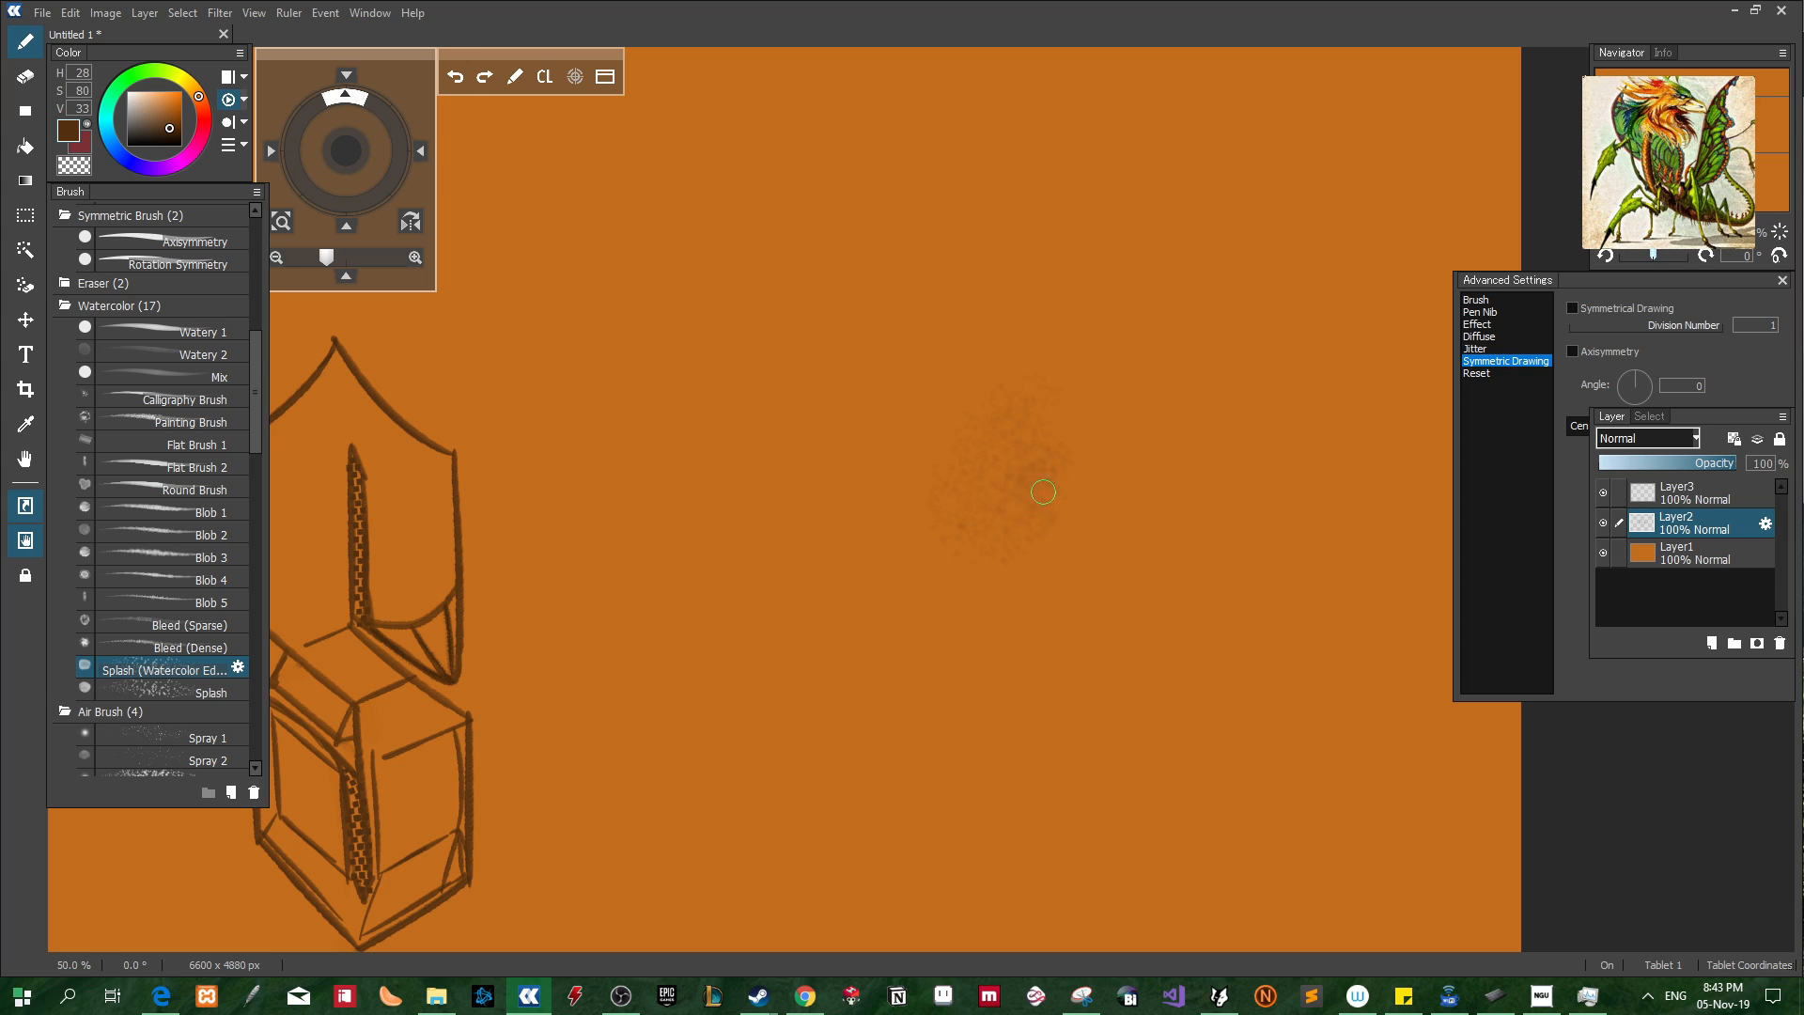
{"action": "key", "text": "ctrl+z"}
Try a curved brown stroke with the Watery 1 brush on the empty canvas area, and undo it
{"action": "left_click", "coordinate": [134, 447]}
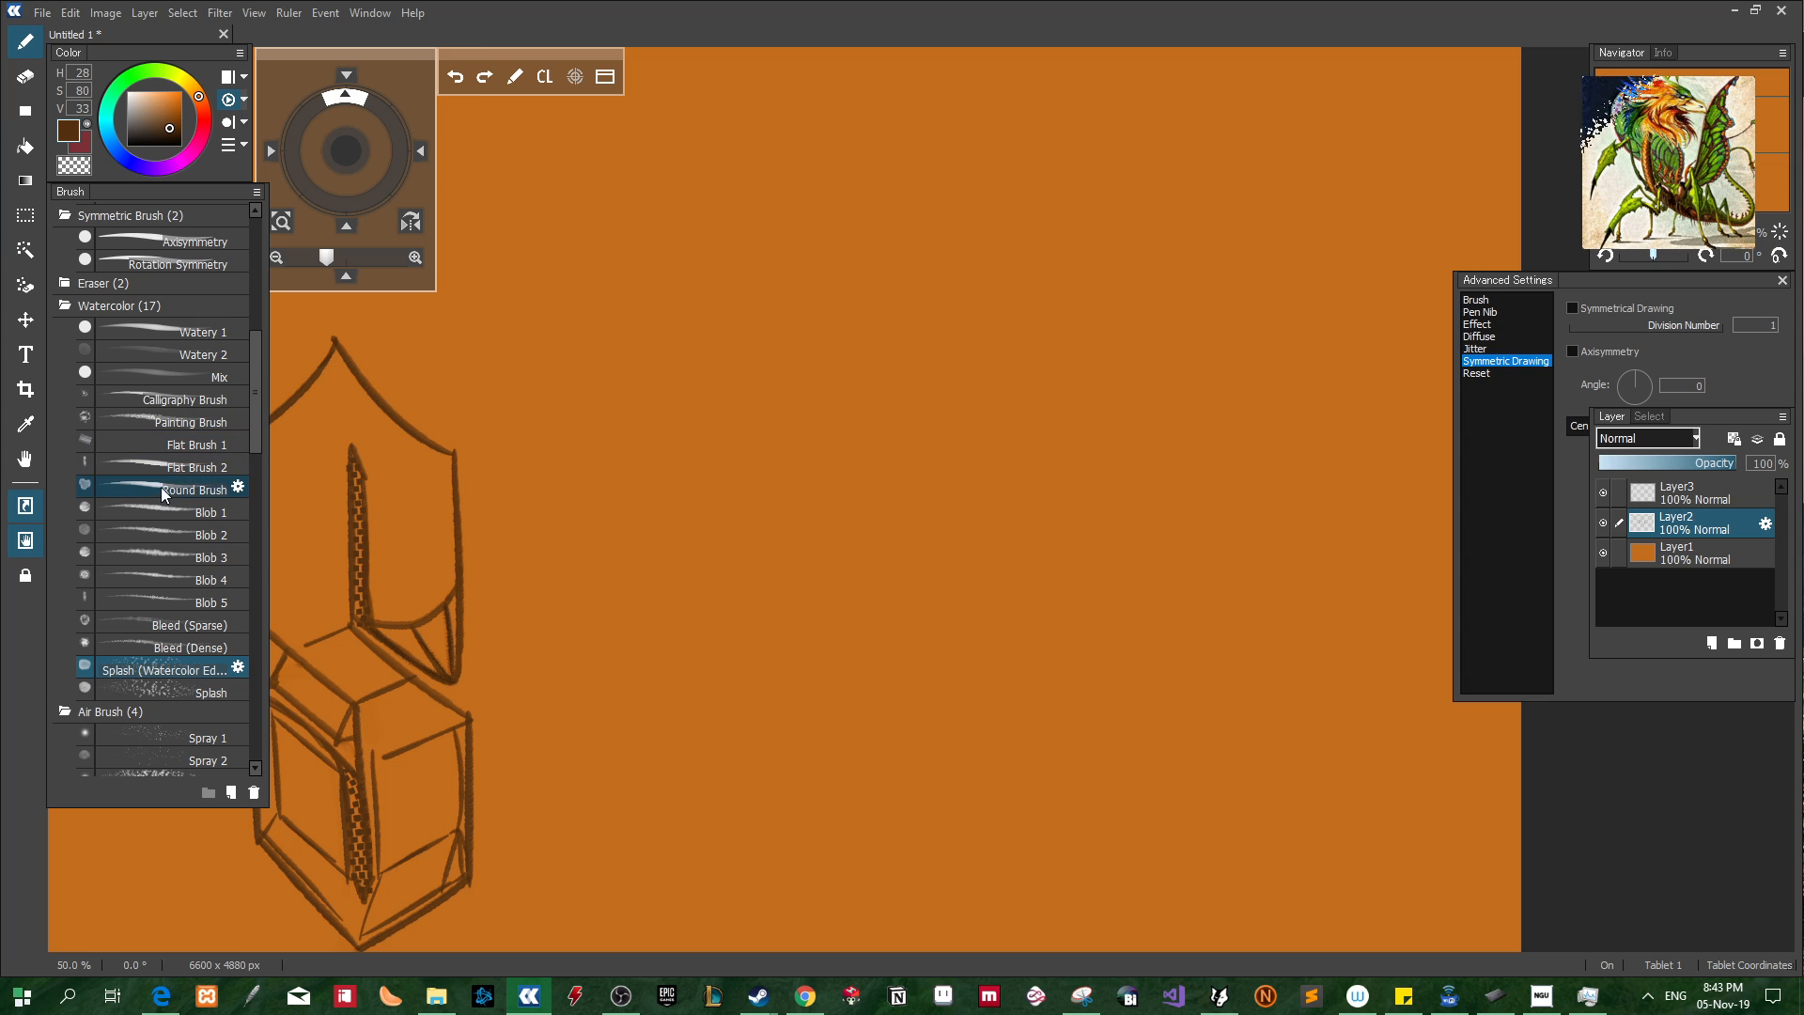
{"action": "left_click", "coordinate": [160, 487]}
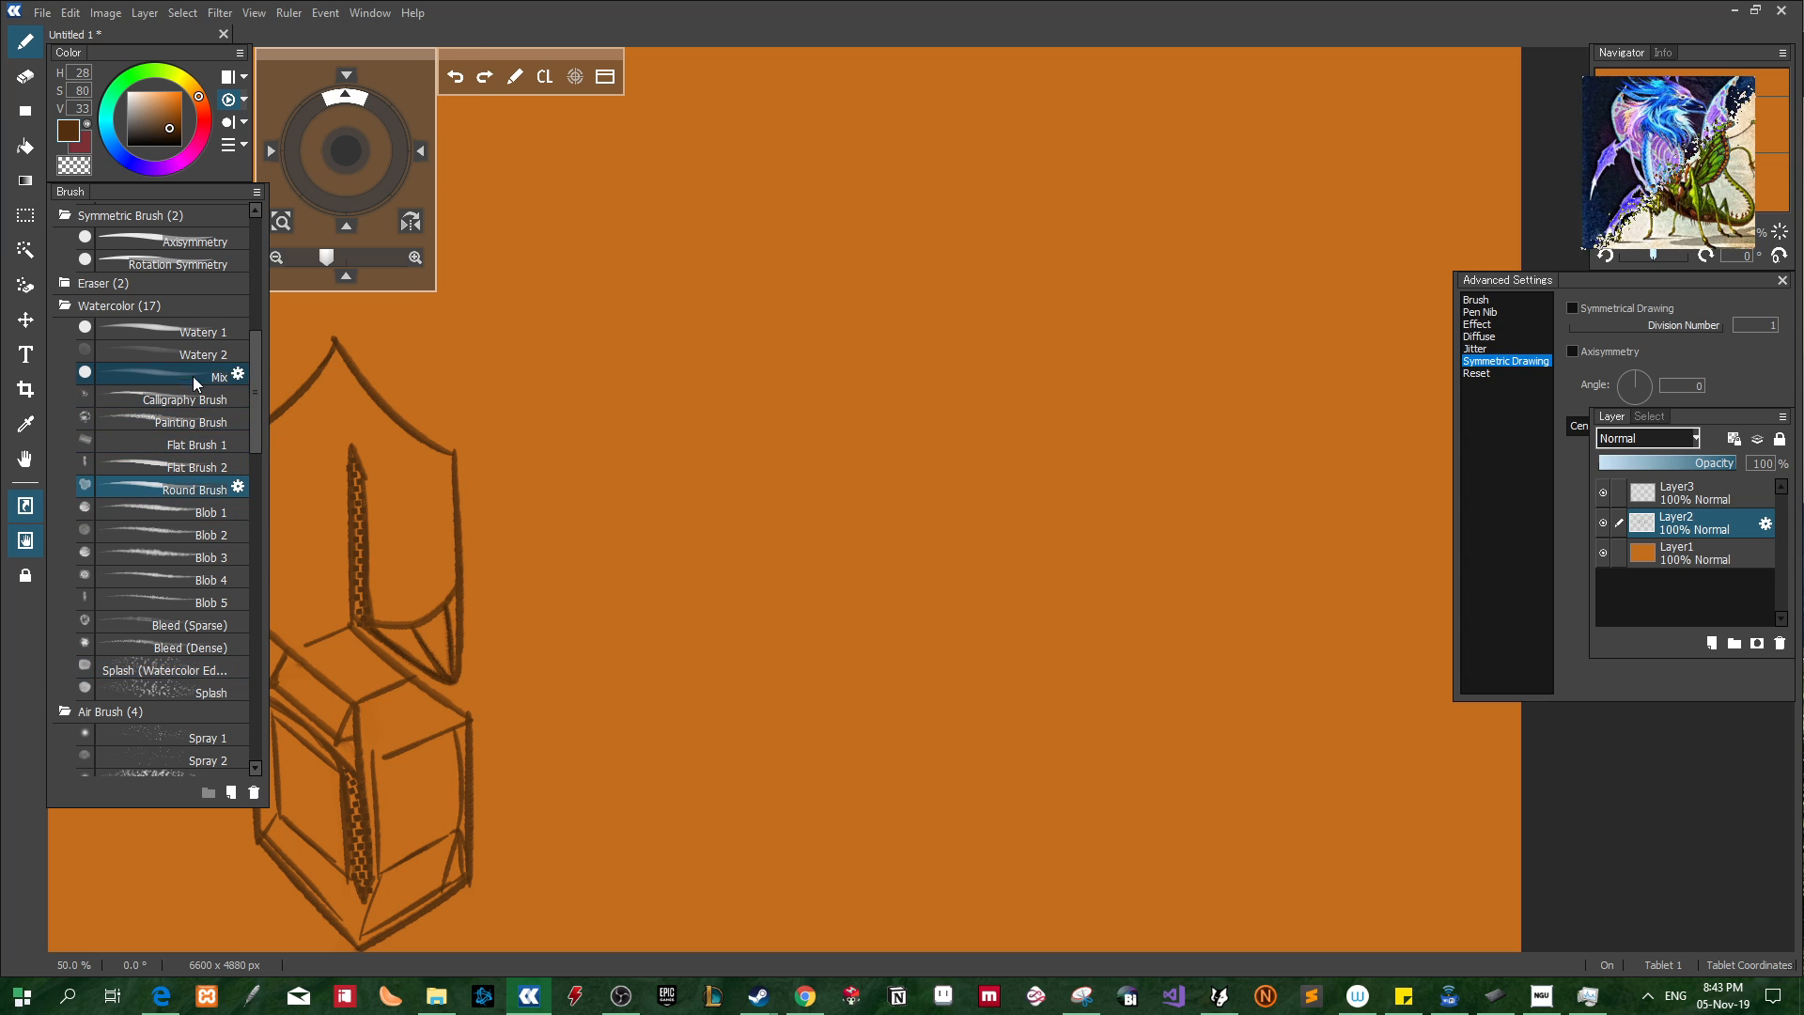
{"action": "left_click", "coordinate": [188, 332]}
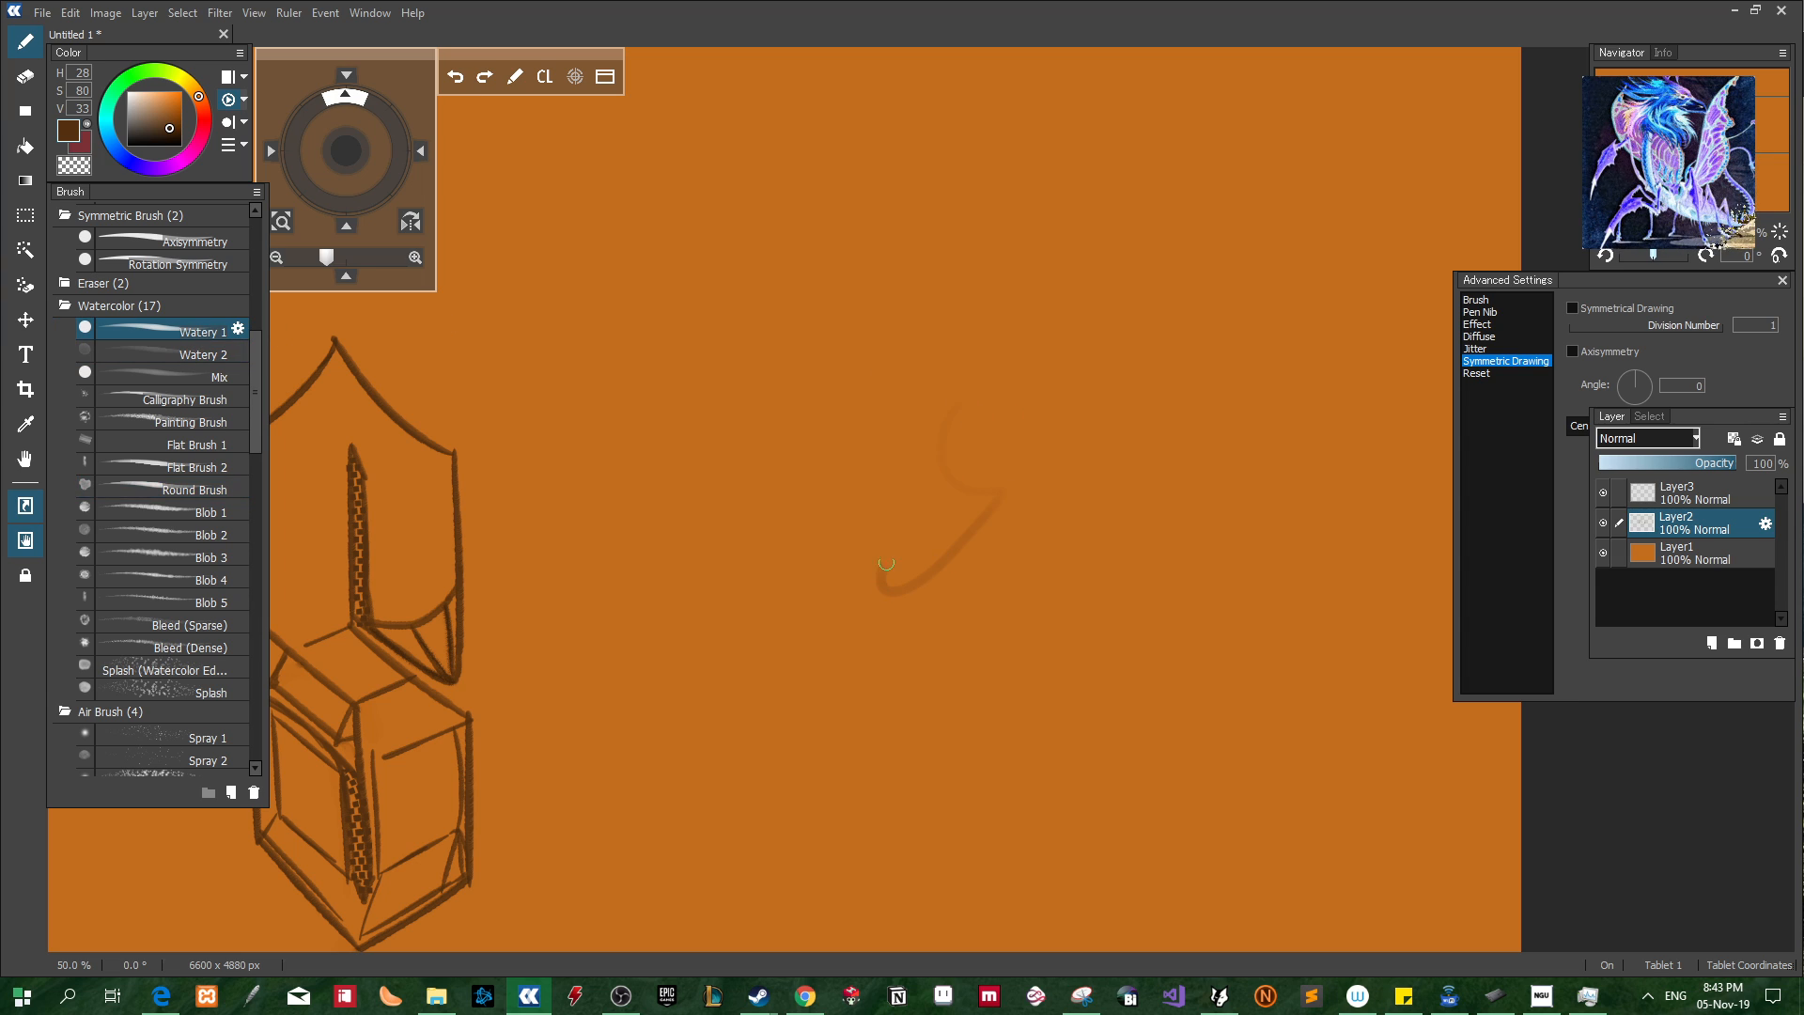
{"action": "left_click_drag", "start_coordinate": [963, 482], "coordinate": [959, 365]}
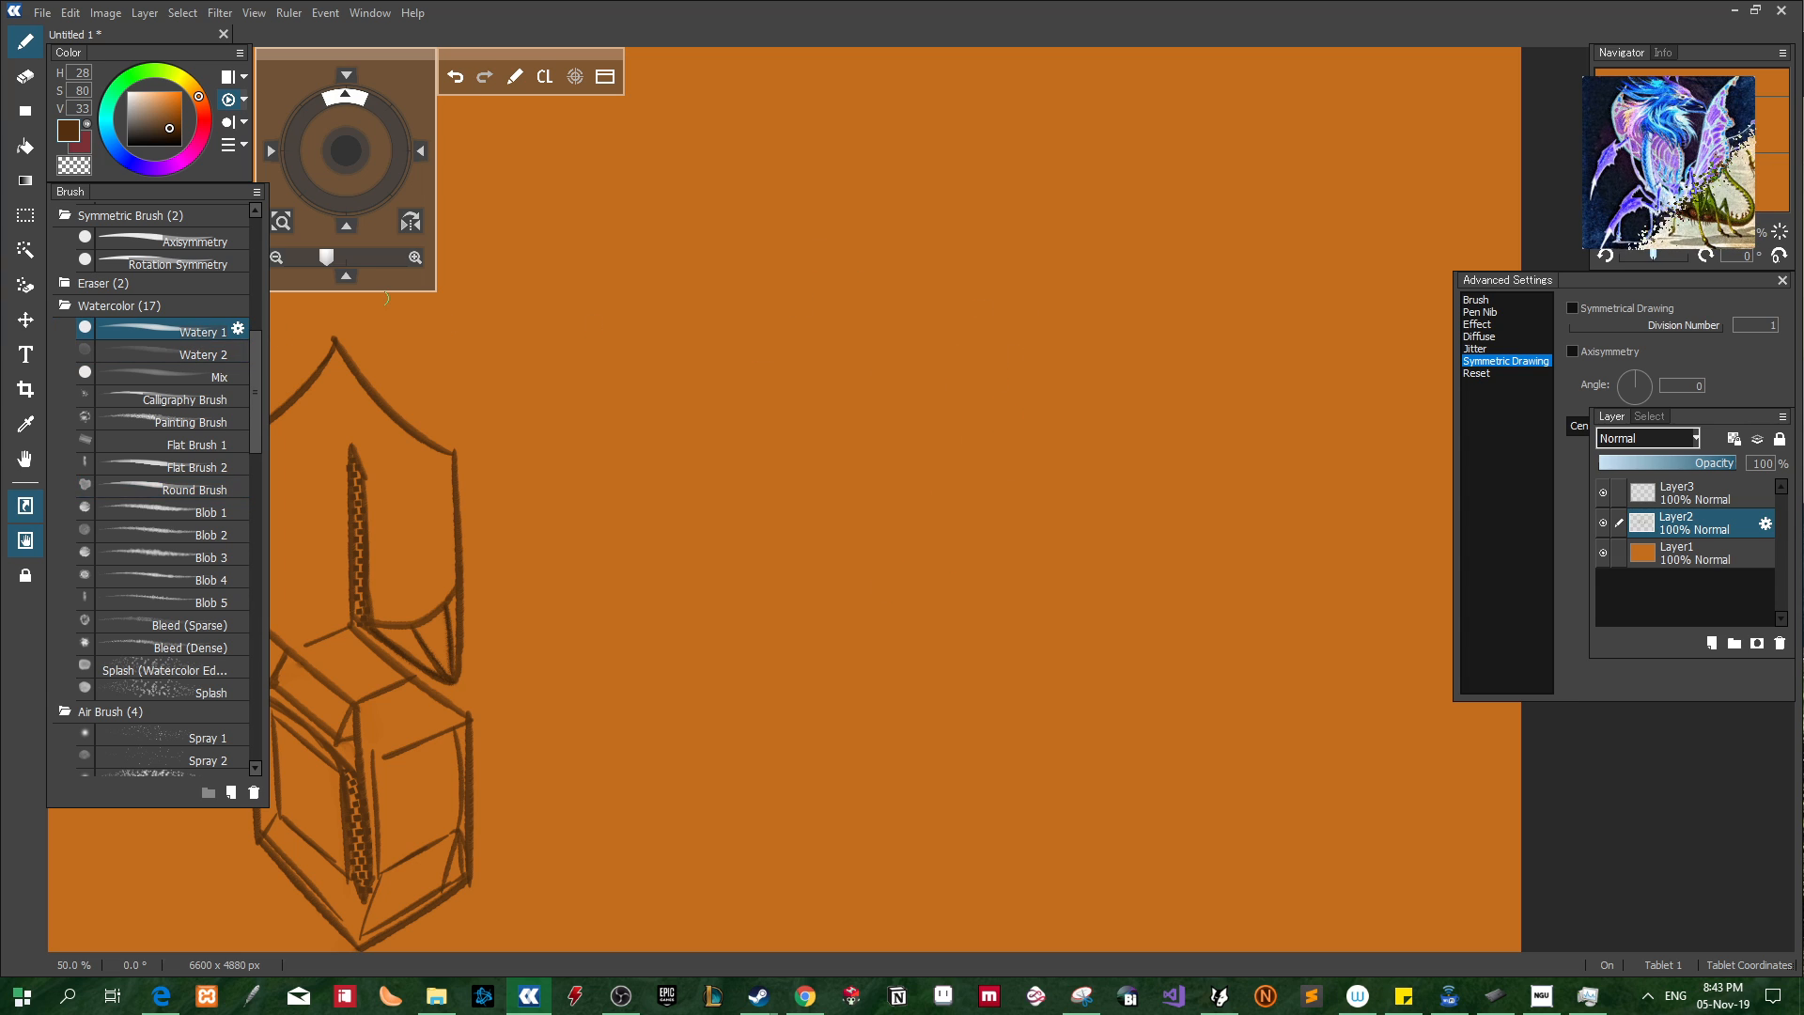
{"action": "key", "text": "ctrl+z"}
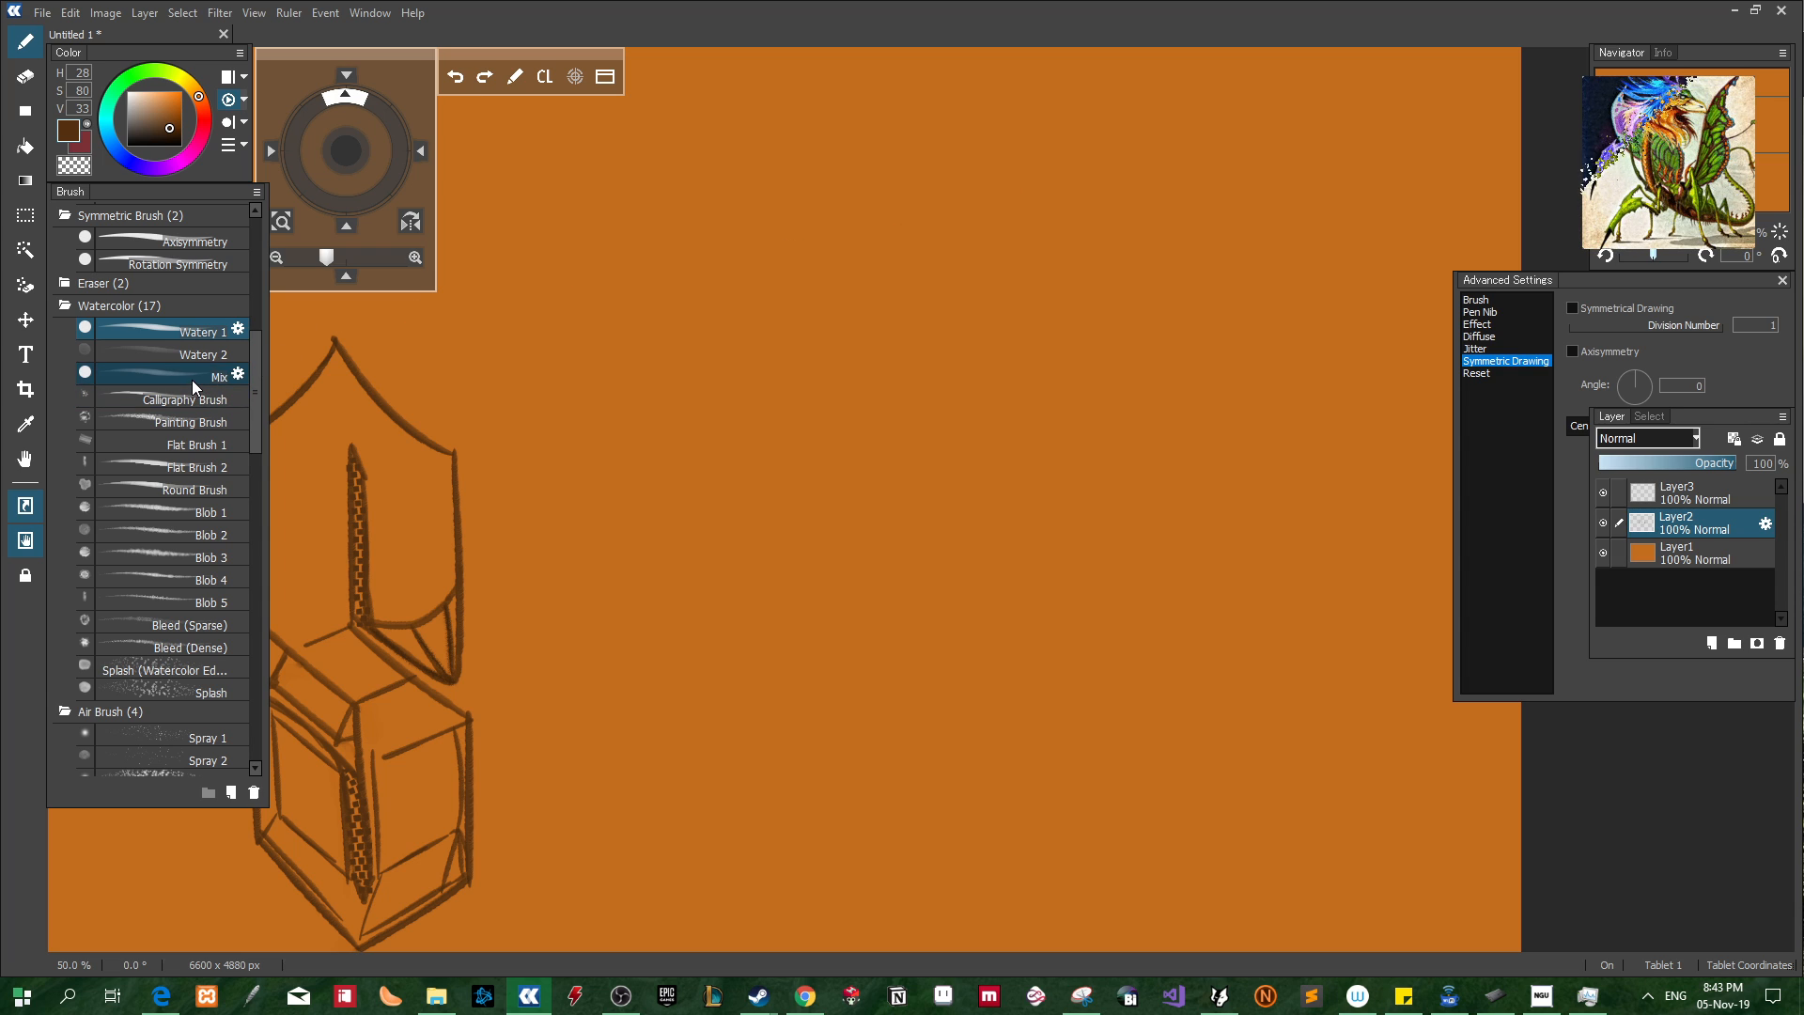
Move the Mix brush above Watery 2 in the brush list, and paint a shaded crescent with Watery 2 in brown and dark red
{"action": "left_click_drag", "start_coordinate": [192, 380], "coordinate": [191, 357]}
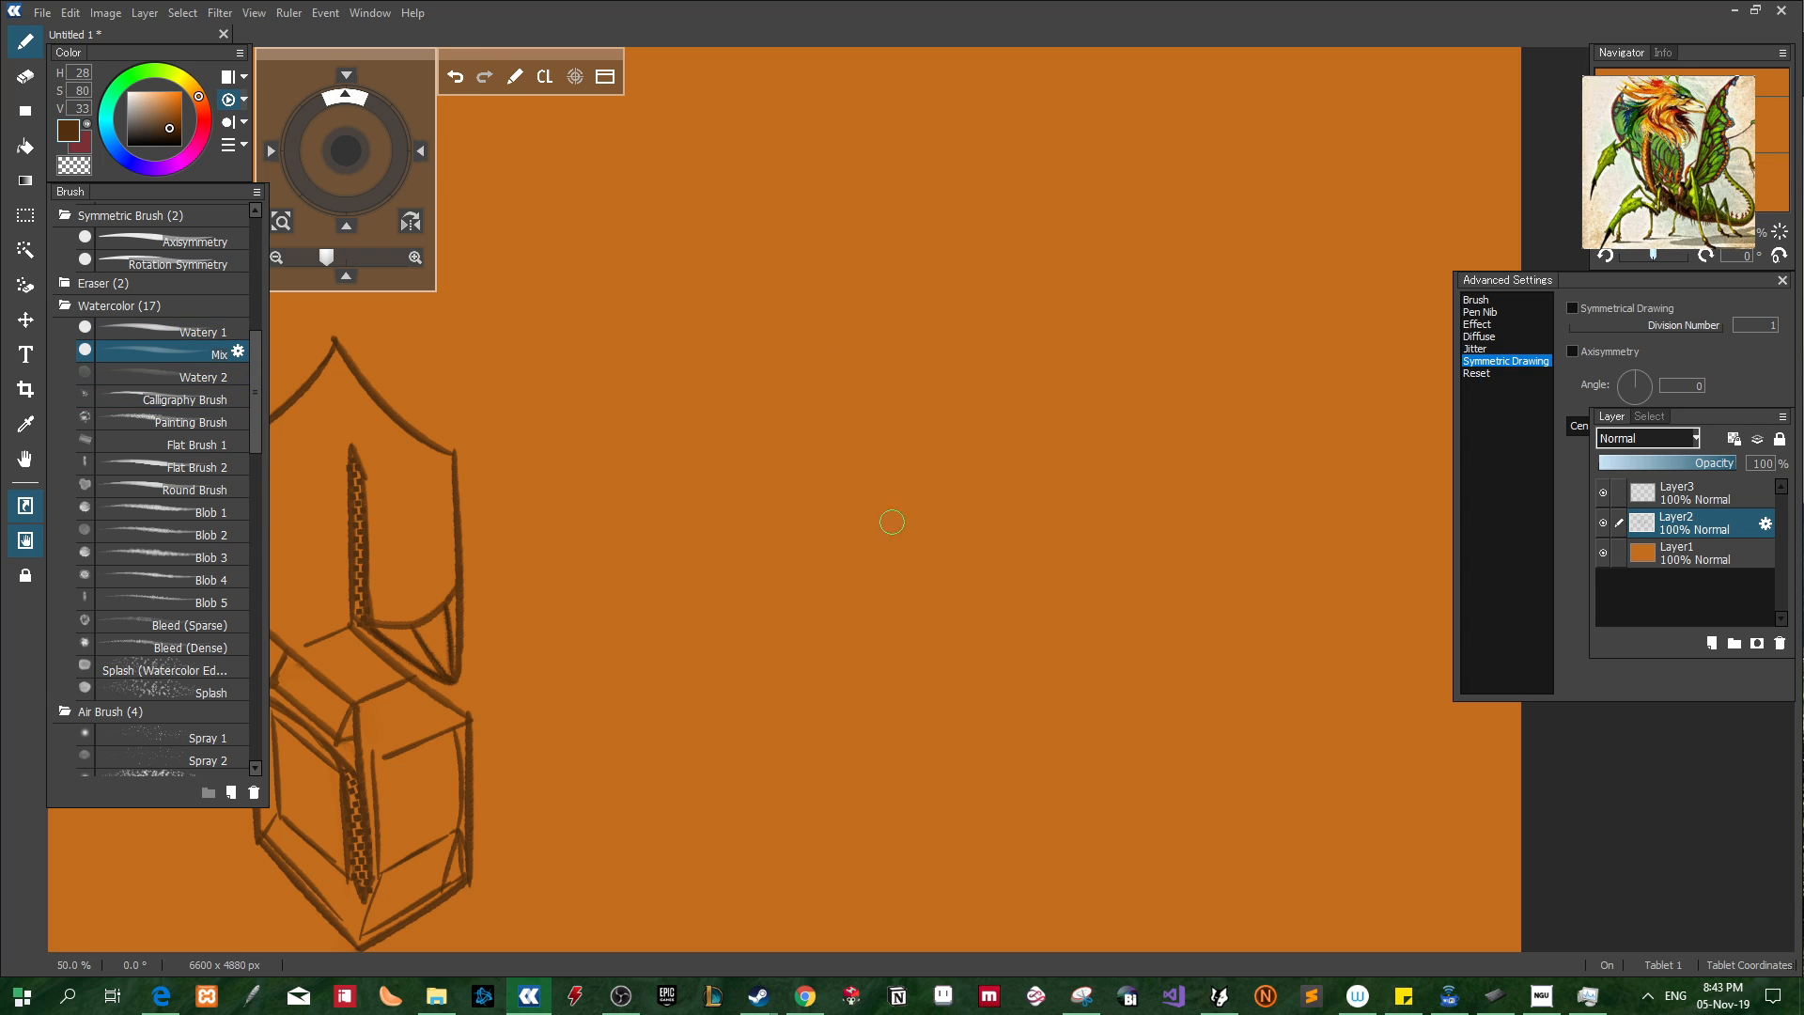
{"action": "left_click", "coordinate": [175, 381]}
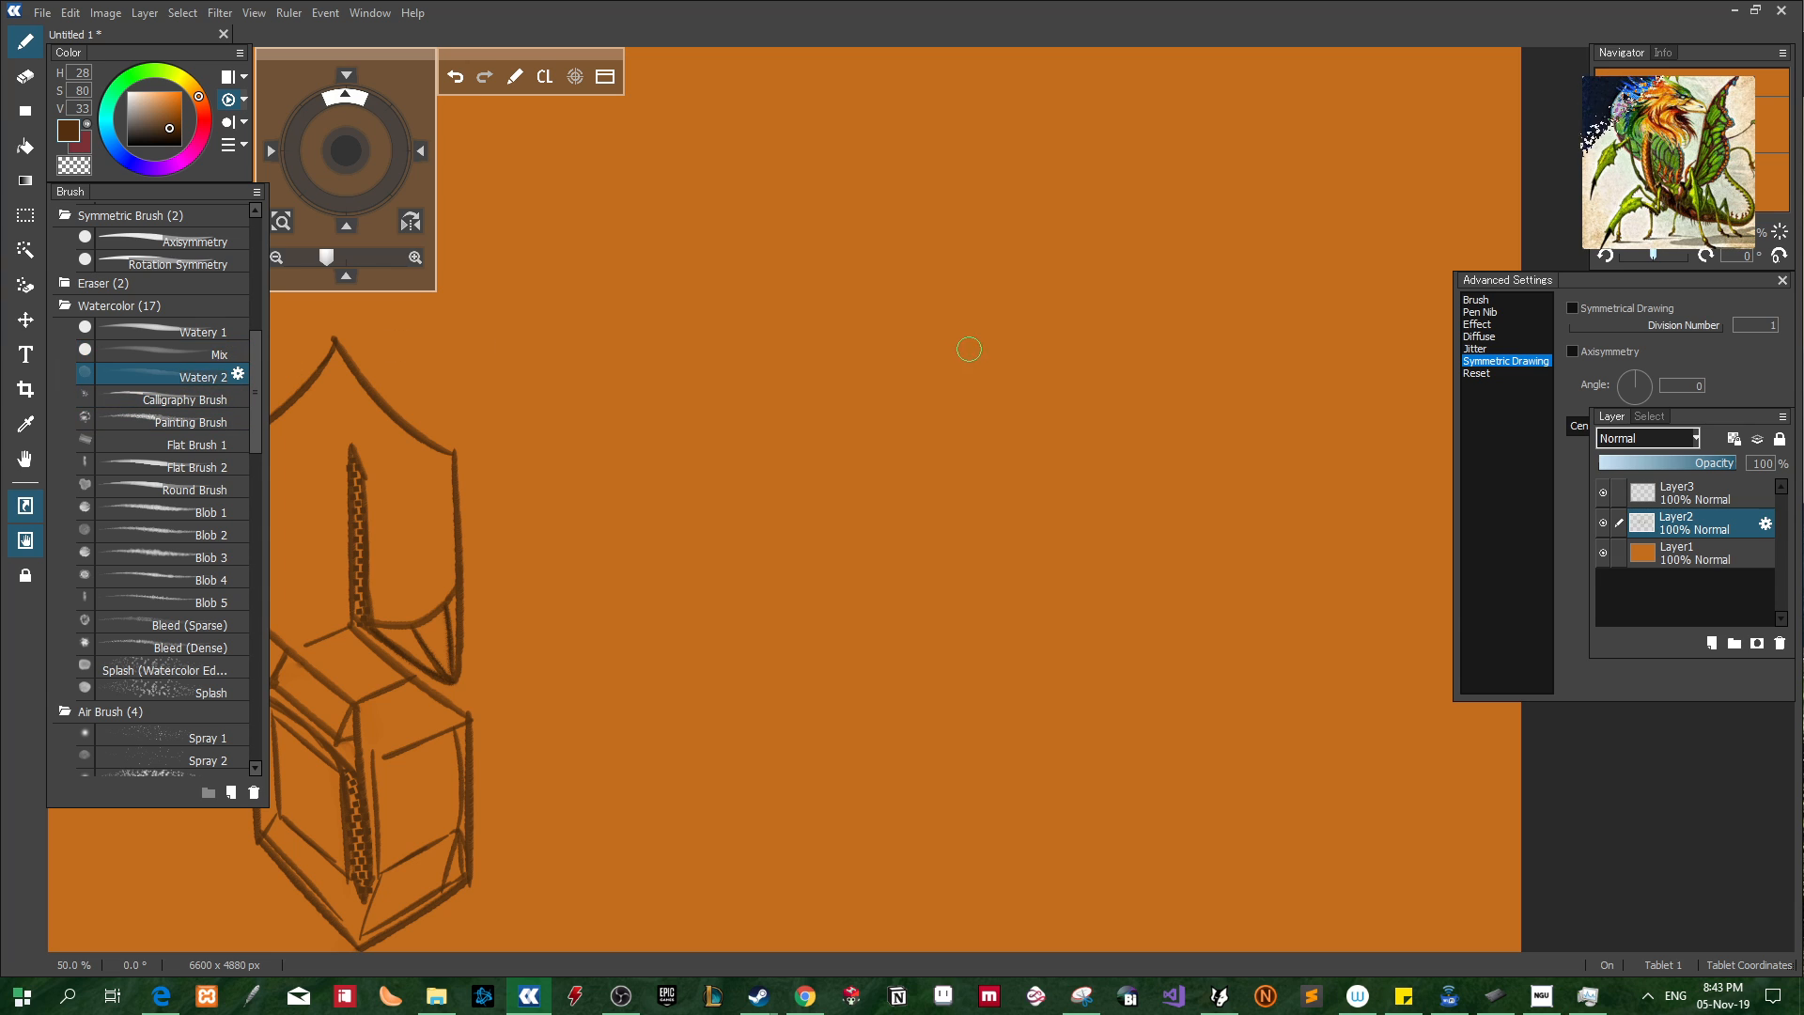
{"action": "mouse_move", "coordinate": [914, 483]}
{"action": "left_mouse_down"}
{"action": "mouse_move", "coordinate": [945, 419]}
{"action": "mouse_move", "coordinate": [907, 492]}
{"action": "mouse_move", "coordinate": [934, 299]}
{"action": "mouse_move", "coordinate": [911, 393]}
{"action": "mouse_move", "coordinate": [893, 294]}
{"action": "left_mouse_up"}
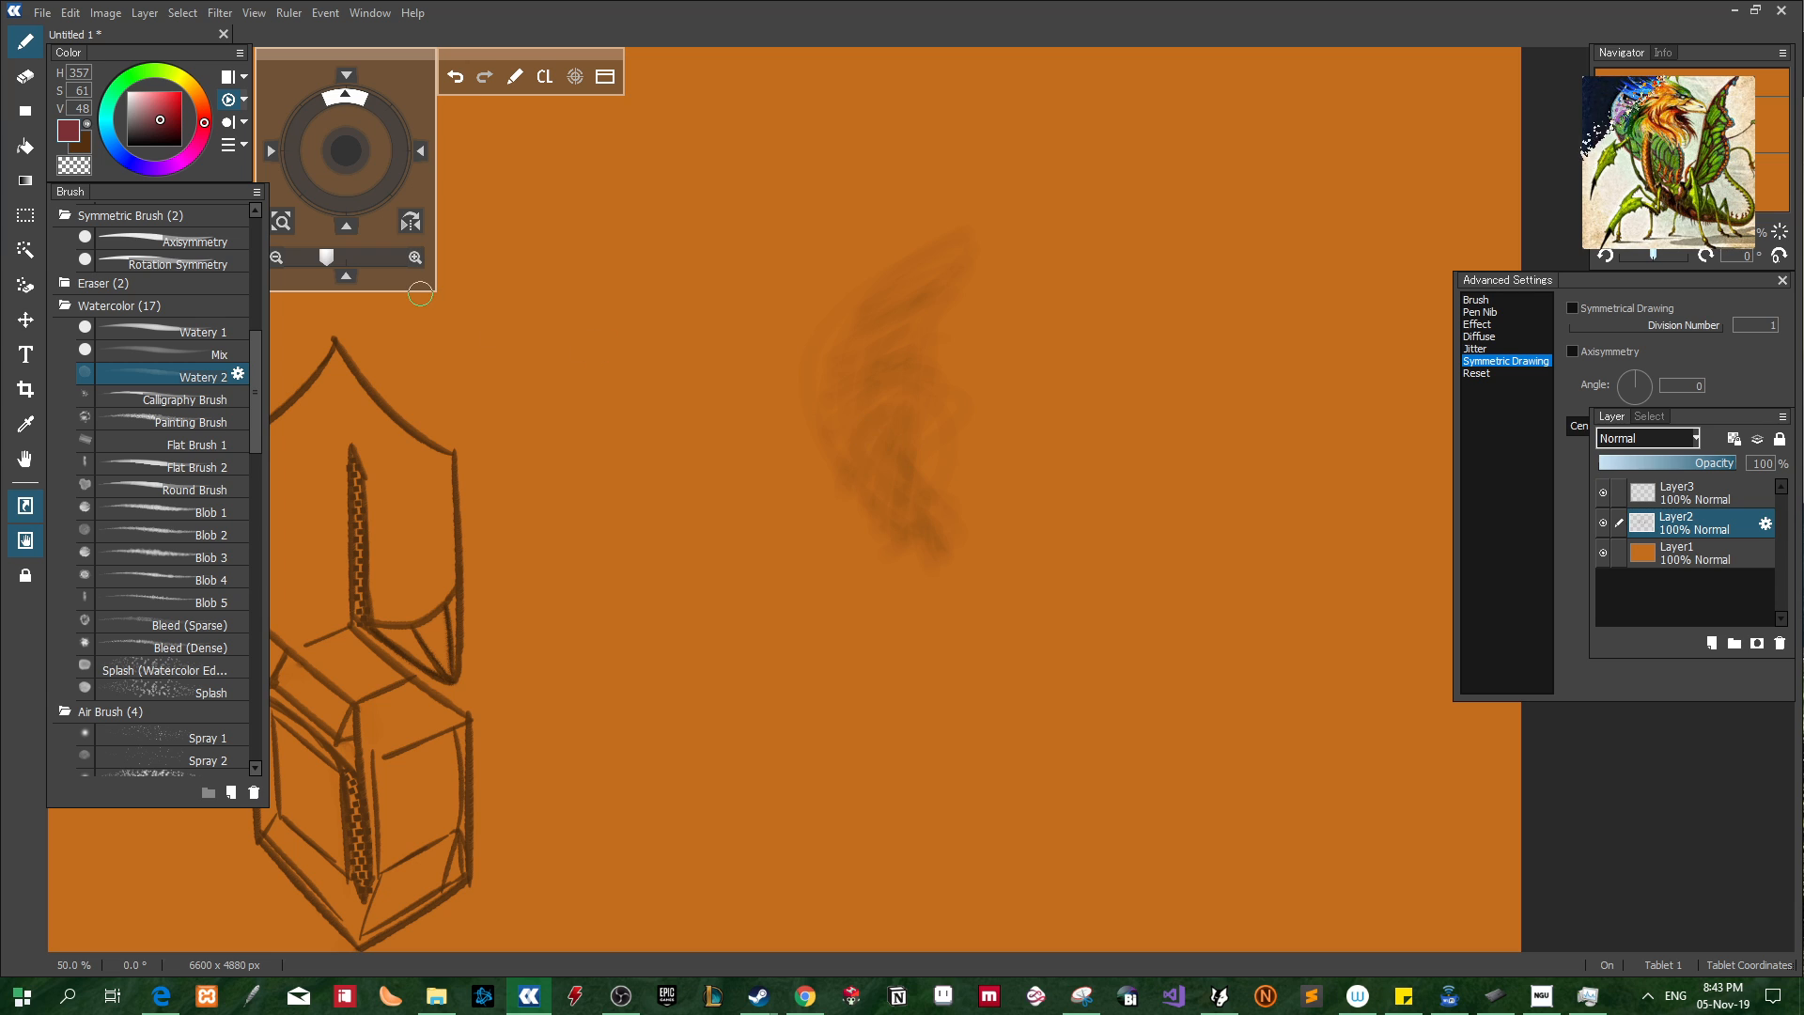
{"action": "left_click_drag", "start_coordinate": [852, 469], "coordinate": [949, 249]}
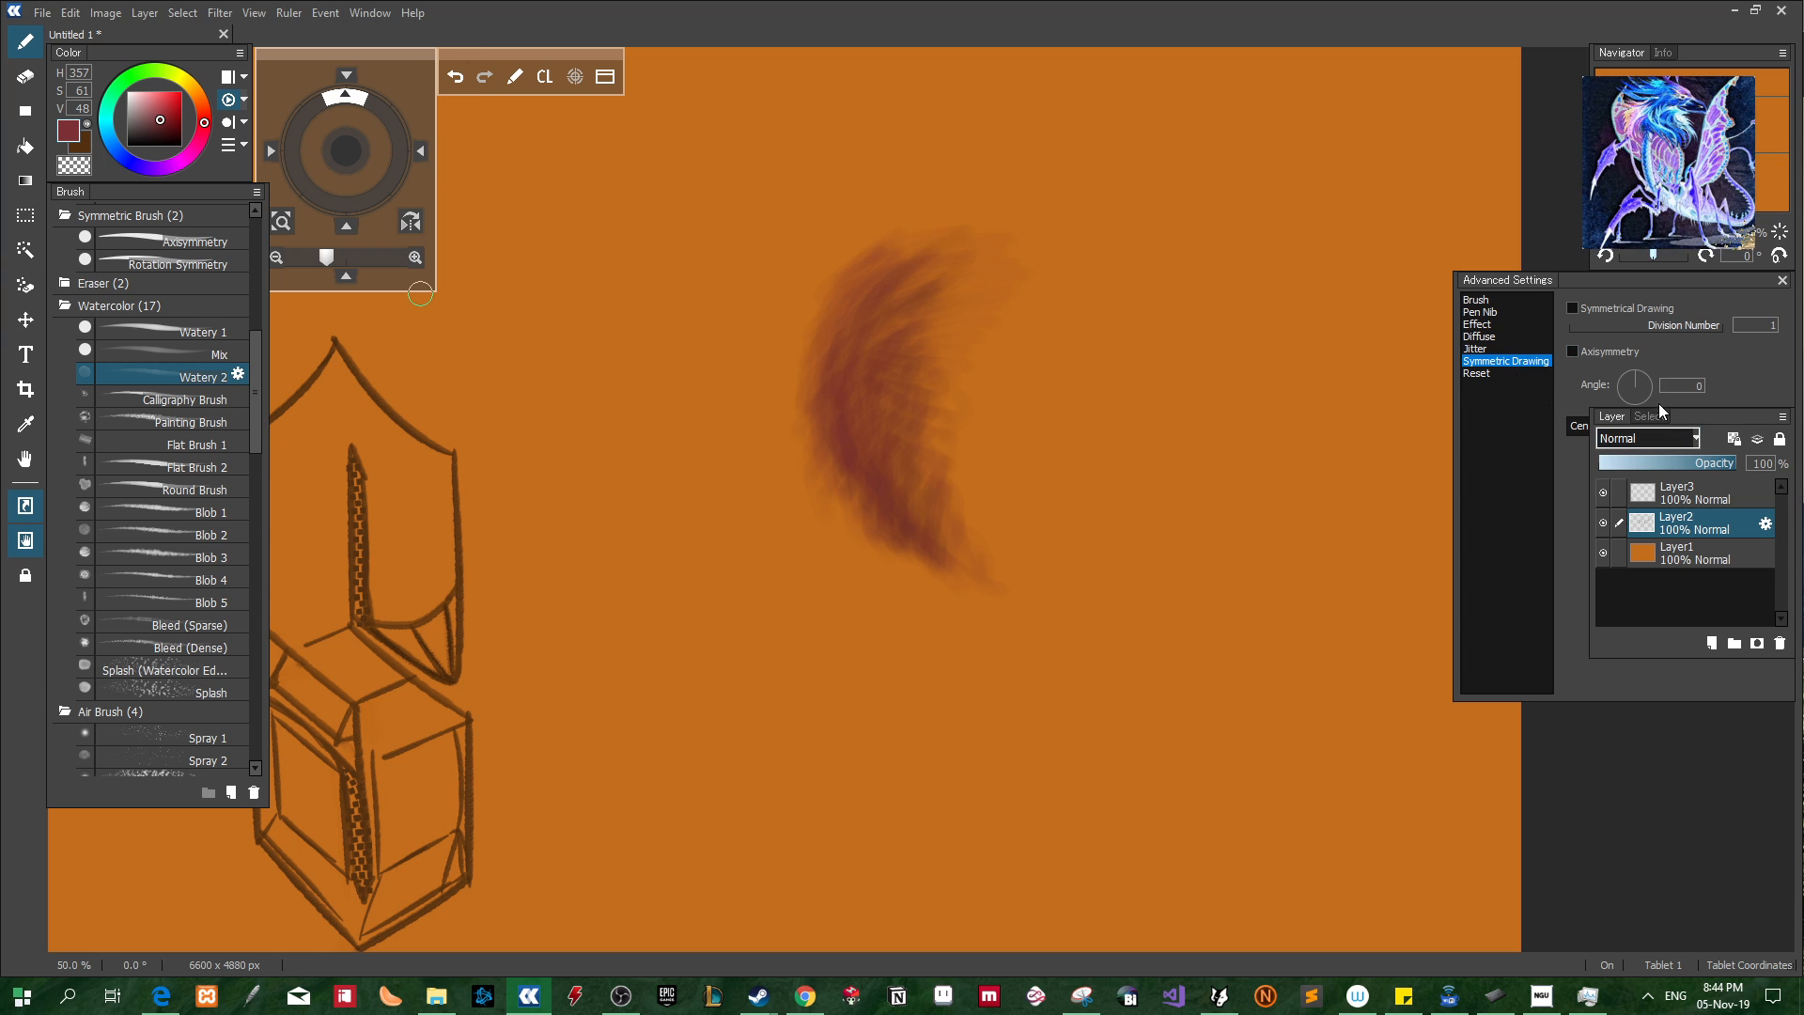
Move the layer panel below the Advanced Settings window and display the general brush settings for the Calligraphy Brush
{"action": "left_click_drag", "start_coordinate": [1714, 415], "coordinate": [1722, 718]}
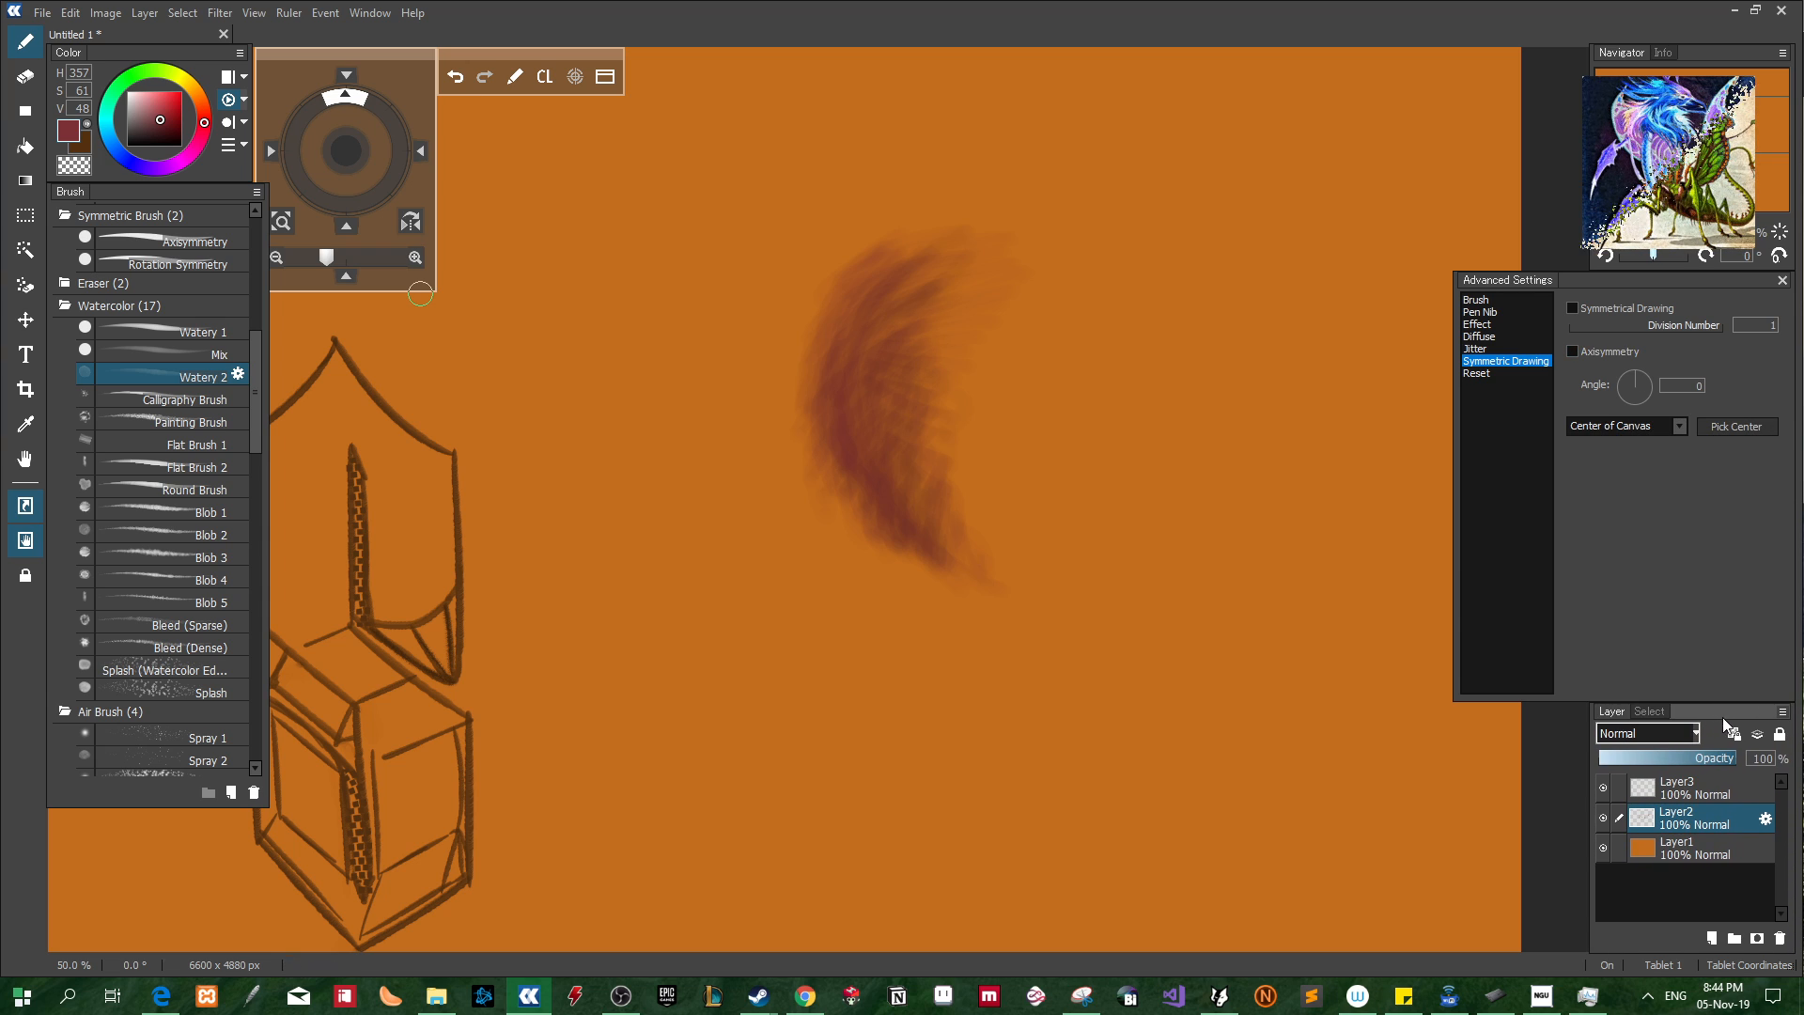
{"action": "left_click", "coordinate": [1494, 301]}
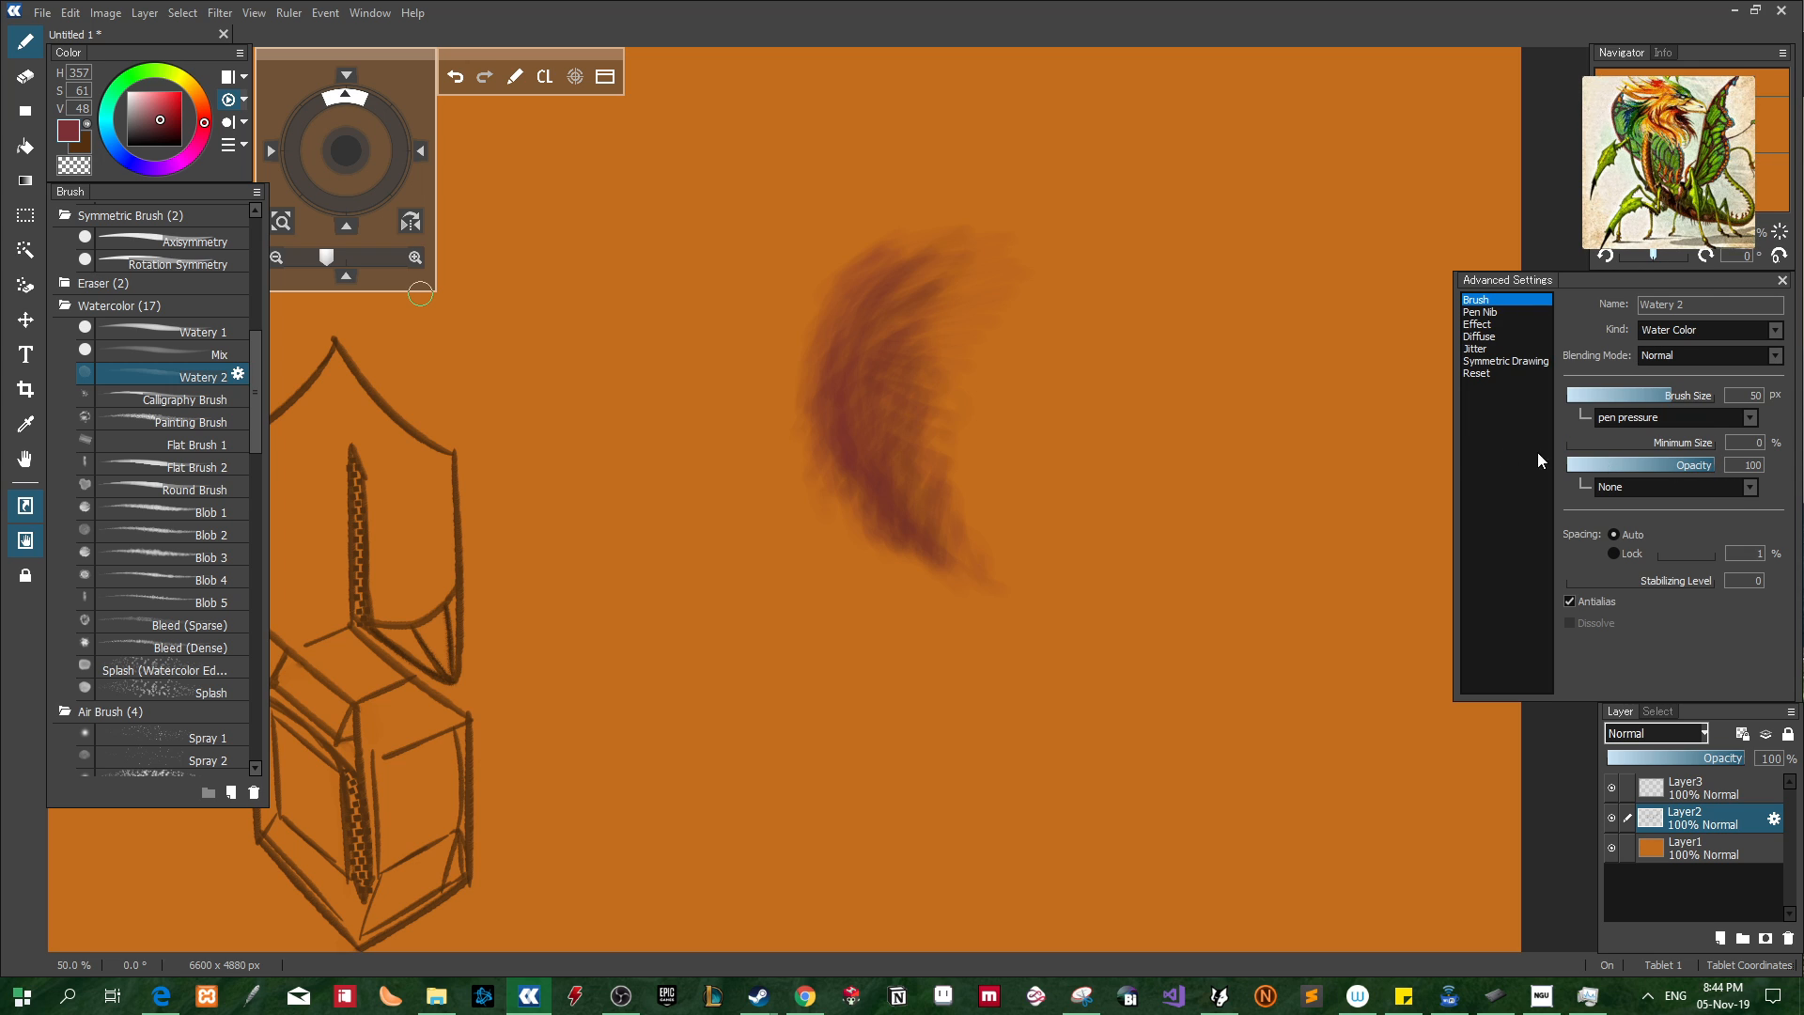
{"action": "left_click", "coordinate": [185, 404]}
Try dark red Calligraphy Brush scribbles beside the crescent and strokes over its upper edge, undoing each attempt
{"action": "mouse_move", "coordinate": [1168, 288]}
{"action": "left_mouse_down"}
{"action": "mouse_move", "coordinate": [1141, 459]}
{"action": "mouse_move", "coordinate": [1139, 256]}
{"action": "mouse_move", "coordinate": [1162, 460]}
{"action": "left_mouse_up"}
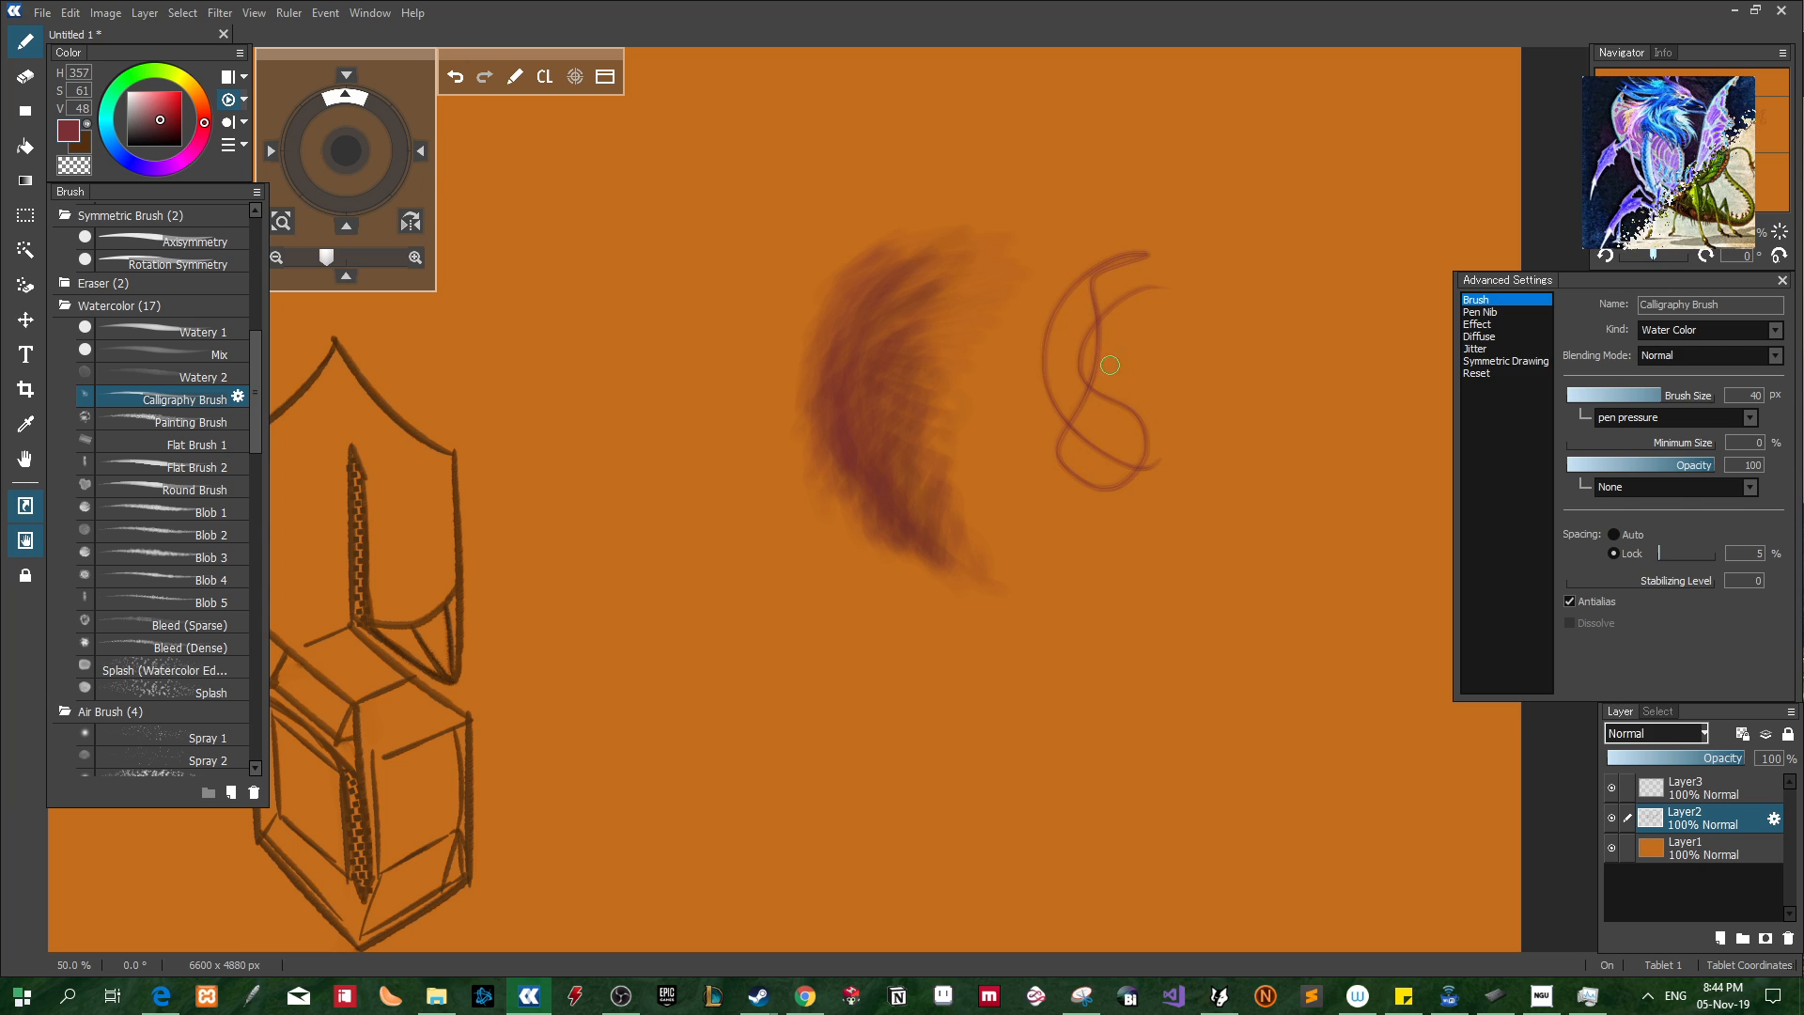
{"action": "key", "text": "ctrl+z"}
{"action": "mouse_move", "coordinate": [947, 326]}
{"action": "left_mouse_down"}
{"action": "mouse_move", "coordinate": [1039, 213]}
{"action": "mouse_move", "coordinate": [982, 229]}
{"action": "left_mouse_up"}
{"action": "key", "text": "ctrl+z"}
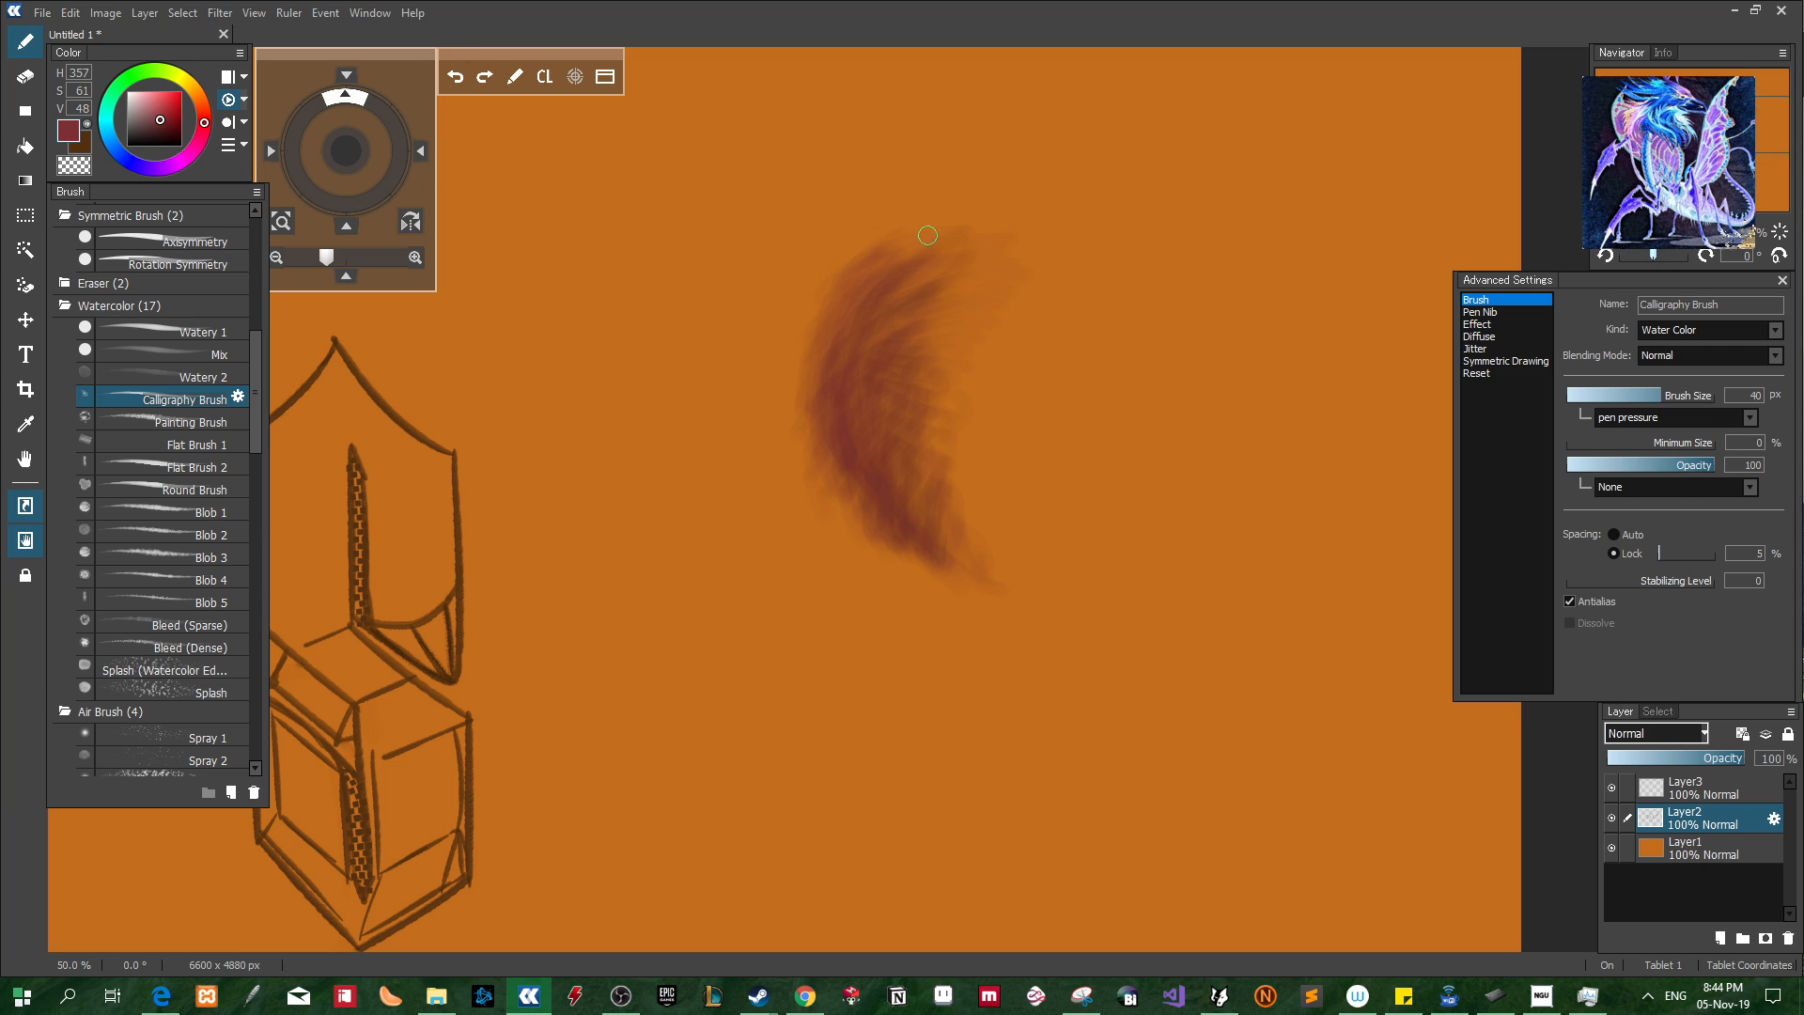
{"action": "left_click_drag", "start_coordinate": [838, 275], "coordinate": [820, 329]}
{"action": "key", "text": "ctrl+z"}
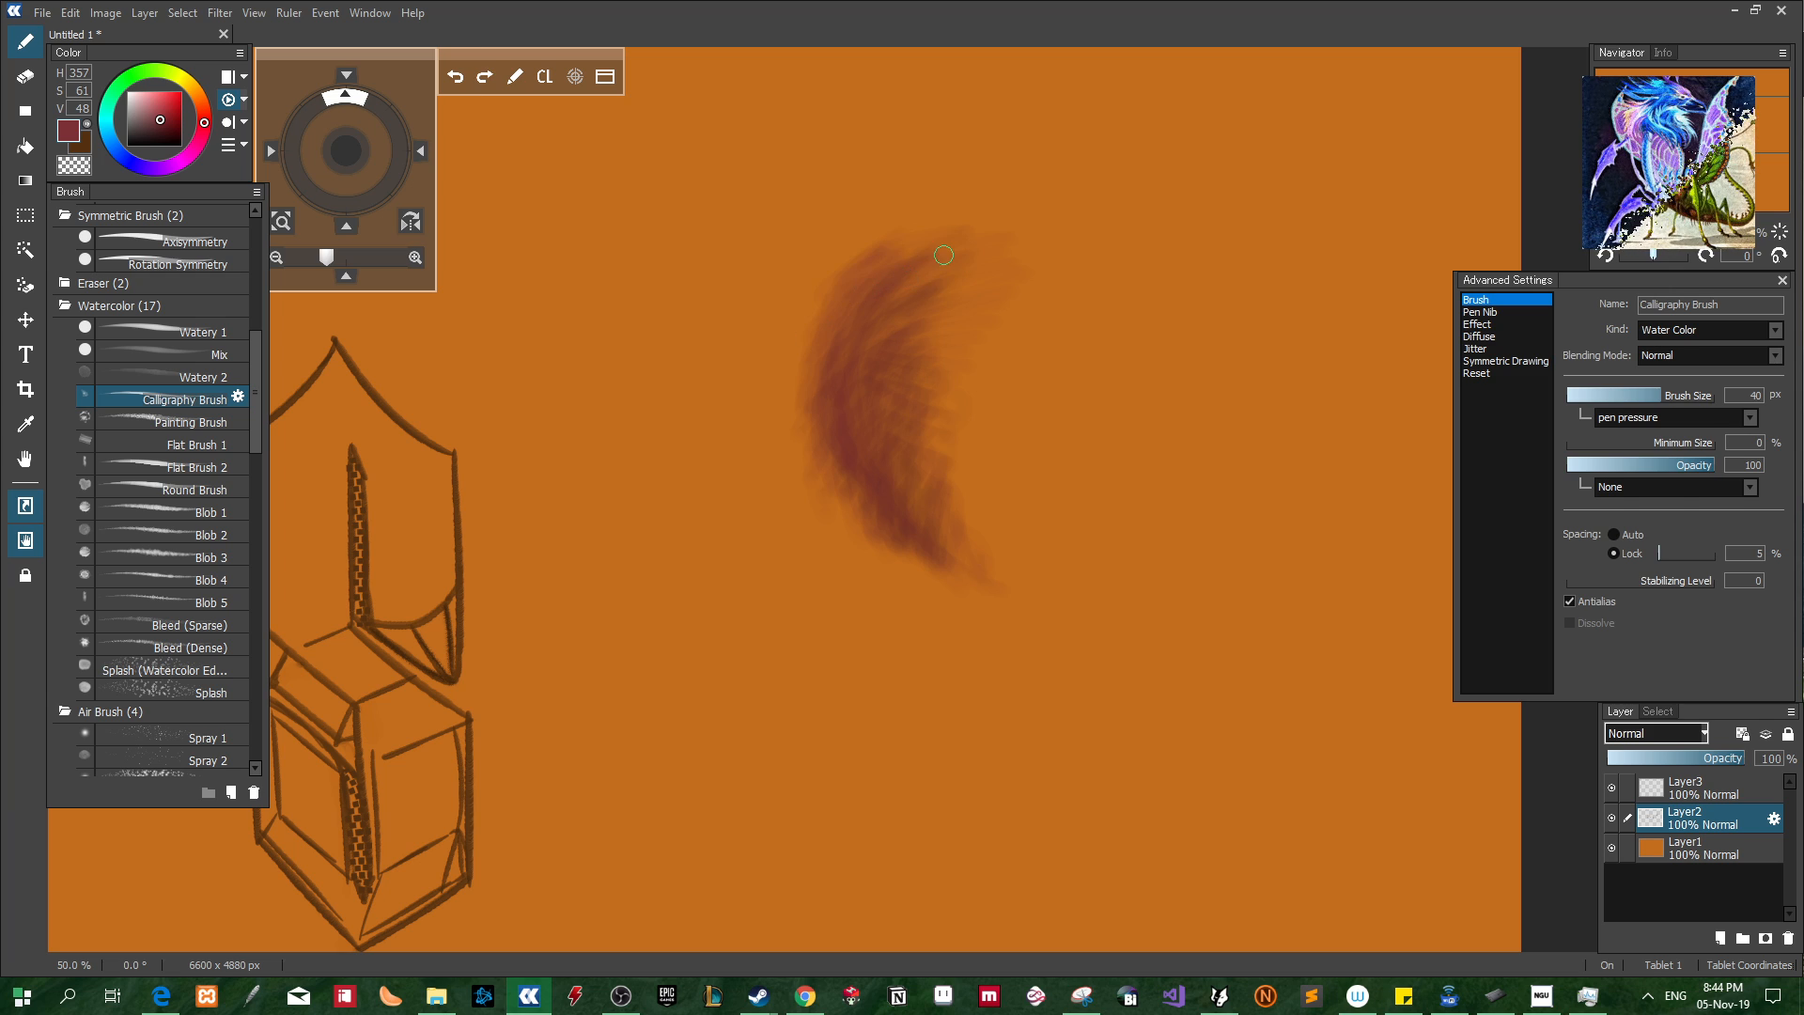
Paint fine dark red hatching and concentric curved lines along the crescent's inner side with the Calligraphy Brush
{"action": "mouse_move", "coordinate": [944, 255]}
{"action": "left_mouse_down"}
{"action": "mouse_move", "coordinate": [850, 324]}
{"action": "mouse_move", "coordinate": [836, 385]}
{"action": "left_mouse_up"}
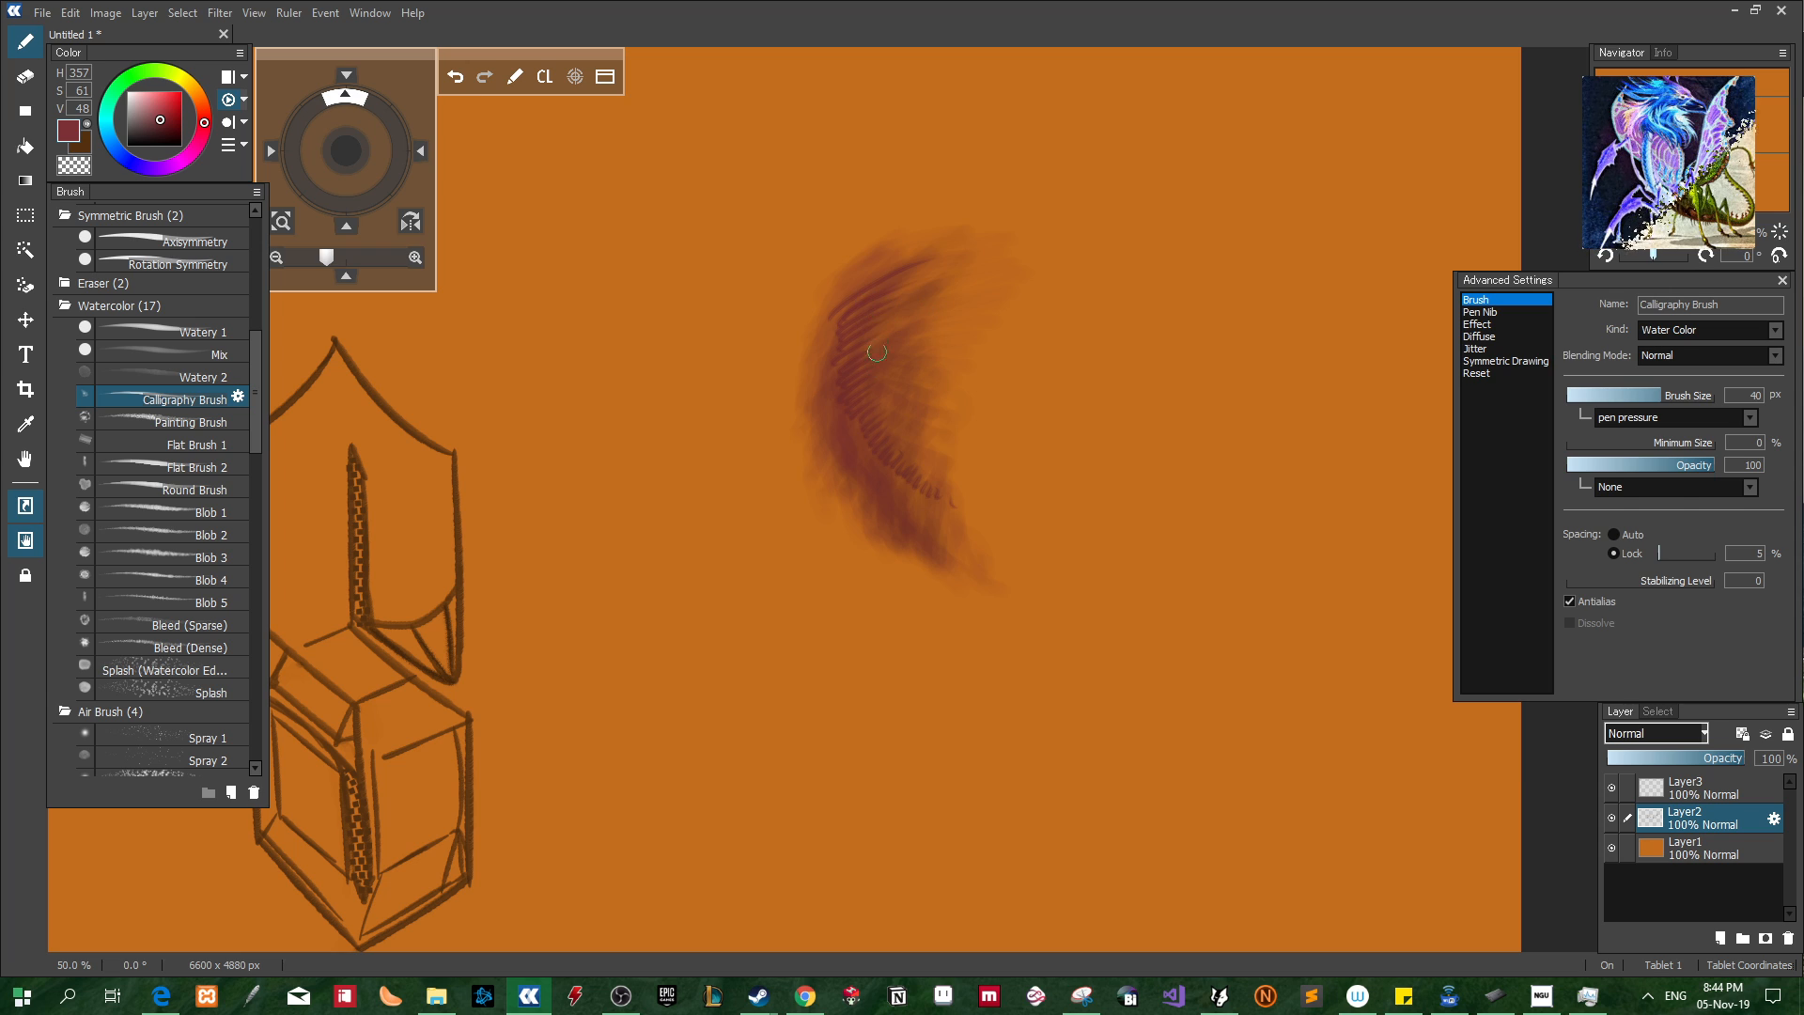
{"action": "left_click_drag", "start_coordinate": [875, 315], "coordinate": [955, 507]}
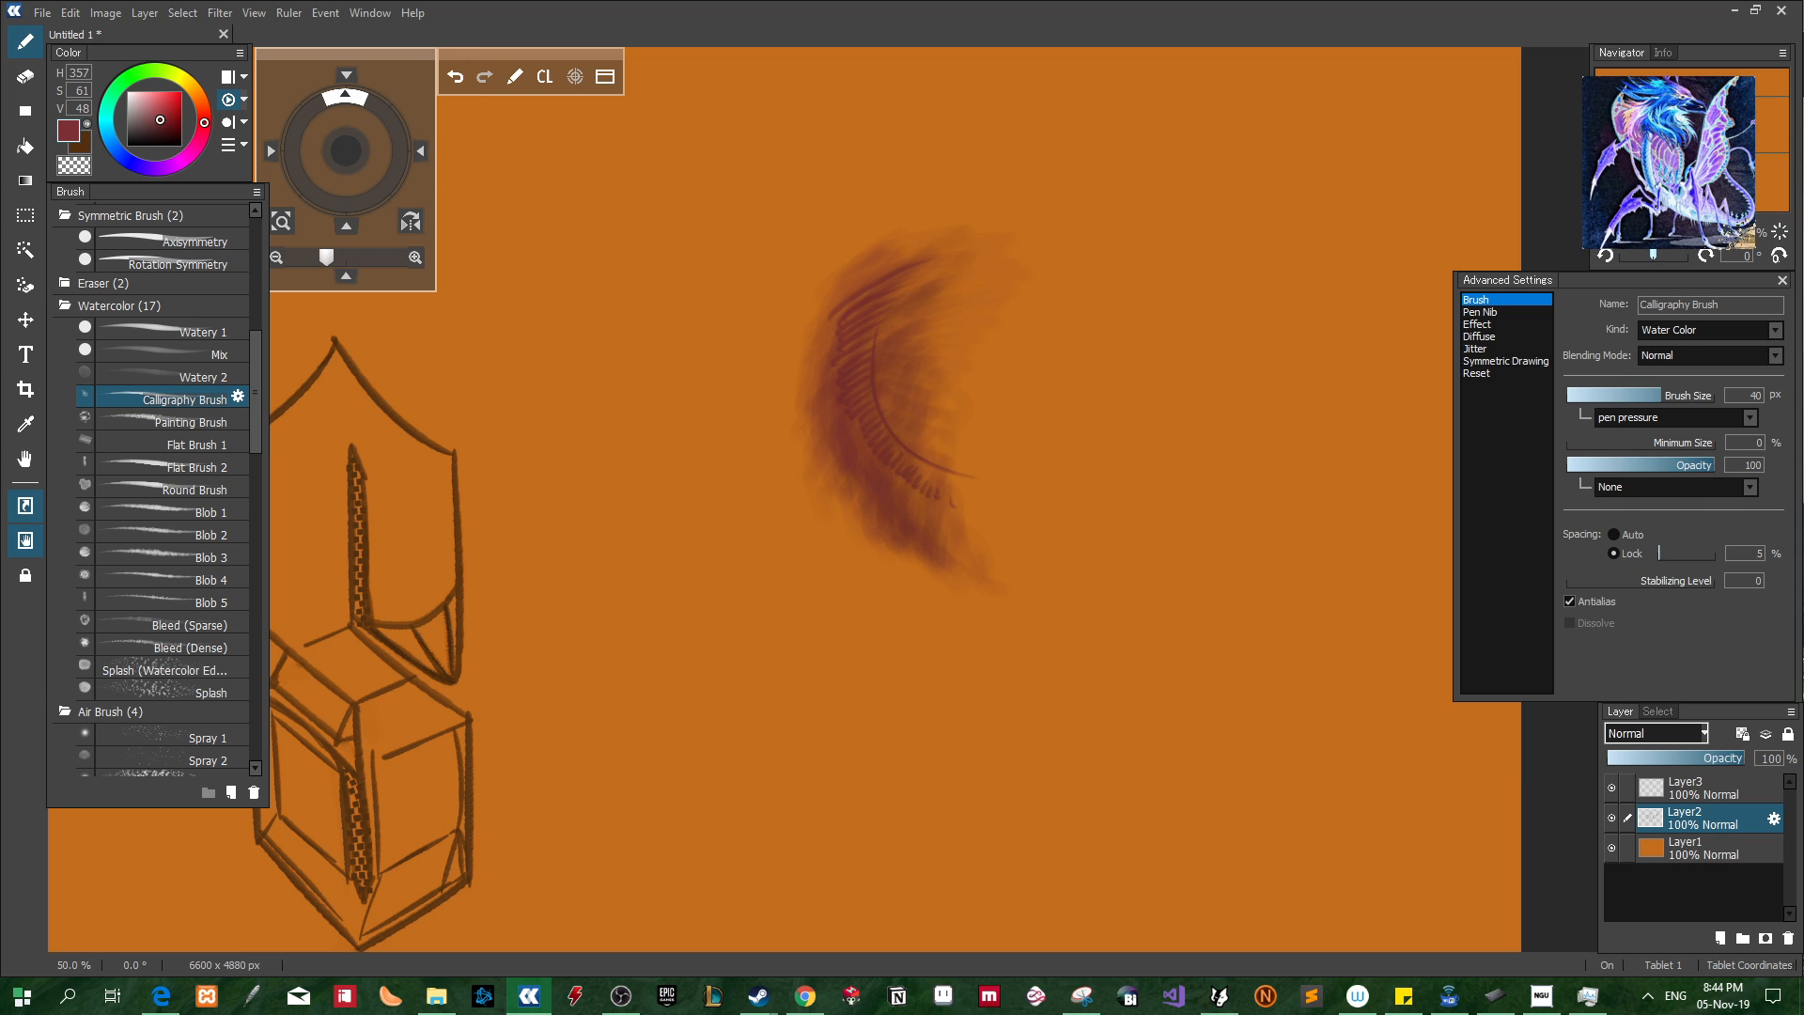
{"action": "left_click_drag", "start_coordinate": [884, 353], "coordinate": [960, 442]}
{"action": "mouse_move", "coordinate": [895, 357]}
{"action": "left_mouse_down"}
{"action": "mouse_move", "coordinate": [971, 432]}
{"action": "mouse_move", "coordinate": [923, 415]}
{"action": "left_mouse_up"}
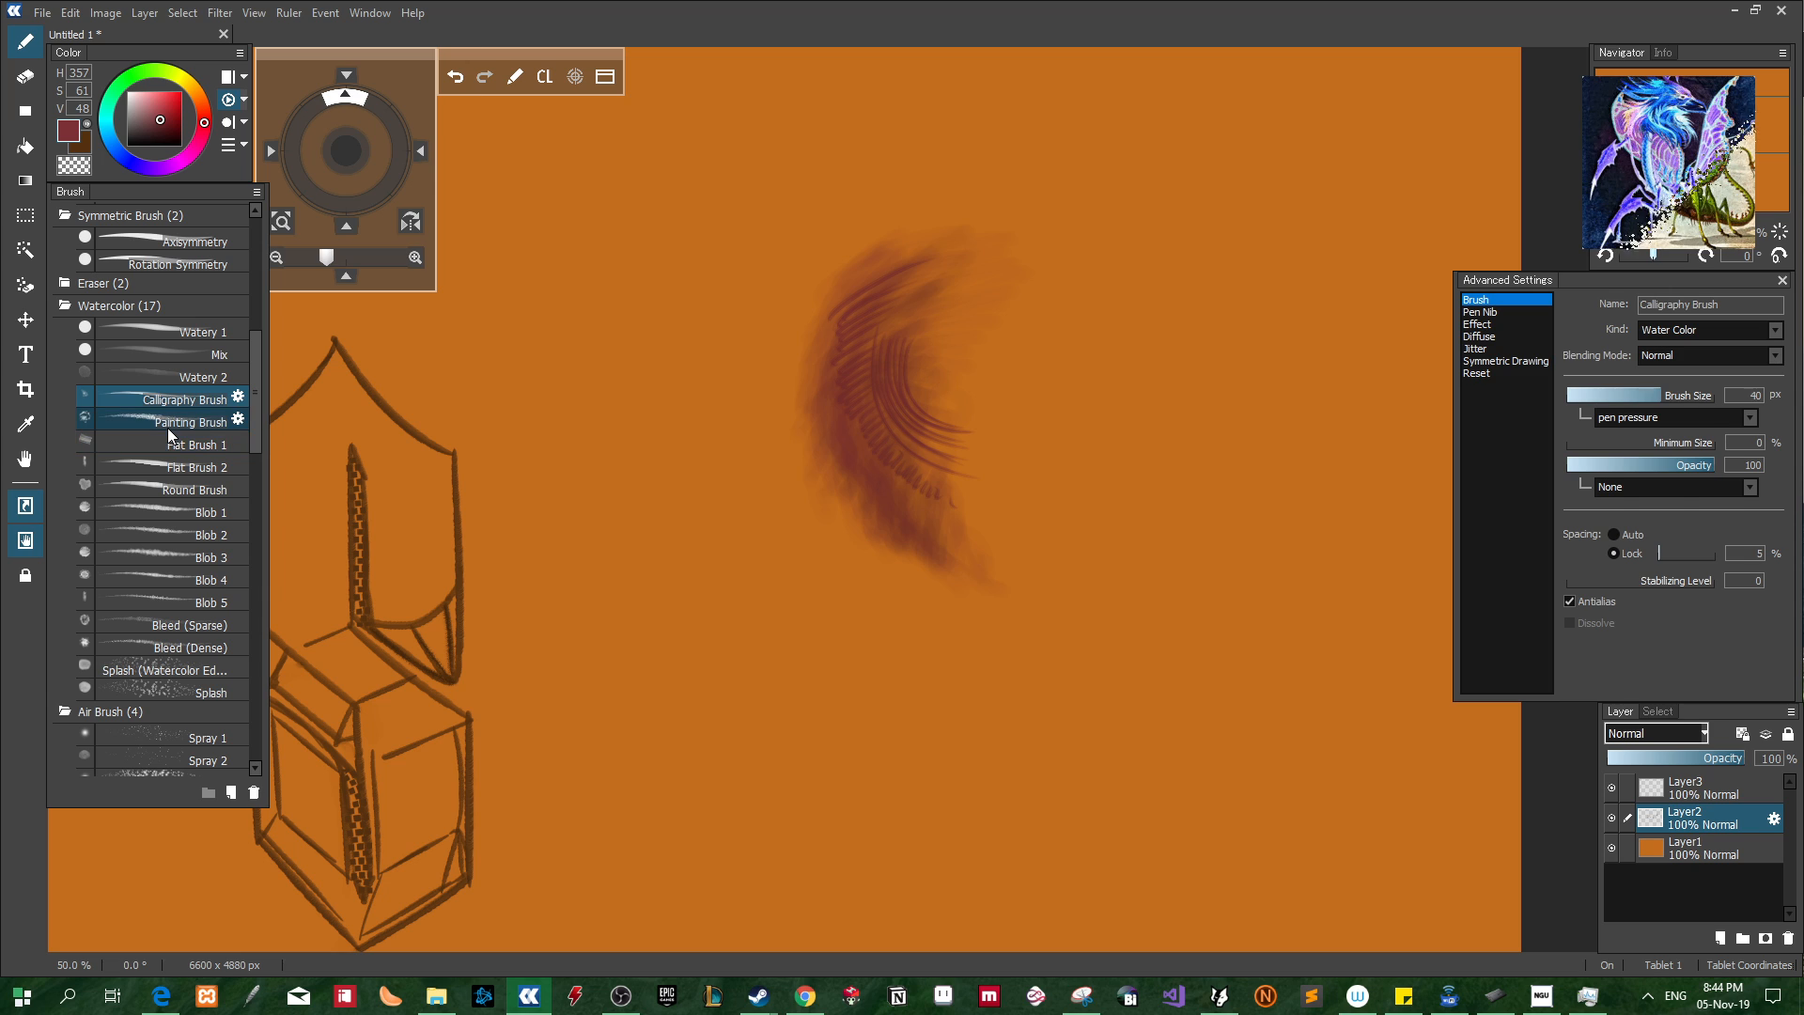
Try broad dark red Painting Brush strokes across the crescent's upper arc and extend its lower tail outward
{"action": "left_click", "coordinate": [170, 423]}
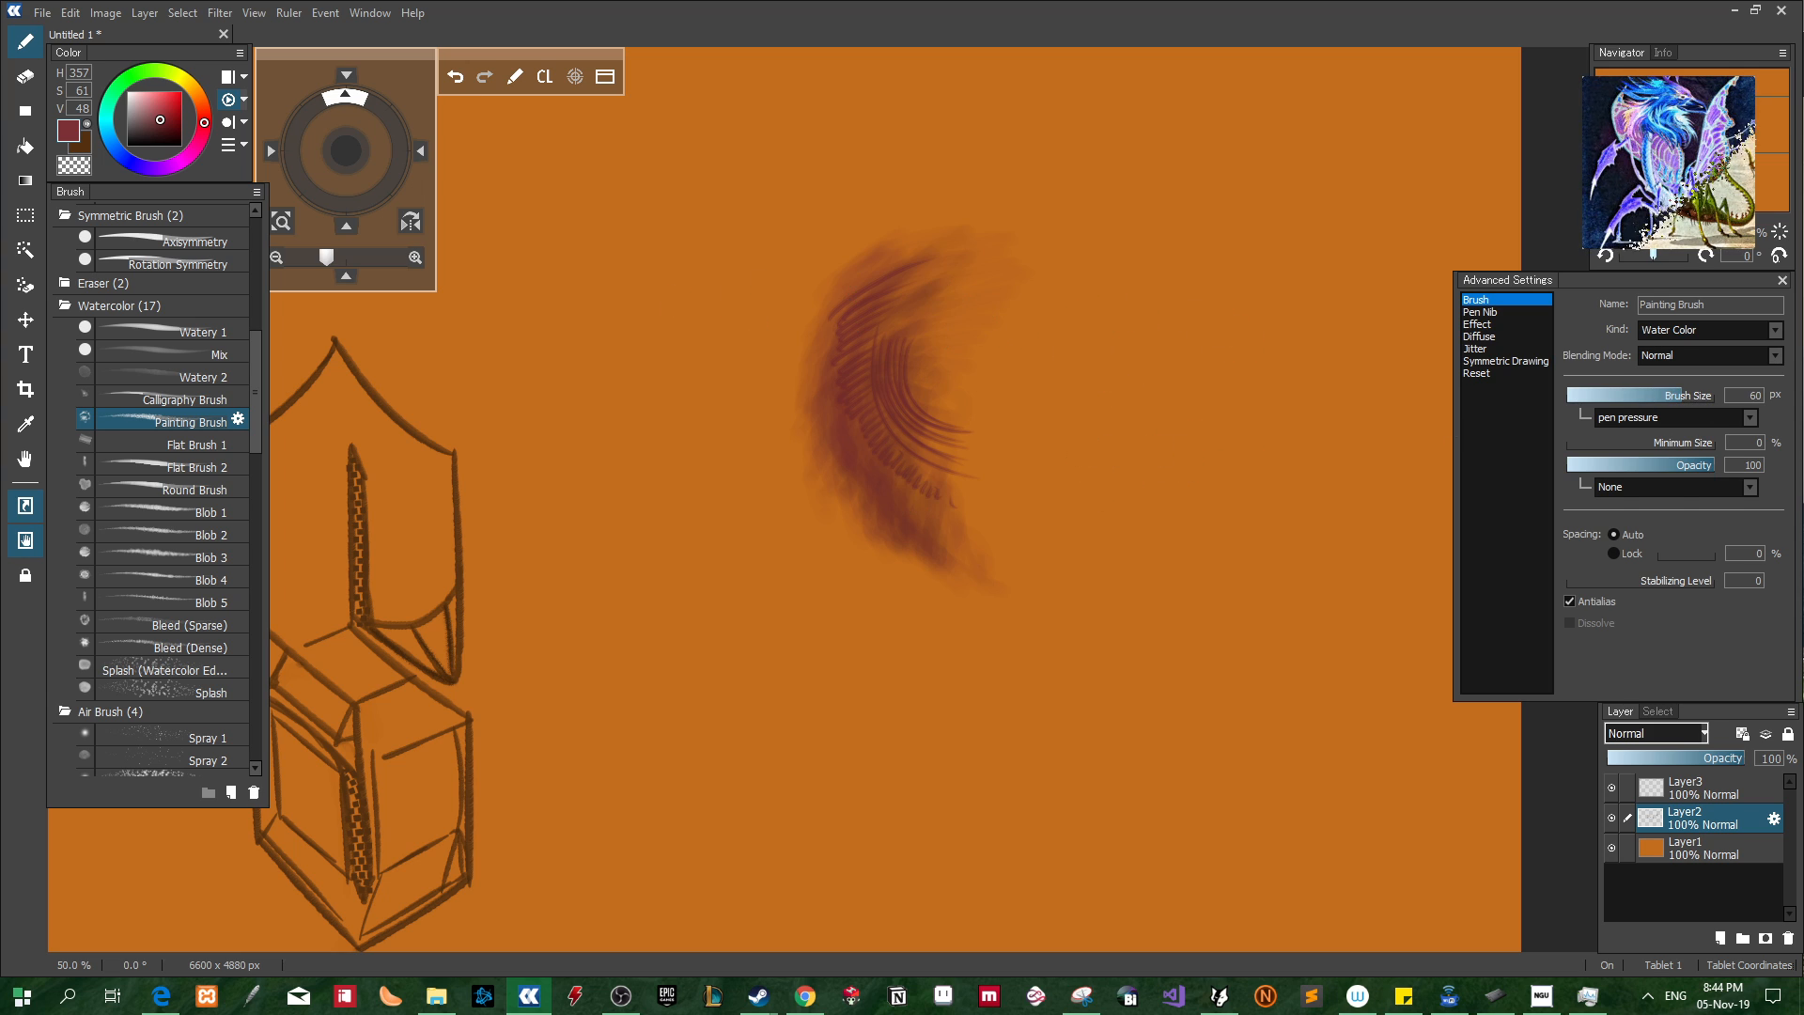
{"action": "mouse_move", "coordinate": [925, 361]}
{"action": "left_mouse_down"}
{"action": "mouse_move", "coordinate": [940, 393]}
{"action": "mouse_move", "coordinate": [992, 349]}
{"action": "left_mouse_up"}
{"action": "key", "text": "ctrl+z"}
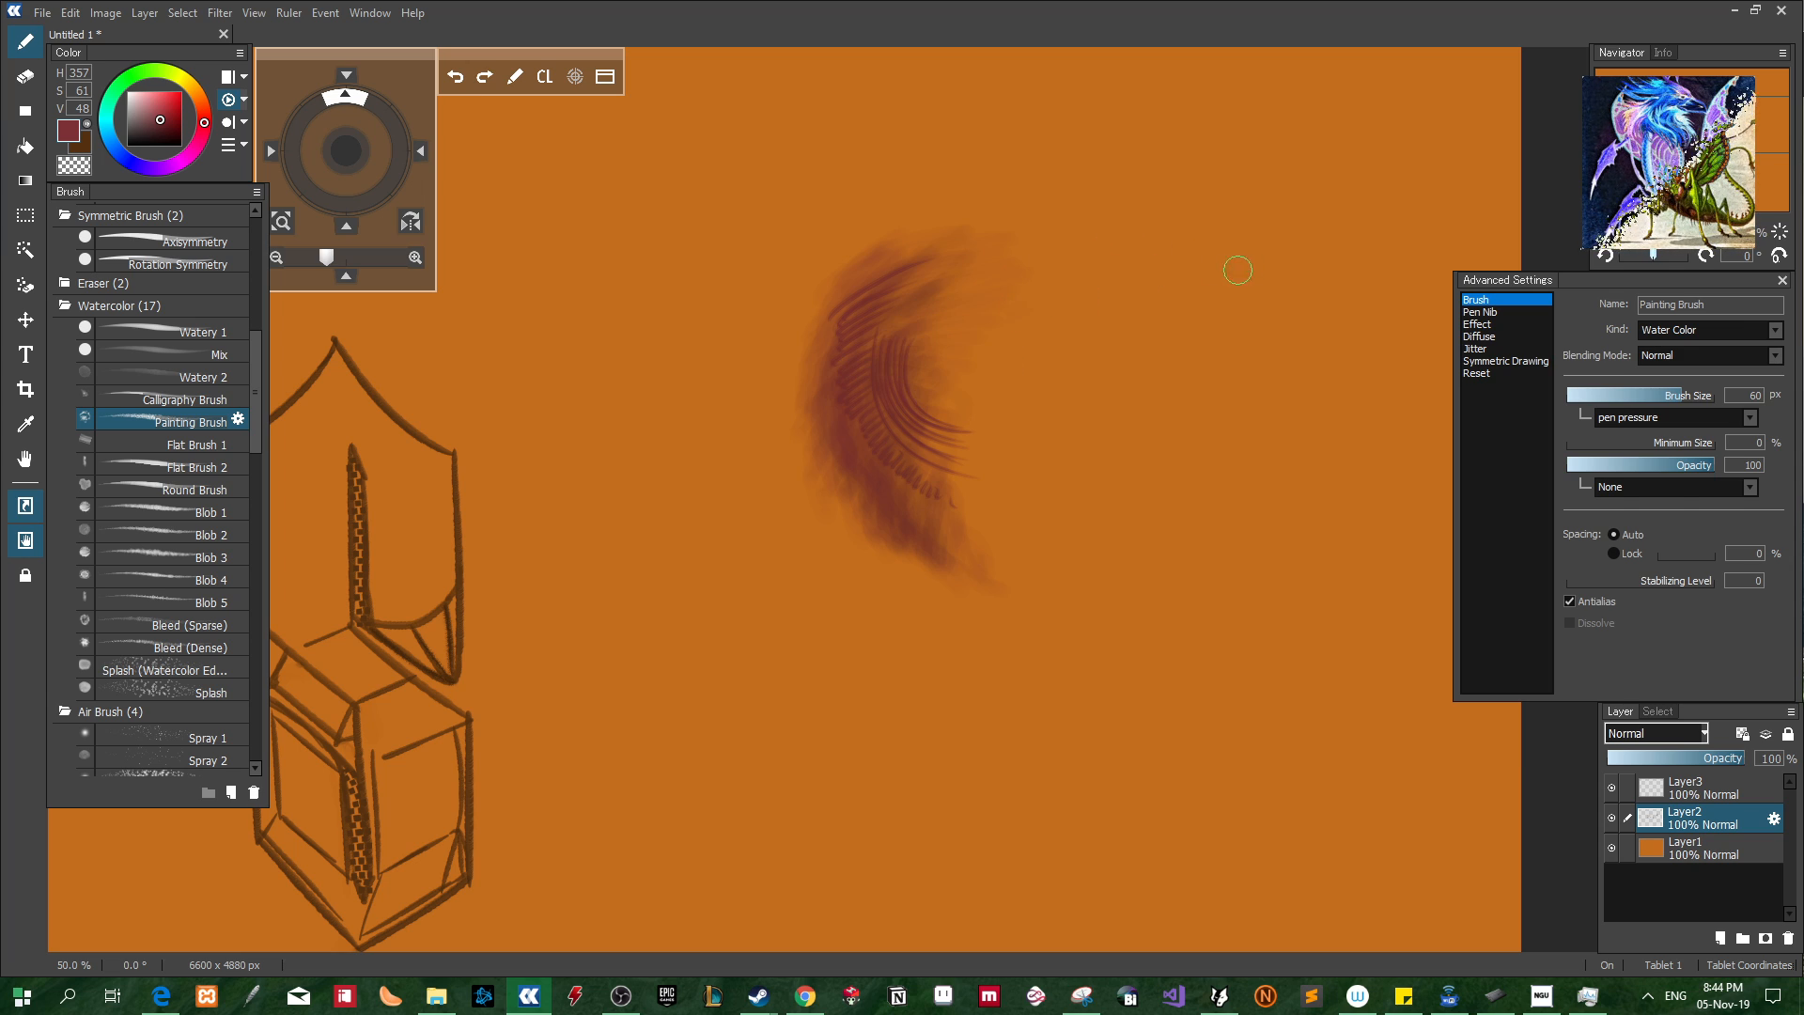
{"action": "left_click_drag", "start_coordinate": [970, 289], "coordinate": [846, 347]}
{"action": "mouse_move", "coordinate": [1015, 262]}
{"action": "left_mouse_down"}
{"action": "mouse_move", "coordinate": [853, 343]}
{"action": "mouse_move", "coordinate": [970, 273]}
{"action": "mouse_move", "coordinate": [933, 269]}
{"action": "mouse_move", "coordinate": [857, 319]}
{"action": "left_mouse_up"}
{"action": "left_click_drag", "start_coordinate": [1013, 246], "coordinate": [815, 344]}
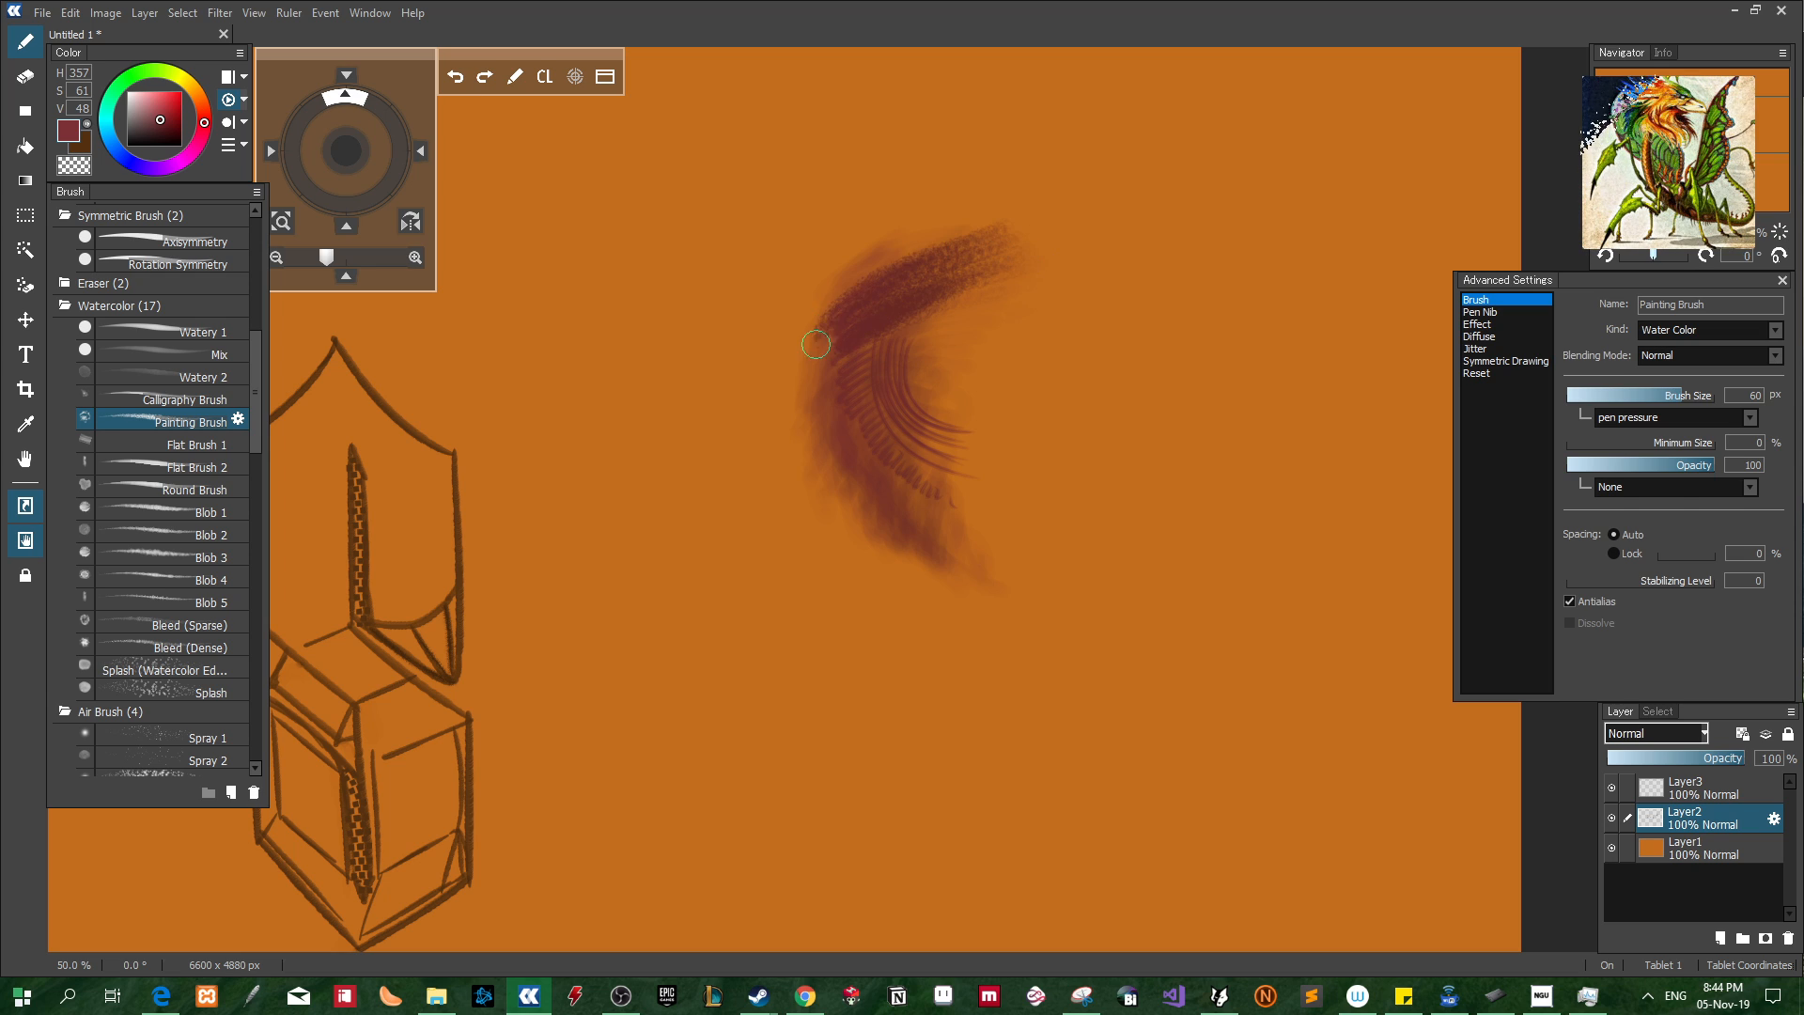
{"action": "left_click_drag", "start_coordinate": [930, 225], "coordinate": [804, 337]}
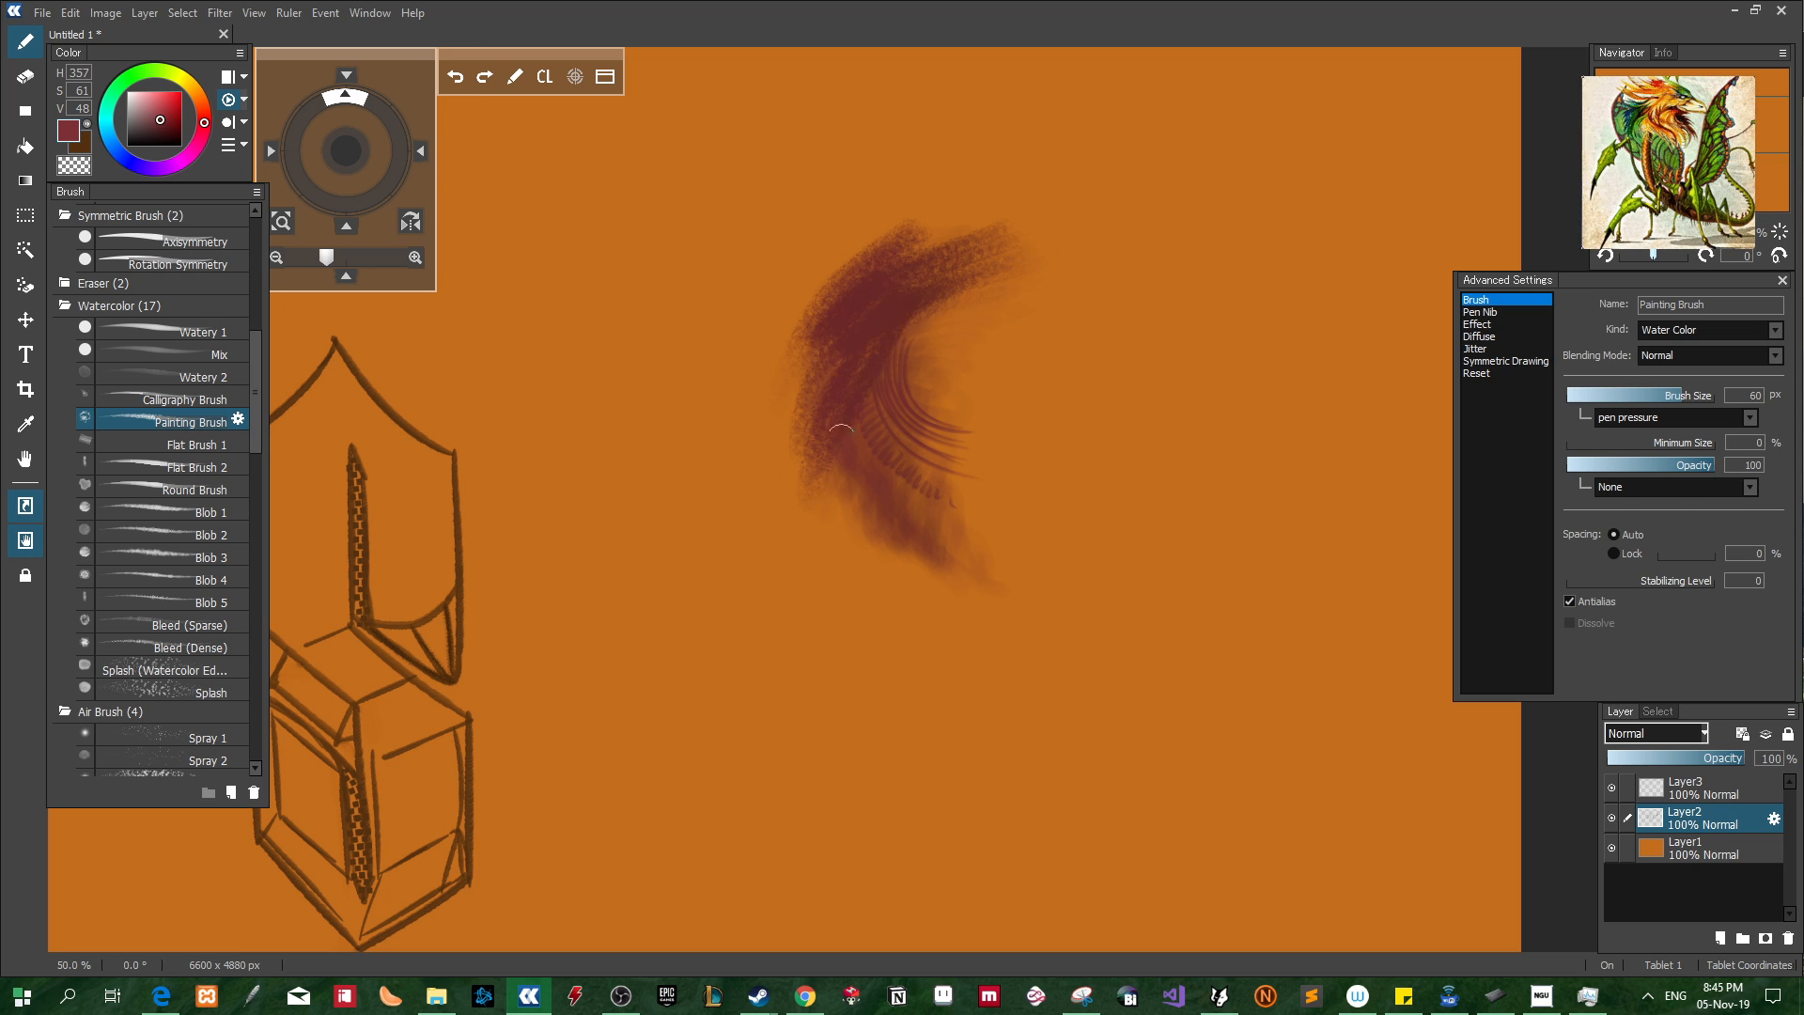
{"action": "mouse_move", "coordinate": [864, 525]}
{"action": "left_mouse_down"}
{"action": "mouse_move", "coordinate": [922, 386]}
{"action": "mouse_move", "coordinate": [922, 546]}
{"action": "mouse_move", "coordinate": [965, 555]}
{"action": "mouse_move", "coordinate": [966, 507]}
{"action": "mouse_move", "coordinate": [997, 576]}
{"action": "mouse_move", "coordinate": [1038, 605]}
{"action": "mouse_move", "coordinate": [991, 536]}
{"action": "mouse_move", "coordinate": [1137, 624]}
{"action": "left_mouse_up"}
{"action": "mouse_move", "coordinate": [925, 538]}
{"action": "left_mouse_down"}
{"action": "mouse_move", "coordinate": [1029, 611]}
{"action": "mouse_move", "coordinate": [1152, 648]}
{"action": "mouse_move", "coordinate": [1081, 632]}
{"action": "left_mouse_up"}
{"action": "left_click_drag", "start_coordinate": [980, 534], "coordinate": [1081, 575]}
{"action": "left_click_drag", "start_coordinate": [913, 460], "coordinate": [1105, 577]}
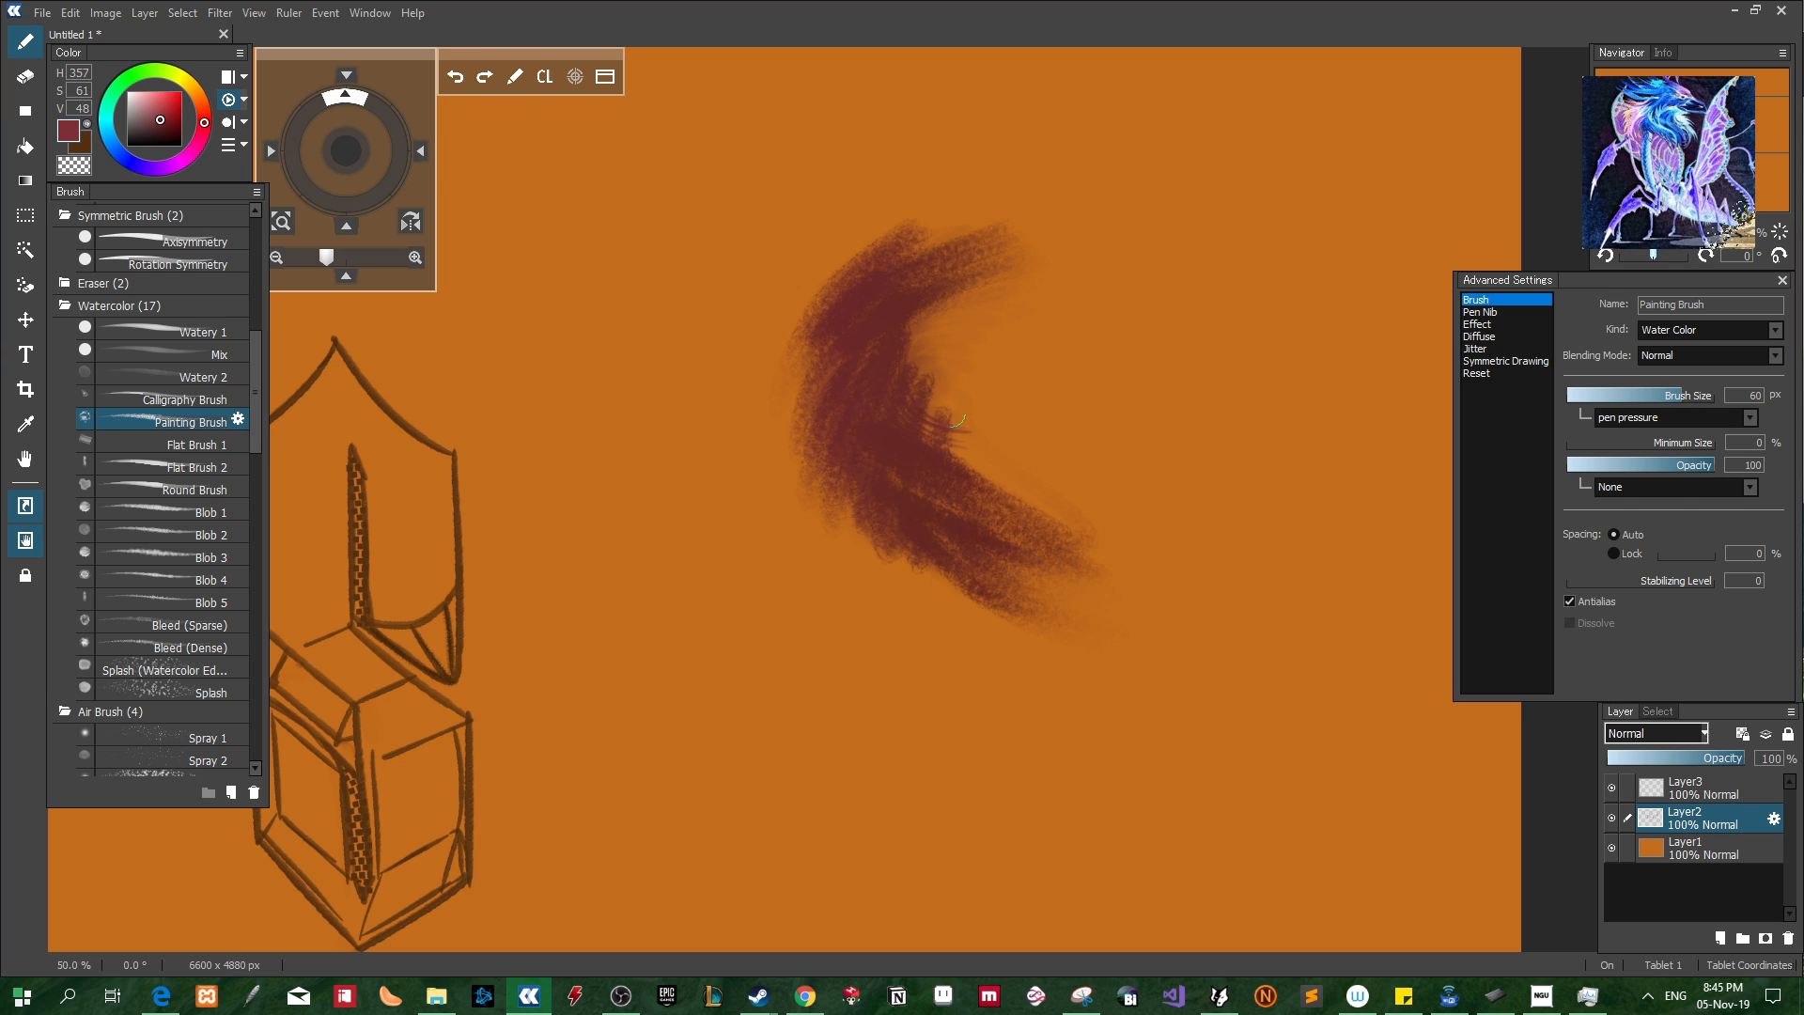
Undo the broad Painting Brush strokes over the crescent
{"action": "key", "text": "ctrl+z"}
{"action": "key", "text": "ctrl+z"}
{"action": "key", "text": "ctrl+z"}
{"action": "key", "text": "ctrl+z"}
{"action": "key", "text": "ctrl+z"}
{"action": "key", "text": "ctrl+z"}
{"action": "key", "text": "ctrl+z"}
{"action": "key", "text": "ctrl+z"}
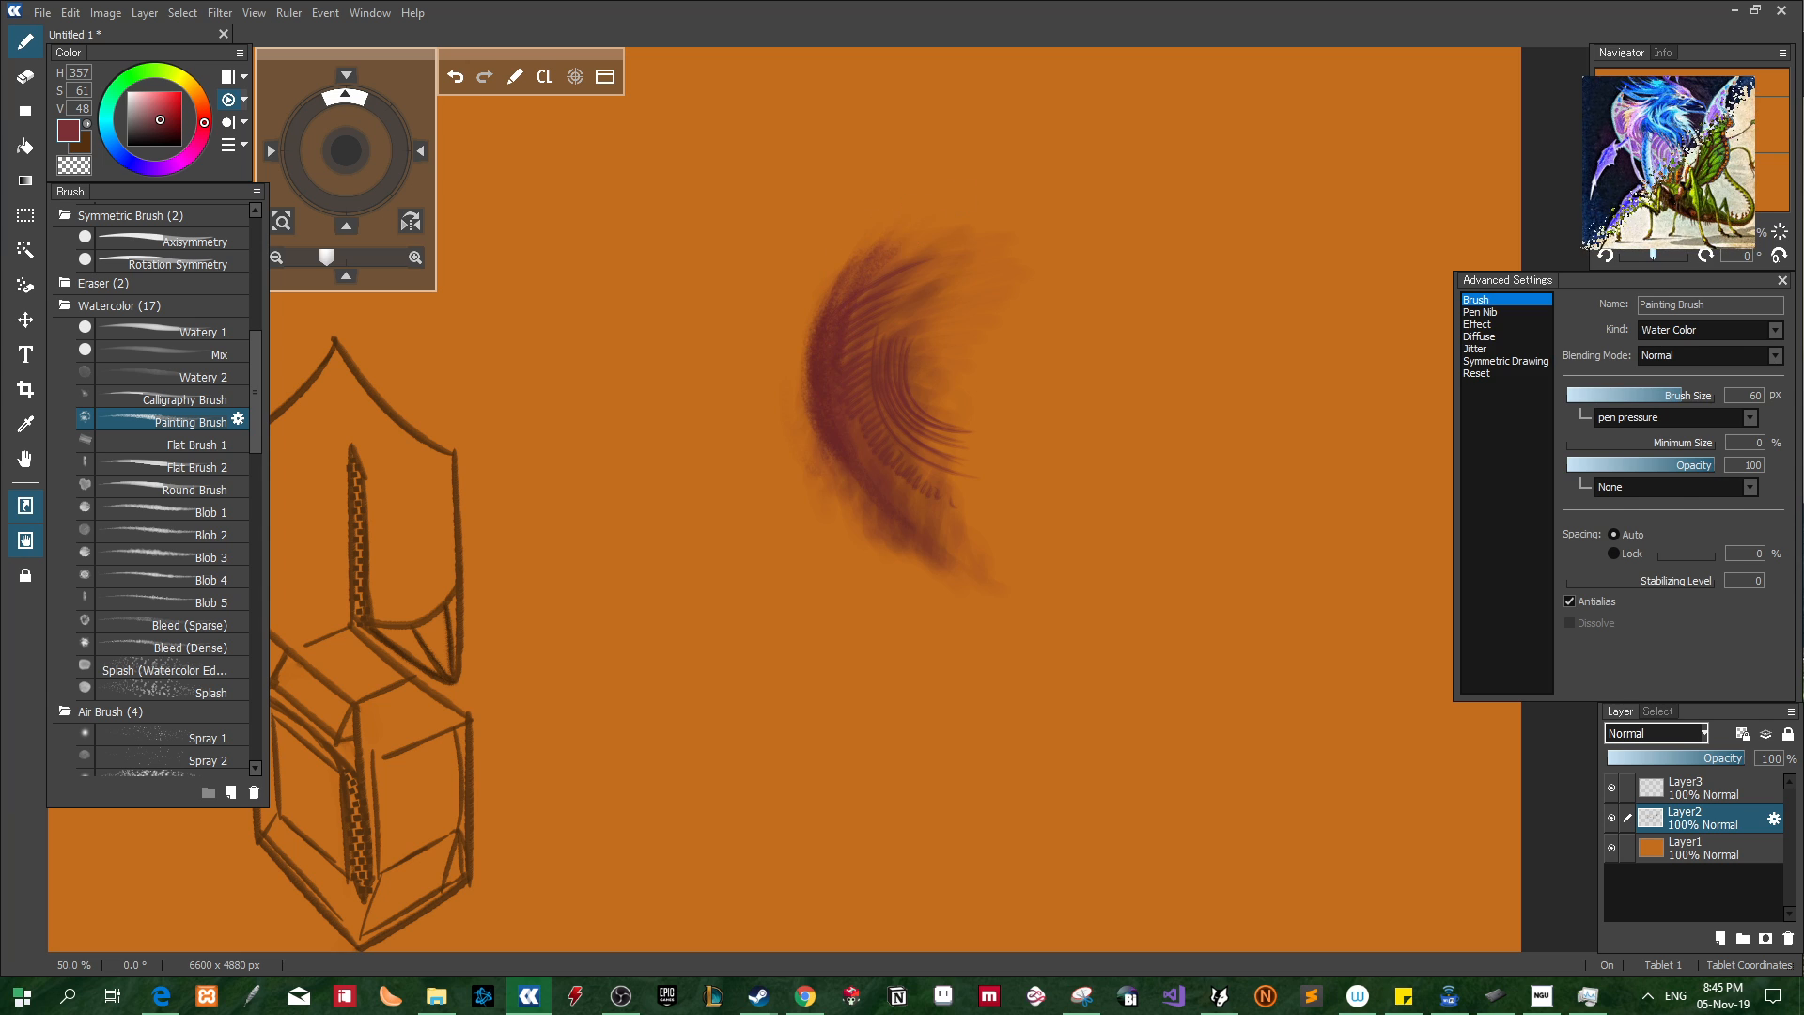
Switch to Flat Brush 2 and try dark red strokes along the crescent's upper outer edge, undoing them
{"action": "left_click", "coordinate": [171, 449]}
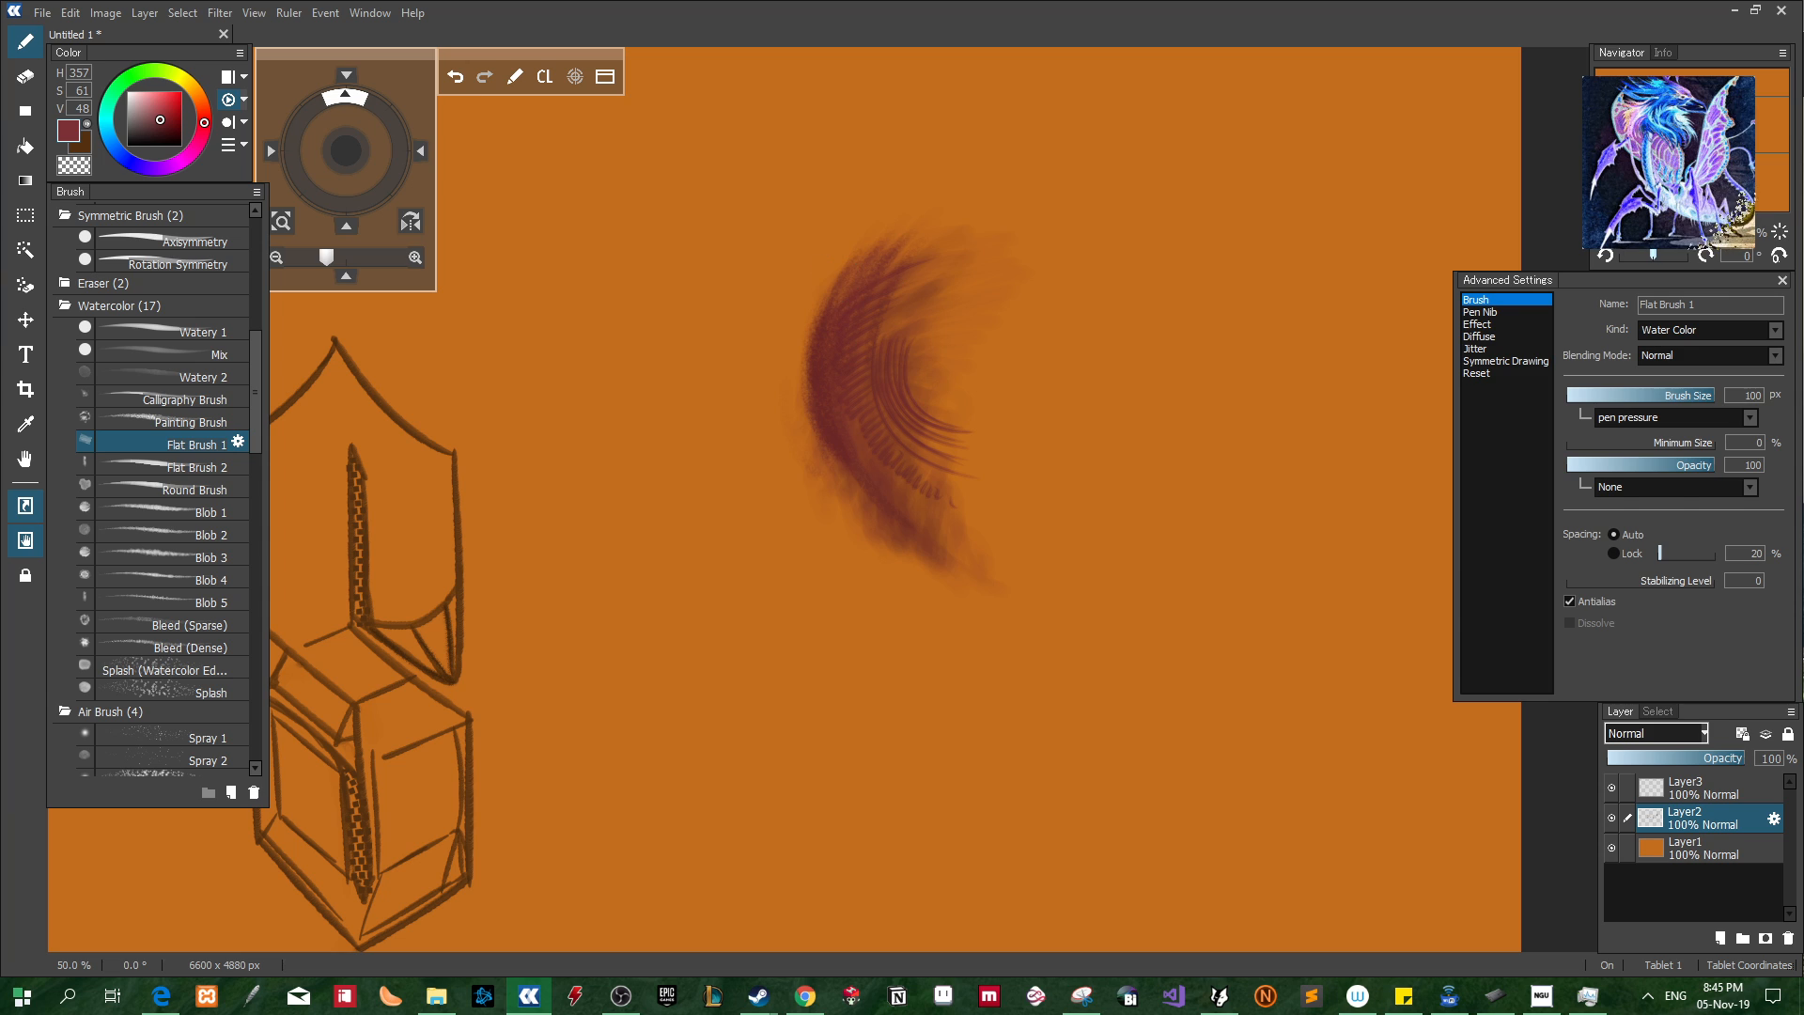
{"action": "left_click", "coordinate": [198, 466]}
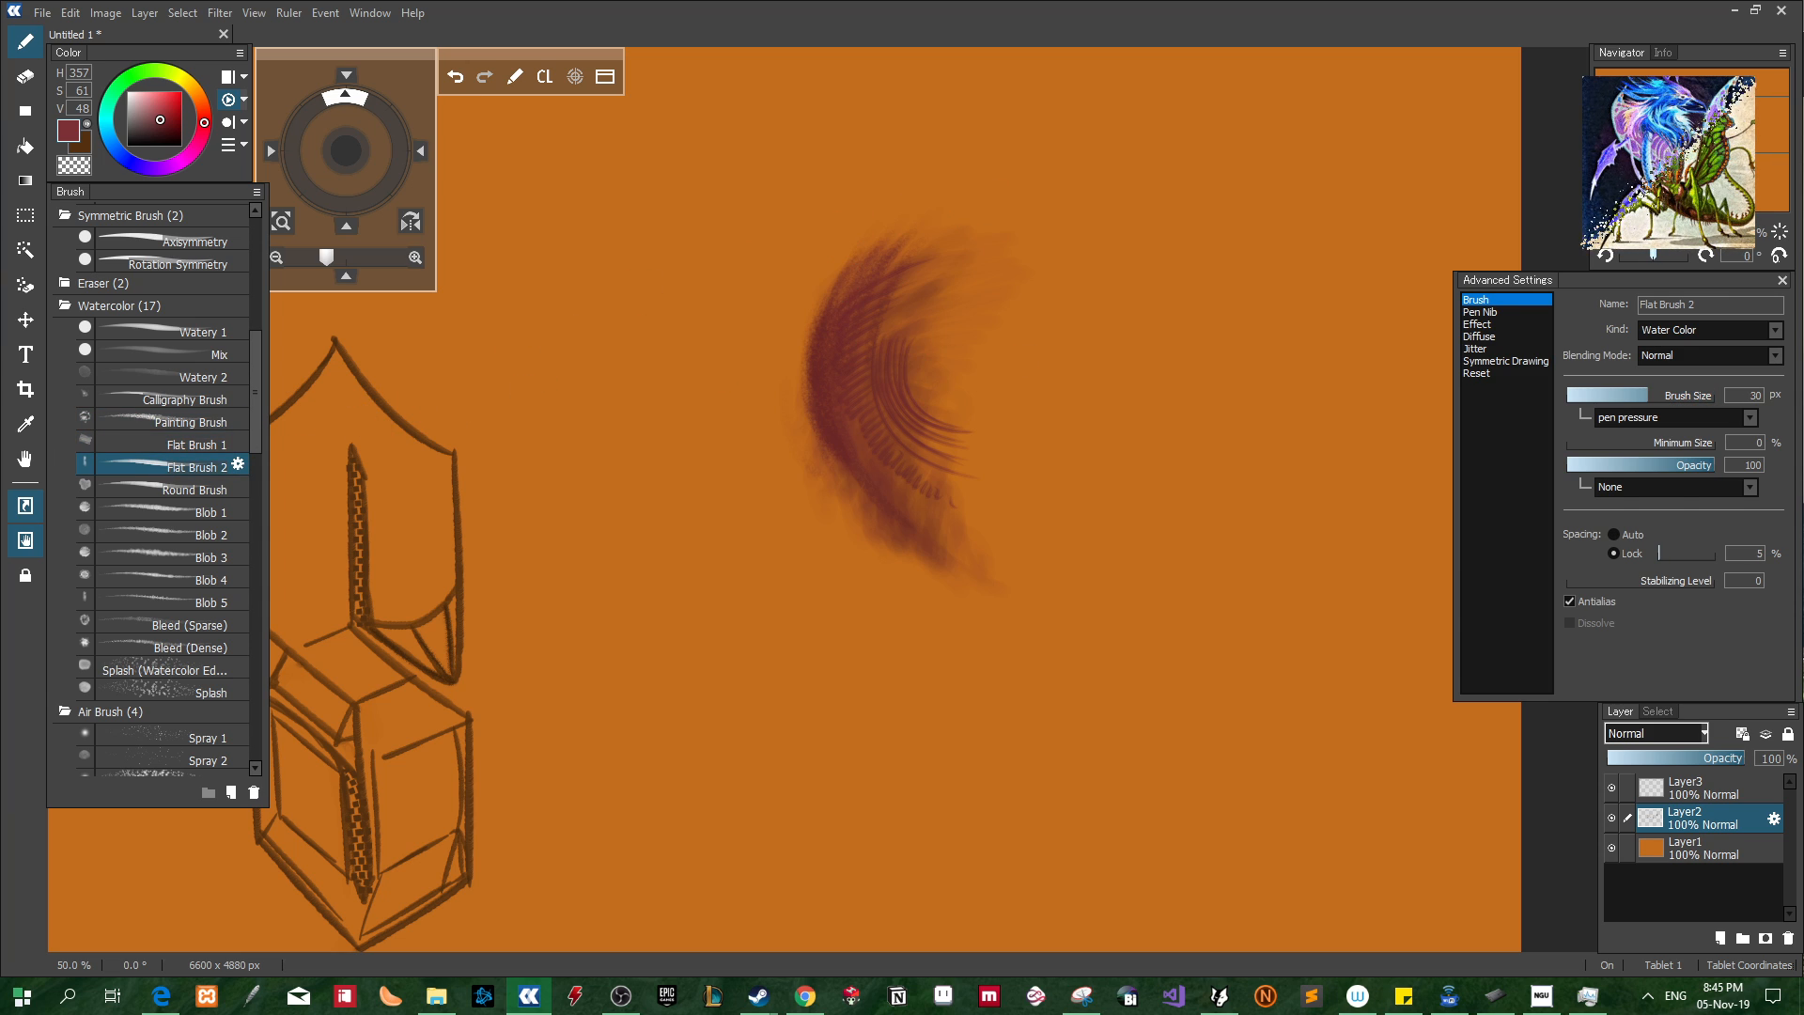
{"action": "mouse_move", "coordinate": [1057, 331]}
{"action": "left_mouse_down"}
{"action": "mouse_move", "coordinate": [1046, 374]}
{"action": "mouse_move", "coordinate": [1079, 387]}
{"action": "mouse_move", "coordinate": [1068, 458]}
{"action": "mouse_move", "coordinate": [1071, 316]}
{"action": "left_mouse_up"}
{"action": "key", "text": "ctrl+z"}
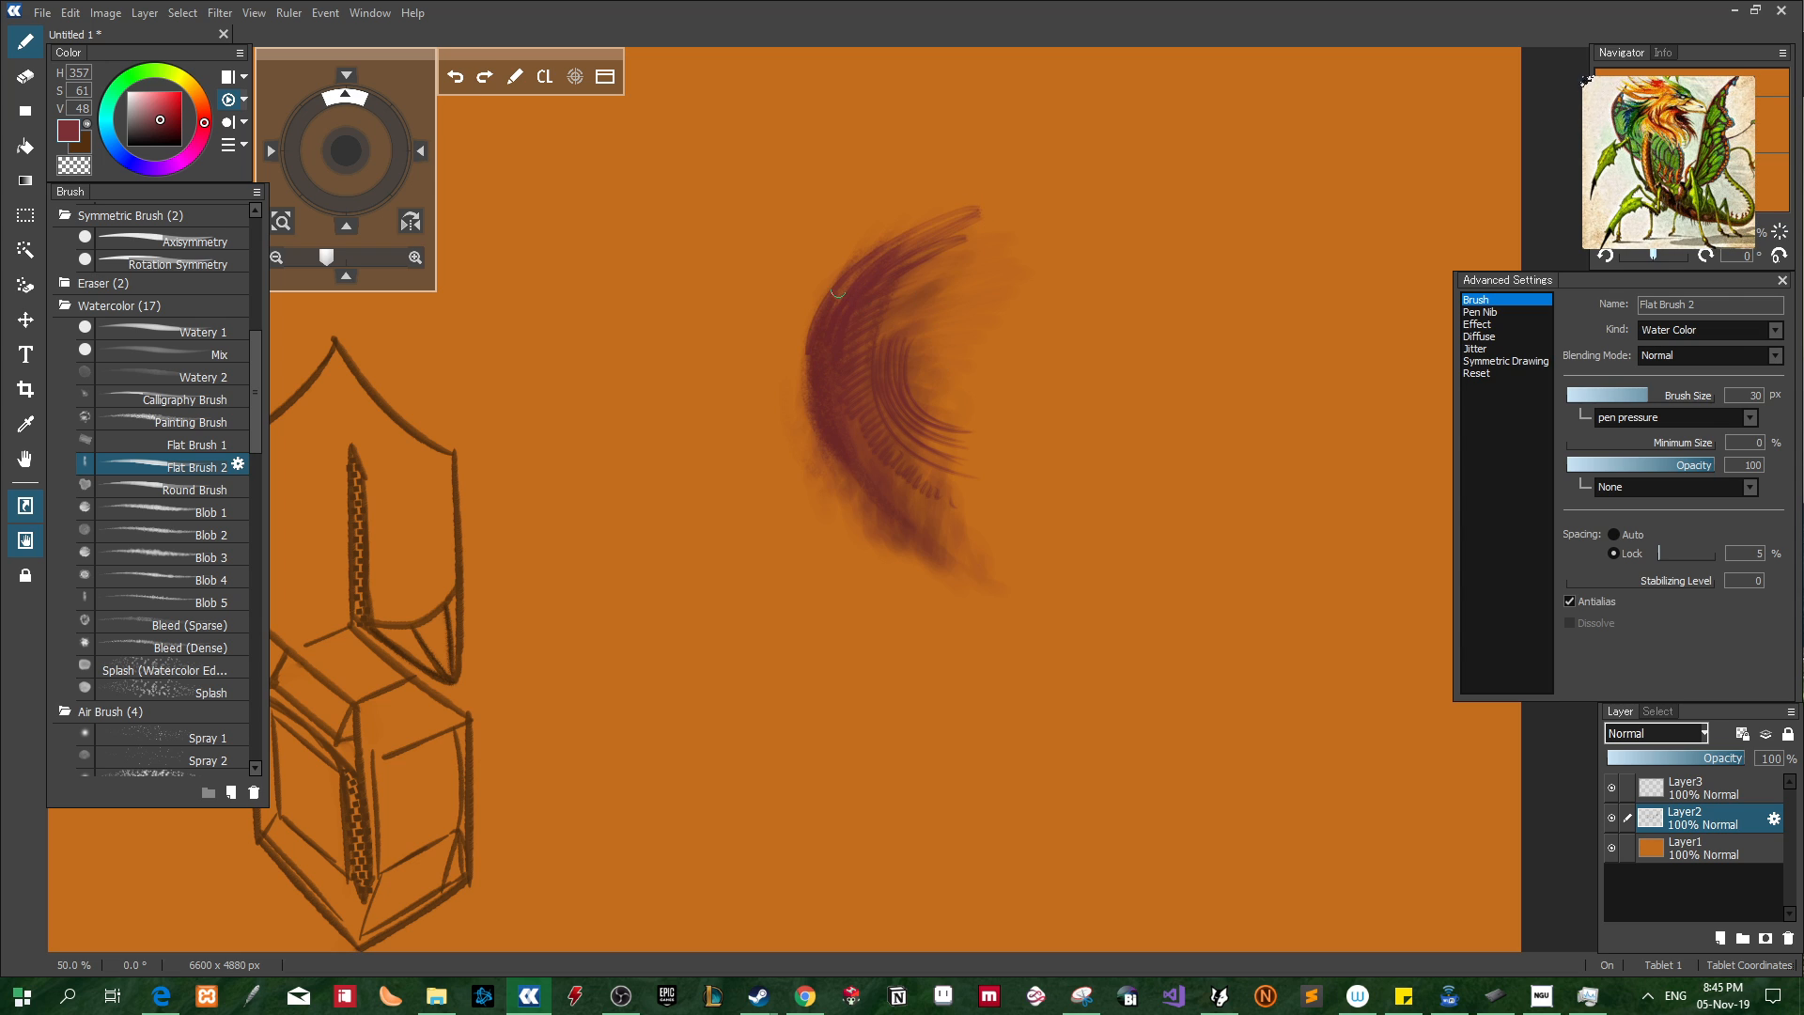
{"action": "left_click_drag", "start_coordinate": [805, 342], "coordinate": [806, 434]}
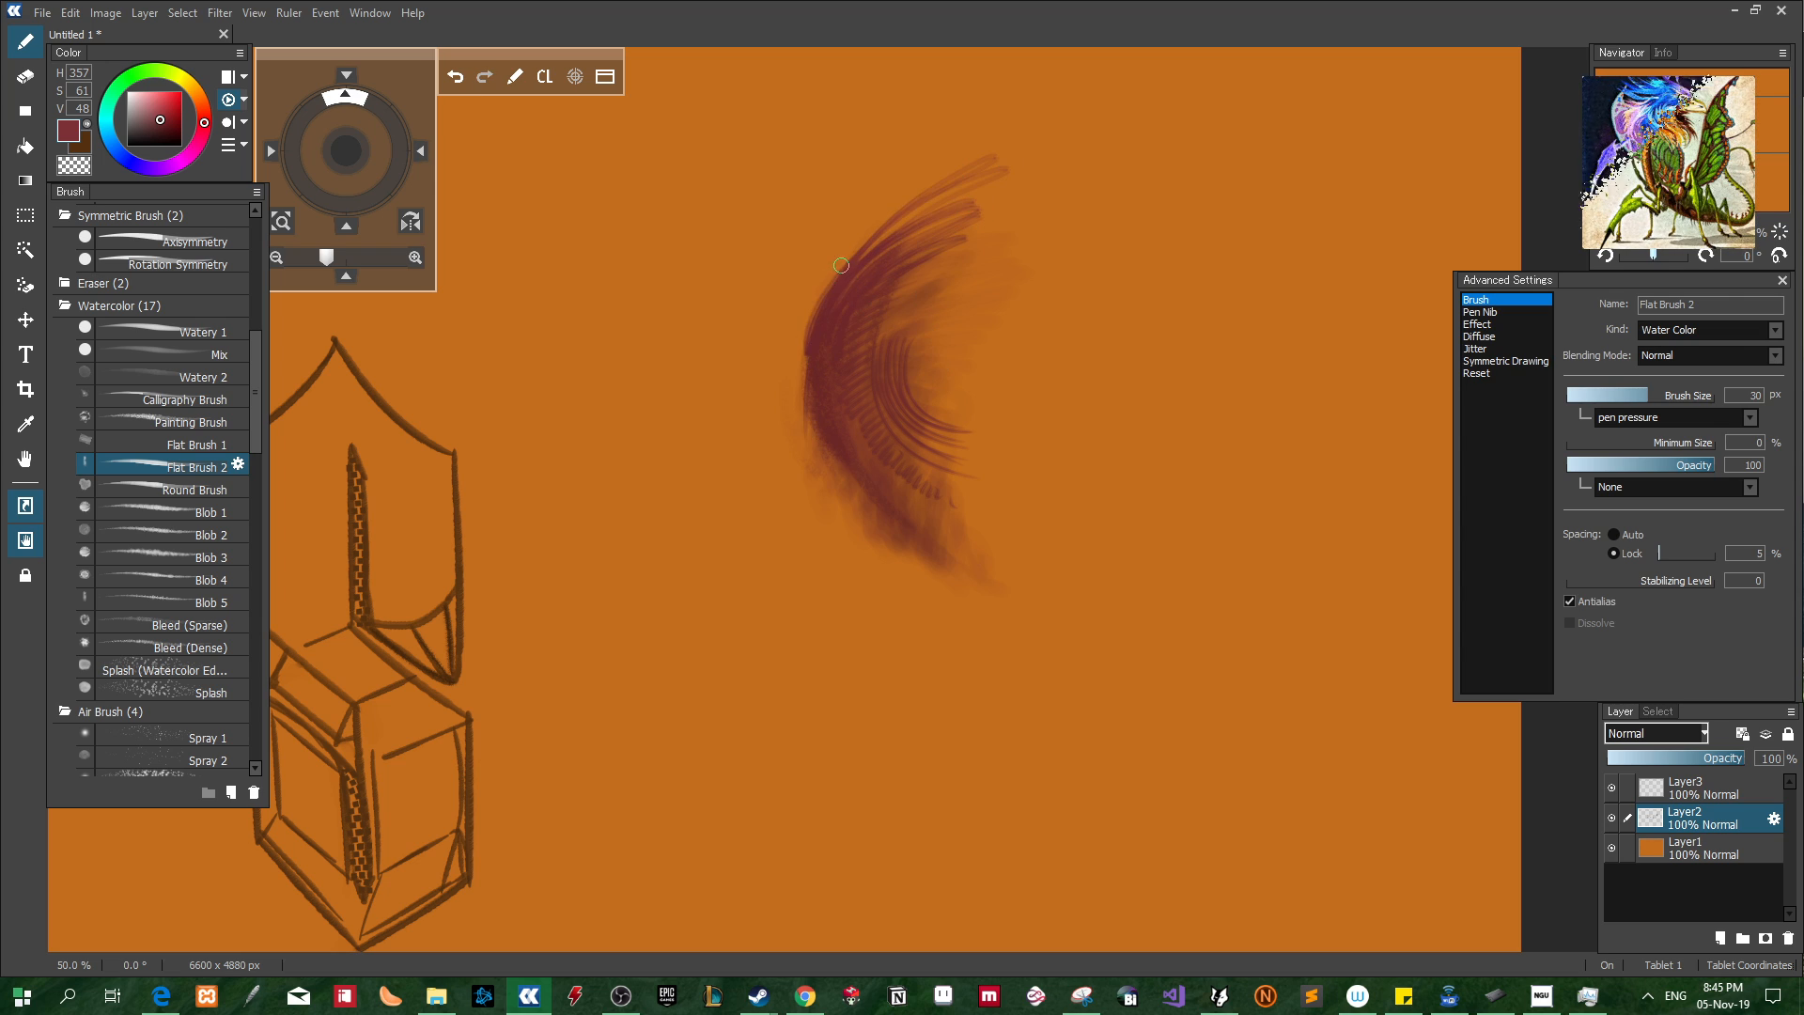
{"action": "key", "text": "ctrl+z"}
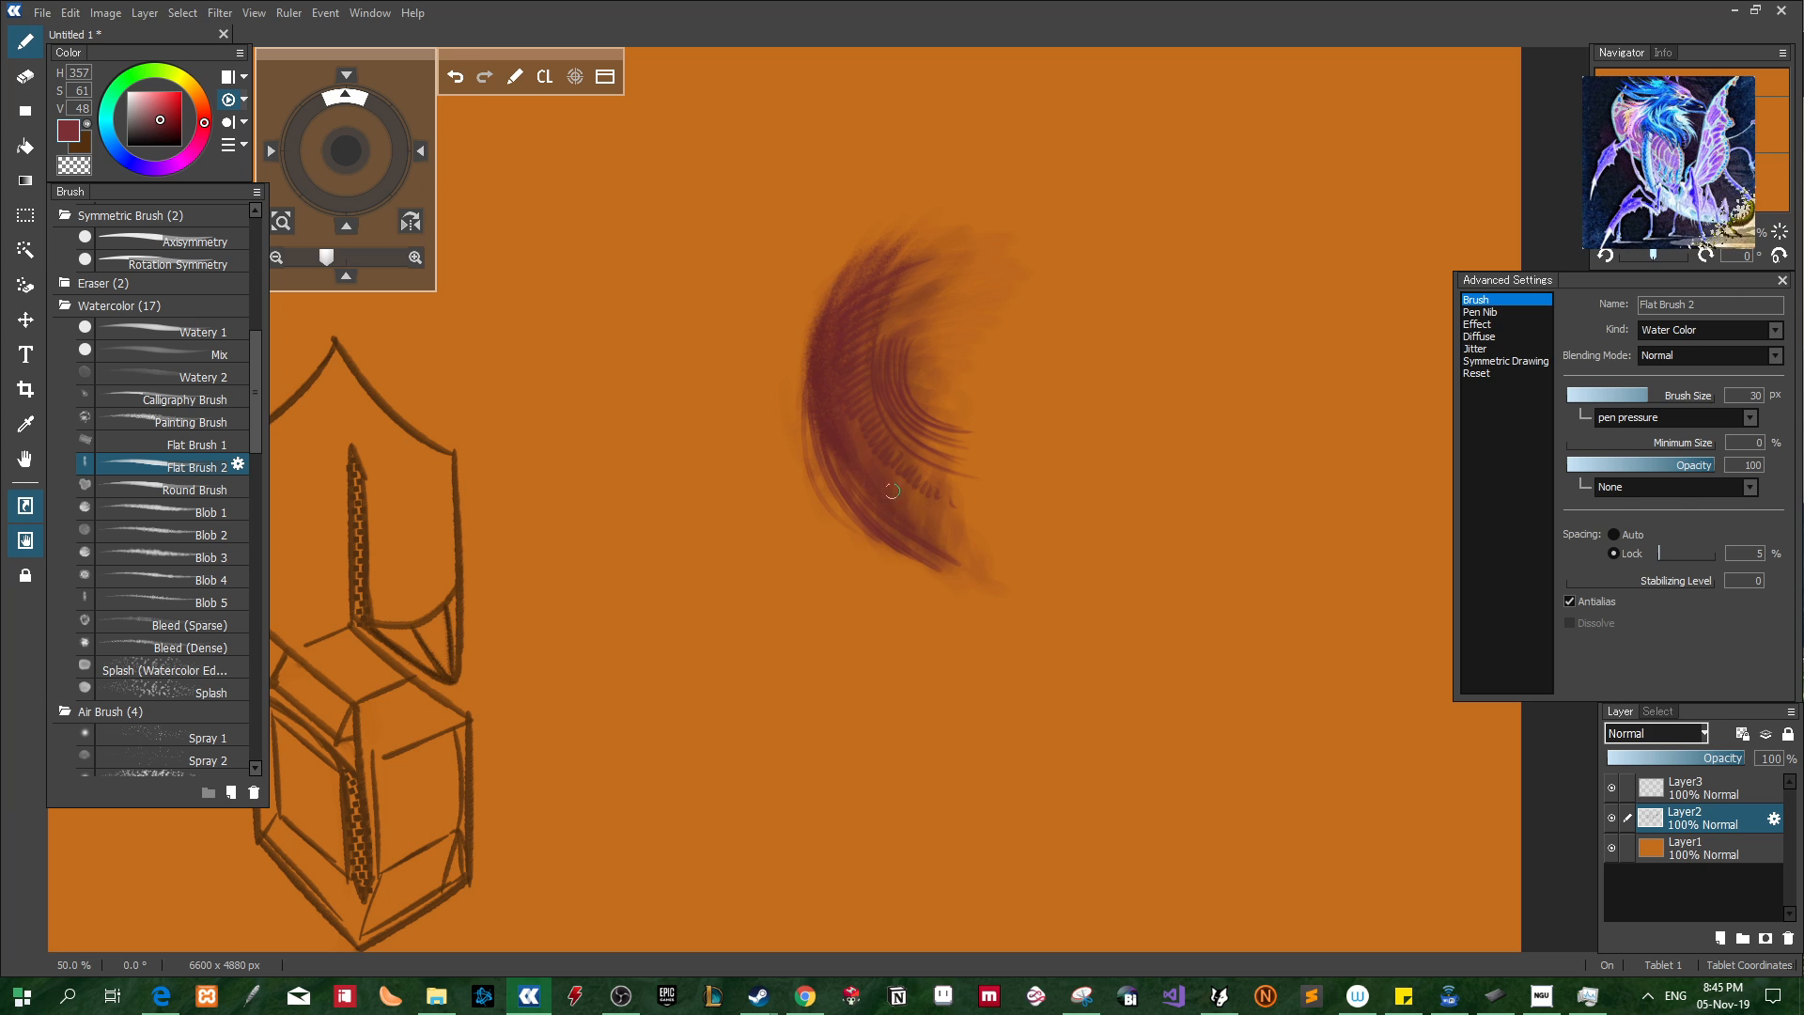
With Flat Brush 2, darken the crescent's lower edge and extend it into a large loose circle with a curled tail
{"action": "mouse_move", "coordinate": [916, 486]}
{"action": "left_mouse_down"}
{"action": "mouse_move", "coordinate": [1029, 548]}
{"action": "mouse_move", "coordinate": [1039, 531]}
{"action": "mouse_move", "coordinate": [1100, 534]}
{"action": "left_mouse_up"}
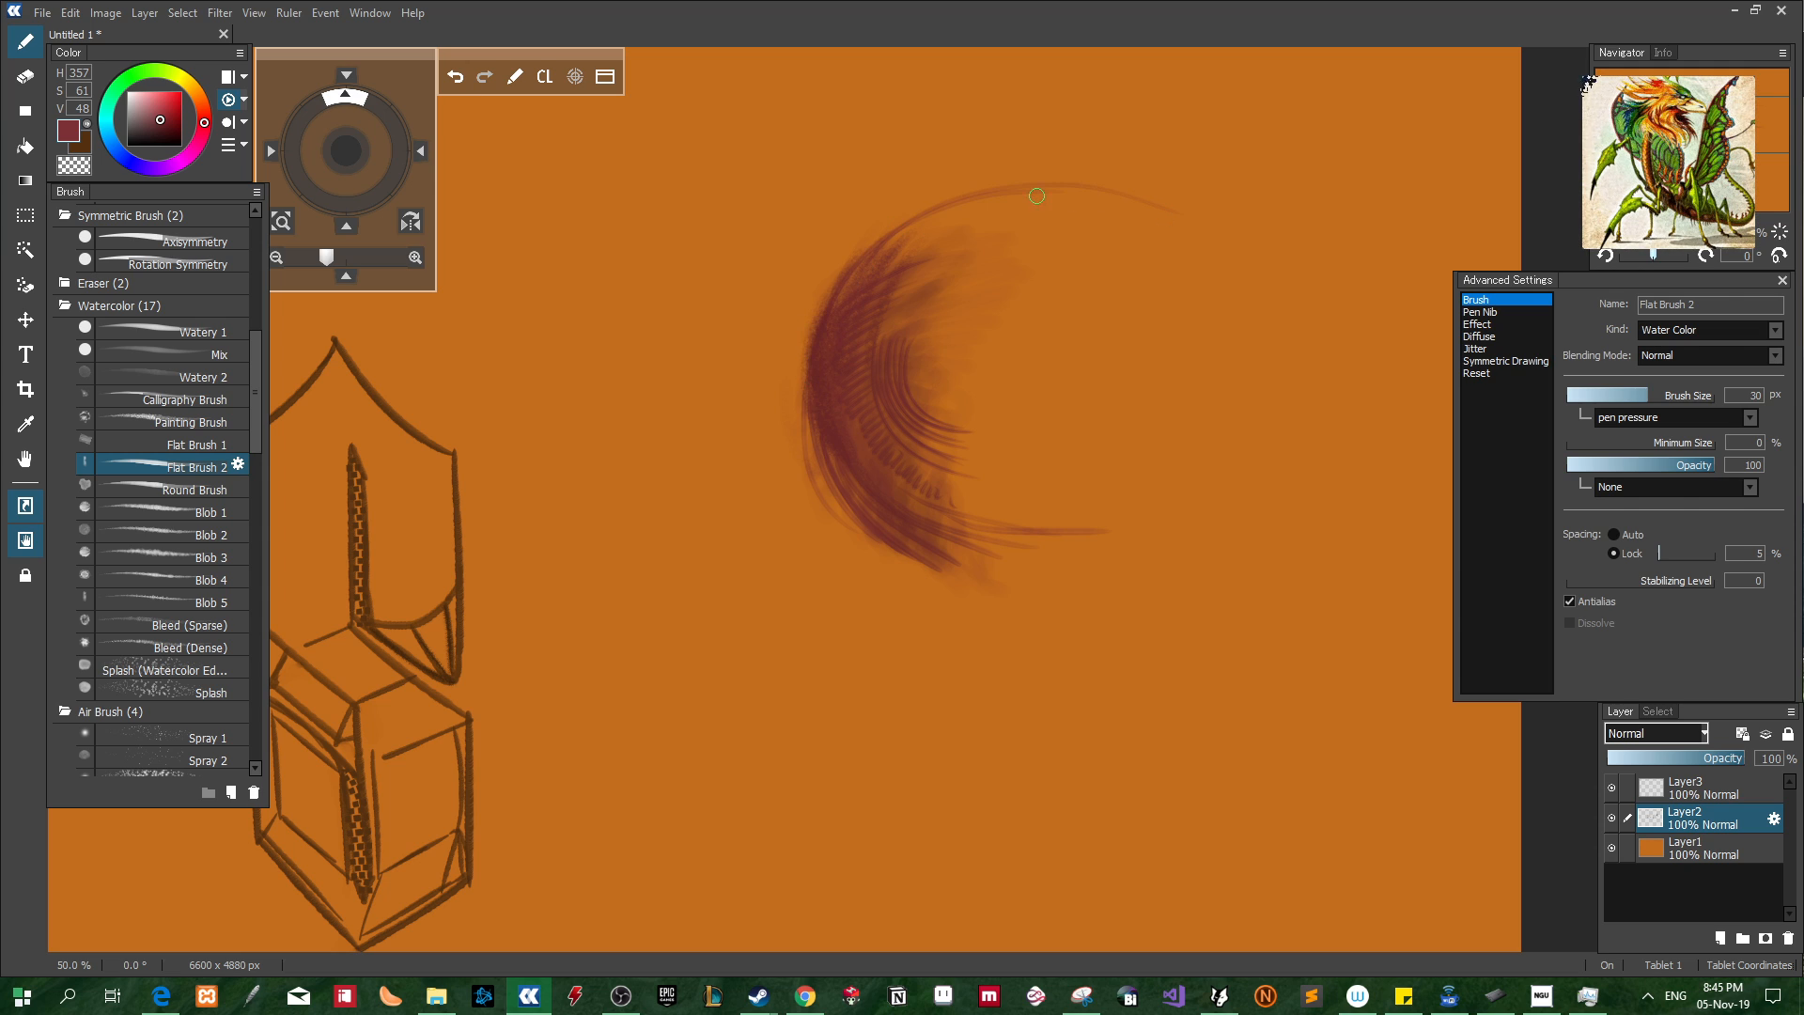
{"action": "mouse_move", "coordinate": [1225, 297]}
{"action": "left_mouse_down"}
{"action": "mouse_move", "coordinate": [1269, 315]}
{"action": "mouse_move", "coordinate": [1295, 414]}
{"action": "mouse_move", "coordinate": [1139, 641]}
{"action": "mouse_move", "coordinate": [1066, 663]}
{"action": "mouse_move", "coordinate": [925, 628]}
{"action": "left_mouse_up"}
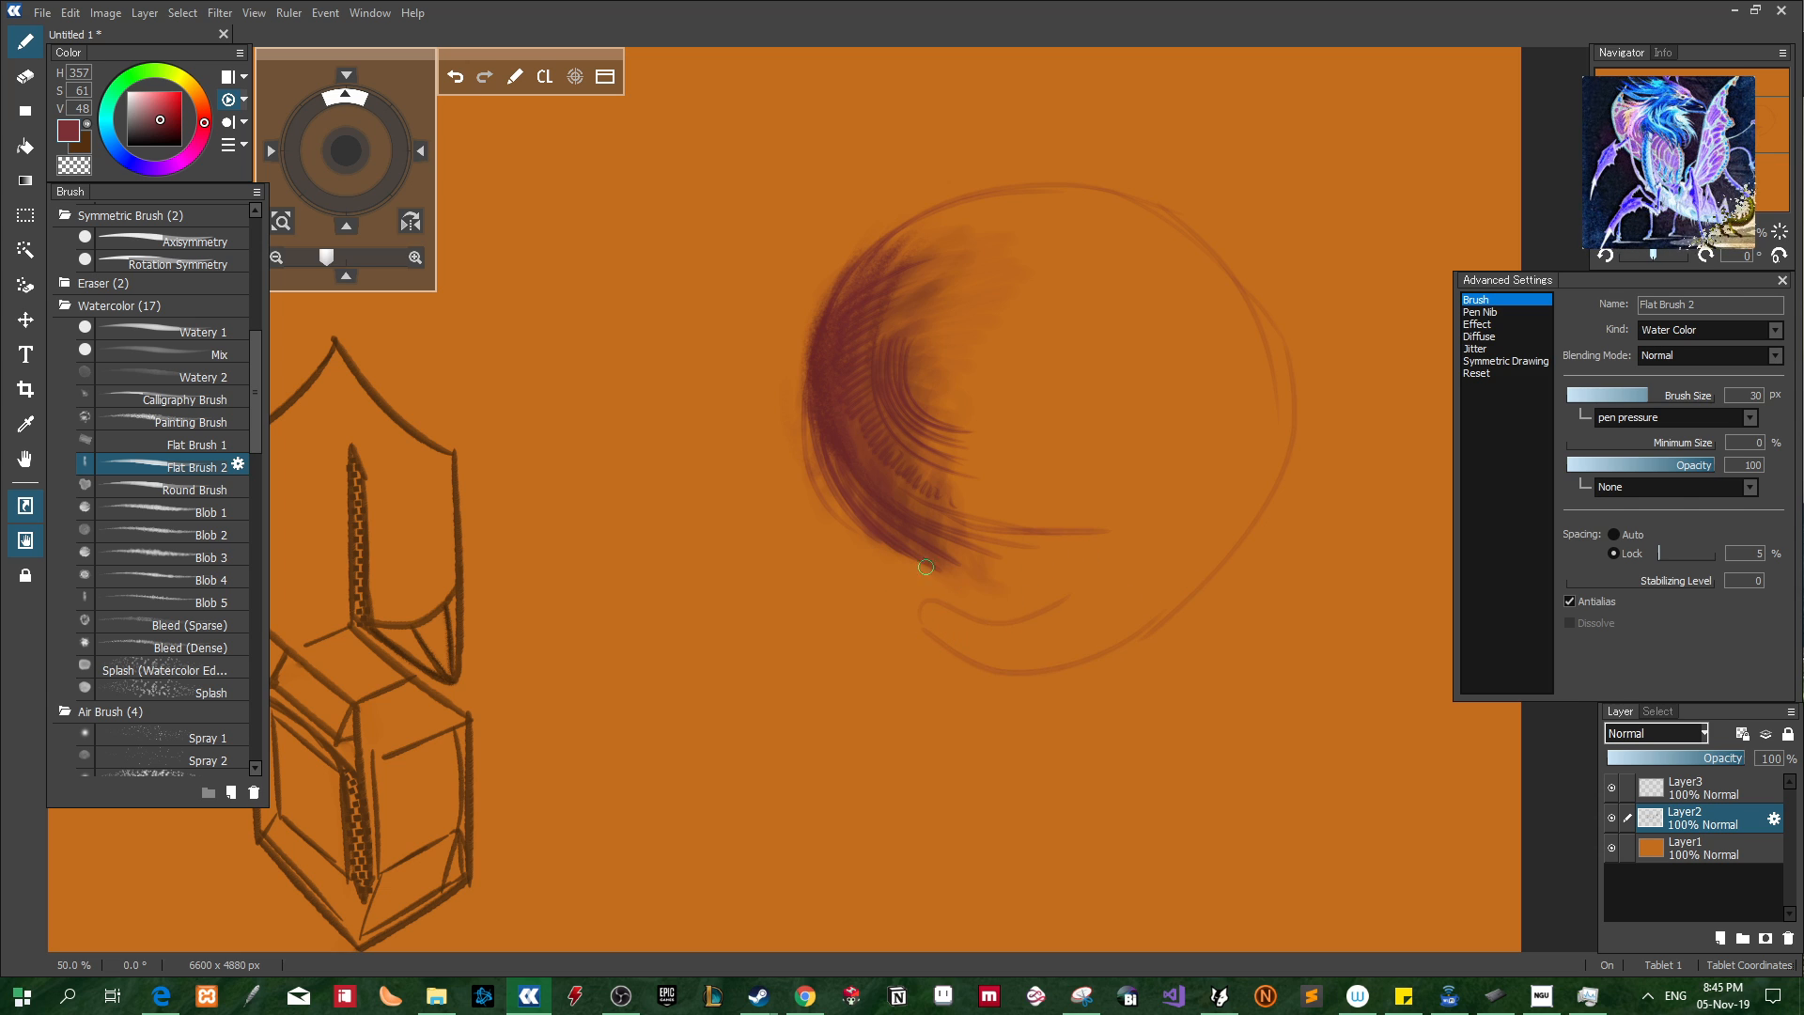
{"action": "left_click_drag", "start_coordinate": [919, 555], "coordinate": [1053, 595]}
{"action": "left_click_drag", "start_coordinate": [820, 438], "coordinate": [880, 554]}
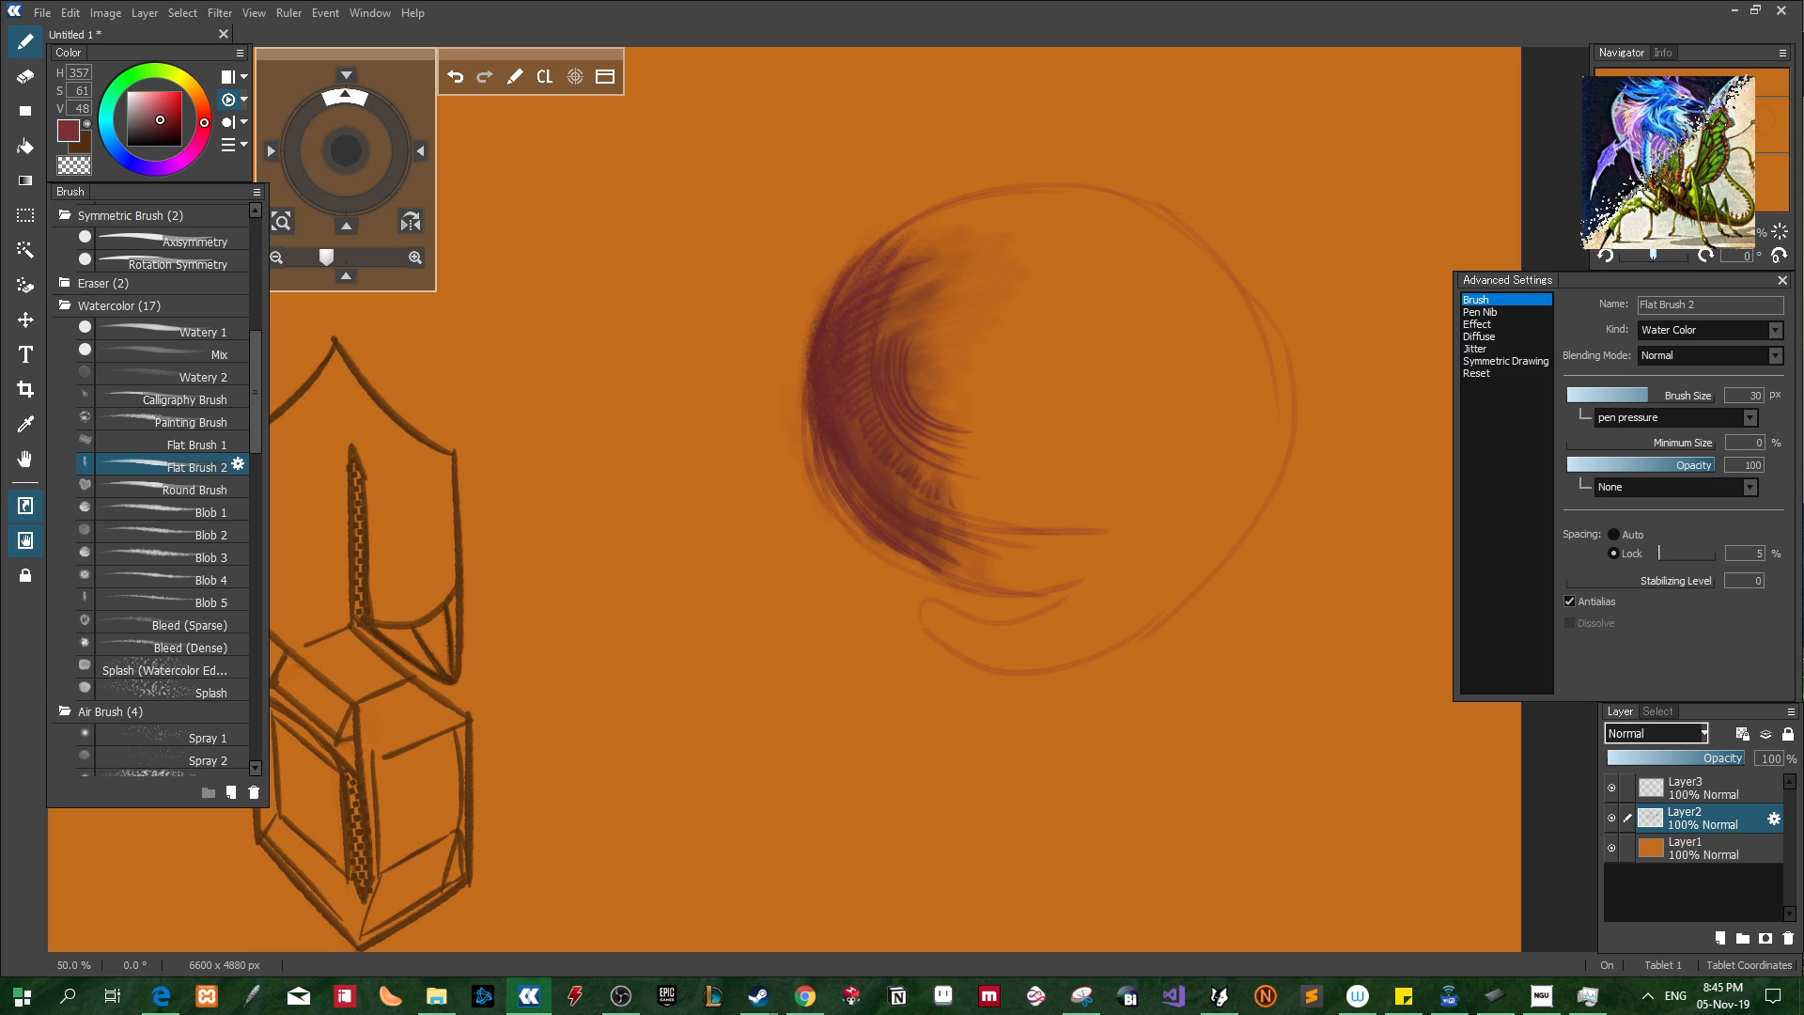
{"action": "left_click_drag", "start_coordinate": [821, 449], "coordinate": [995, 599]}
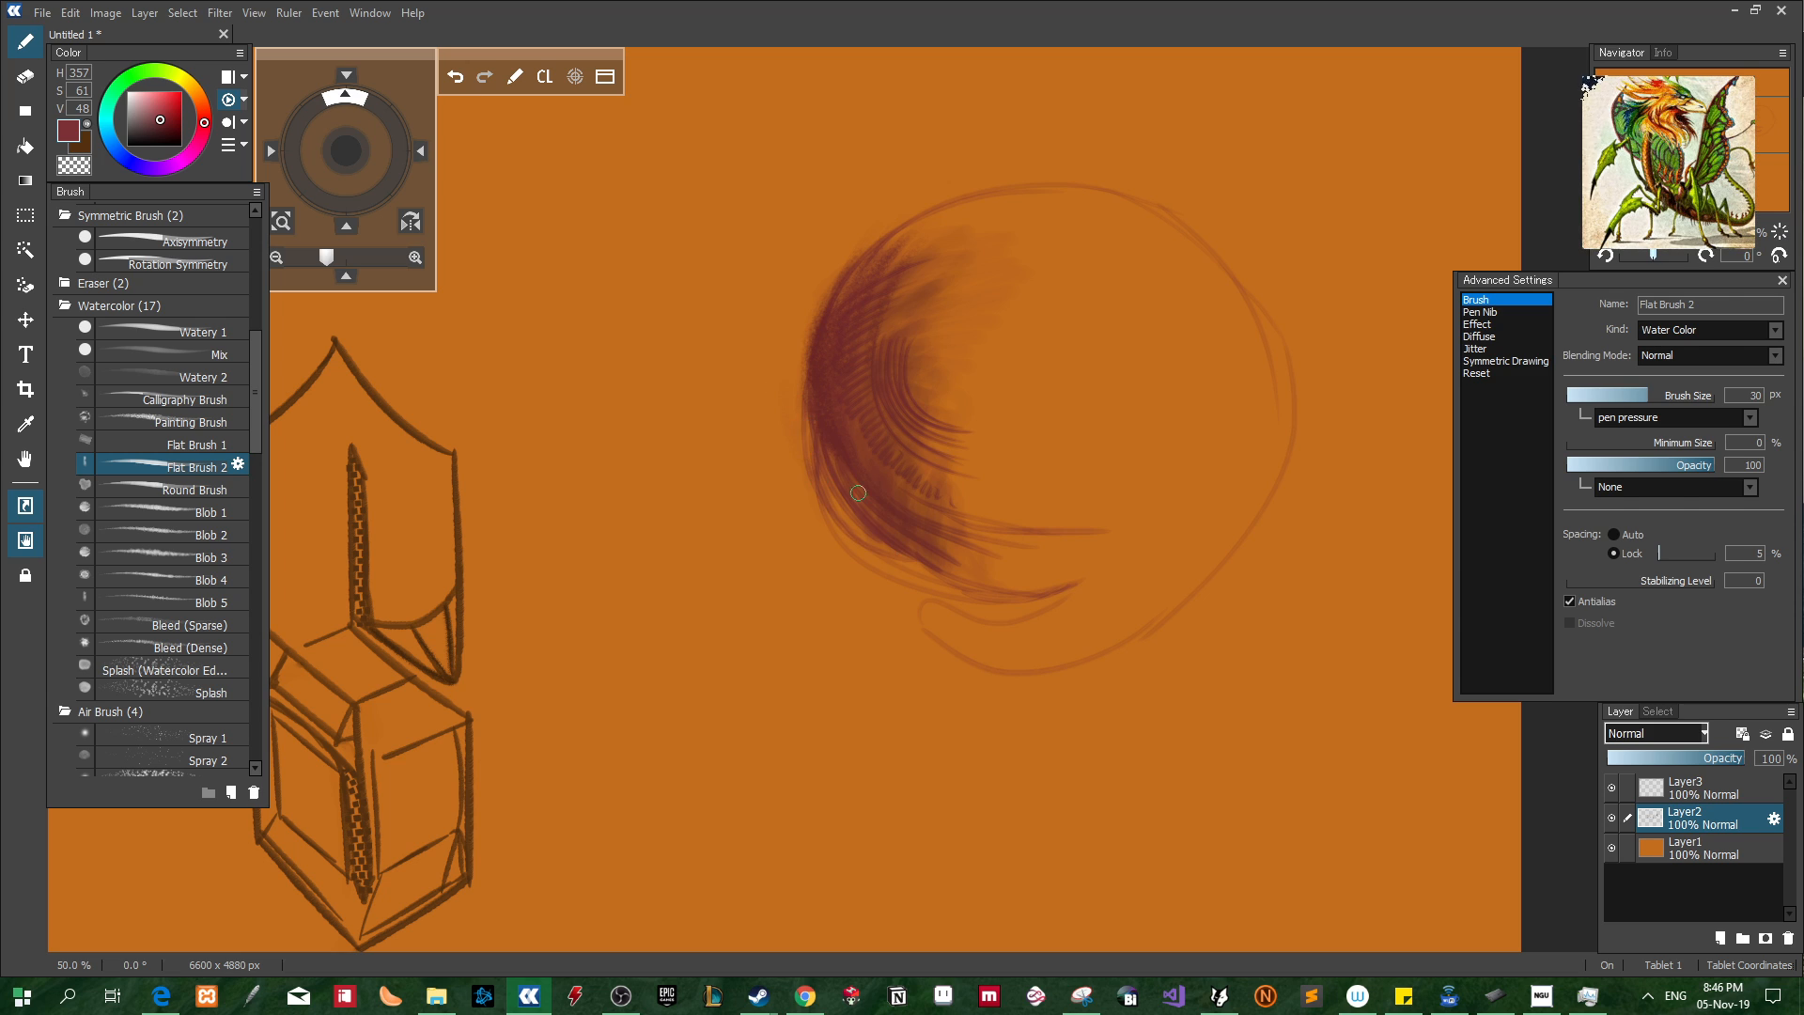
Paint dark red curved strokes with the Round Brush inside the circle, along its right side and upper arc
{"action": "left_click", "coordinate": [195, 490]}
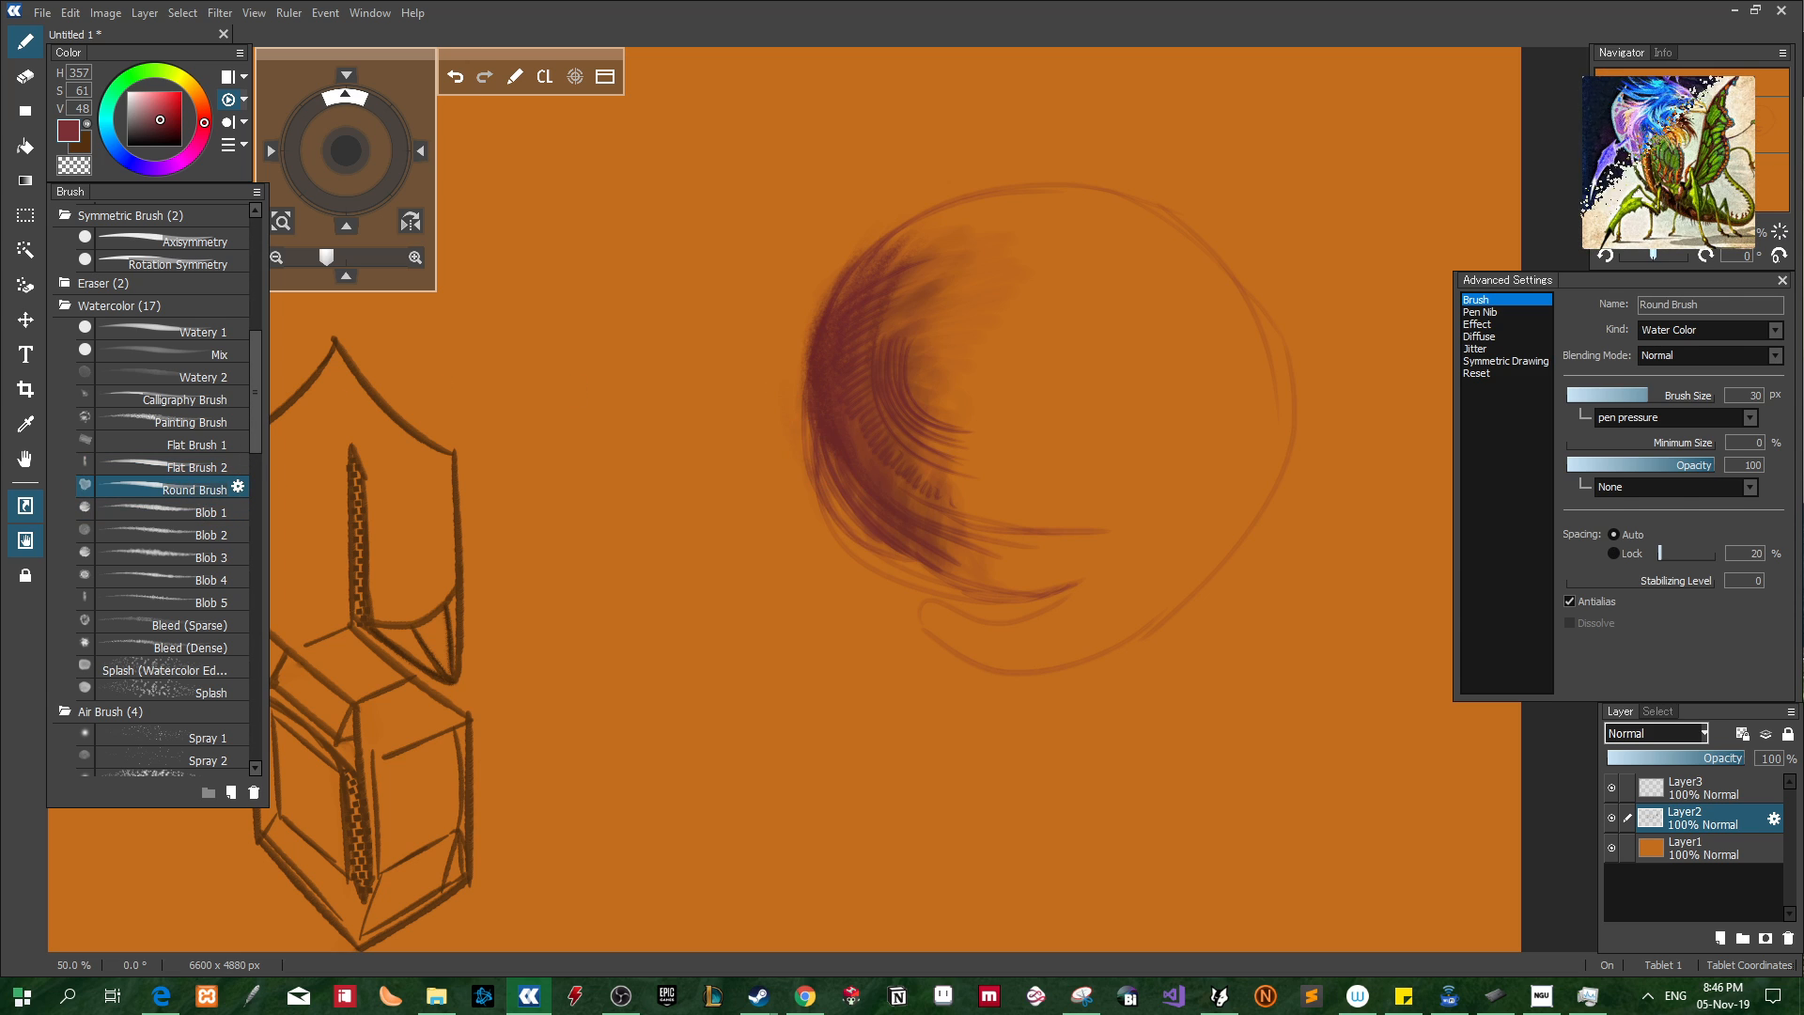
{"action": "mouse_move", "coordinate": [1169, 367]}
{"action": "left_mouse_down"}
{"action": "mouse_move", "coordinate": [1103, 507]}
{"action": "mouse_move", "coordinate": [1198, 390]}
{"action": "mouse_move", "coordinate": [1128, 522]}
{"action": "left_mouse_up"}
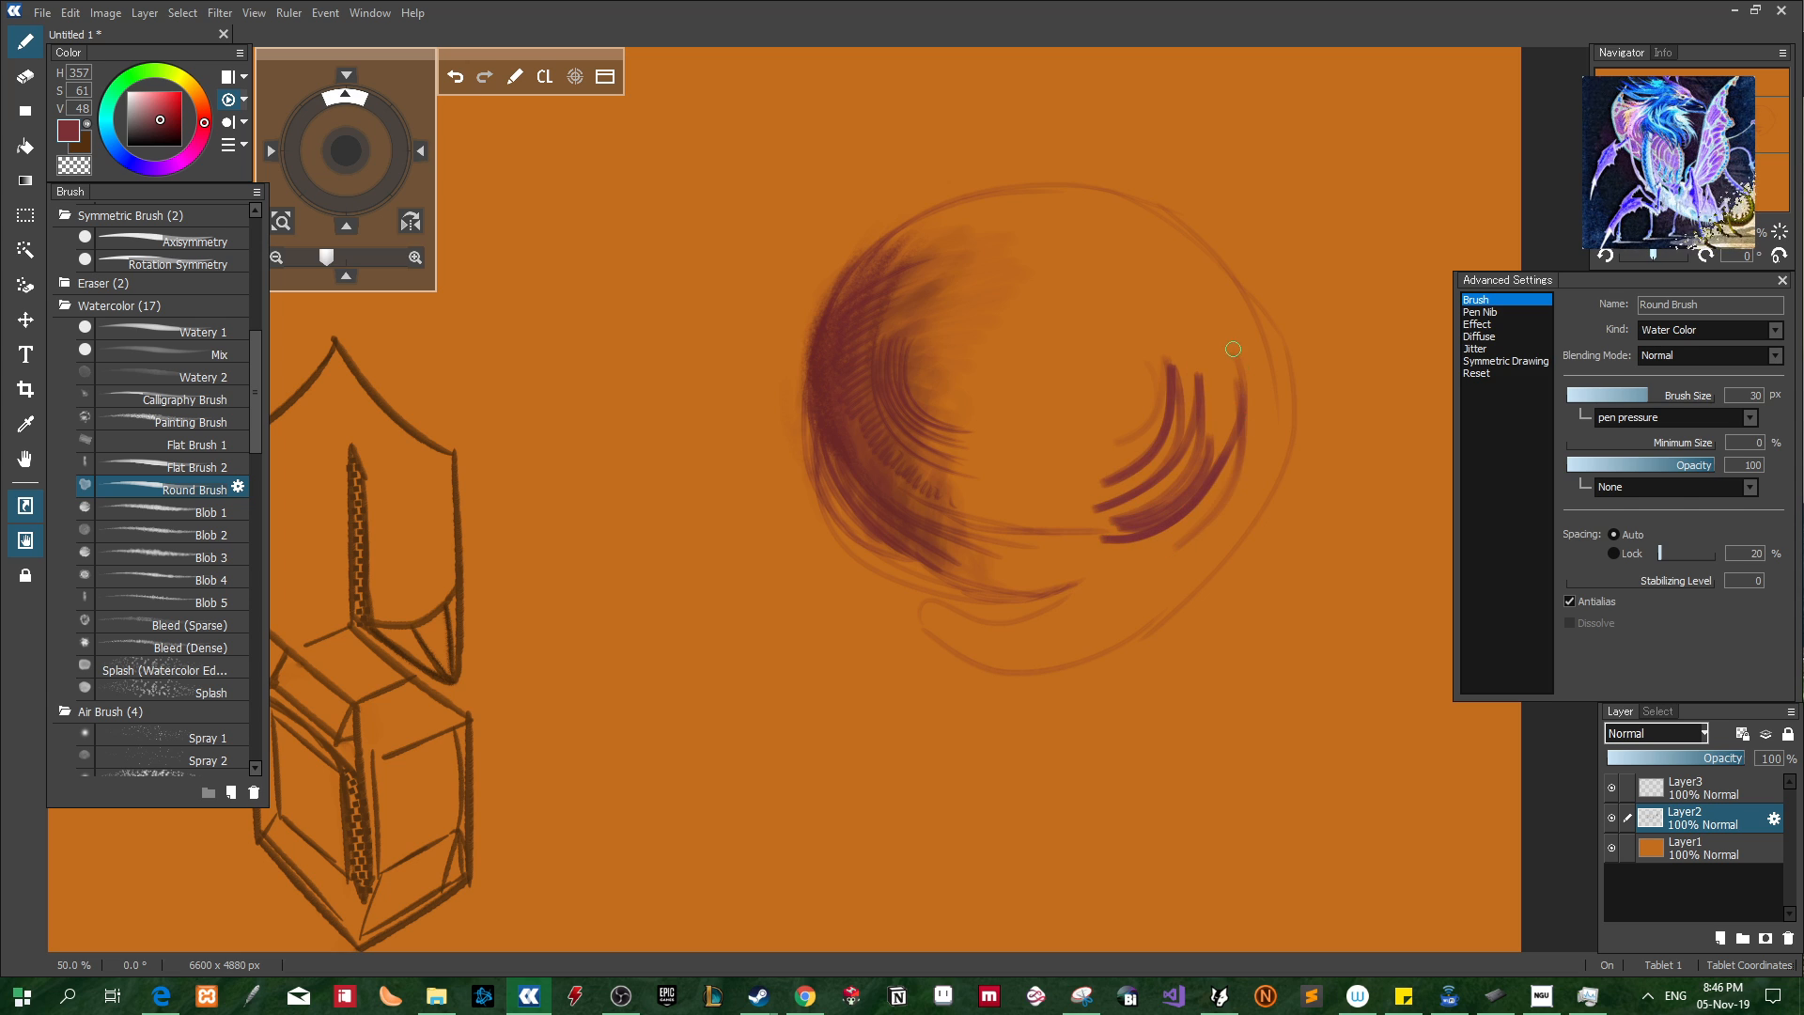
{"action": "mouse_move", "coordinate": [1180, 280]}
{"action": "left_mouse_down"}
{"action": "mouse_move", "coordinate": [1235, 376]}
{"action": "mouse_move", "coordinate": [1221, 440]}
{"action": "mouse_move", "coordinate": [1193, 370]}
{"action": "left_mouse_up"}
{"action": "left_click_drag", "start_coordinate": [1084, 240], "coordinate": [1177, 320]}
{"action": "left_click_drag", "start_coordinate": [1022, 229], "coordinate": [1134, 246]}
{"action": "left_click_drag", "start_coordinate": [936, 272], "coordinate": [1073, 228]}
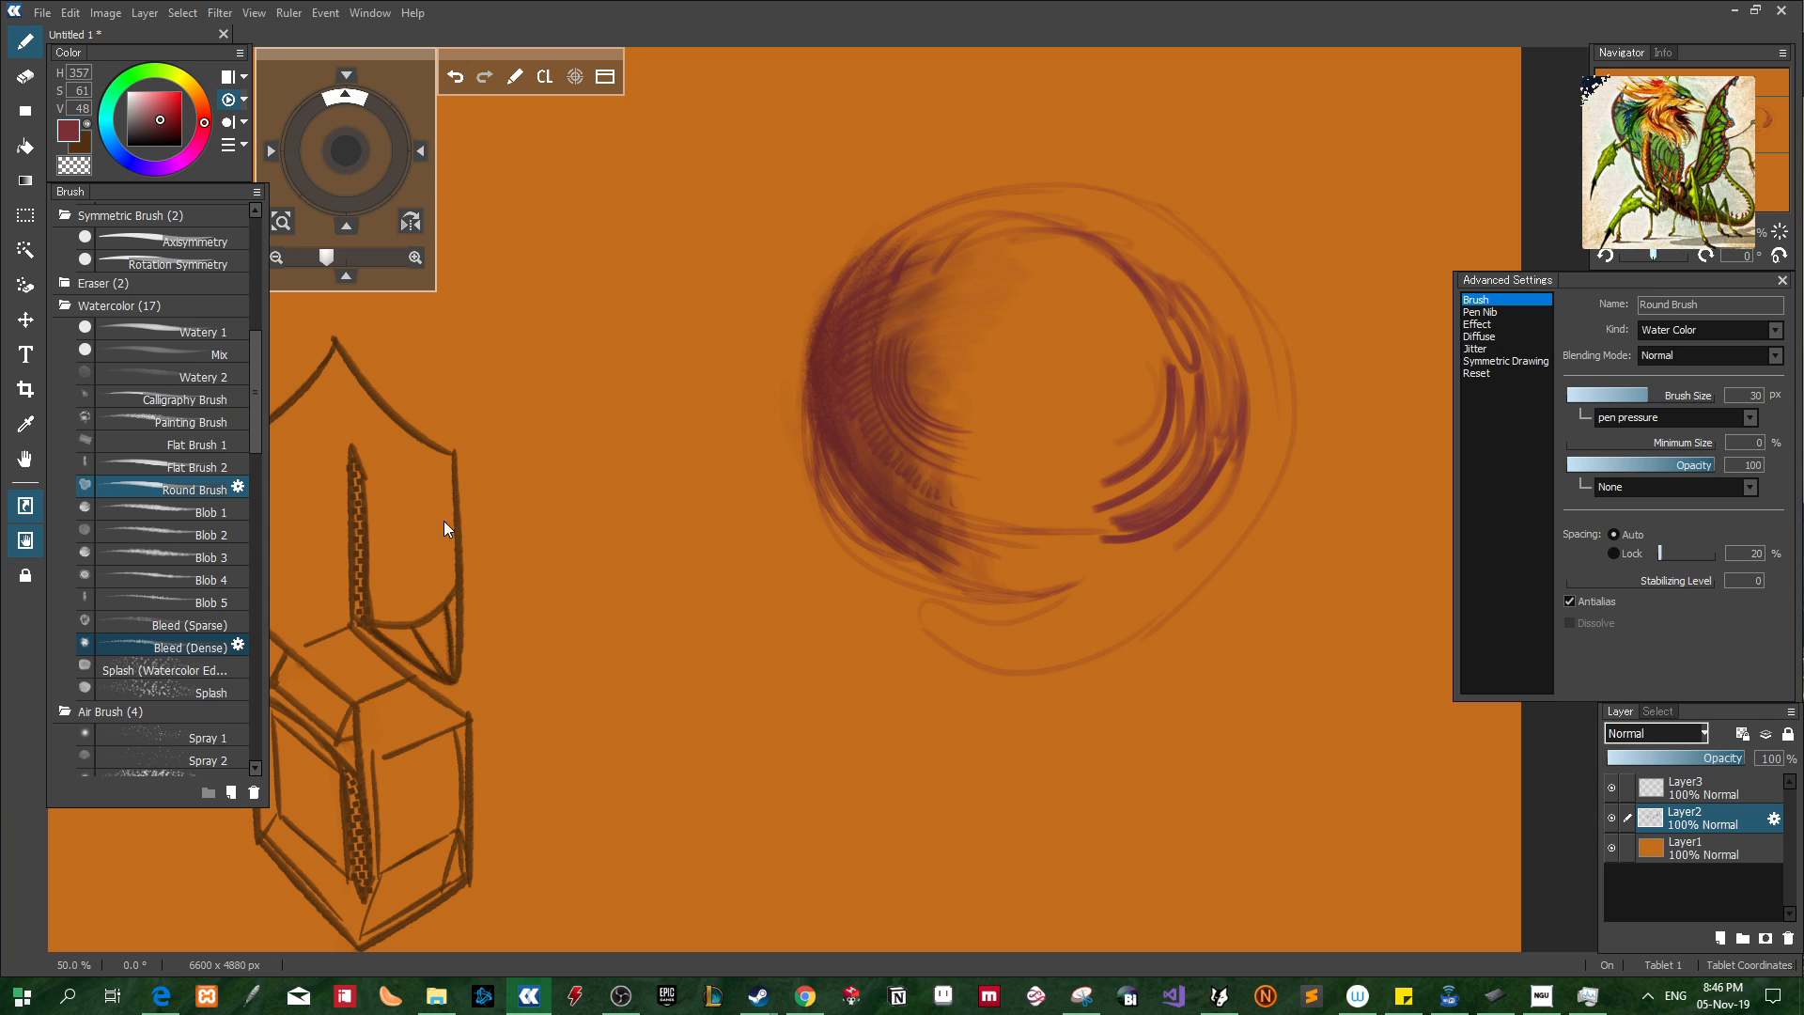
Fill the circle with dark red texture using Bleed (Dense), and paint a lighter ring around it with Bleed (Sparse)
{"action": "mouse_move", "coordinate": [1032, 282]}
{"action": "left_mouse_down"}
{"action": "mouse_move", "coordinate": [987, 363]}
{"action": "mouse_move", "coordinate": [1128, 395]}
{"action": "mouse_move", "coordinate": [1006, 278]}
{"action": "mouse_move", "coordinate": [1081, 282]}
{"action": "mouse_move", "coordinate": [977, 470]}
{"action": "mouse_move", "coordinate": [1033, 244]}
{"action": "mouse_move", "coordinate": [1175, 450]}
{"action": "mouse_move", "coordinate": [940, 527]}
{"action": "mouse_move", "coordinate": [1062, 564]}
{"action": "mouse_move", "coordinate": [939, 563]}
{"action": "mouse_move", "coordinate": [1191, 545]}
{"action": "mouse_move", "coordinate": [1203, 301]}
{"action": "mouse_move", "coordinate": [1160, 259]}
{"action": "mouse_move", "coordinate": [1193, 235]}
{"action": "mouse_move", "coordinate": [1195, 553]}
{"action": "left_mouse_up"}
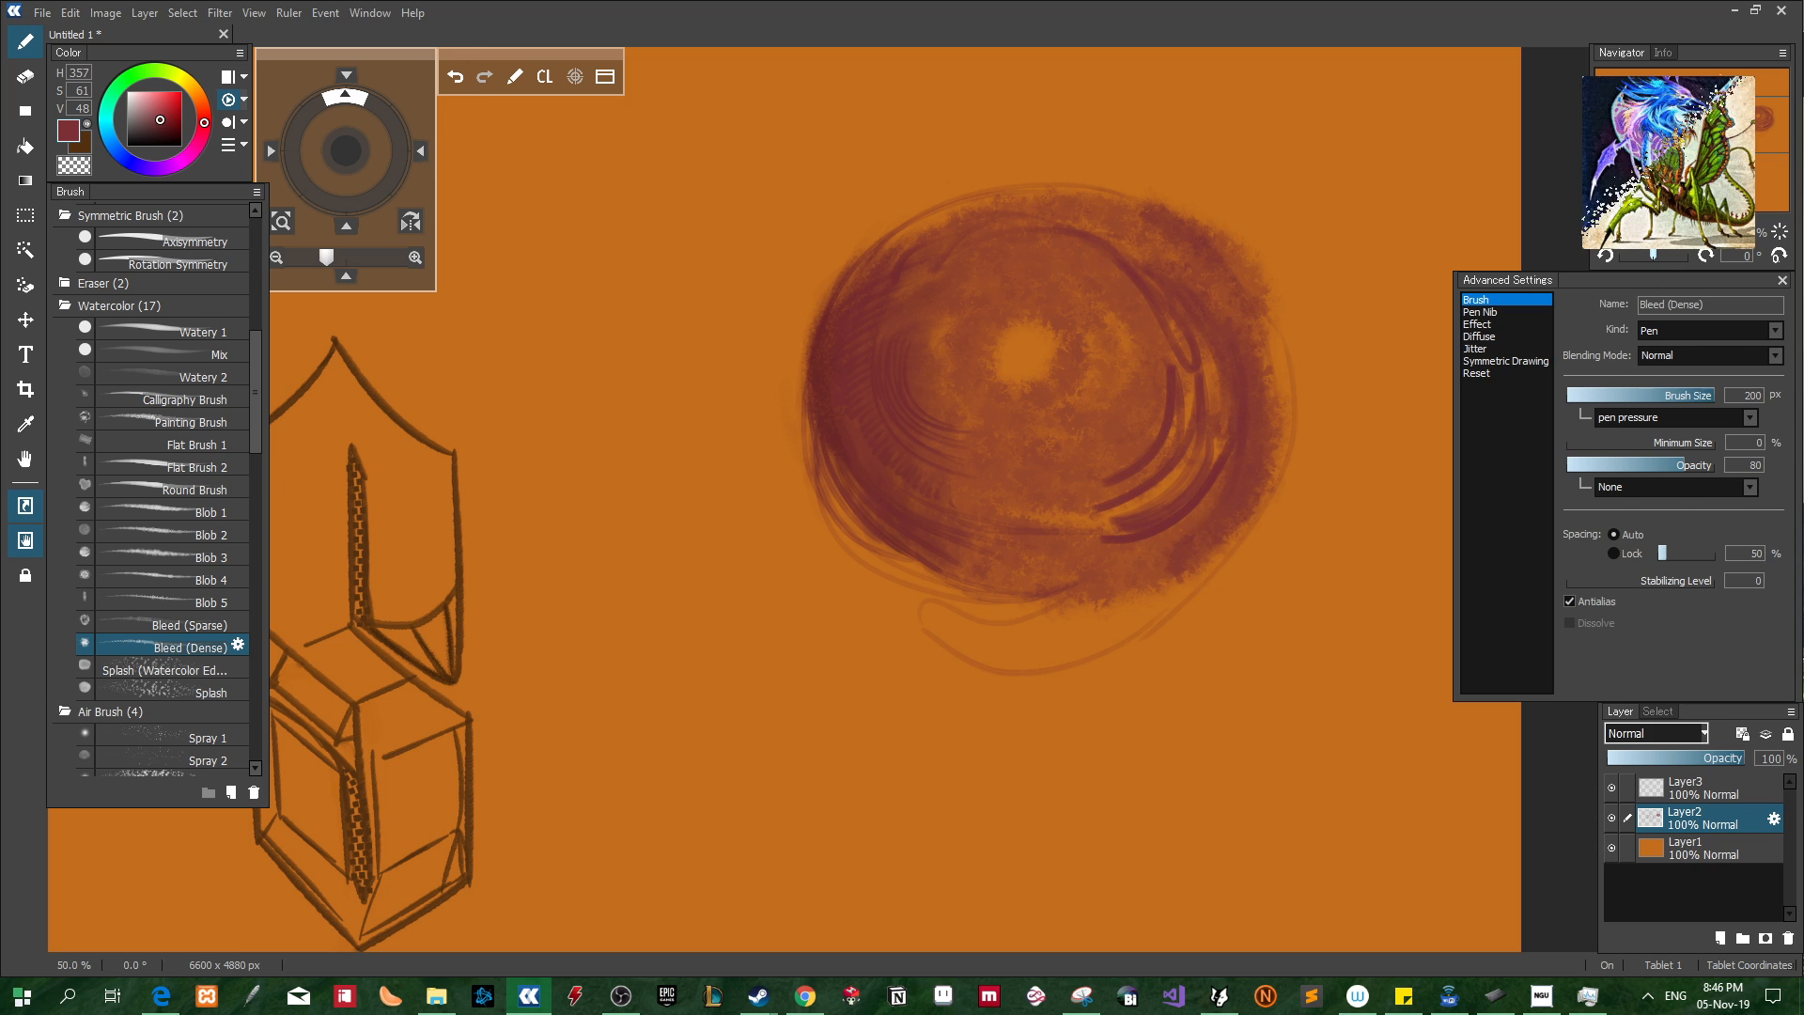
{"action": "mouse_move", "coordinate": [1259, 334]}
{"action": "left_mouse_down"}
{"action": "mouse_move", "coordinate": [1058, 648]}
{"action": "mouse_move", "coordinate": [1207, 522]}
{"action": "mouse_move", "coordinate": [961, 645]}
{"action": "mouse_move", "coordinate": [1083, 622]}
{"action": "mouse_move", "coordinate": [912, 601]}
{"action": "mouse_move", "coordinate": [1060, 609]}
{"action": "mouse_move", "coordinate": [1003, 590]}
{"action": "mouse_move", "coordinate": [1155, 563]}
{"action": "mouse_move", "coordinate": [1038, 625]}
{"action": "mouse_move", "coordinate": [1170, 495]}
{"action": "mouse_move", "coordinate": [1072, 609]}
{"action": "mouse_move", "coordinate": [1186, 505]}
{"action": "mouse_move", "coordinate": [1238, 389]}
{"action": "mouse_move", "coordinate": [1185, 474]}
{"action": "mouse_move", "coordinate": [966, 531]}
{"action": "mouse_move", "coordinate": [1006, 500]}
{"action": "mouse_move", "coordinate": [953, 477]}
{"action": "mouse_move", "coordinate": [1039, 540]}
{"action": "mouse_move", "coordinate": [1163, 285]}
{"action": "mouse_move", "coordinate": [1099, 501]}
{"action": "mouse_move", "coordinate": [1129, 325]}
{"action": "mouse_move", "coordinate": [1052, 494]}
{"action": "mouse_move", "coordinate": [1029, 433]}
{"action": "left_mouse_up"}
{"action": "mouse_move", "coordinate": [1061, 374]}
{"action": "left_mouse_down"}
{"action": "mouse_move", "coordinate": [1017, 386]}
{"action": "mouse_move", "coordinate": [1043, 305]}
{"action": "mouse_move", "coordinate": [1108, 294]}
{"action": "mouse_move", "coordinate": [1005, 414]}
{"action": "left_mouse_up"}
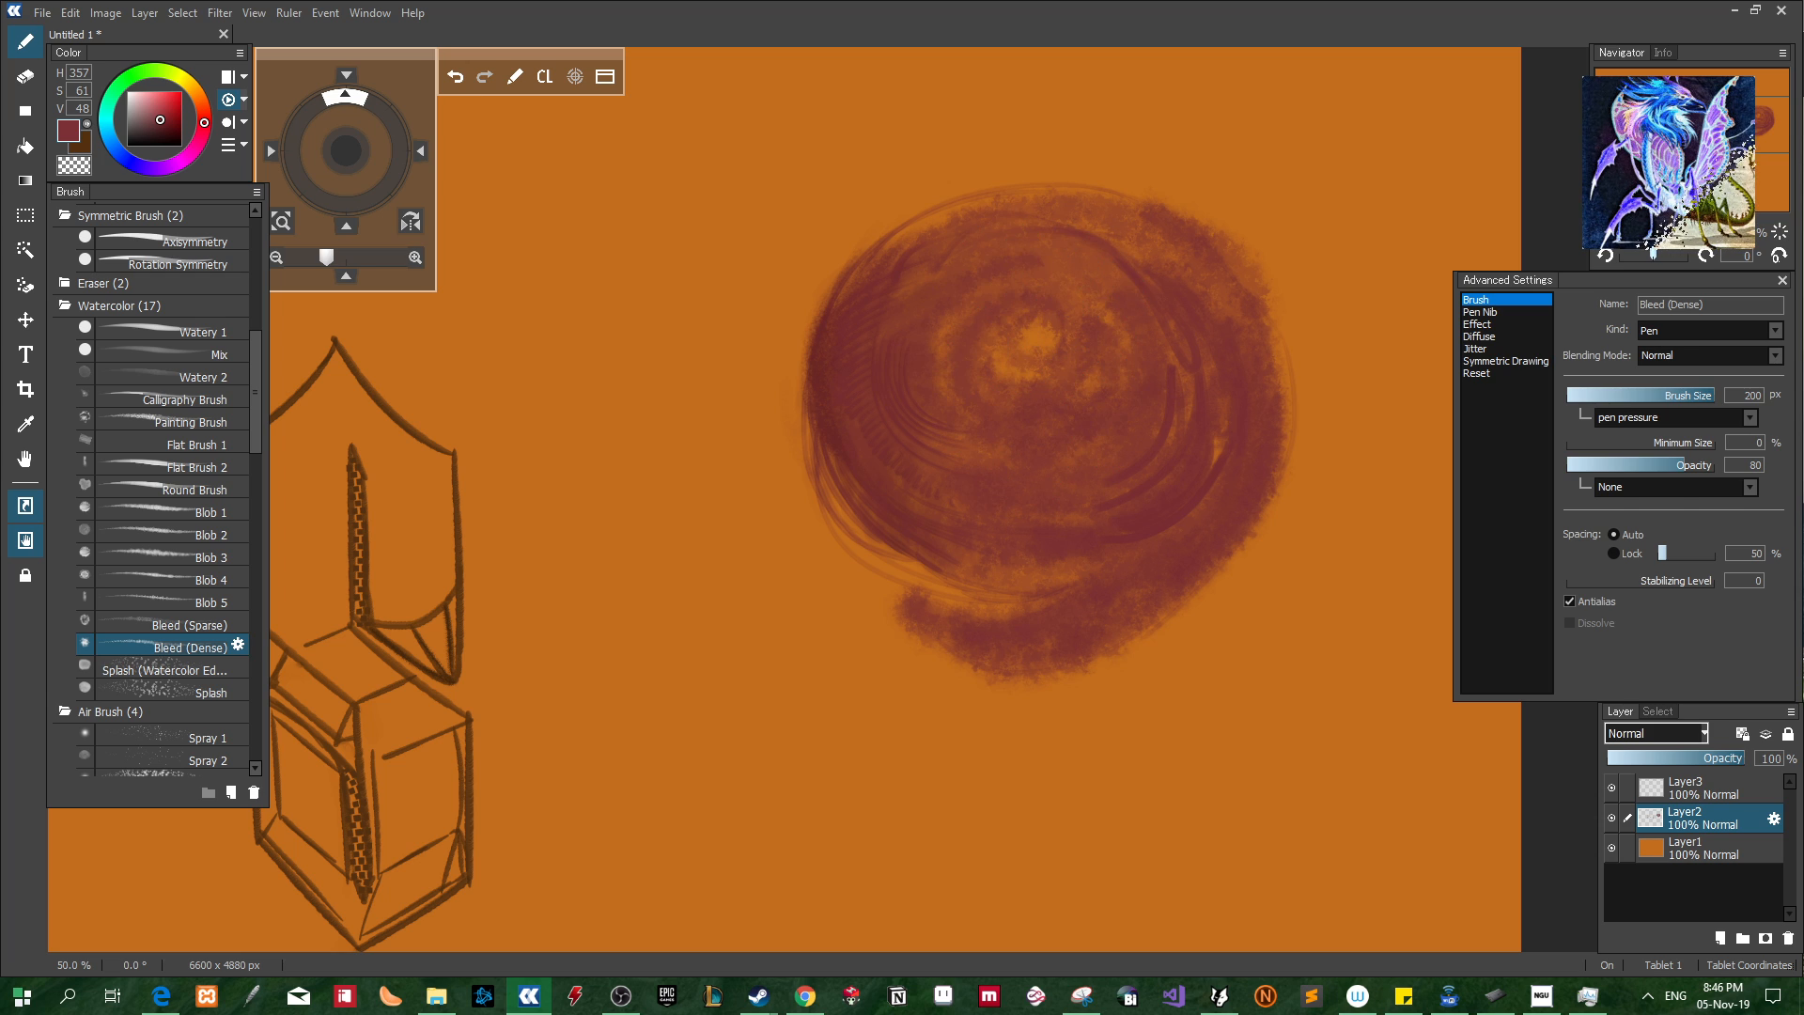
{"action": "left_click", "coordinate": [171, 626]}
{"action": "mouse_move", "coordinate": [739, 481]}
{"action": "left_mouse_down"}
{"action": "mouse_move", "coordinate": [744, 518]}
{"action": "mouse_move", "coordinate": [752, 398]}
{"action": "mouse_move", "coordinate": [704, 428]}
{"action": "mouse_move", "coordinate": [754, 345]}
{"action": "mouse_move", "coordinate": [926, 206]}
{"action": "mouse_move", "coordinate": [793, 451]}
{"action": "mouse_move", "coordinate": [902, 233]}
{"action": "mouse_move", "coordinate": [1264, 242]}
{"action": "mouse_move", "coordinate": [1276, 324]}
{"action": "mouse_move", "coordinate": [1209, 299]}
{"action": "mouse_move", "coordinate": [1265, 314]}
{"action": "mouse_move", "coordinate": [1250, 601]}
{"action": "mouse_move", "coordinate": [1228, 516]}
{"action": "mouse_move", "coordinate": [1128, 657]}
{"action": "mouse_move", "coordinate": [921, 658]}
{"action": "mouse_move", "coordinate": [861, 585]}
{"action": "mouse_move", "coordinate": [1026, 598]}
{"action": "mouse_move", "coordinate": [903, 545]}
{"action": "left_mouse_up"}
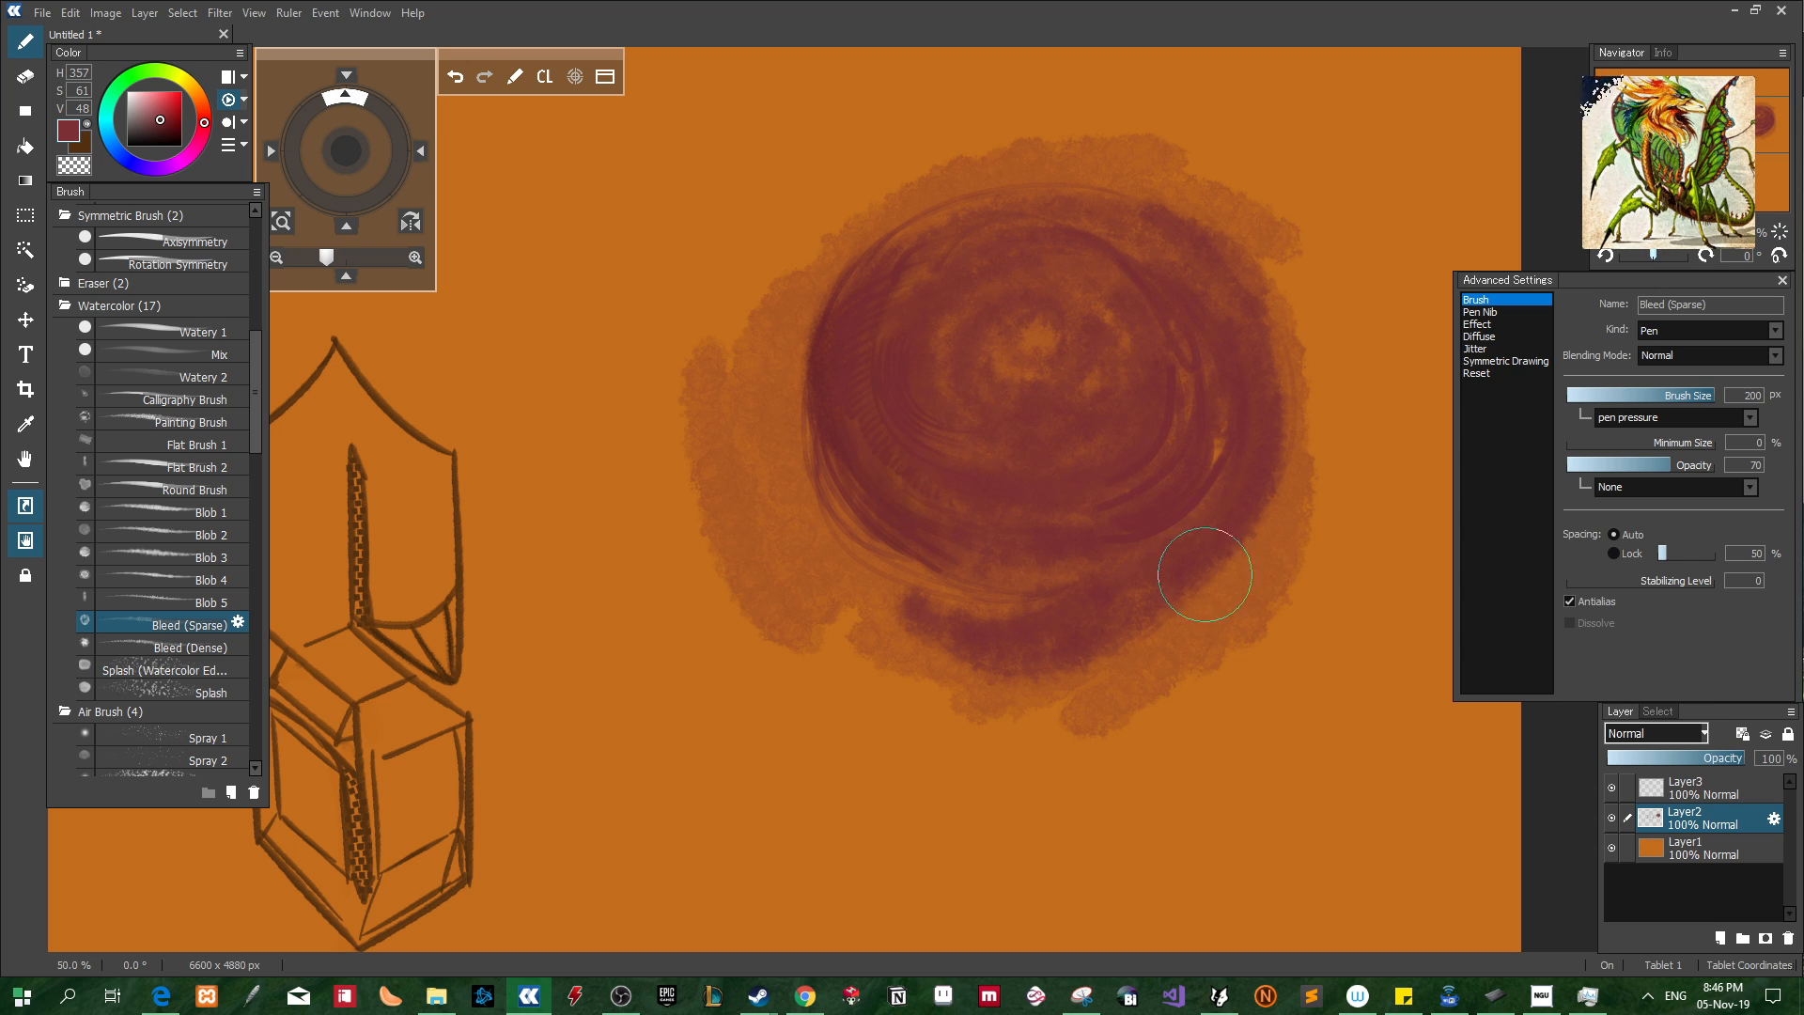
Switch to Chrome, open google.com in a new tab, and search for "lion tail"
{"action": "left_click", "coordinate": [806, 996]}
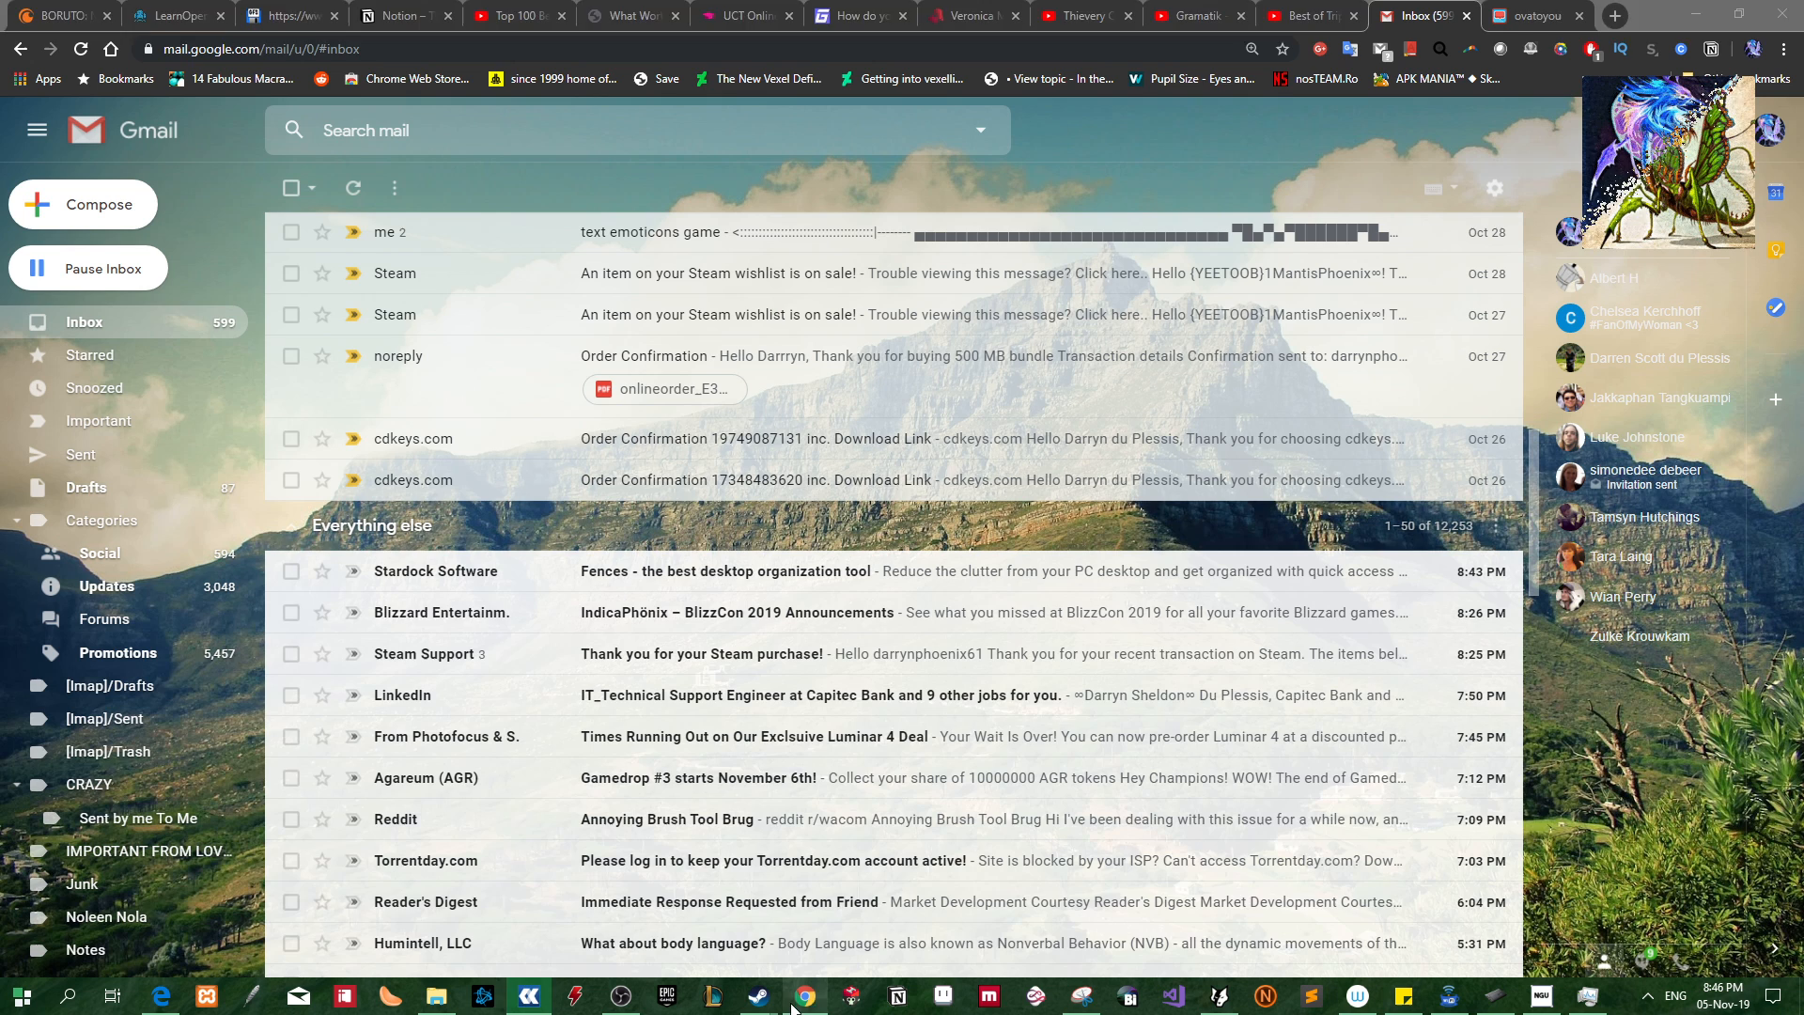
{"action": "key", "text": "ctrl+t"}
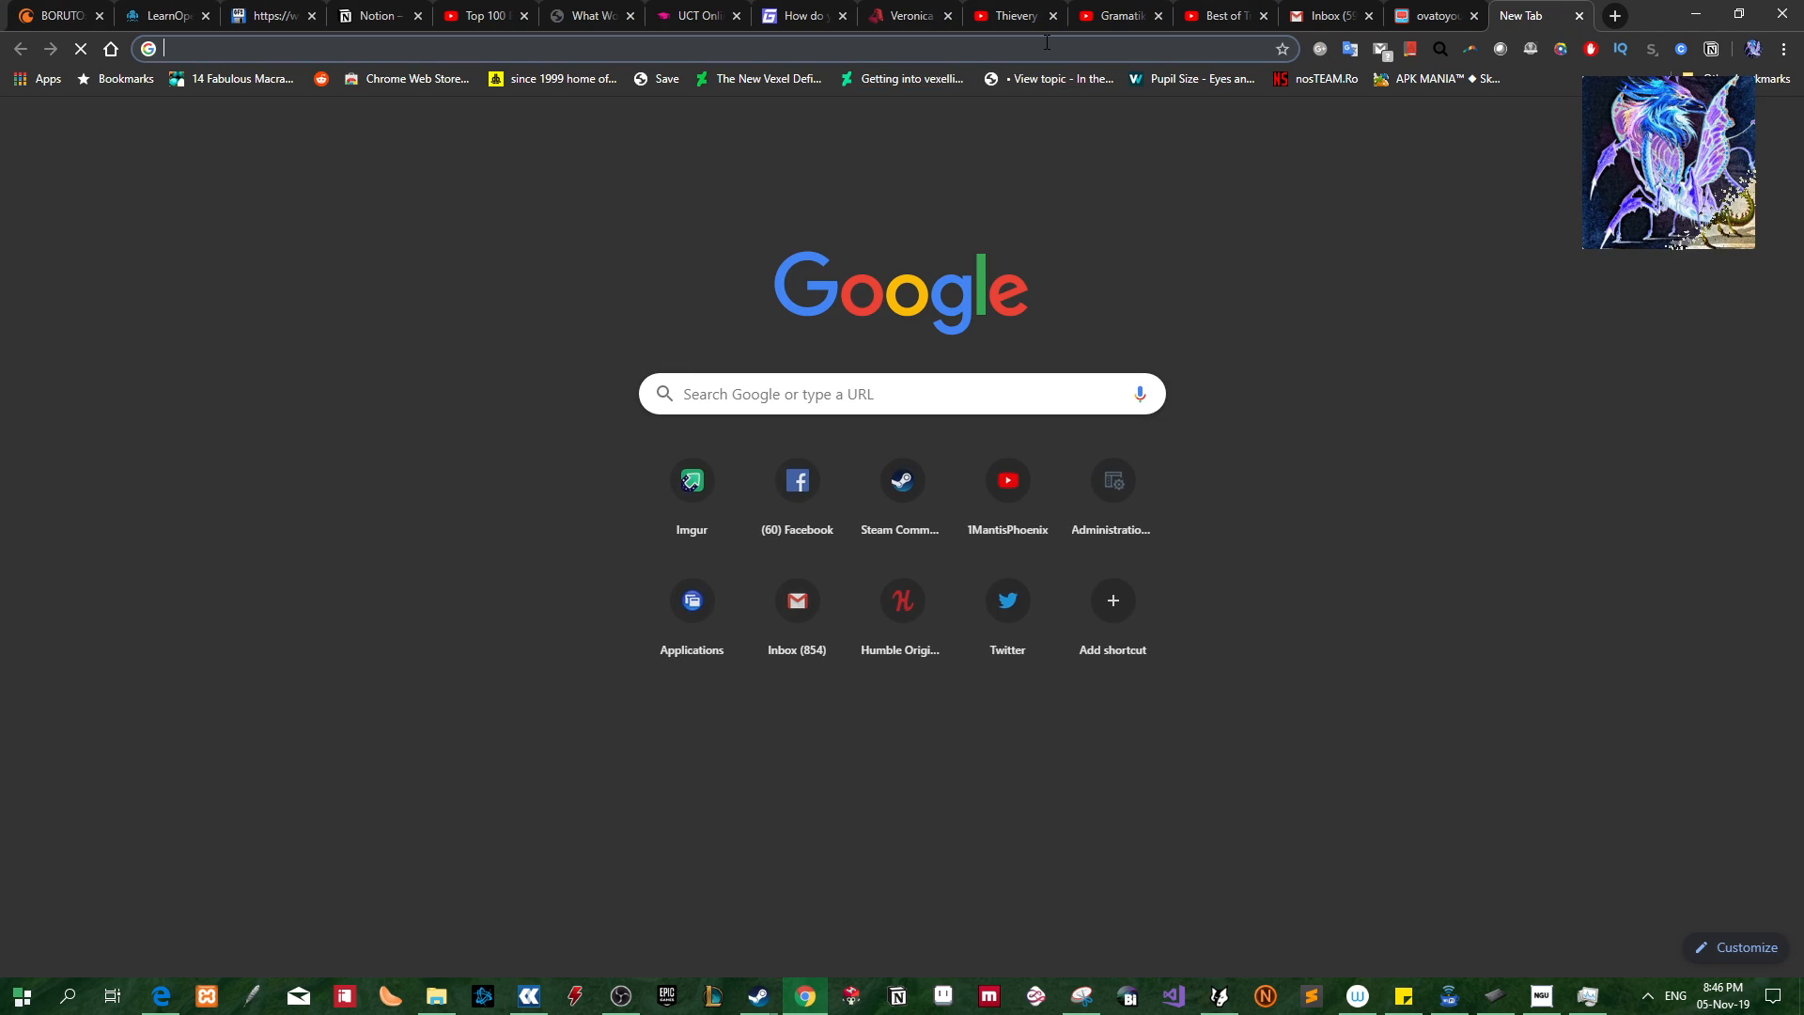
{"action": "type", "text": "goo"}
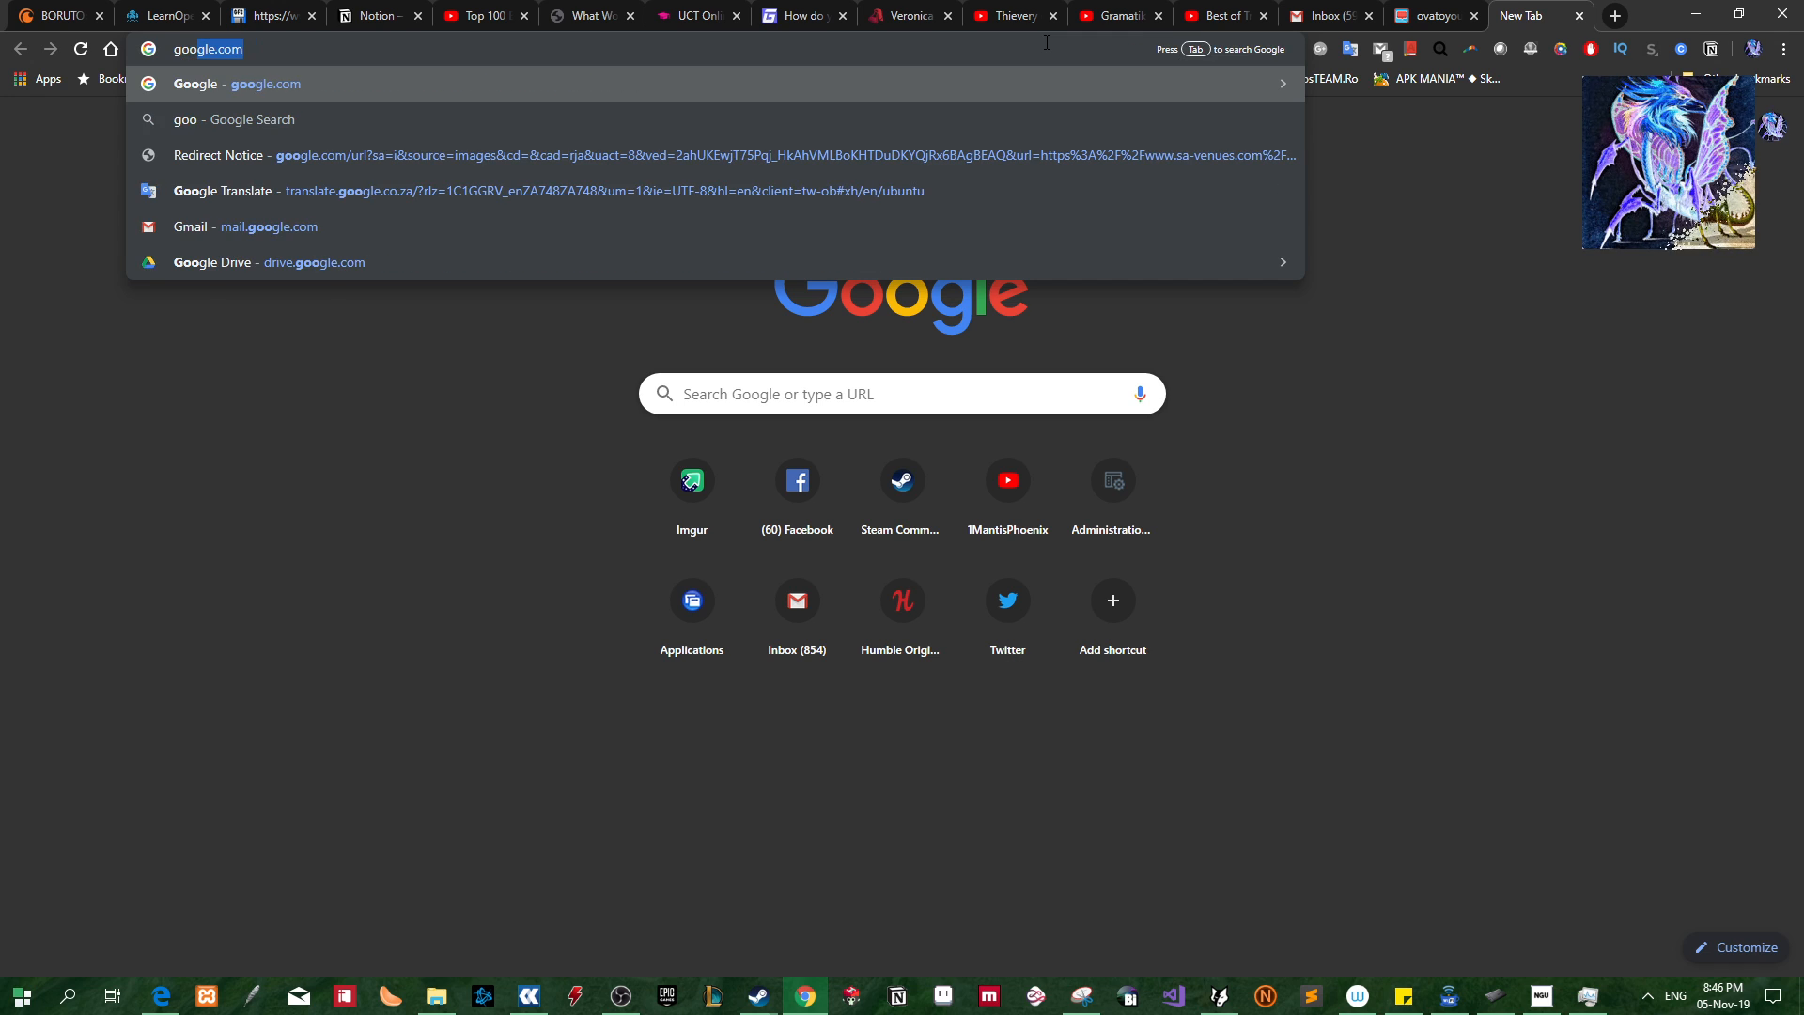
{"action": "key", "text": "Return"}
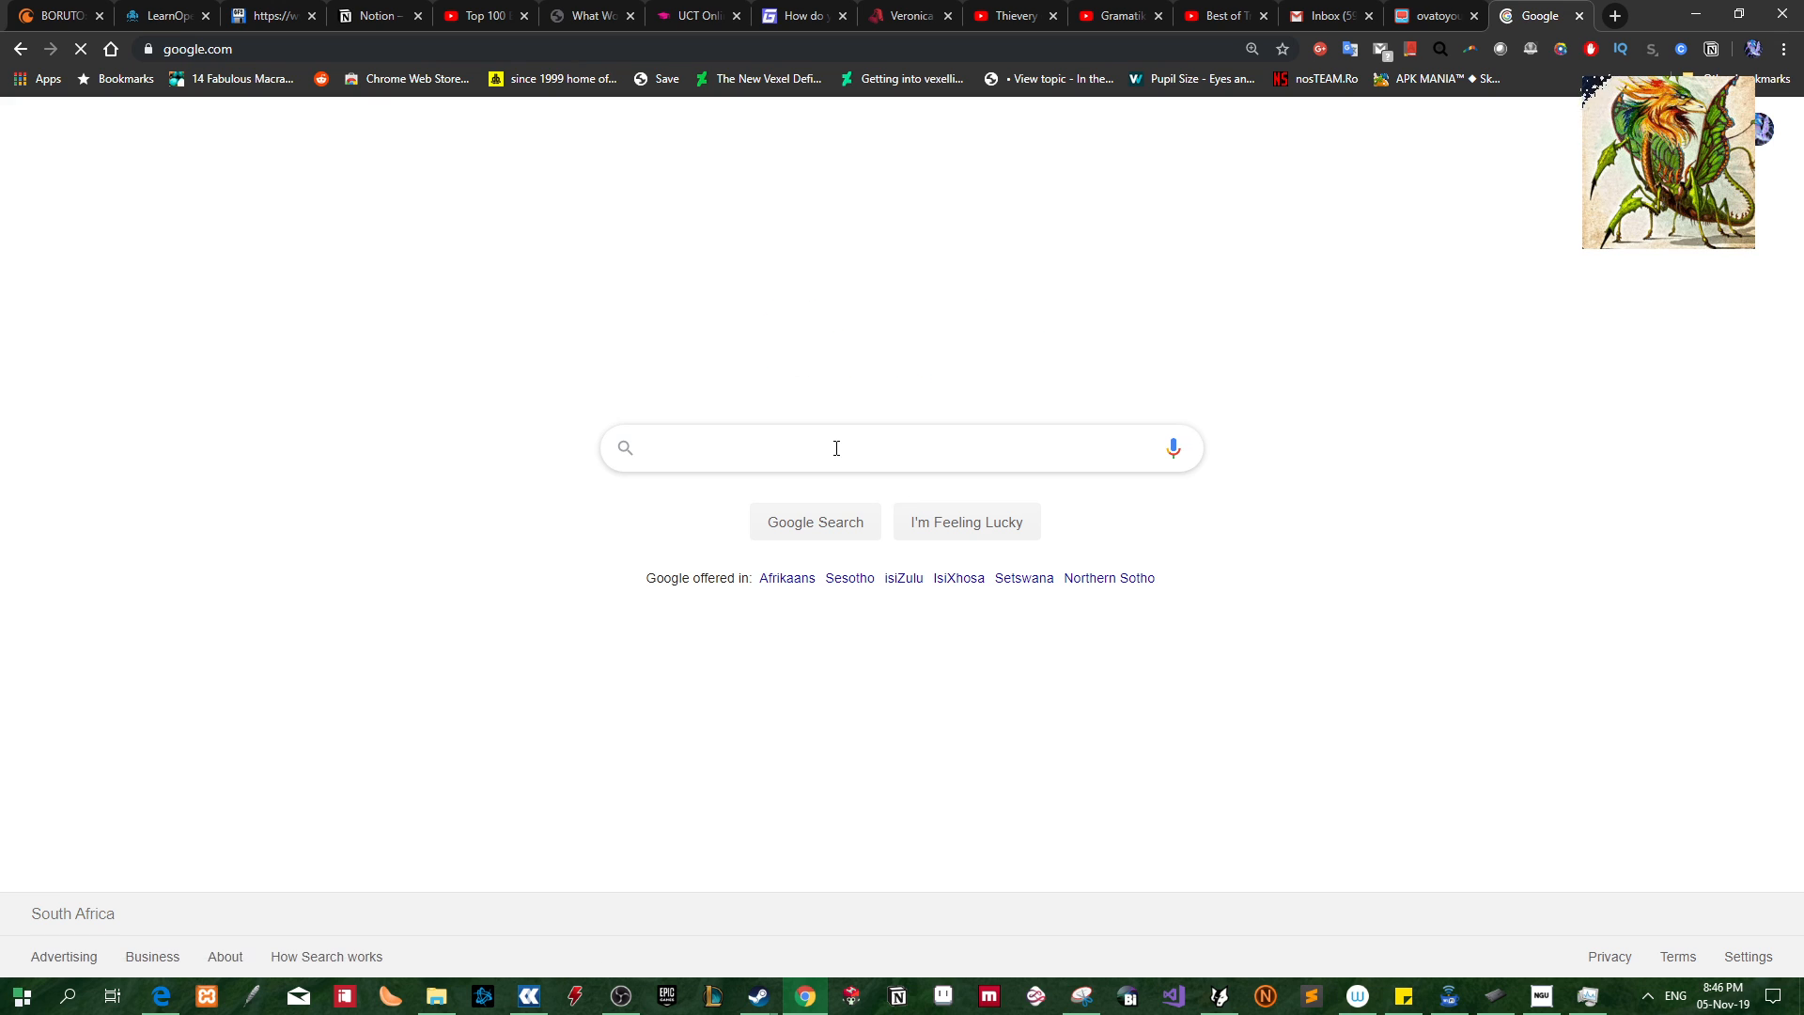
{"action": "left_click", "coordinate": [837, 448]}
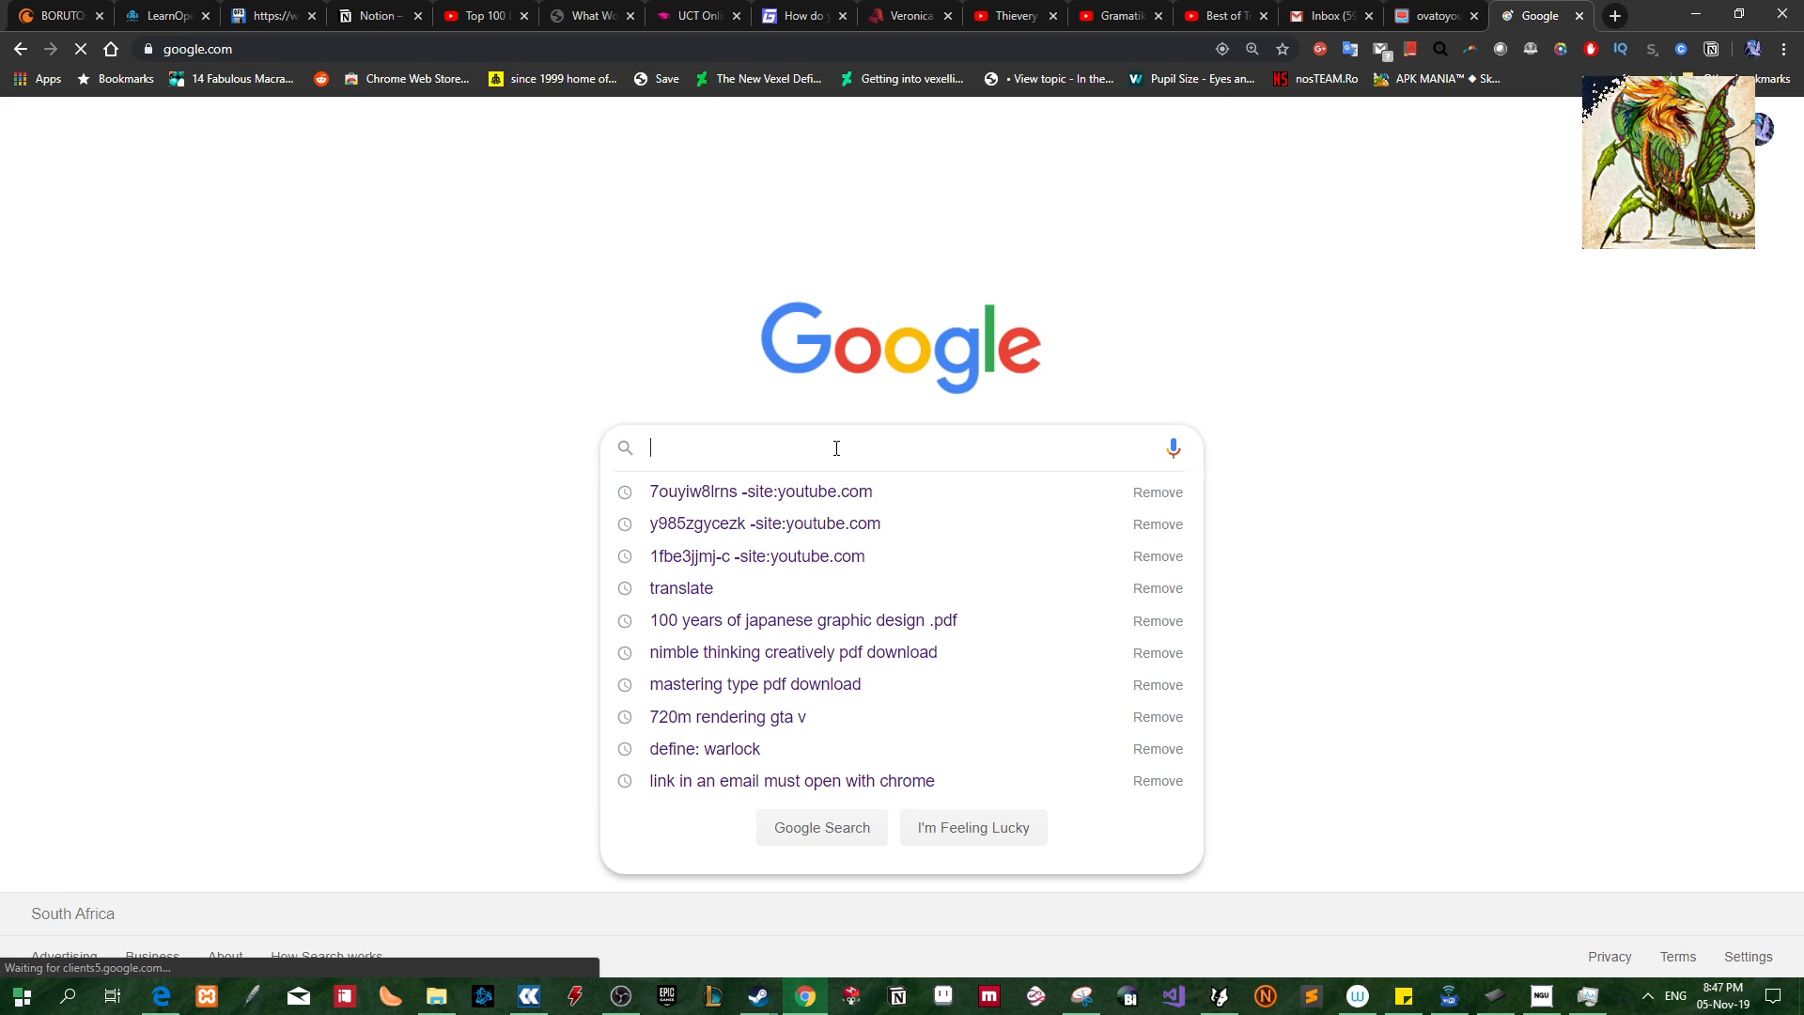
{"action": "type", "text": "lion"}
{"action": "type", "text": "tail"}
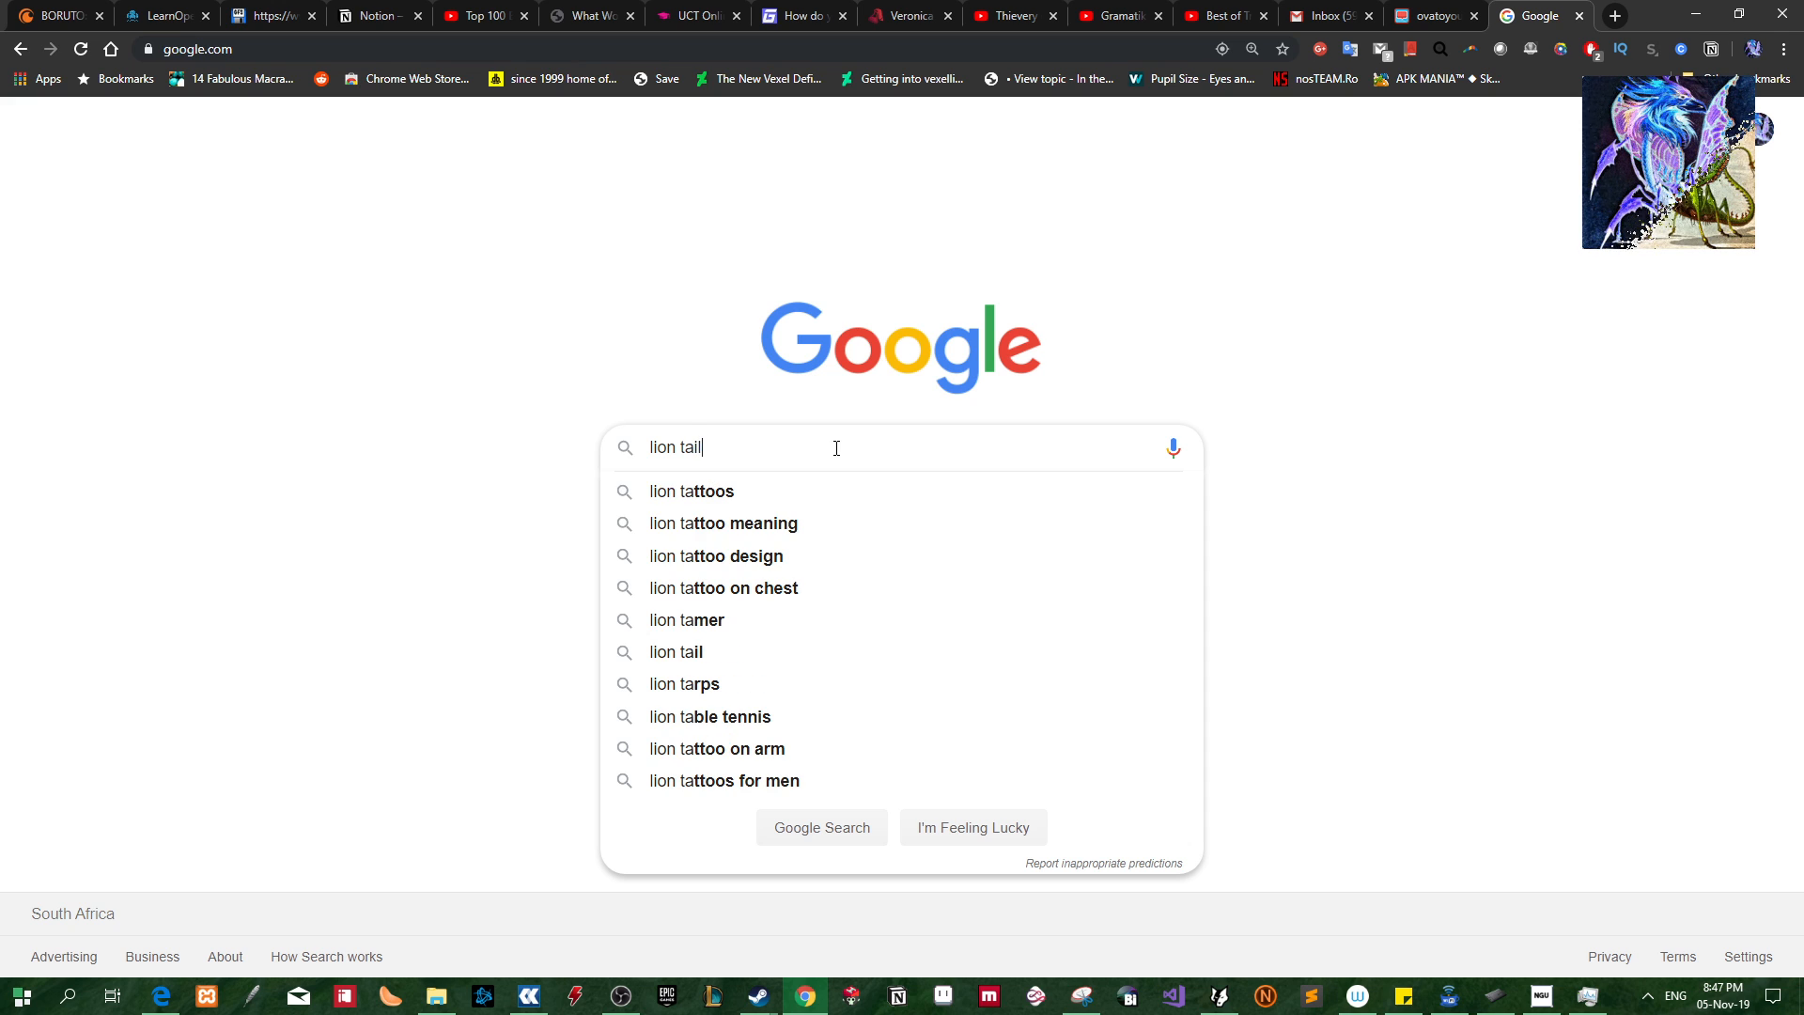
{"action": "key", "text": "Return"}
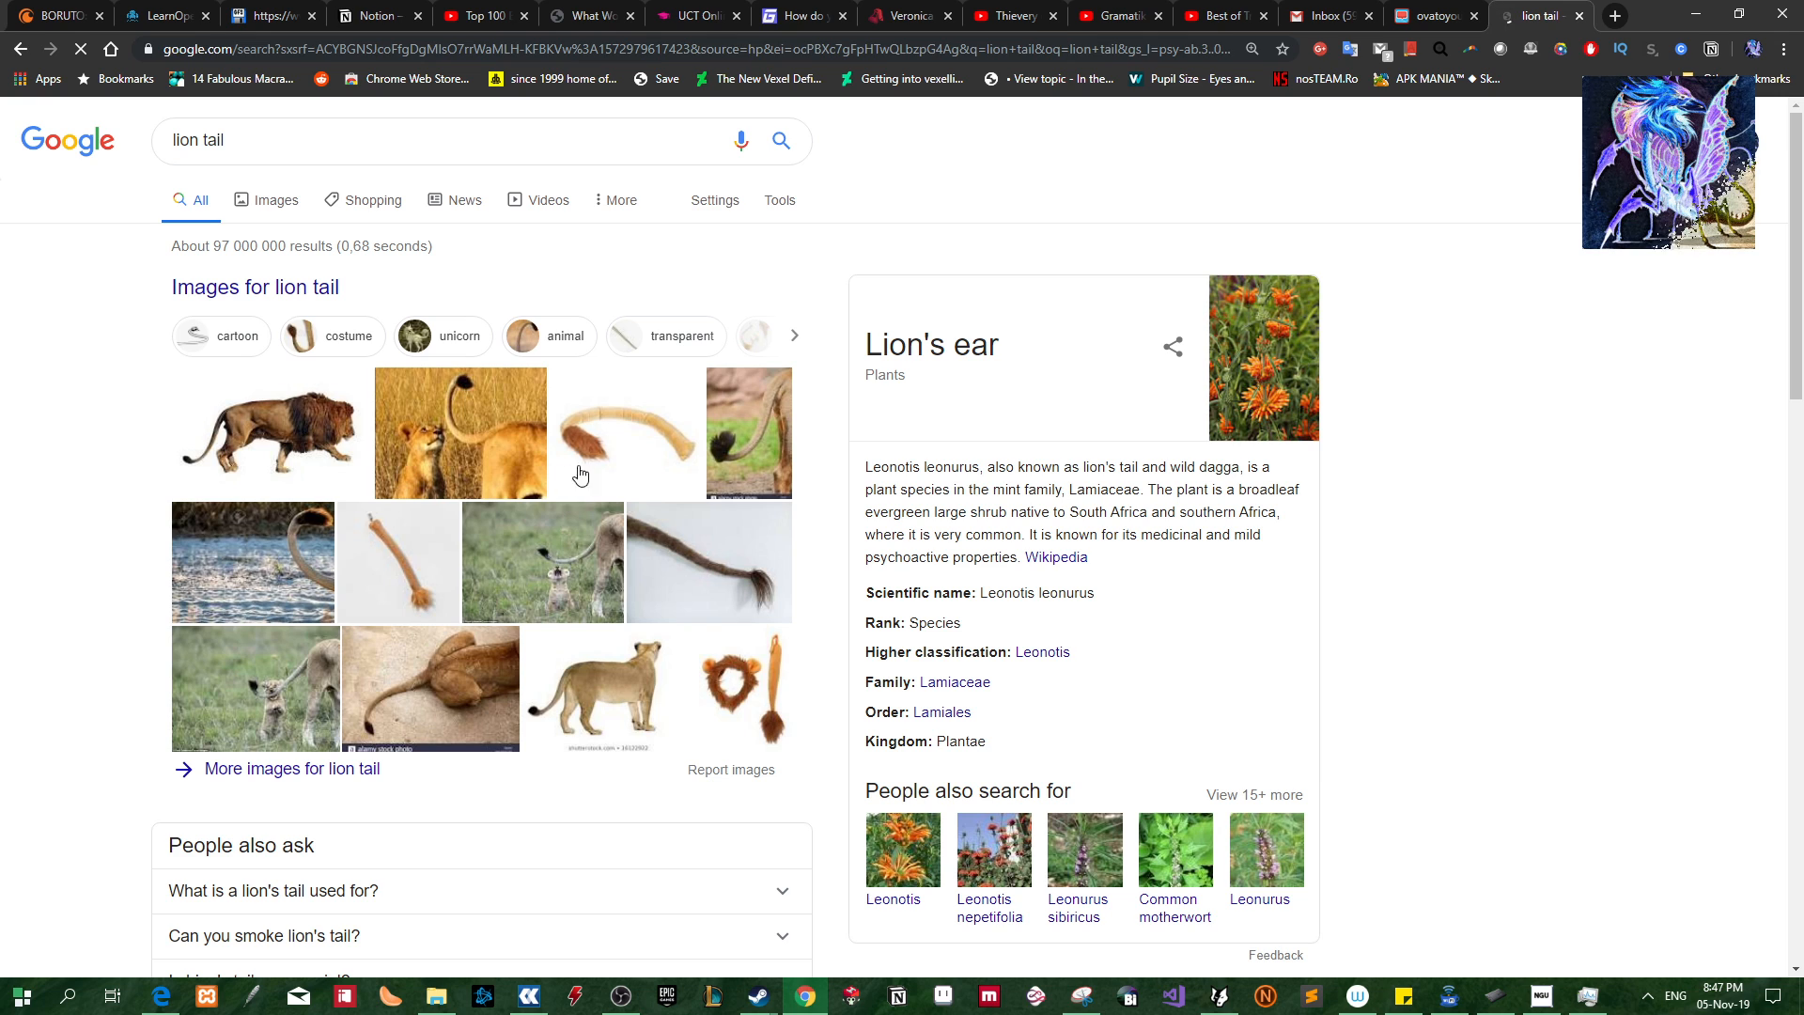
Open the image results, select the 123RF photo of a lion's tail during sunset, and copy the image
{"action": "left_click", "coordinate": [1235, 383]}
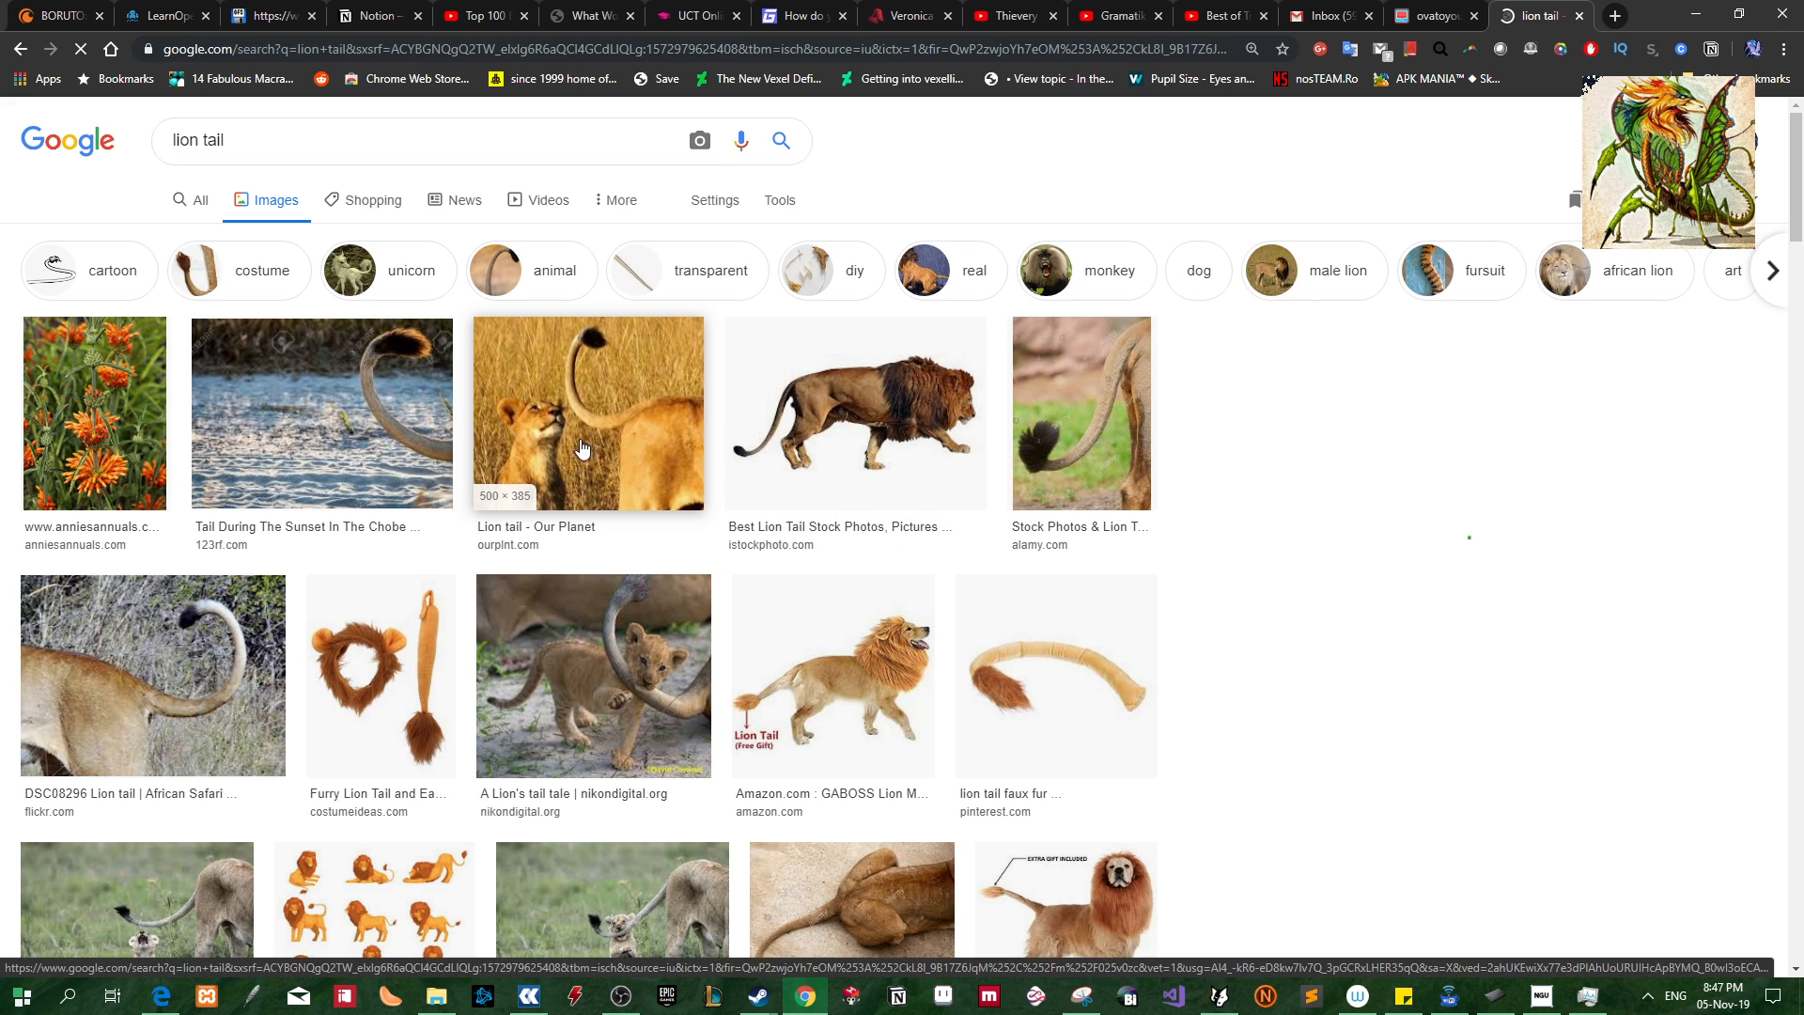
{"action": "left_click", "coordinate": [404, 472]}
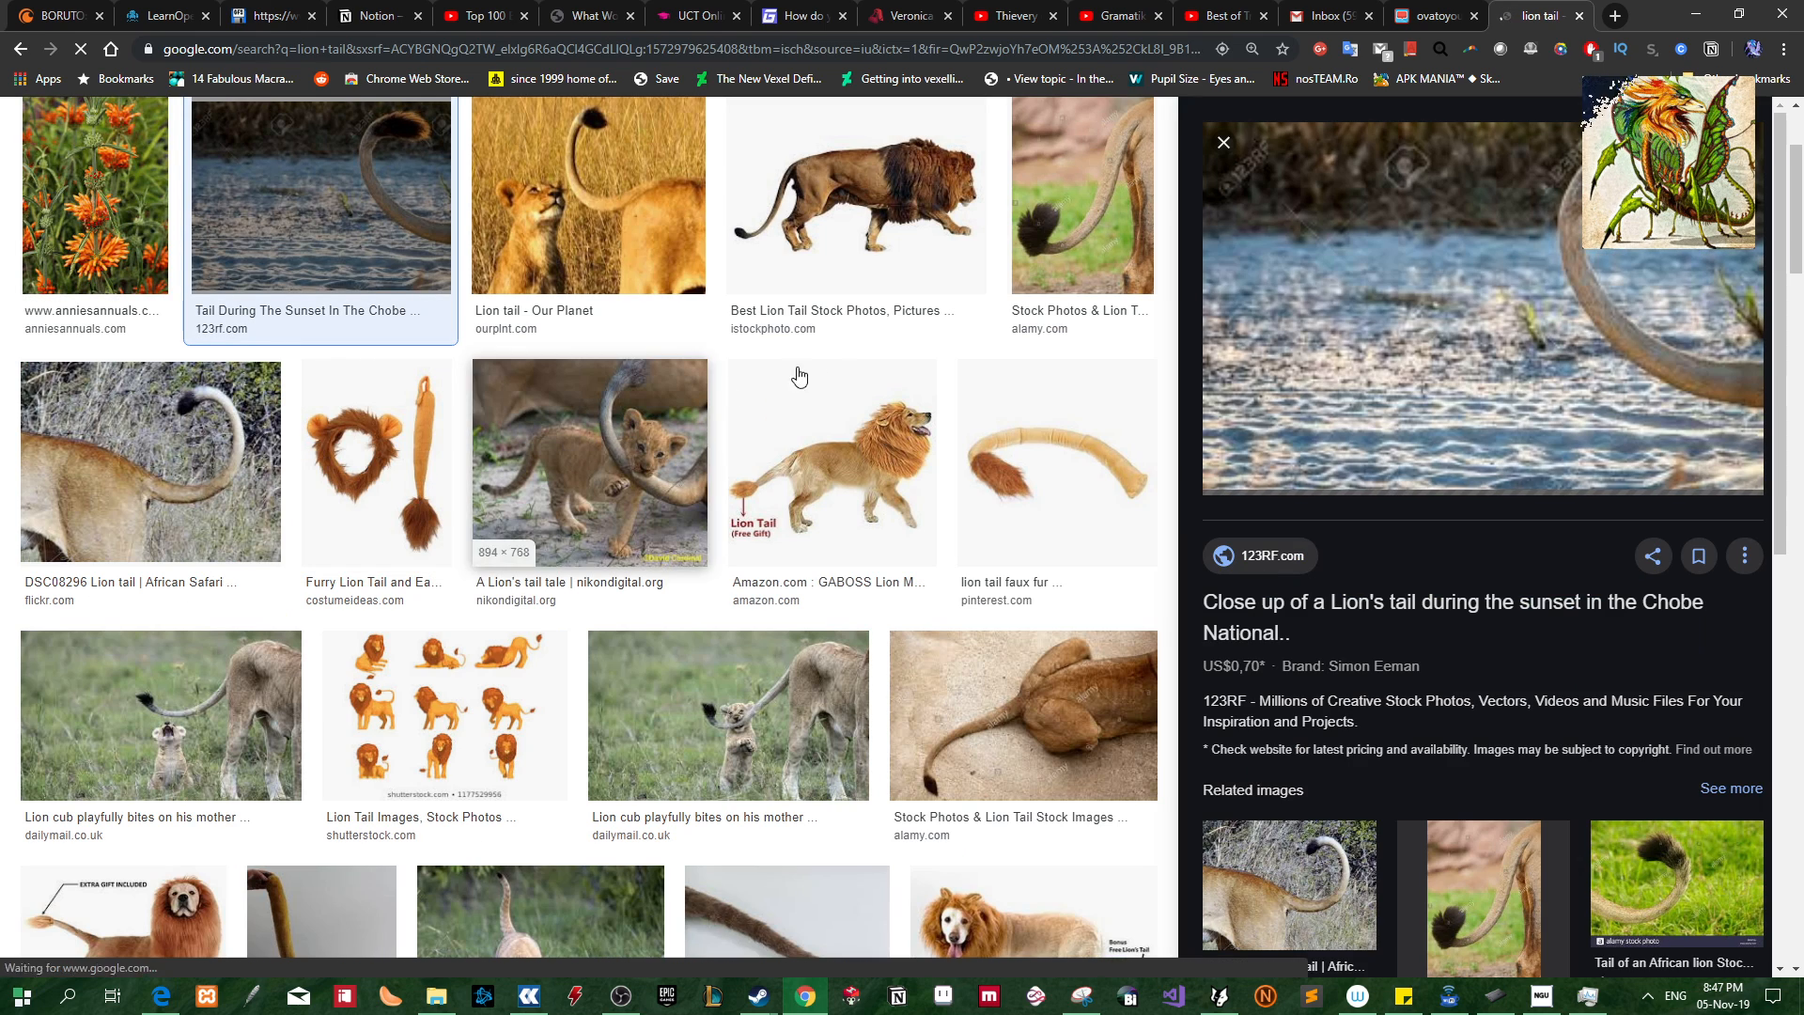
{"action": "right_click", "coordinate": [1356, 346]}
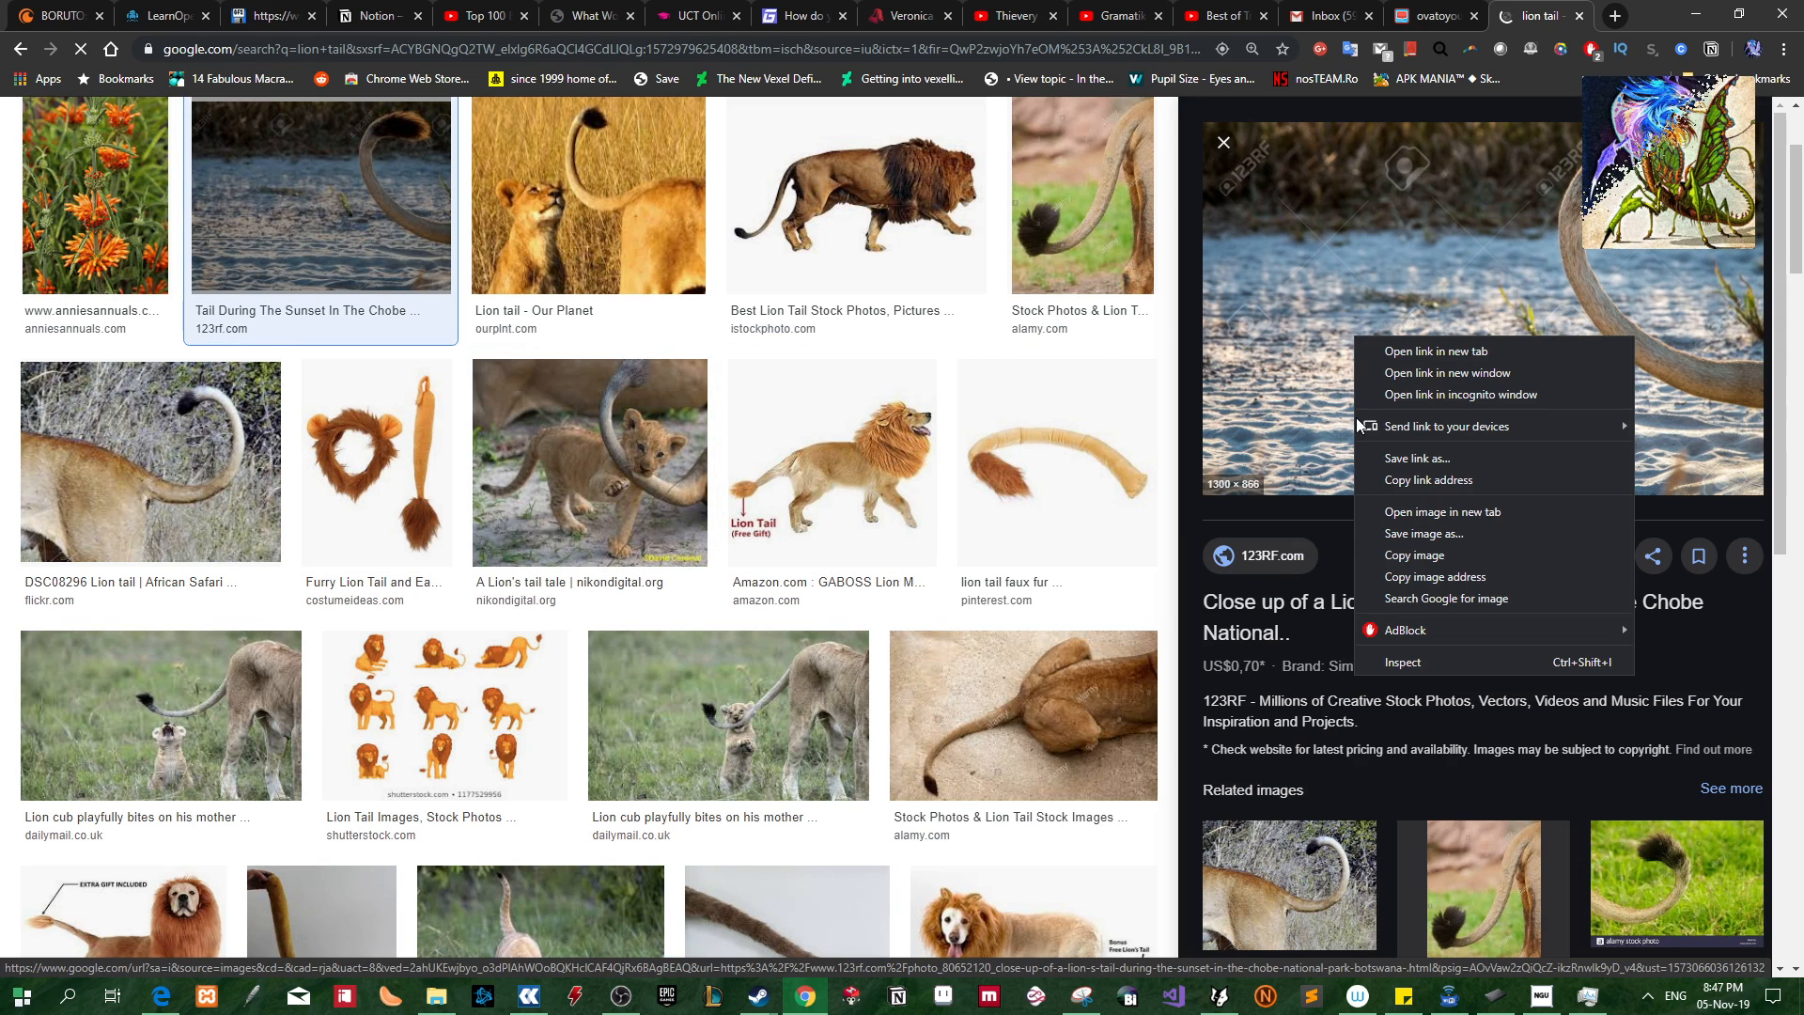
{"action": "left_click", "coordinate": [1408, 560]}
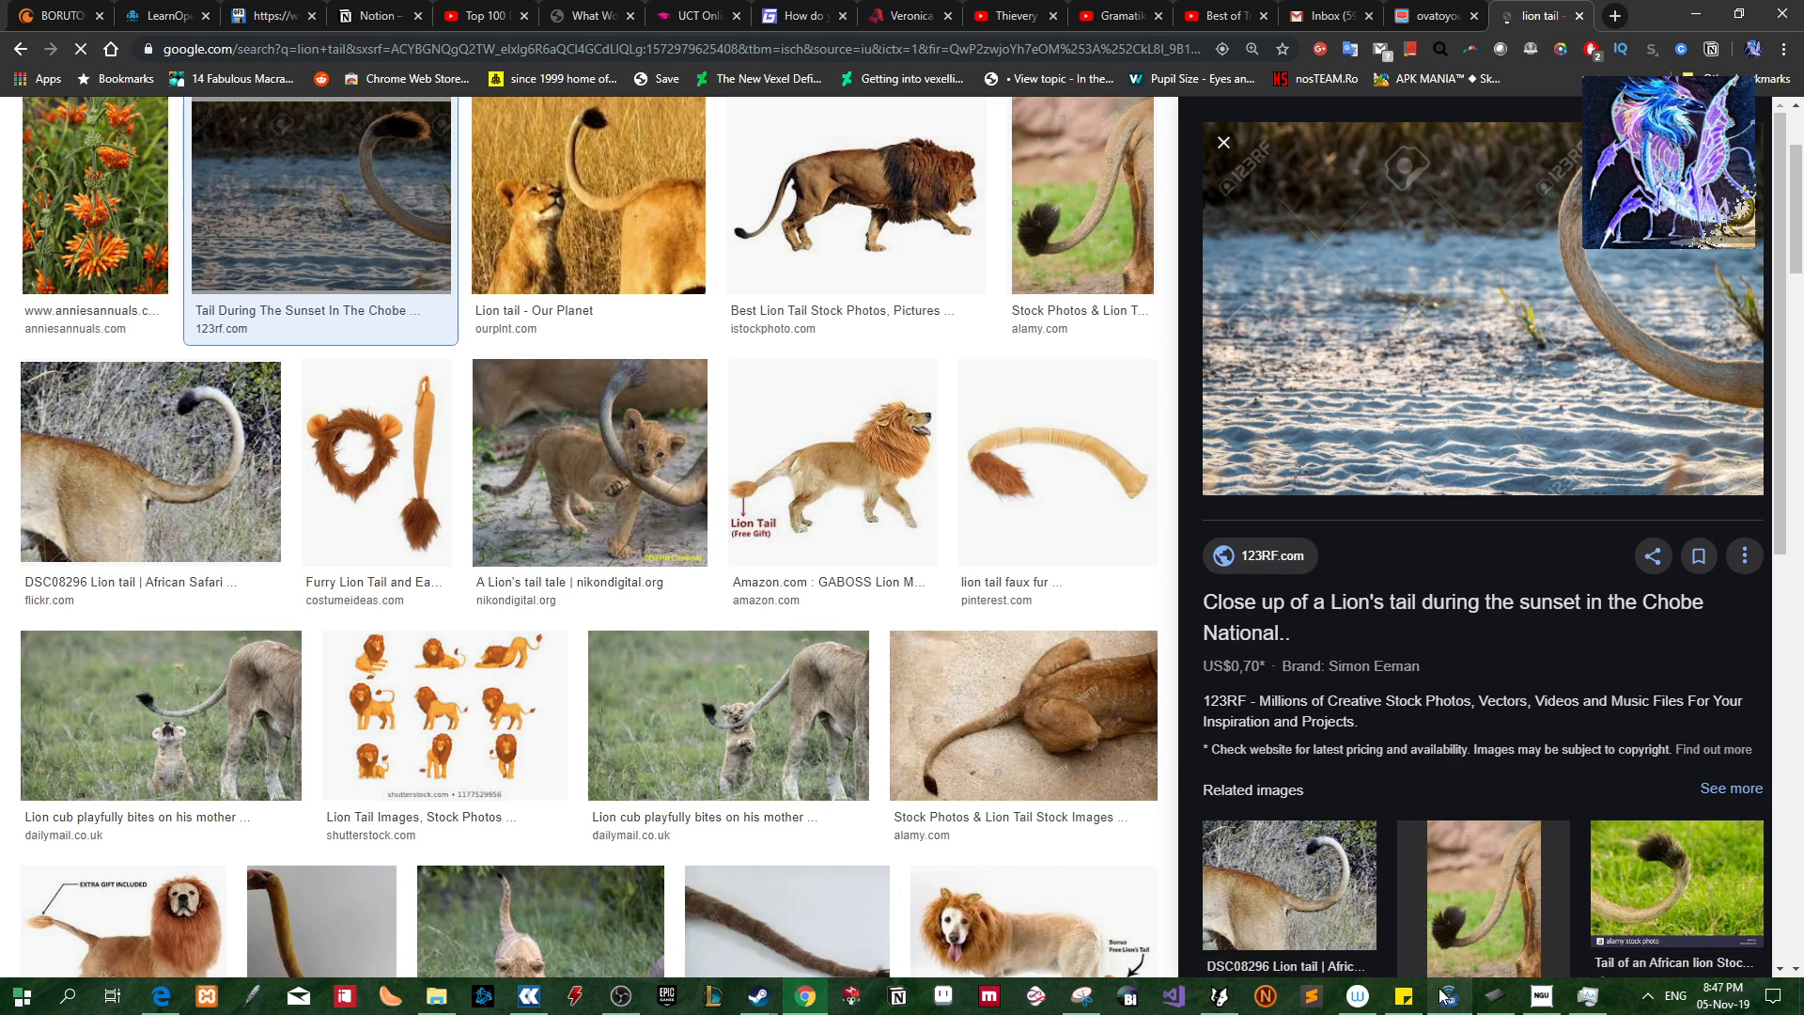
Switch back to openCanvas and try pasting the lion tail photo onto the canvas and repositioning it with Free Transform
{"action": "left_click", "coordinate": [529, 996]}
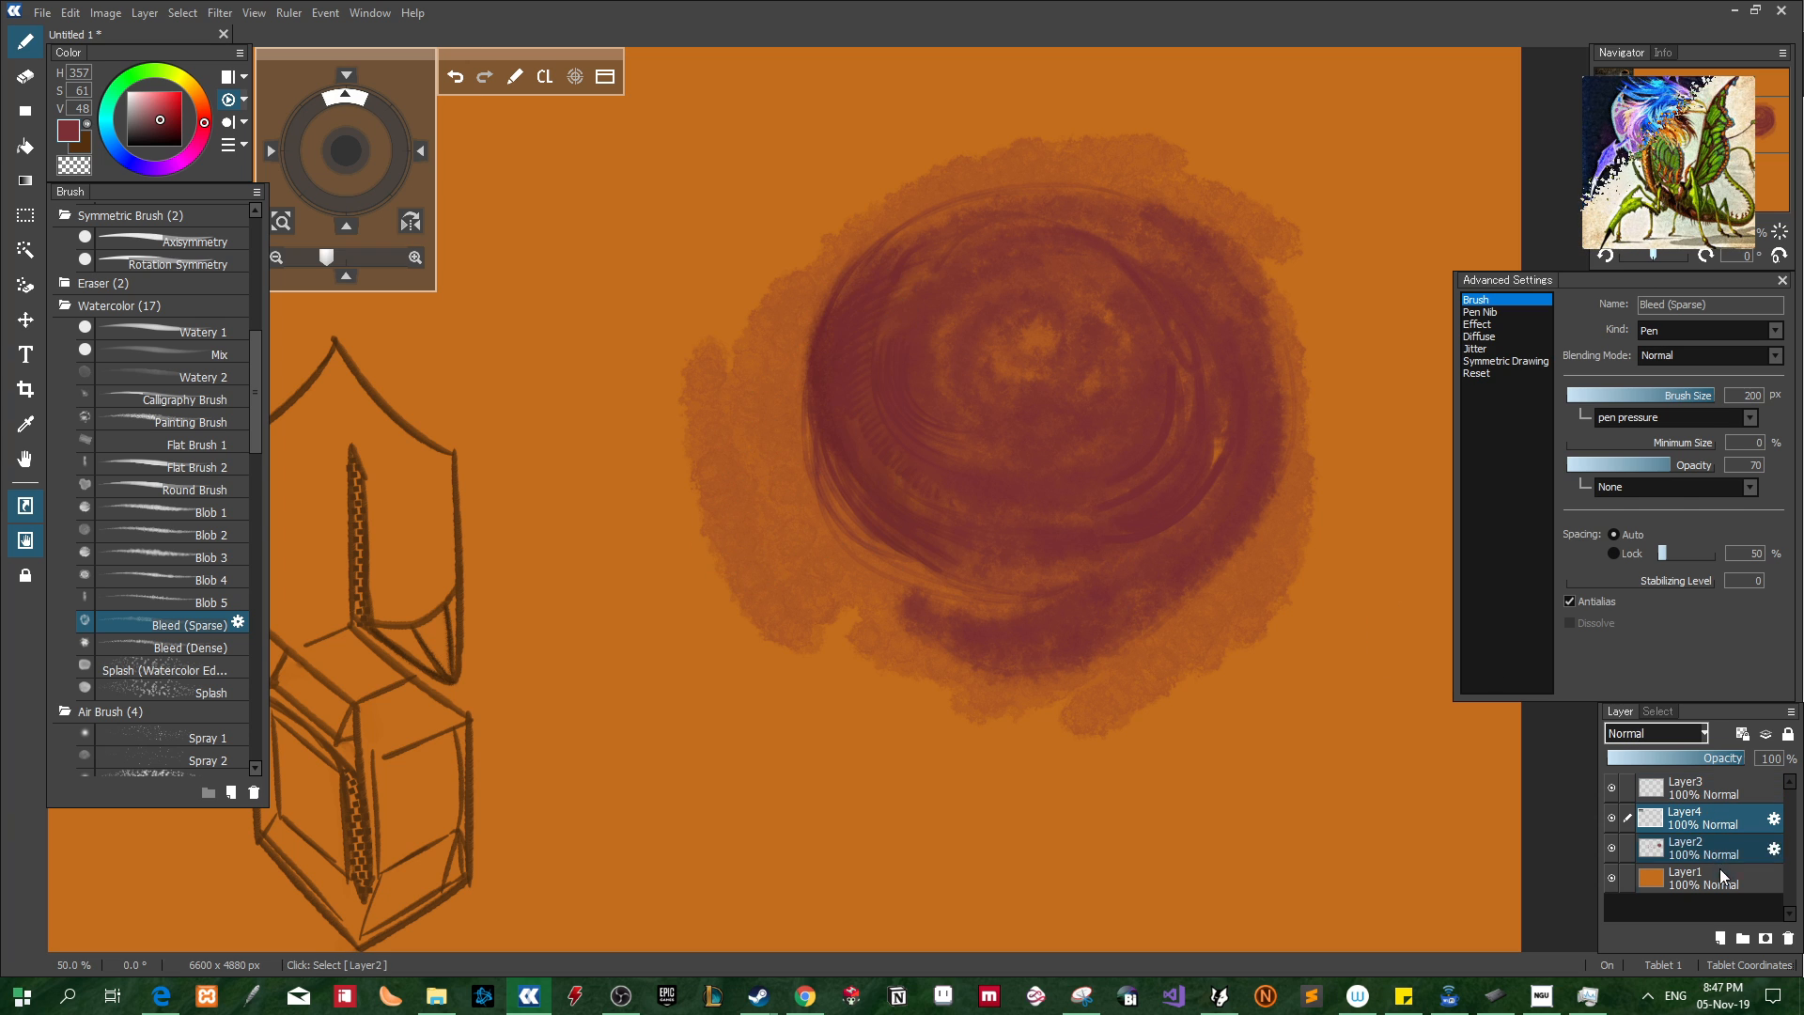
{"action": "left_click_drag", "start_coordinate": [451, 376], "coordinate": [1357, 755]}
{"action": "left_click_drag", "start_coordinate": [282, 376], "coordinate": [1409, 671]}
{"action": "key", "text": "ctrl+t"}
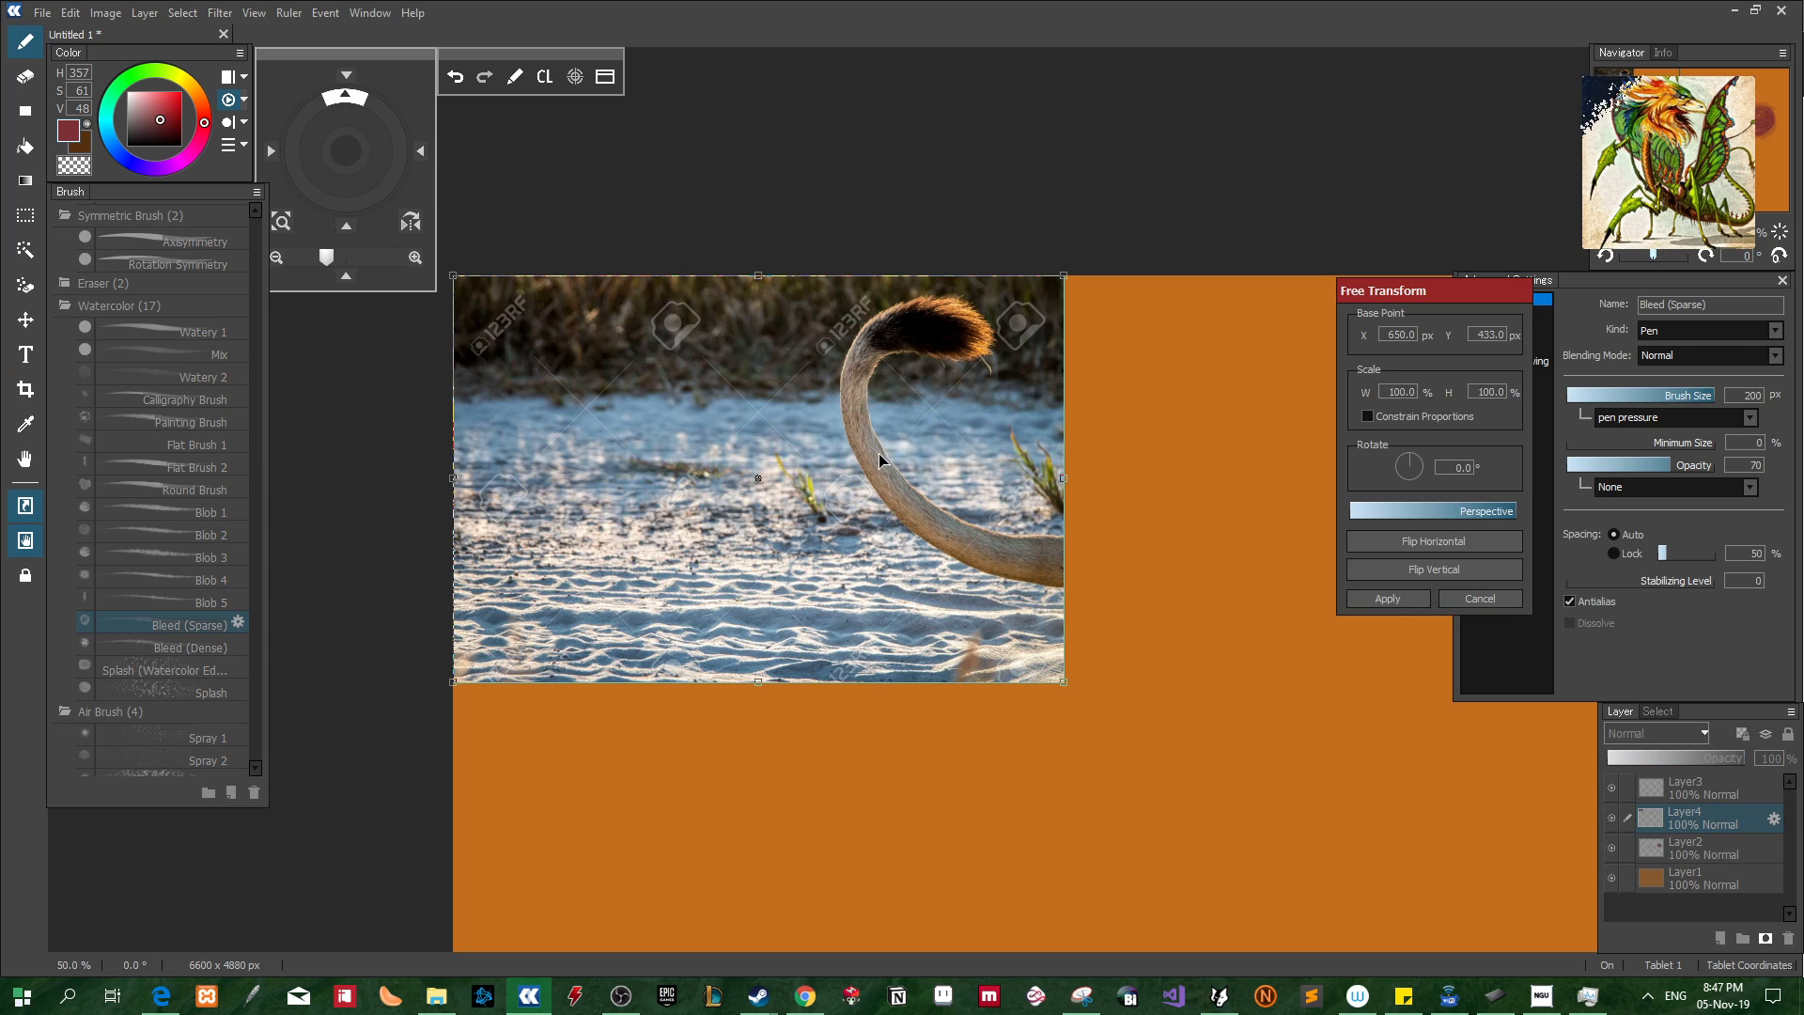
{"action": "left_click_drag", "start_coordinate": [880, 457], "coordinate": [1272, 721]}
{"action": "left_click_drag", "start_coordinate": [1727, 129], "coordinate": [1639, 90]}
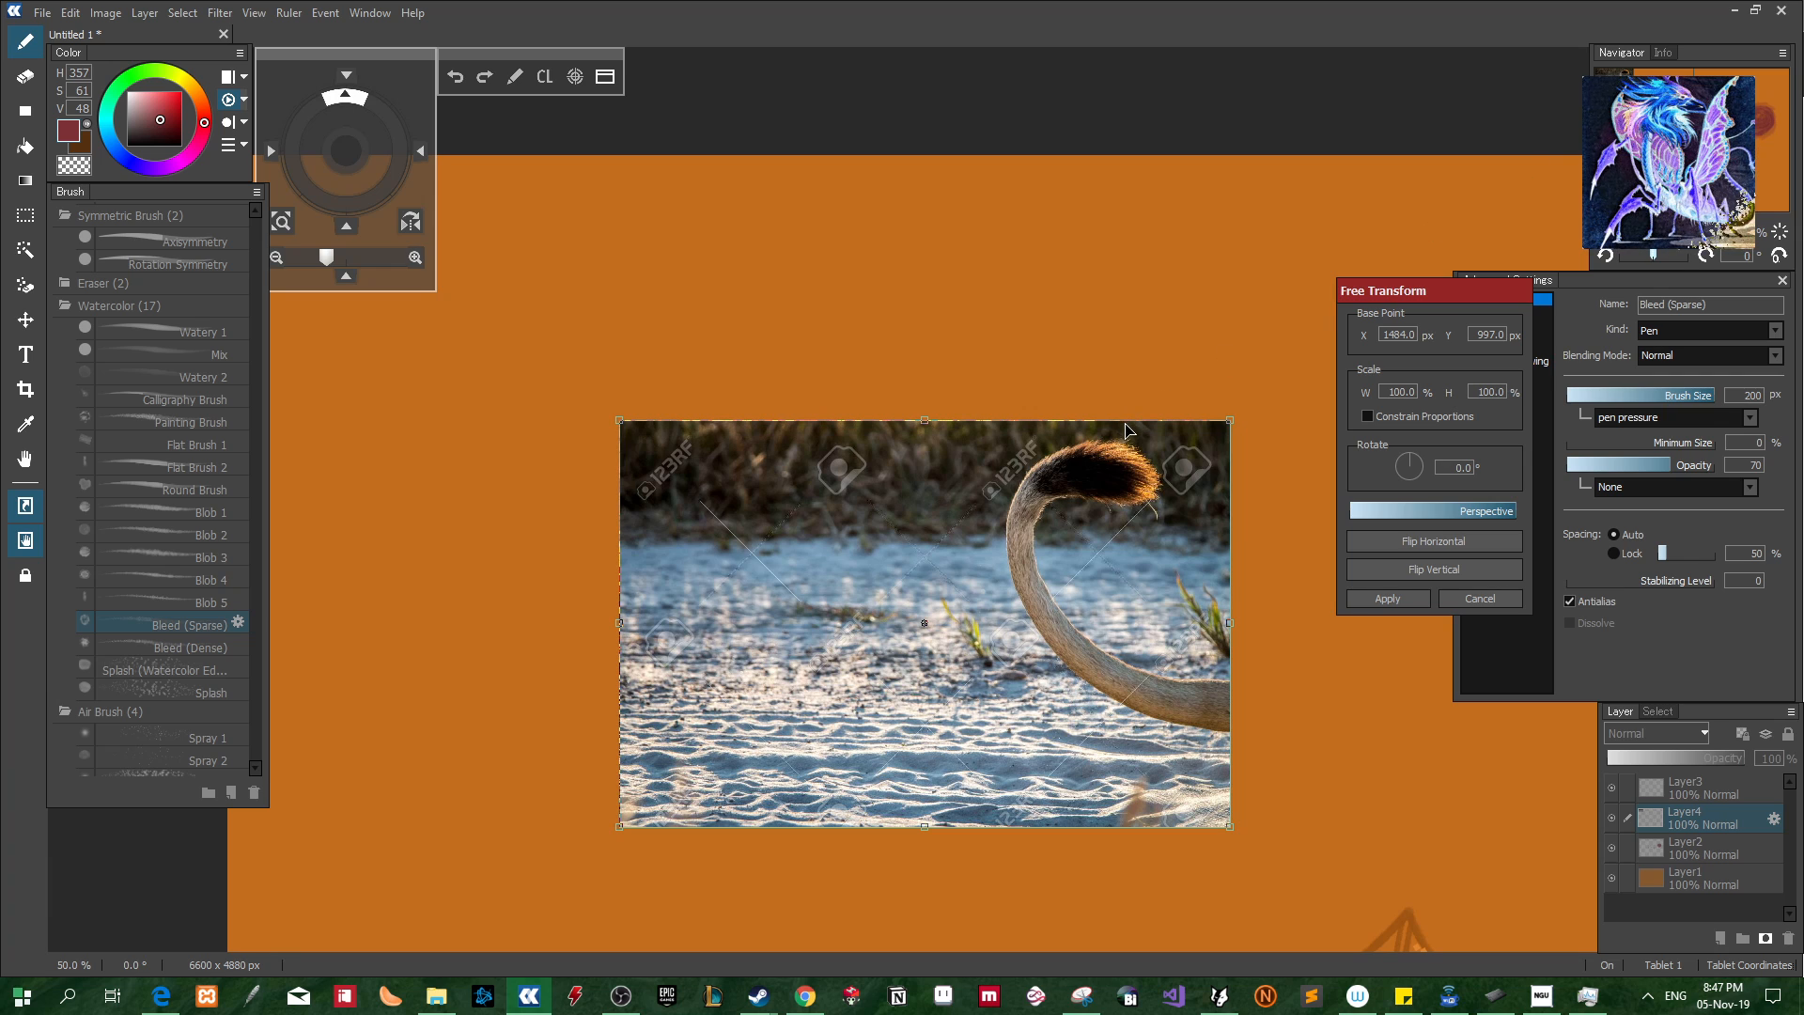
{"action": "key", "text": "Escape"}
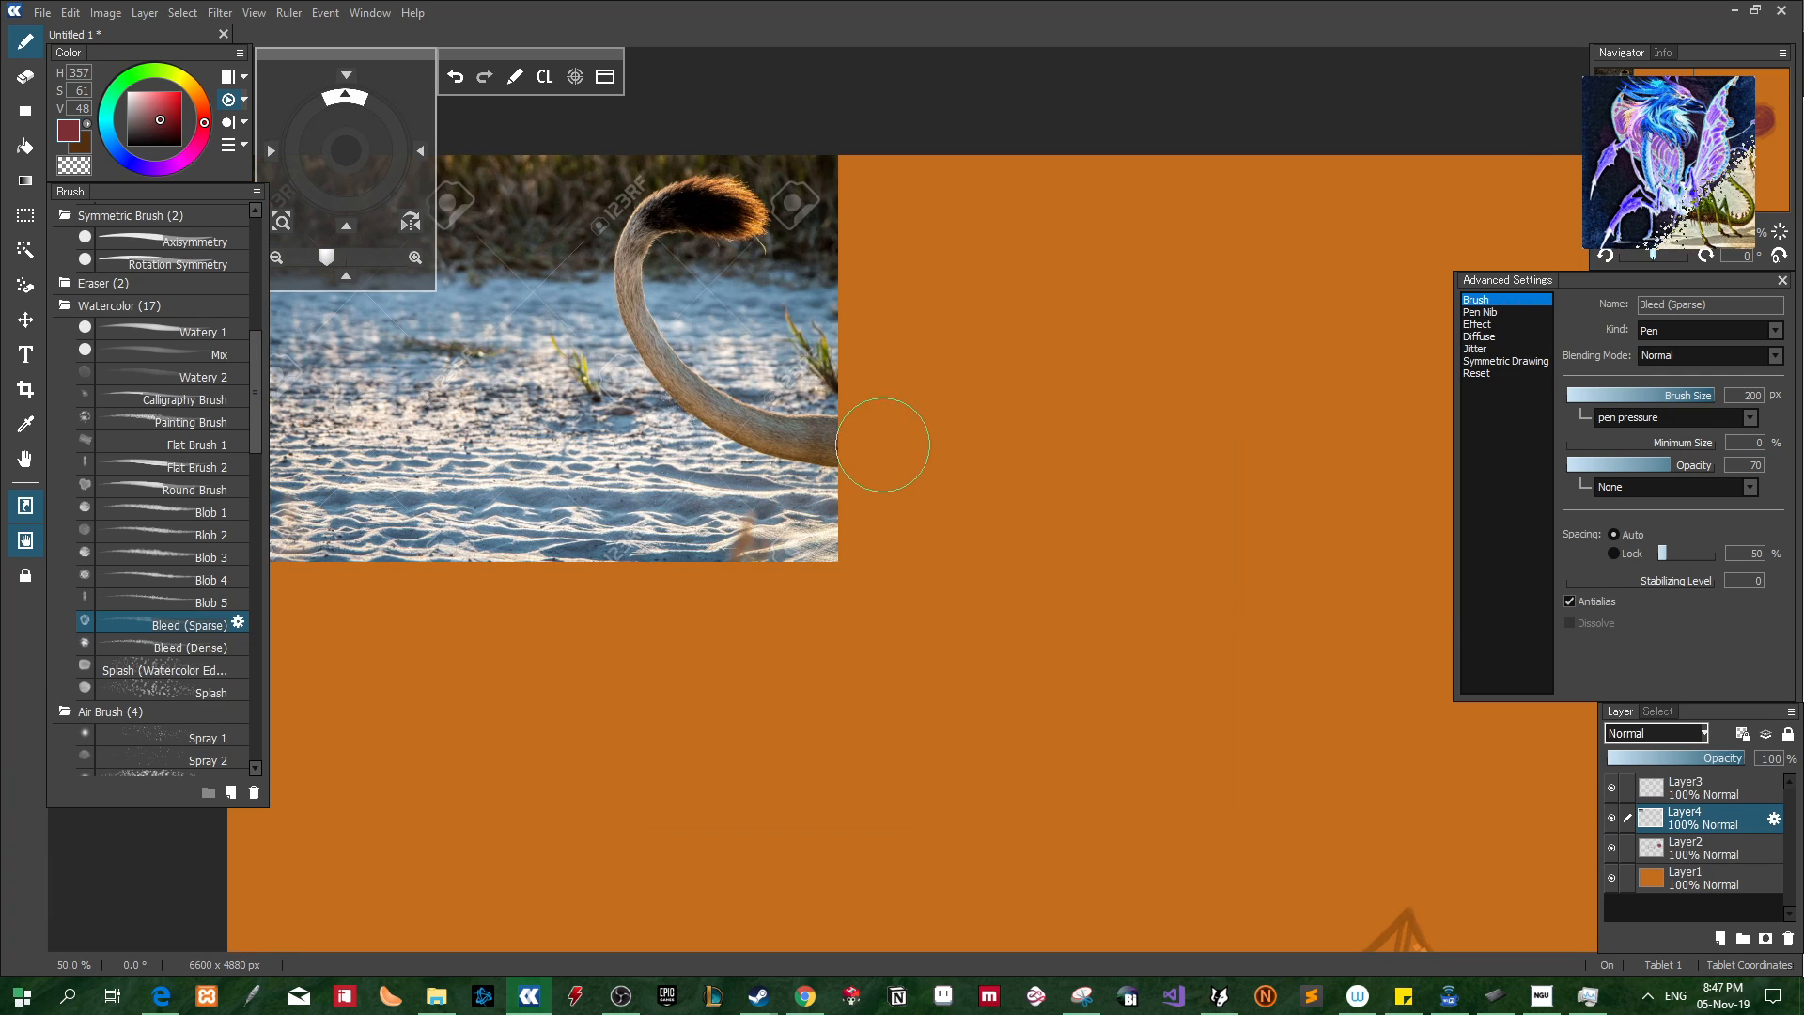
{"action": "key", "text": "ctrl+z"}
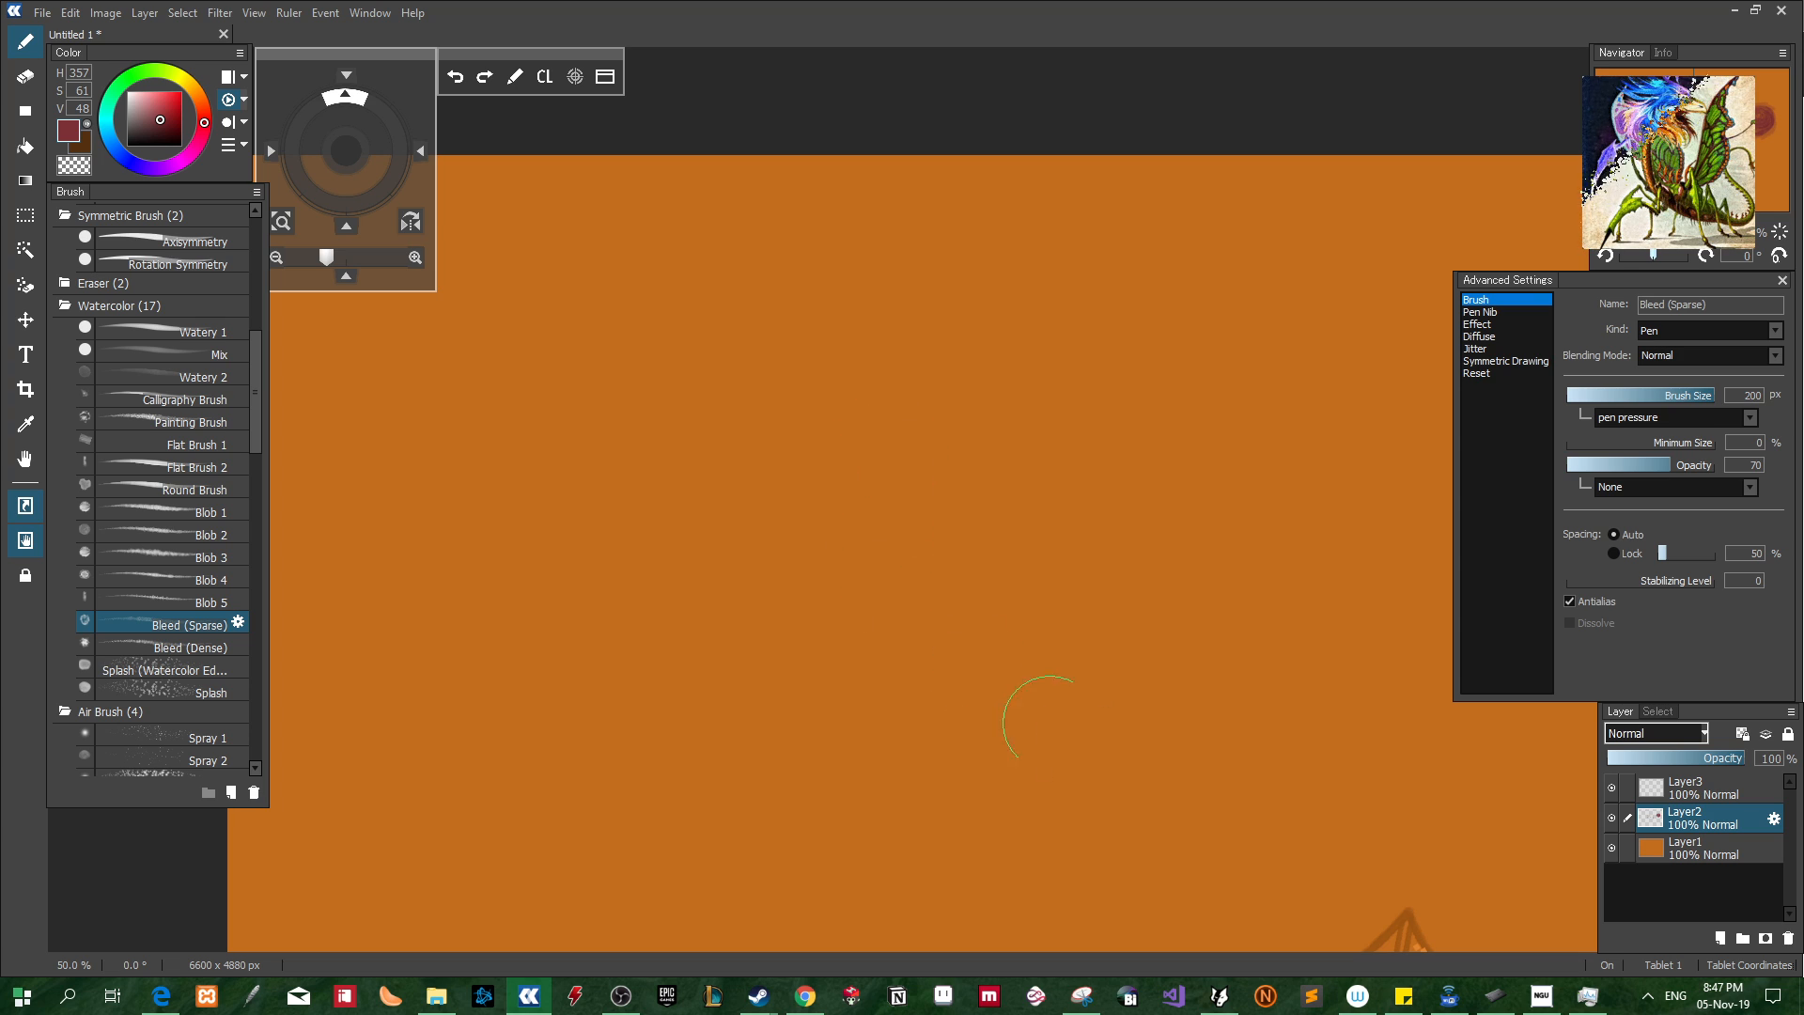
{"action": "left_click", "coordinate": [805, 998]}
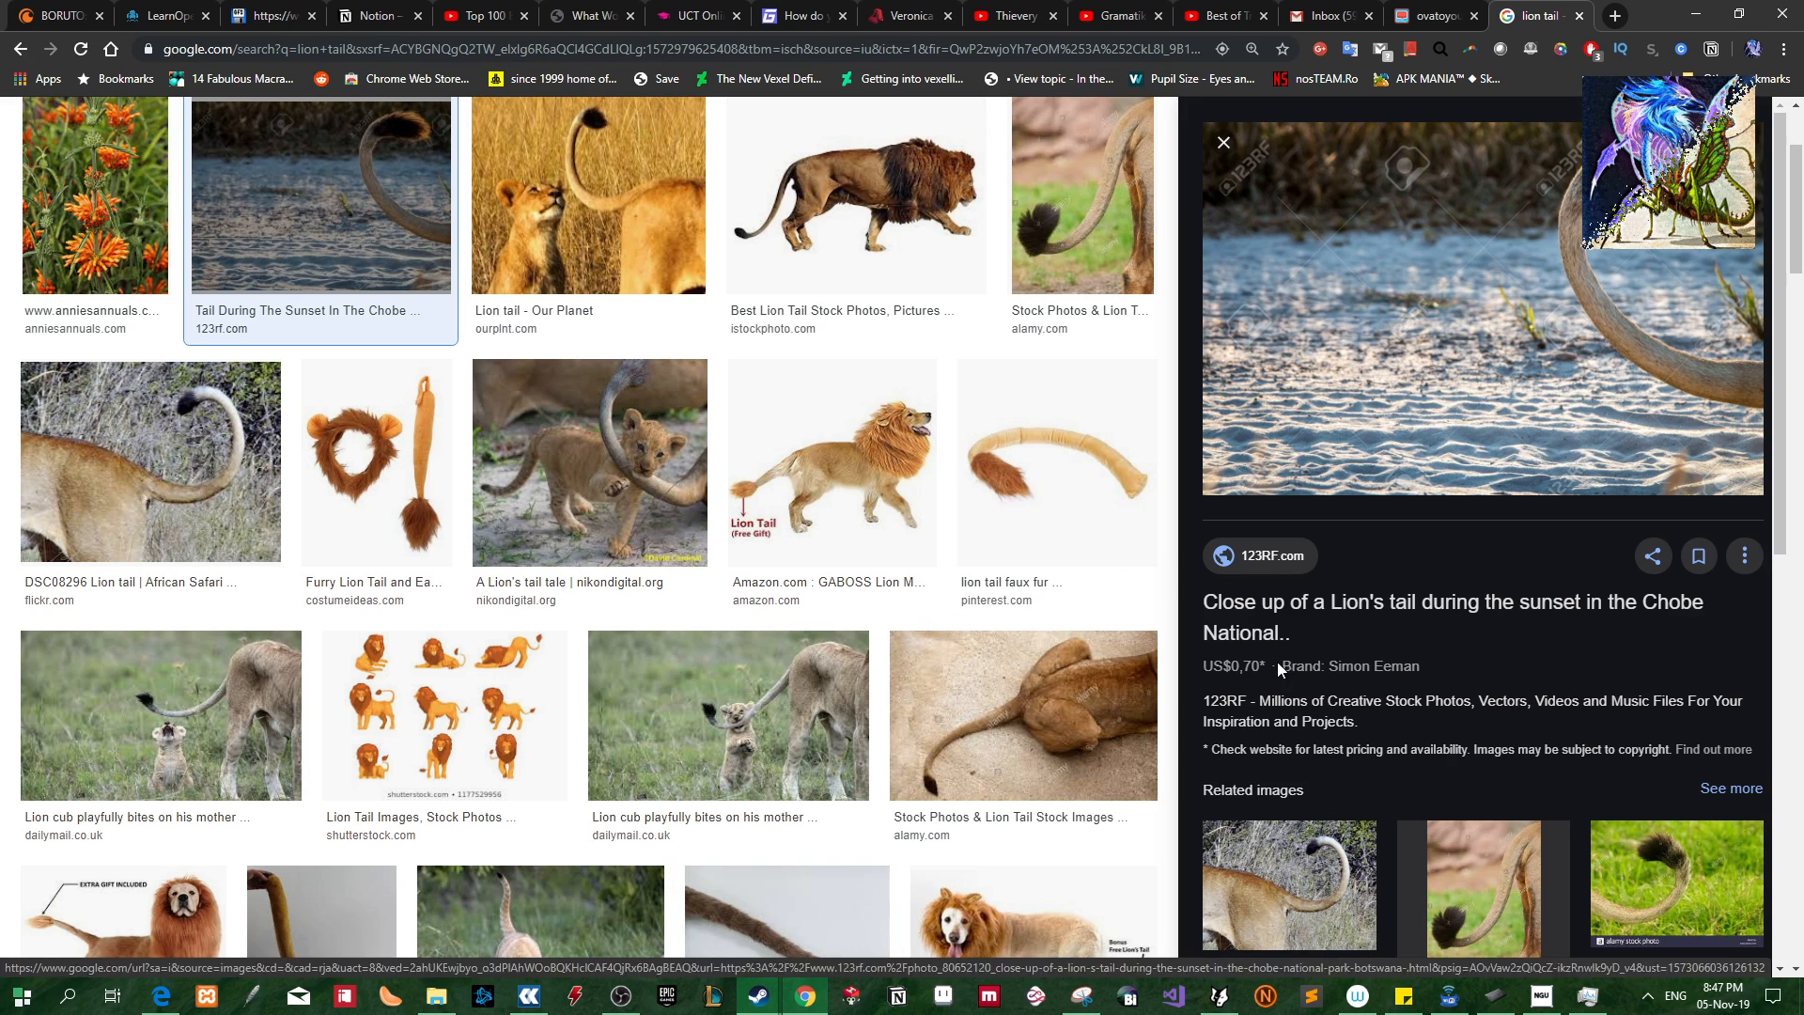
{"action": "left_click", "coordinate": [1696, 13]}
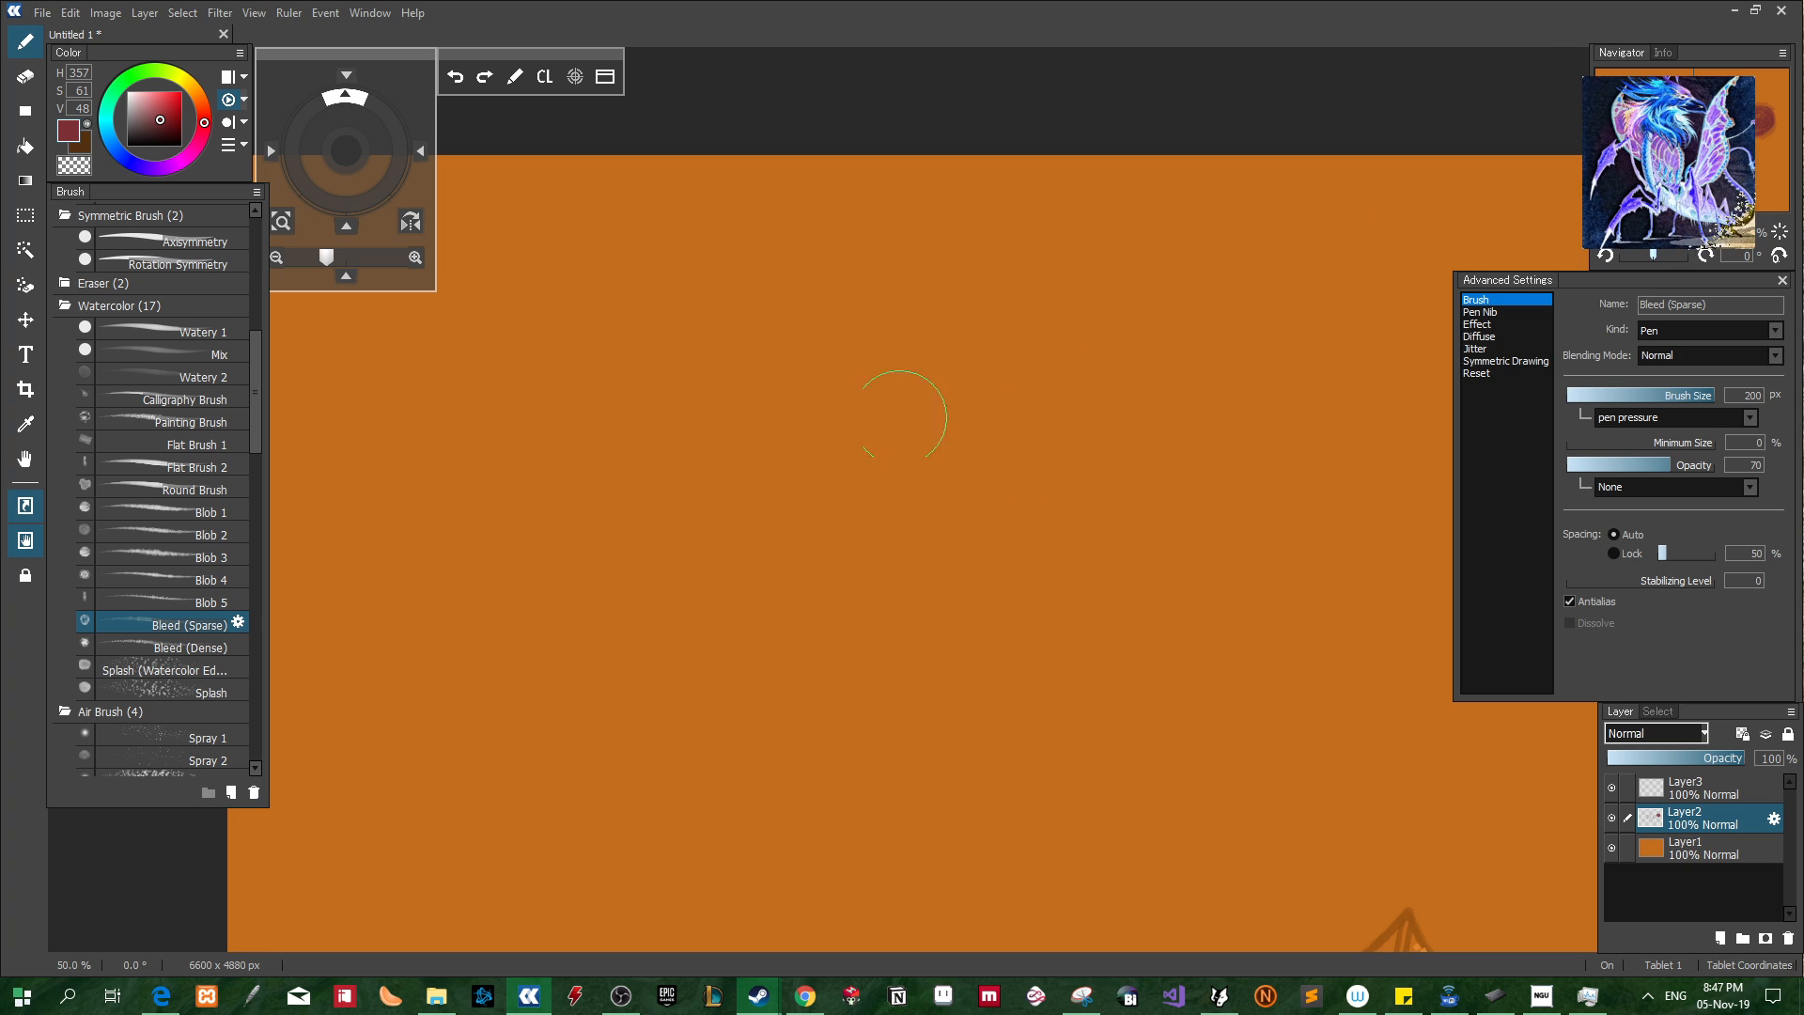
Spray faint dark red speckles on the empty orange area with the Spray 1 and Spray 2 airbrushes
{"action": "left_click_drag", "start_coordinate": [252, 425], "coordinate": [245, 475]}
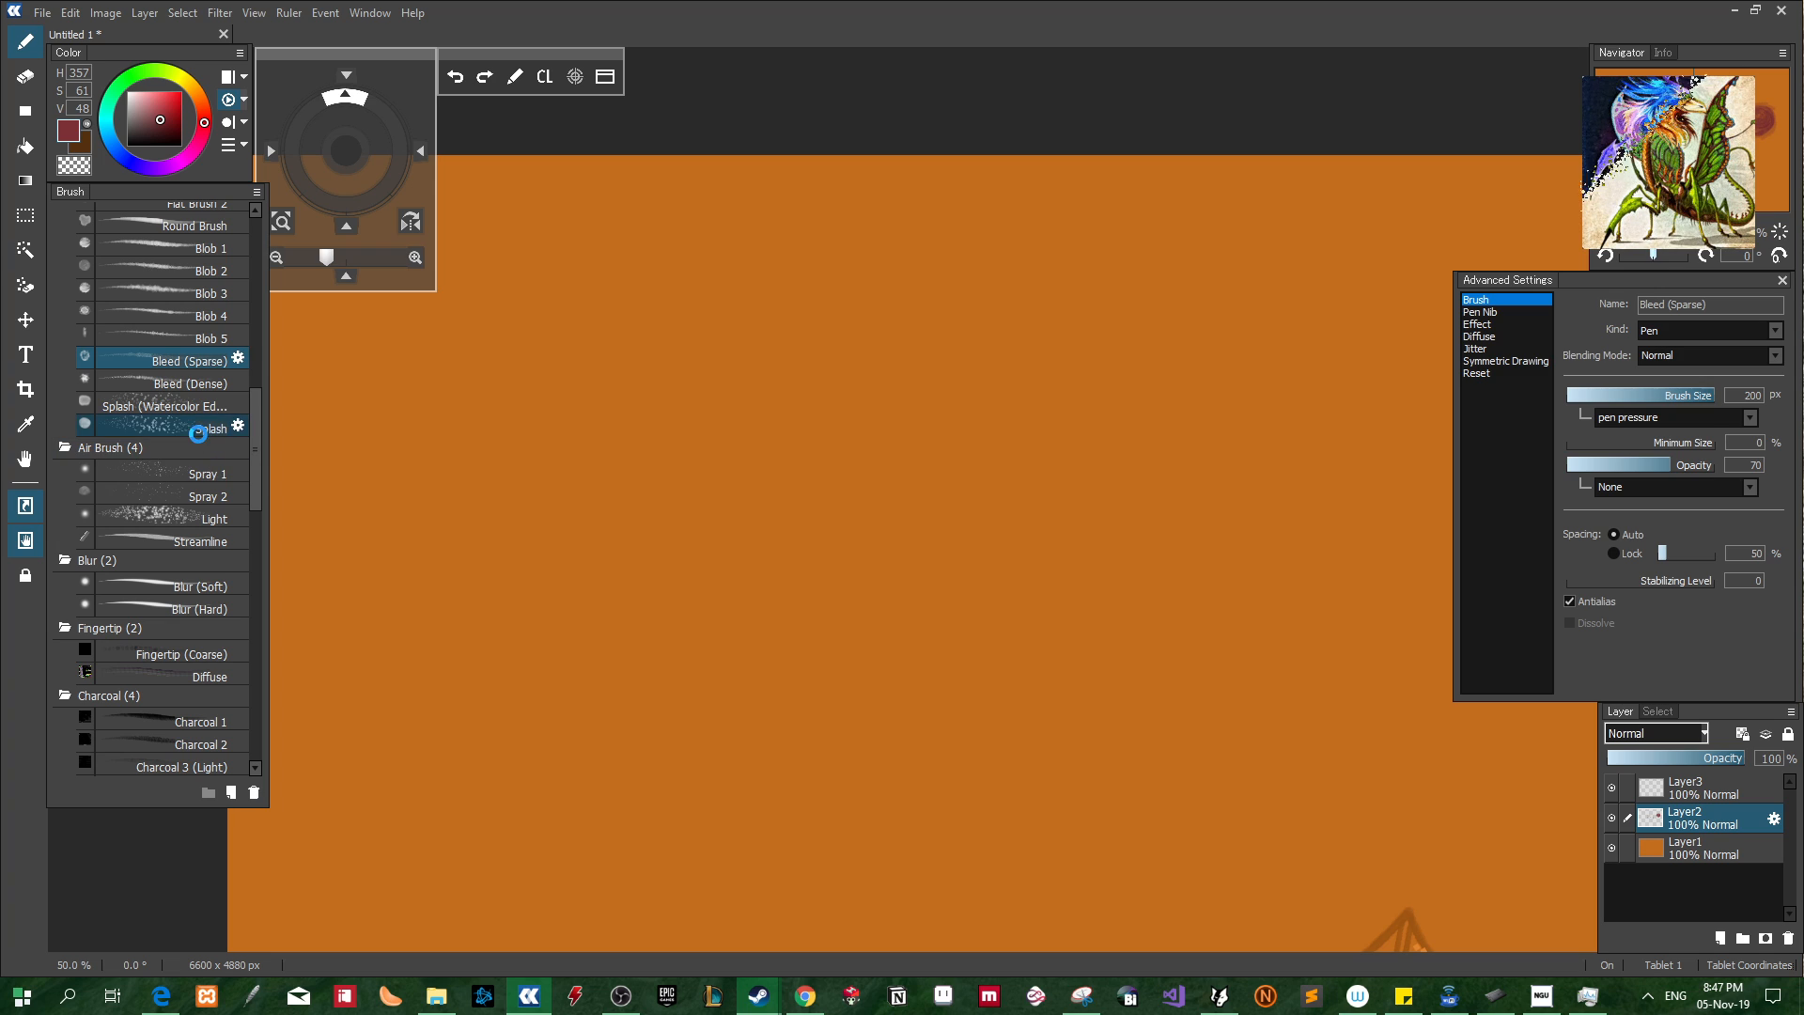
{"action": "left_click", "coordinate": [108, 425]}
{"action": "left_click", "coordinate": [214, 470]}
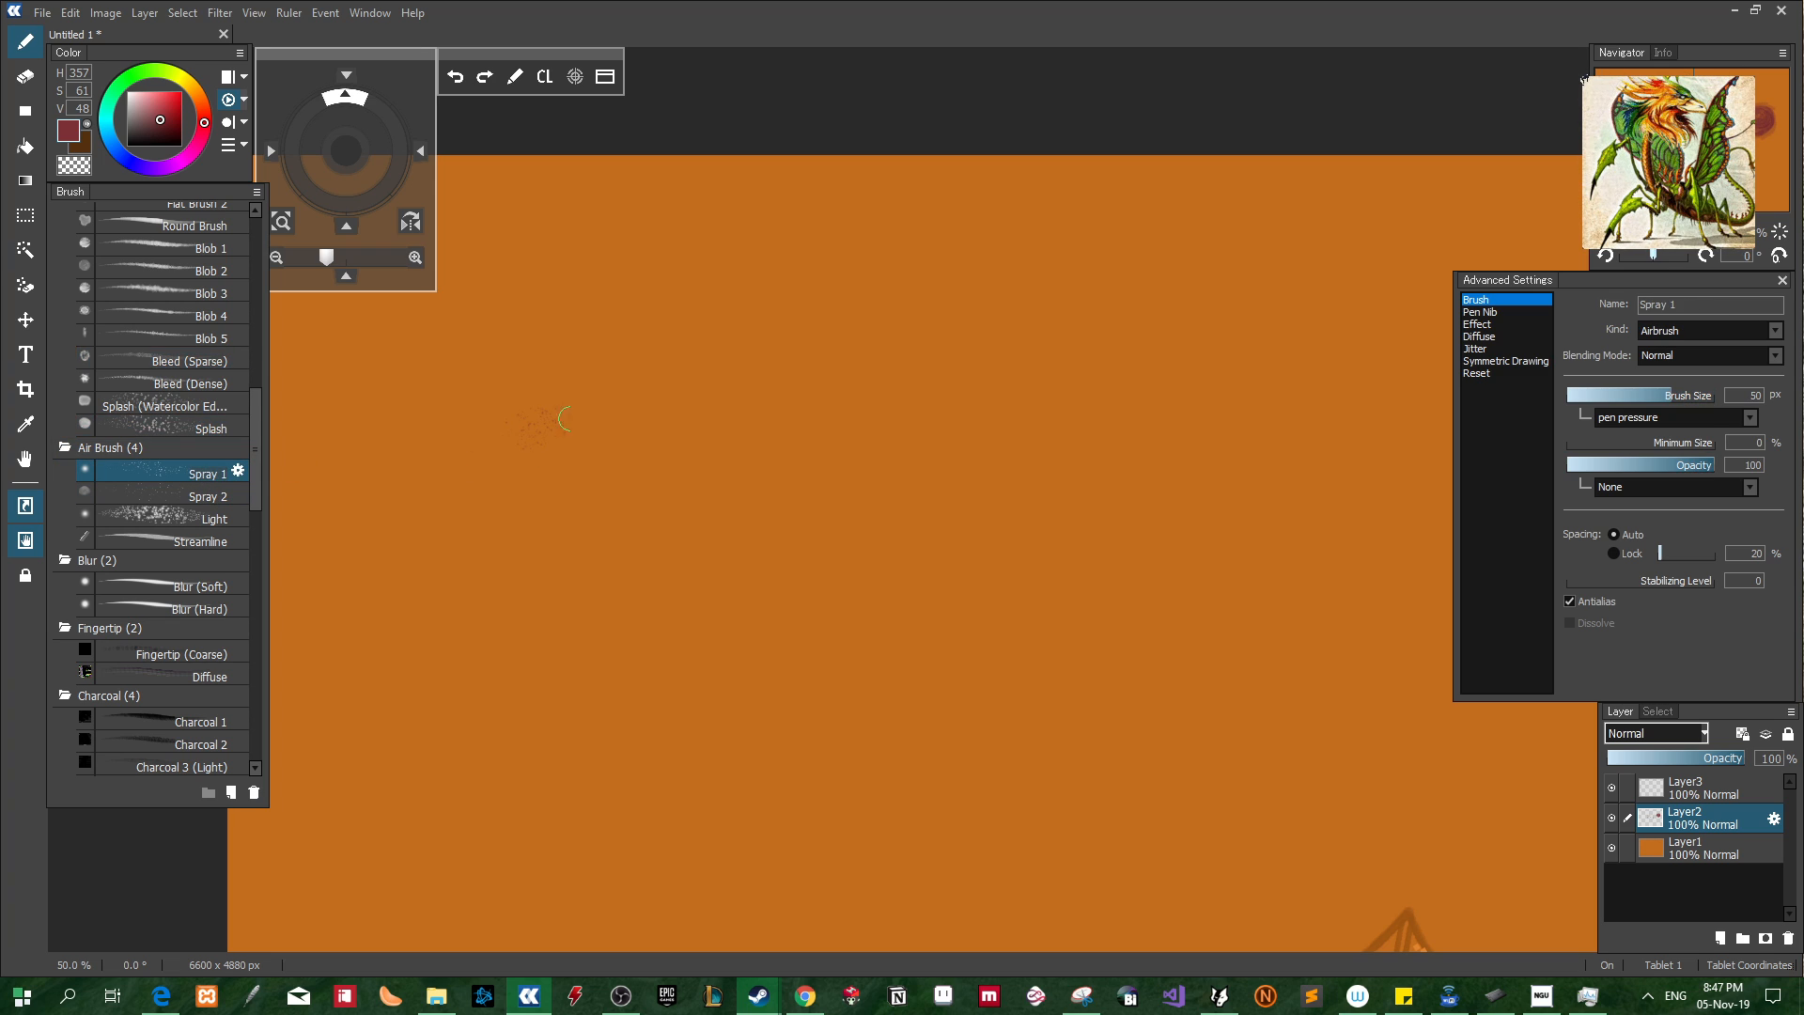
{"action": "left_click", "coordinate": [209, 496]}
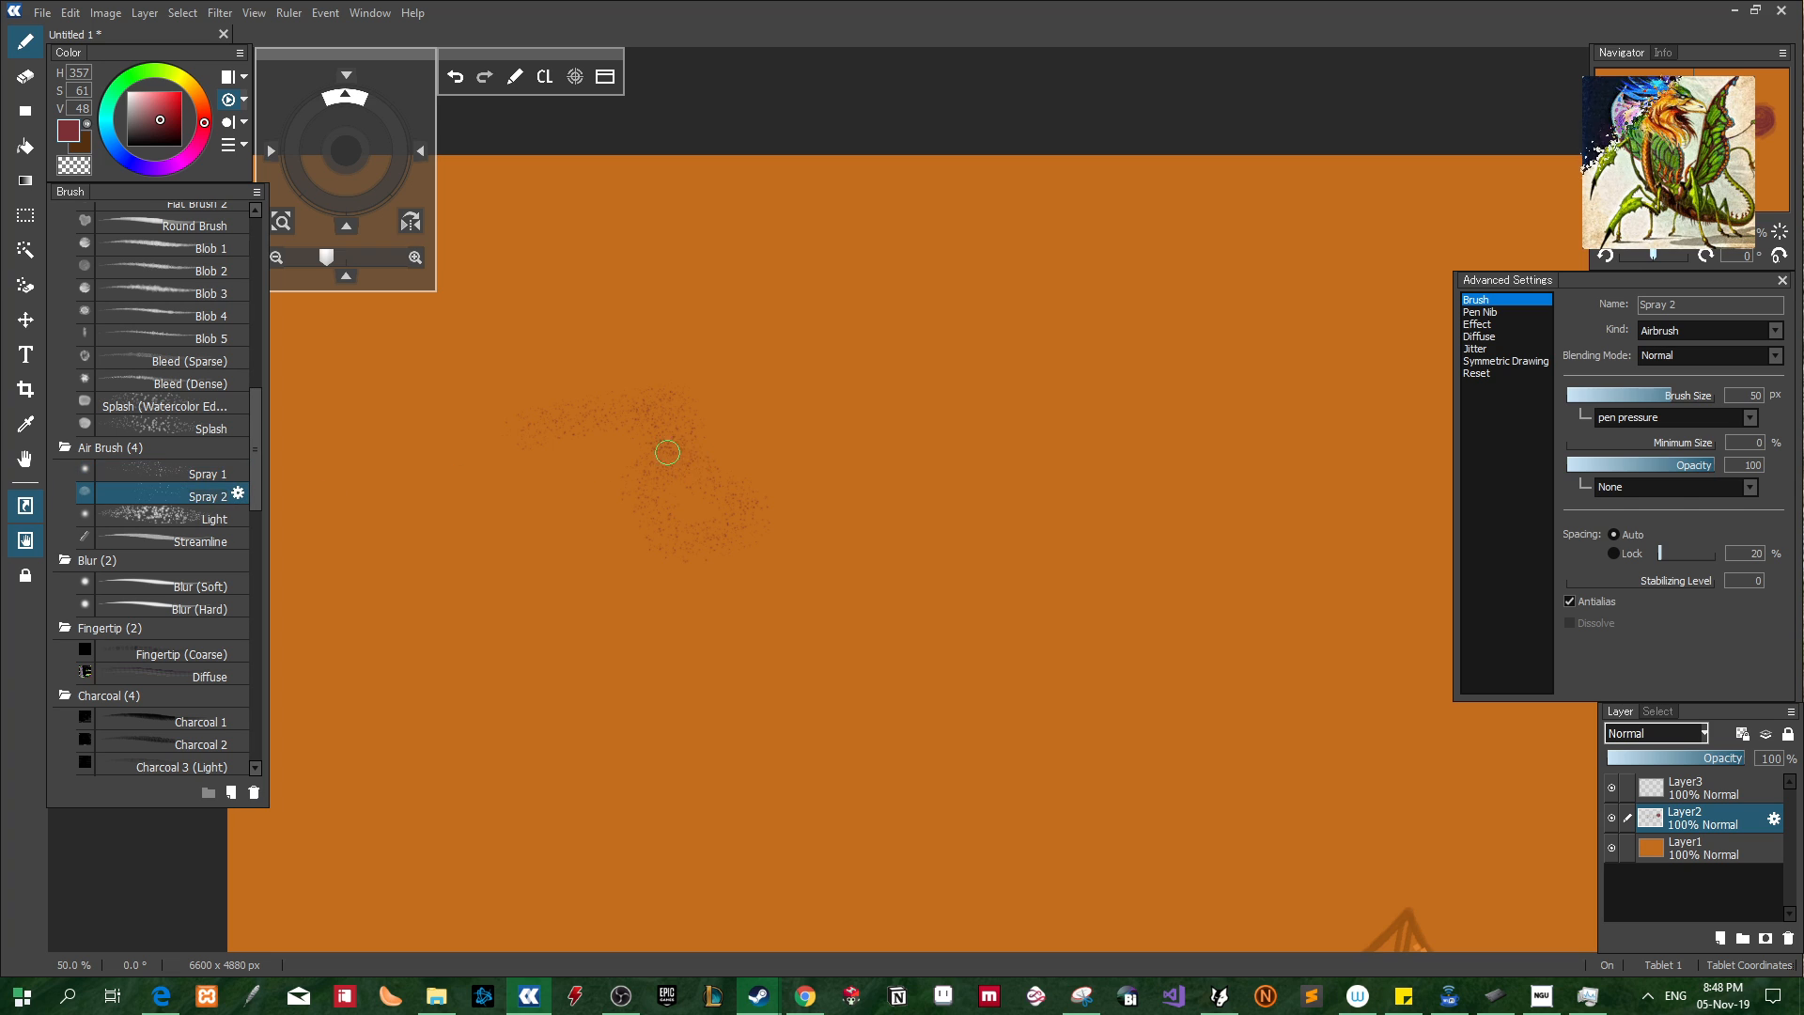
Build up a glowing pink-white oval with the Light airbrush in dark red, adding brighter red (H 357, S 84, V 82) speckles around it
{"action": "left_click", "coordinate": [215, 519]}
{"action": "left_click_drag", "start_coordinate": [545, 404], "coordinate": [827, 550]}
{"action": "mouse_move", "coordinate": [470, 461]}
{"action": "left_mouse_down"}
{"action": "mouse_move", "coordinate": [902, 676]}
{"action": "mouse_move", "coordinate": [968, 598]}
{"action": "left_mouse_up"}
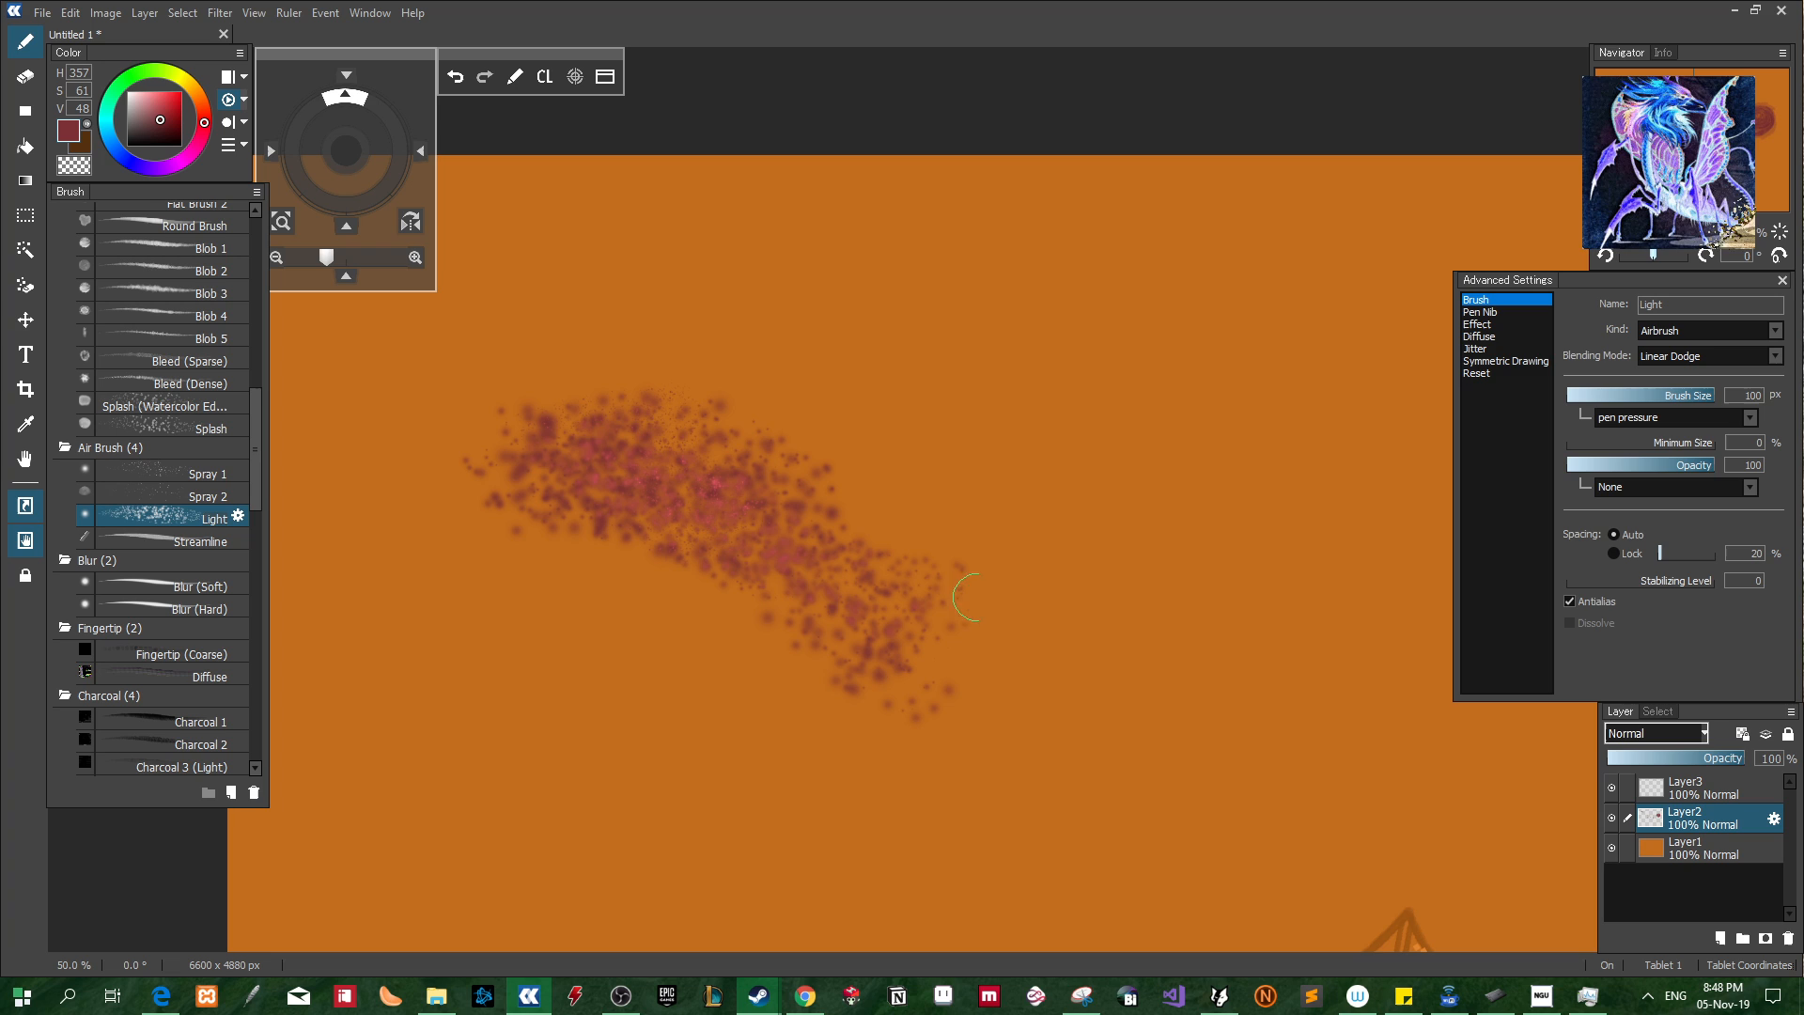
{"action": "mouse_move", "coordinate": [615, 430]}
{"action": "left_mouse_down"}
{"action": "mouse_move", "coordinate": [1015, 538]}
{"action": "mouse_move", "coordinate": [940, 522]}
{"action": "mouse_move", "coordinate": [846, 442]}
{"action": "mouse_move", "coordinate": [1033, 406]}
{"action": "mouse_move", "coordinate": [657, 371]}
{"action": "mouse_move", "coordinate": [942, 329]}
{"action": "mouse_move", "coordinate": [484, 458]}
{"action": "mouse_move", "coordinate": [601, 423]}
{"action": "mouse_move", "coordinate": [742, 465]}
{"action": "mouse_move", "coordinate": [1081, 479]}
{"action": "mouse_move", "coordinate": [809, 447]}
{"action": "mouse_move", "coordinate": [987, 383]}
{"action": "mouse_move", "coordinate": [827, 366]}
{"action": "mouse_move", "coordinate": [738, 391]}
{"action": "mouse_move", "coordinate": [826, 502]}
{"action": "mouse_move", "coordinate": [771, 467]}
{"action": "mouse_move", "coordinate": [671, 457]}
{"action": "mouse_move", "coordinate": [964, 421]}
{"action": "left_mouse_up"}
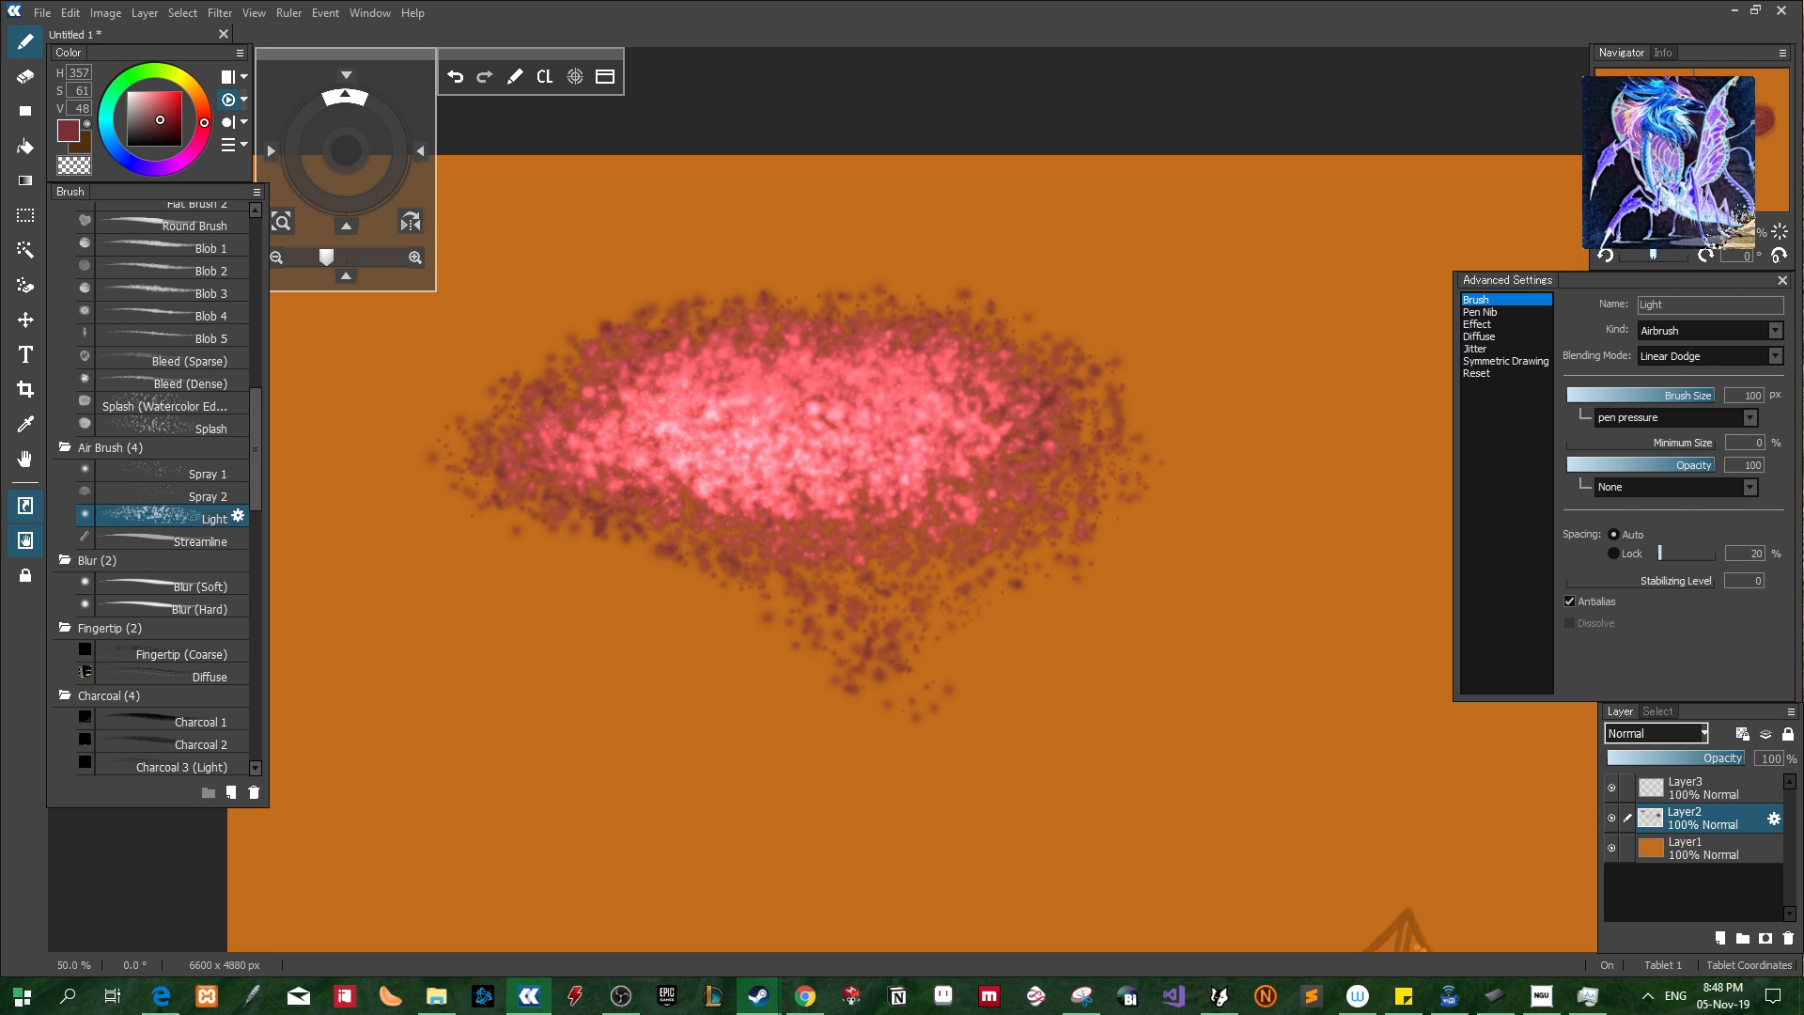
{"action": "mouse_move", "coordinate": [708, 440]}
{"action": "left_mouse_down"}
{"action": "mouse_move", "coordinate": [1091, 428]}
{"action": "mouse_move", "coordinate": [1042, 396]}
{"action": "mouse_move", "coordinate": [702, 401]}
{"action": "left_mouse_up"}
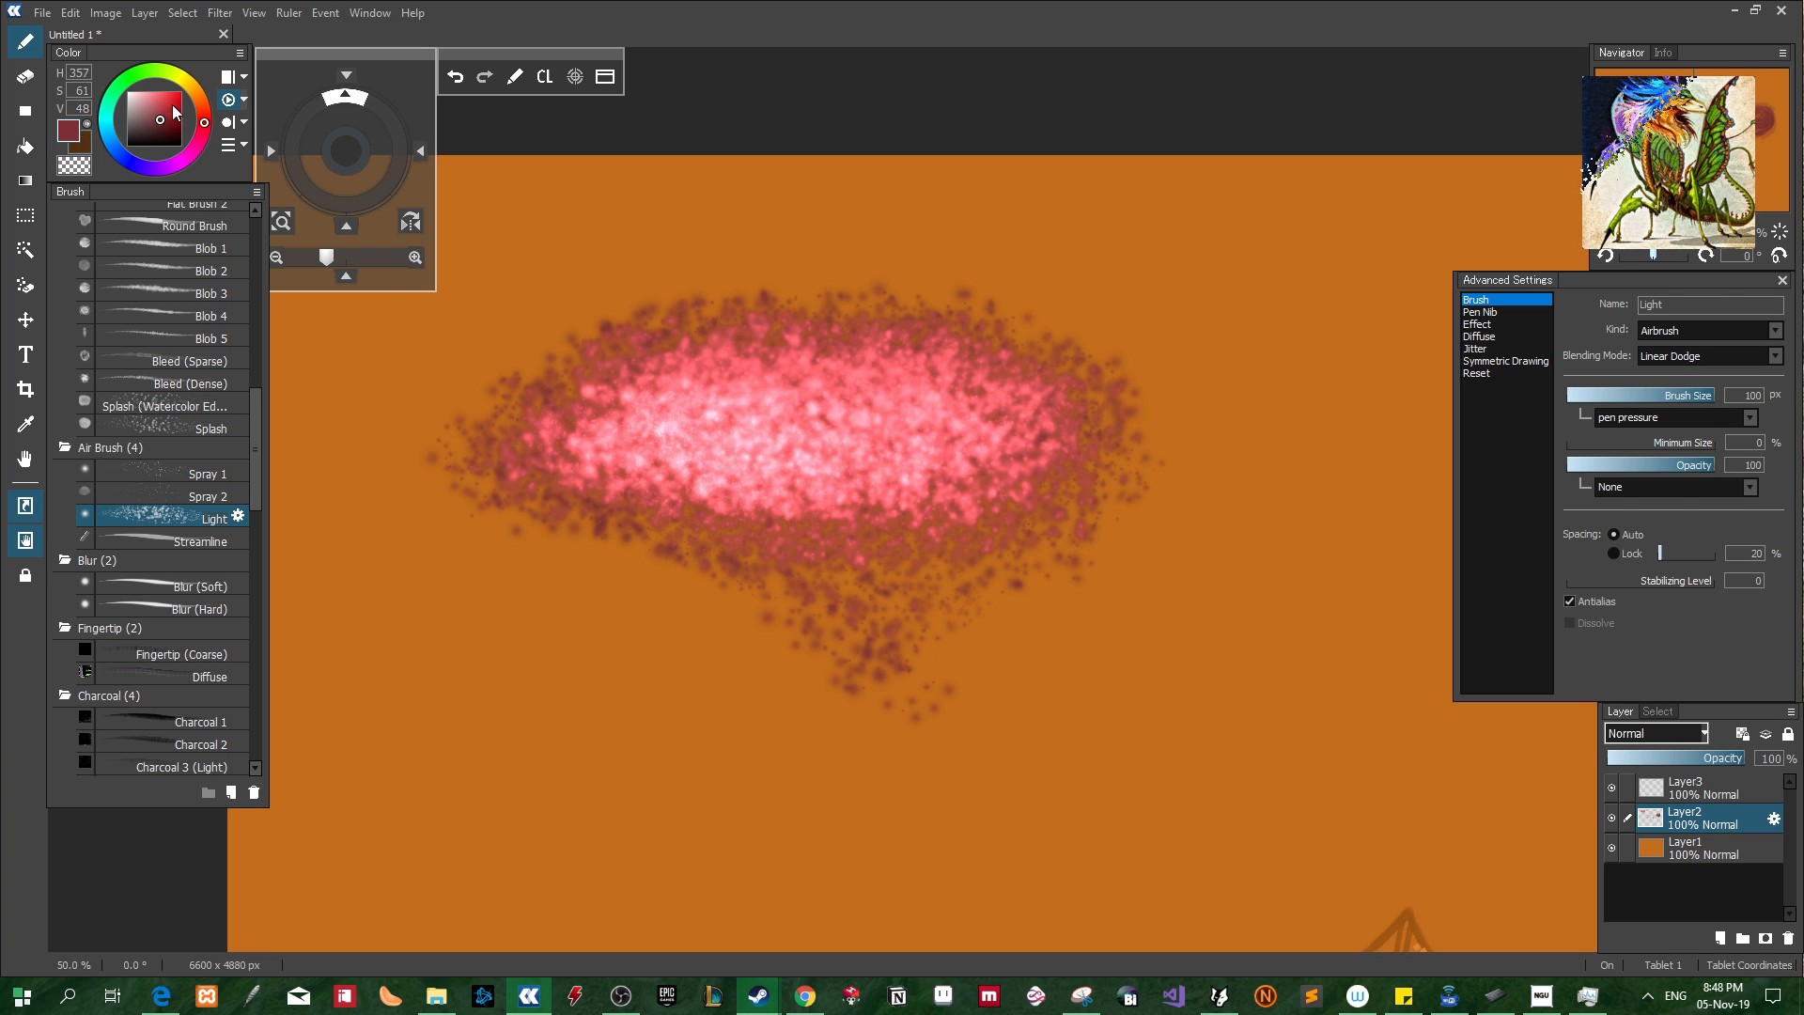
{"action": "mouse_move", "coordinate": [901, 363]}
{"action": "left_mouse_down"}
{"action": "mouse_move", "coordinate": [695, 434]}
{"action": "mouse_move", "coordinate": [1033, 395]}
{"action": "mouse_move", "coordinate": [648, 386]}
{"action": "mouse_move", "coordinate": [1029, 472]}
{"action": "left_mouse_up"}
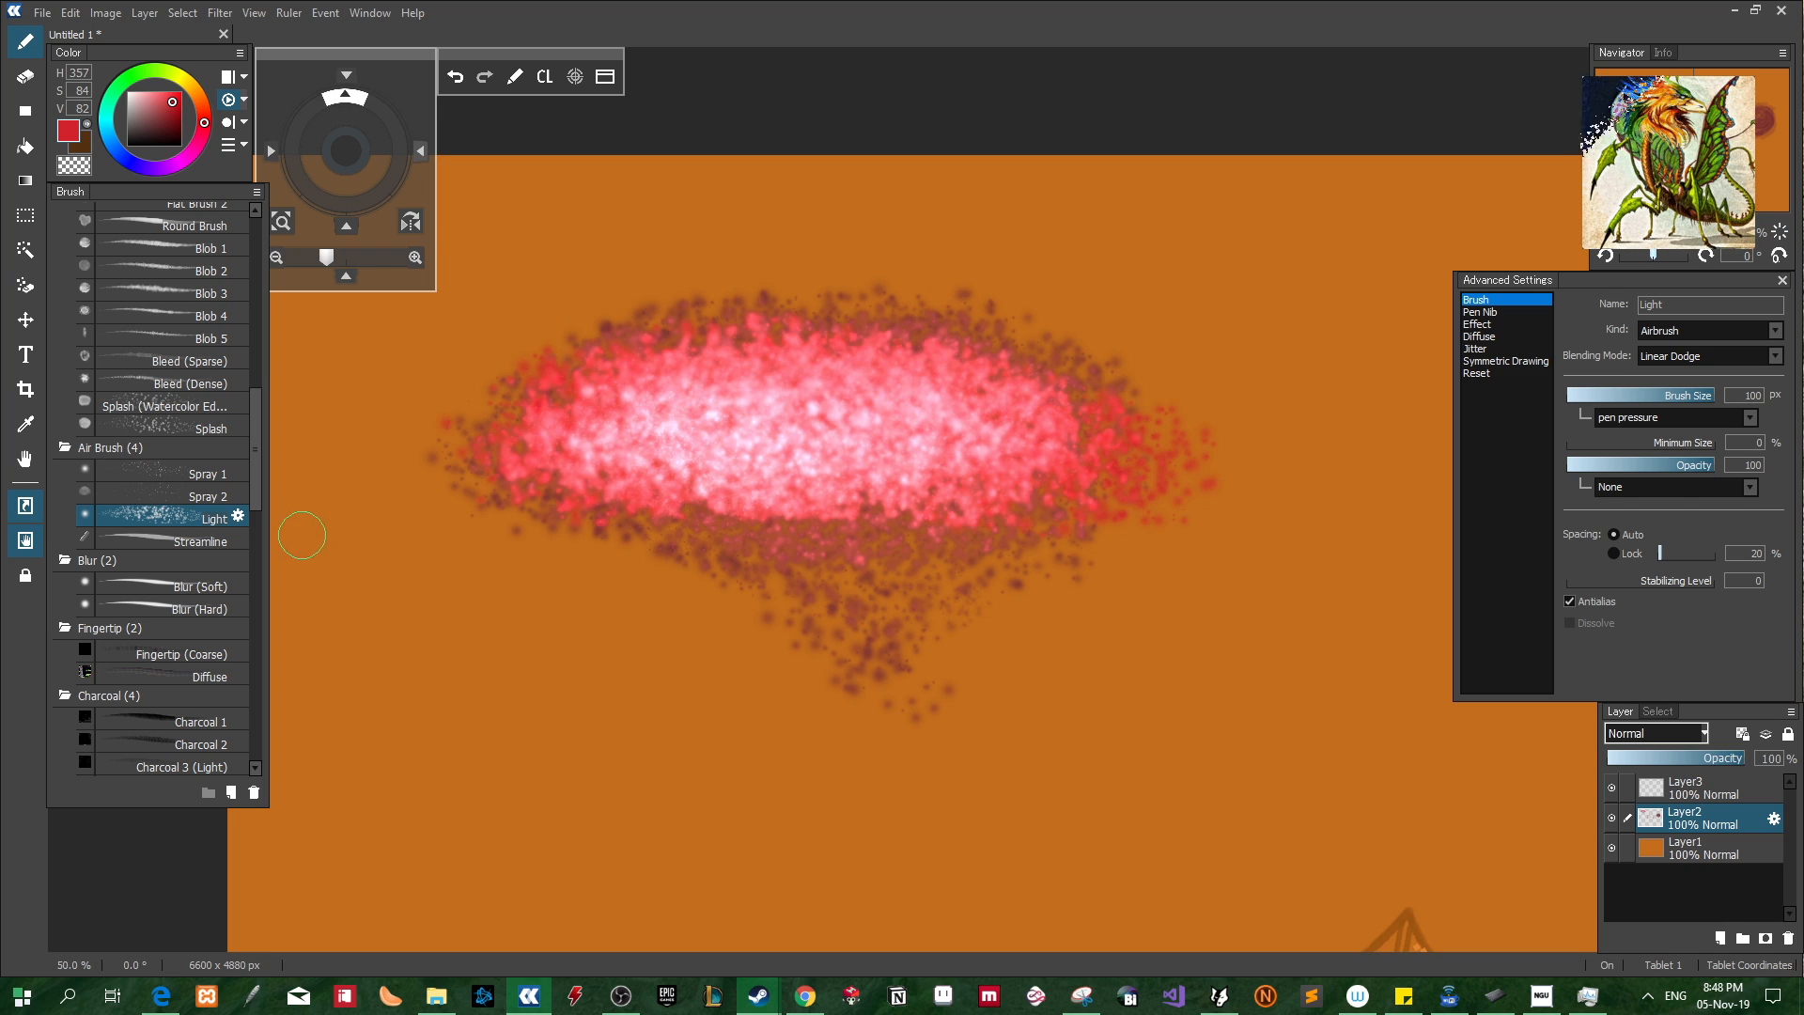
Paint solid red strokes with the Streamline airbrush across the oval's middle, upper edge, right end and lower edge
{"action": "left_click", "coordinate": [180, 541]}
{"action": "mouse_move", "coordinate": [658, 434]}
{"action": "left_mouse_down"}
{"action": "mouse_move", "coordinate": [583, 430]}
{"action": "mouse_move", "coordinate": [837, 442]}
{"action": "mouse_move", "coordinate": [656, 430]}
{"action": "mouse_move", "coordinate": [1156, 385]}
{"action": "mouse_move", "coordinate": [575, 362]}
{"action": "mouse_move", "coordinate": [978, 343]}
{"action": "mouse_move", "coordinate": [555, 390]}
{"action": "mouse_move", "coordinate": [1066, 339]}
{"action": "left_mouse_up"}
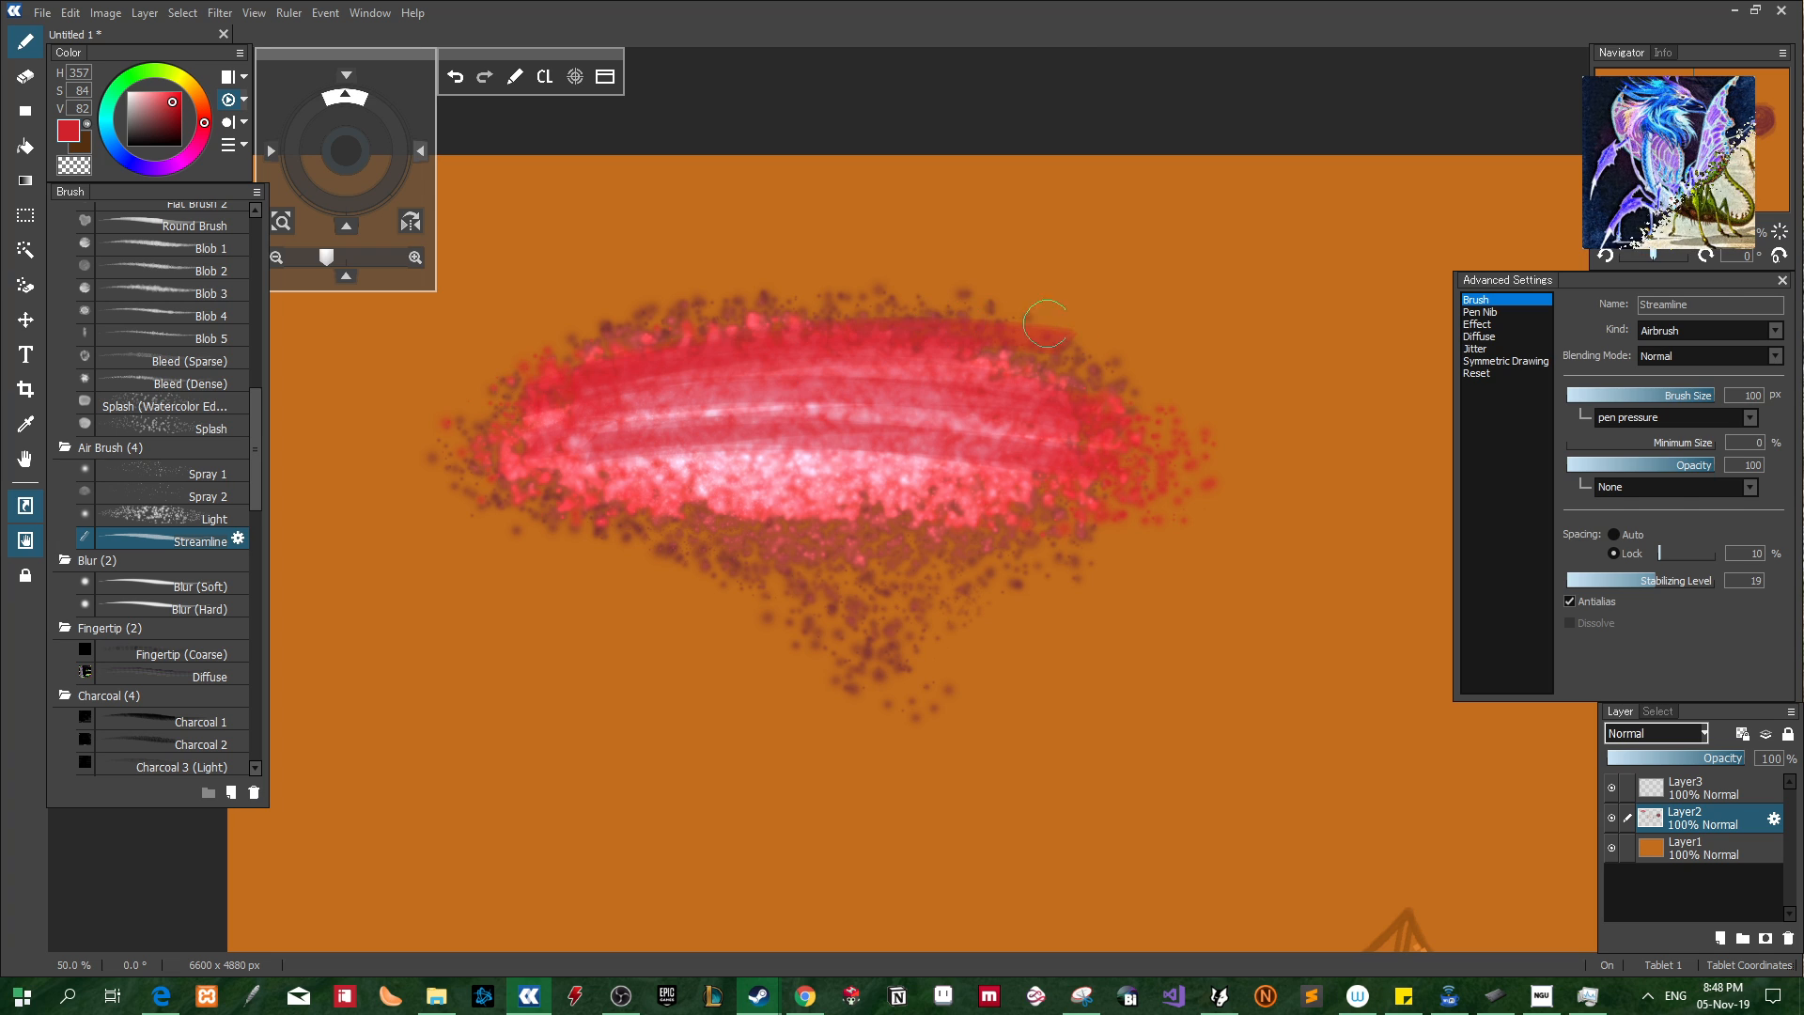
{"action": "left_click_drag", "start_coordinate": [910, 310], "coordinate": [985, 307]}
{"action": "mouse_move", "coordinate": [1090, 328]}
{"action": "left_mouse_down"}
{"action": "mouse_move", "coordinate": [1142, 346]}
{"action": "mouse_move", "coordinate": [963, 320]}
{"action": "mouse_move", "coordinate": [1165, 385]}
{"action": "left_mouse_up"}
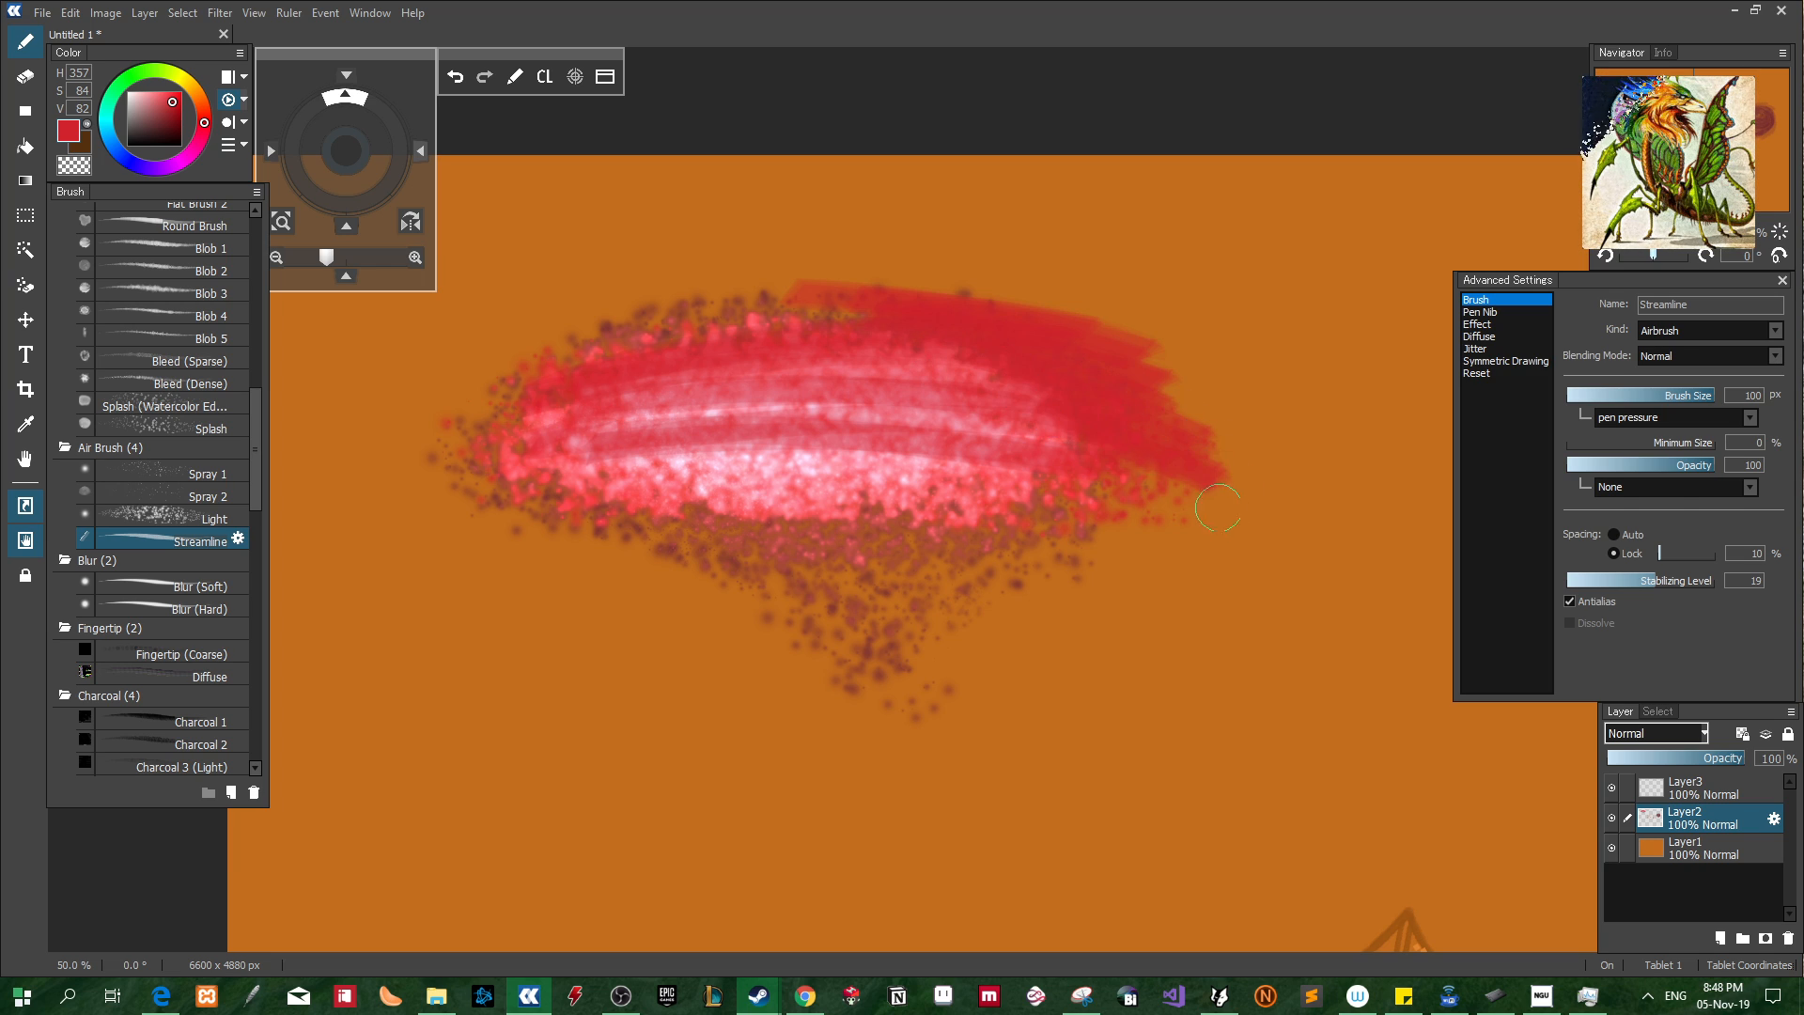
{"action": "mouse_move", "coordinate": [1218, 508]}
{"action": "left_mouse_down"}
{"action": "mouse_move", "coordinate": [1006, 490]}
{"action": "mouse_move", "coordinate": [798, 532]}
{"action": "left_mouse_up"}
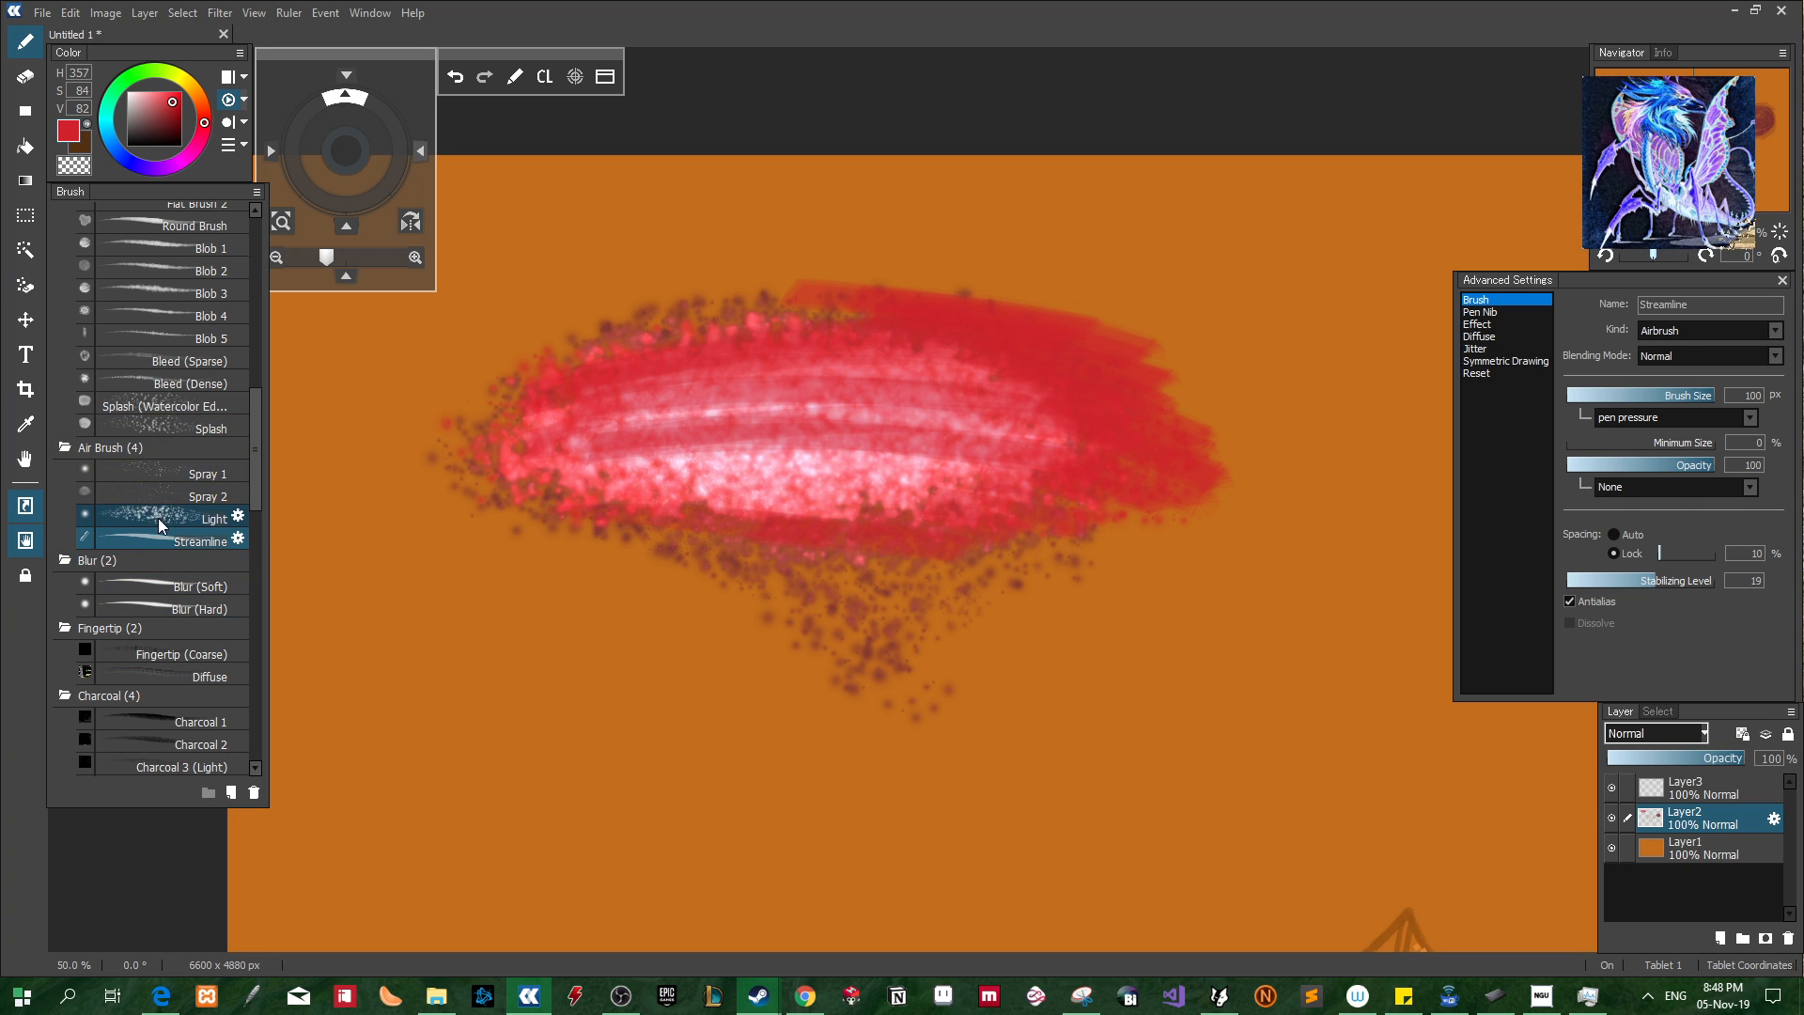
Move the Light airbrush above Spray 2 and spray blue (H 198, S 84, V 82) speckles over the oval's upper half
{"action": "left_click_drag", "start_coordinate": [158, 517], "coordinate": [178, 489]}
{"action": "left_click", "coordinate": [110, 134]}
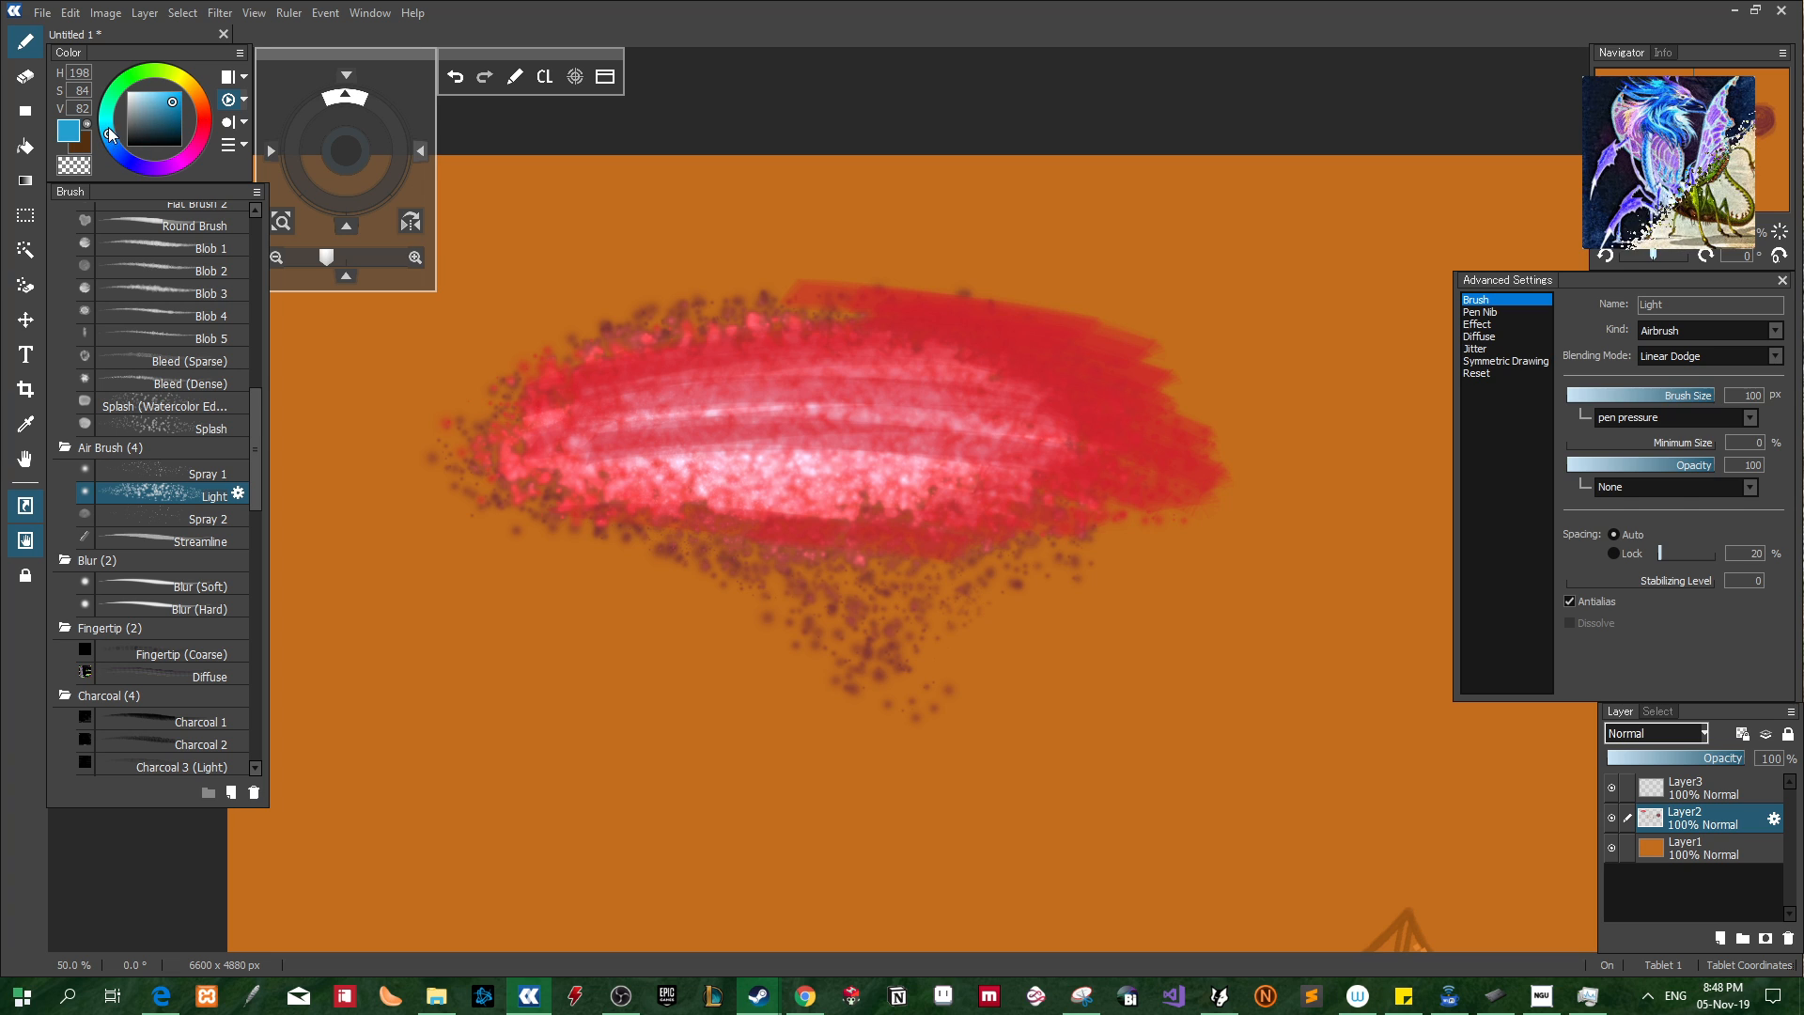
{"action": "mouse_move", "coordinate": [921, 333]}
{"action": "left_mouse_down"}
{"action": "mouse_move", "coordinate": [893, 328]}
{"action": "mouse_move", "coordinate": [1174, 443]}
{"action": "mouse_move", "coordinate": [724, 292]}
{"action": "mouse_move", "coordinate": [996, 320]}
{"action": "mouse_move", "coordinate": [563, 385]}
{"action": "mouse_move", "coordinate": [658, 328]}
{"action": "mouse_move", "coordinate": [458, 438]}
{"action": "mouse_move", "coordinate": [1015, 385]}
{"action": "mouse_move", "coordinate": [707, 388]}
{"action": "left_mouse_up"}
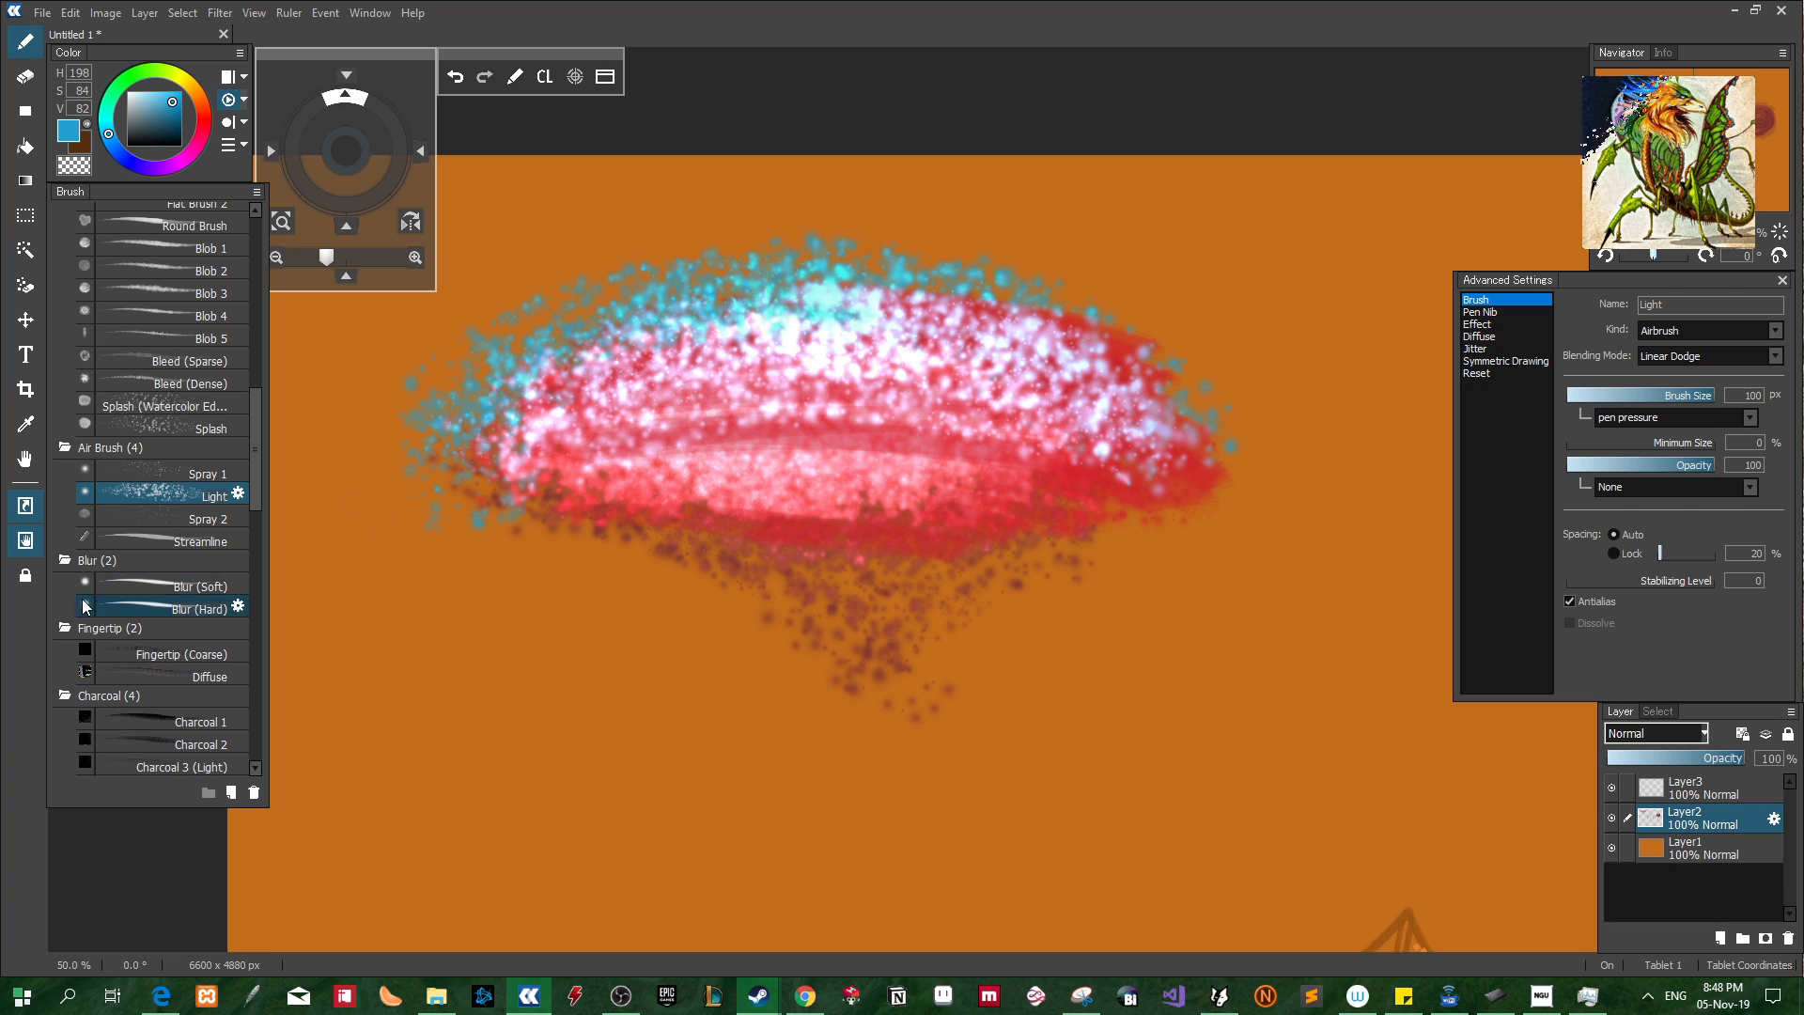
Try out the Blur and Fingertip brushes, smudging the speckles in the oval's upper middle with the Diffuse brush
{"action": "left_click", "coordinate": [193, 587]}
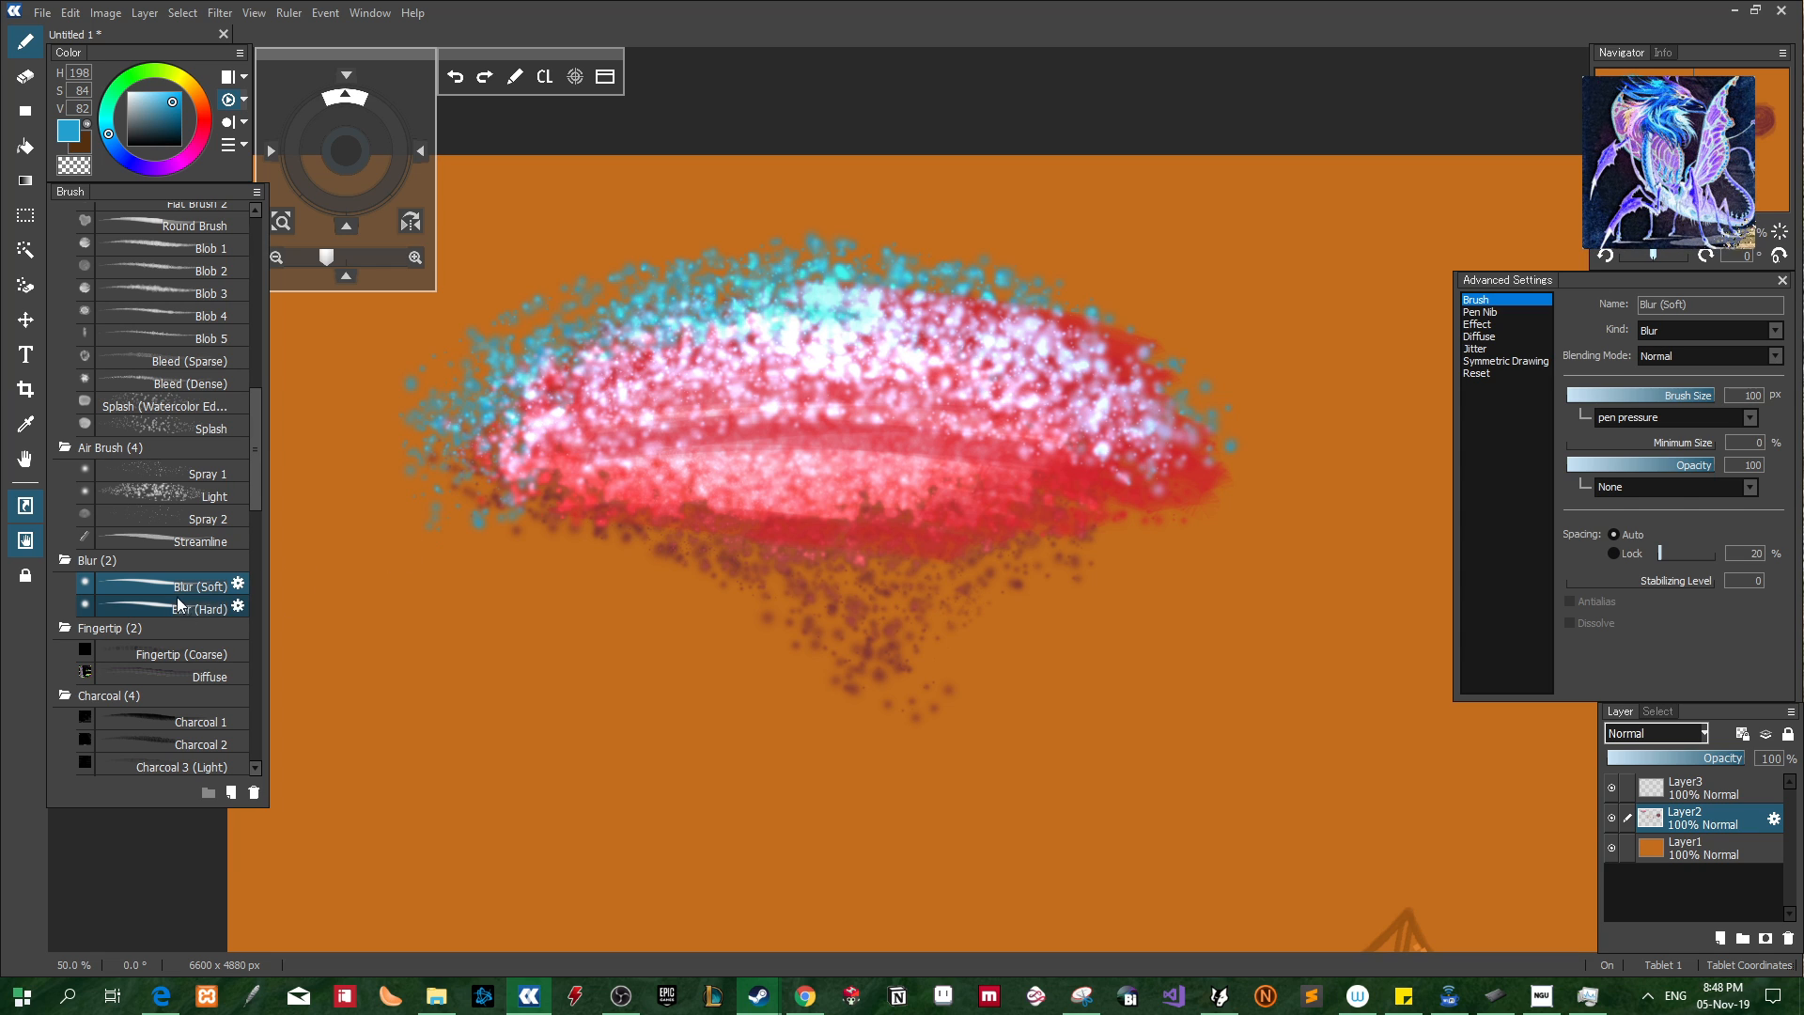
{"action": "left_click", "coordinate": [176, 655]}
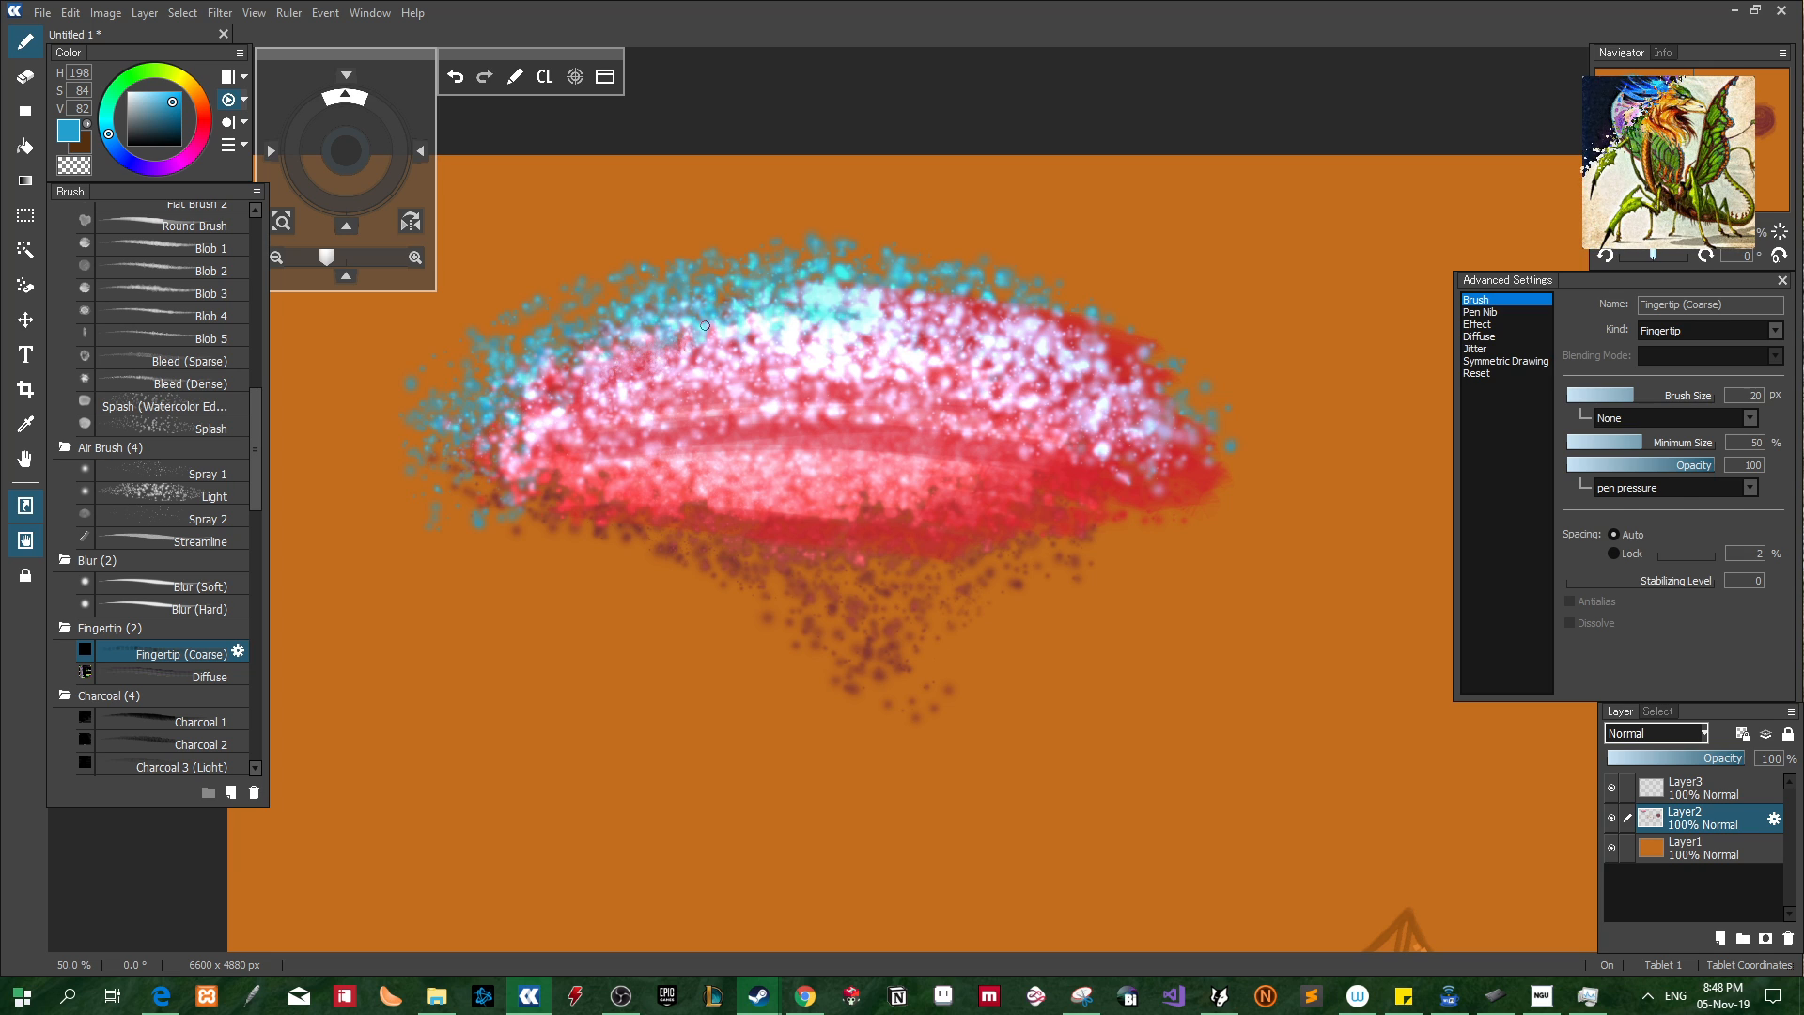
{"action": "left_click", "coordinate": [208, 672]}
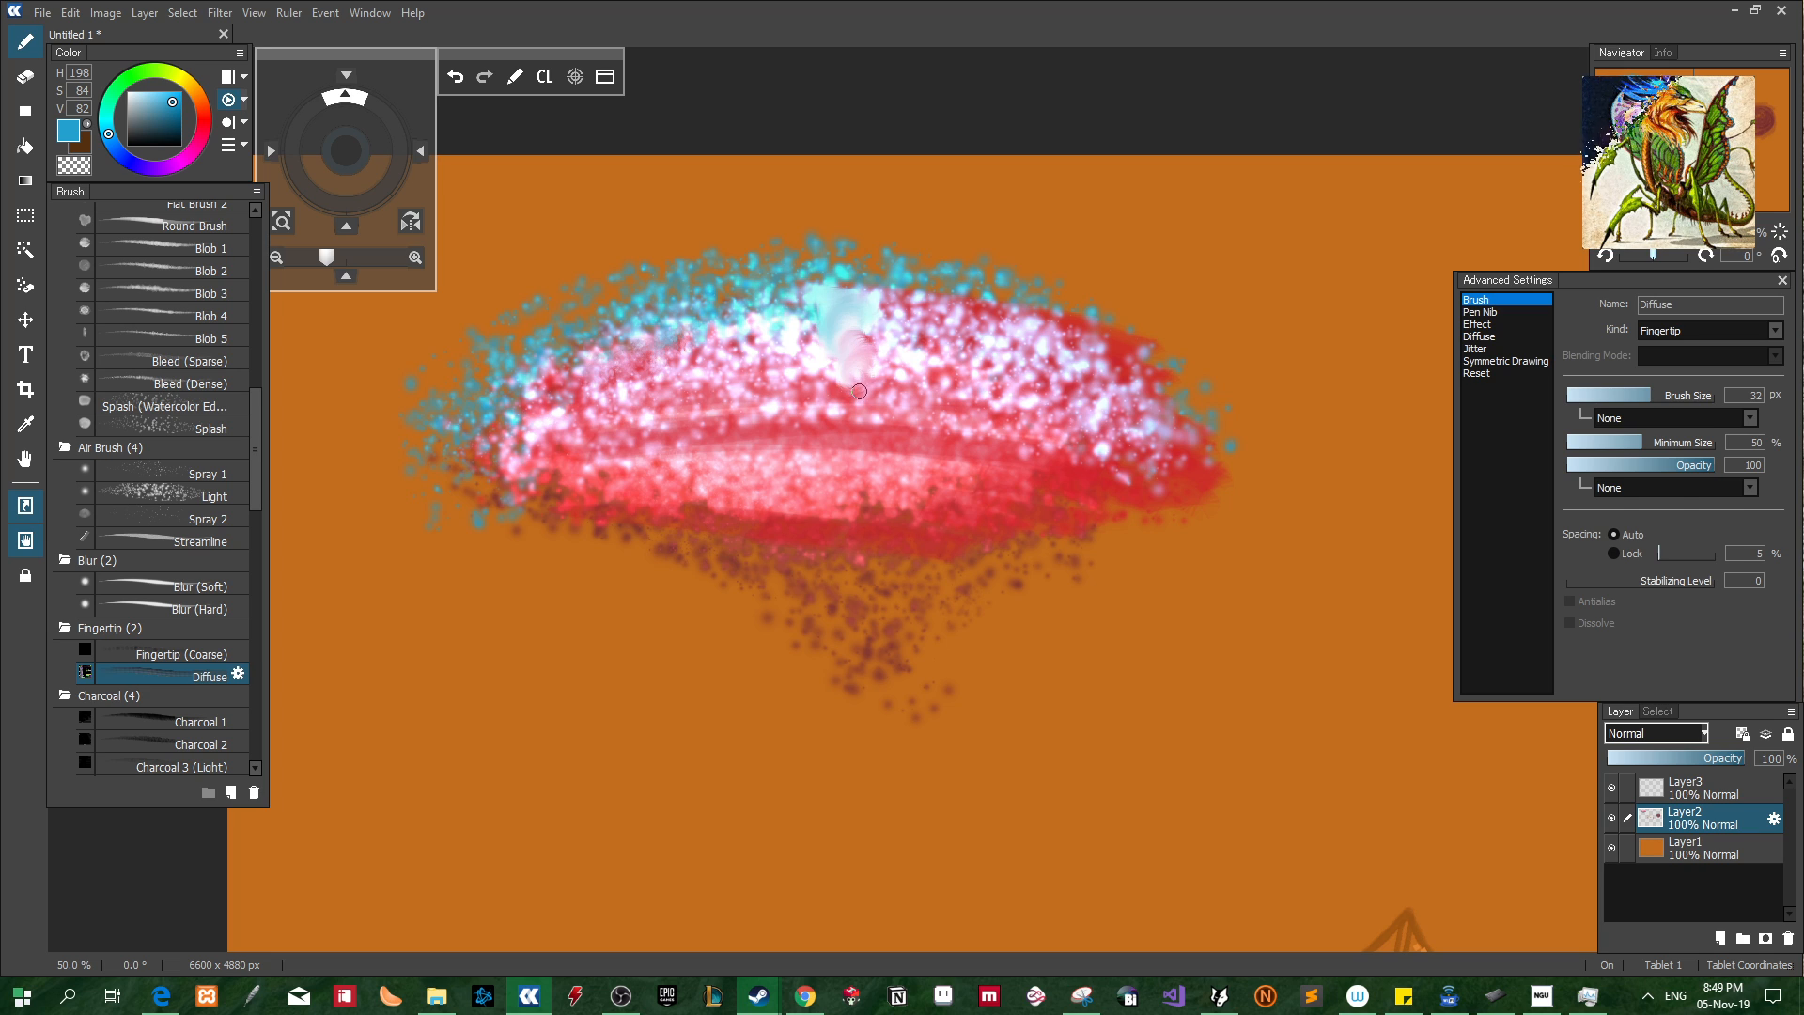
{"action": "mouse_move", "coordinate": [859, 391]}
{"action": "left_mouse_down"}
{"action": "mouse_move", "coordinate": [824, 403]}
{"action": "mouse_move", "coordinate": [834, 439]}
{"action": "mouse_move", "coordinate": [903, 382]}
{"action": "mouse_move", "coordinate": [915, 430]}
{"action": "mouse_move", "coordinate": [1002, 447]}
{"action": "left_mouse_up"}
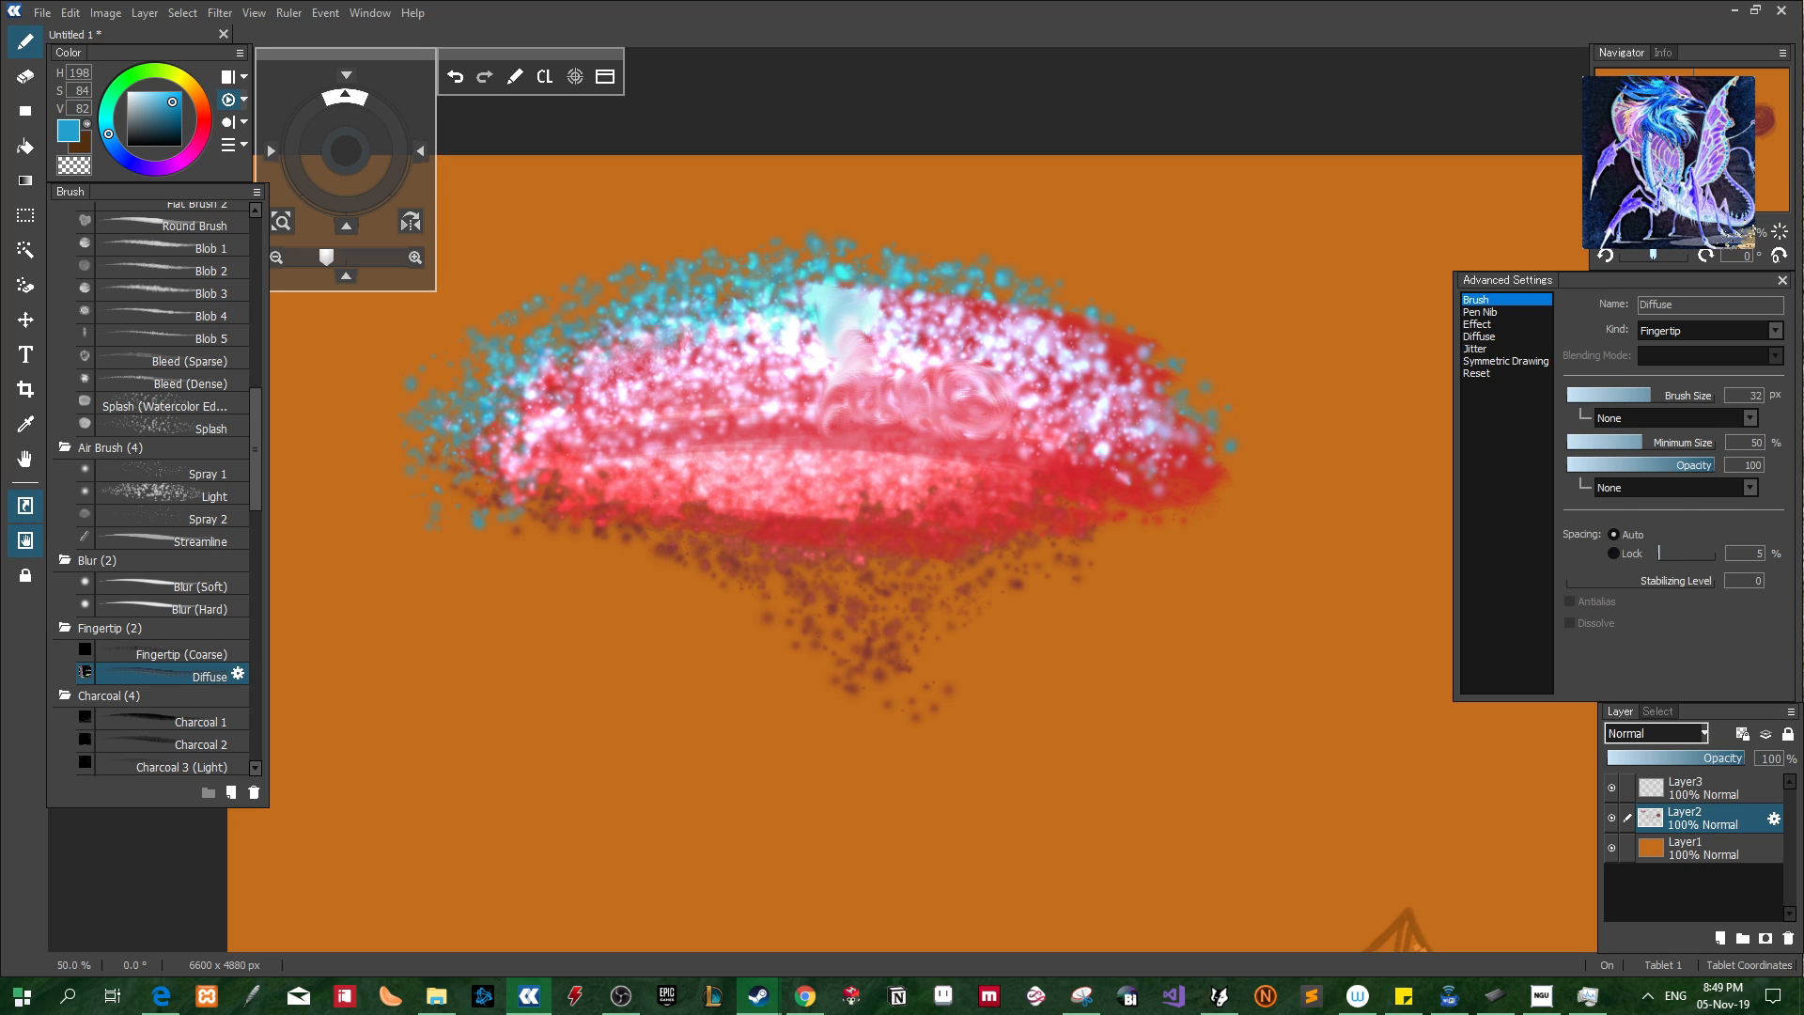
Paint a thick wavy blue stroke below the oval with Grazing 6, and scribble thin blue curves to its right with Grazing 4
{"action": "left_click_drag", "start_coordinate": [256, 470], "coordinate": [257, 531]}
{"action": "left_click", "coordinate": [154, 536]}
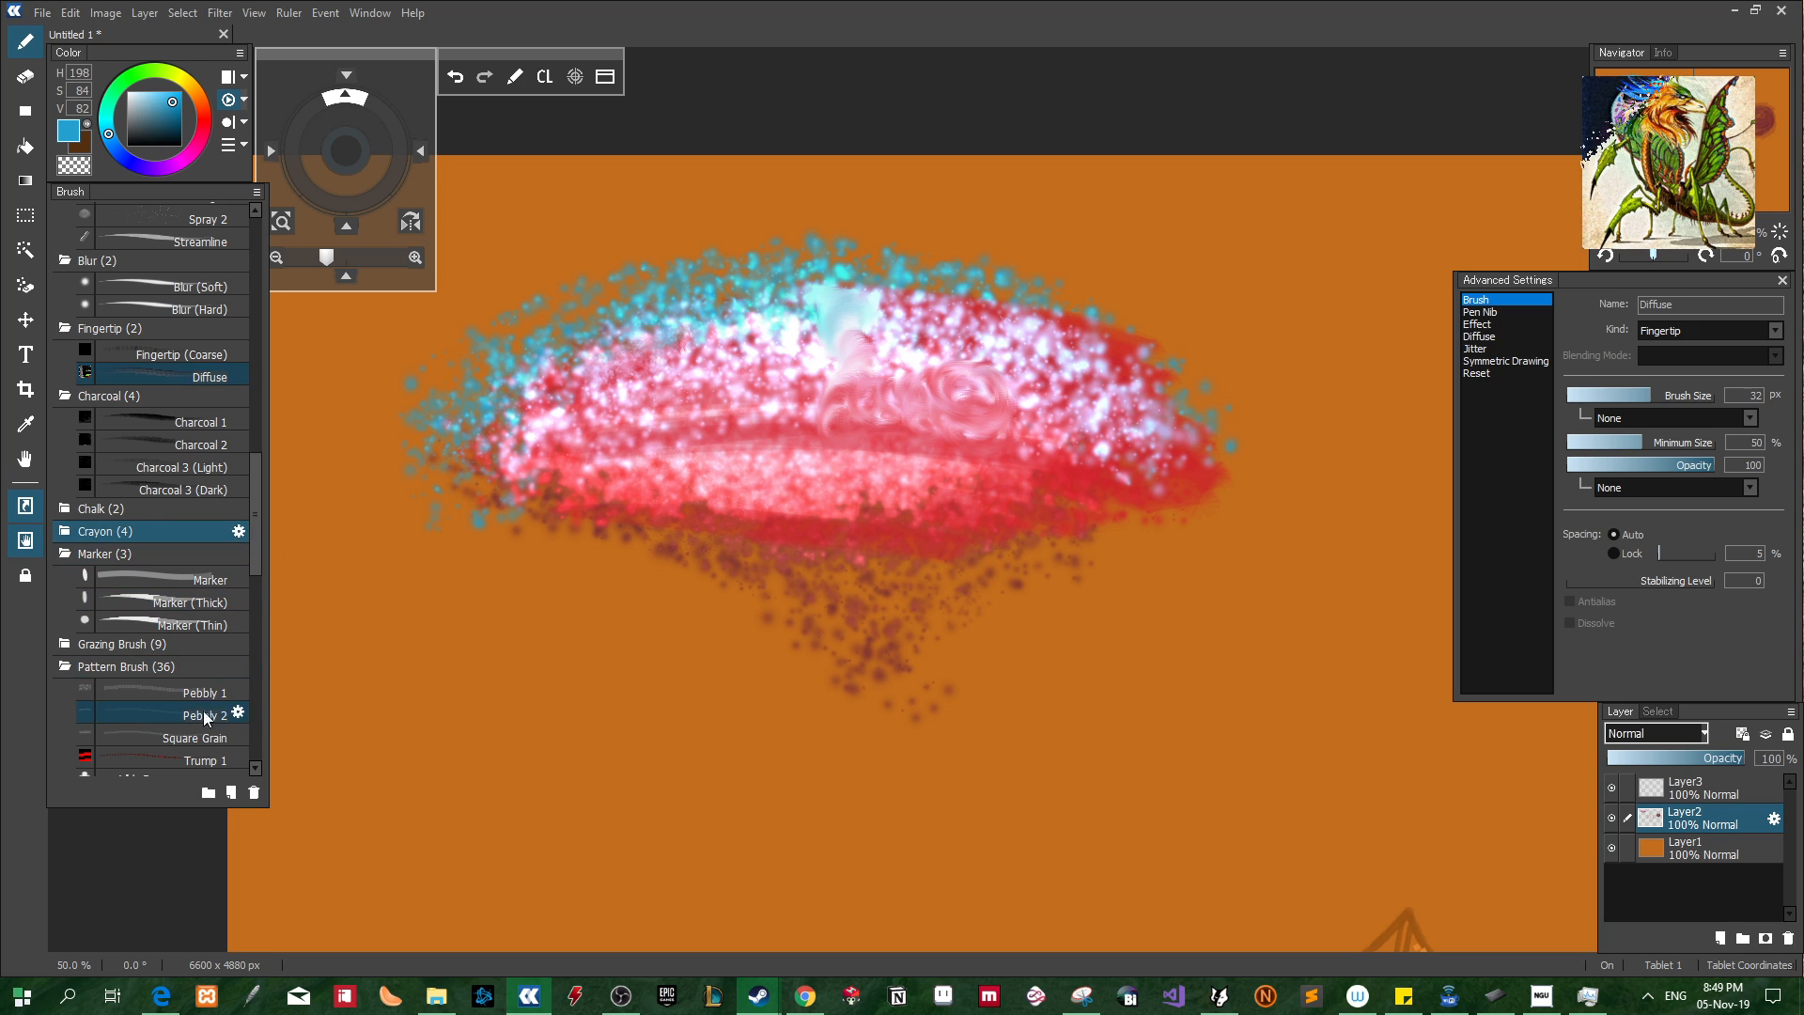
{"action": "left_click", "coordinate": [130, 649]}
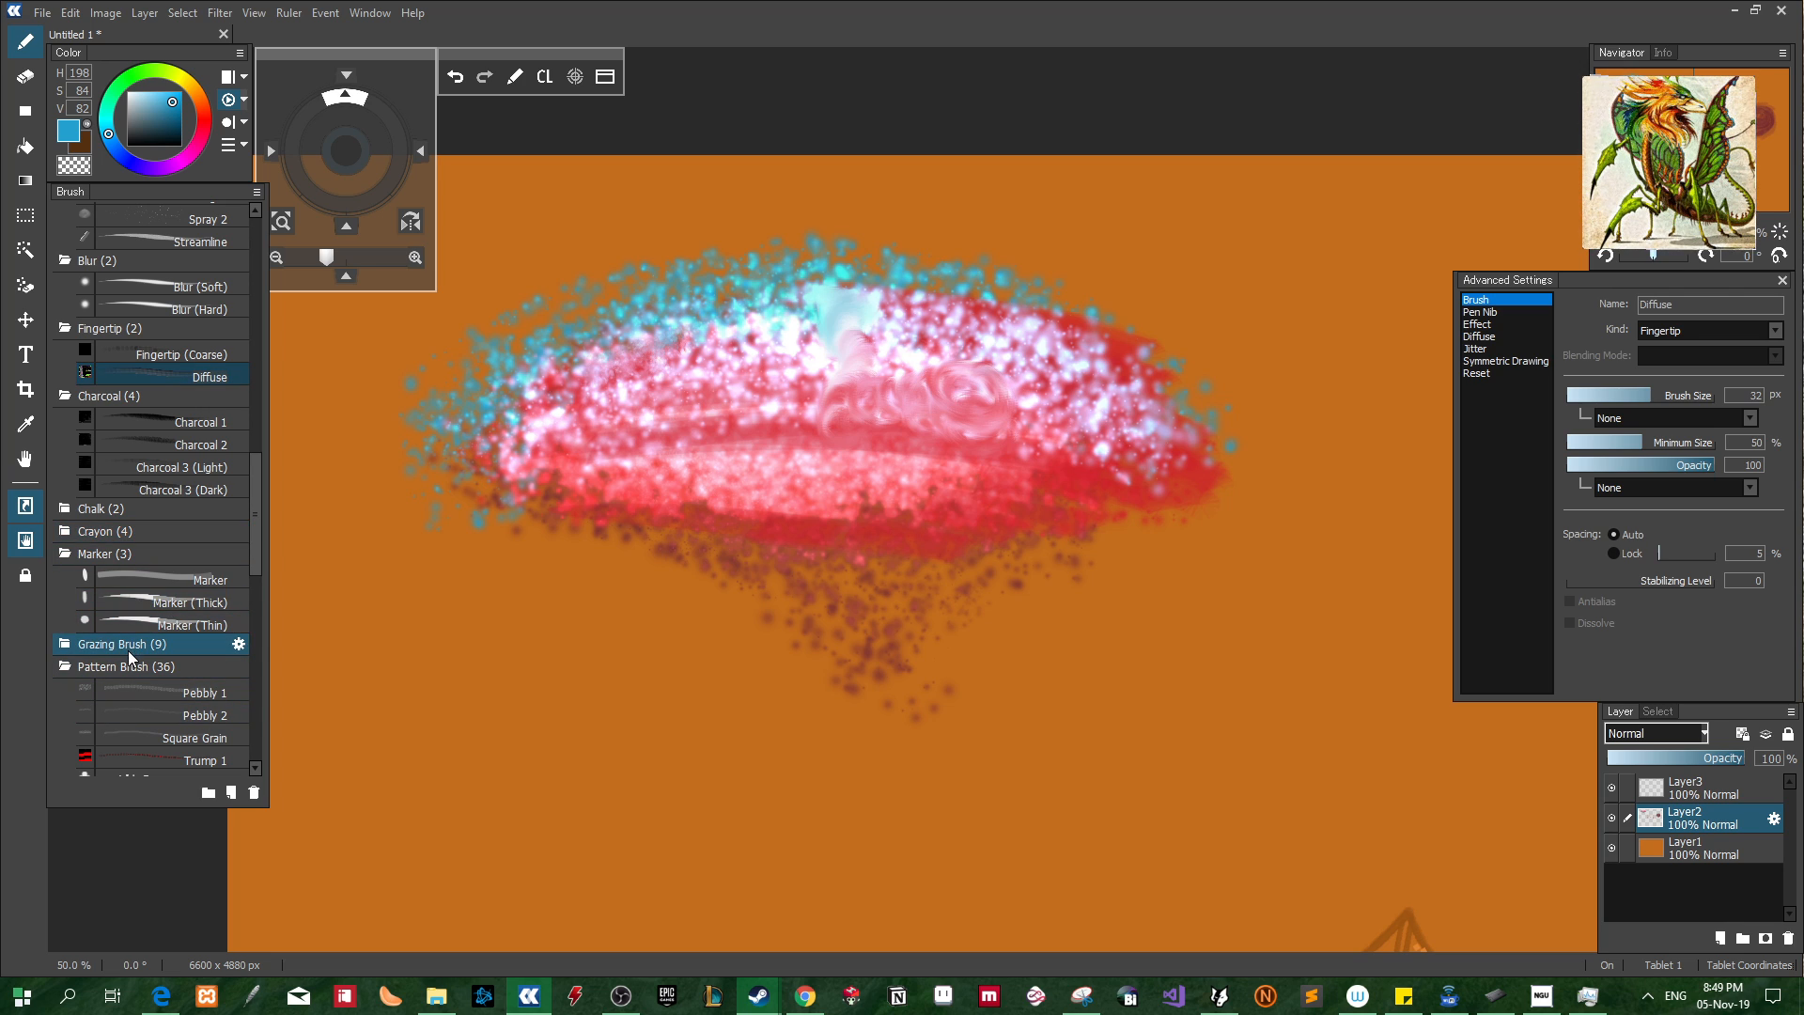
{"action": "left_click", "coordinate": [72, 649]}
{"action": "left_click_drag", "start_coordinate": [250, 535], "coordinate": [251, 566]}
{"action": "left_click", "coordinate": [175, 556]}
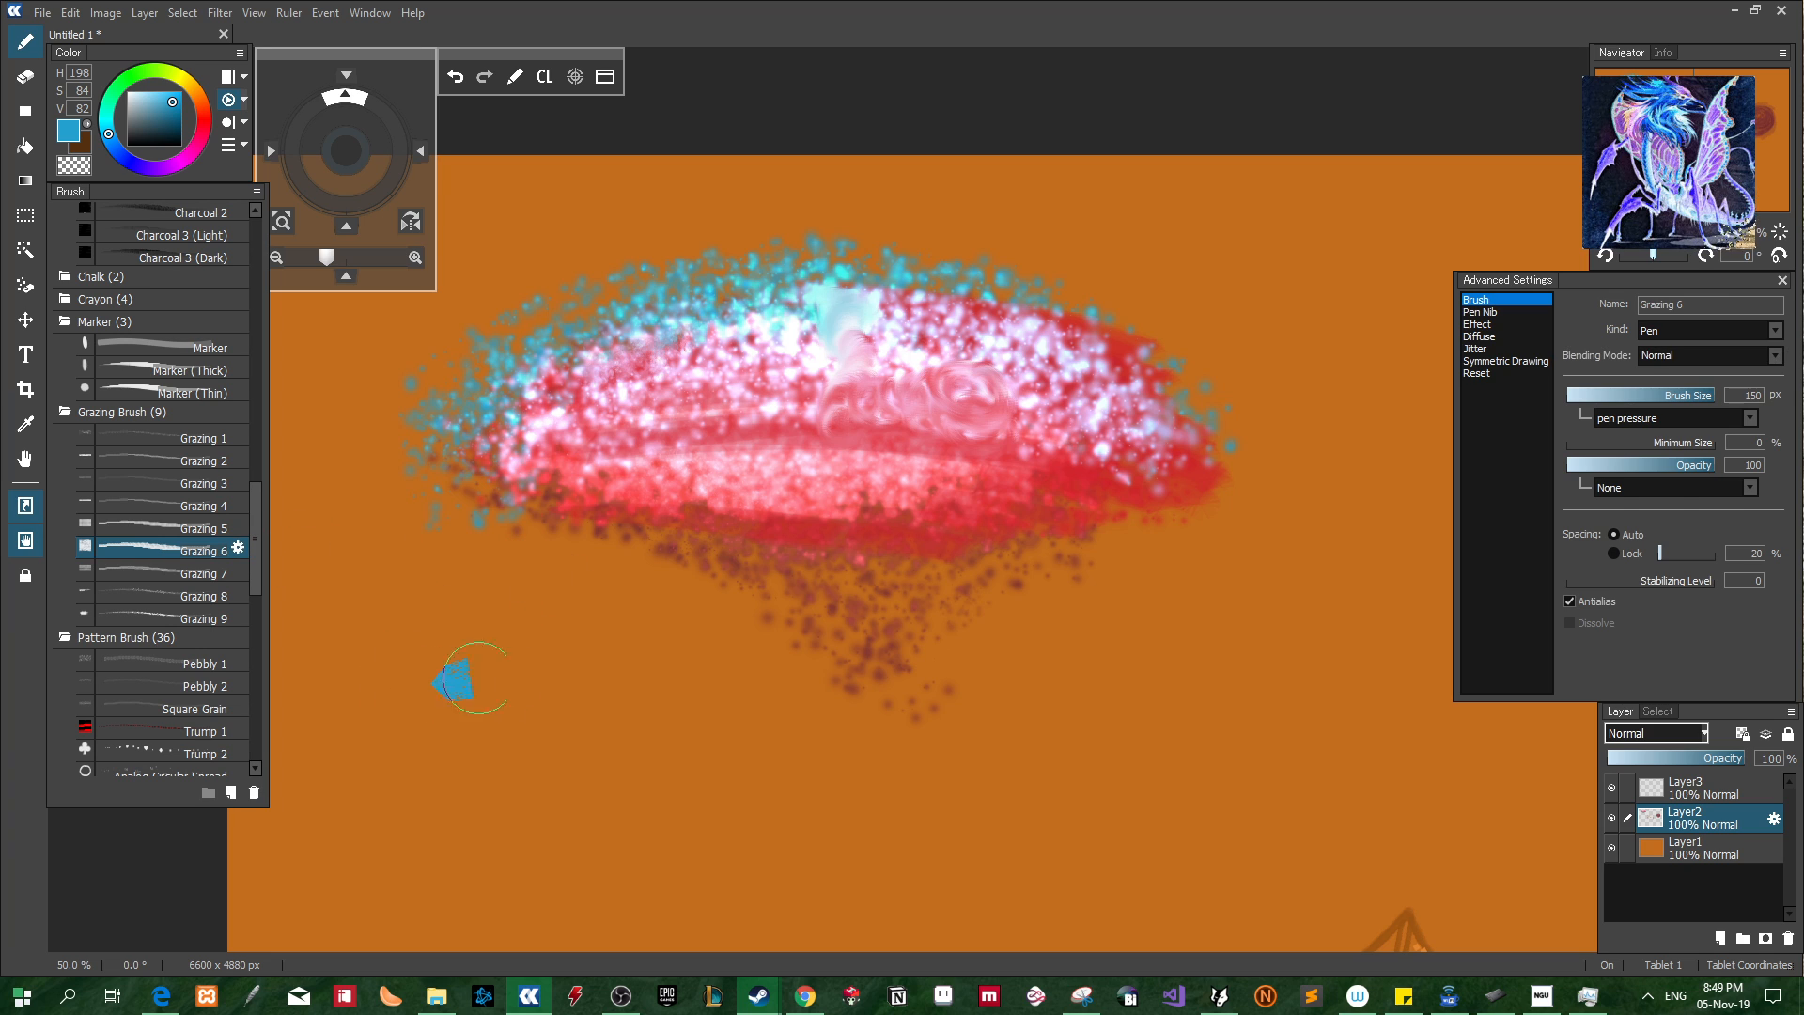
{"action": "mouse_move", "coordinate": [469, 677]}
{"action": "left_mouse_down"}
{"action": "mouse_move", "coordinate": [677, 804]}
{"action": "mouse_move", "coordinate": [789, 669]}
{"action": "left_mouse_up"}
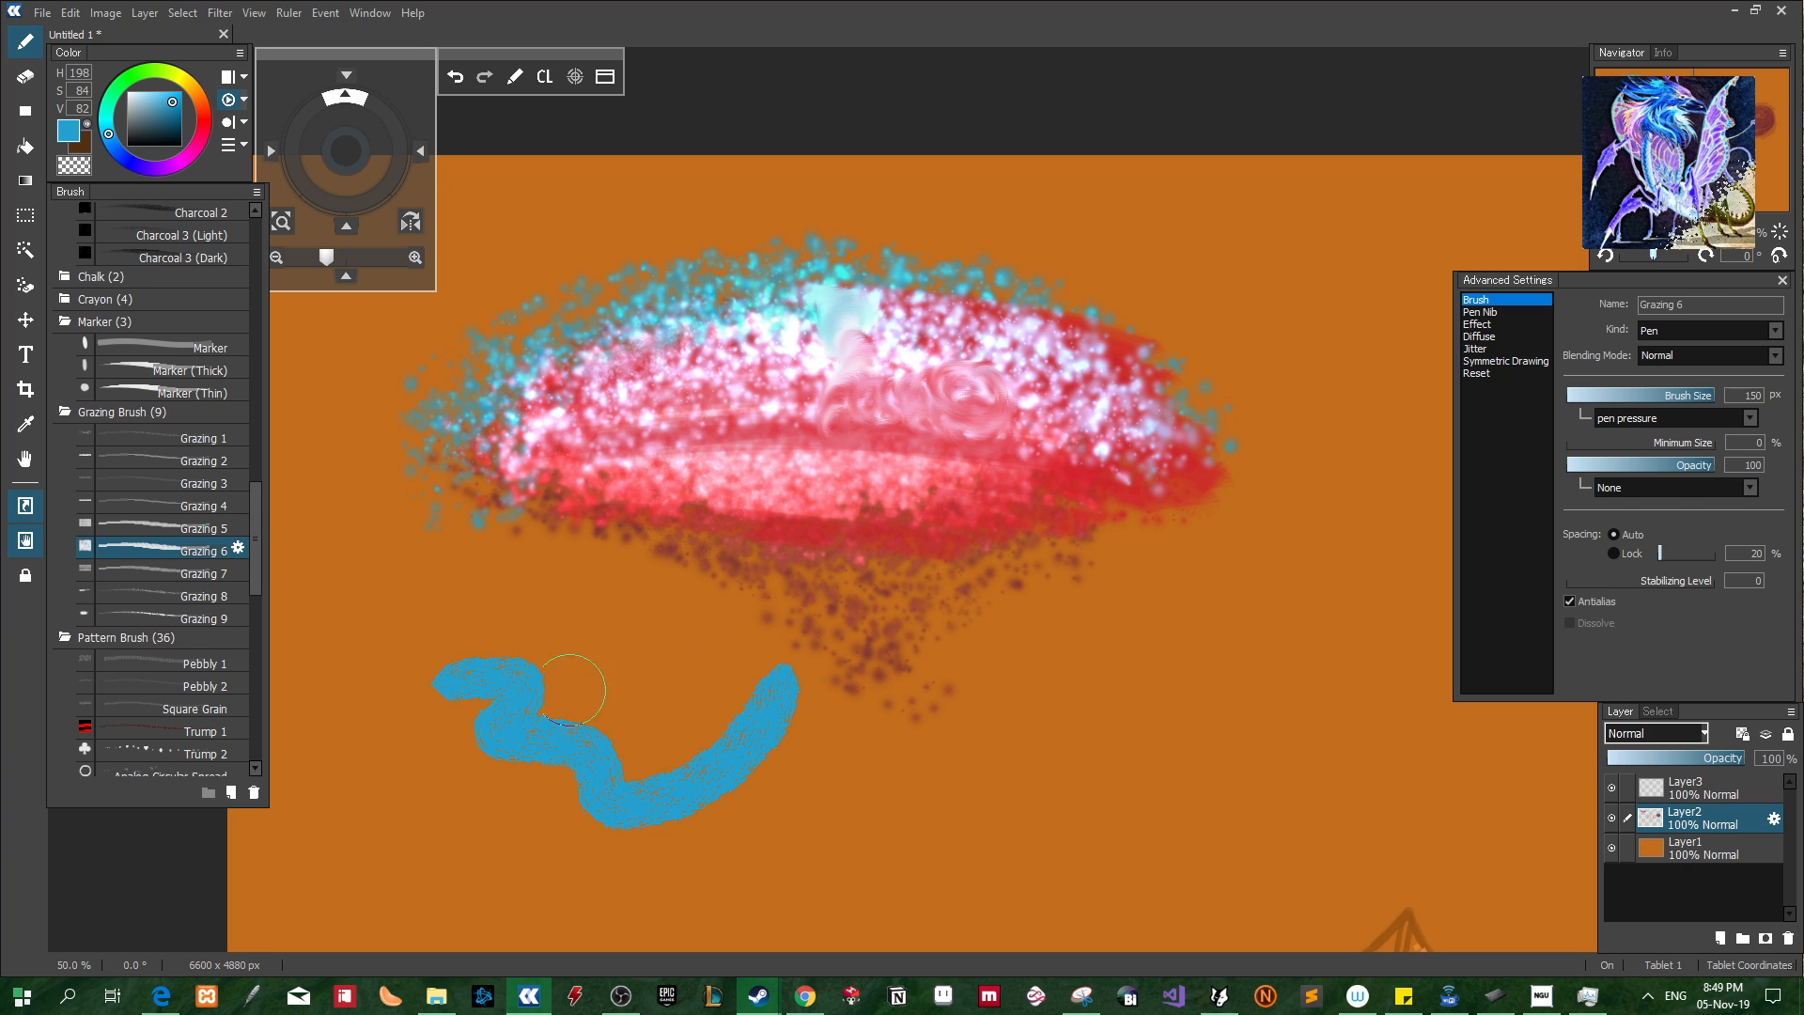
{"action": "left_click", "coordinate": [183, 500]}
{"action": "left_click_drag", "start_coordinate": [1057, 740], "coordinate": [1095, 724]}
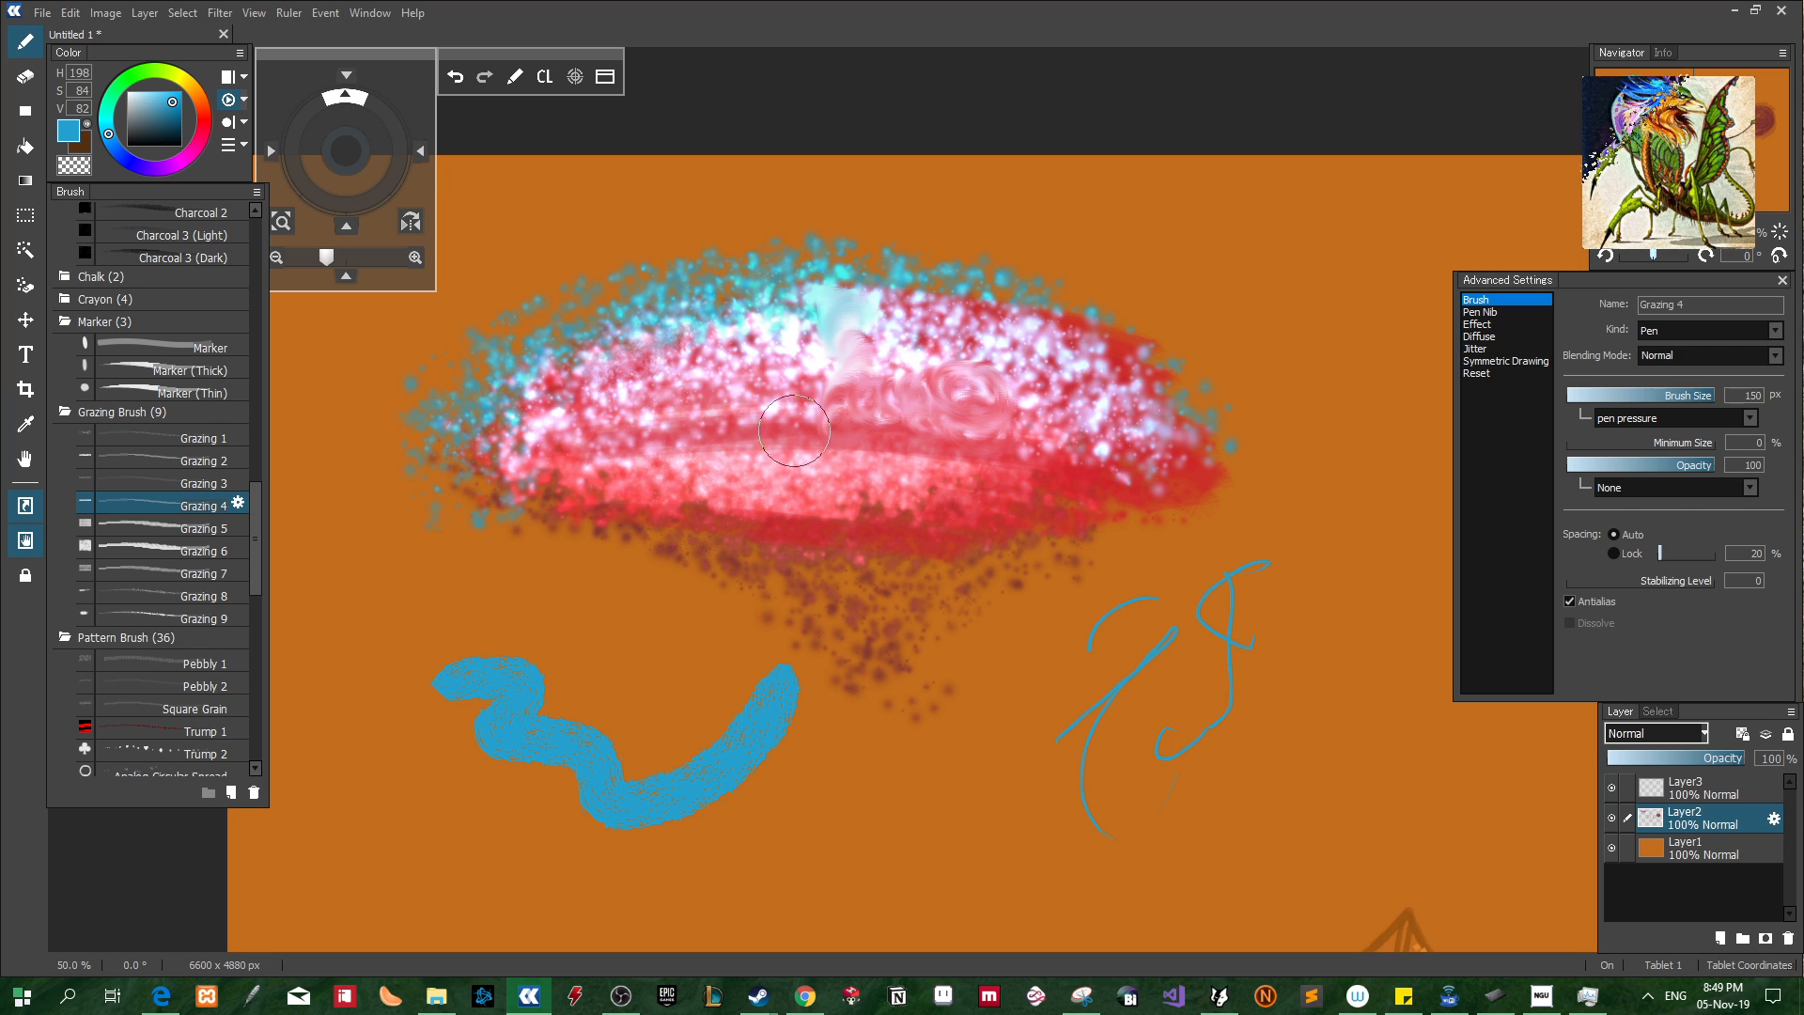
Outline the oval as a pair of lips with thin blue Grazing 4 lines for the mouth line, upper lip and lower lip
{"action": "mouse_move", "coordinate": [779, 416]}
{"action": "left_mouse_down"}
{"action": "mouse_move", "coordinate": [827, 432]}
{"action": "mouse_move", "coordinate": [869, 406]}
{"action": "mouse_move", "coordinate": [874, 426]}
{"action": "left_mouse_up"}
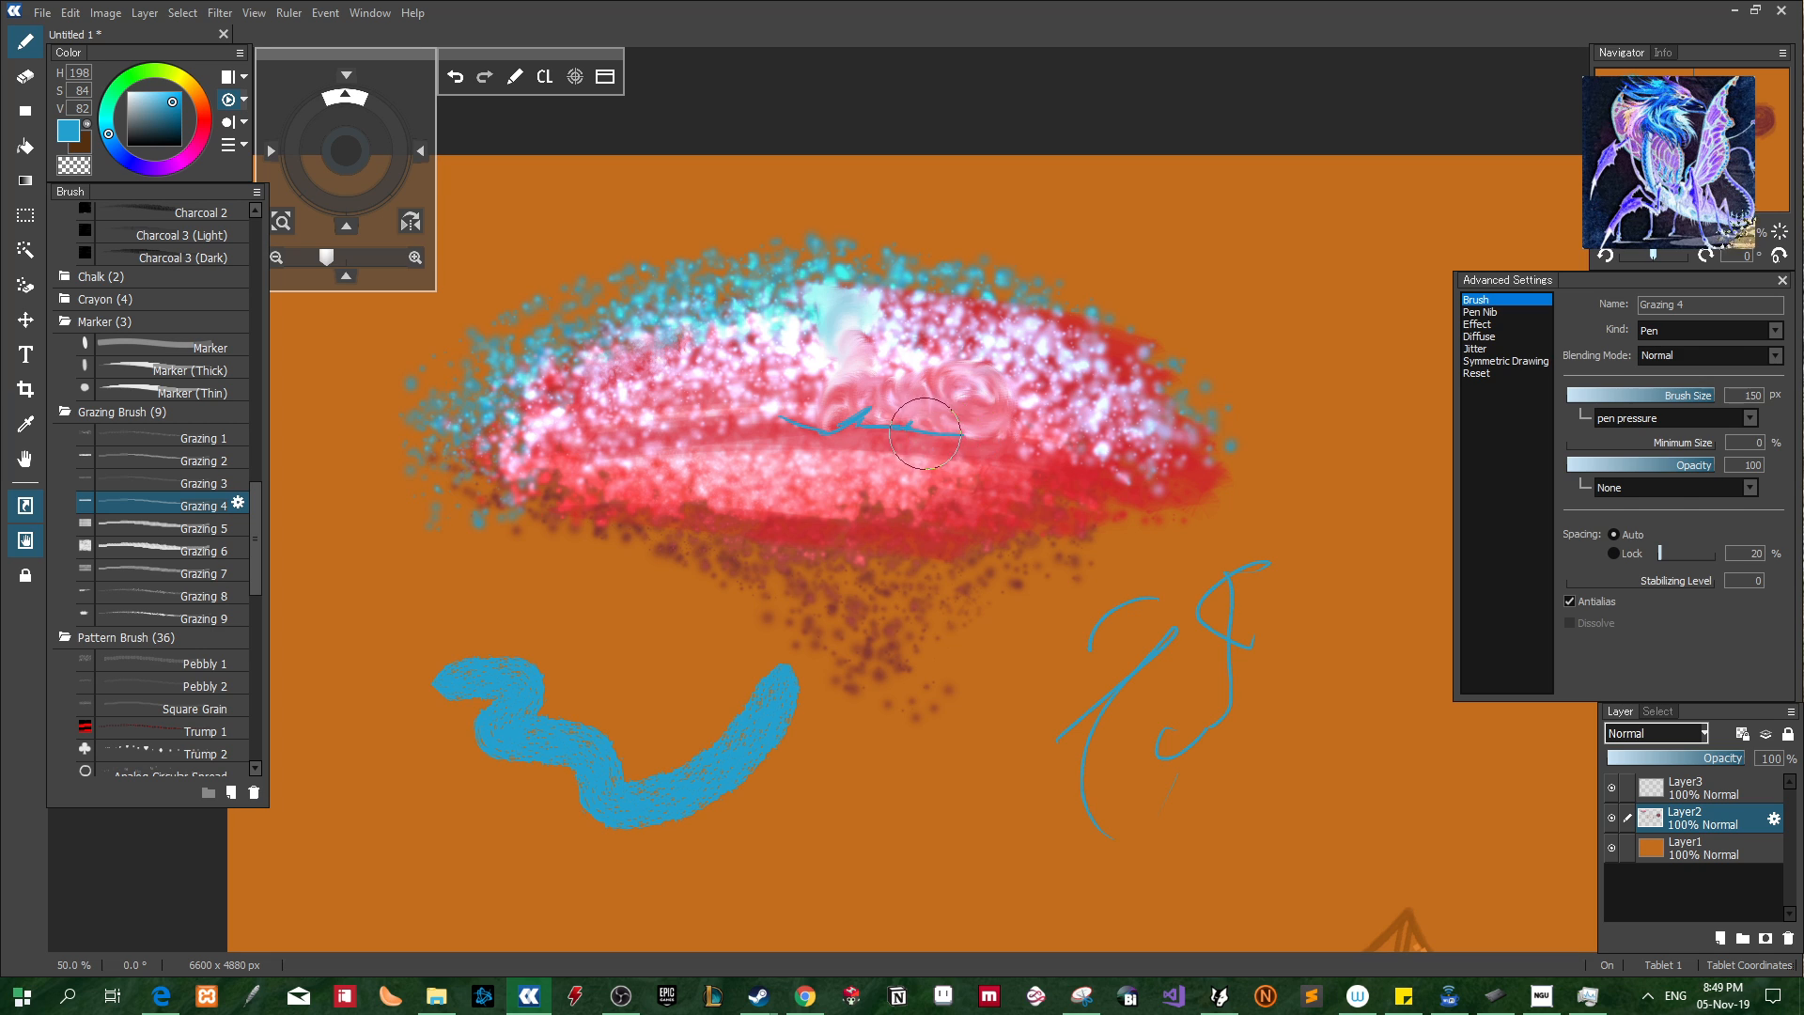
{"action": "left_click_drag", "start_coordinate": [1048, 440], "coordinate": [1142, 455]}
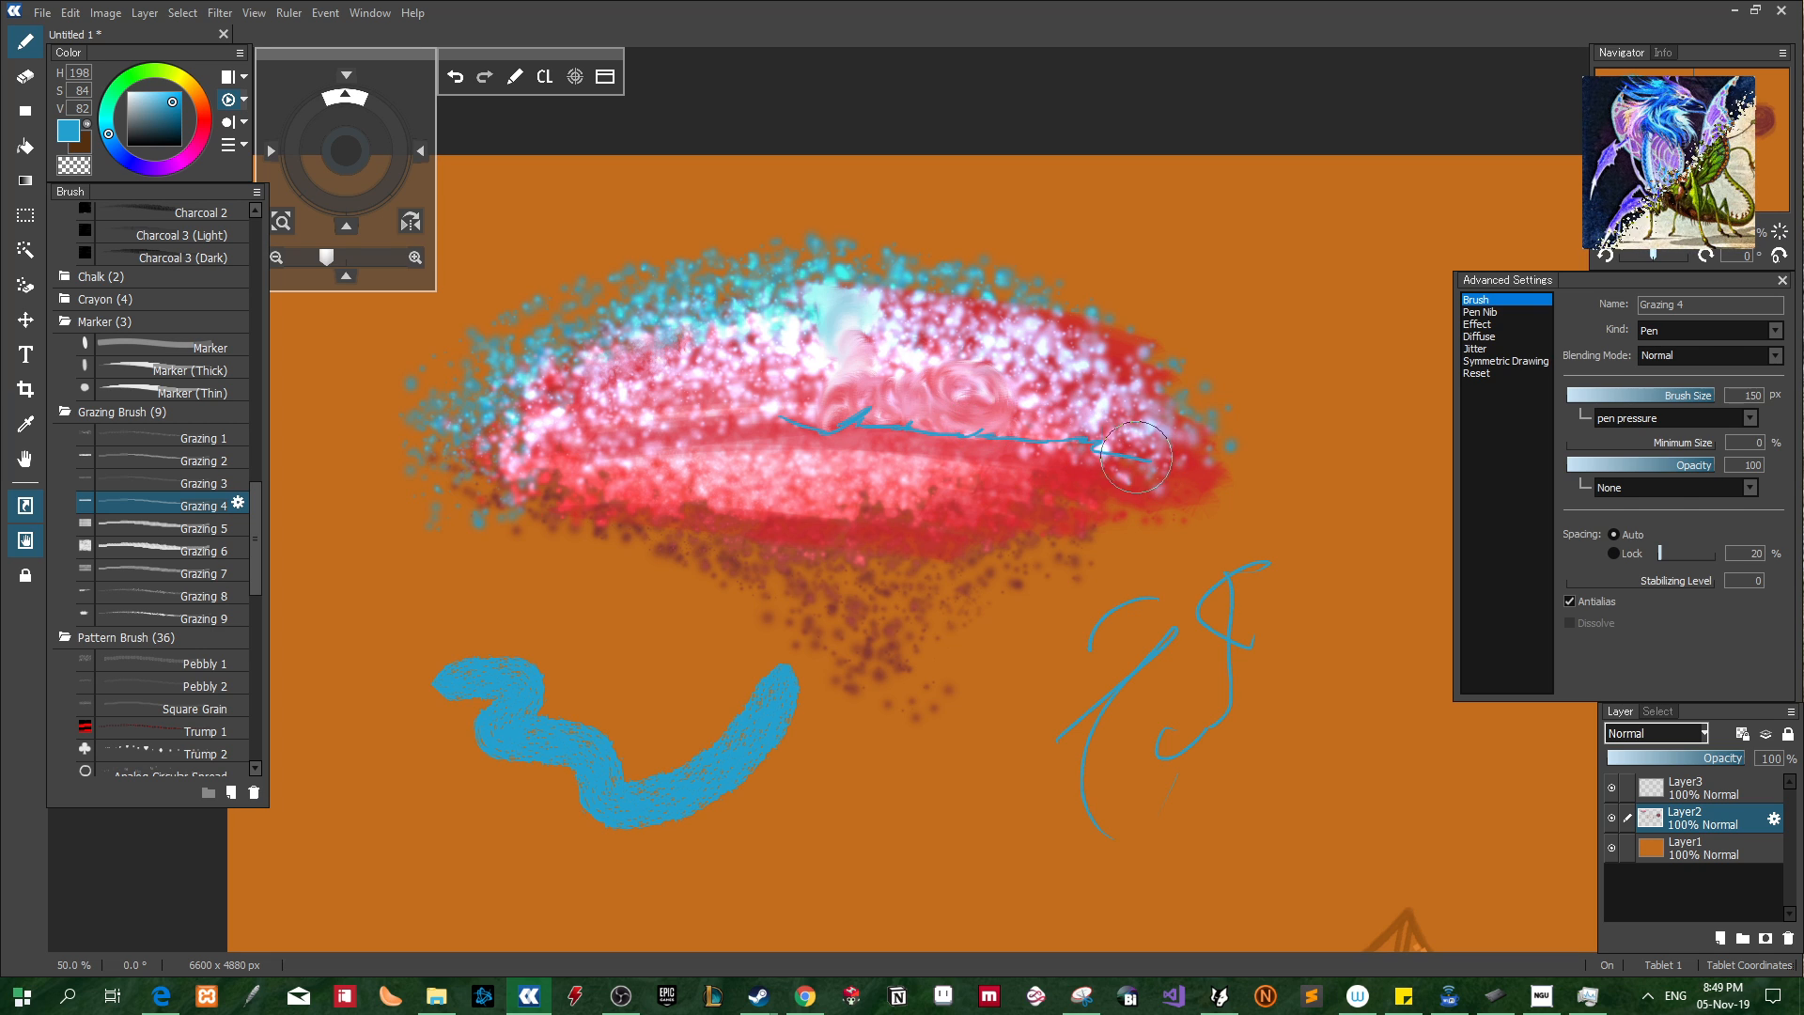
{"action": "left_click_drag", "start_coordinate": [759, 406], "coordinate": [788, 413]}
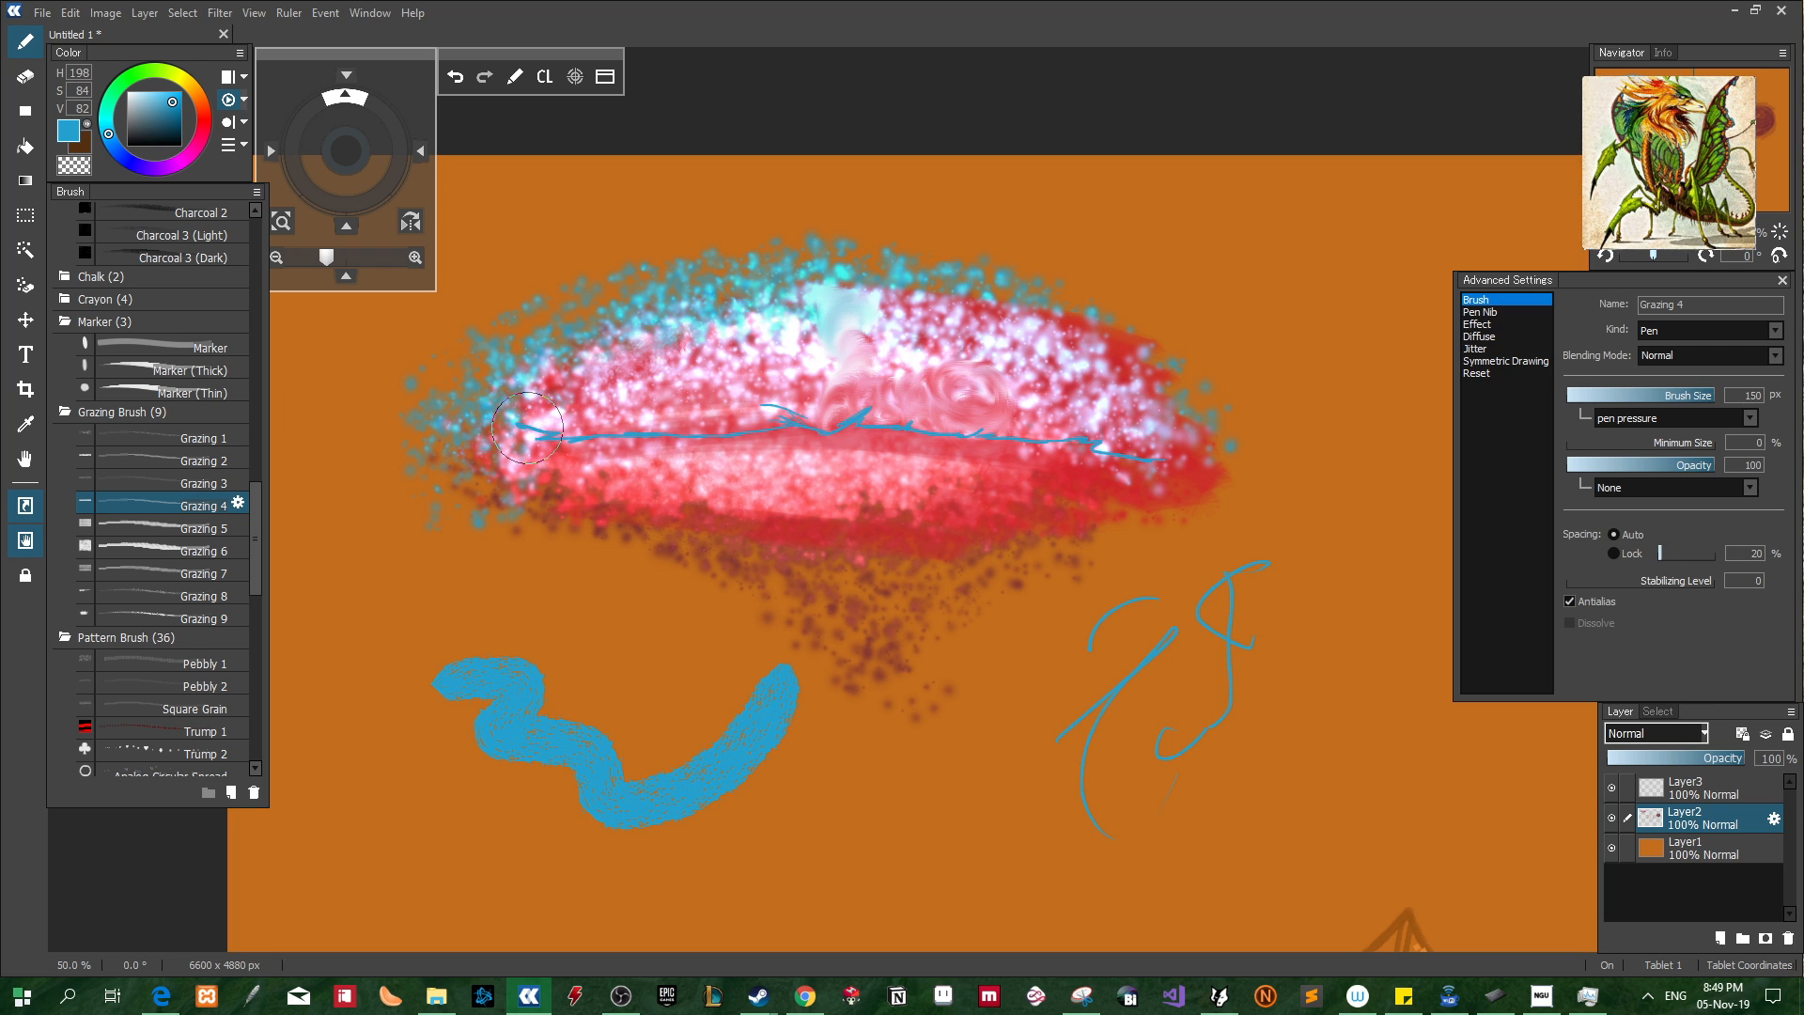
{"action": "mouse_move", "coordinate": [483, 443]}
{"action": "left_mouse_down"}
{"action": "mouse_move", "coordinate": [836, 559]}
{"action": "mouse_move", "coordinate": [978, 563]}
{"action": "mouse_move", "coordinate": [1154, 519]}
{"action": "left_mouse_up"}
{"action": "mouse_move", "coordinate": [1006, 541]}
{"action": "left_mouse_down"}
{"action": "mouse_move", "coordinate": [1048, 540]}
{"action": "mouse_move", "coordinate": [1214, 467]}
{"action": "left_mouse_up"}
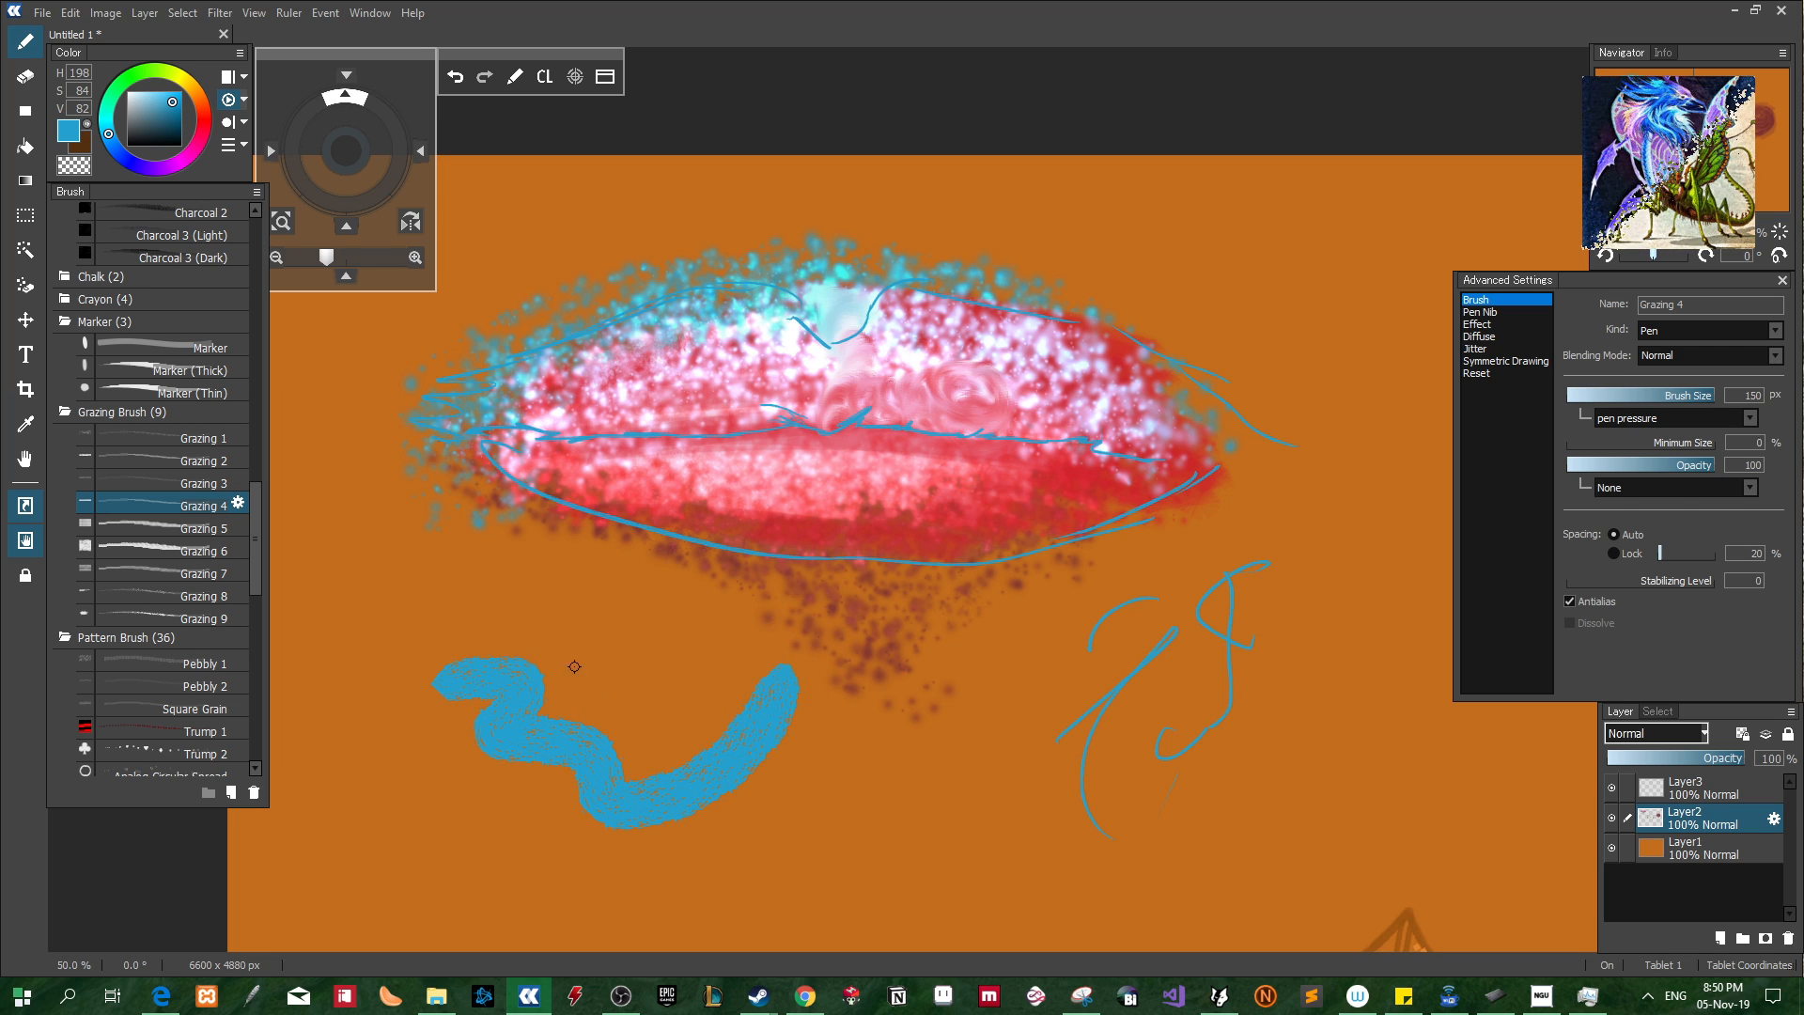
Sample the canvas orange and paint over the thick wavy blue stroke and the thin blue scribbles with Grazing 4
{"action": "left_click", "coordinate": [605, 695], "text": "alt"}
{"action": "left_click_drag", "start_coordinate": [605, 695], "coordinate": [547, 712]}
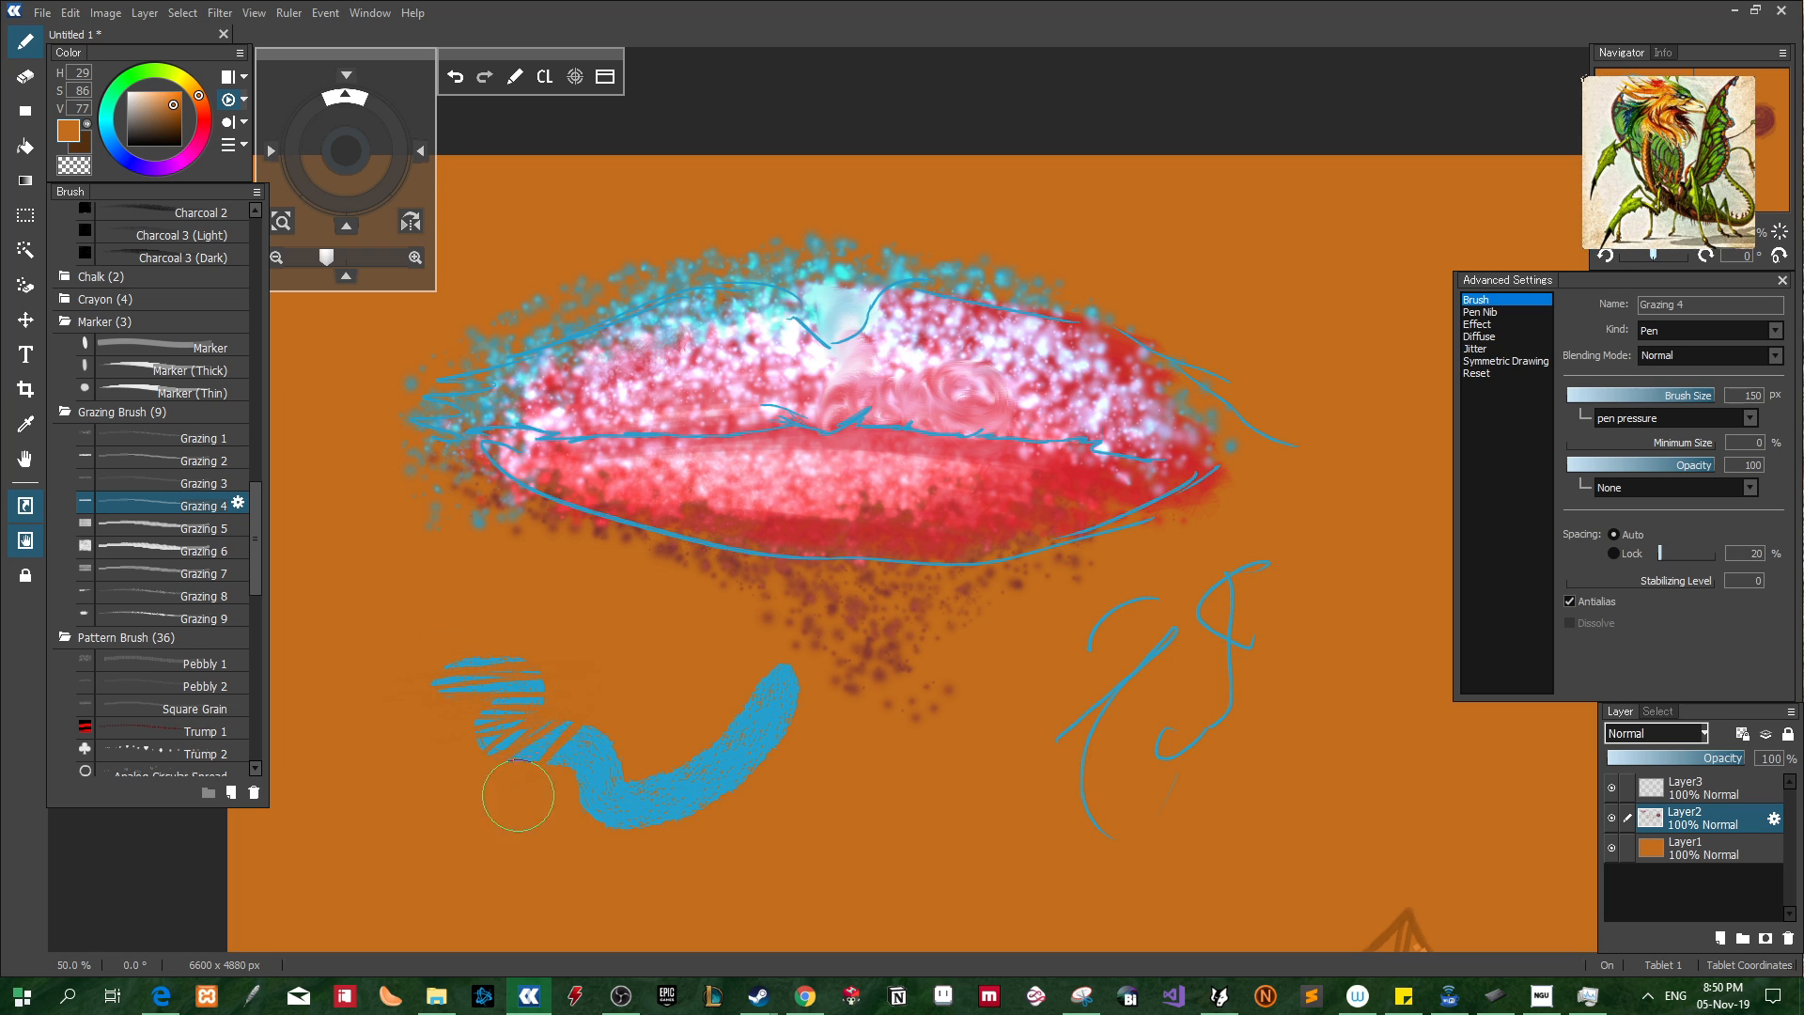
{"action": "mouse_move", "coordinate": [576, 780]}
{"action": "left_mouse_down"}
{"action": "mouse_move", "coordinate": [628, 728]}
{"action": "mouse_move", "coordinate": [648, 844]}
{"action": "mouse_move", "coordinate": [629, 774]}
{"action": "mouse_move", "coordinate": [717, 813]}
{"action": "mouse_move", "coordinate": [776, 796]}
{"action": "mouse_move", "coordinate": [732, 780]}
{"action": "mouse_move", "coordinate": [749, 766]}
{"action": "mouse_move", "coordinate": [687, 736]}
{"action": "left_mouse_up"}
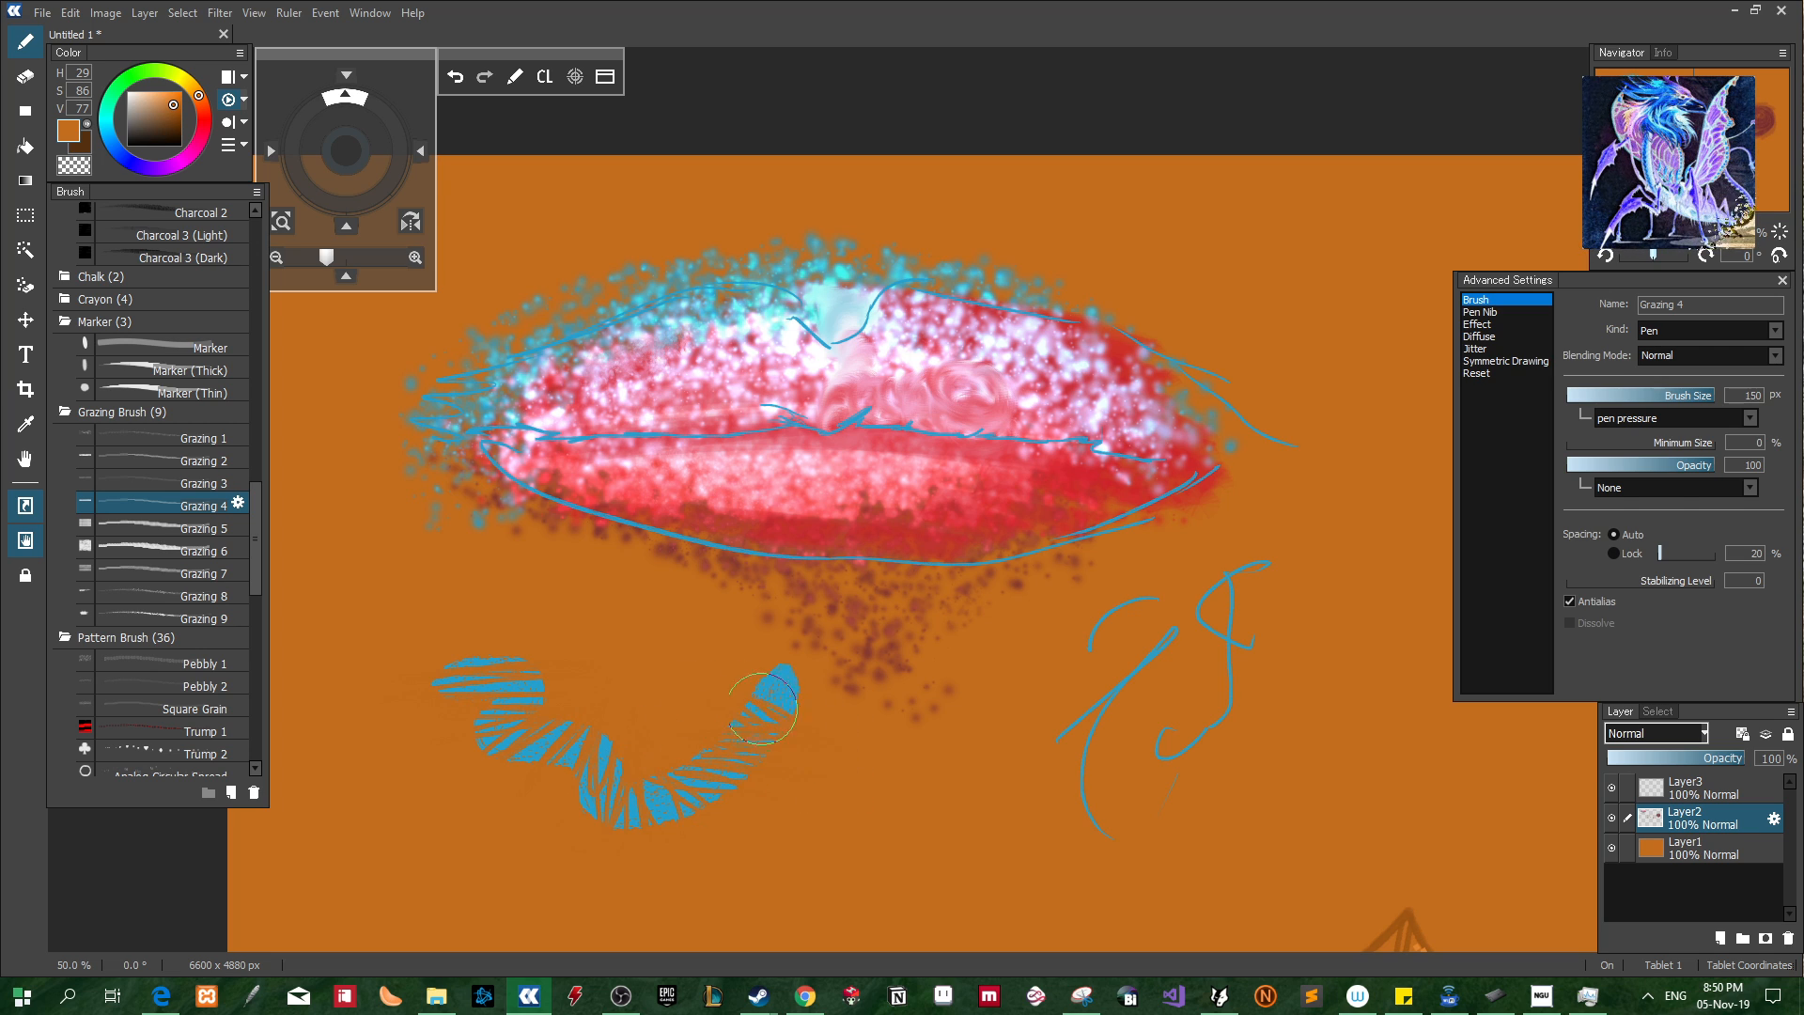
{"action": "left_click_drag", "start_coordinate": [788, 685], "coordinate": [785, 667]}
{"action": "mouse_move", "coordinate": [1102, 694]}
{"action": "left_mouse_down"}
{"action": "mouse_move", "coordinate": [1119, 738]}
{"action": "mouse_move", "coordinate": [1074, 719]}
{"action": "left_mouse_up"}
{"action": "left_click_drag", "start_coordinate": [1090, 794], "coordinate": [1135, 850]}
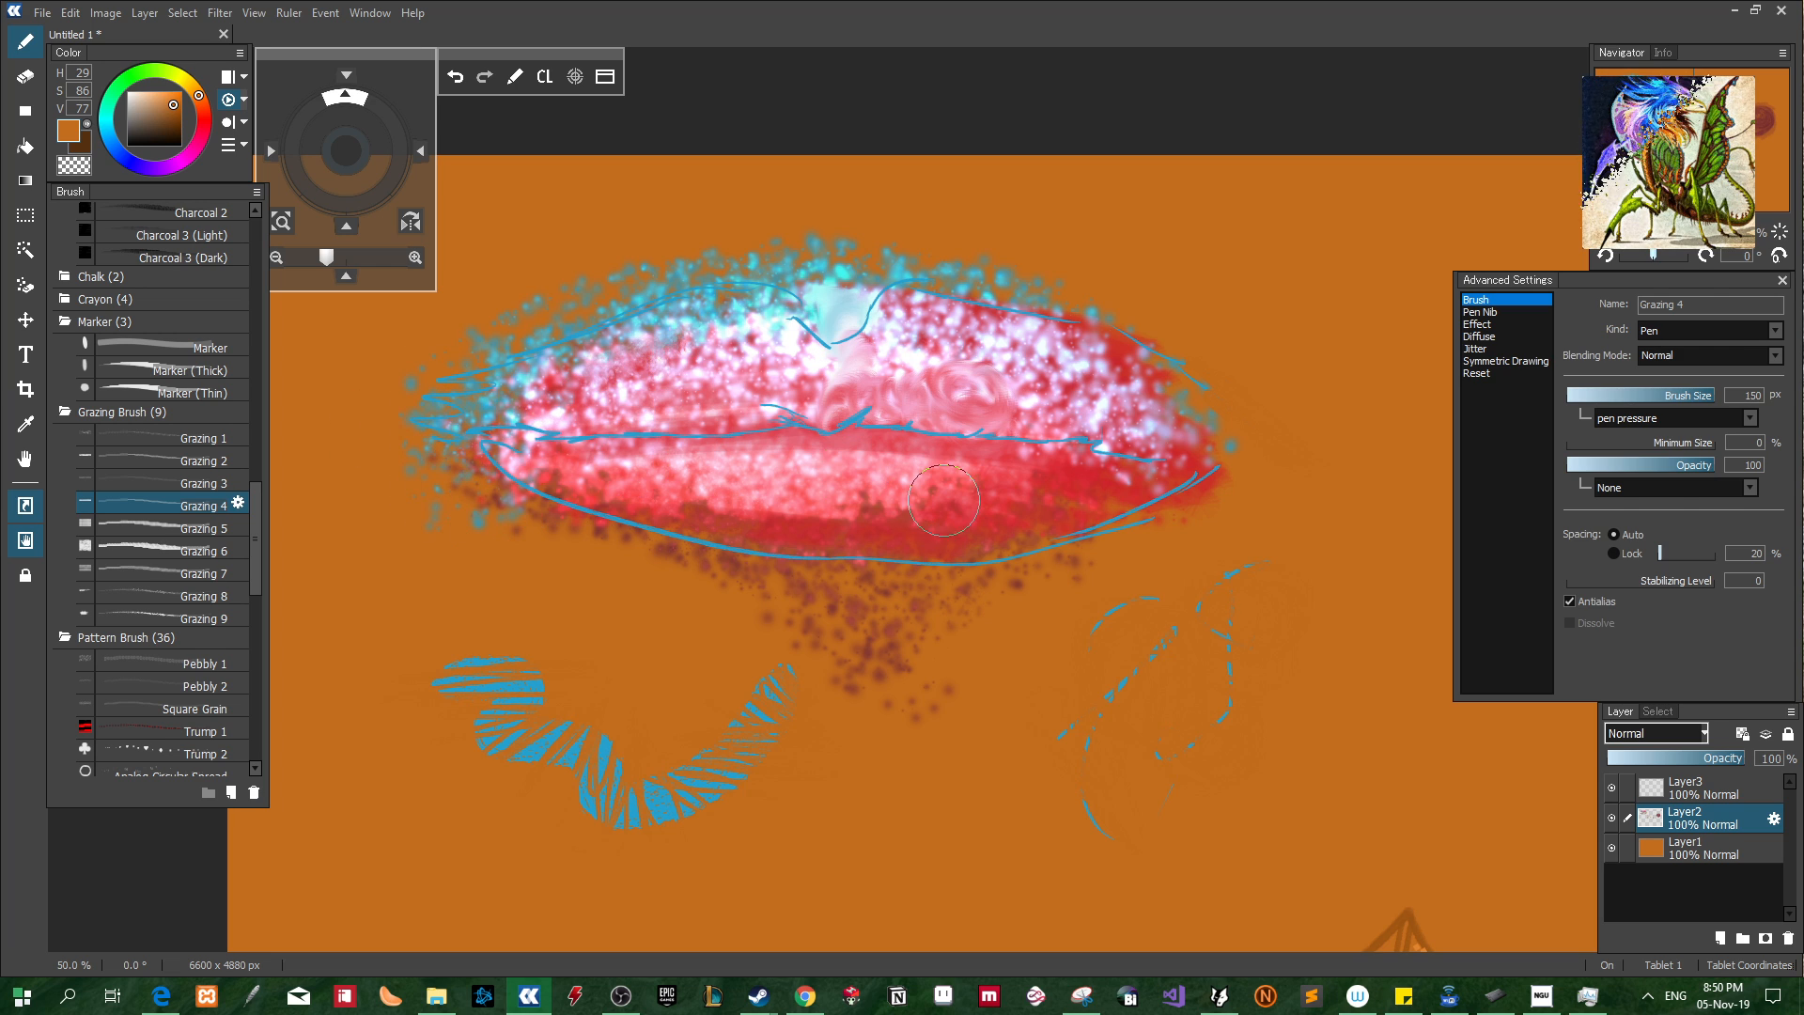
Save the canvas with the orange background as orange in the openCanvas (*.oci) format in the OpenCanvas7 folder
{"action": "scroll", "coordinate": [944, 508], "scroll_direction": "down", "scroll_amount": 2}
{"action": "right_click", "coordinate": [1290, 593]}
{"action": "left_click_drag", "start_coordinate": [1291, 593], "coordinate": [883, 414]}
{"action": "scroll", "coordinate": [894, 448], "scroll_direction": "down", "scroll_amount": 1}
{"action": "key", "text": "space"}
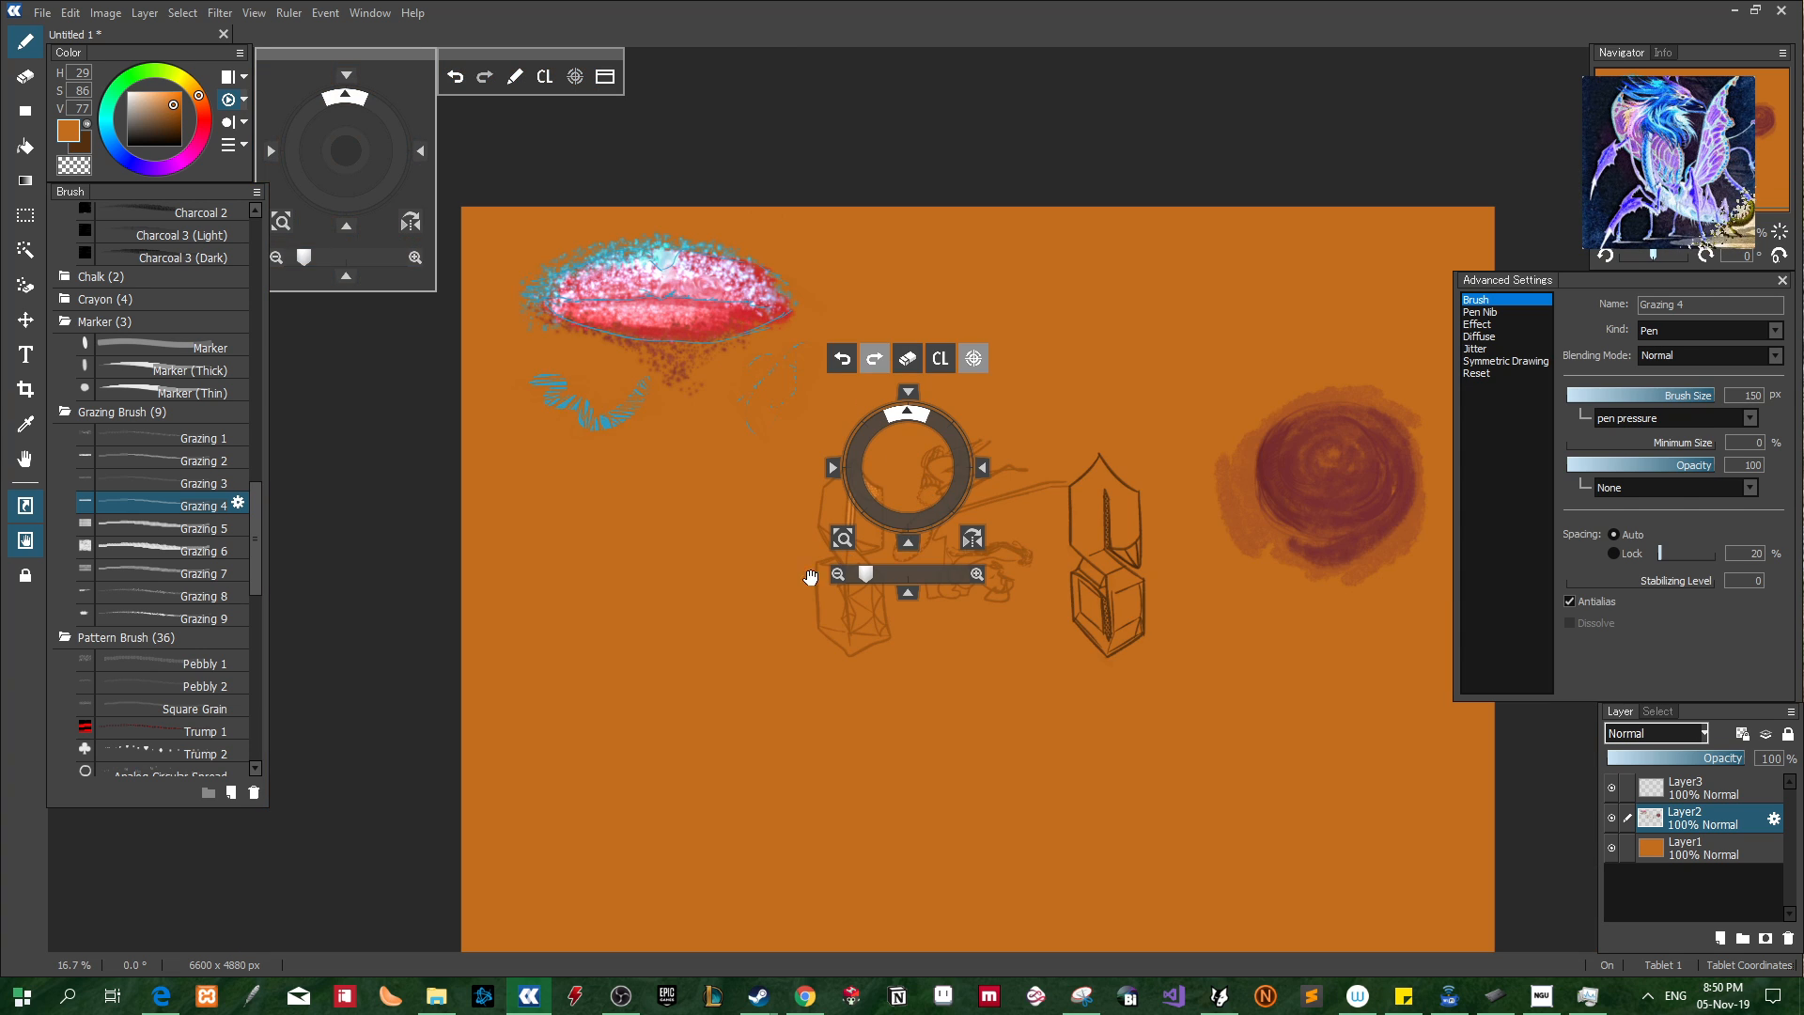
{"action": "left_click_drag", "start_coordinate": [693, 632], "coordinate": [563, 536]}
{"action": "key", "text": "ctrl+s"}
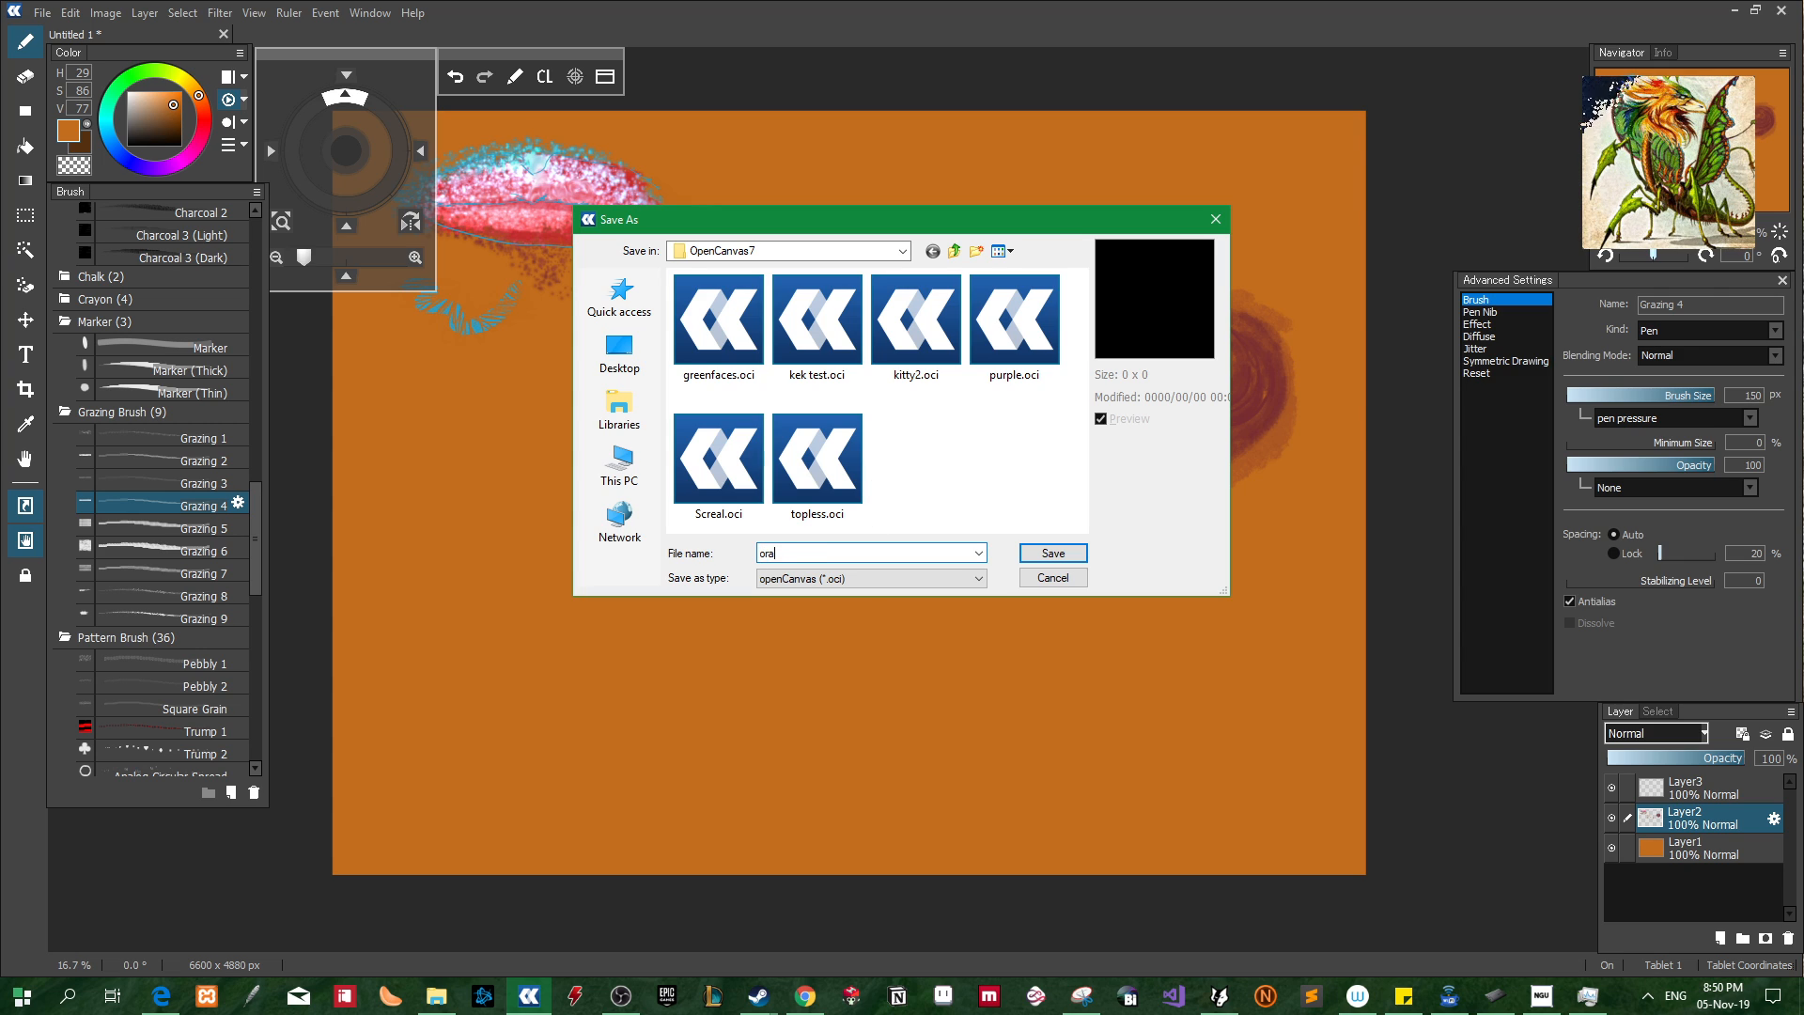
{"action": "type", "text": "orange"}
{"action": "key", "text": "Return"}
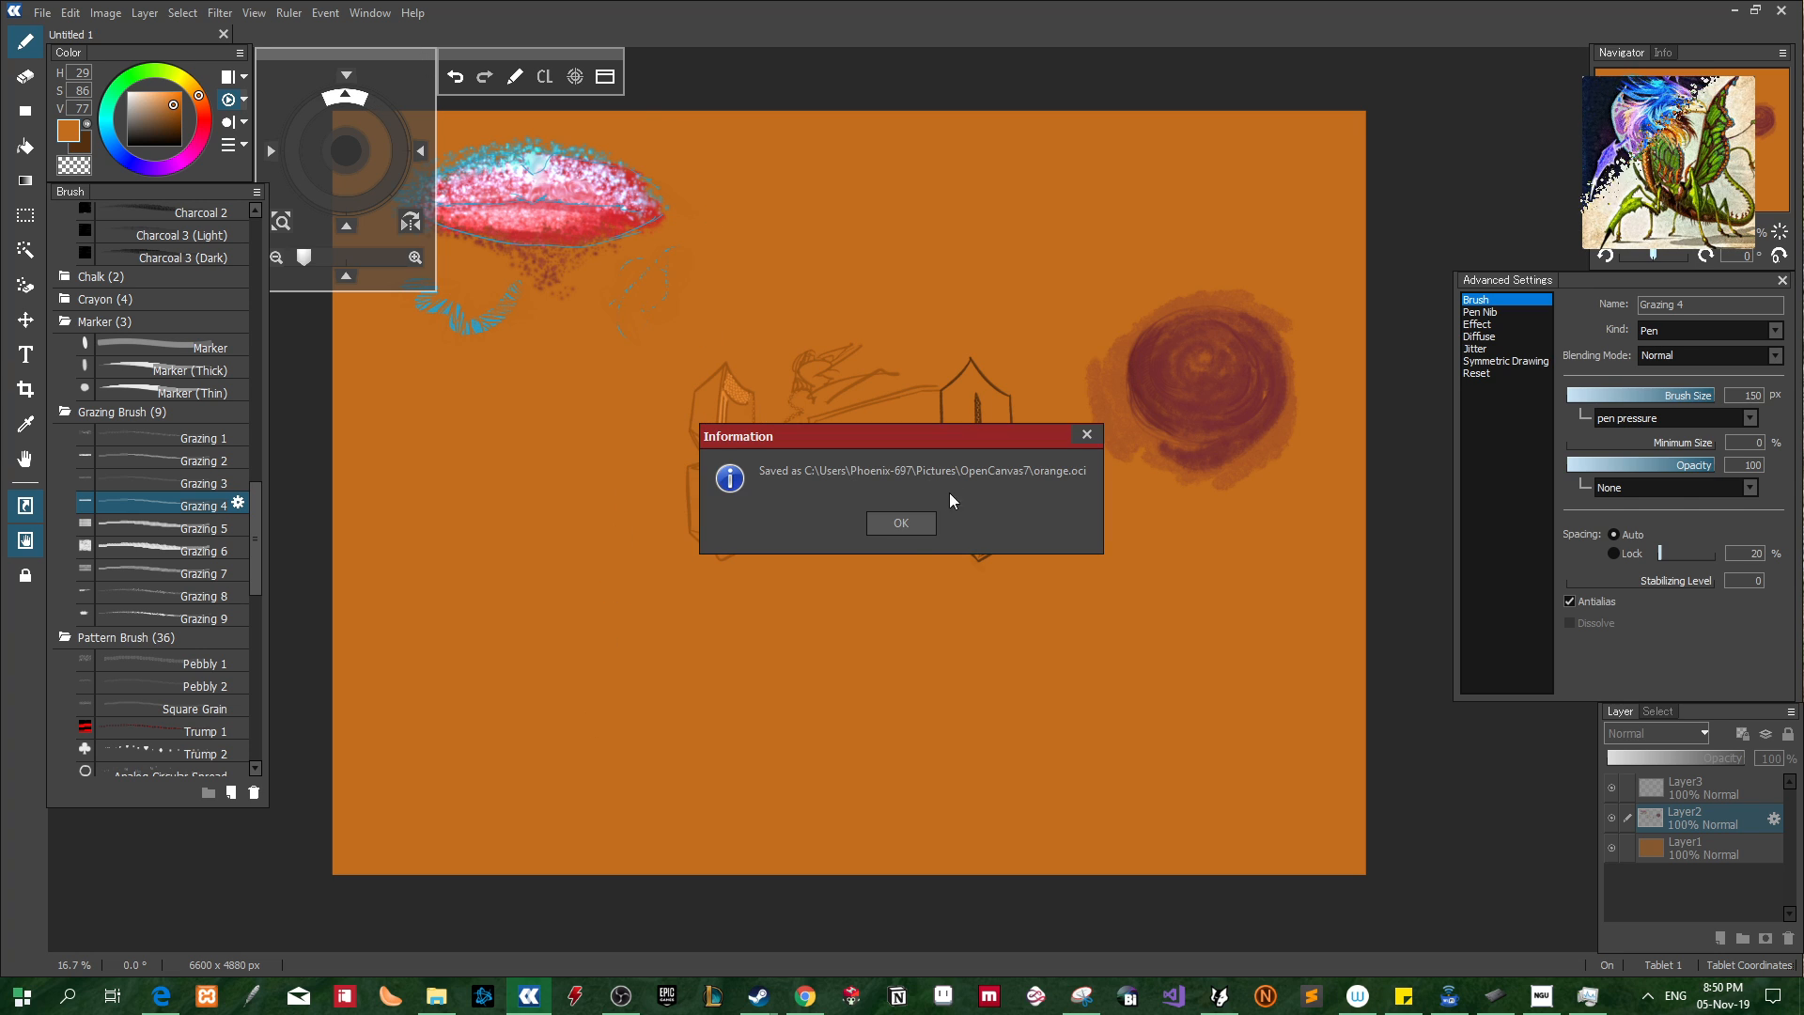
{"action": "left_click", "coordinate": [901, 524]}
Open the recent drawing greenfaces.oci
{"action": "left_click", "coordinate": [53, 12]}
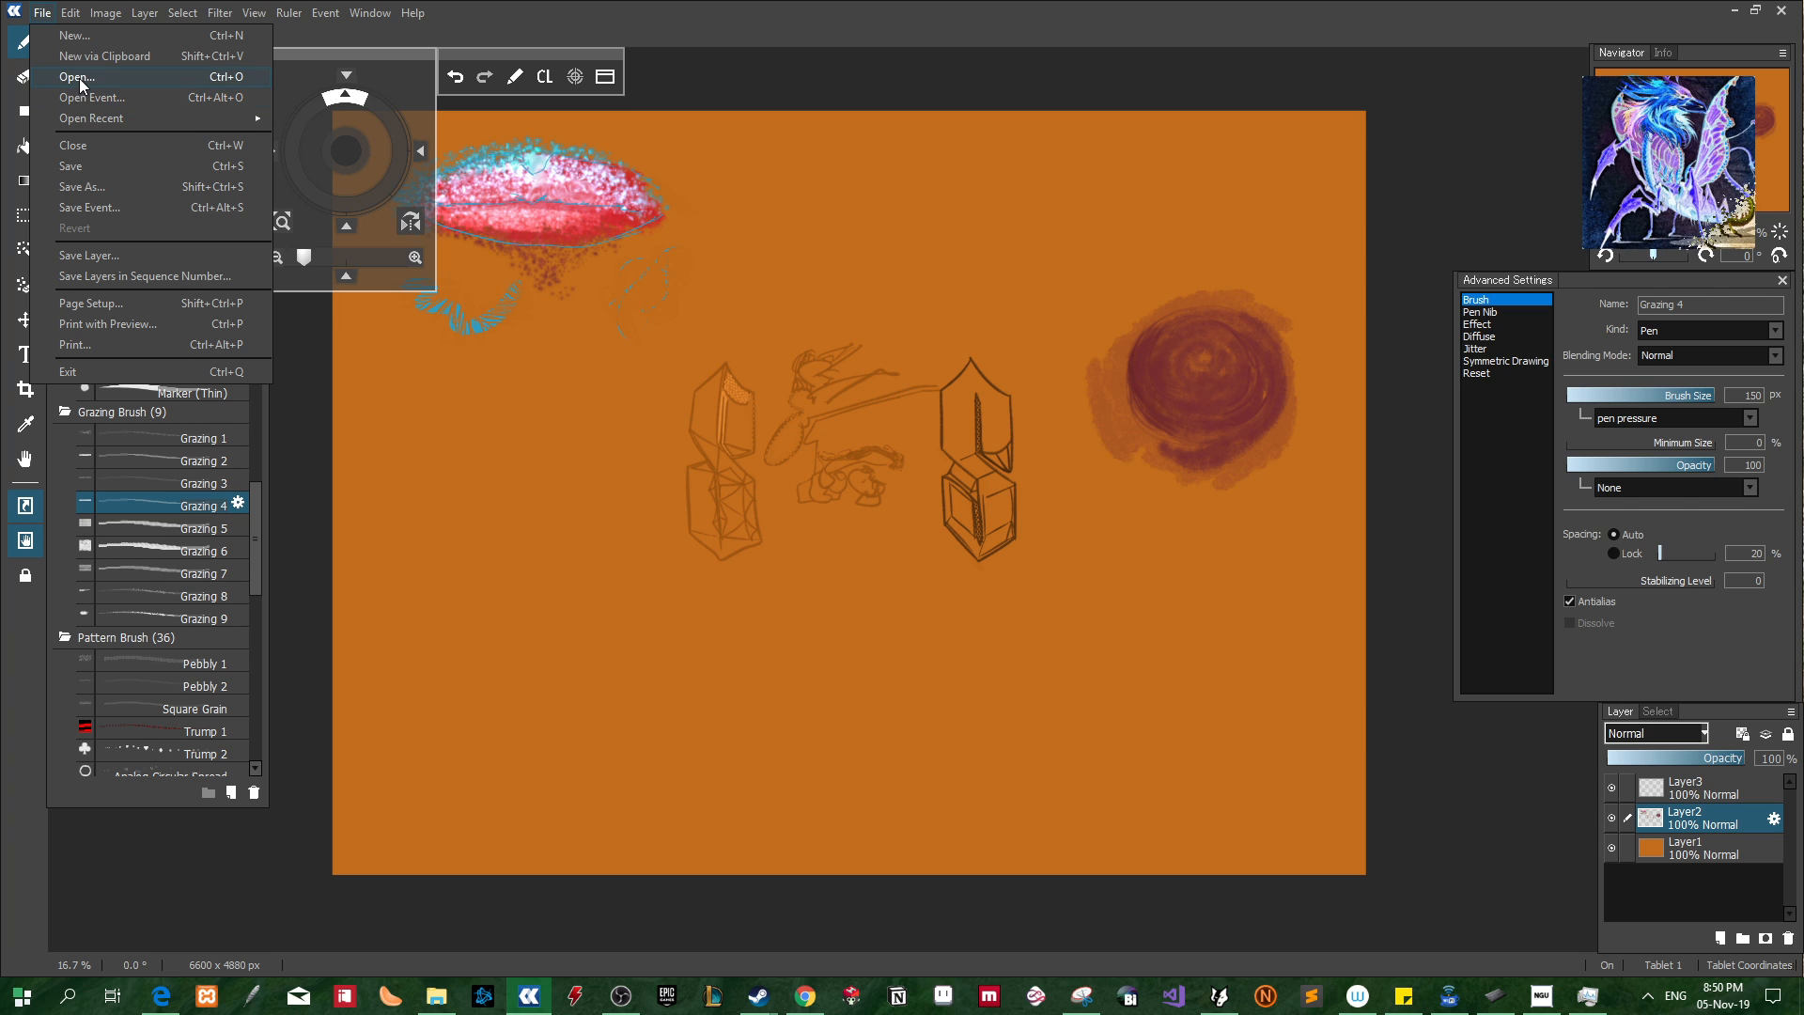
{"action": "mouse_move", "coordinate": [167, 113]}
{"action": "left_click", "coordinate": [548, 145]}
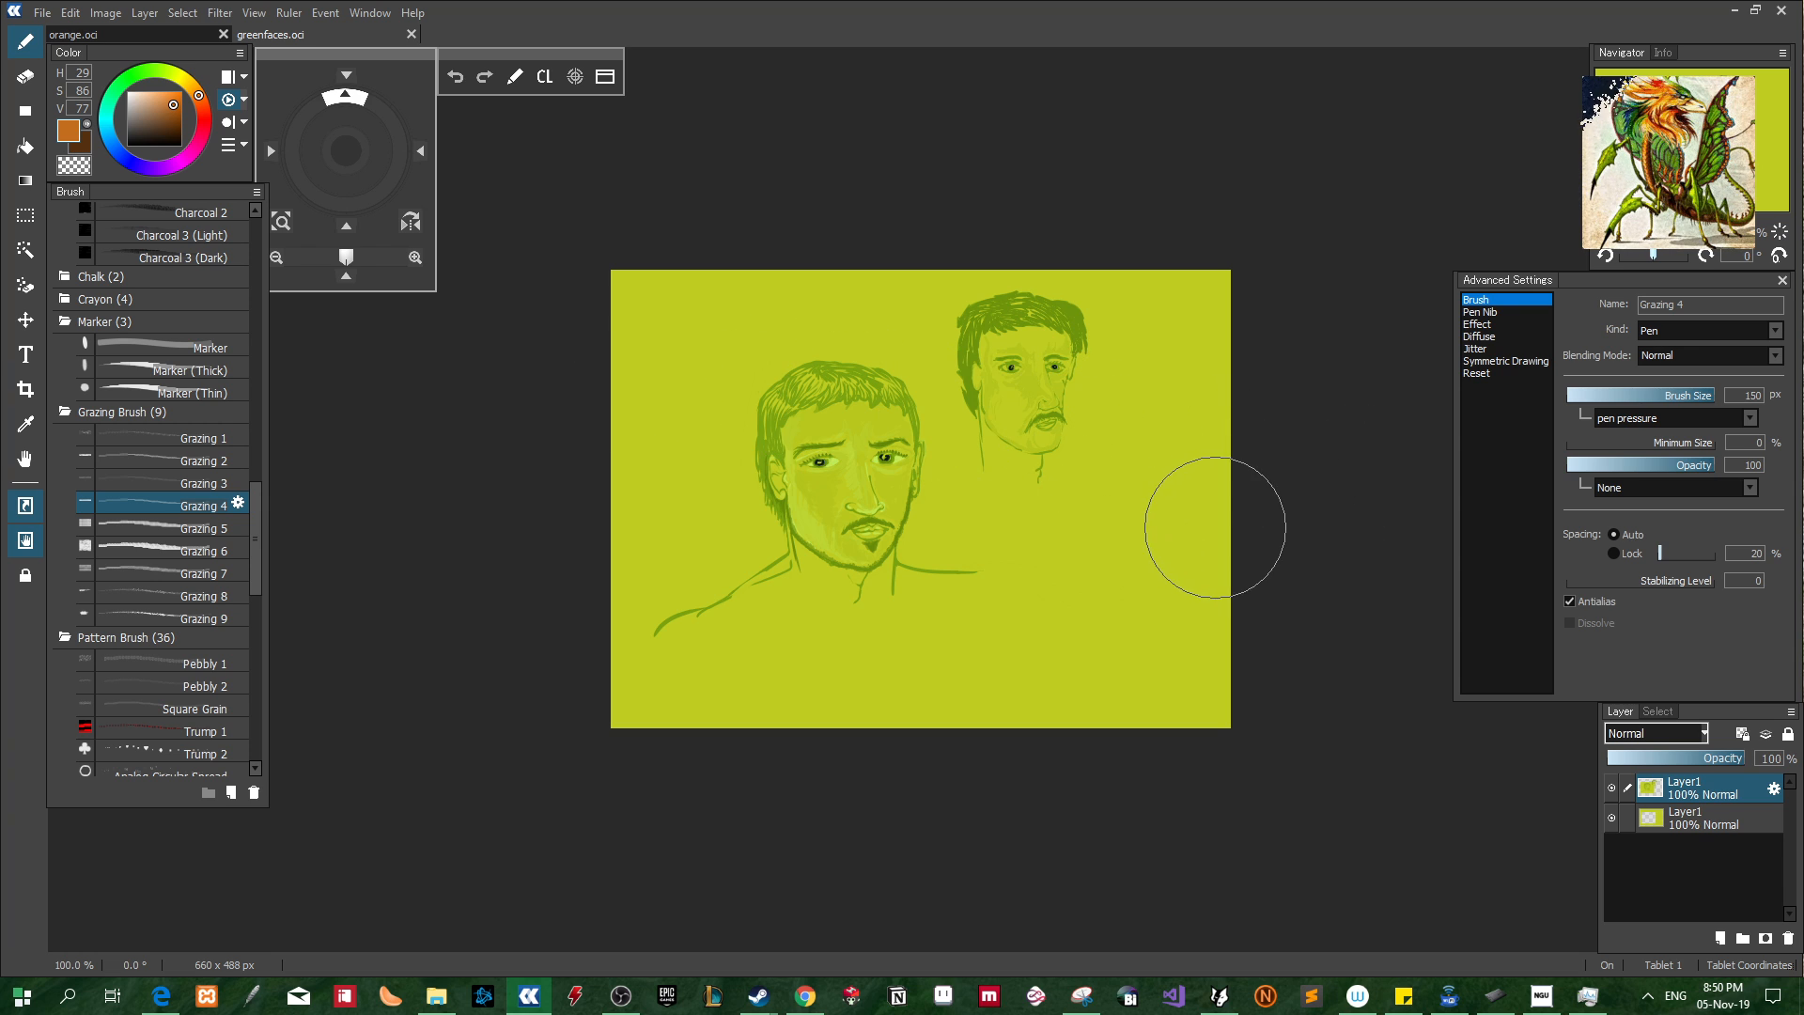
Examine the two green portraits up close, looking over the faces, hair and shading
{"action": "scroll", "coordinate": [1215, 527], "scroll_direction": "up", "scroll_amount": 4}
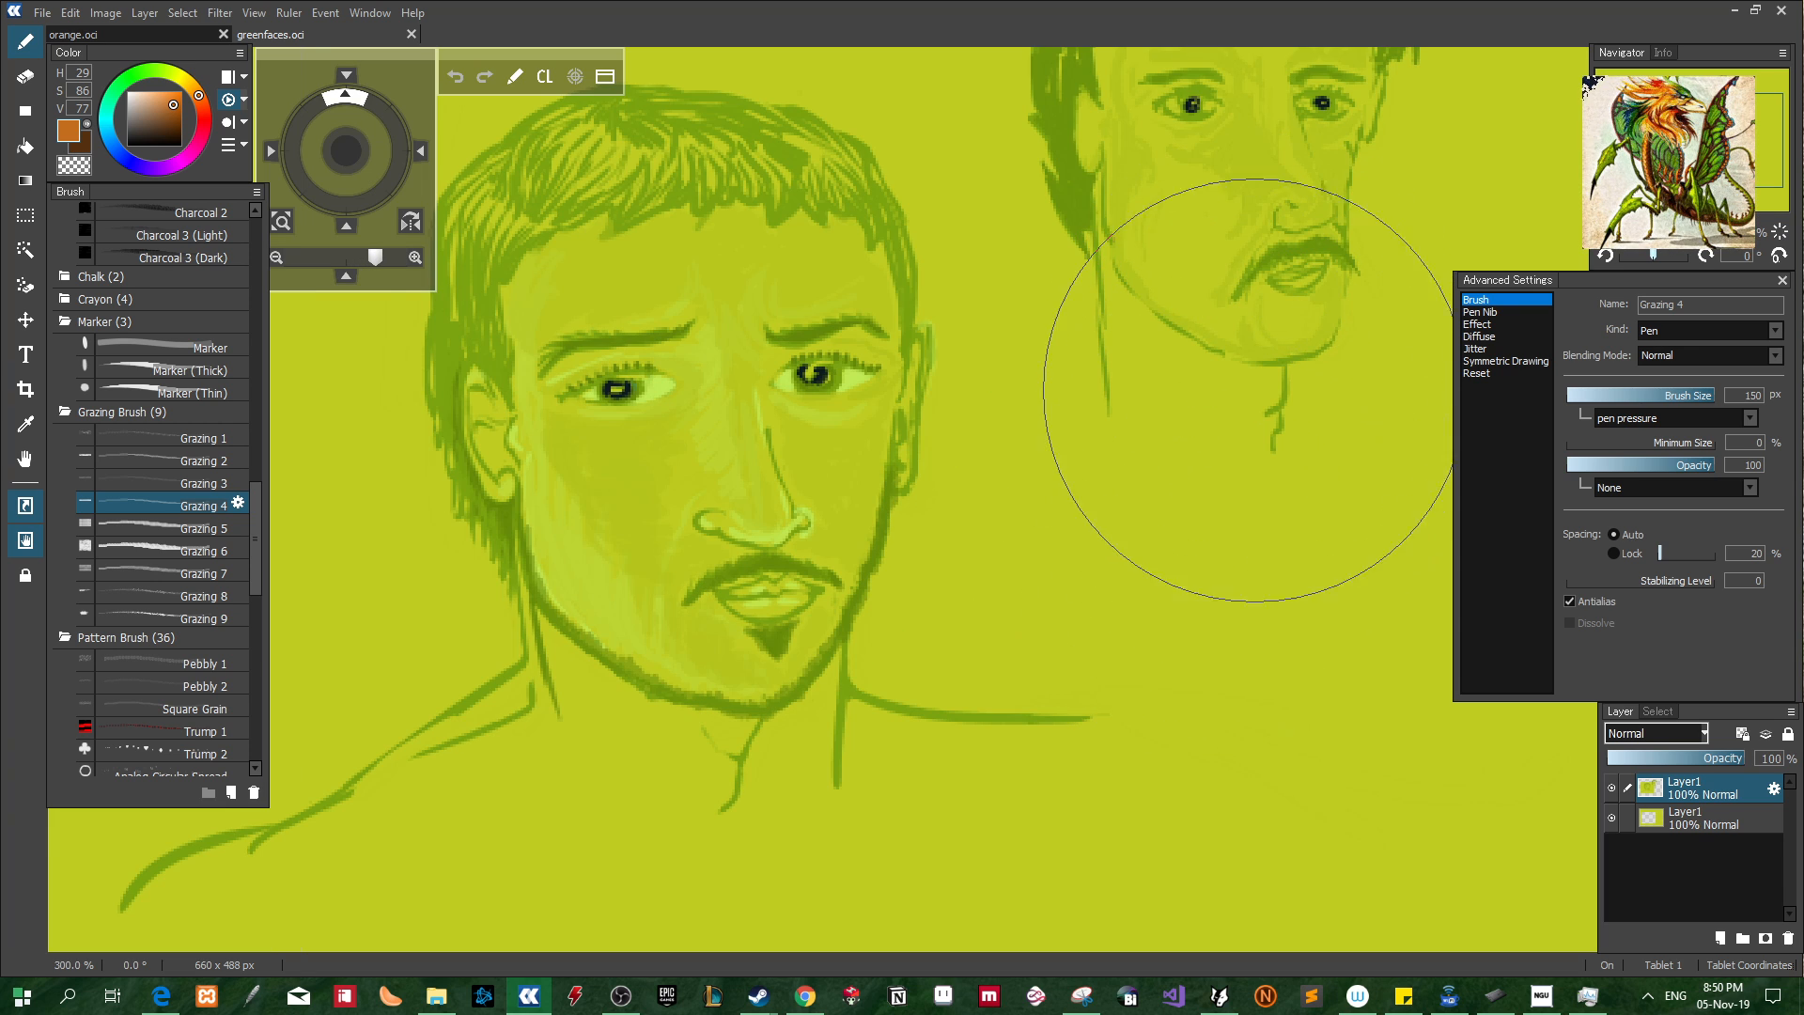
{"action": "right_click", "coordinate": [1212, 476]}
{"action": "mouse_move", "coordinate": [1203, 428]}
{"action": "left_mouse_down"}
{"action": "mouse_move", "coordinate": [1162, 486]}
{"action": "mouse_move", "coordinate": [1232, 431]}
{"action": "mouse_move", "coordinate": [1204, 429]}
{"action": "left_mouse_up"}
{"action": "right_click", "coordinate": [1216, 438]}
{"action": "right_click", "coordinate": [1160, 454]}
{"action": "left_click_drag", "start_coordinate": [1154, 498], "coordinate": [966, 737]}
{"action": "right_click", "coordinate": [973, 719]}
{"action": "right_click", "coordinate": [1059, 625]}
{"action": "left_click_drag", "start_coordinate": [1094, 592], "coordinate": [1208, 488]}
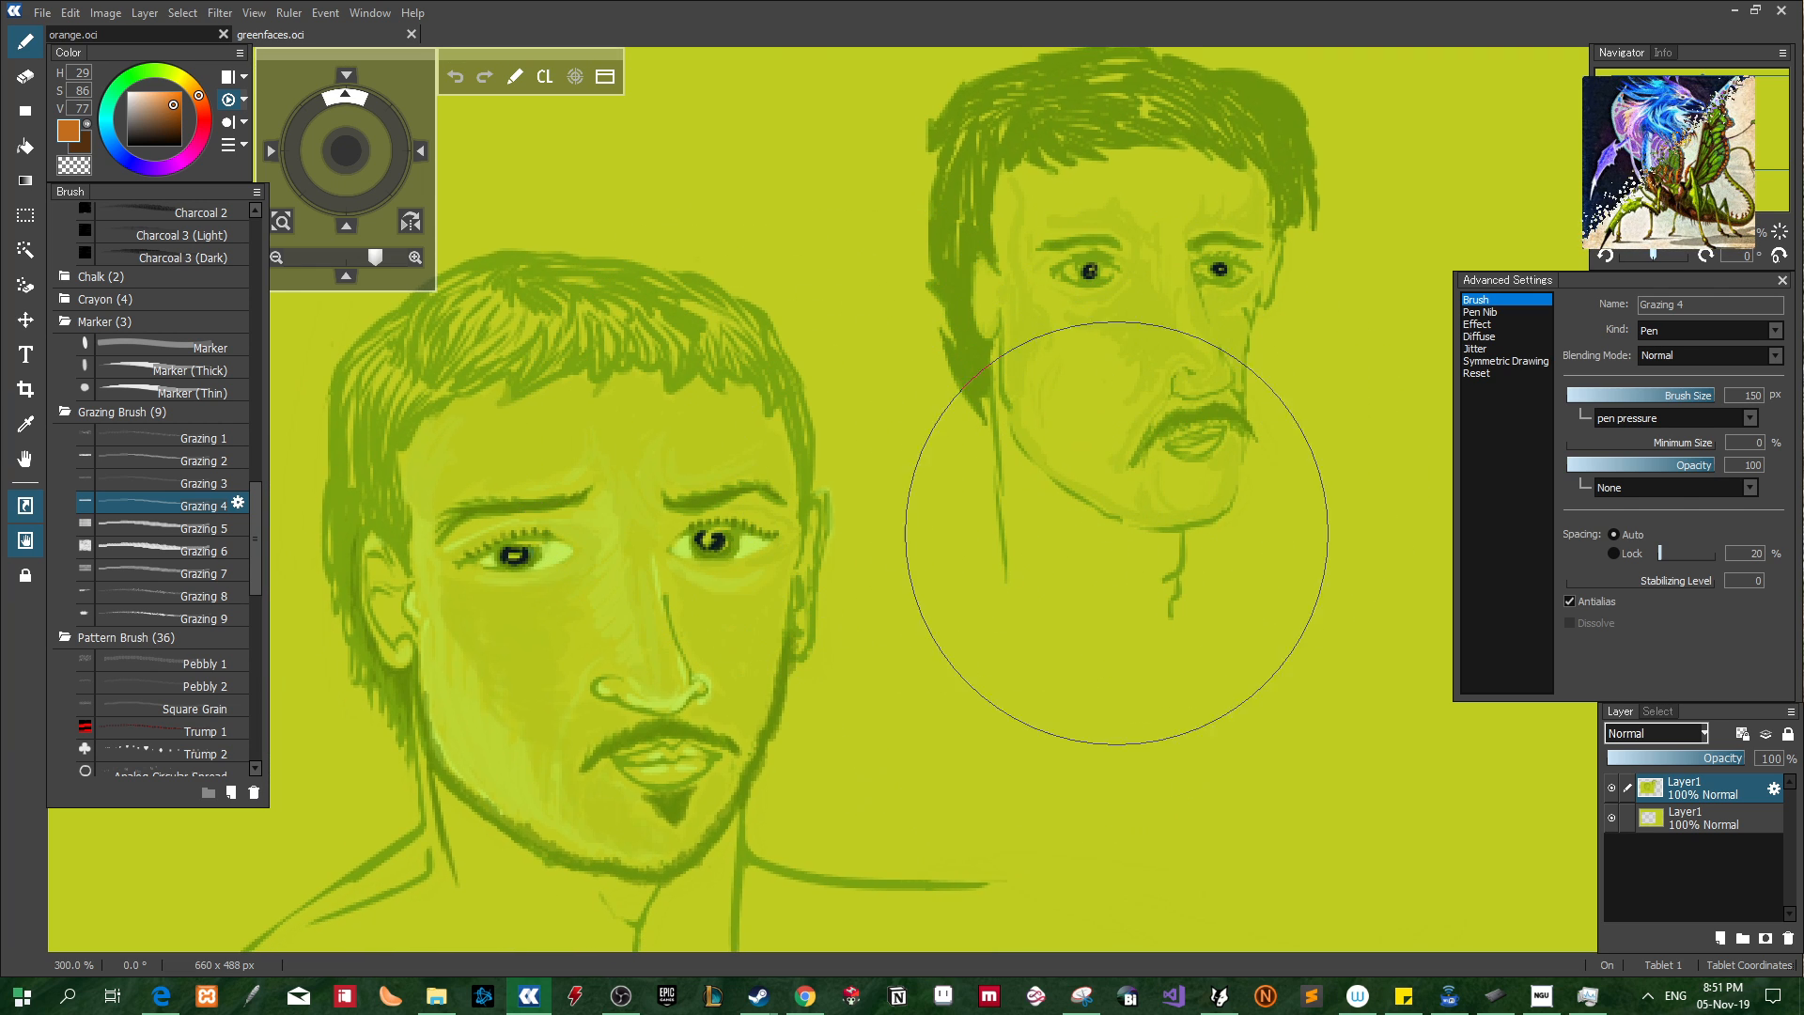
{"action": "scroll", "coordinate": [1344, 563], "scroll_direction": "down", "scroll_amount": 1}
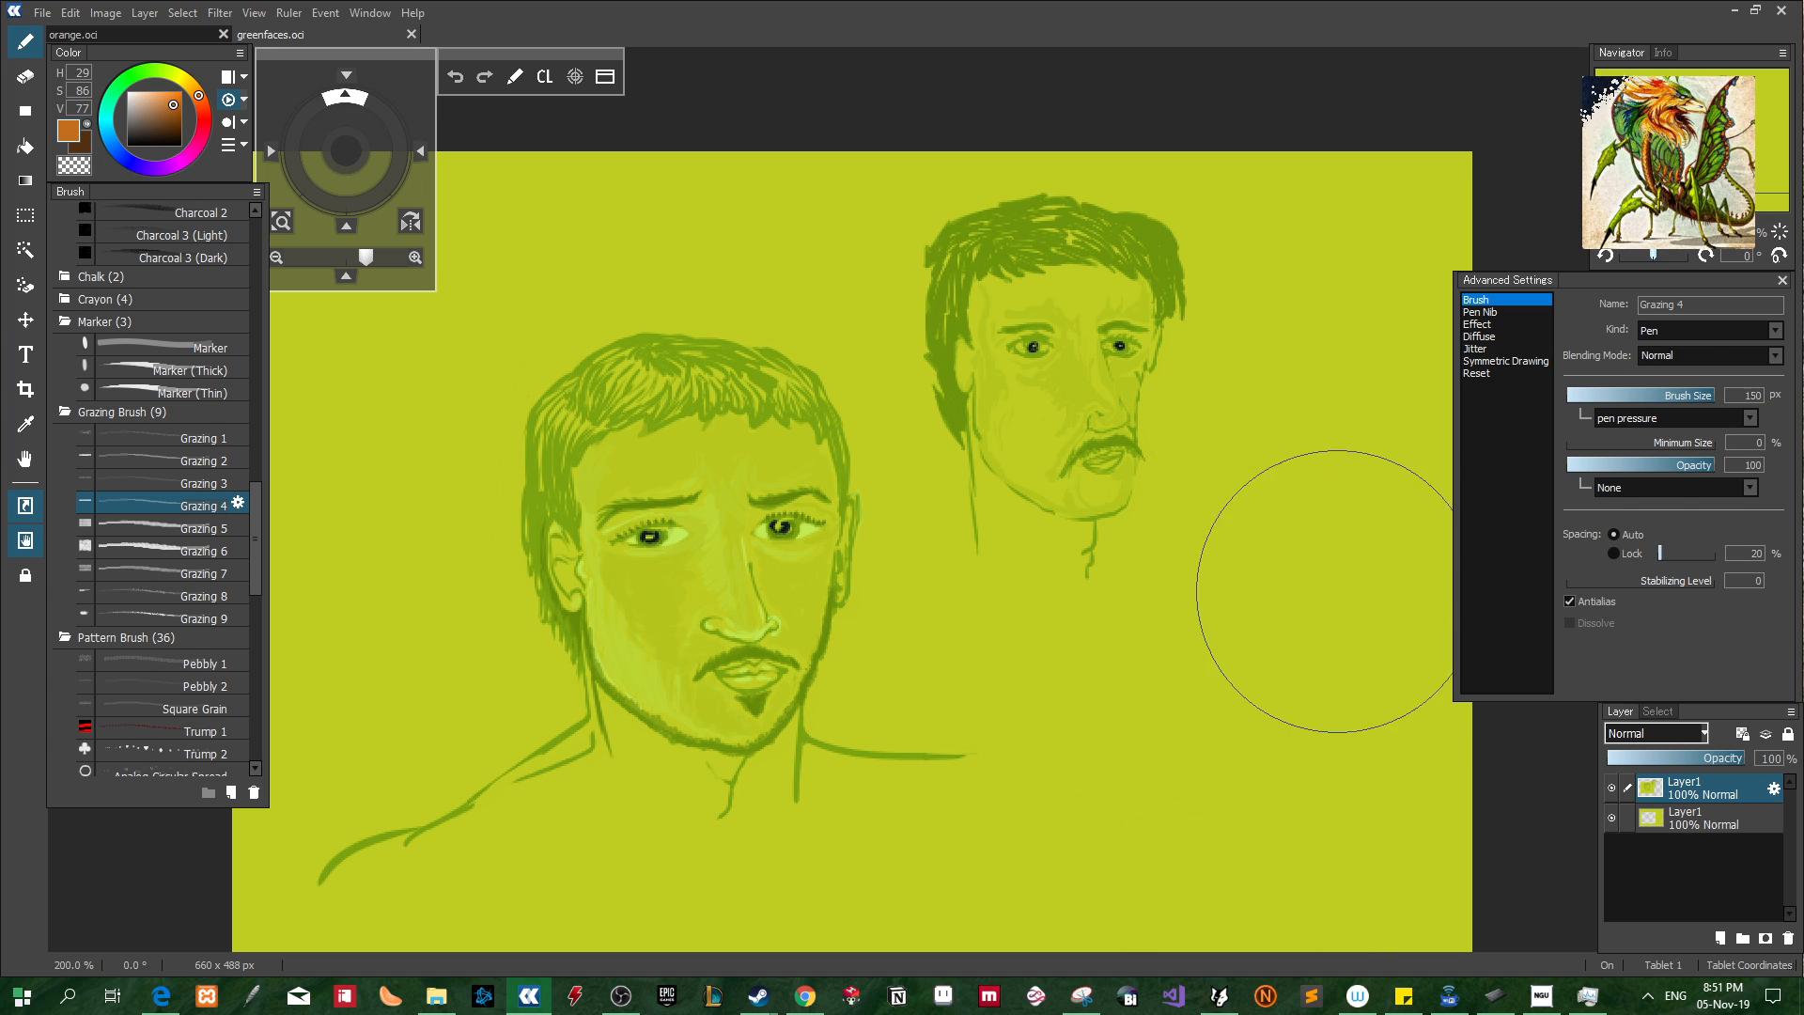
Open the recent drawing purple.oci and look over its portrait and the small sketches beside it
{"action": "left_click", "coordinate": [70, 13]}
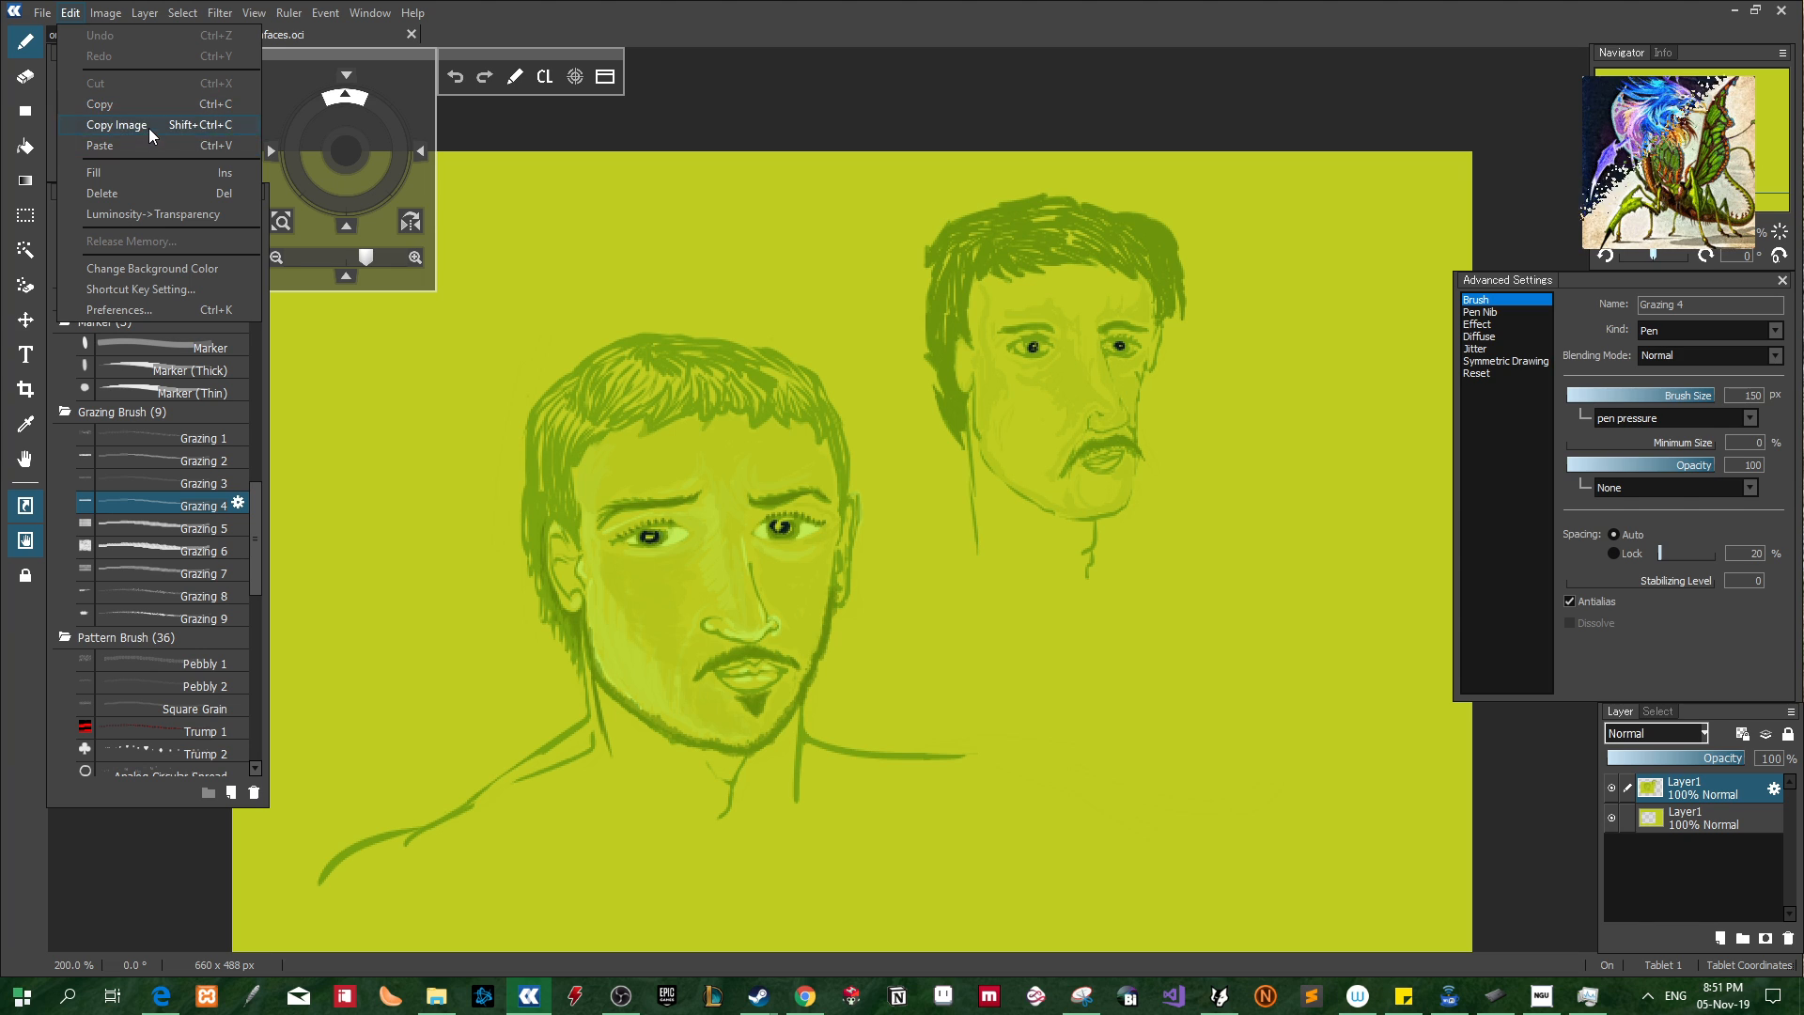
{"action": "mouse_move", "coordinate": [42, 12]}
{"action": "mouse_move", "coordinate": [141, 118]}
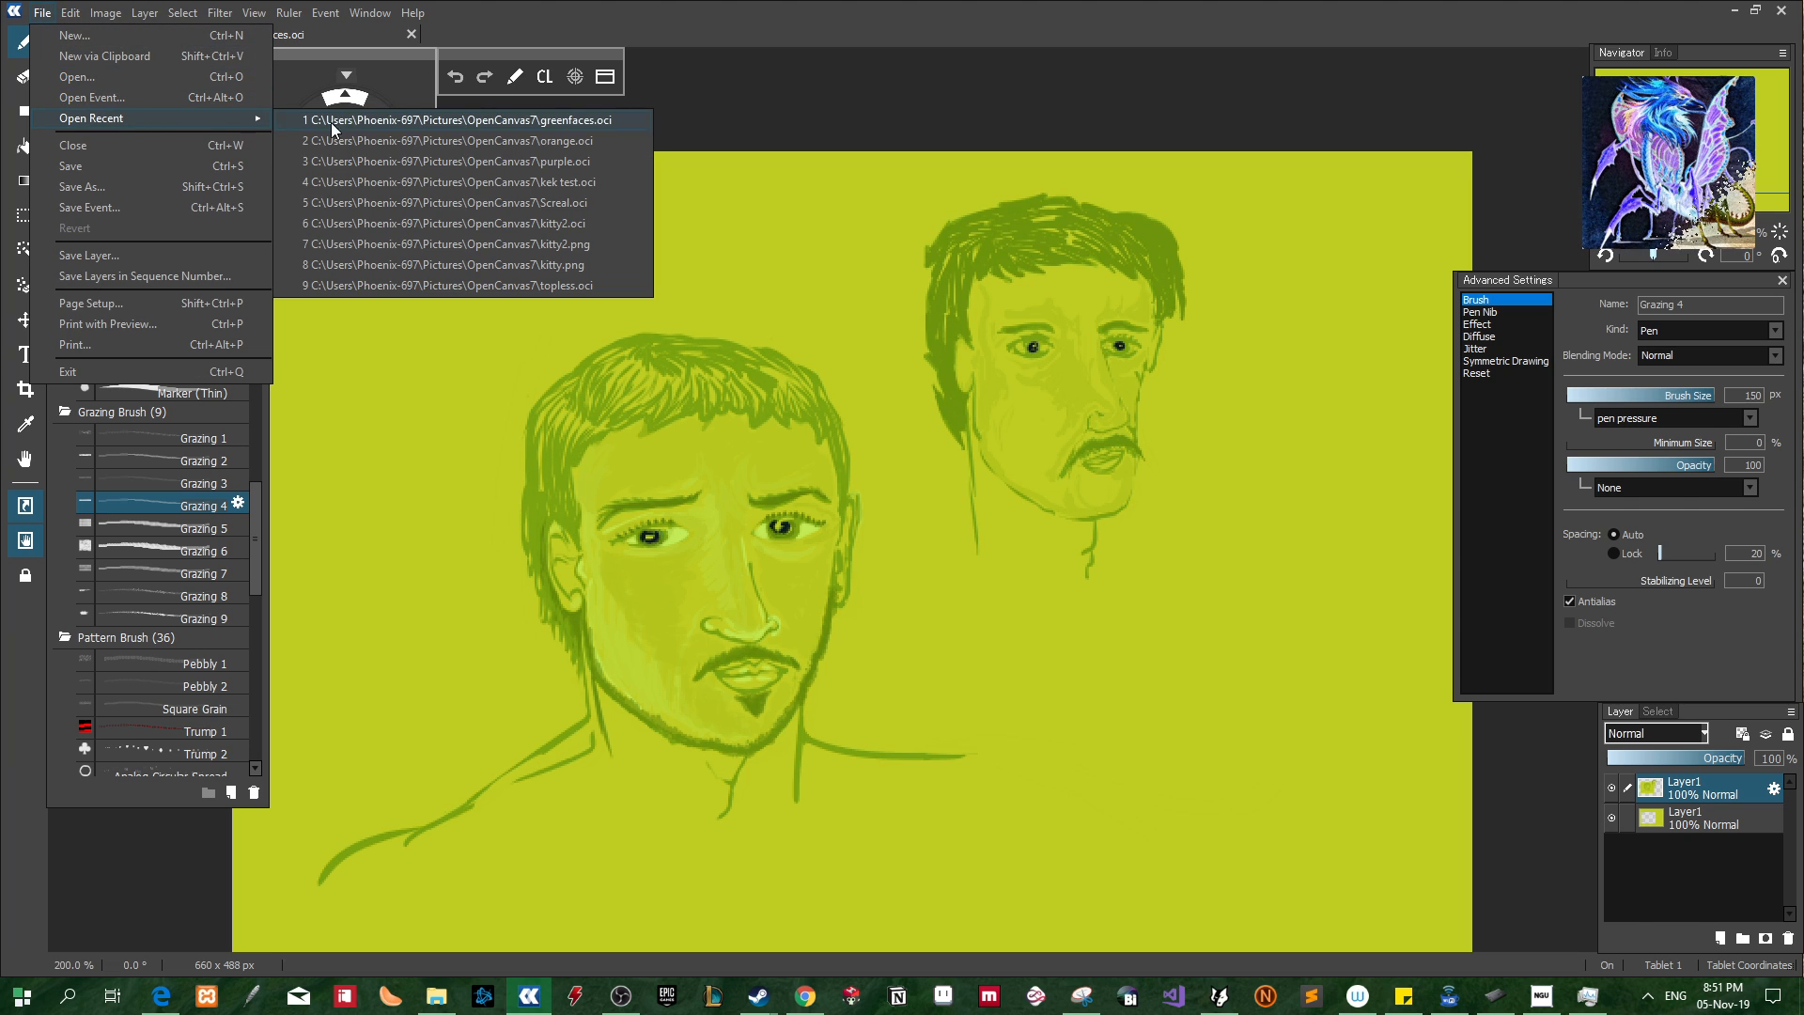
{"action": "left_click", "coordinate": [483, 160]}
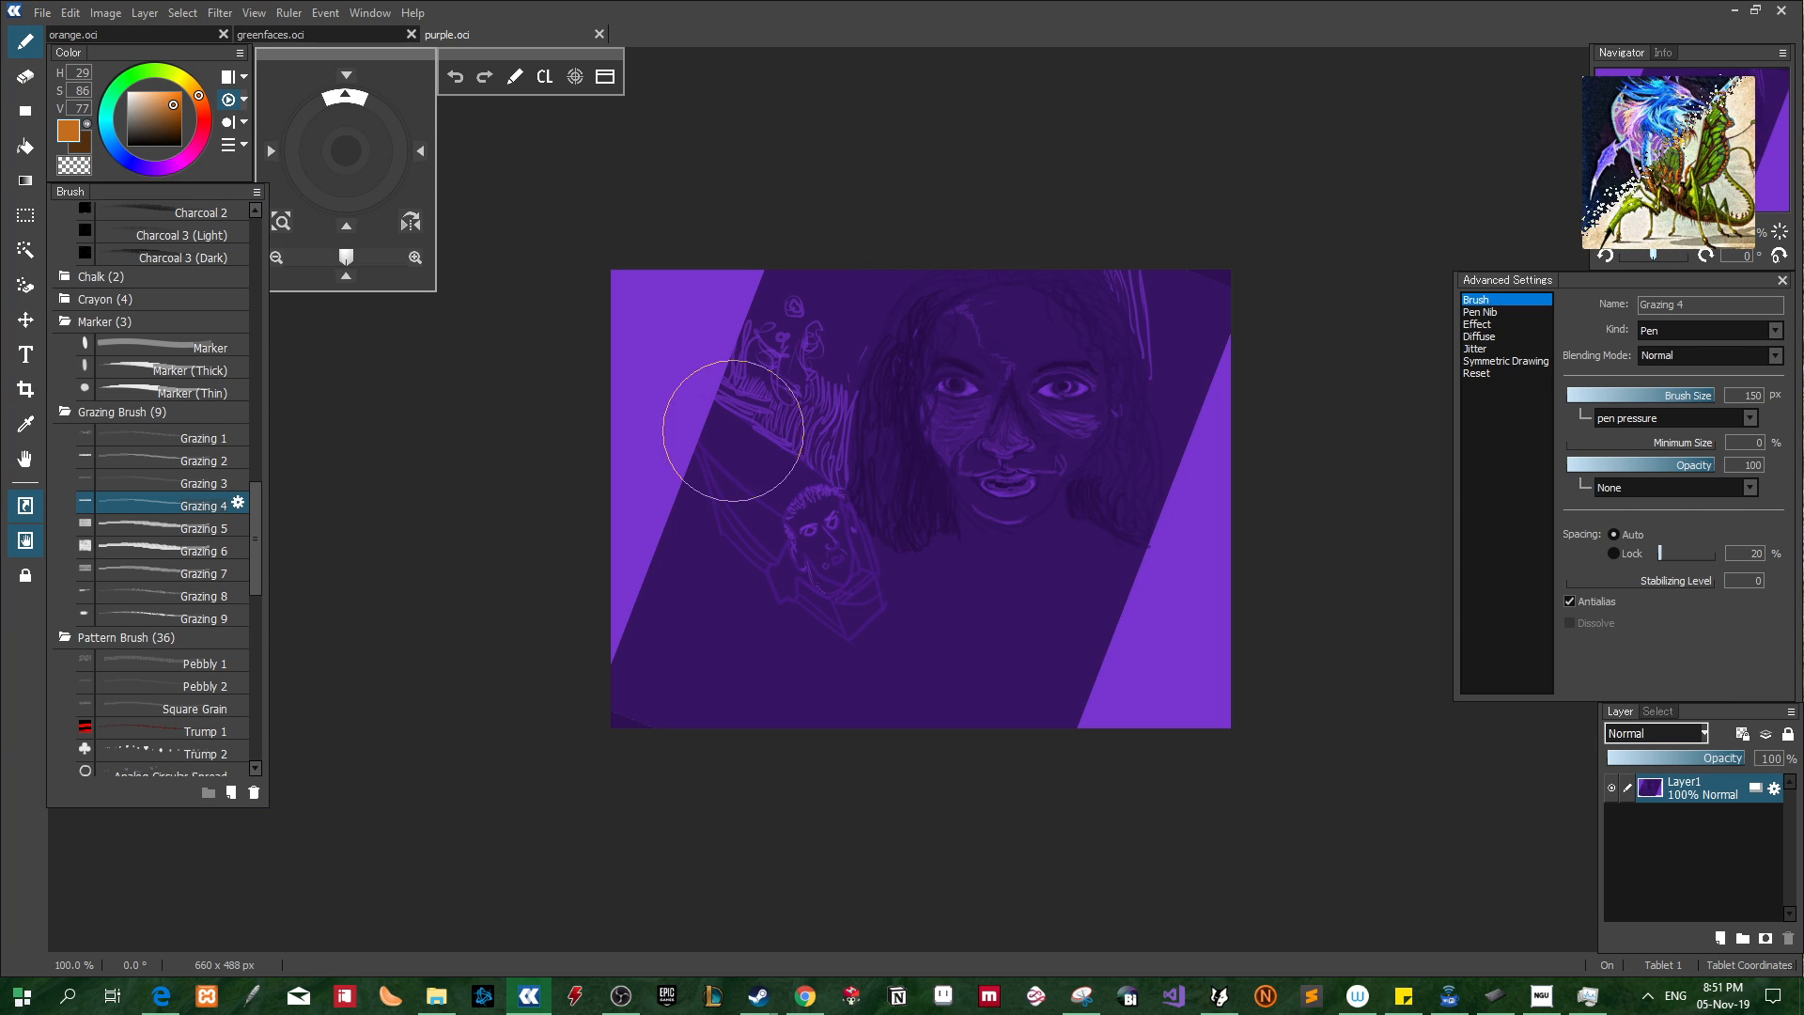
{"action": "scroll", "coordinate": [658, 495], "scroll_direction": "up", "scroll_amount": 1}
{"action": "scroll", "coordinate": [658, 495], "scroll_direction": "up", "scroll_amount": 1}
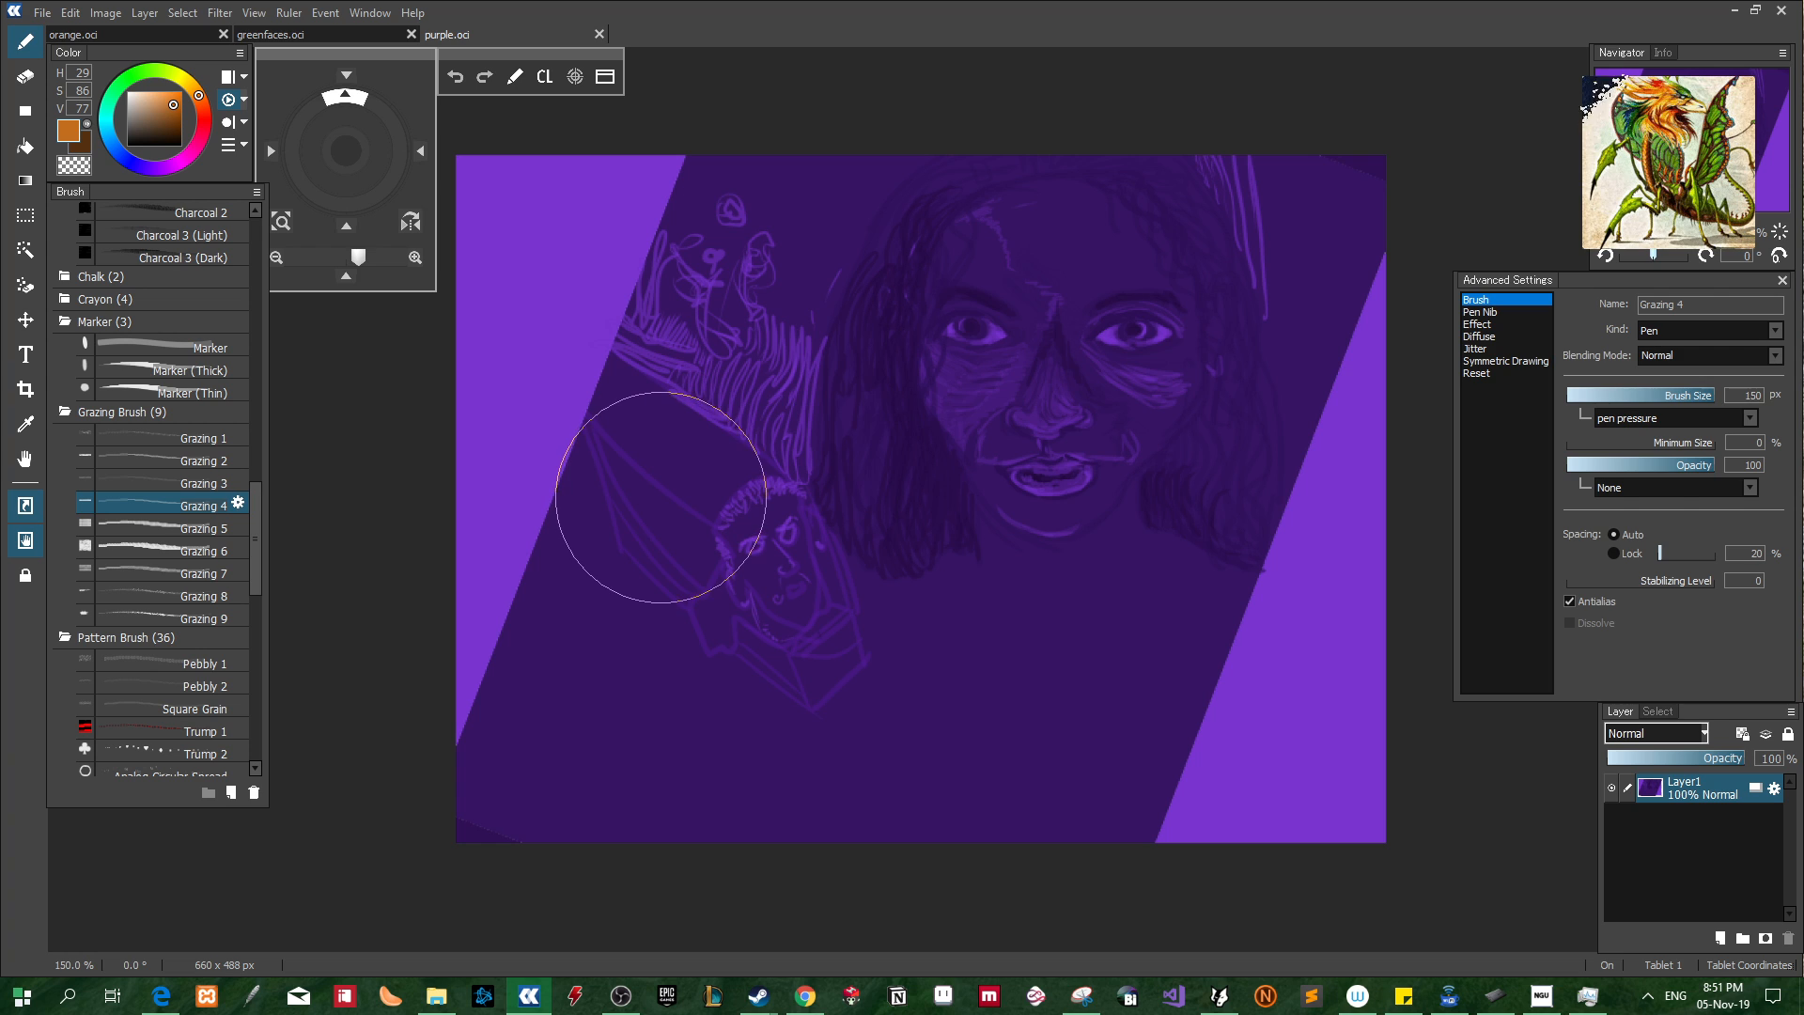
{"action": "scroll", "coordinate": [659, 501], "scroll_direction": "up", "scroll_amount": 1}
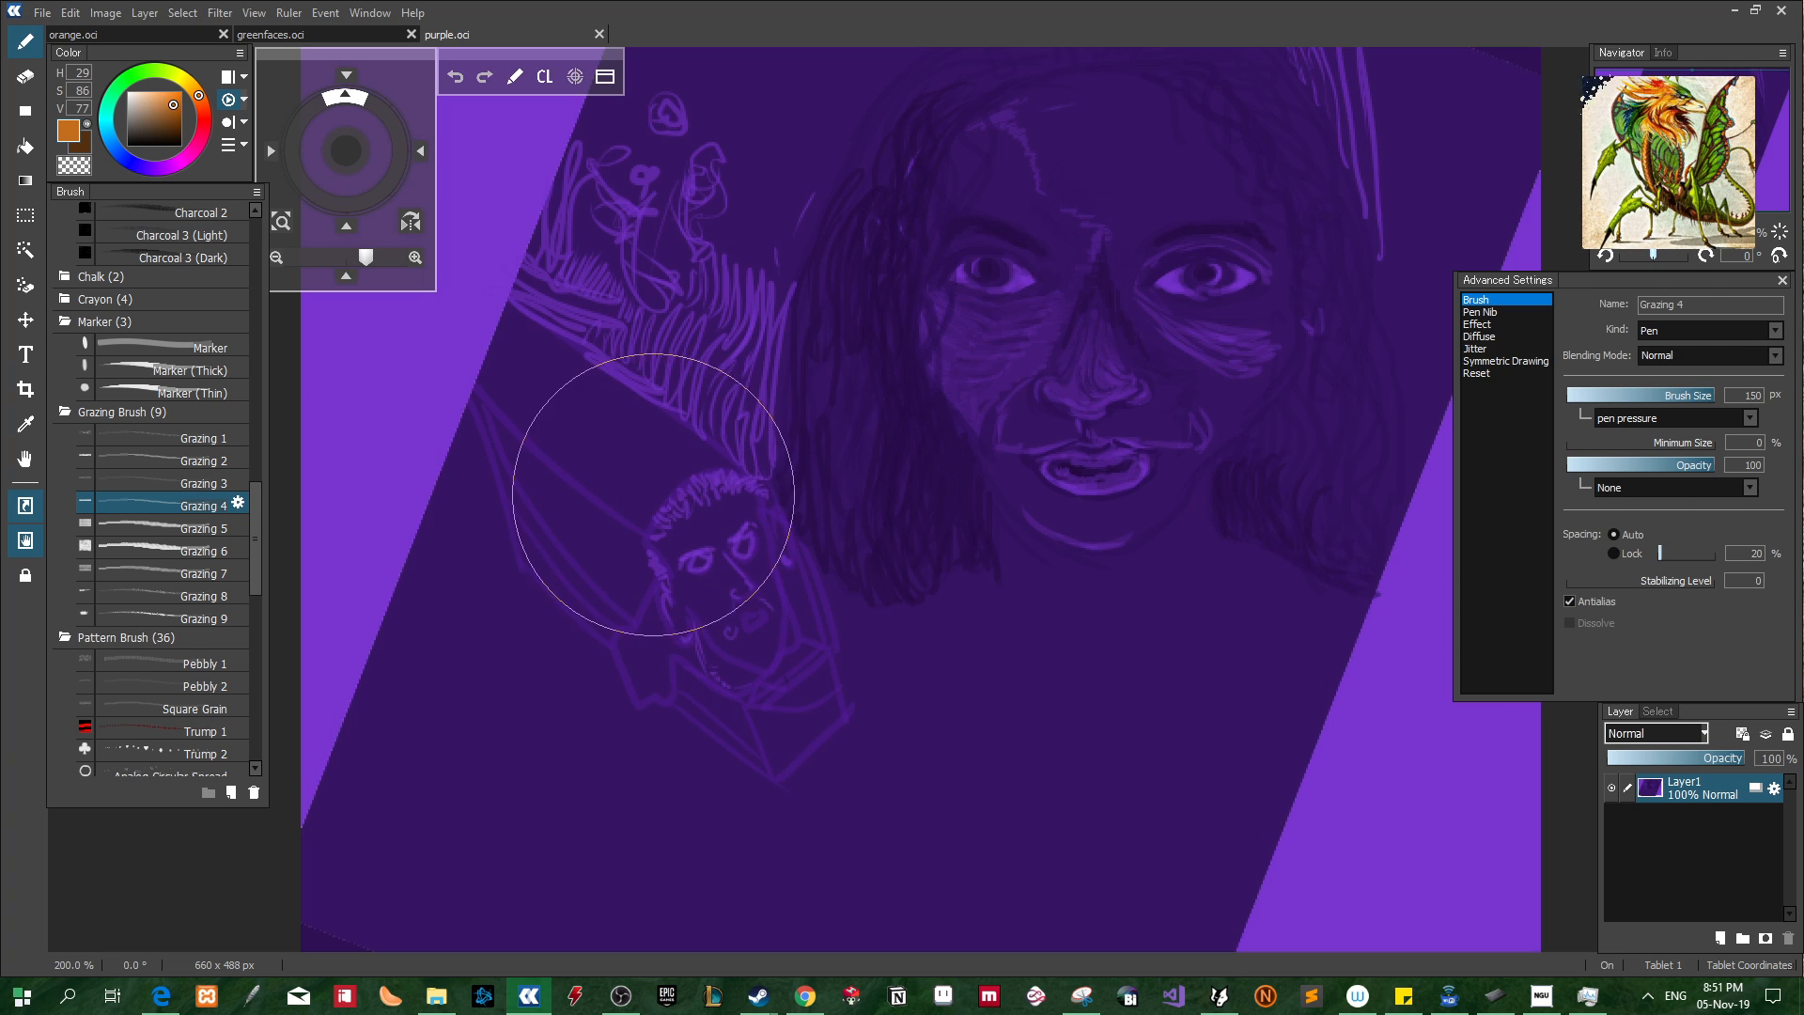
{"action": "scroll", "coordinate": [643, 507], "scroll_direction": "down", "scroll_amount": 1}
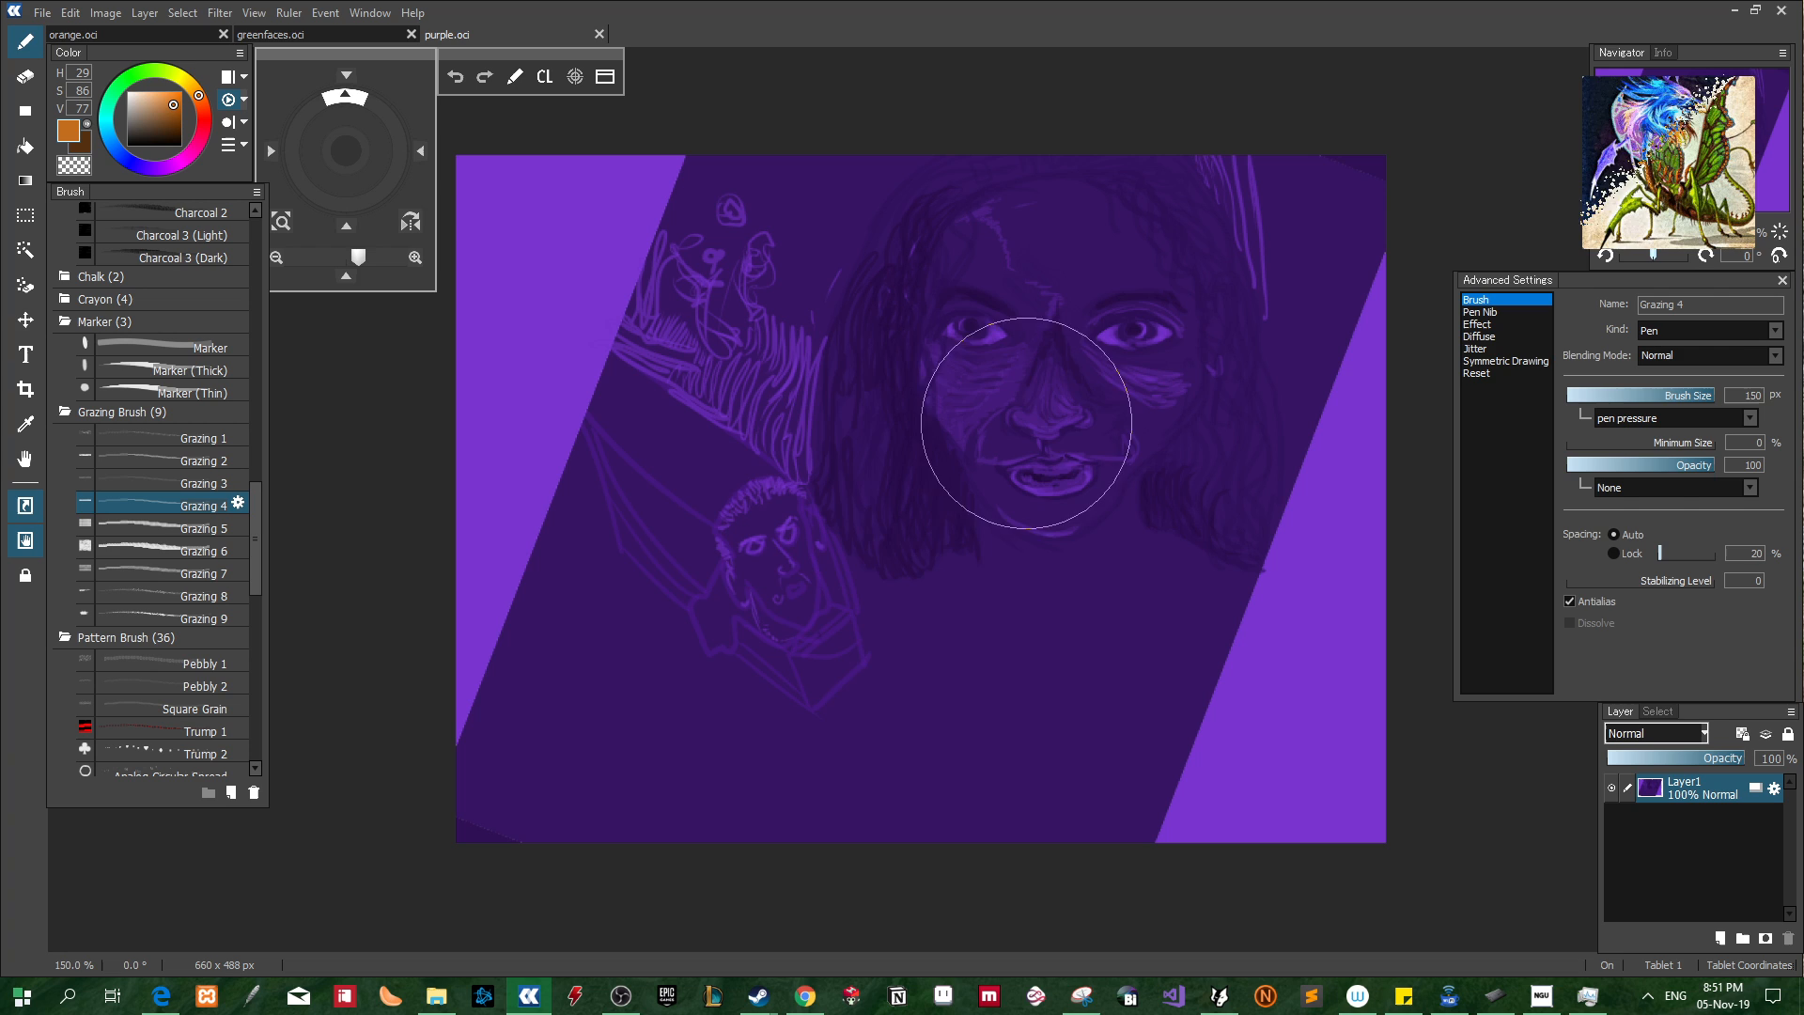
Open the recent drawing kitty2.oci and browse the grazing and pattern brushes in the brush list
{"action": "left_click", "coordinate": [43, 13]}
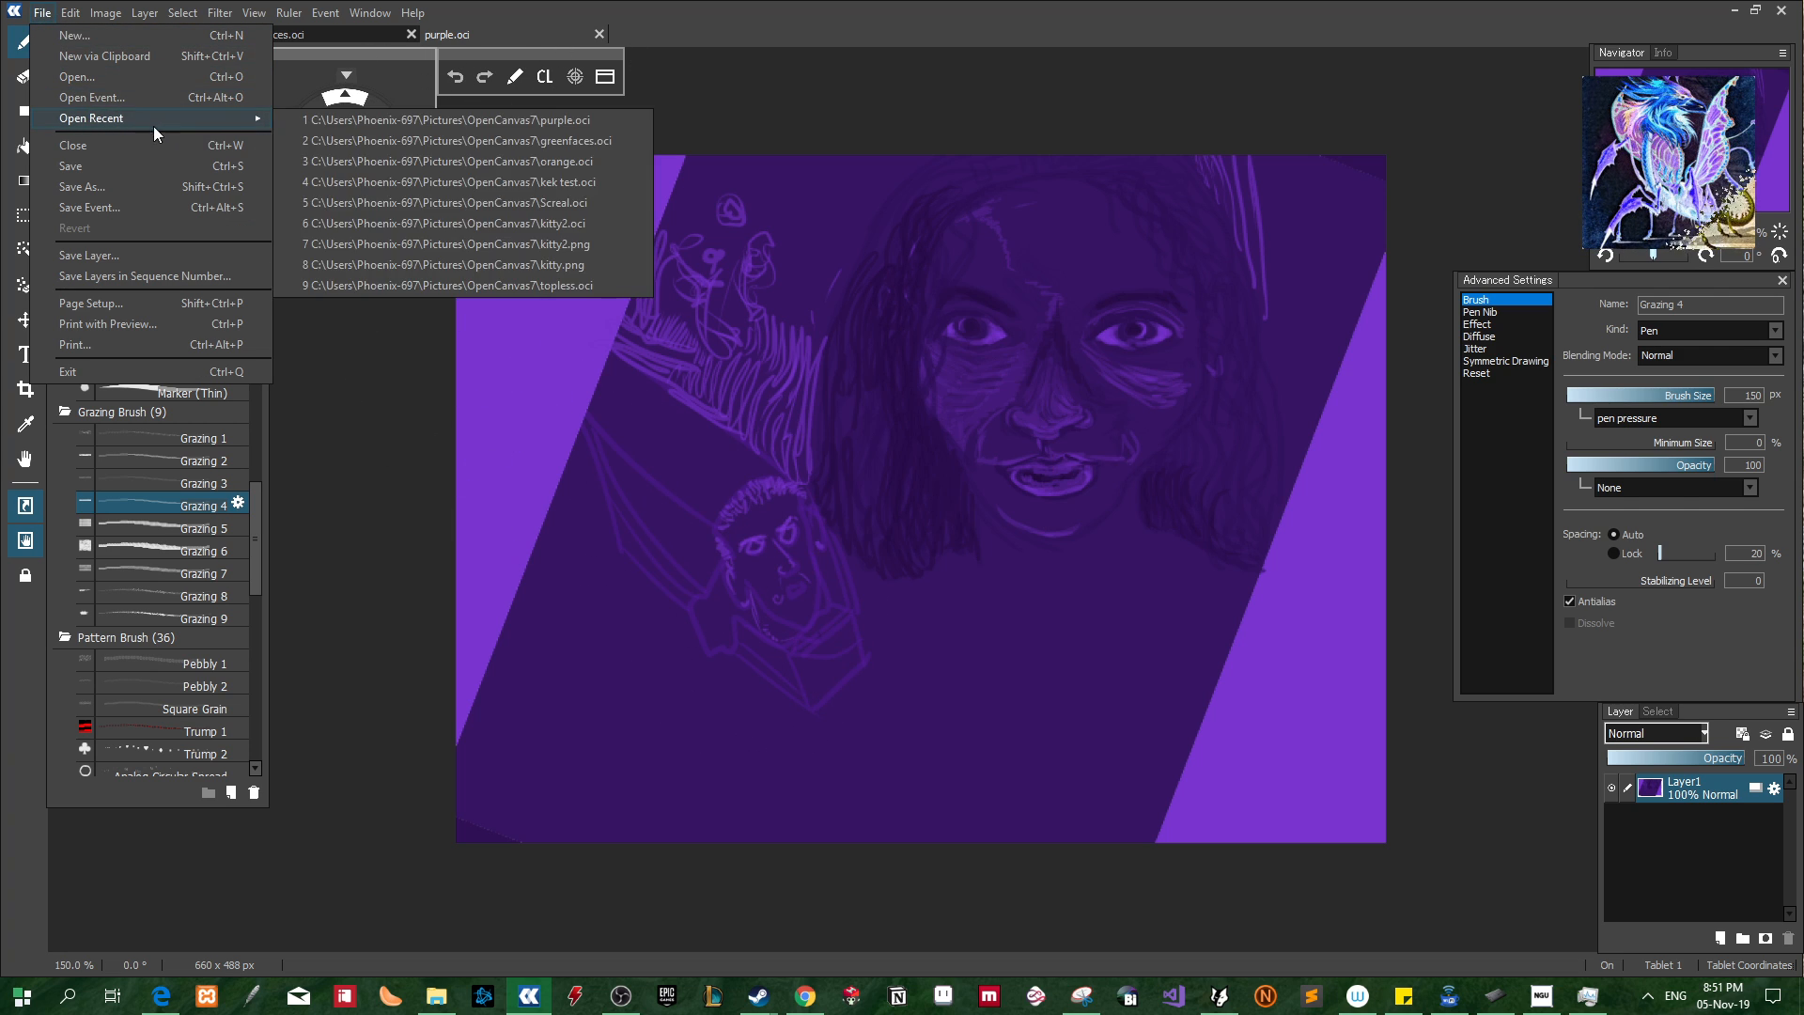
{"action": "mouse_move", "coordinate": [210, 117]}
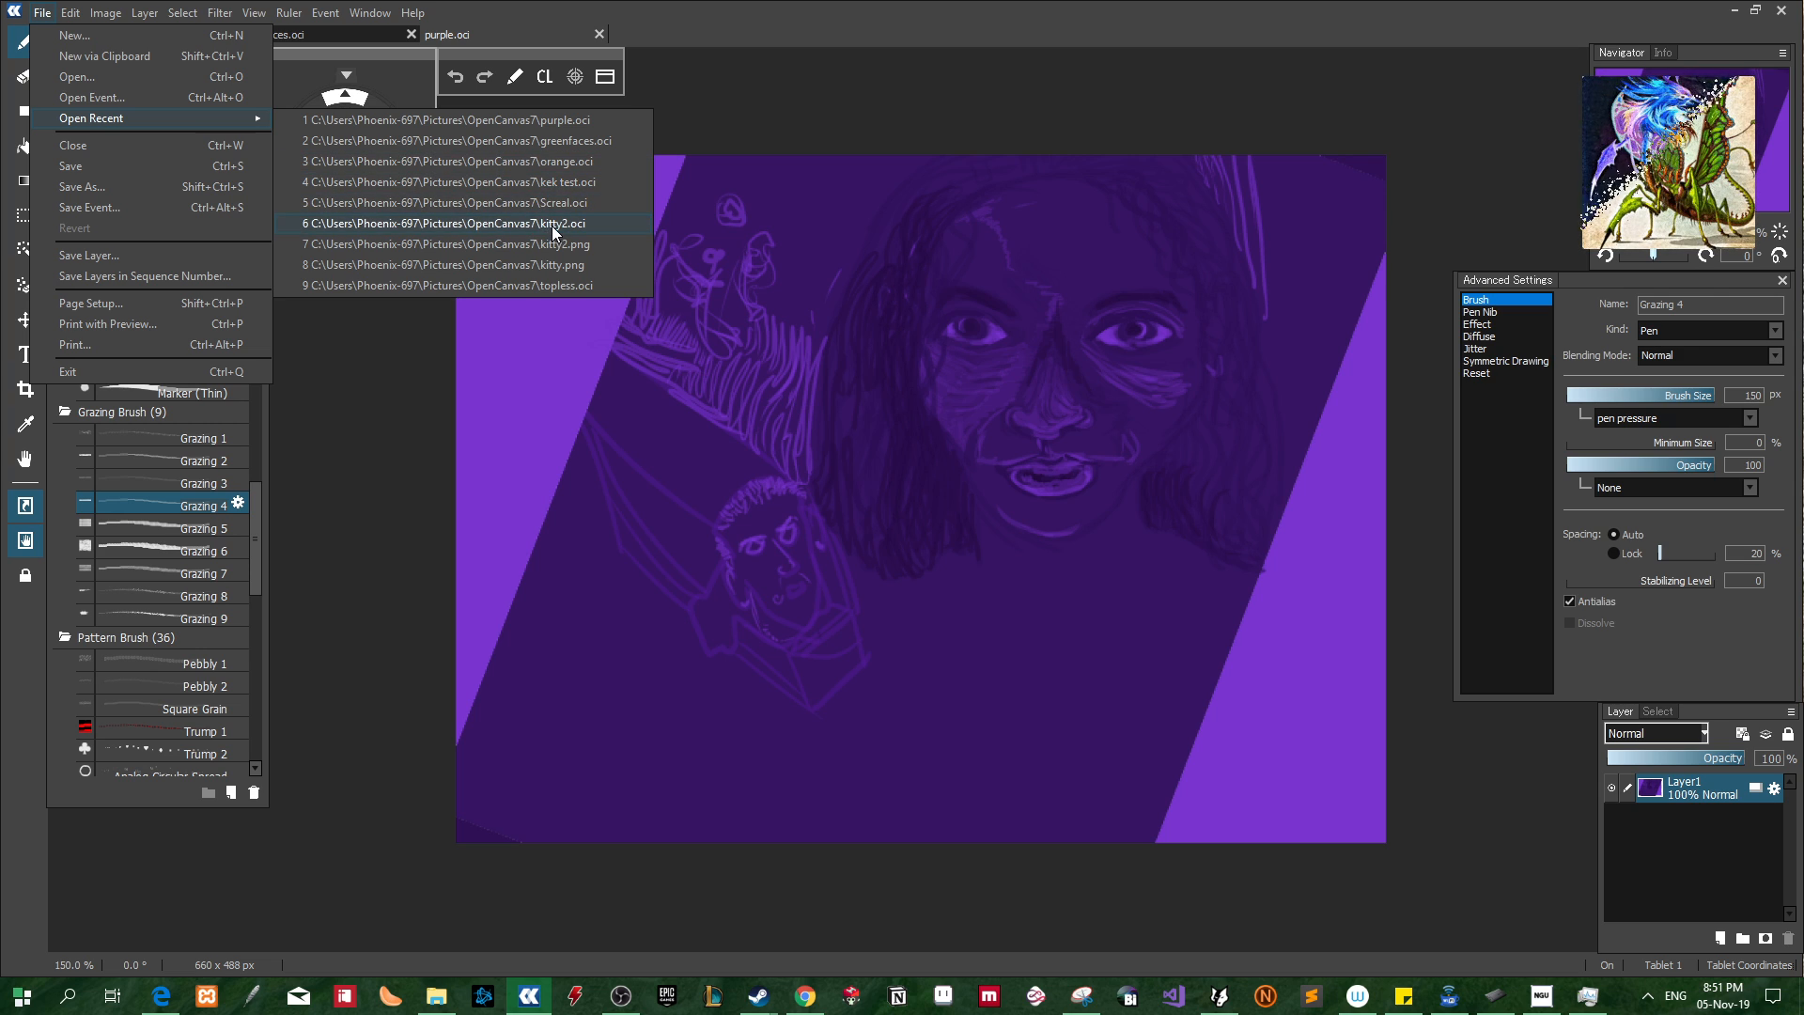
{"action": "left_click", "coordinate": [551, 223]}
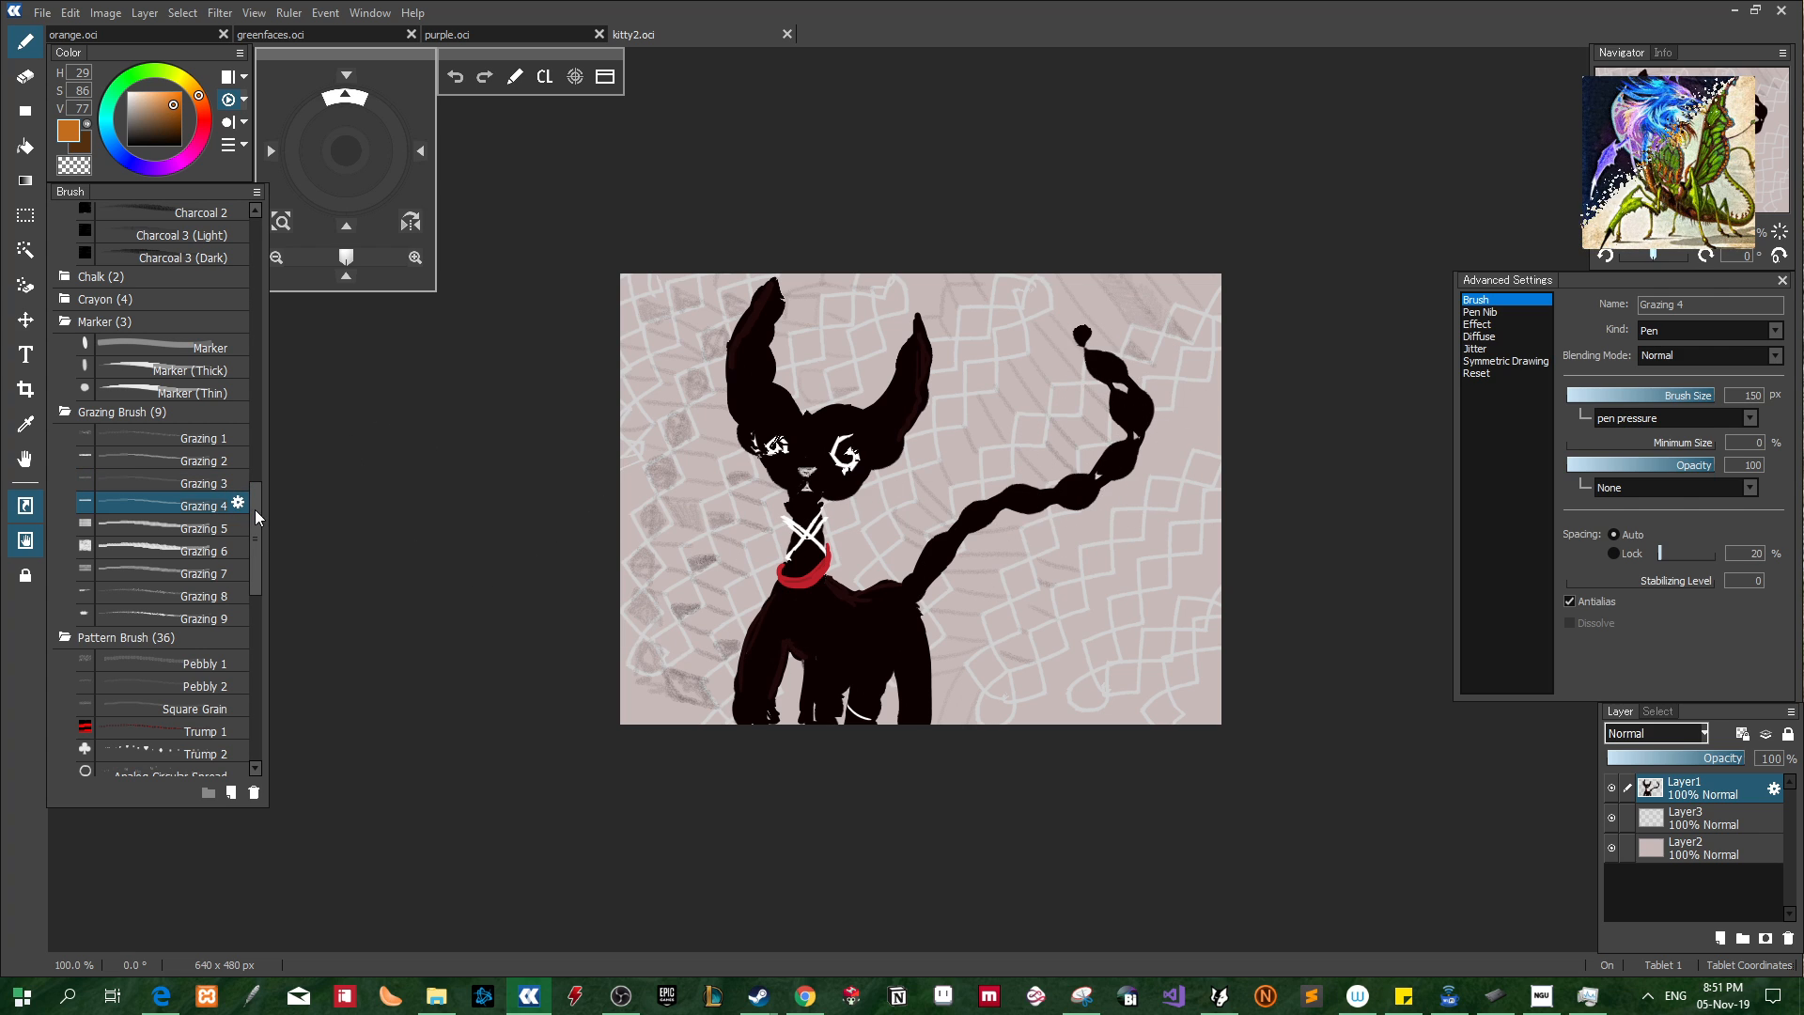
{"action": "scroll", "coordinate": [252, 560], "scroll_direction": "down", "scroll_amount": 4}
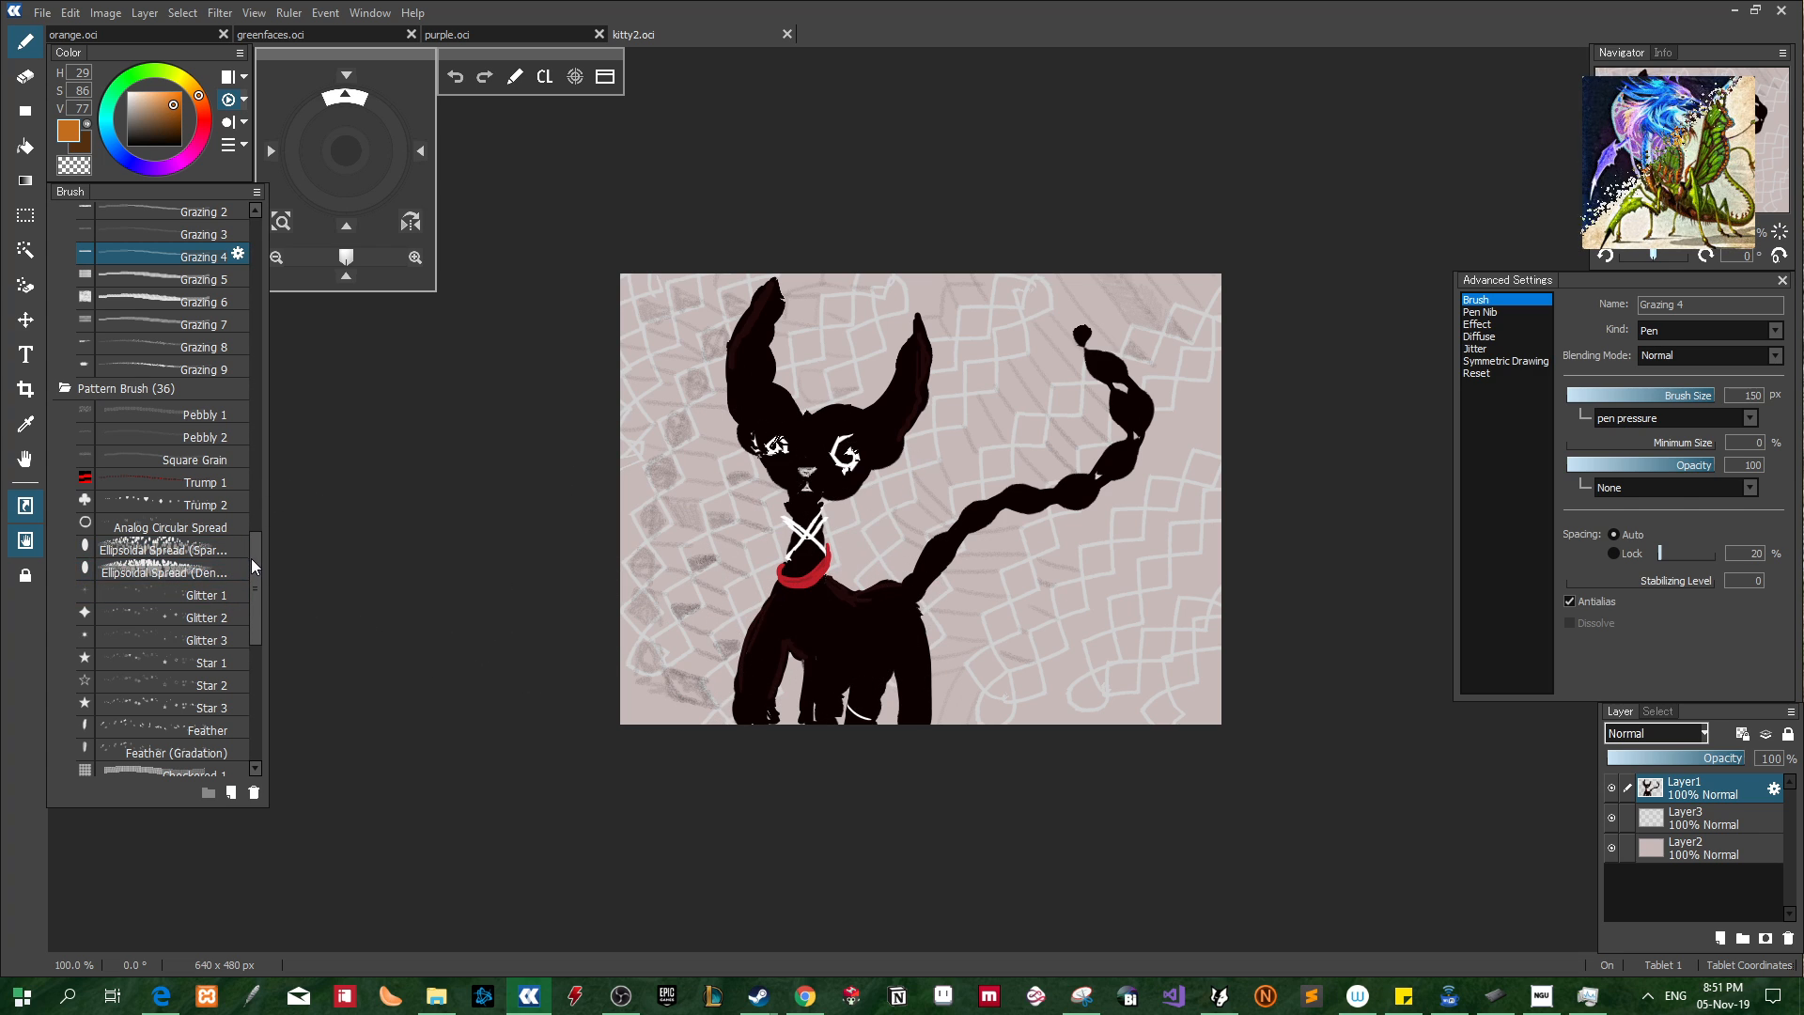
{"action": "left_click_drag", "start_coordinate": [251, 558], "coordinate": [249, 480]}
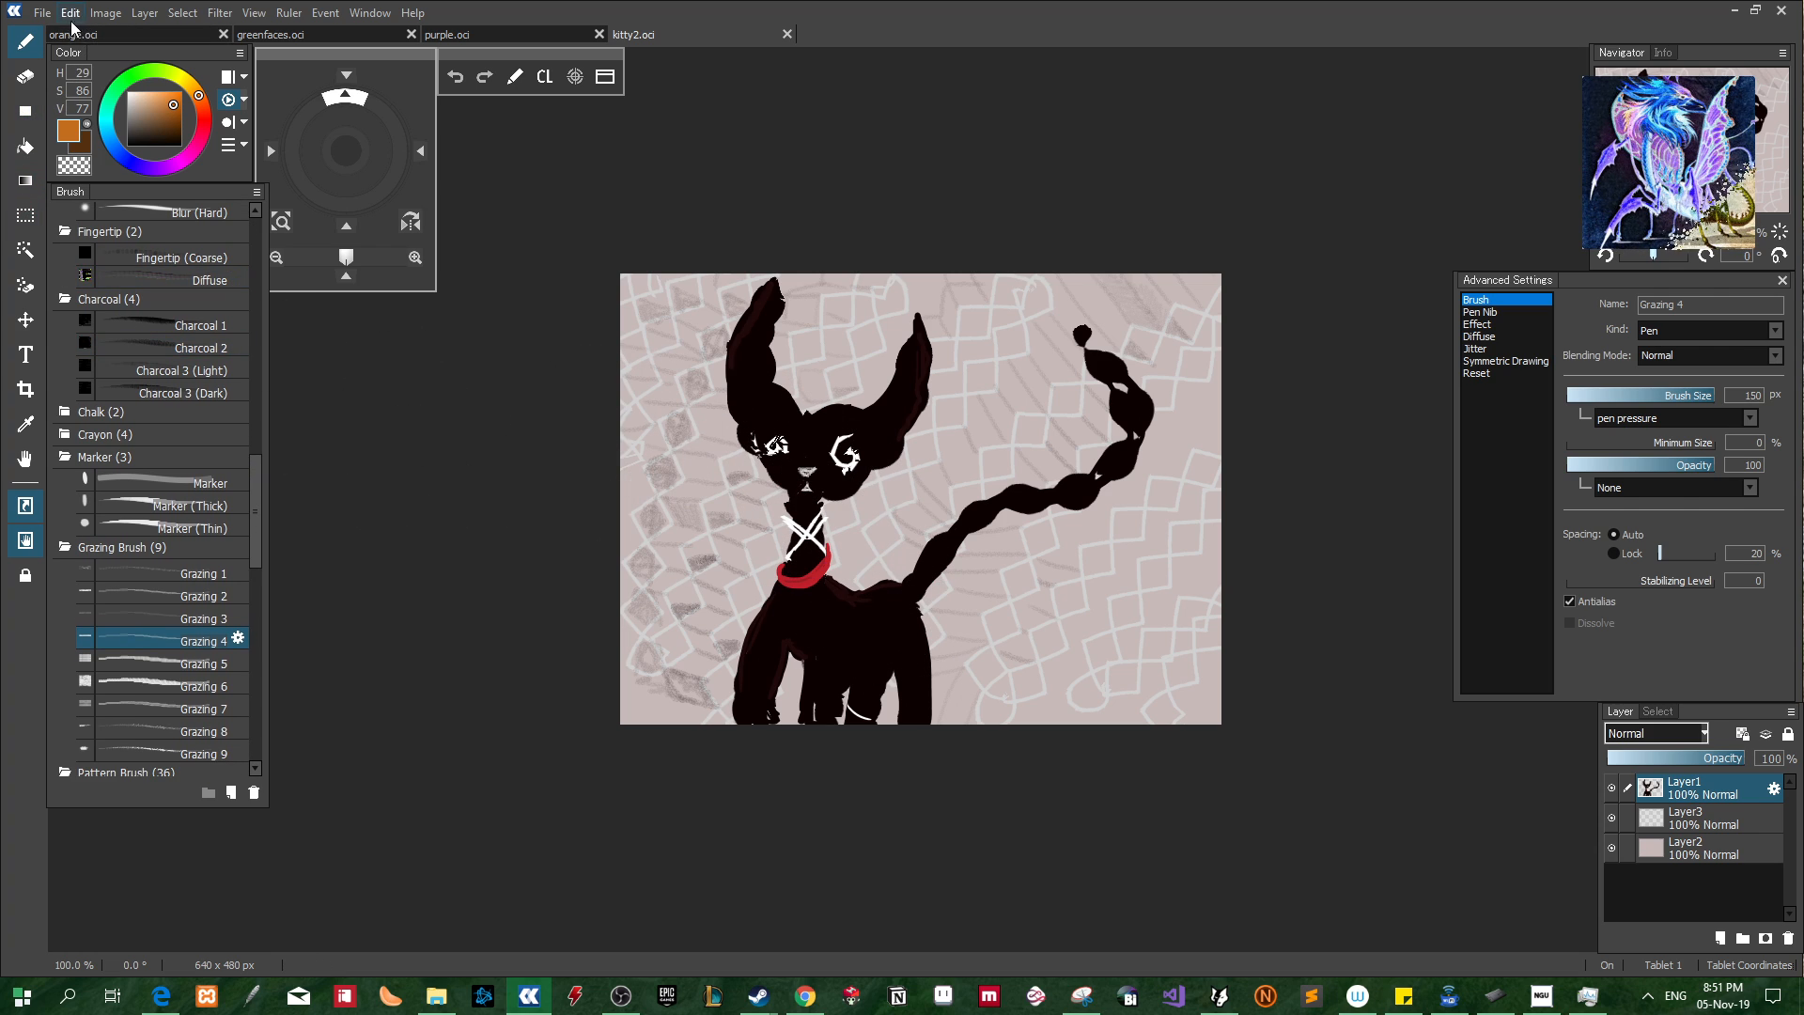
Open the recent drawing Screal.oci and switch to OBS
{"action": "left_click", "coordinate": [42, 12]}
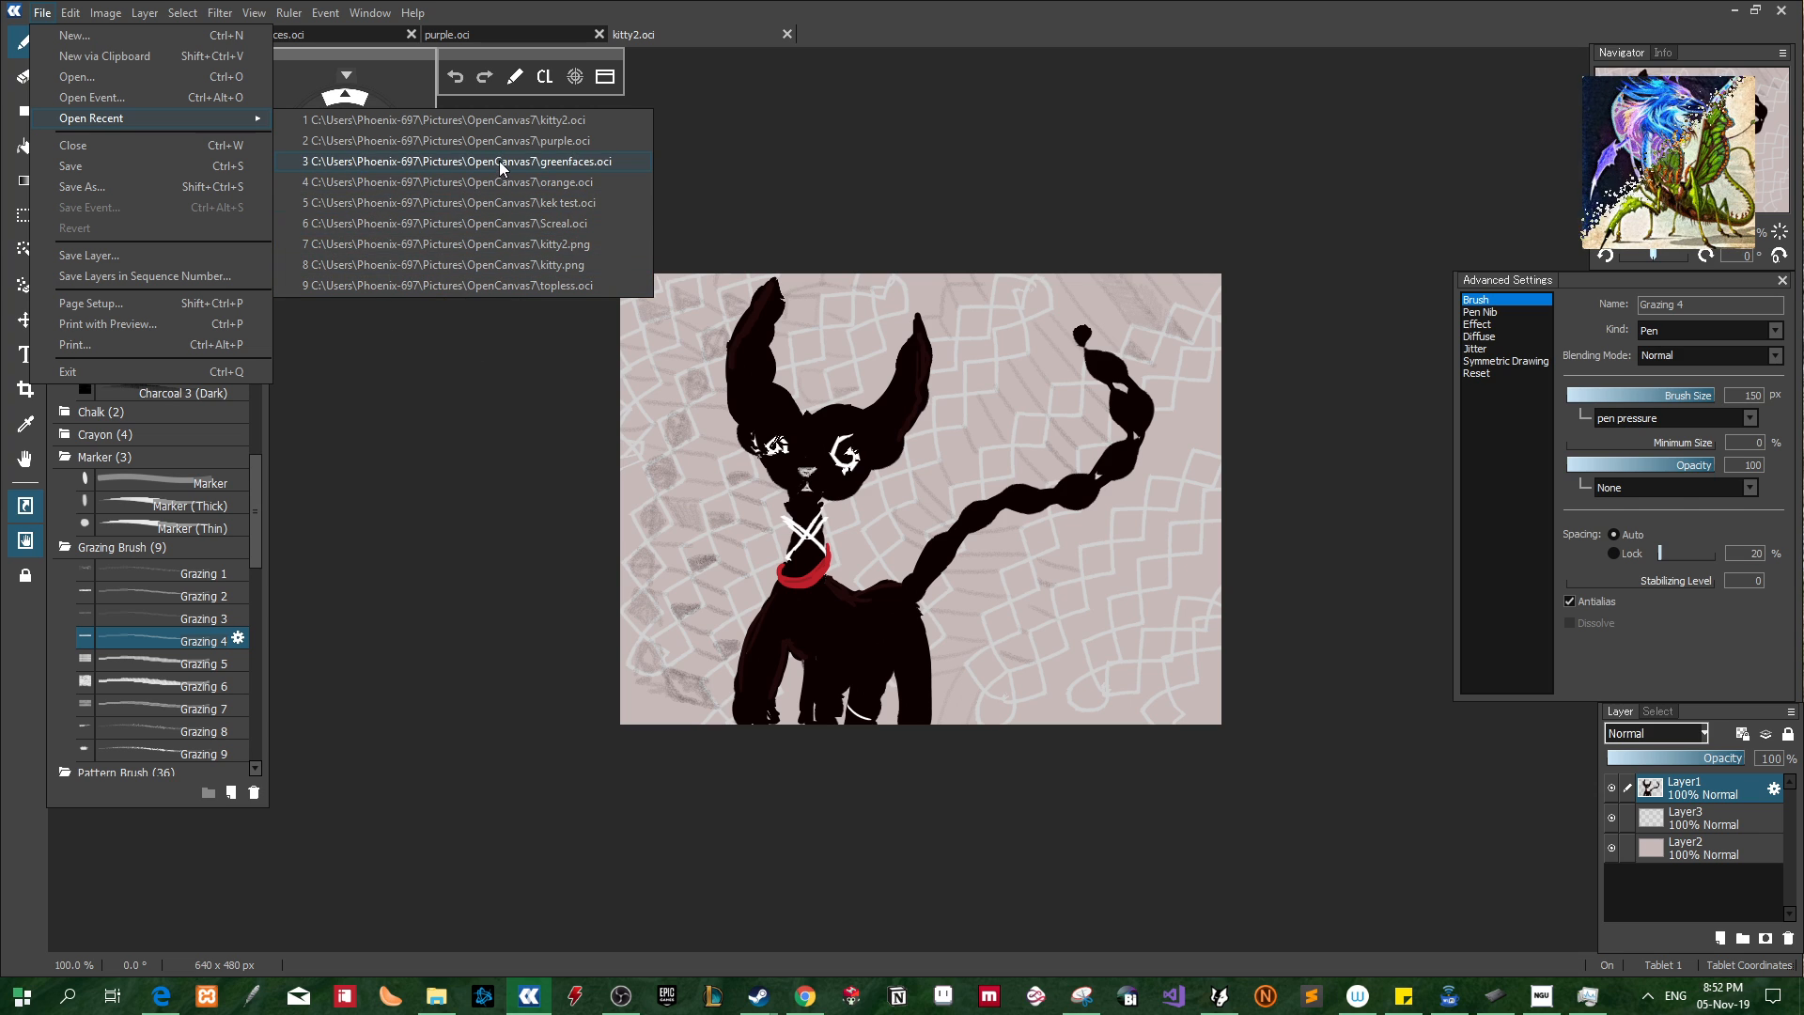
{"action": "left_click", "coordinate": [545, 224]}
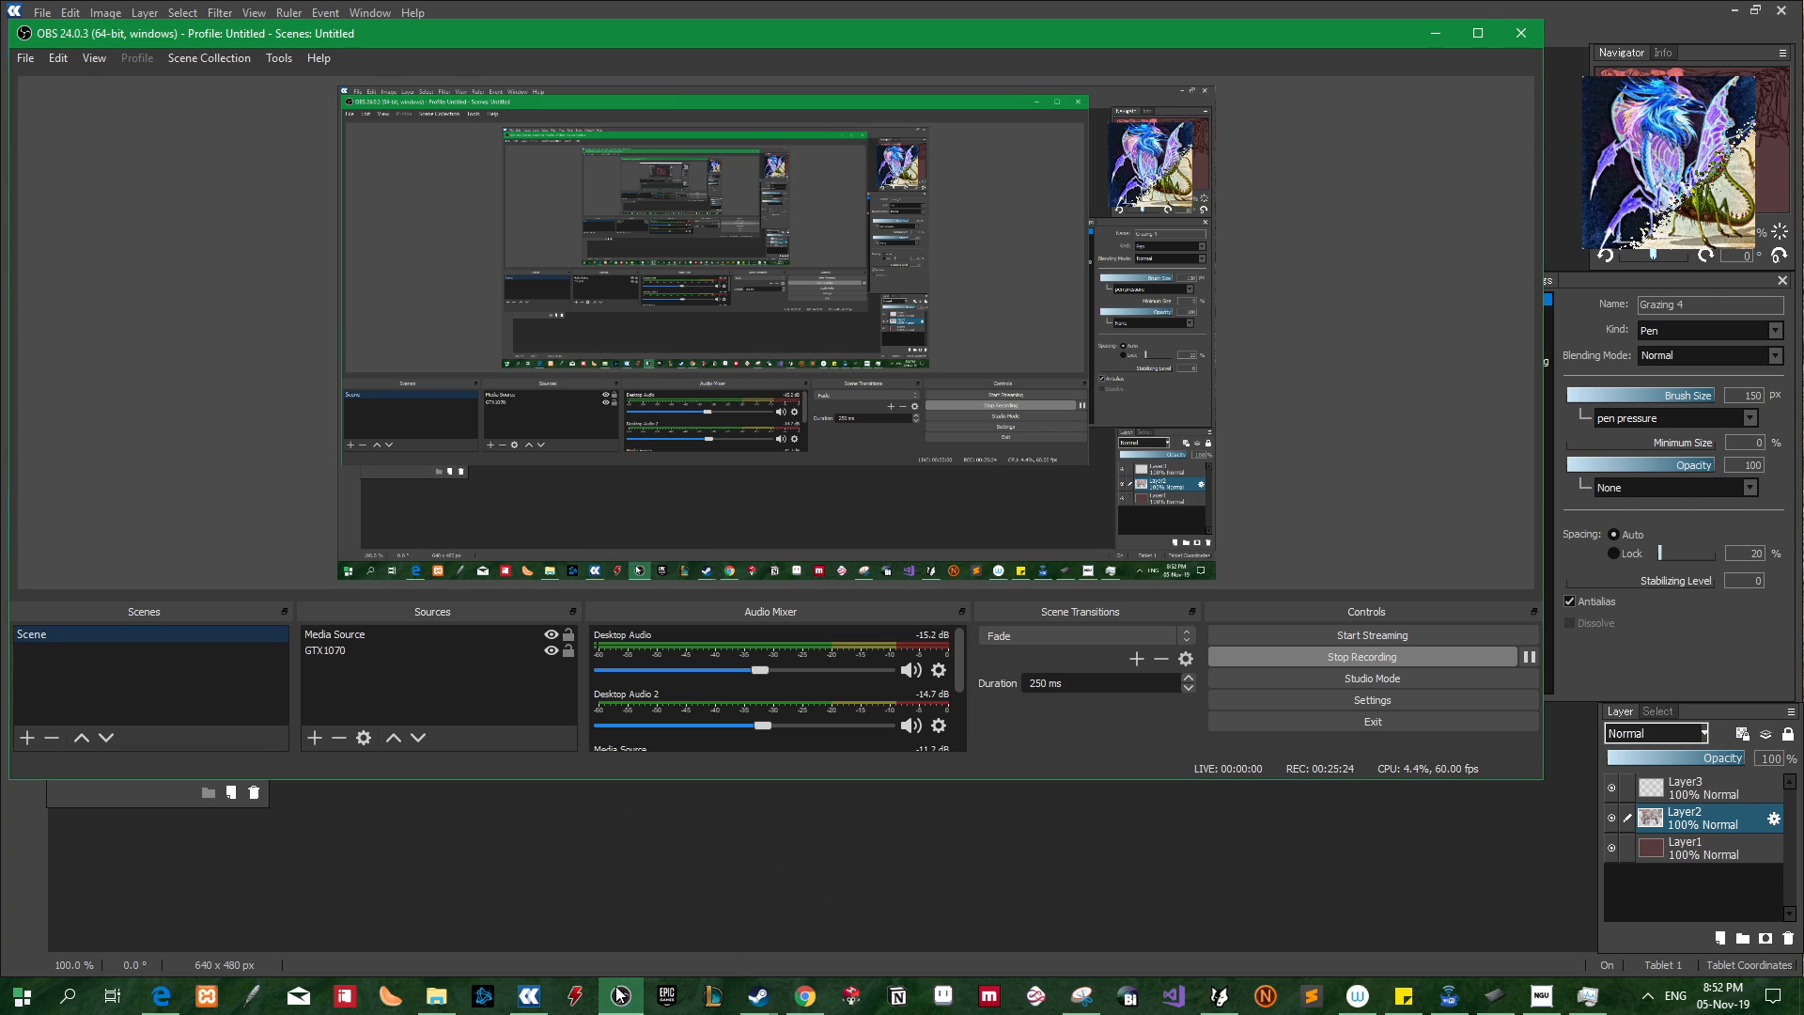
{"action": "left_click", "coordinate": [621, 996]}
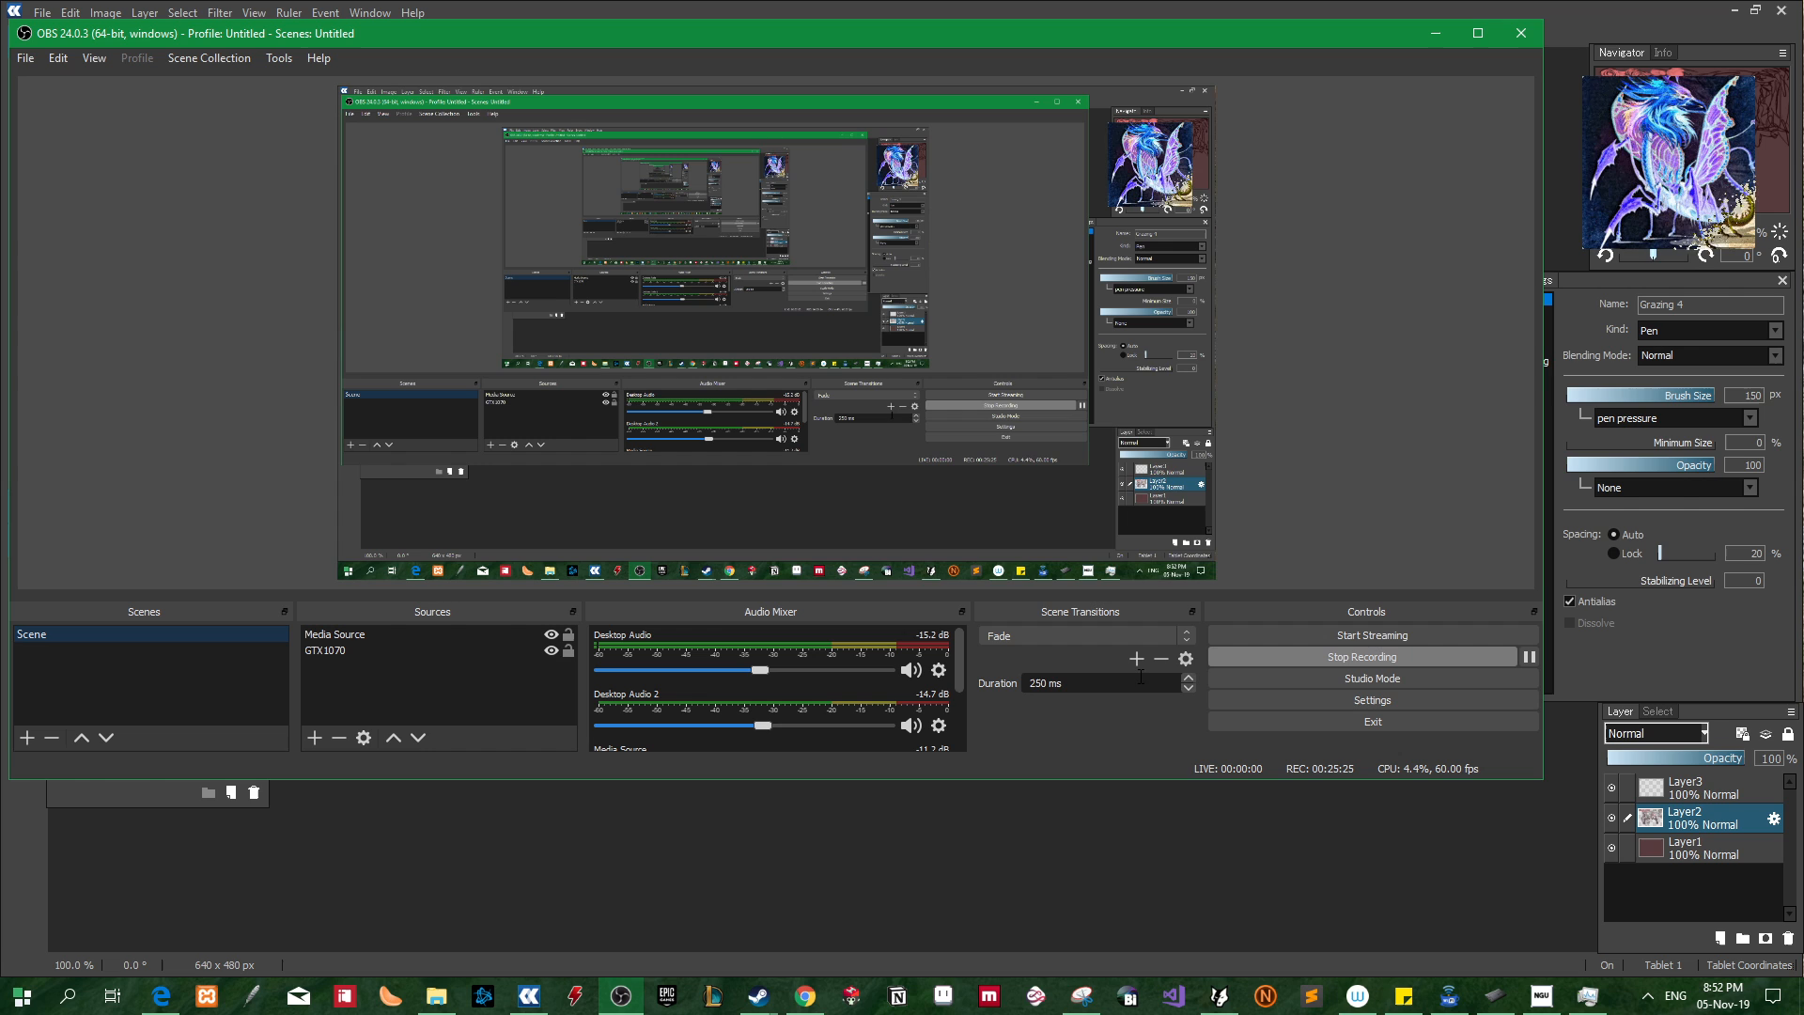